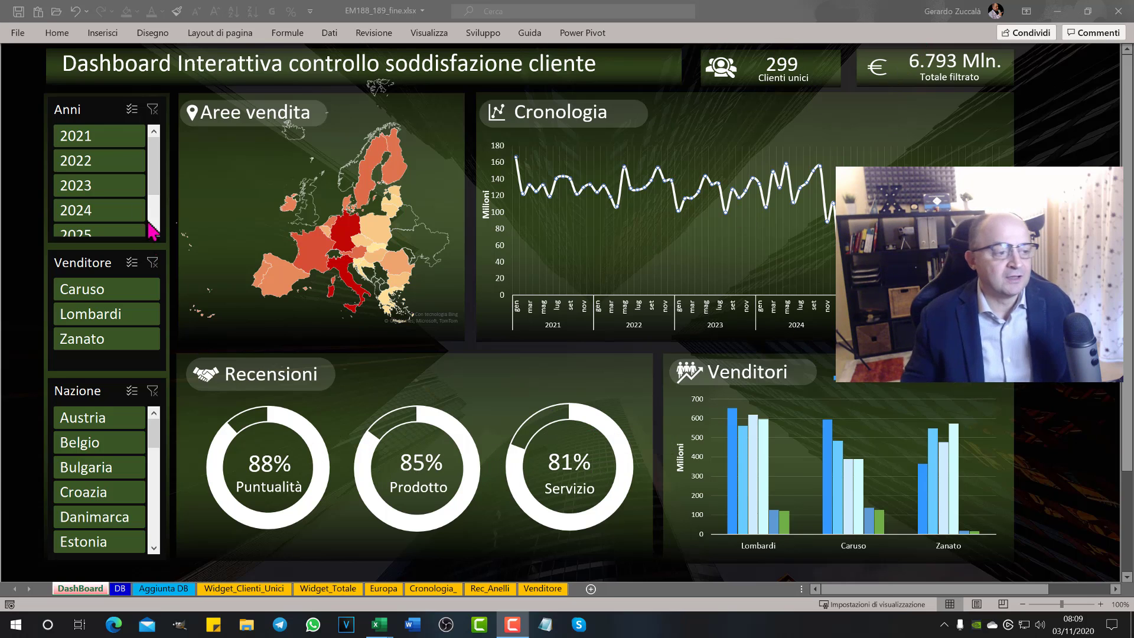
Bring the dashboard window into focus and scroll up to its slicers
left_click(245, 158)
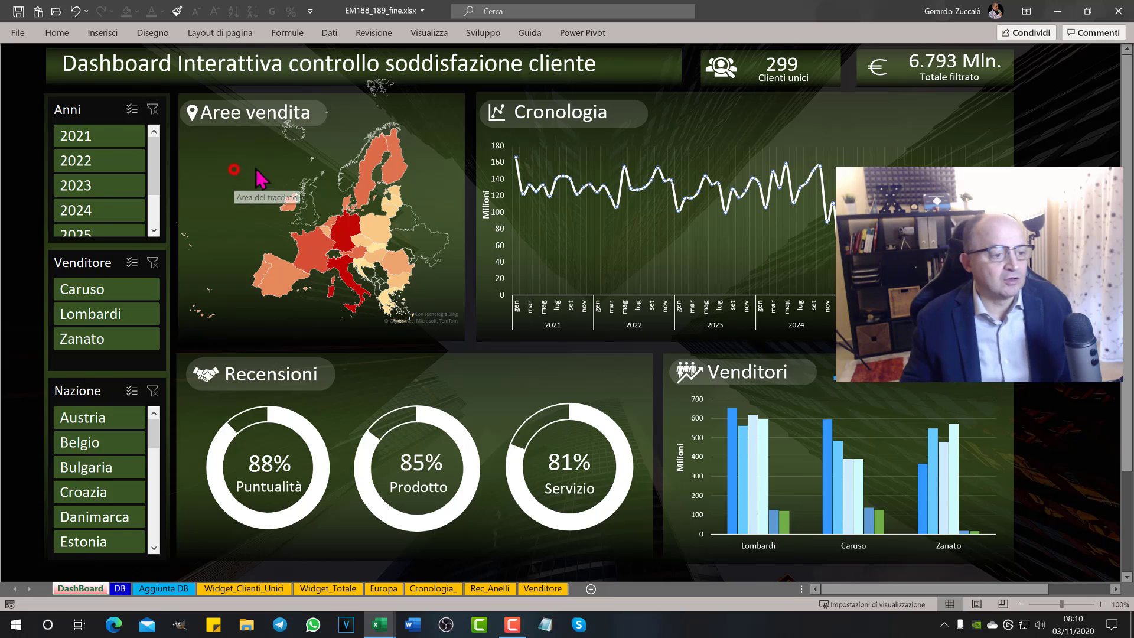
left_click(579, 152)
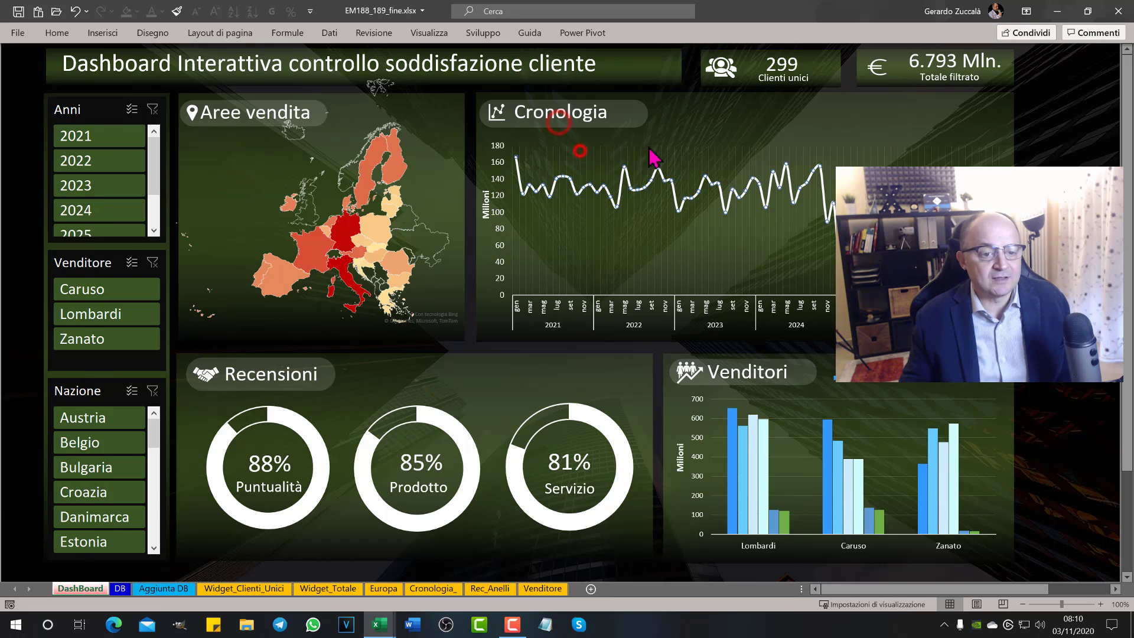
left_click(665, 123)
left_click(653, 253)
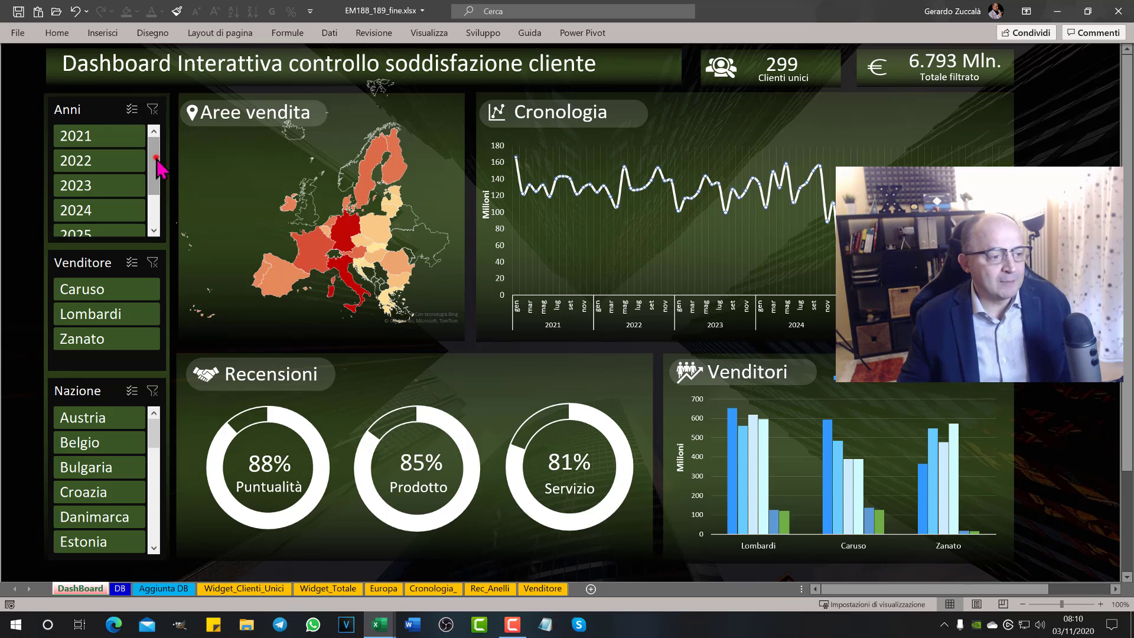
left_click_drag(155, 156, 159, 204)
scroll(153, 201, "up", 2)
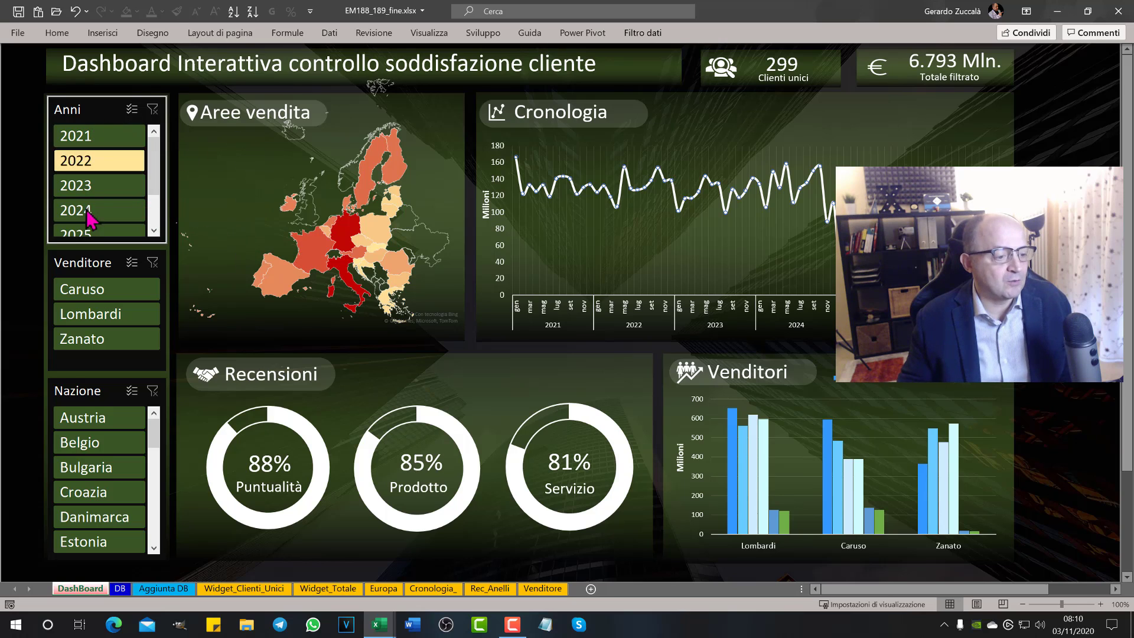
Filter the dashboard to 2021, seller Lombardi, and countries Belgio and Germania
left_click(98, 142)
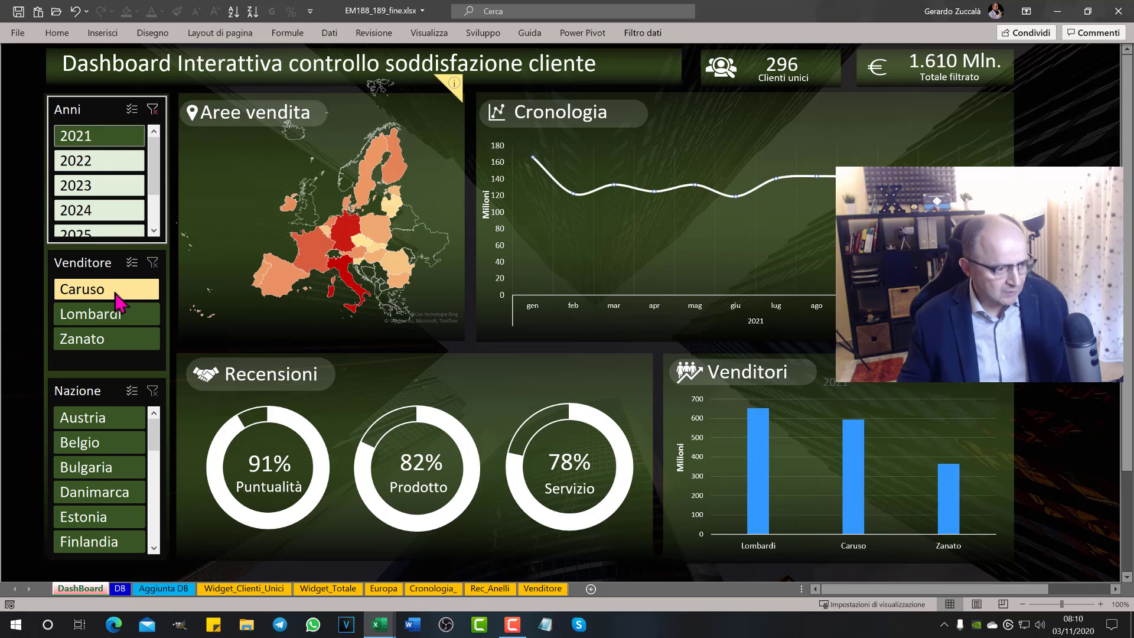
left_click(92, 310)
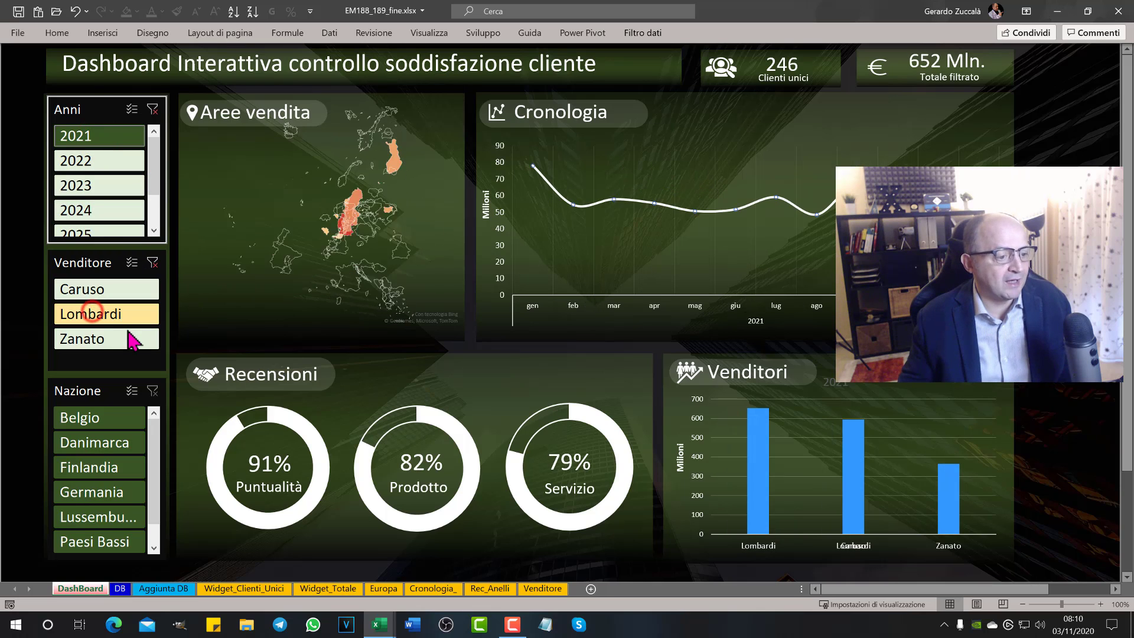
left_click(97, 425)
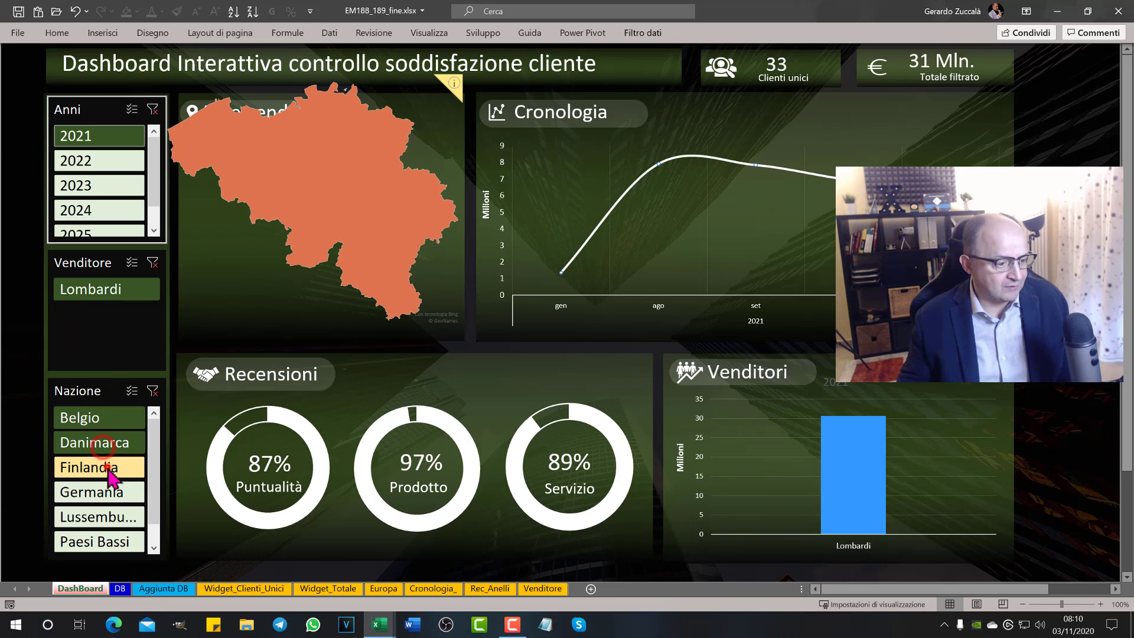
left_click(110, 493, "ctrl")
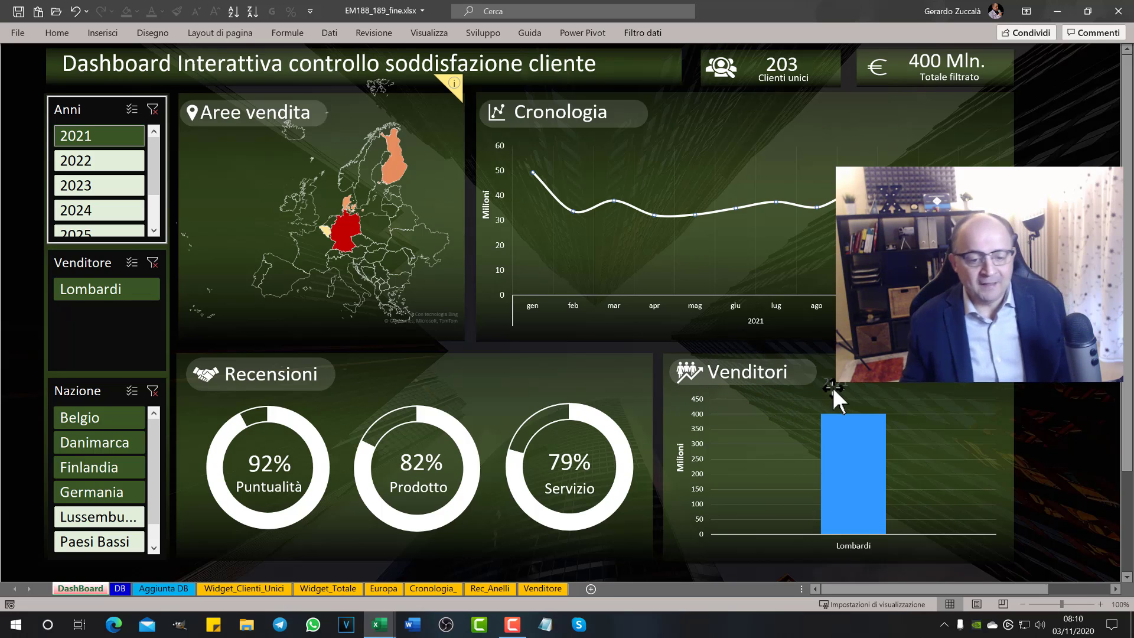
Clear the seller, country and year slicer filters
left_click(153, 391)
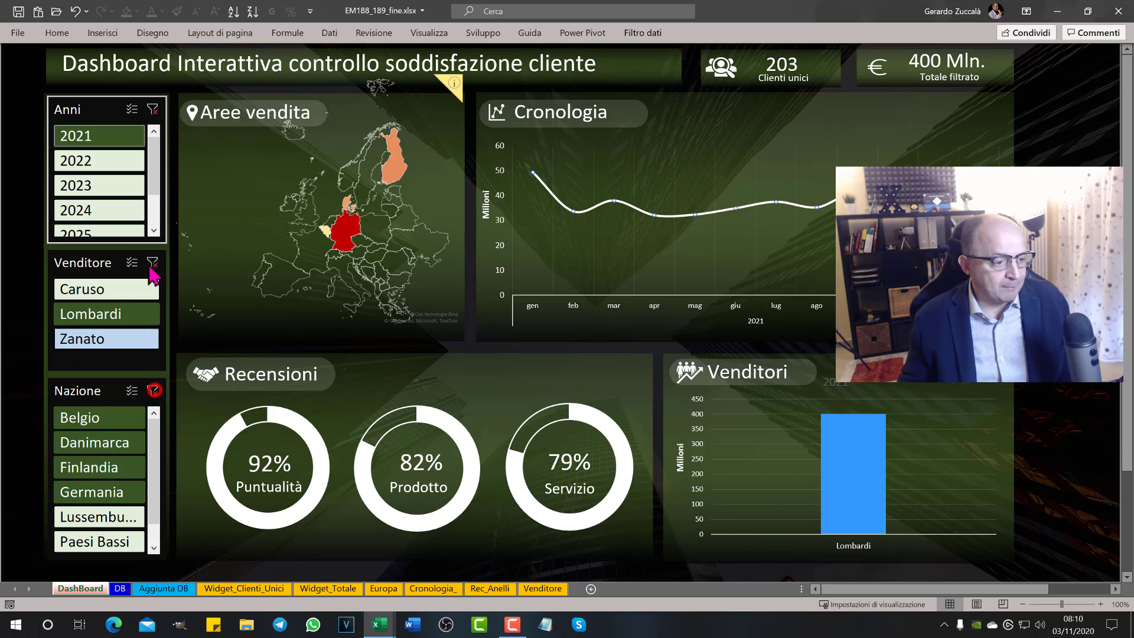
left_click(153, 262)
left_click(152, 110)
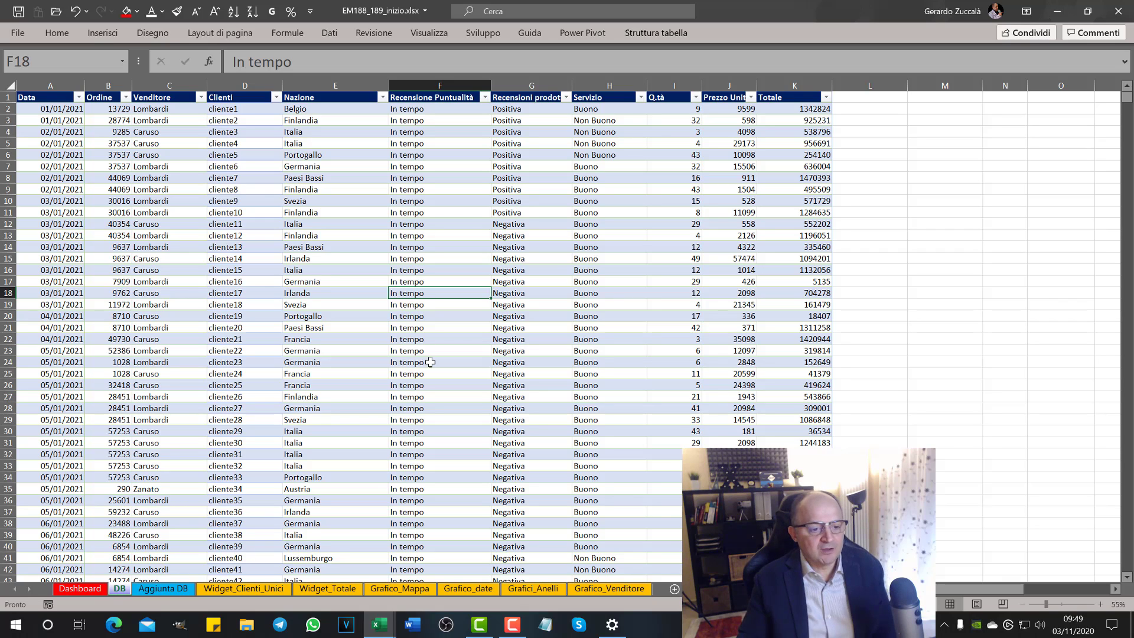
Inspect the DB table by jumping to its last row and back to the top
left_click(385, 211)
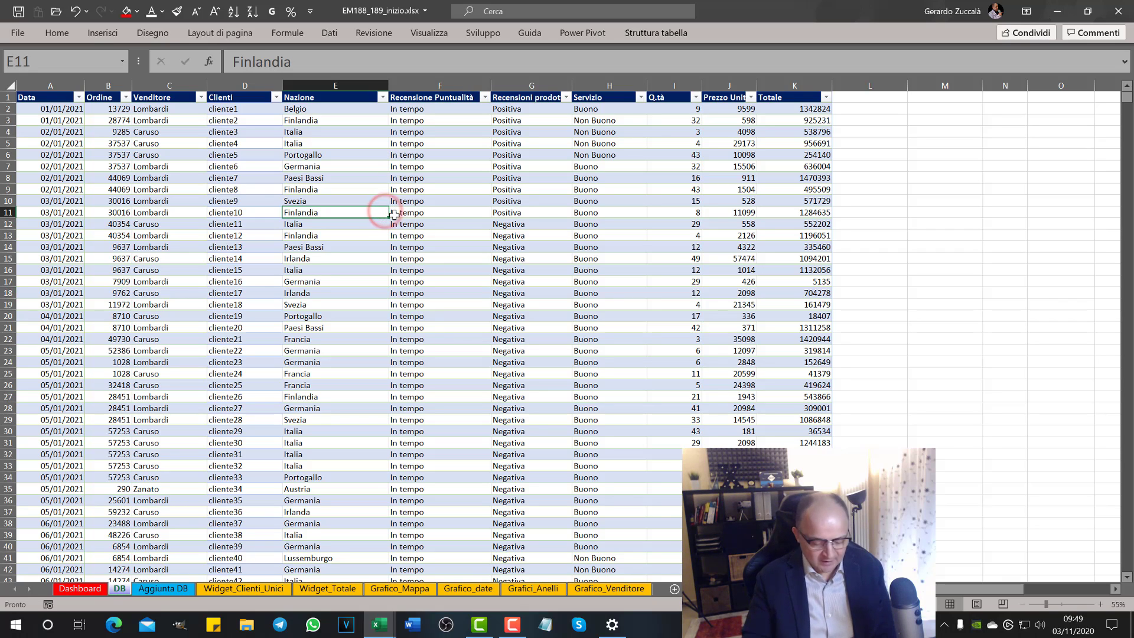
key("ctrl+Down")
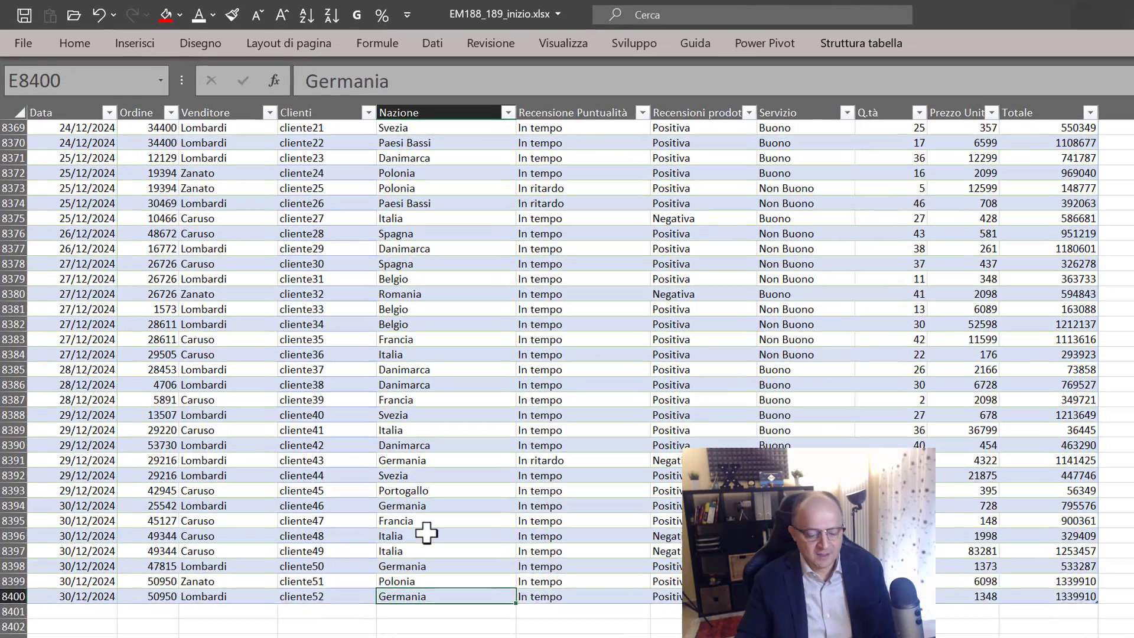
left_click(350, 409)
key("ctrl+Home")
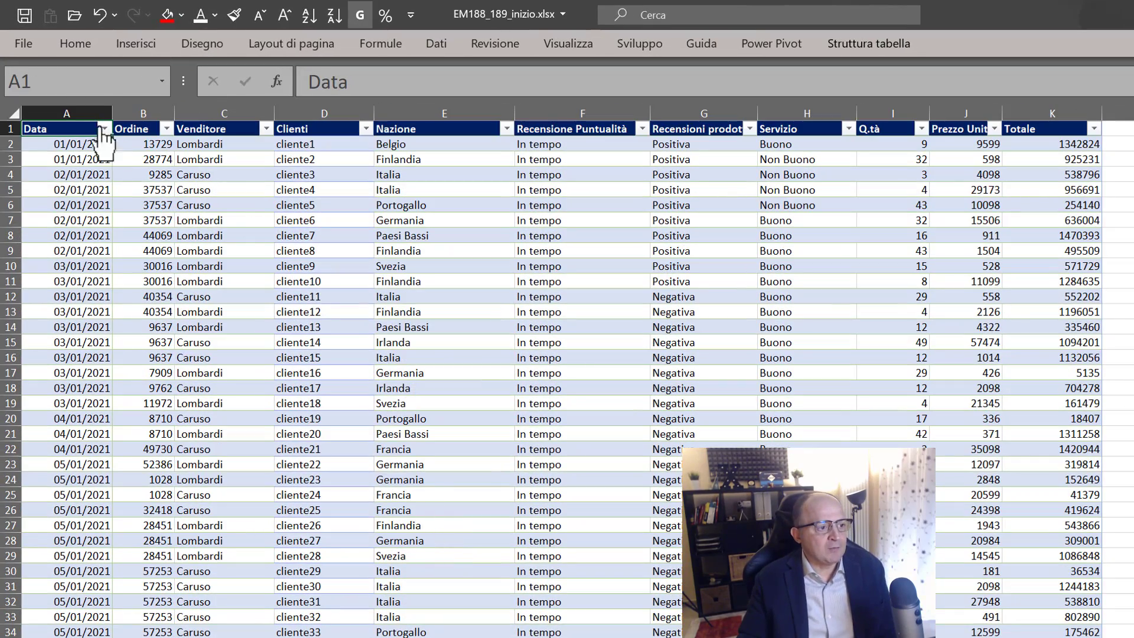
Look over columns A–D, then widen the Ordine column B
left_click(88, 112)
left_click(124, 113)
left_click(225, 113)
left_click(325, 113)
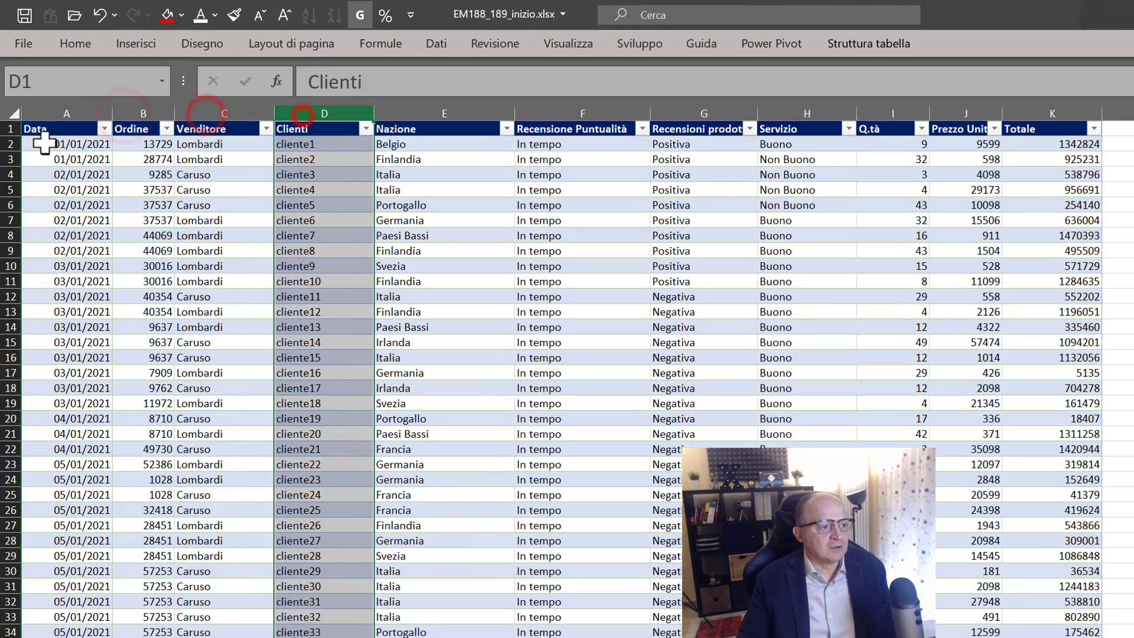
left_click(12, 174)
left_click(12, 220)
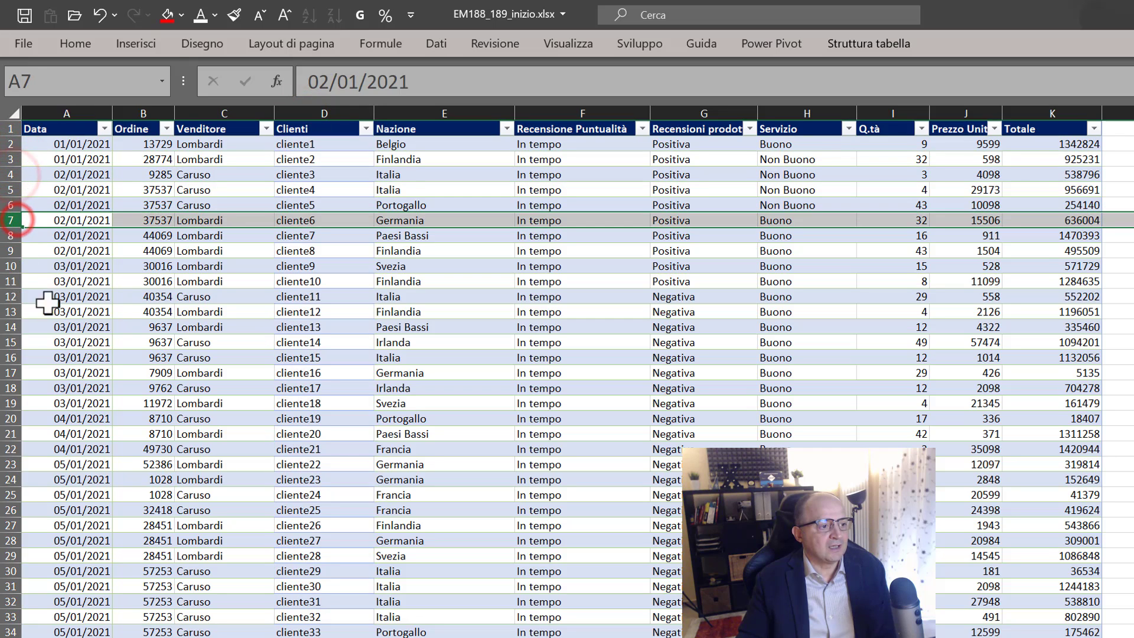
left_click(101, 311)
left_click(78, 109)
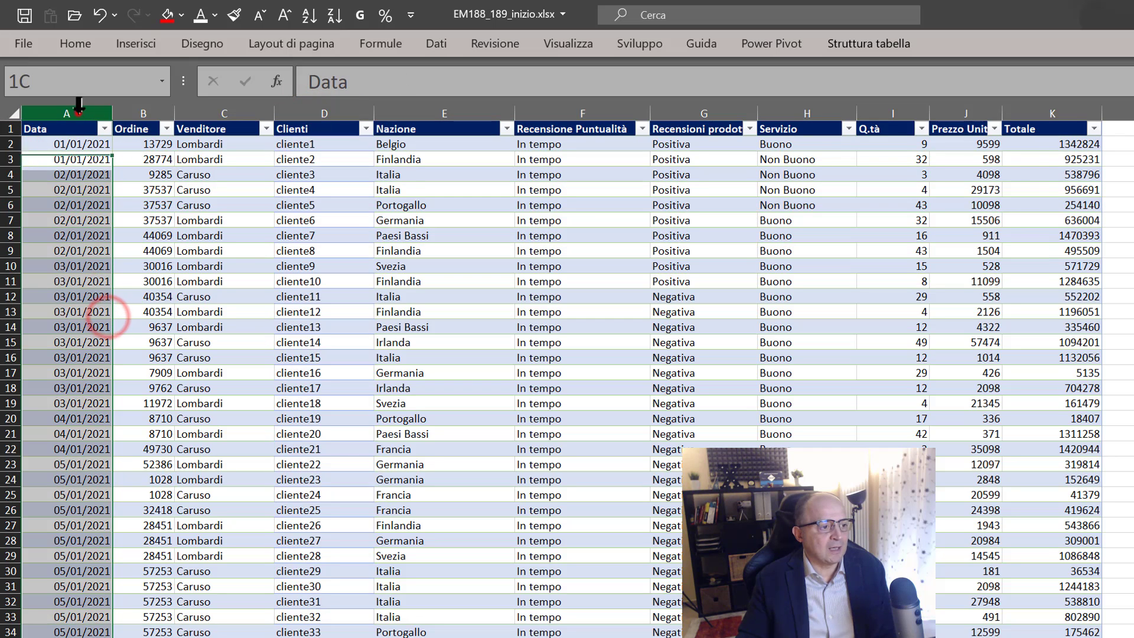
left_click(142, 109)
left_click_drag(176, 111, 220, 110)
Review the client and review columns, then widen column G to fit Recensioni prodotti
left_click(253, 112)
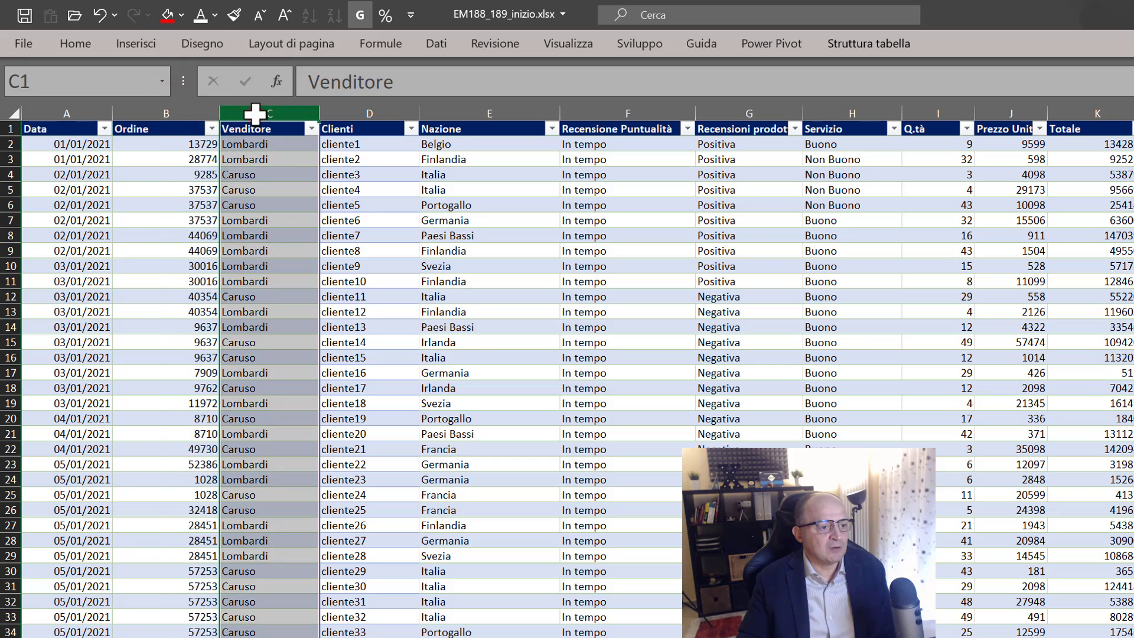
left_click(358, 113)
left_click_drag(354, 159, 354, 372)
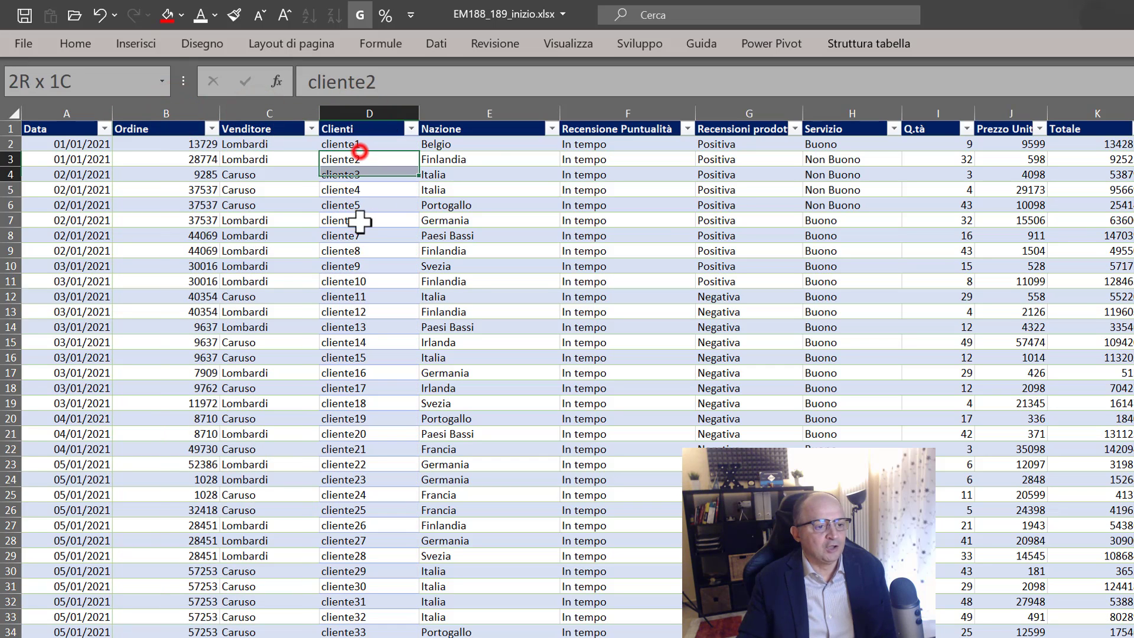
left_click(494, 111)
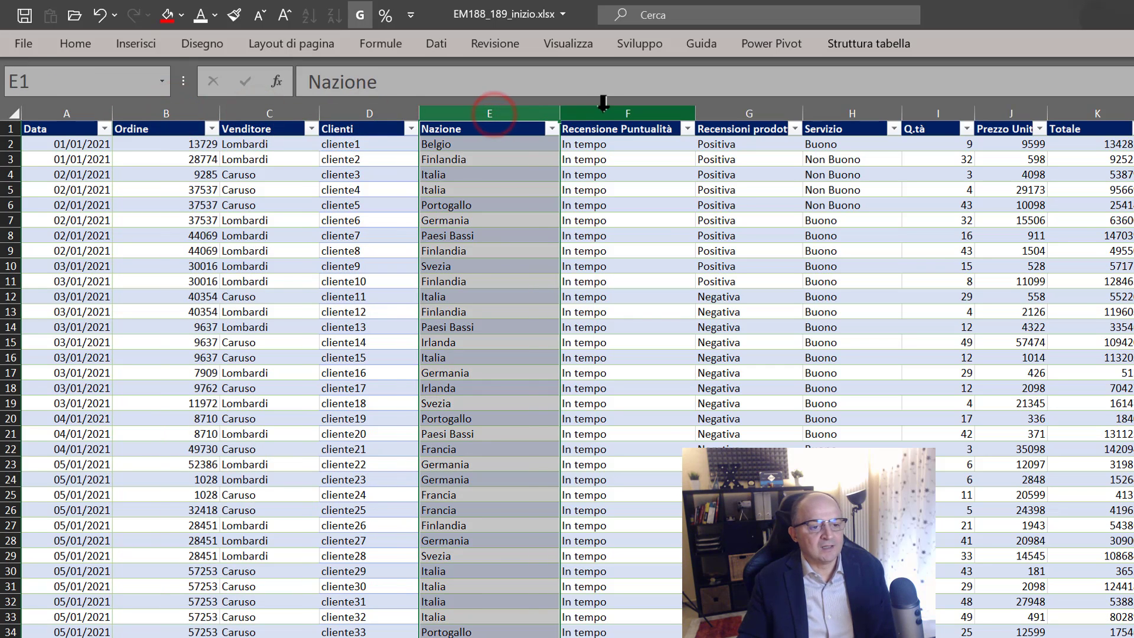
left_click(605, 112)
left_click(608, 151)
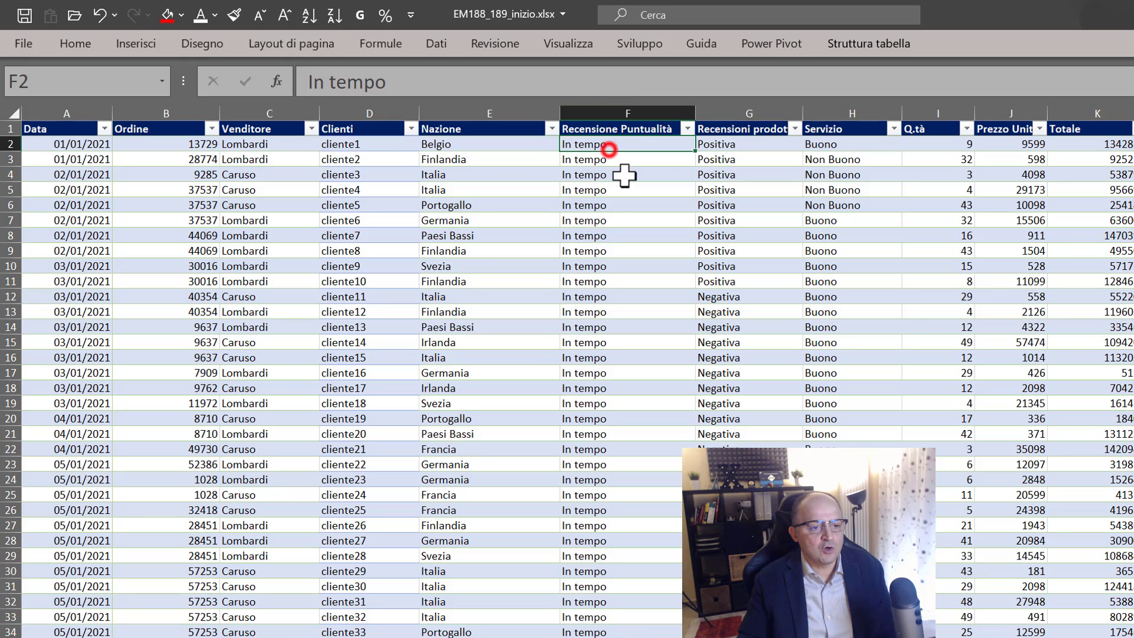
left_click(603, 352)
left_click(624, 465)
left_click(644, 540)
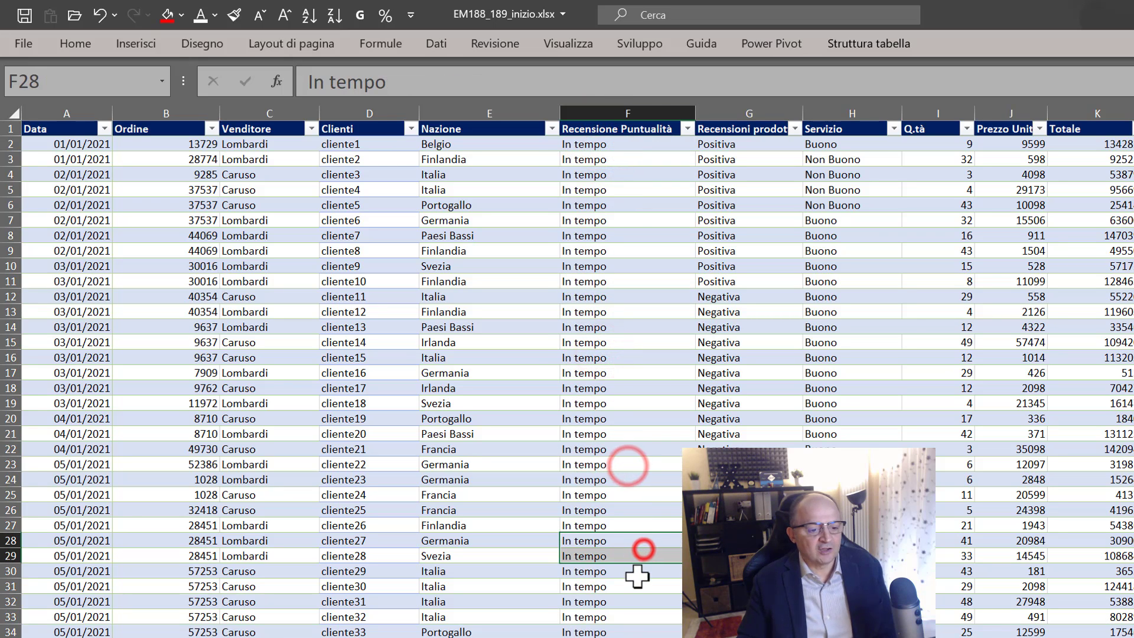
left_click(635, 571)
left_click(489, 583)
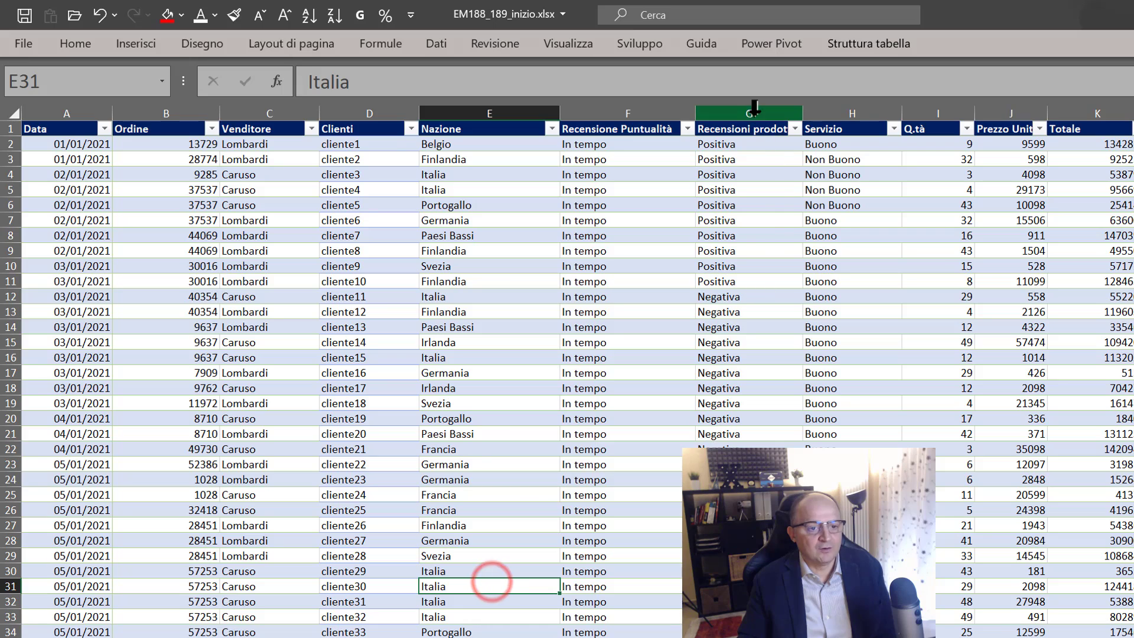
left_click(751, 112)
left_click_drag(804, 112, 834, 113)
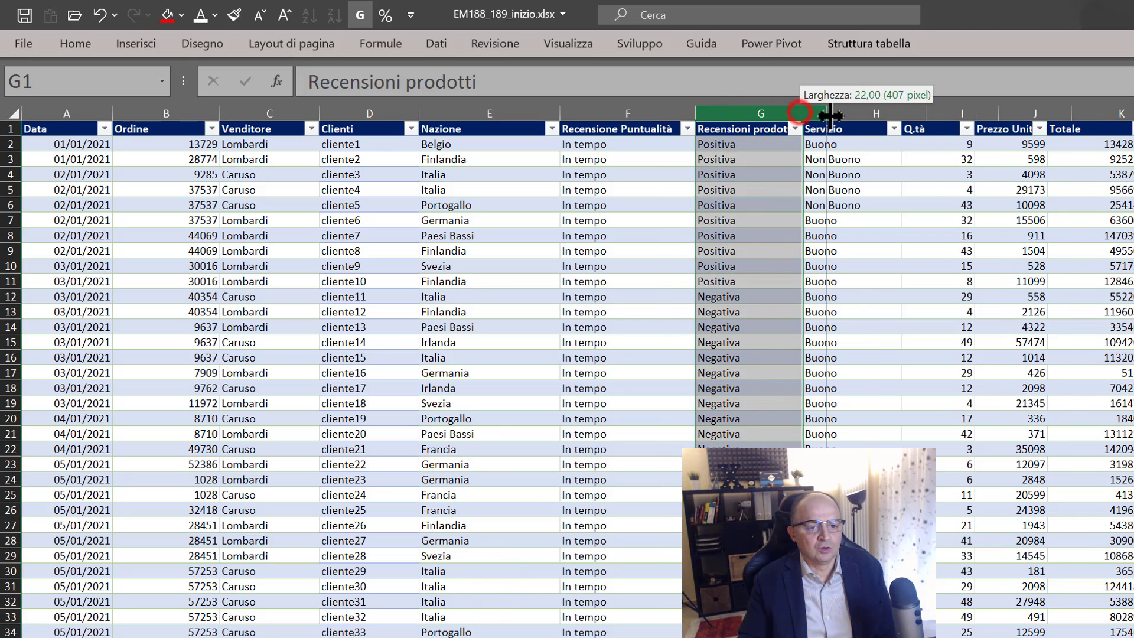
Look over the Servizio, Q.tà, Prezzo Unità and Totale columns
left_click(882, 112)
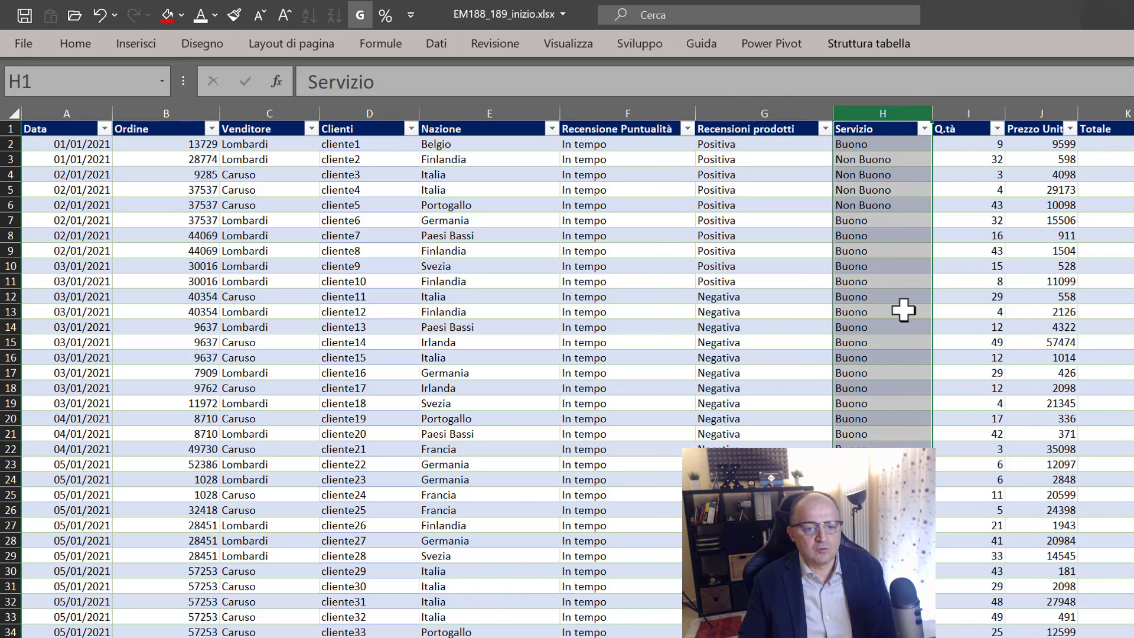
left_click(969, 109, "shift")
left_click(969, 109)
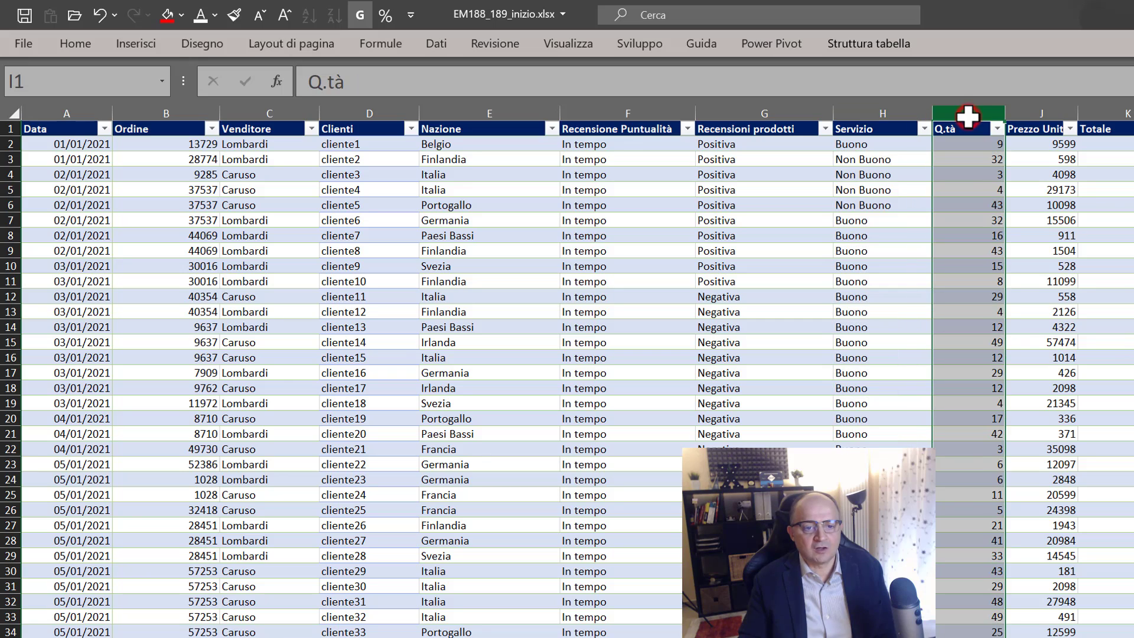
left_click(1033, 112)
left_click(1118, 115)
left_click(450, 418)
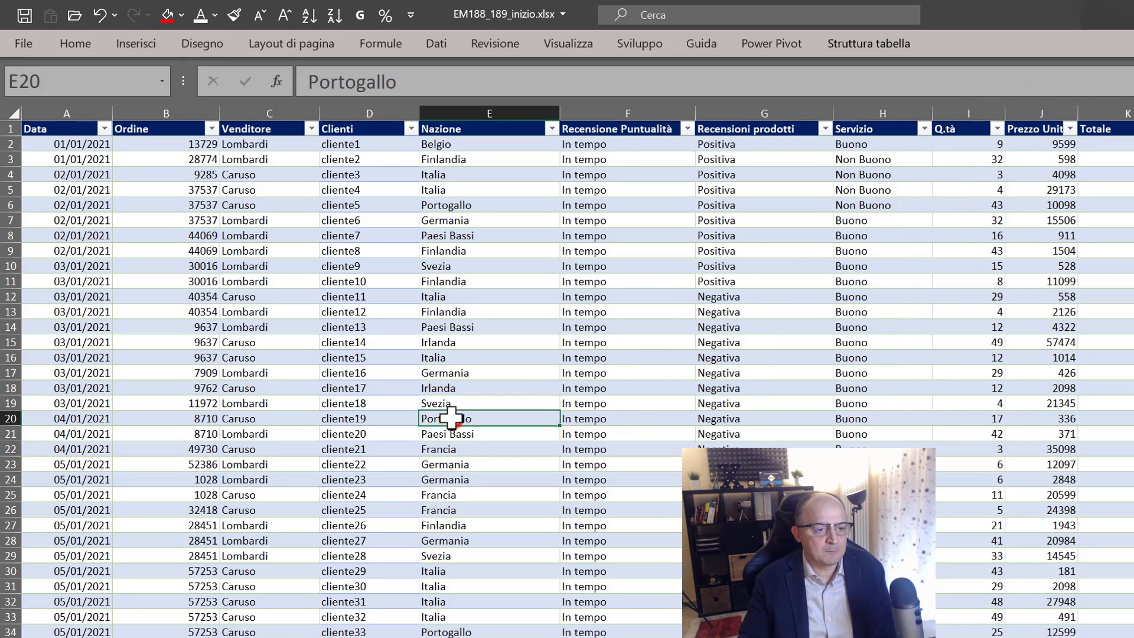
left_click(482, 220)
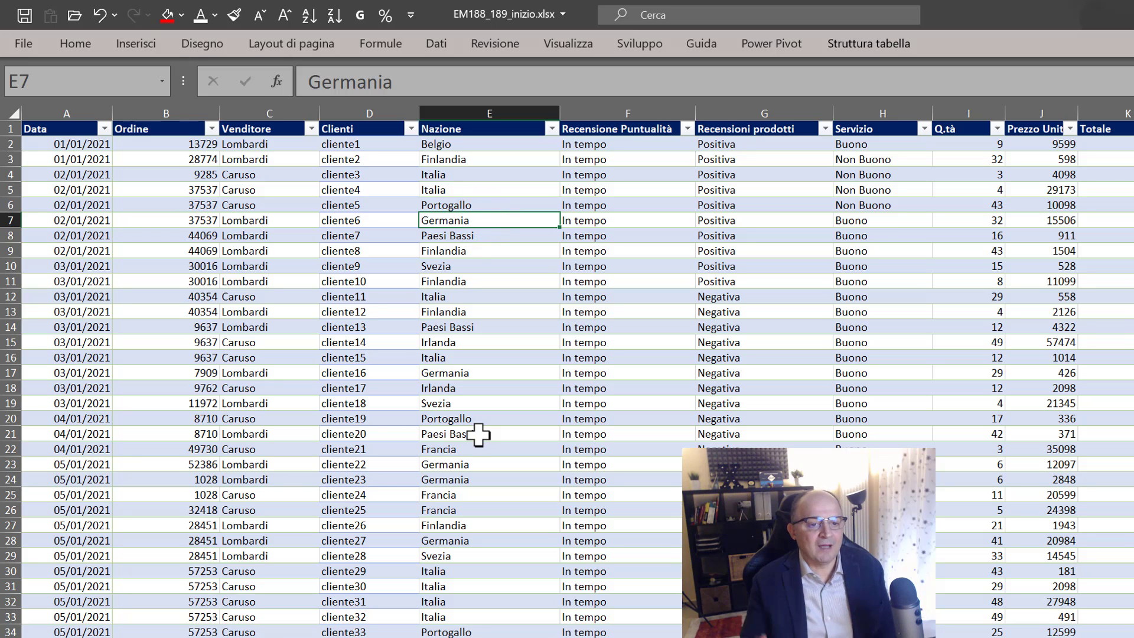
Glance at the table design options and the Aggiunta DB sheet, then return to DB
left_click(865, 44)
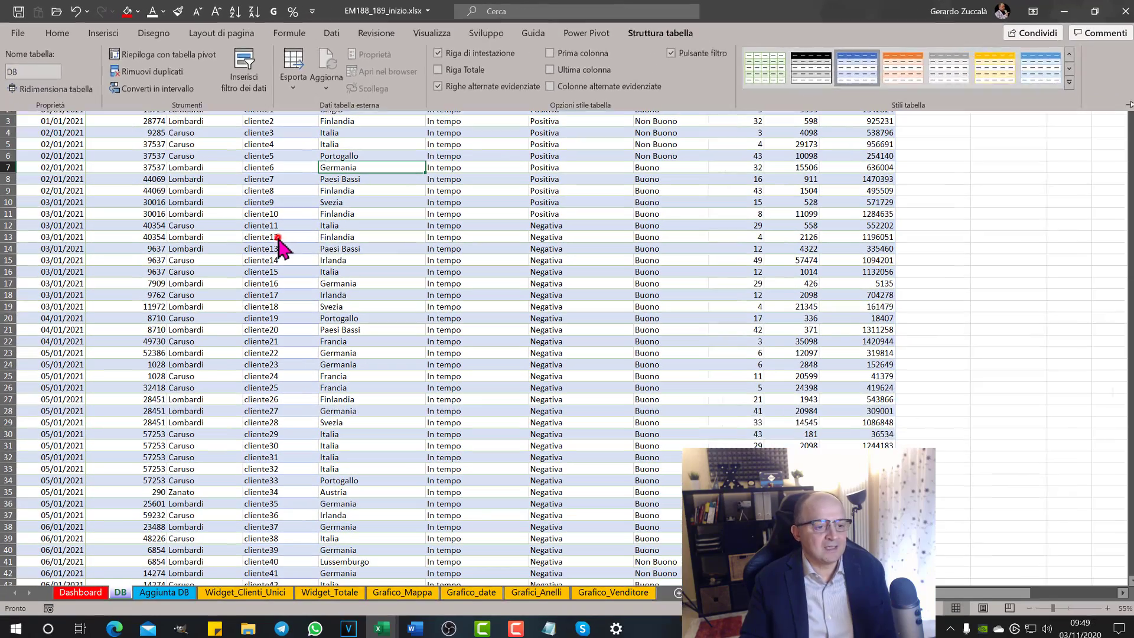
left_click(278, 235)
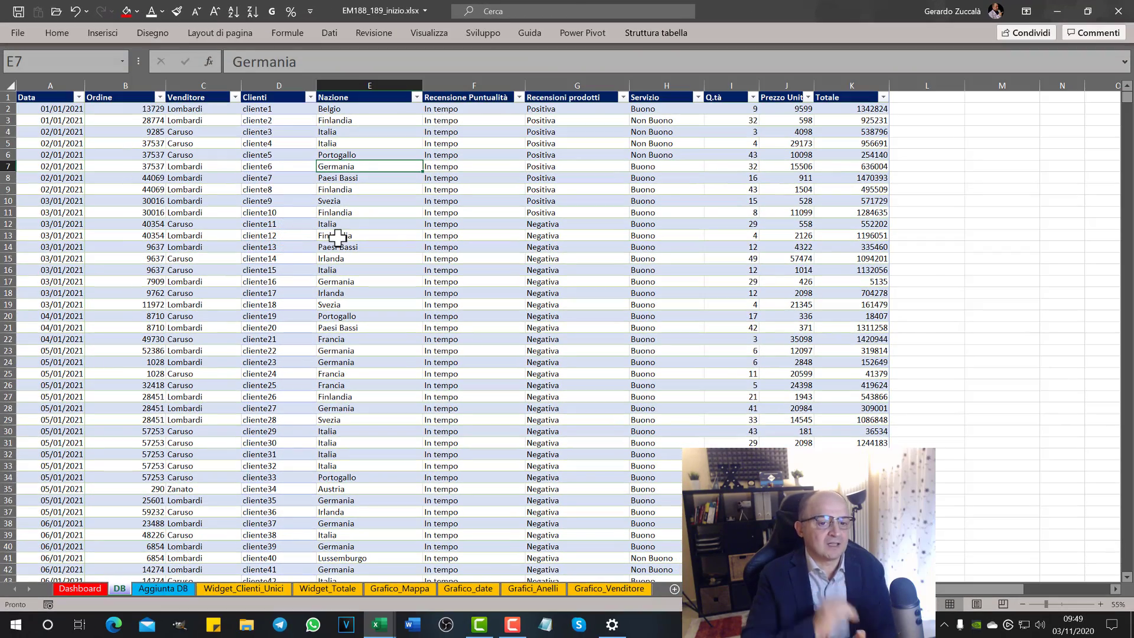
left_click(165, 589)
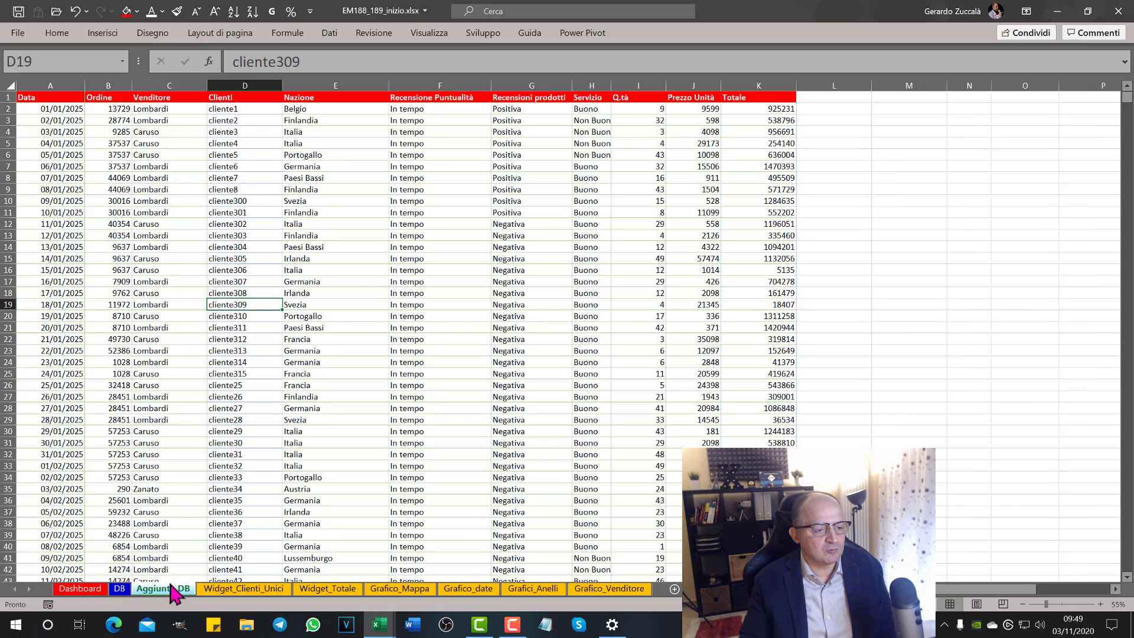
left_click(319, 351)
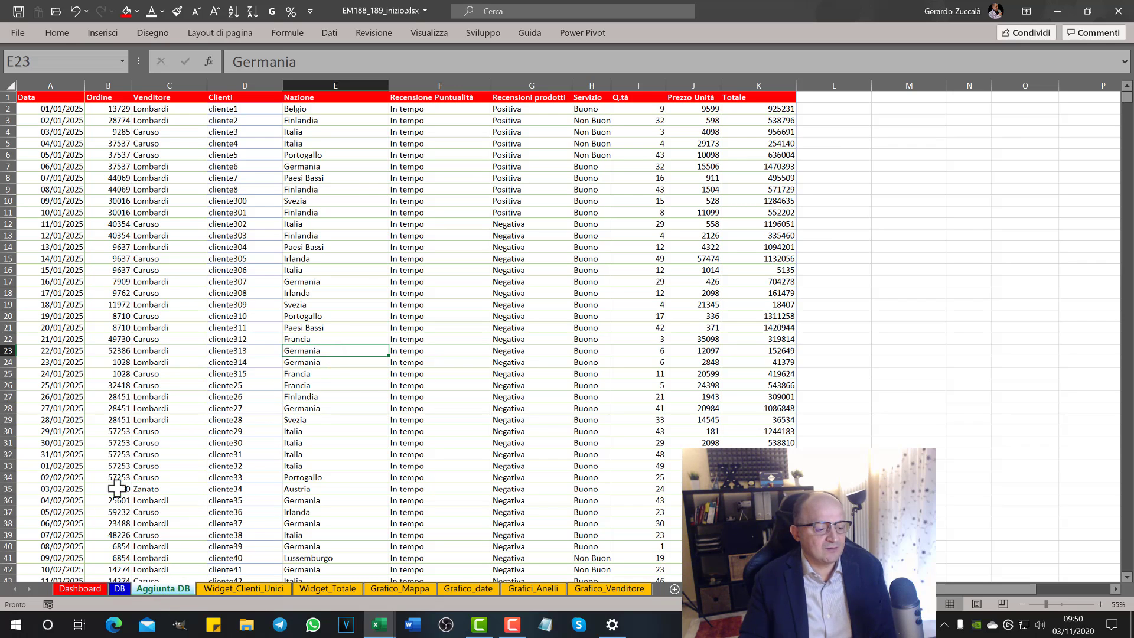
left_click(120, 589)
Confirm the DB data ends at row 8400, then go to the blank Dashboard sheet
left_click(144, 552)
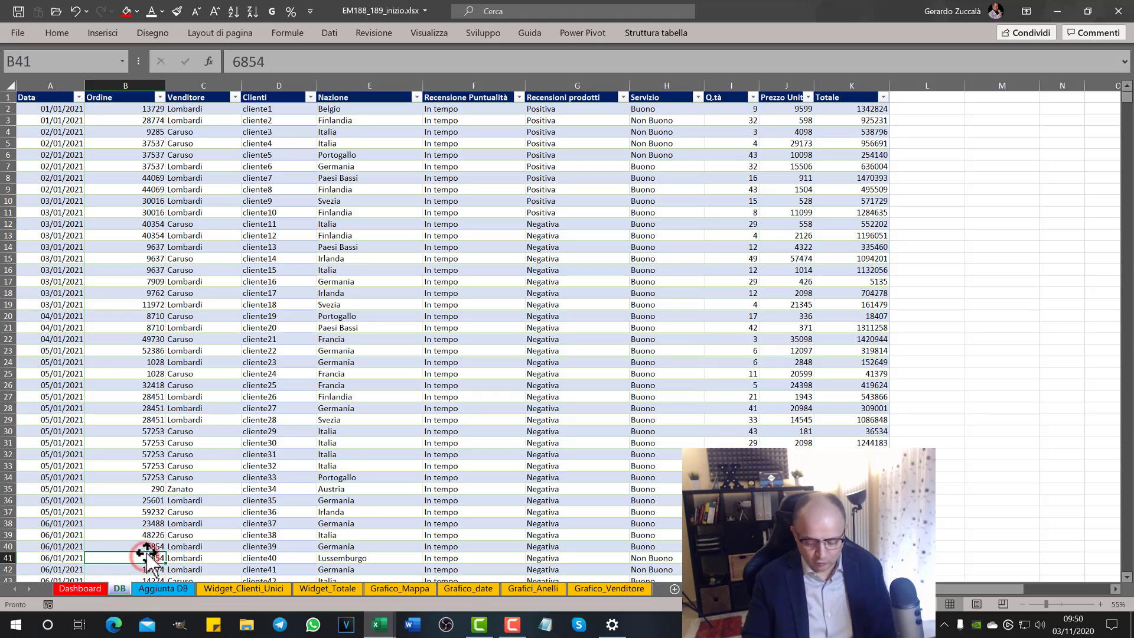
key("ctrl+Down")
scroll(169, 559, "down", 3)
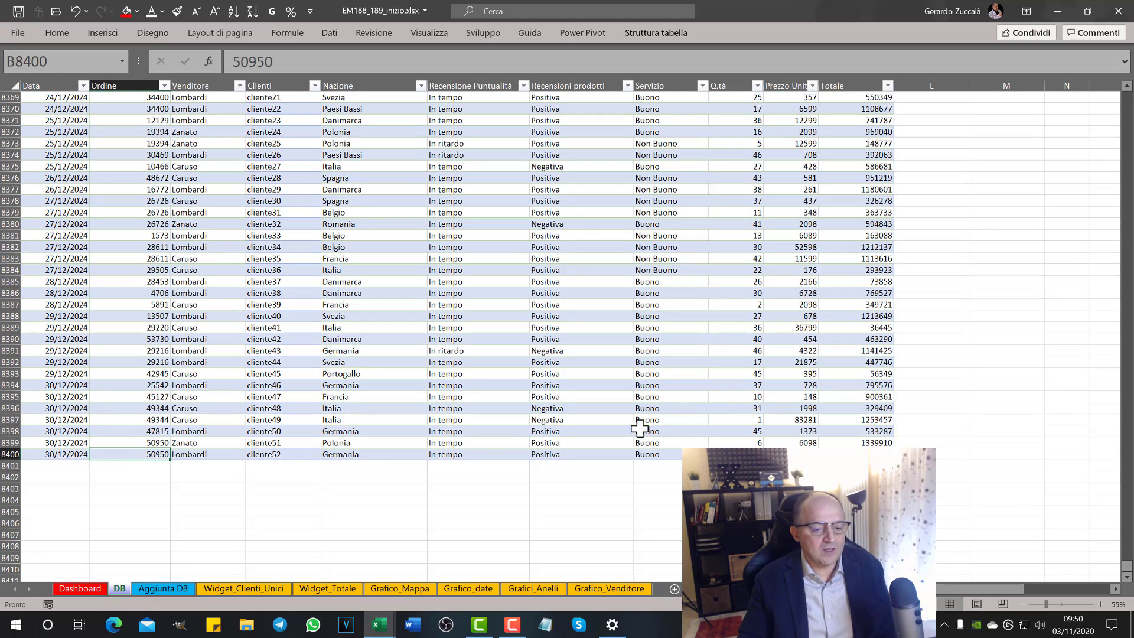
left_click_drag(65, 466, 856, 466)
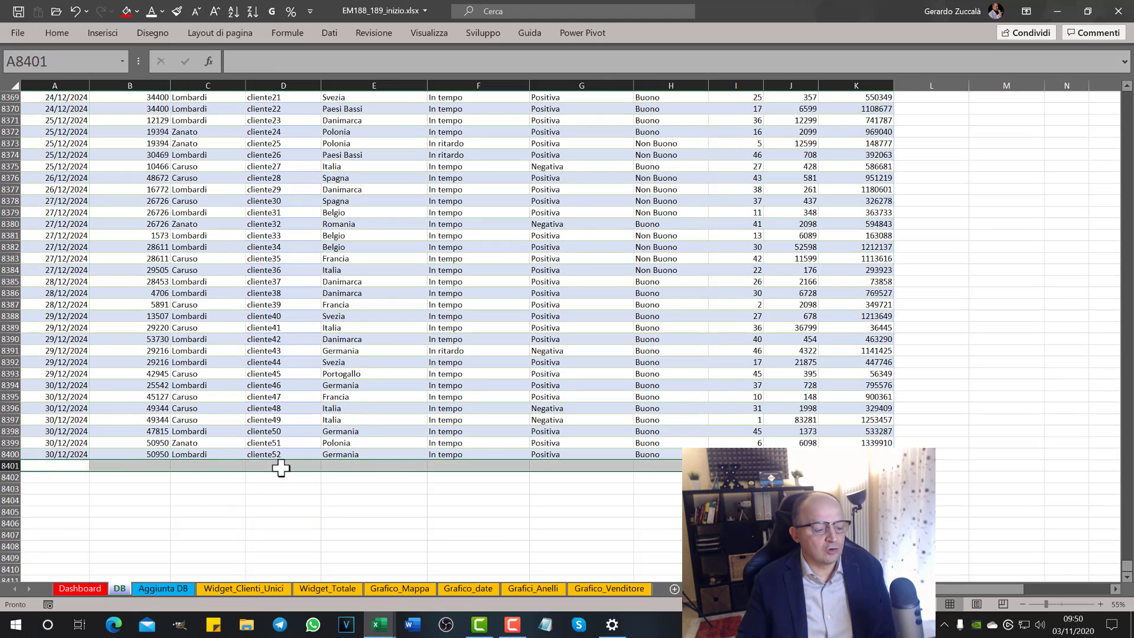
left_click_drag(70, 473, 856, 477)
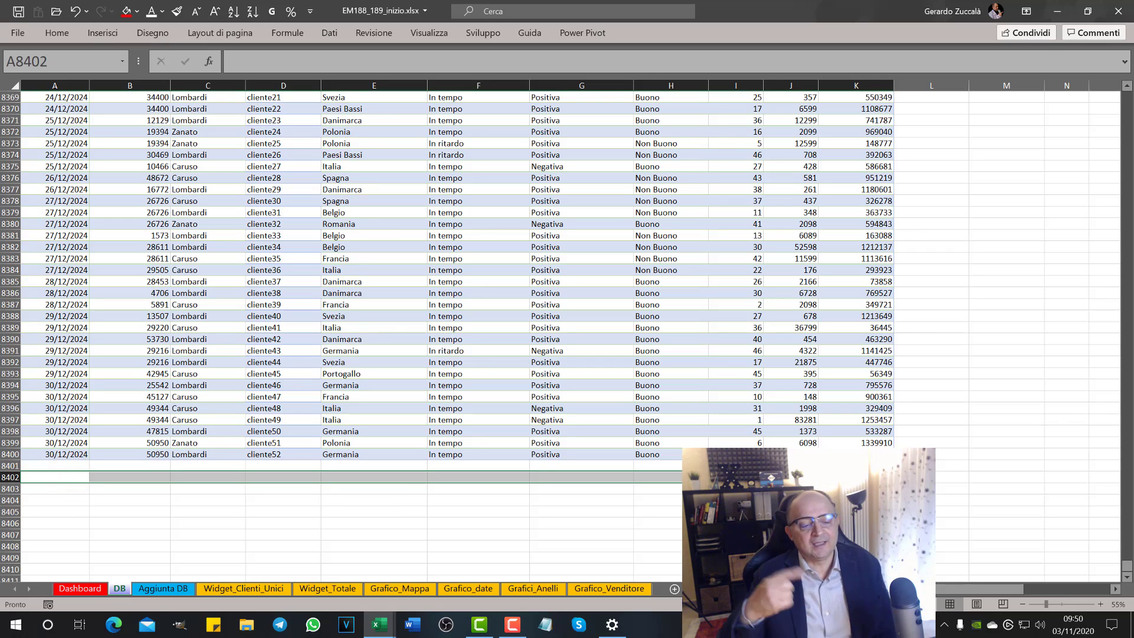
left_click(758, 439)
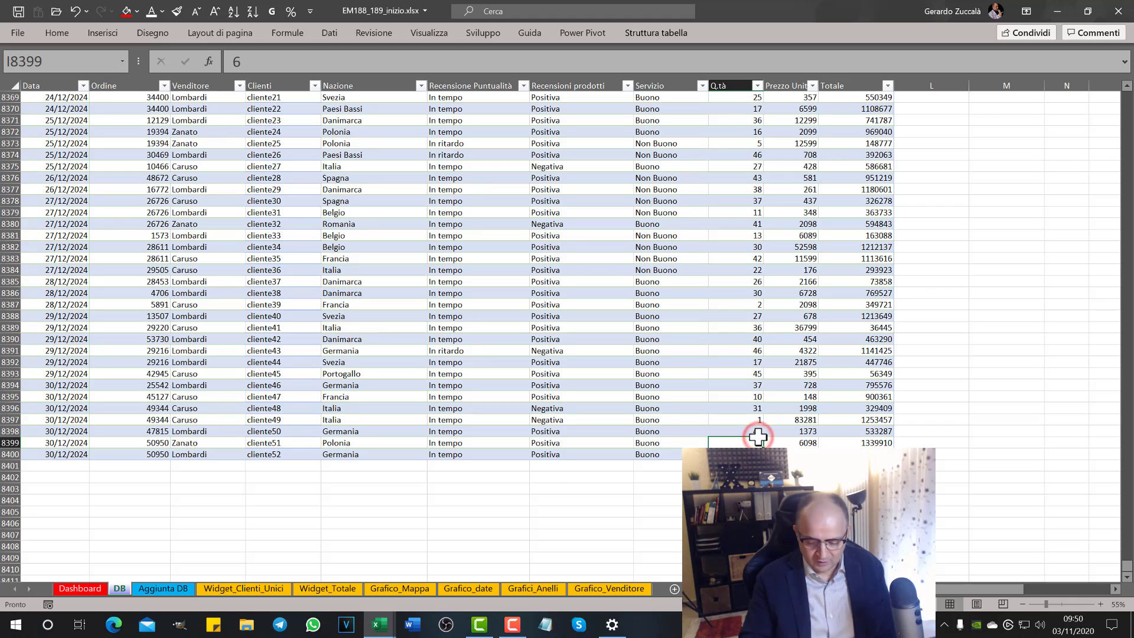
key("ctrl+Home")
left_click(550, 352)
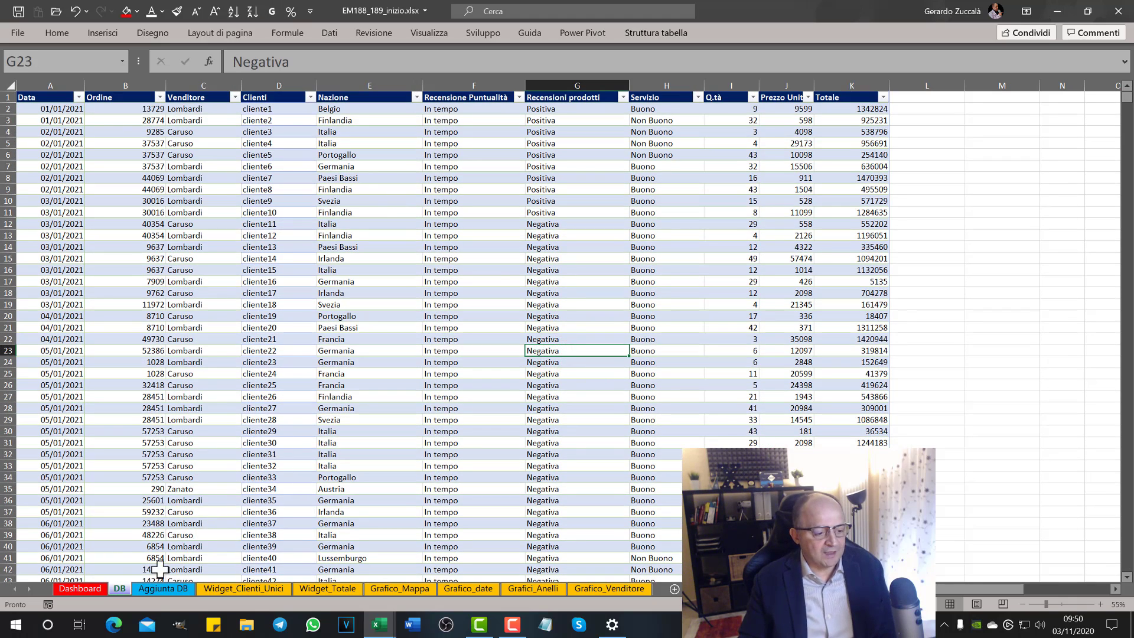
left_click(80, 589)
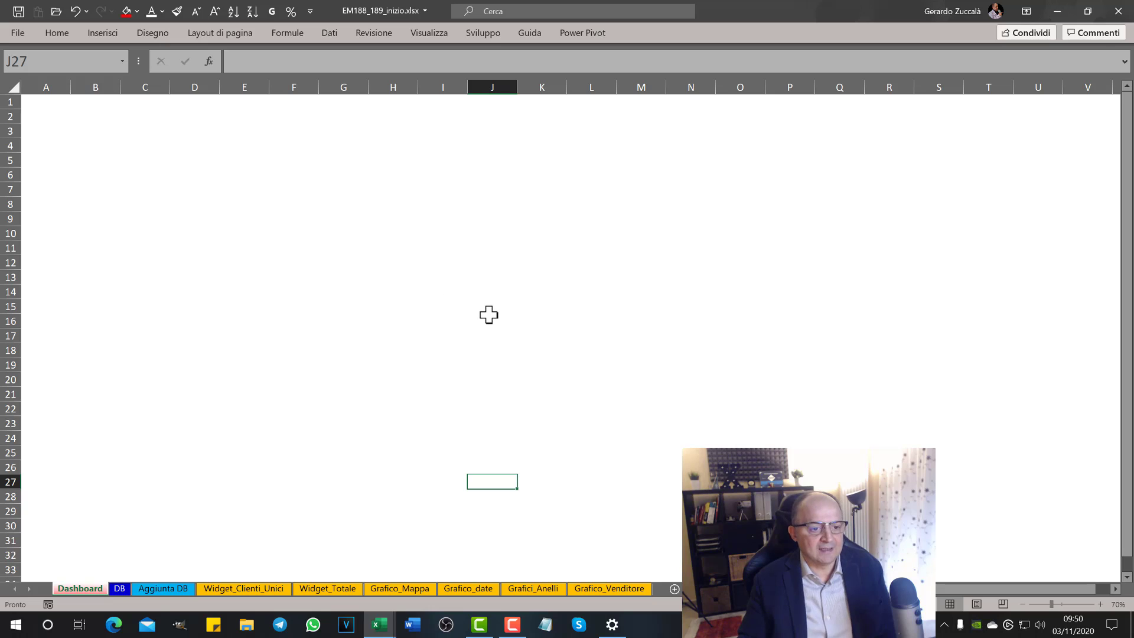
Preview the finished dashboard in EM188_189_fine.xlsx, return to the starting workbook, and show the desktop
left_click(404, 443)
mouse_move(377, 625)
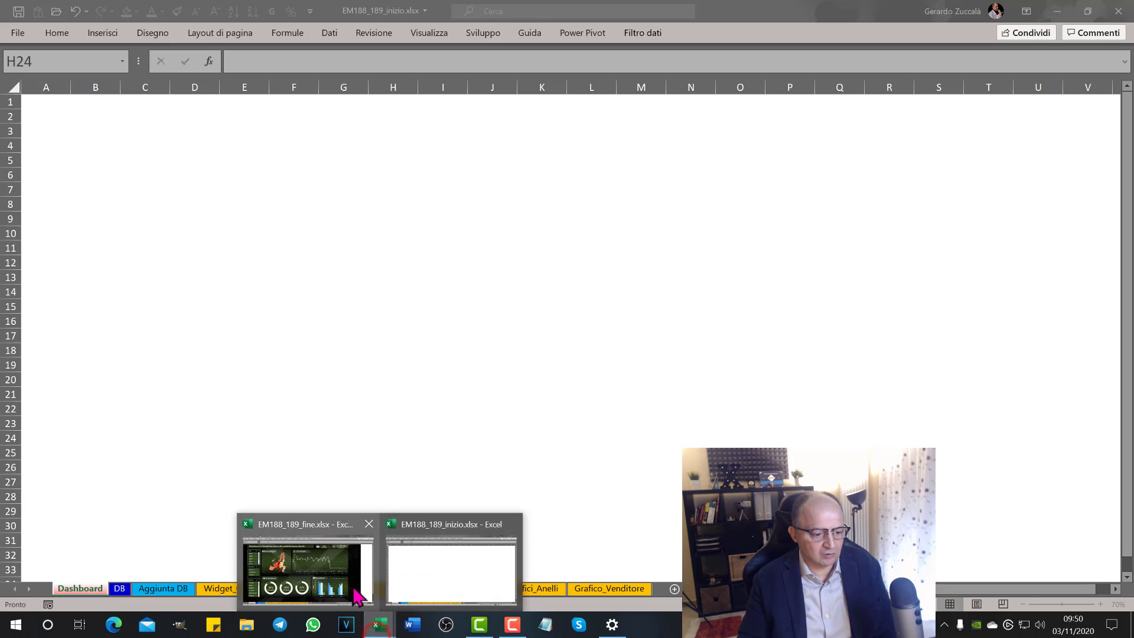
left_click(354, 593)
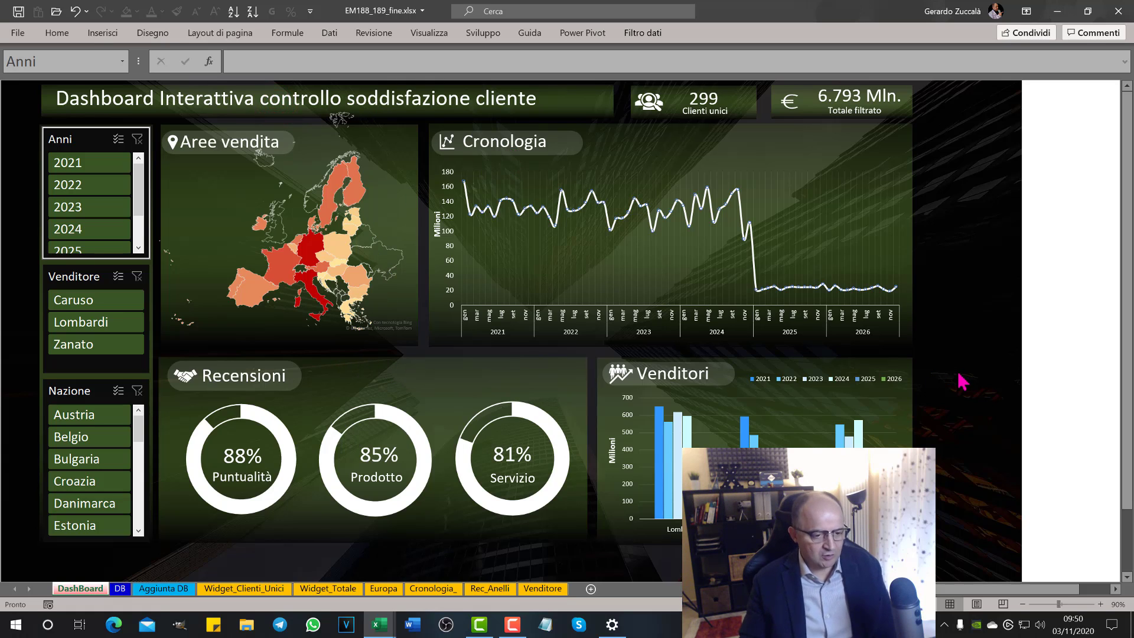
key("alt+Tab")
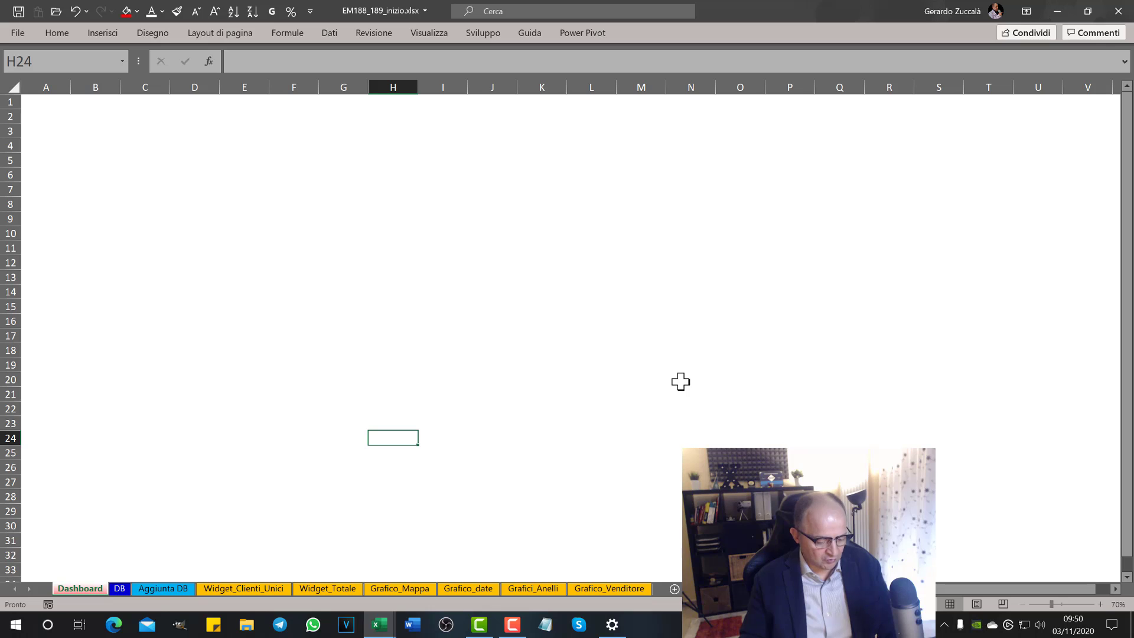
key("super+d")
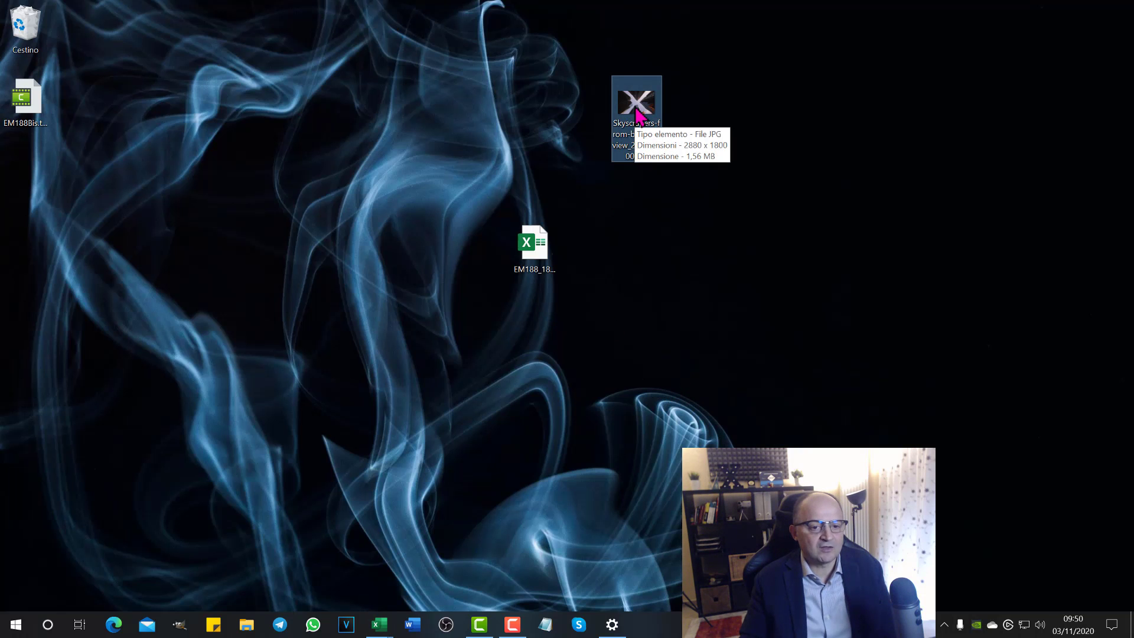
Move the Skyscrapers JPG left and read its 2880 x 1800 dimensions in Proprietà > Dettagli
mouse_move(632, 101)
left_mouse_down()
mouse_move(527, 106)
mouse_move(536, 111)
left_mouse_up()
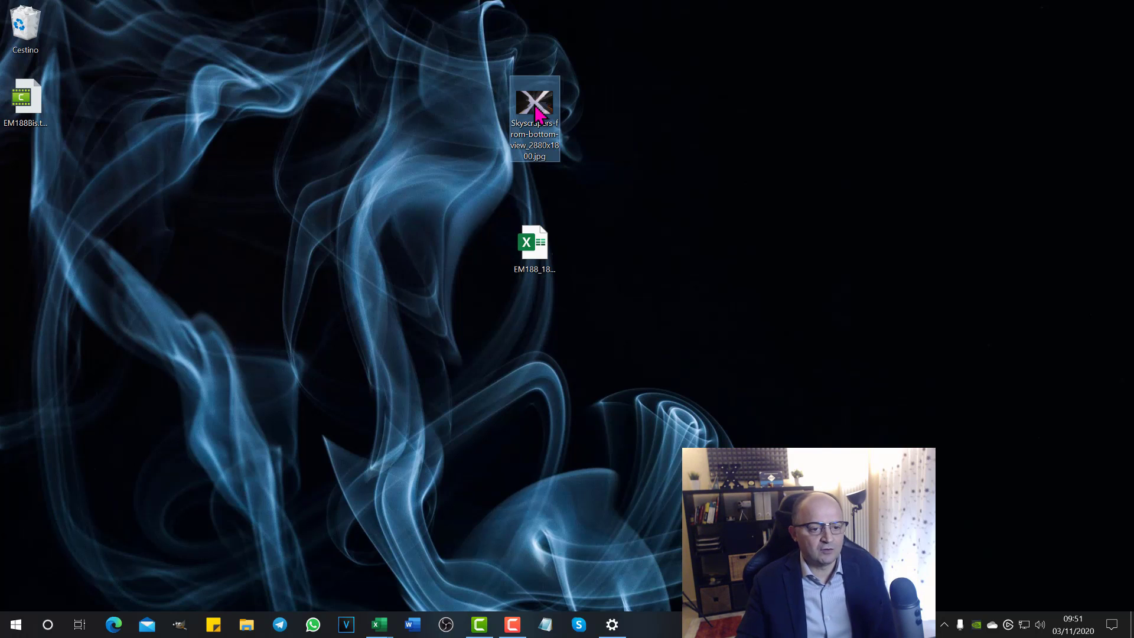
right_click(535, 108)
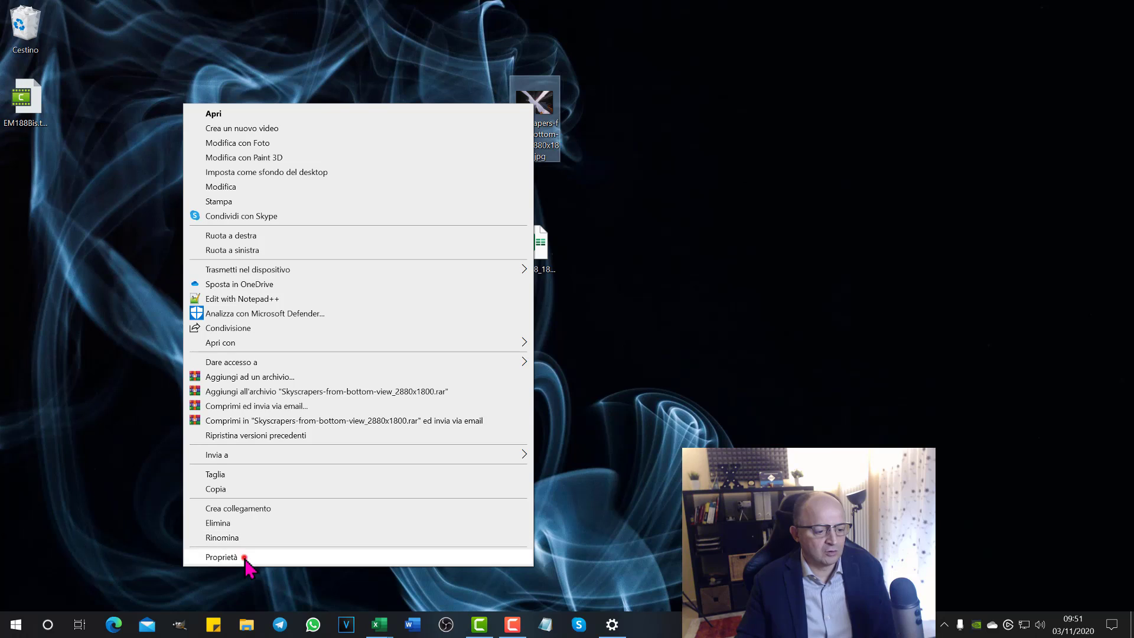
left_click(247, 557)
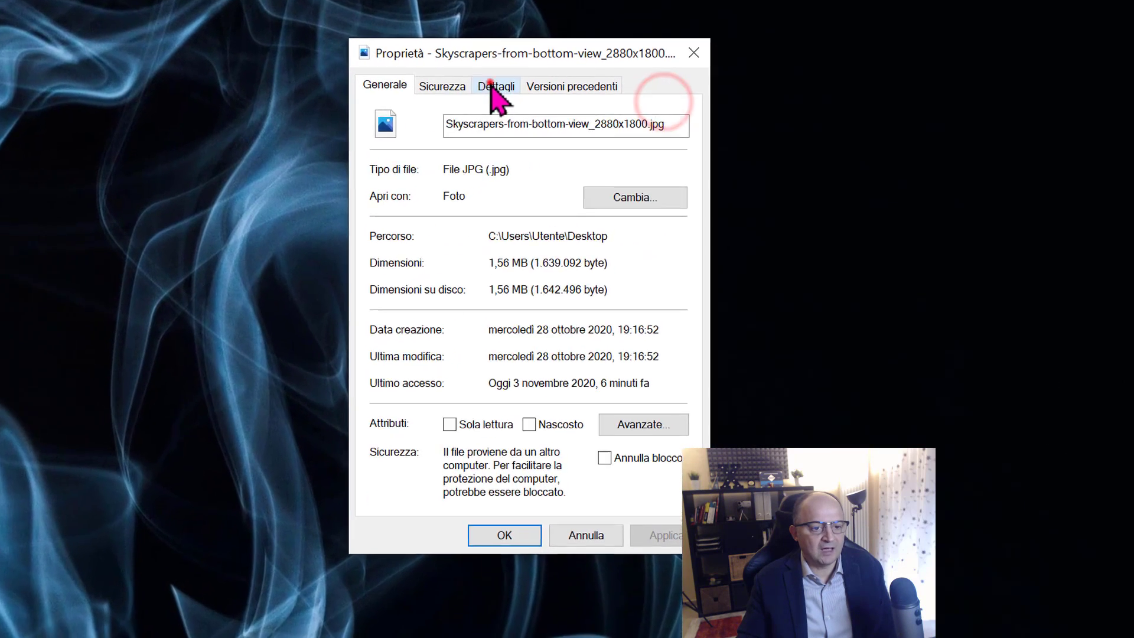
left_click(637, 135)
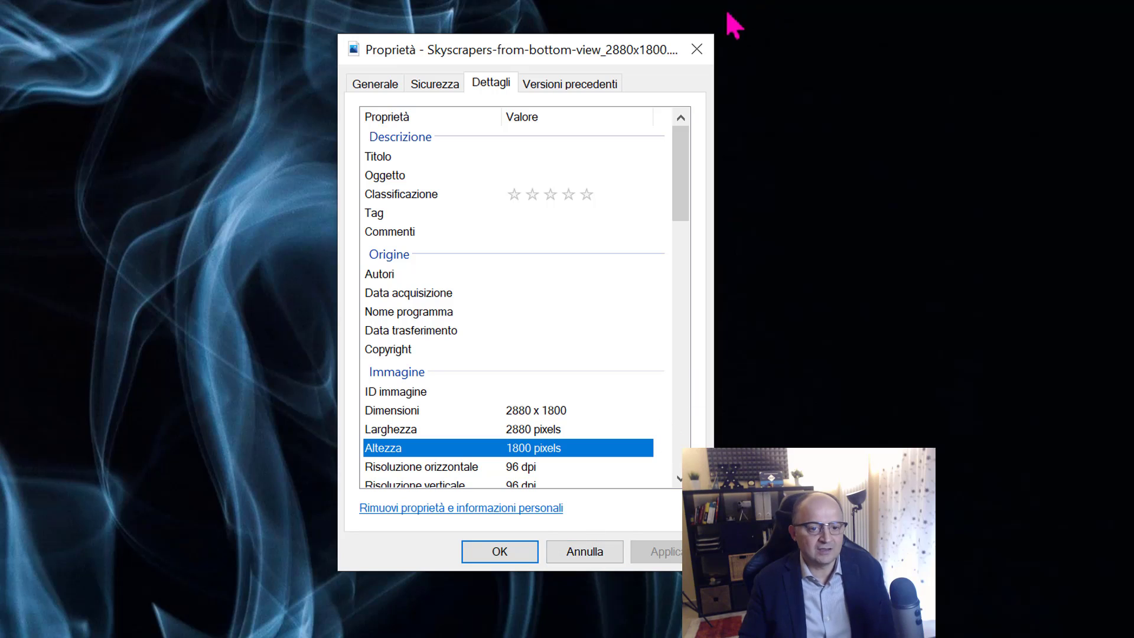
left_click(698, 50)
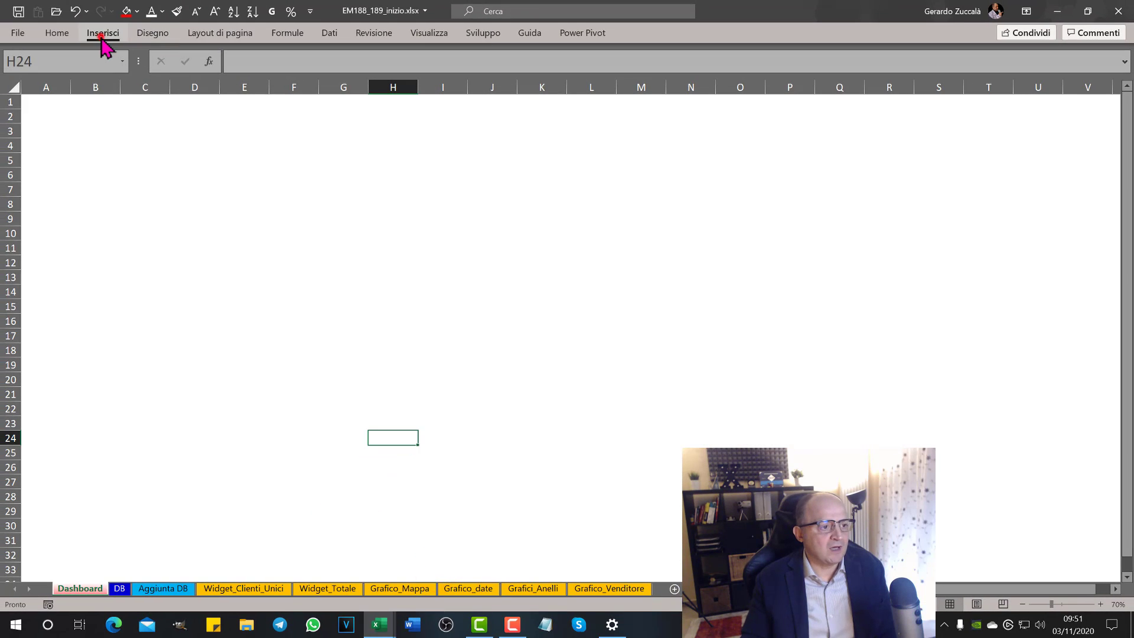
Insert the Skyscrapers JPG from this device onto the Dashboard sheet
left_click(101, 33)
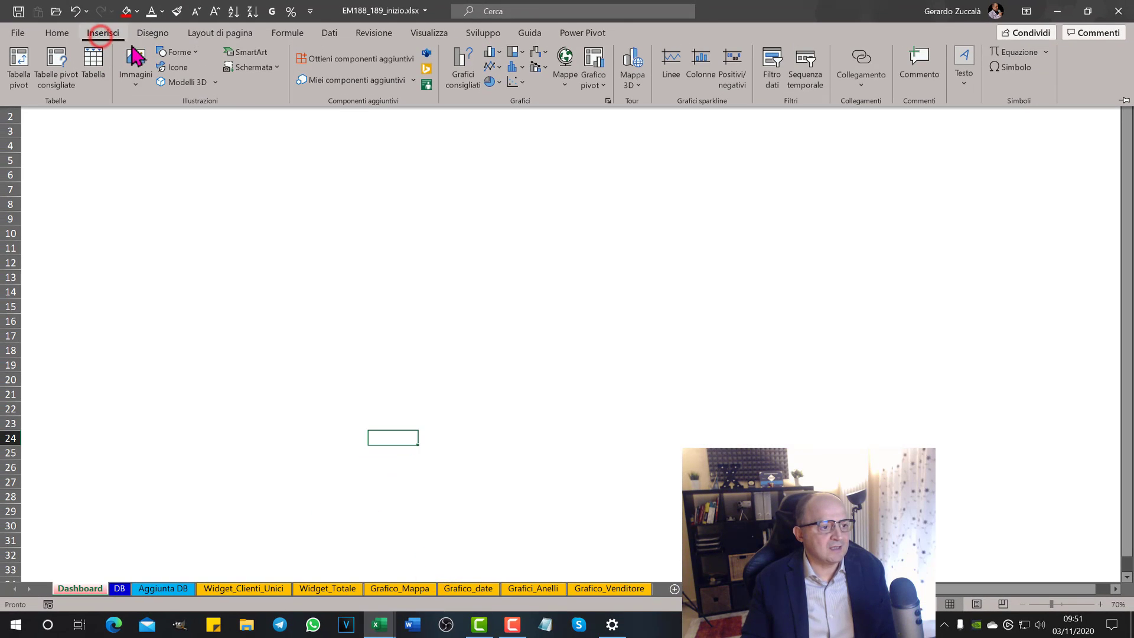
left_click(133, 84)
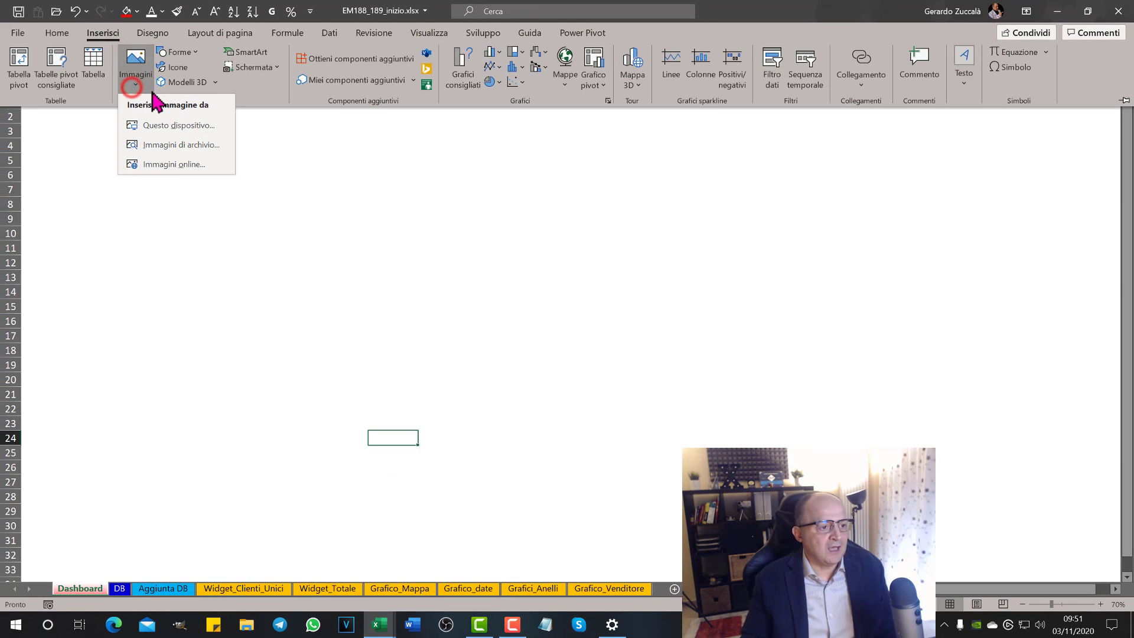
left_click(166, 138)
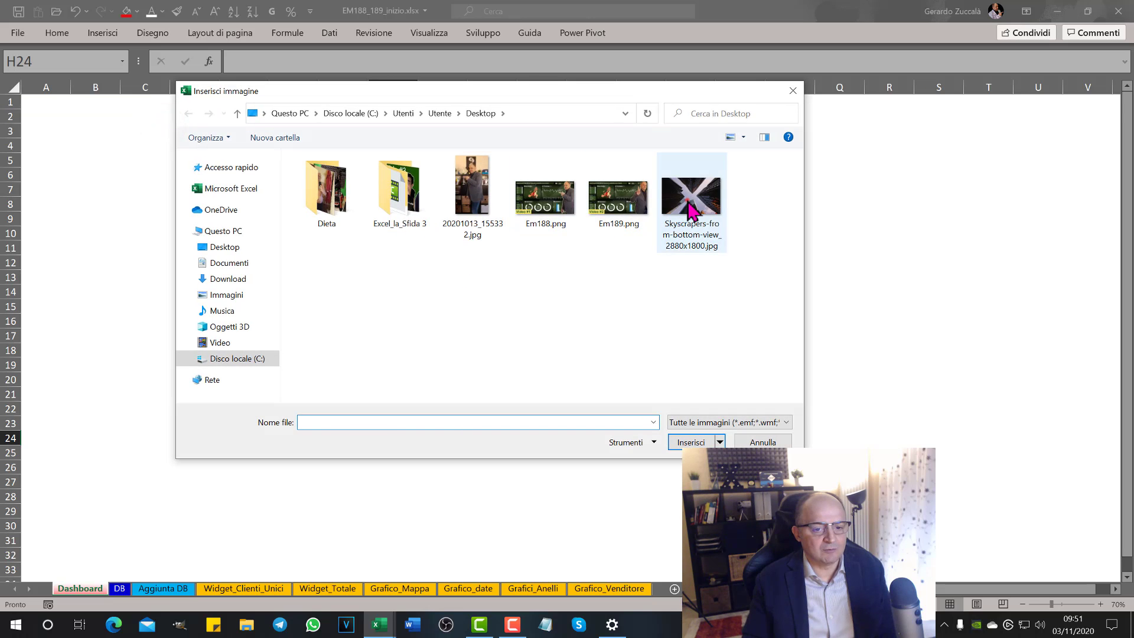
double_click(691, 210)
Move the photo to A1 and enlarge it to about column Q, row 33
left_click_drag(502, 458, 154, 120)
left_click_drag(401, 331, 791, 574)
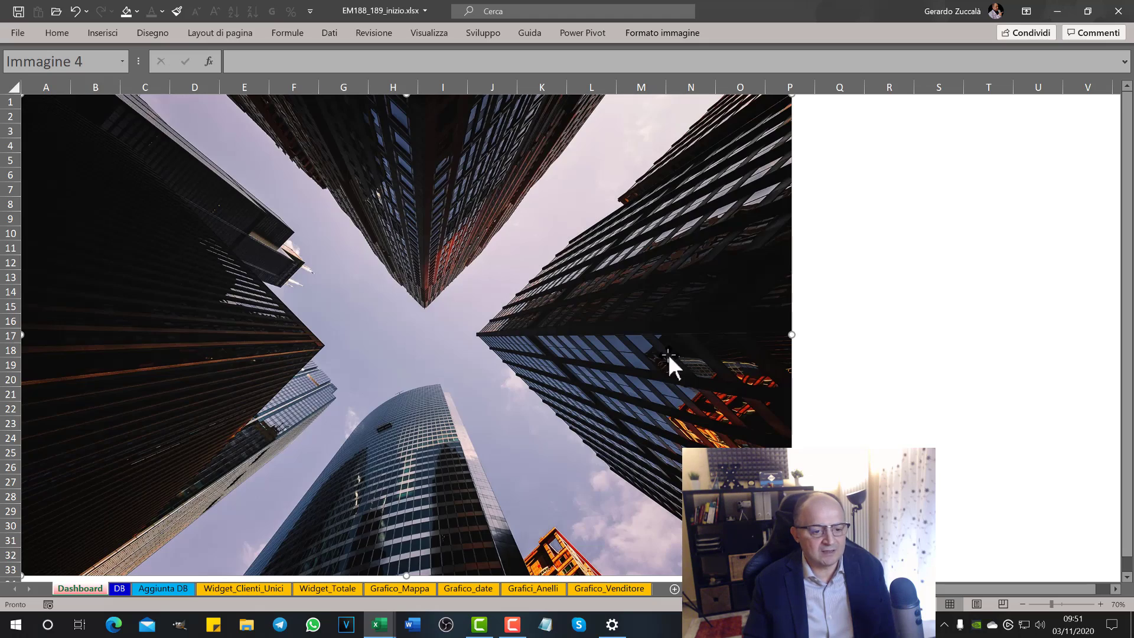
left_click_drag(791, 337, 831, 335)
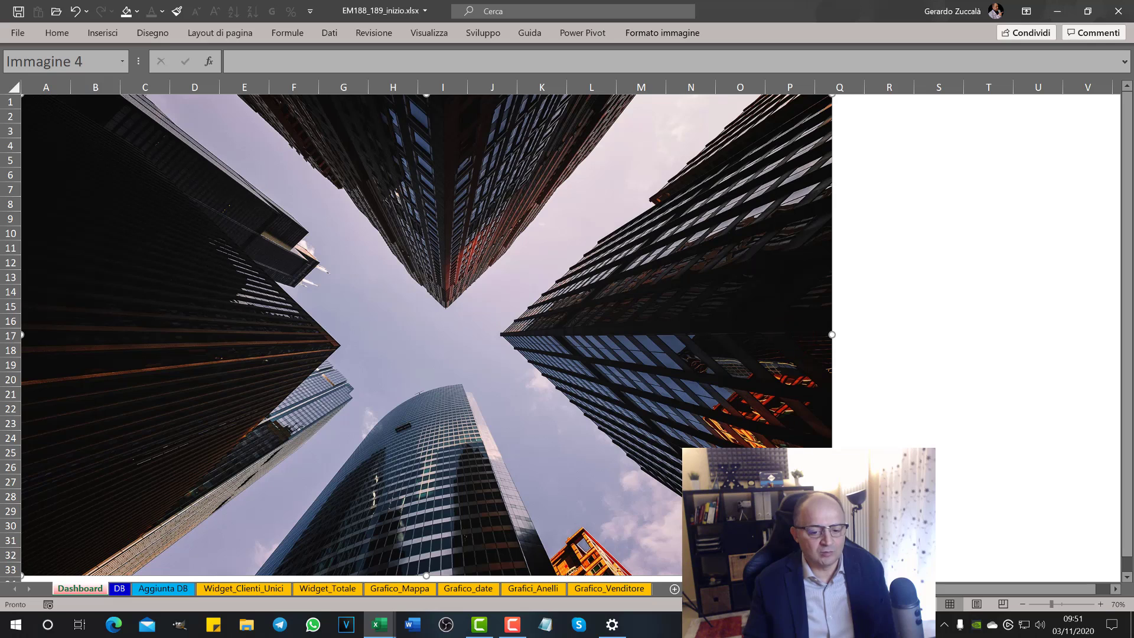
left_click(890, 365)
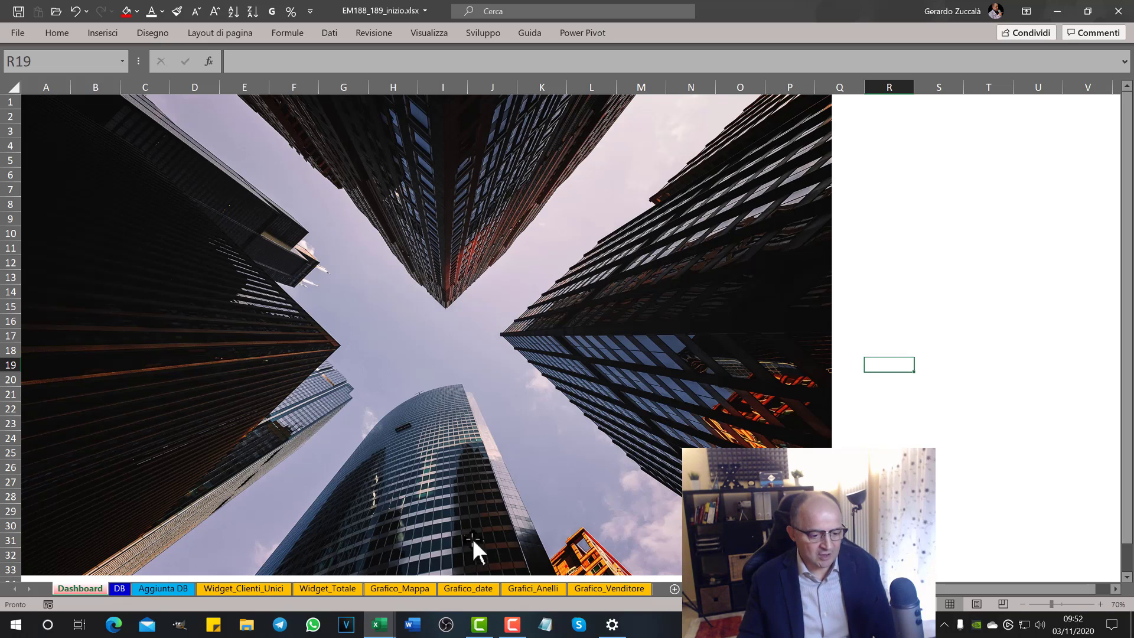
left_click(991, 458)
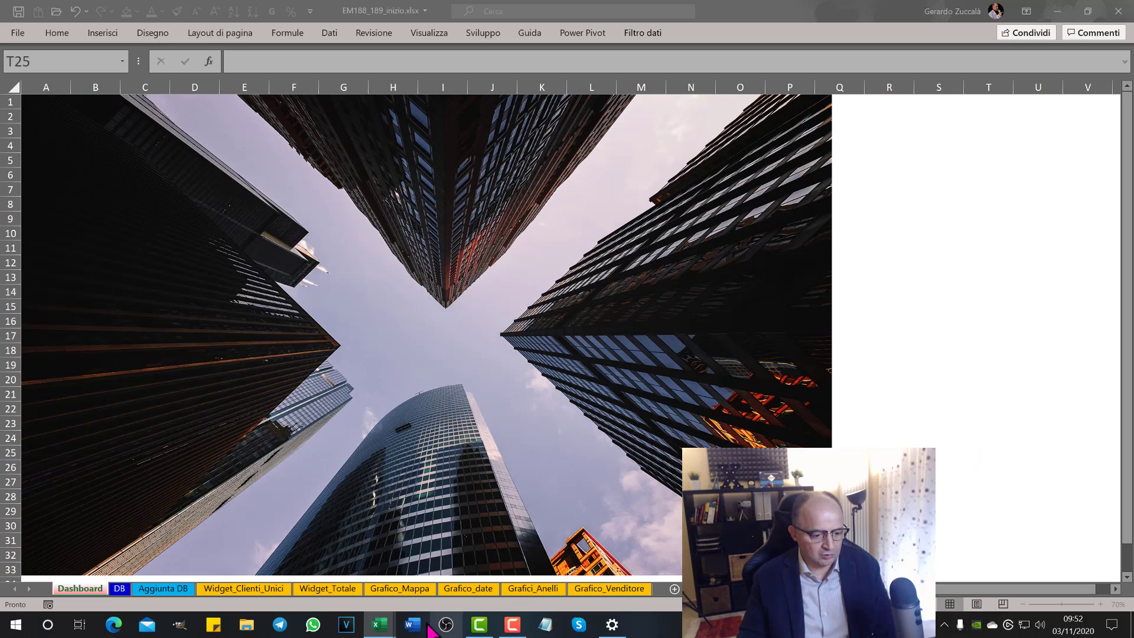
mouse_move(379, 625)
left_click(437, 570)
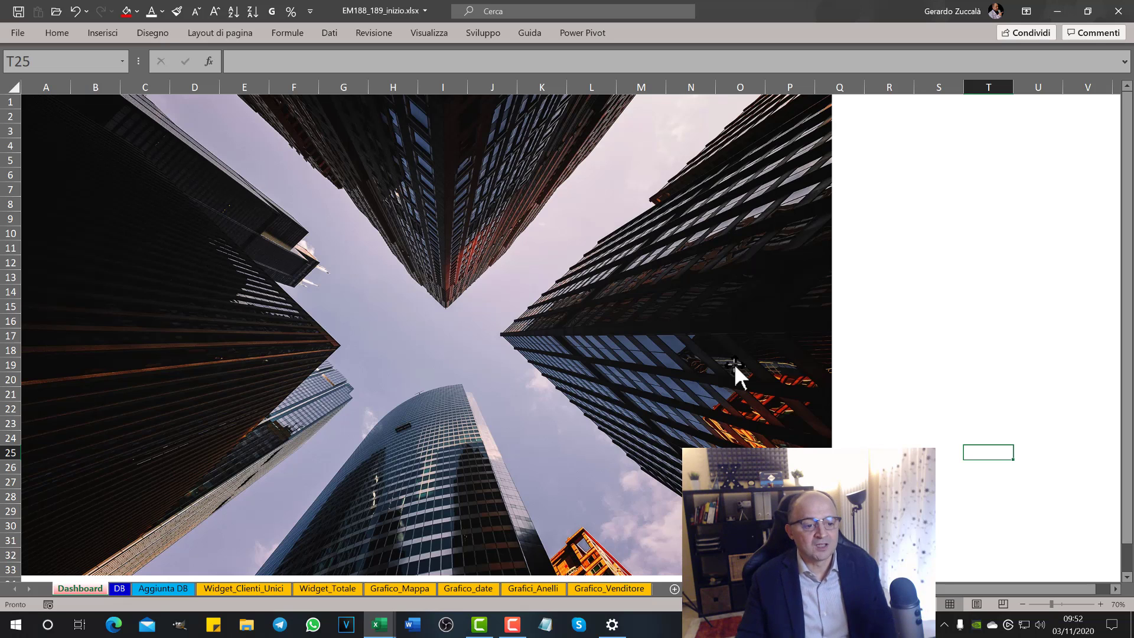
left_click(721, 246)
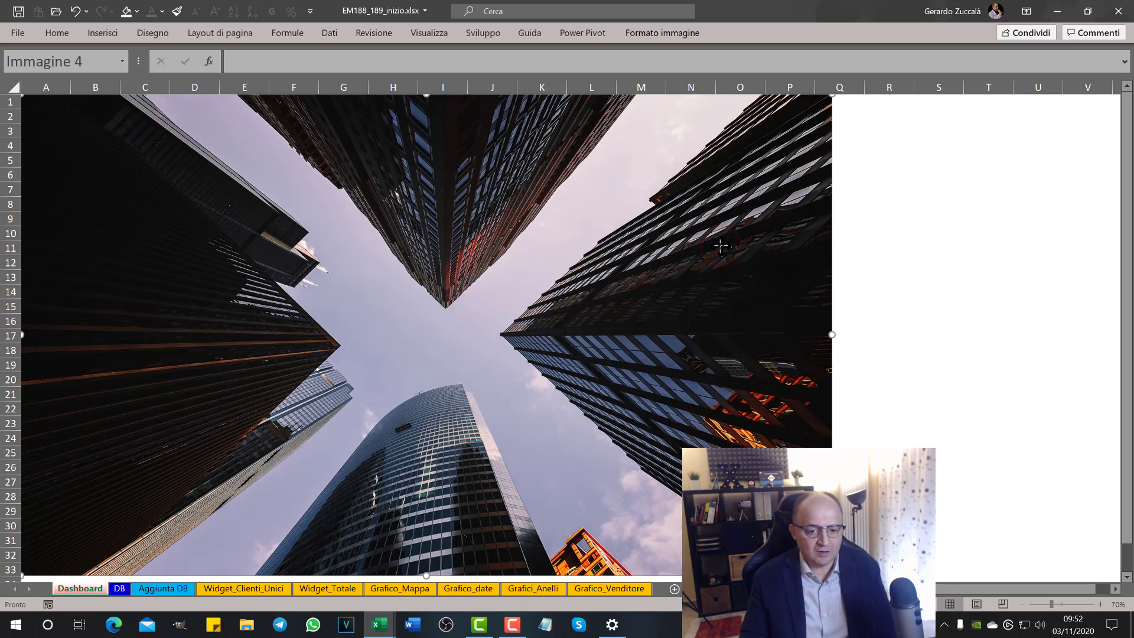
left_click_drag(833, 335, 1065, 336)
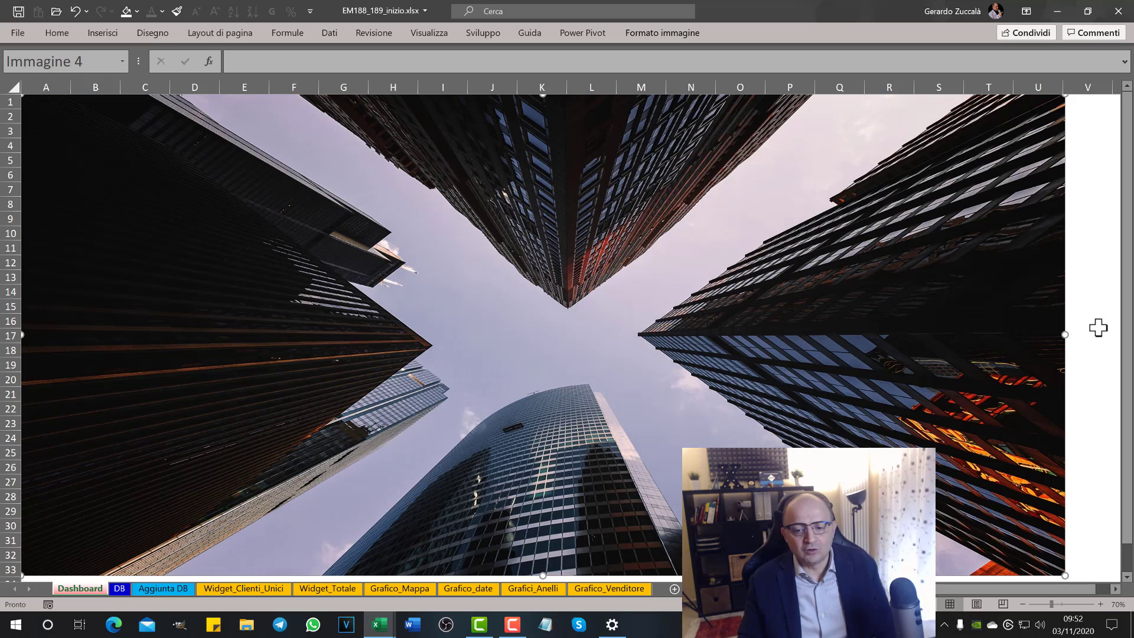
left_click_drag(1066, 335, 982, 334)
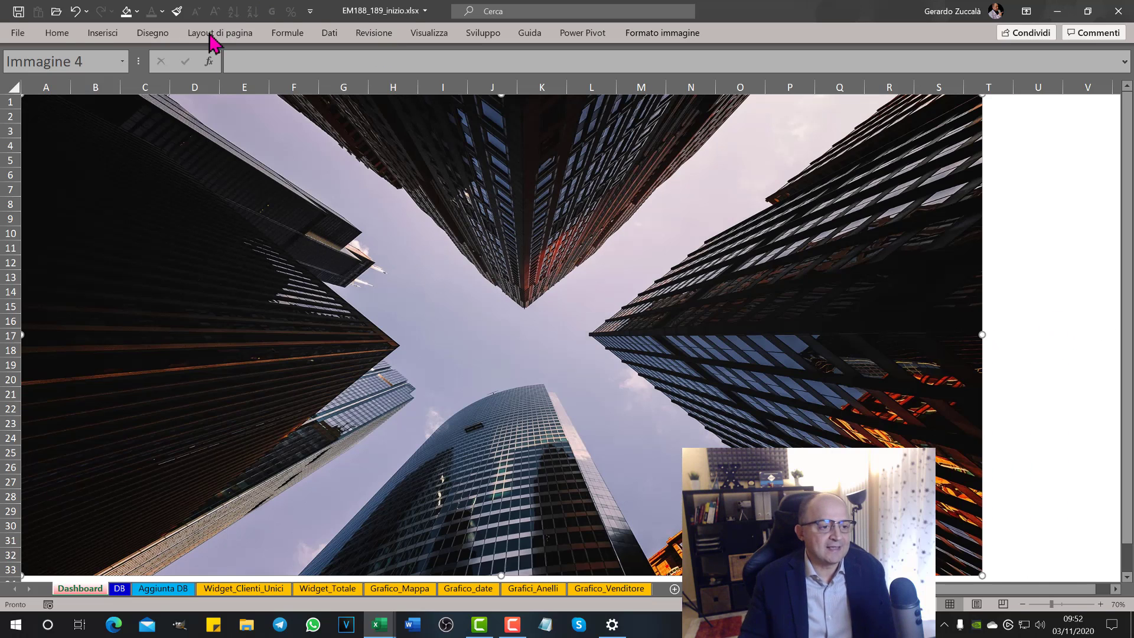
left_click_drag(276, 85, 945, 86)
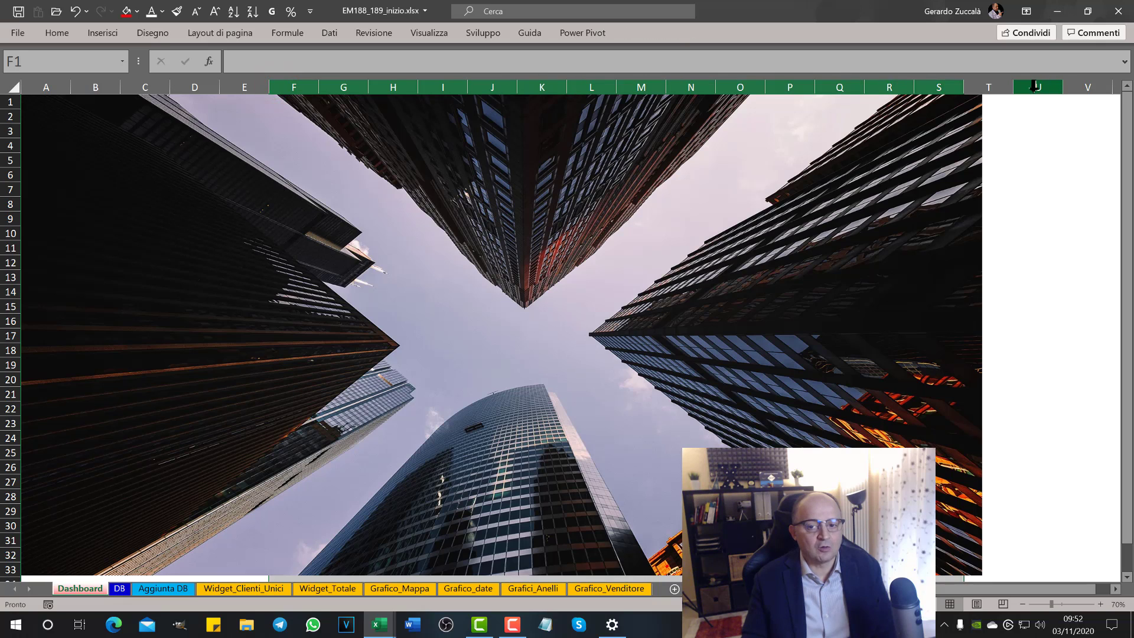
left_click_drag(1033, 87, 992, 87)
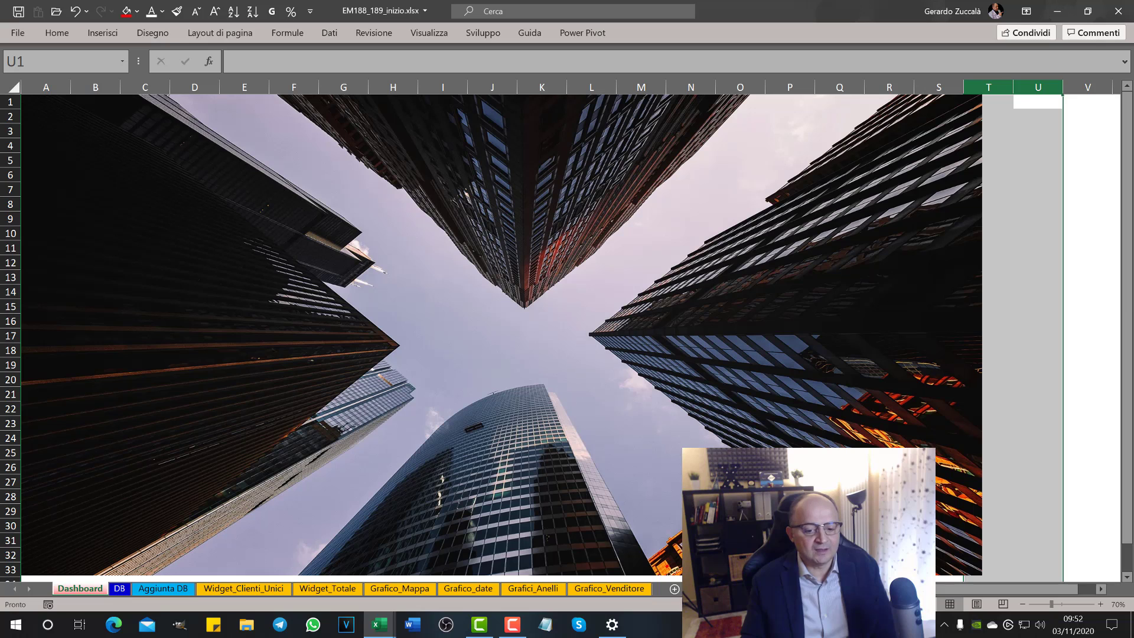
scroll(567, 331, "right", 1)
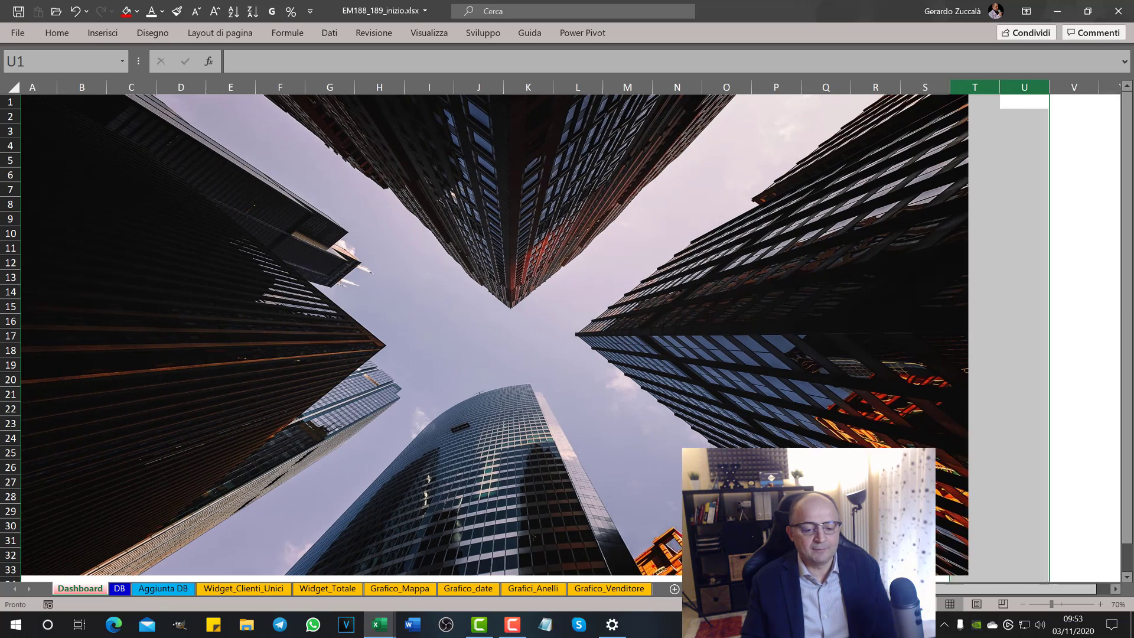
scroll(567, 331, "left", 1)
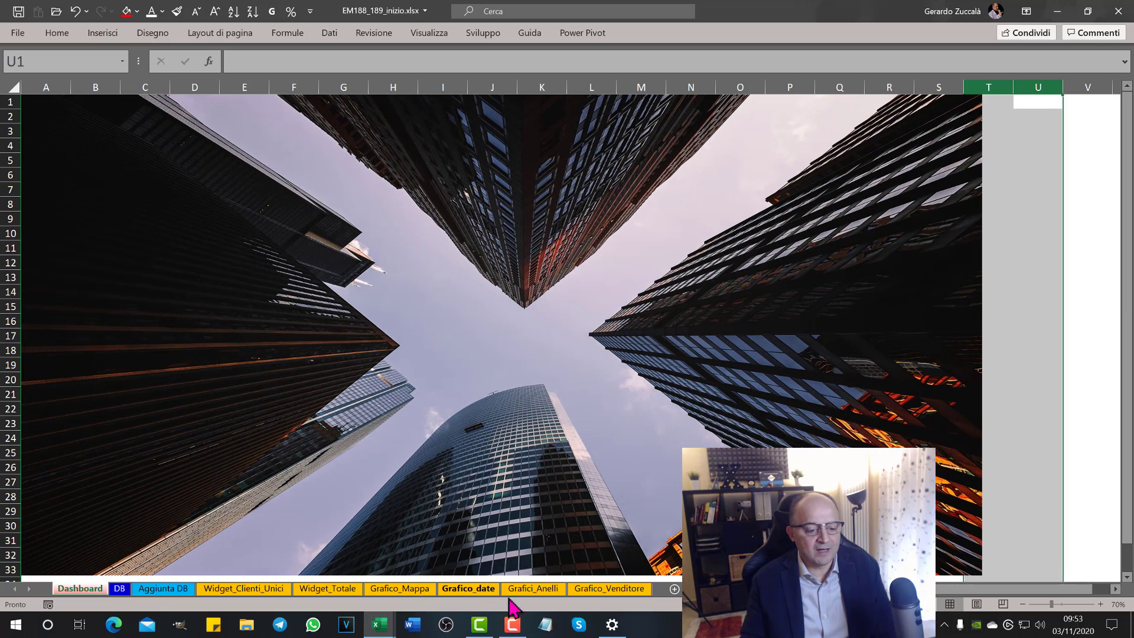
left_click(737, 262)
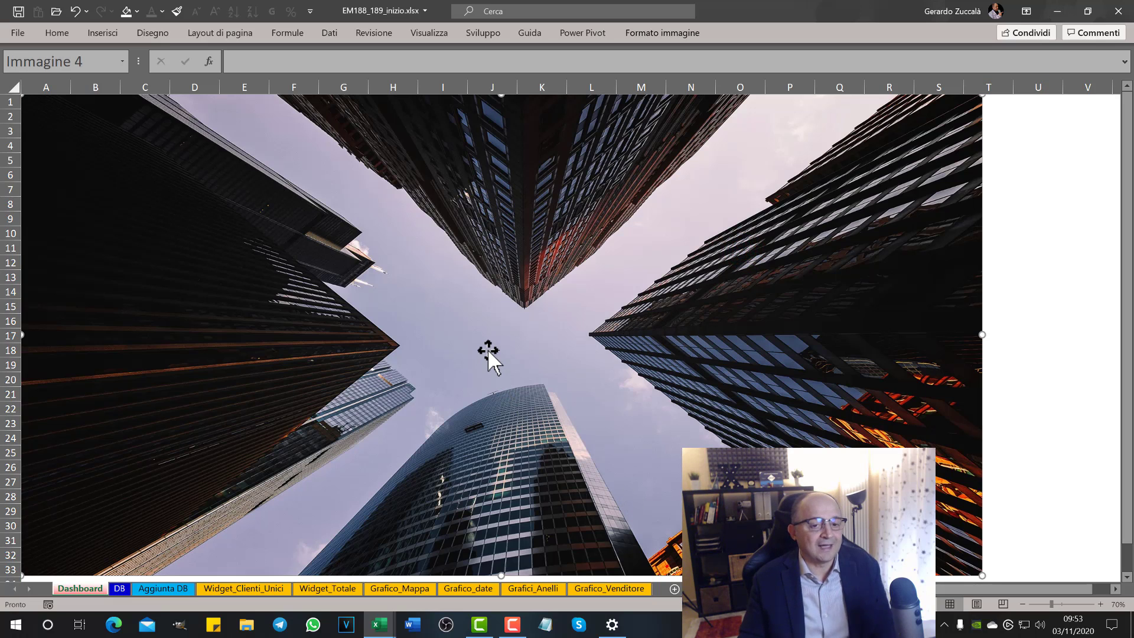
left_click(324, 70)
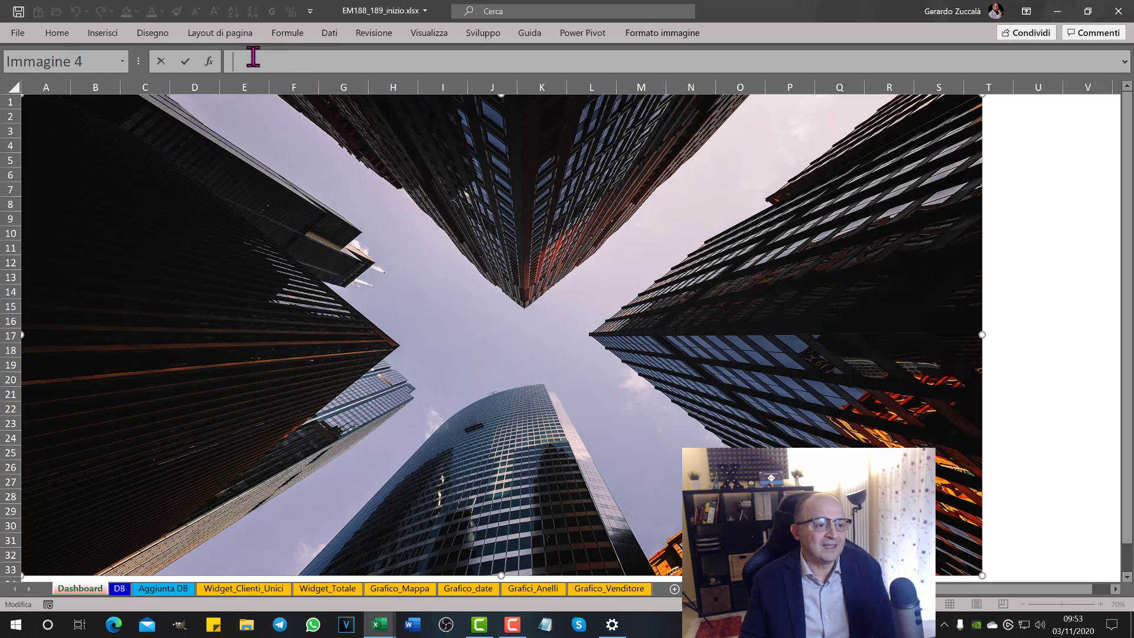
left_click_drag(252, 80, 944, 105)
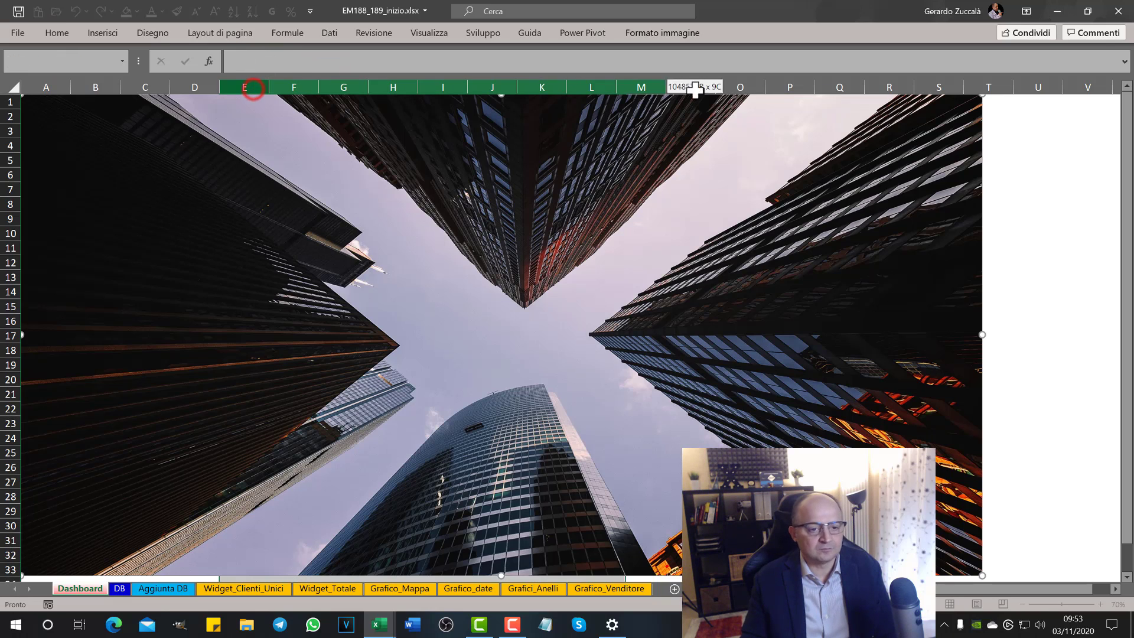
left_click(1021, 187)
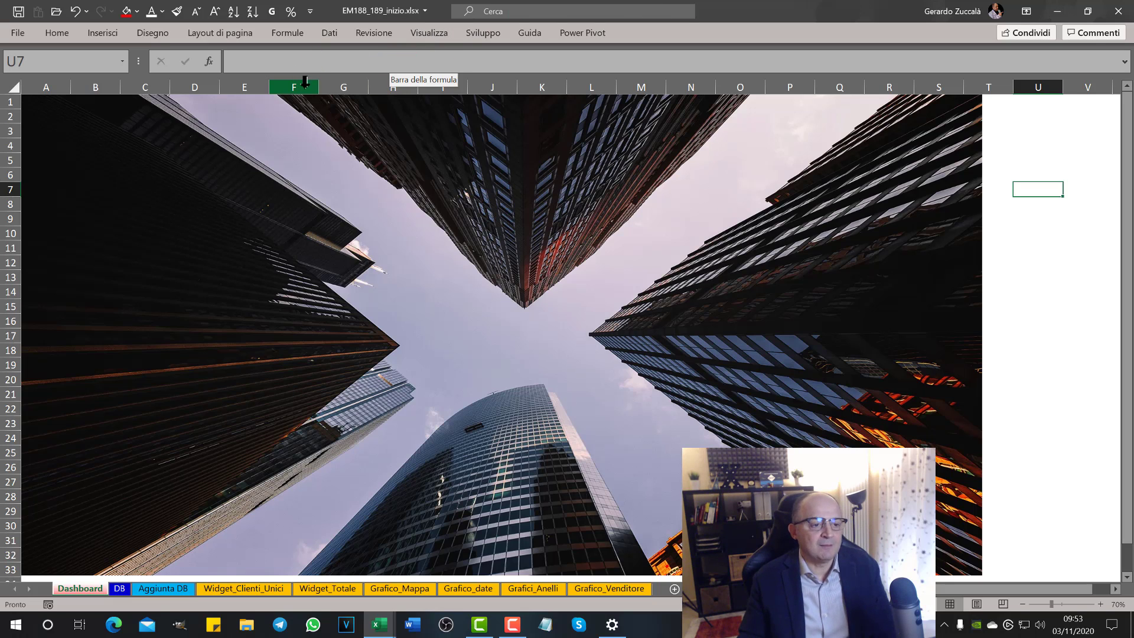
left_click_drag(294, 87, 1058, 138)
left_click(1019, 161)
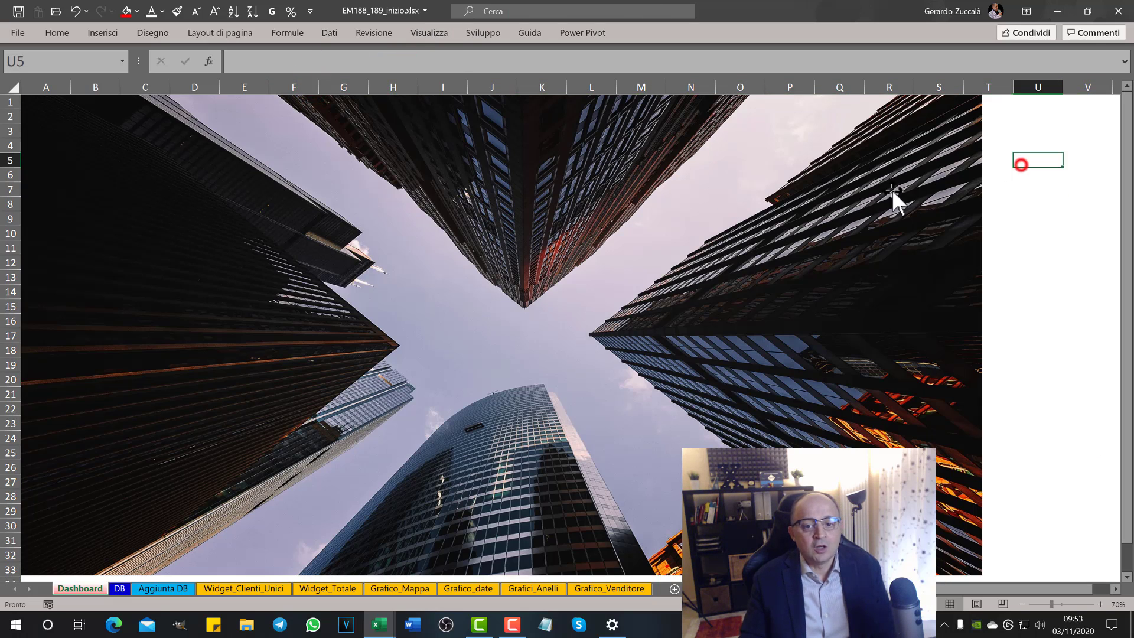
left_click(433, 33)
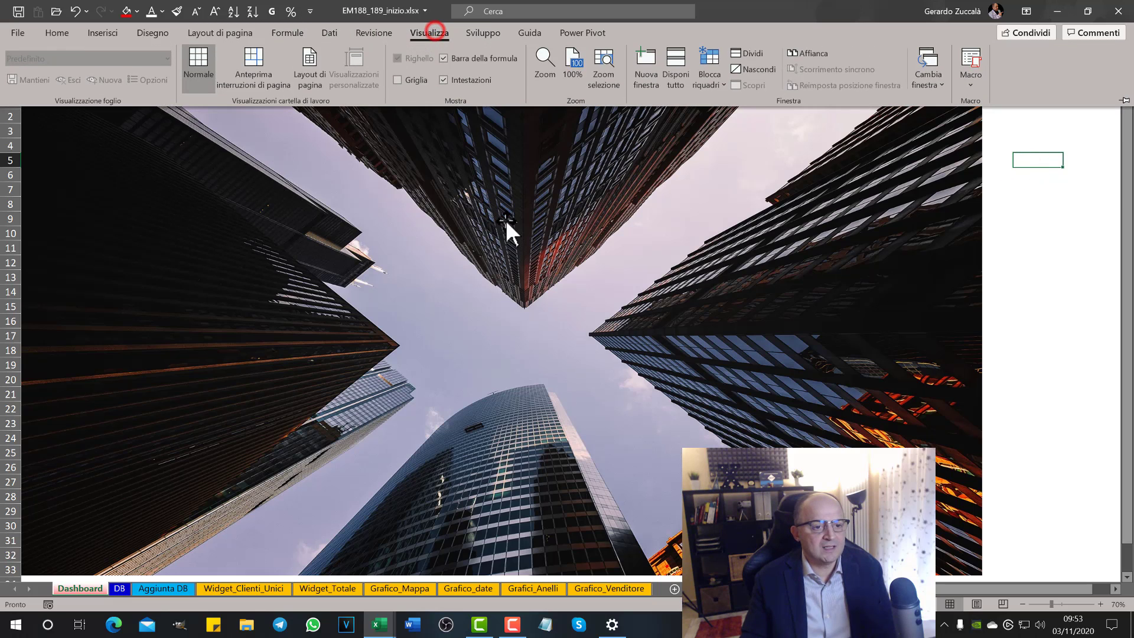
left_click(444, 58)
left_click(443, 79)
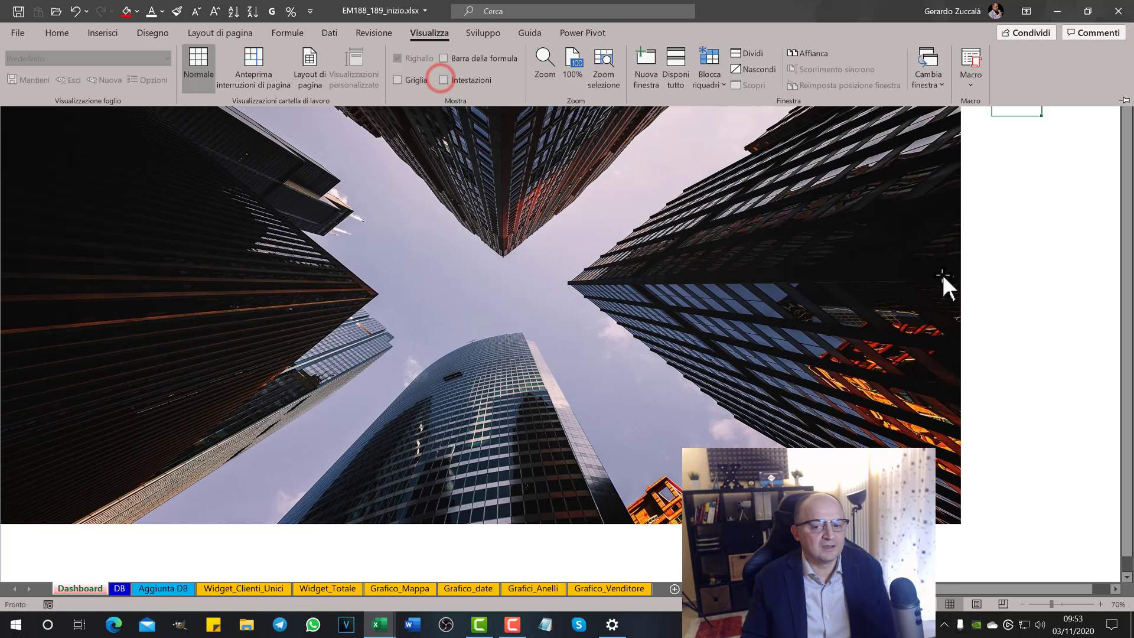
left_click(1031, 289)
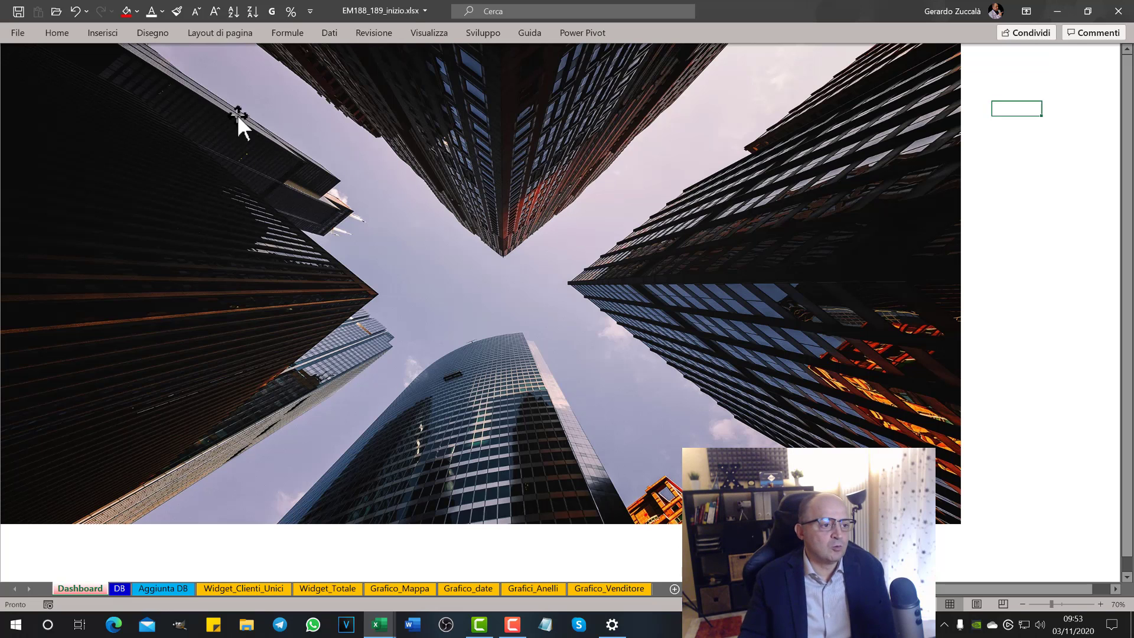
left_click(424, 33)
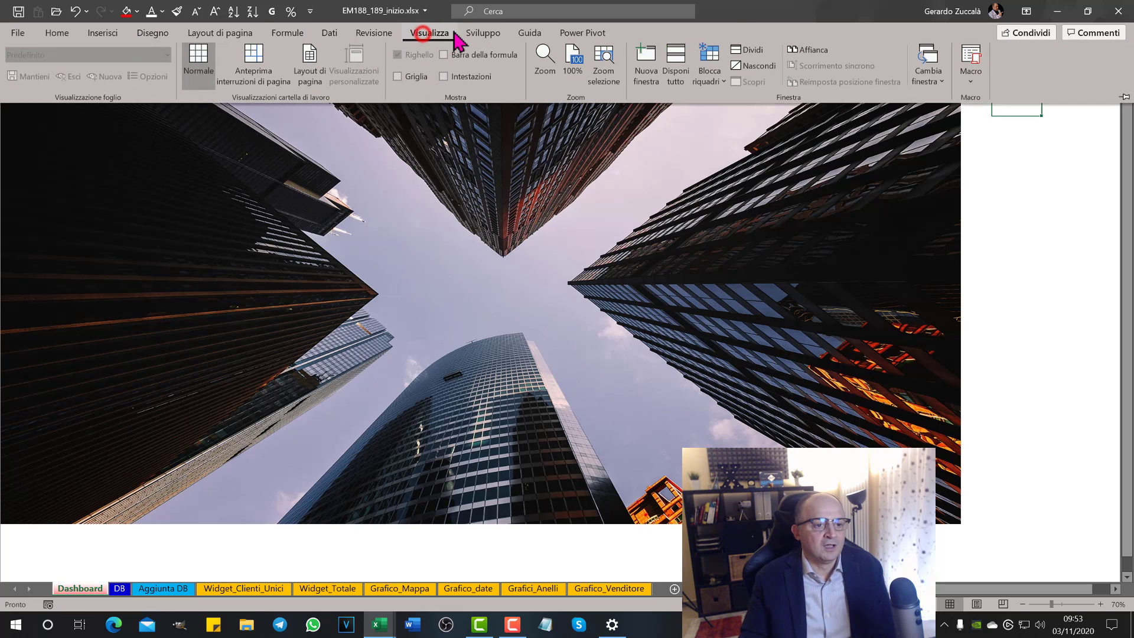
left_click(443, 58)
left_click(443, 79)
left_click(1071, 291)
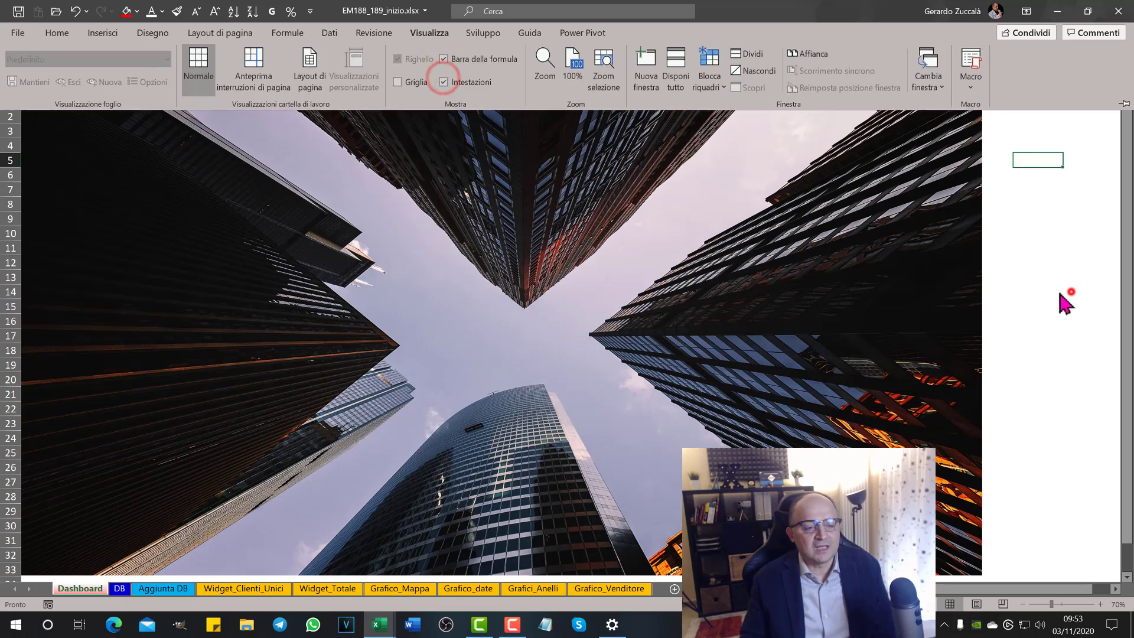
left_click(498, 228)
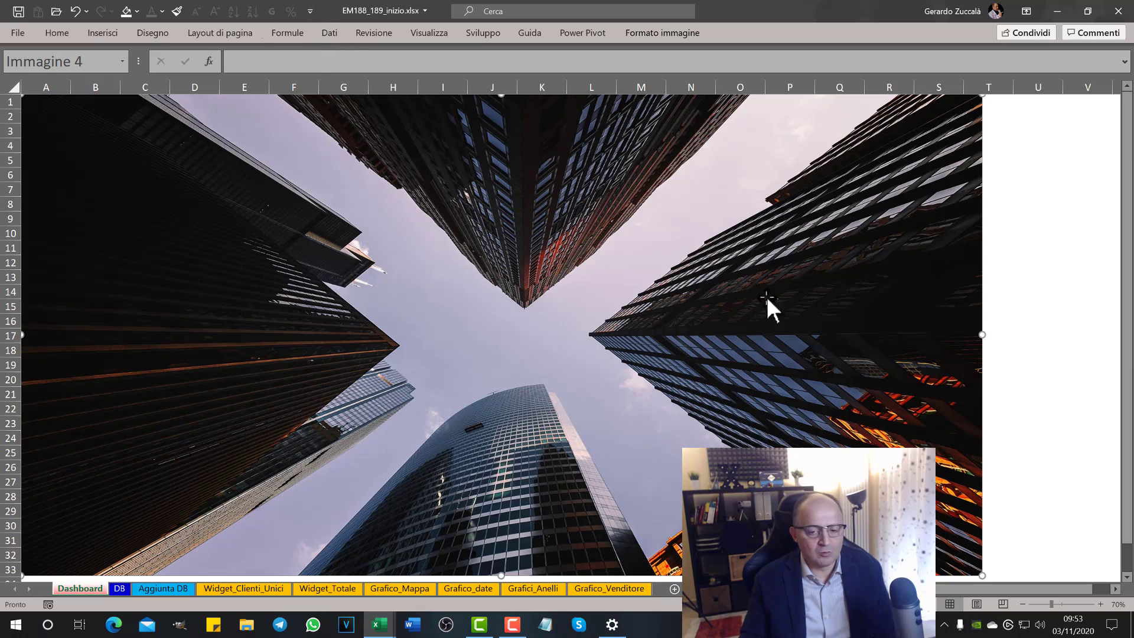
Resize the skyscraper photo to about A1:P23 and zoom the sheet to 70%
left_click_drag(990, 335, 1112, 337)
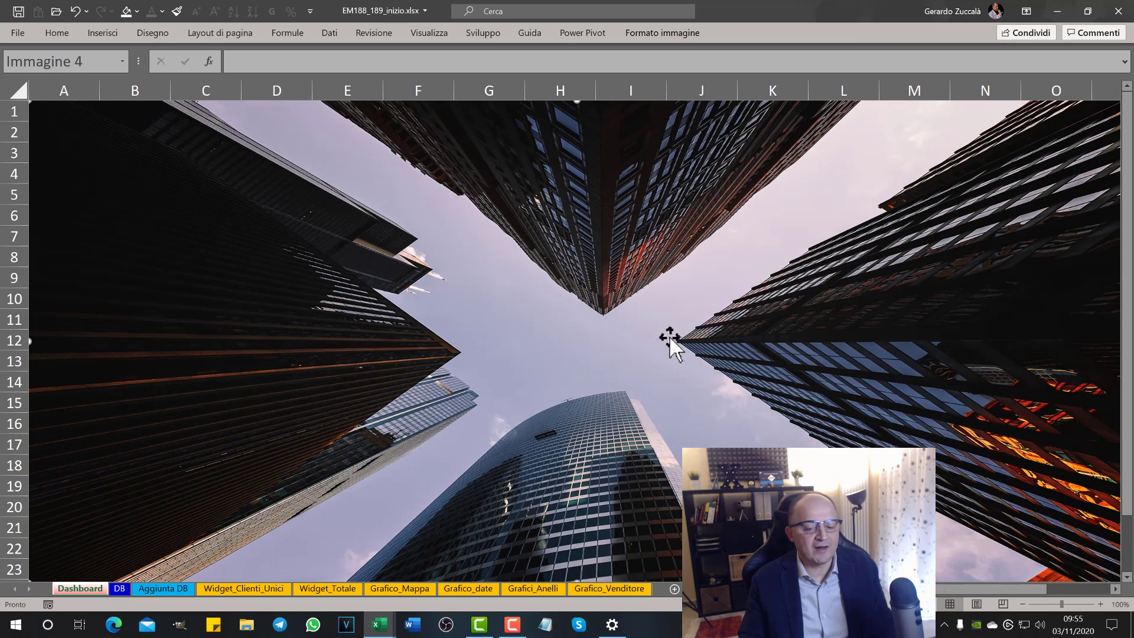
left_click(1022, 604)
left_click(1022, 604)
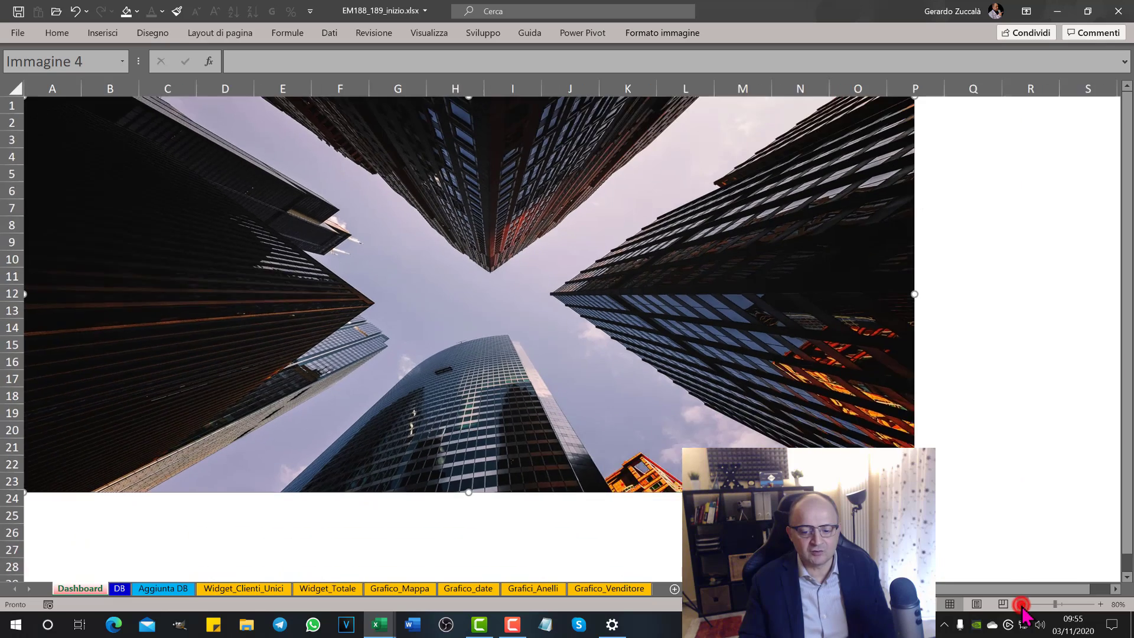
left_click(1023, 604)
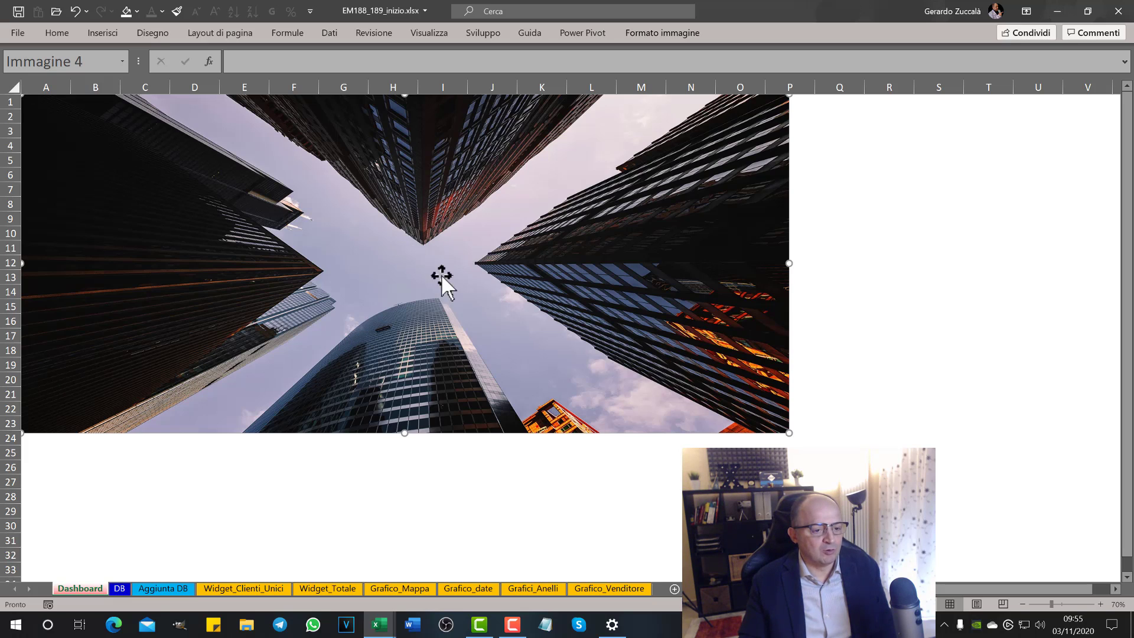
left_click(384, 487)
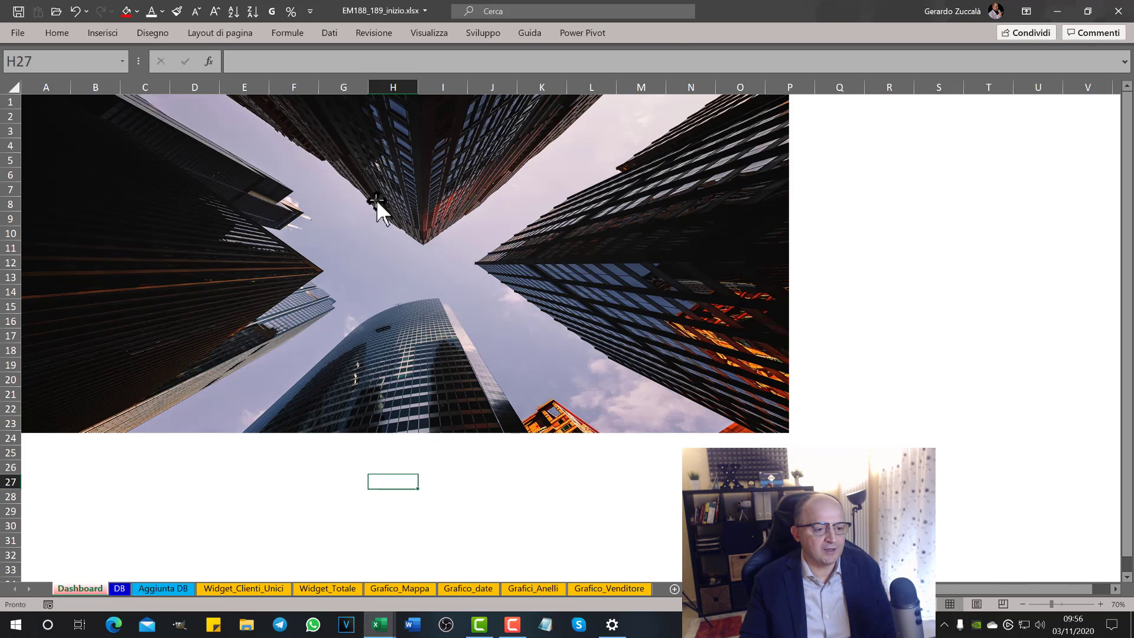
left_click(377, 199)
Set the skyscraper photo's Luminosità to -70% under Correzioni immagine
right_click(377, 197)
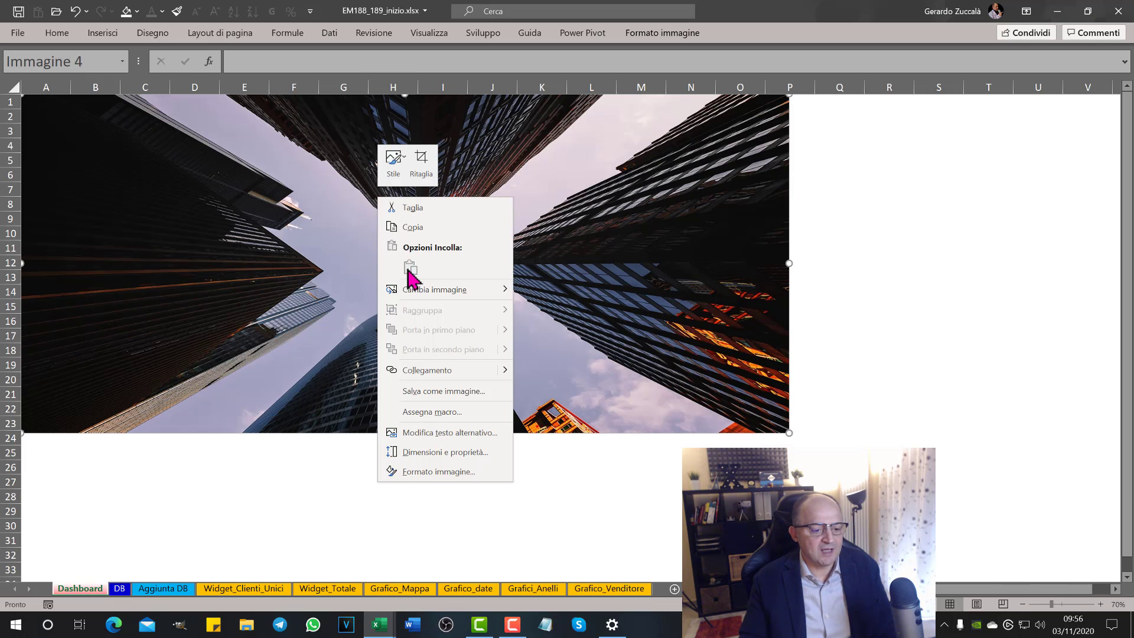
left_click(434, 473)
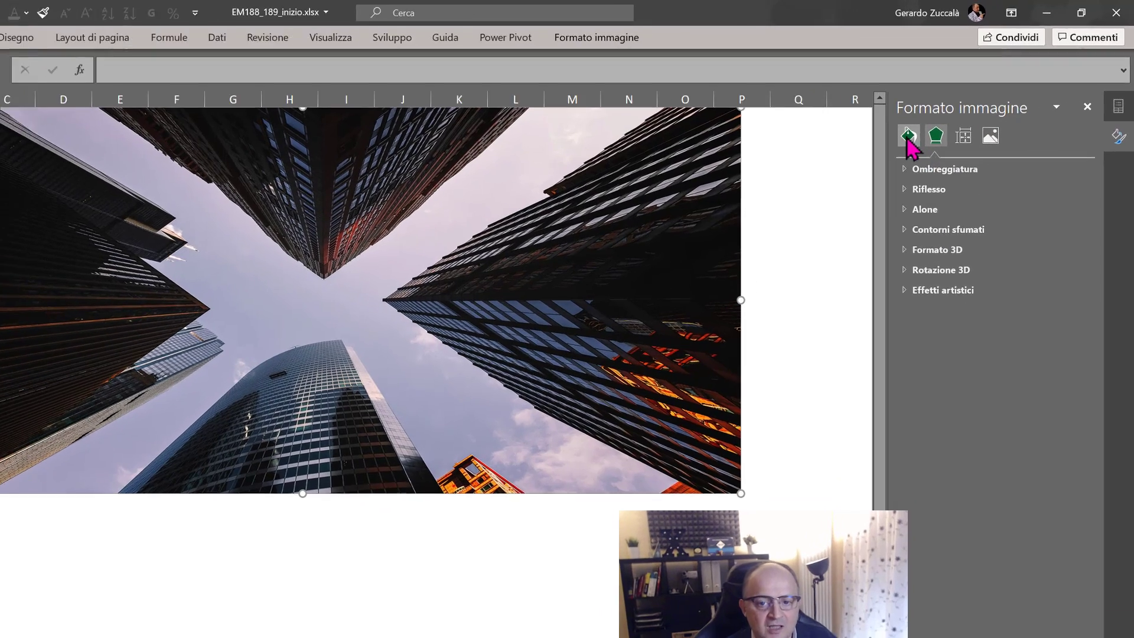
left_click(909, 137)
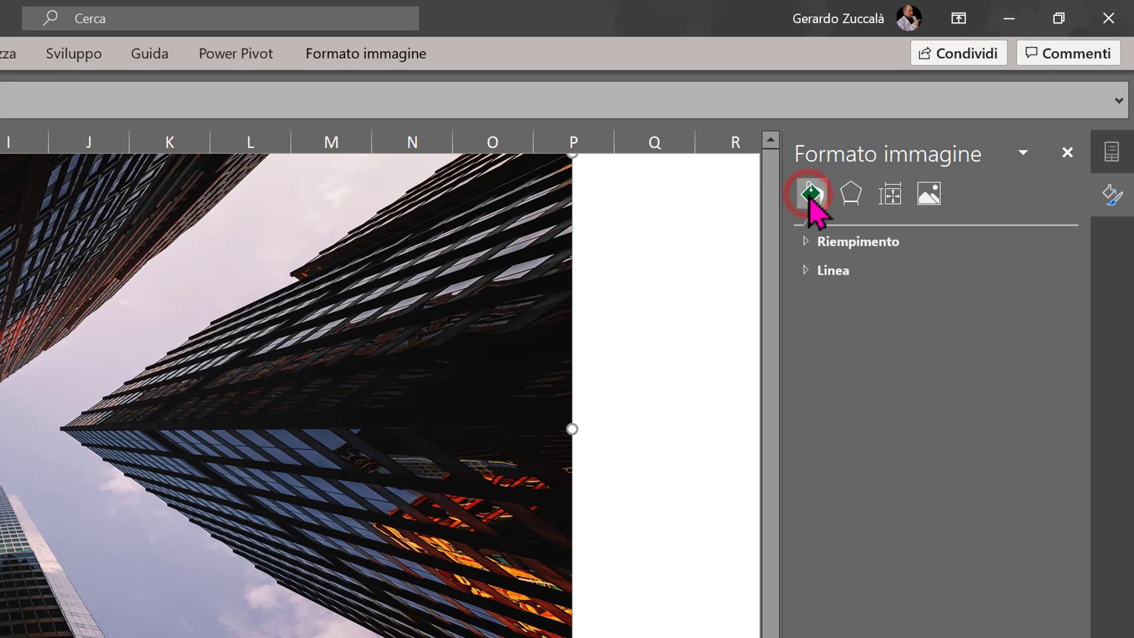
left_click(932, 201)
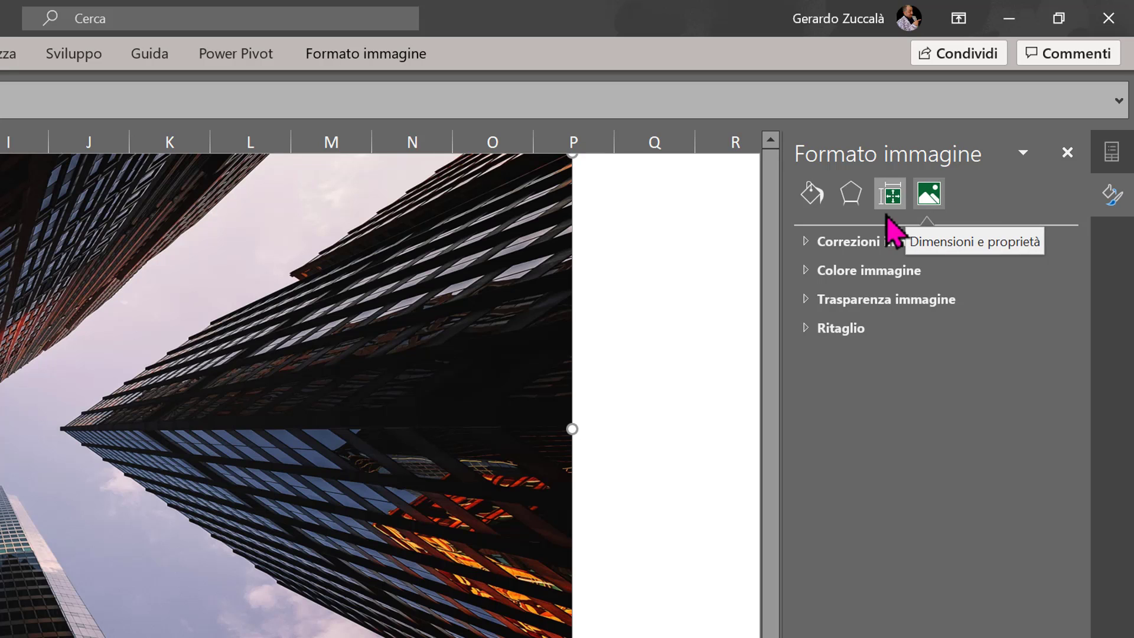
left_click(806, 242)
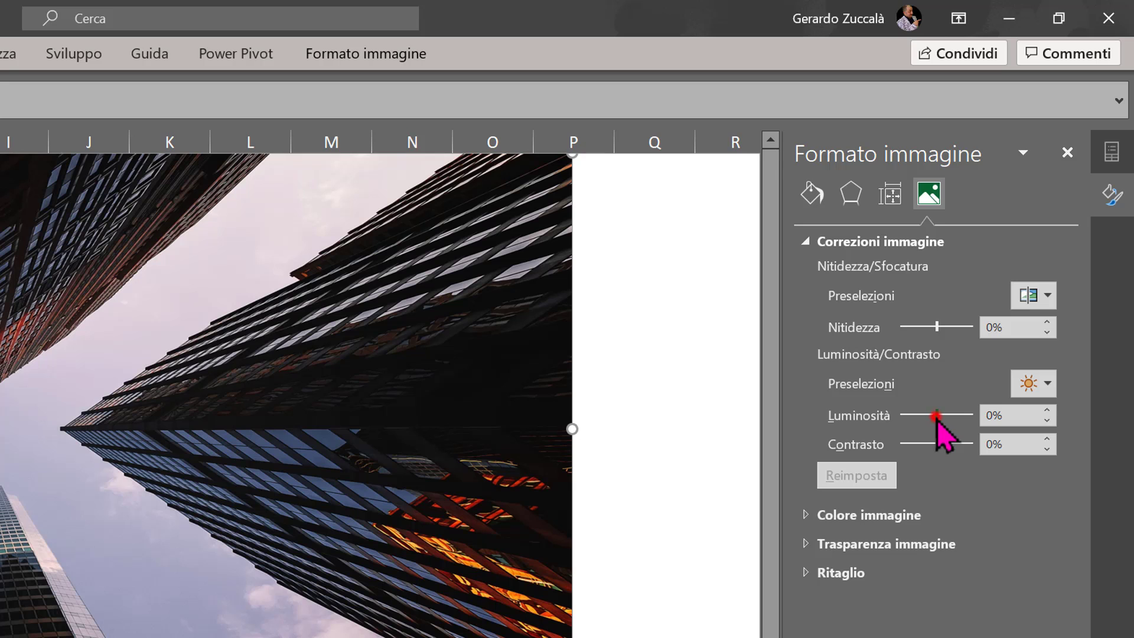
left_click_drag(936, 417, 910, 416)
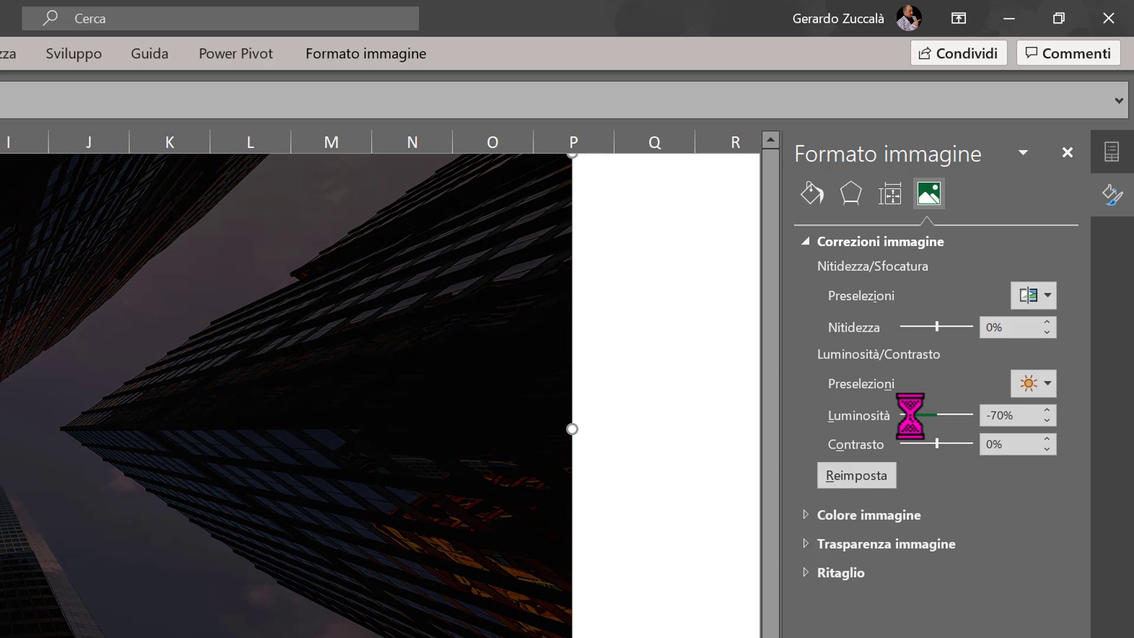
left_click(874, 275)
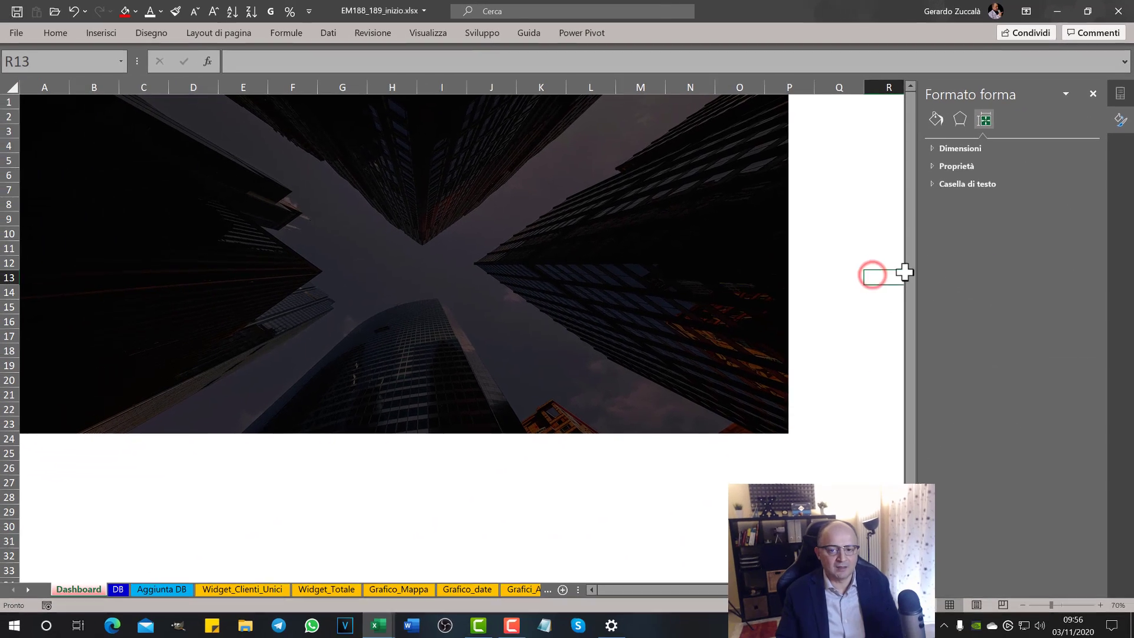
left_click(857, 396)
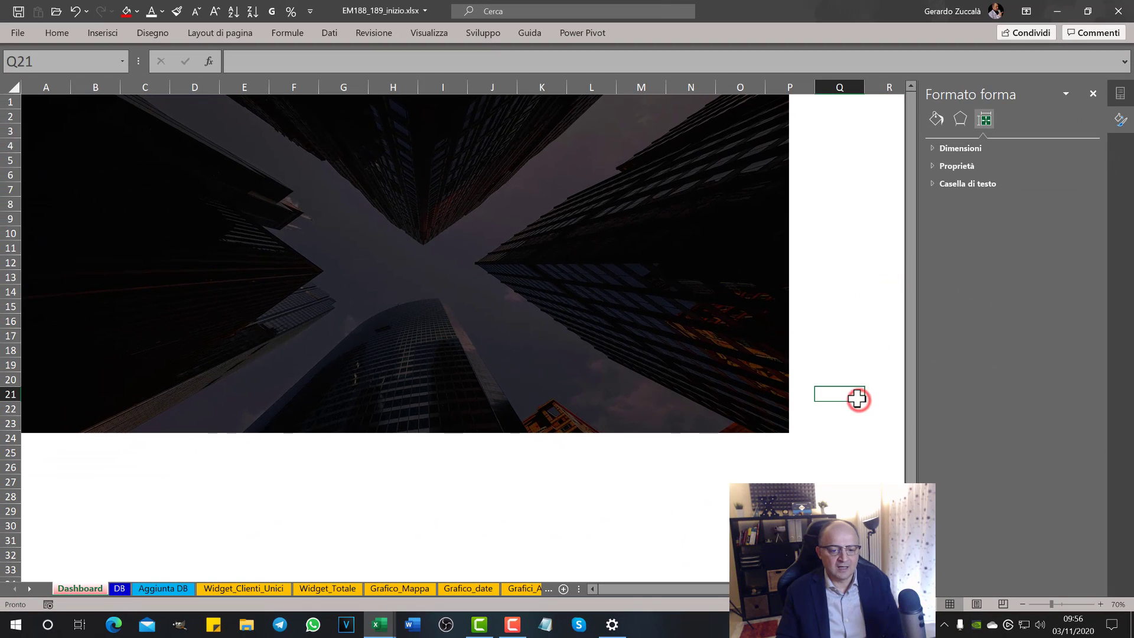
scroll(857, 398, "up", 2)
scroll(647, 450, "left", 5)
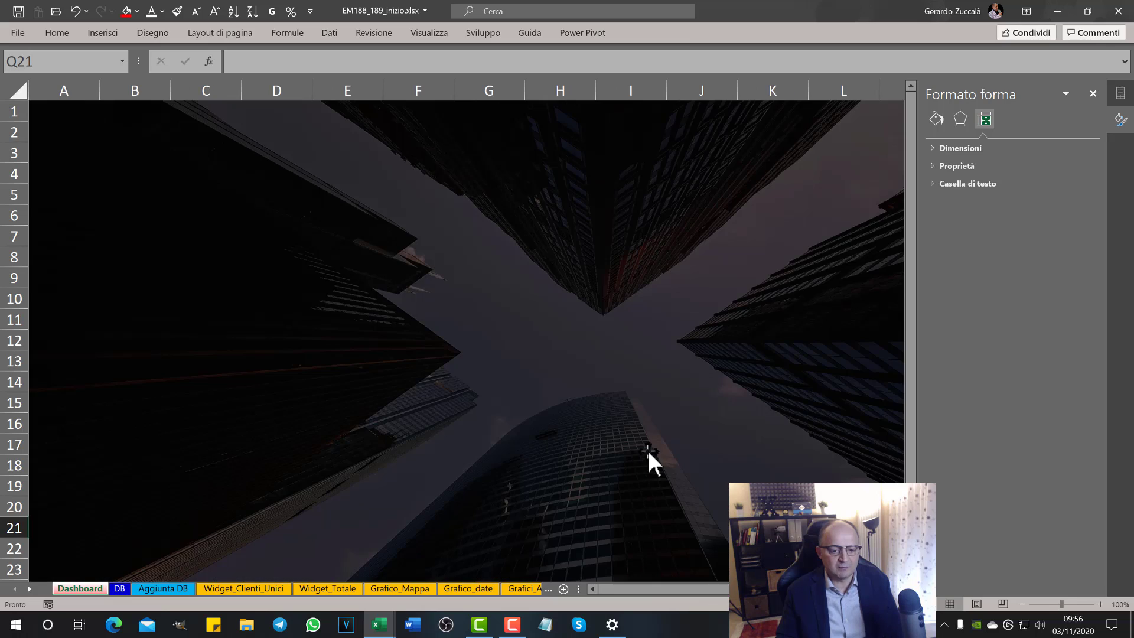
scroll(649, 446, "down", 1, "ctrl")
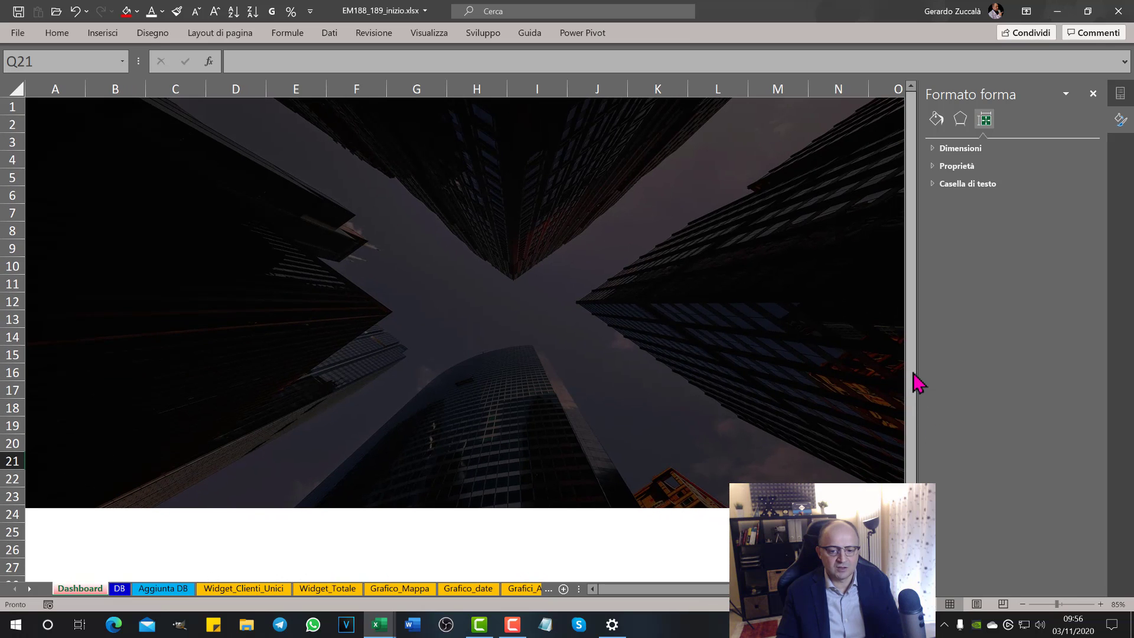
left_click_drag(920, 368, 987, 361)
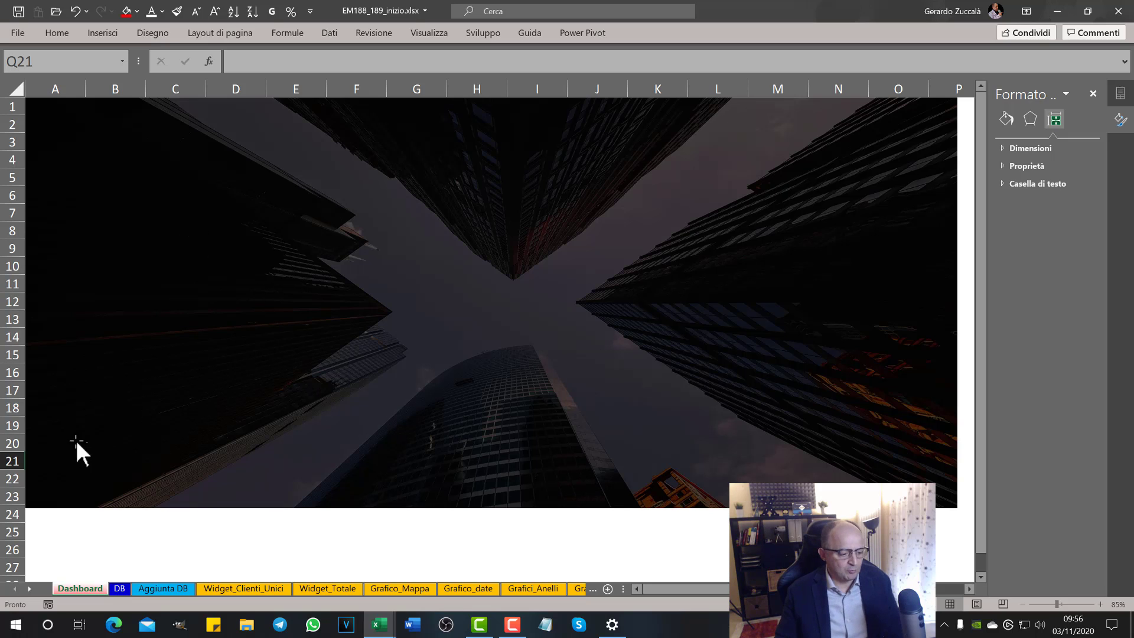
left_click(91, 530)
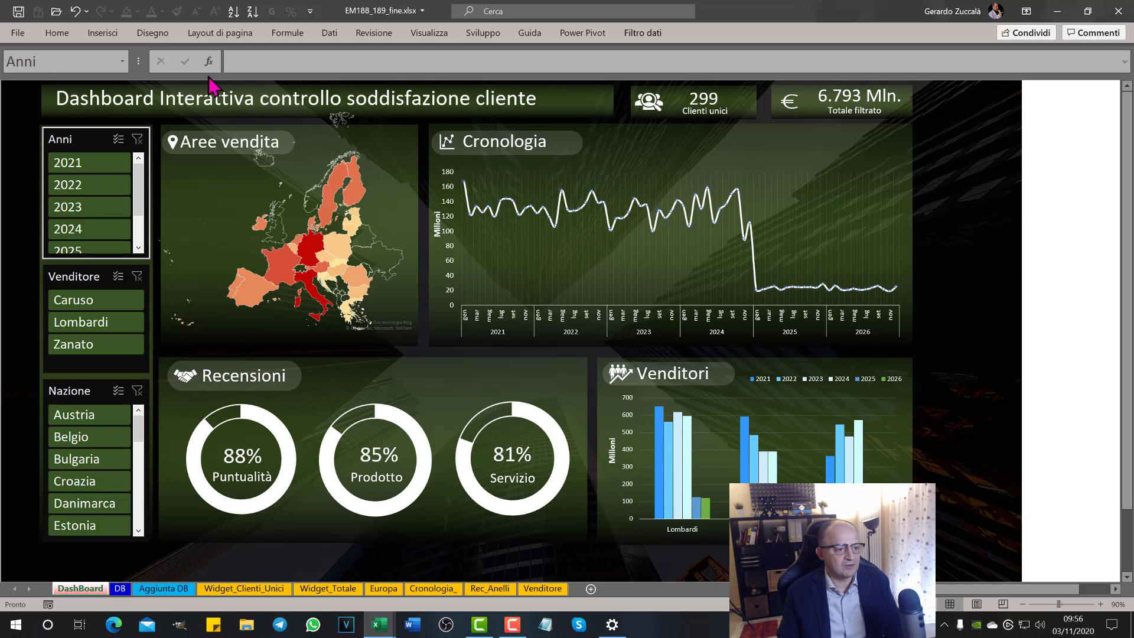
key("alt+Tab")
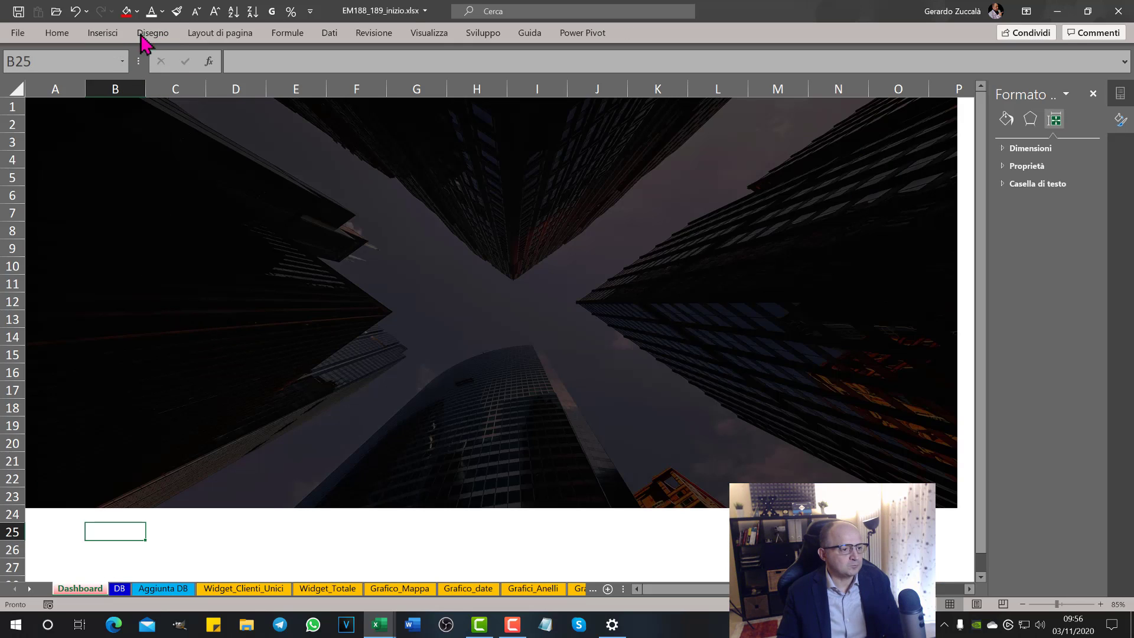
Draw a tall rectangle over the photo's left edge, spanning columns A–B and rows 1–22
left_click(102, 33)
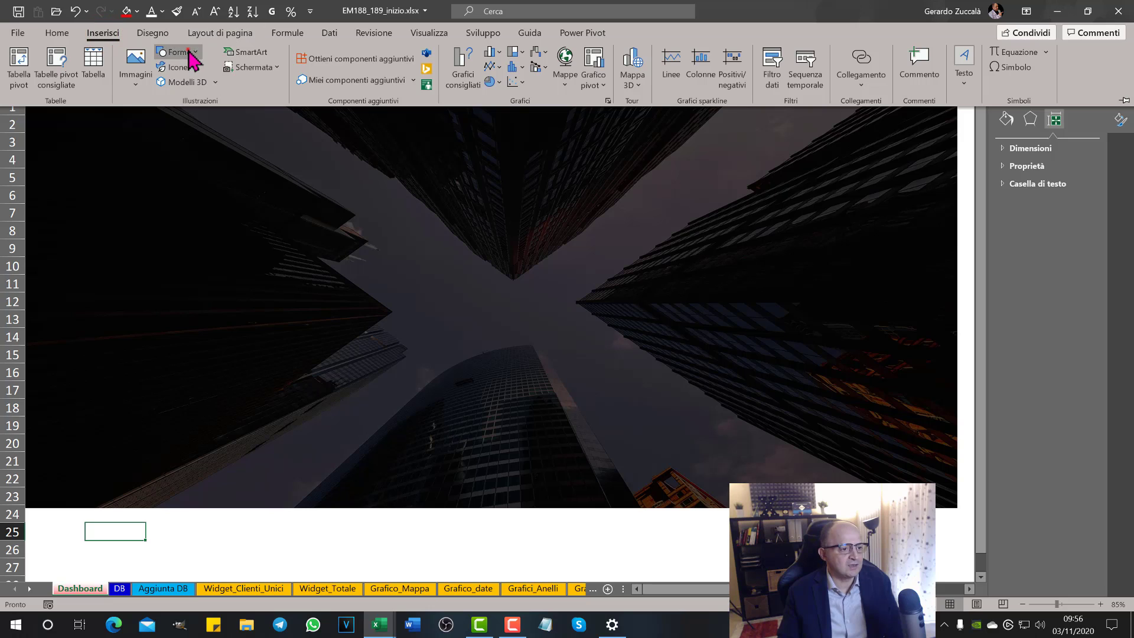
left_click(173, 52)
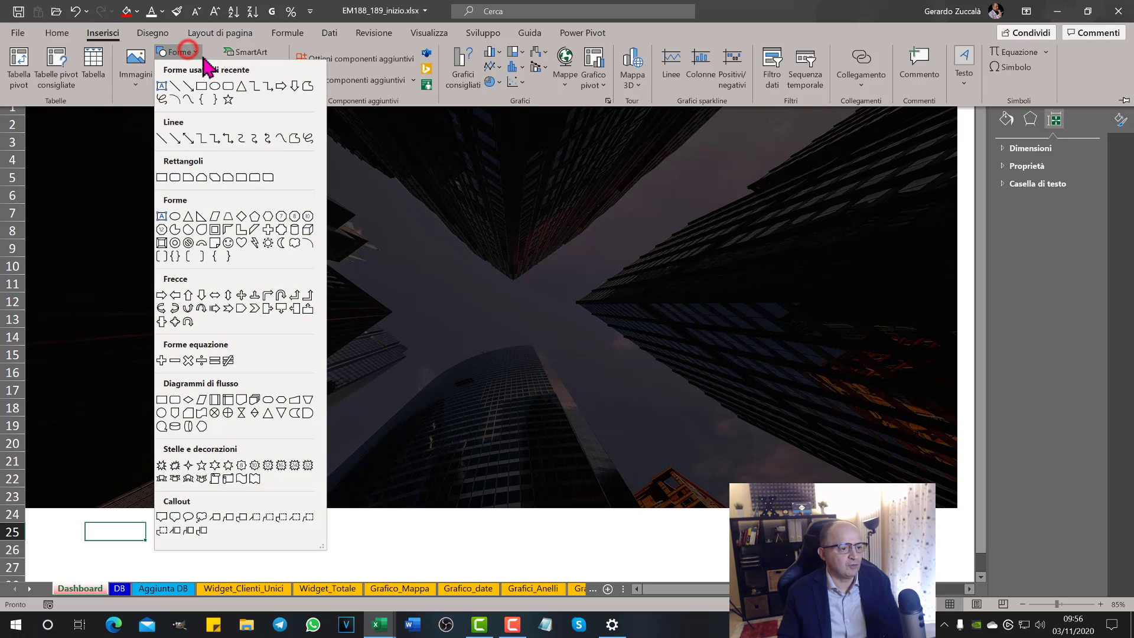
left_click(202, 86)
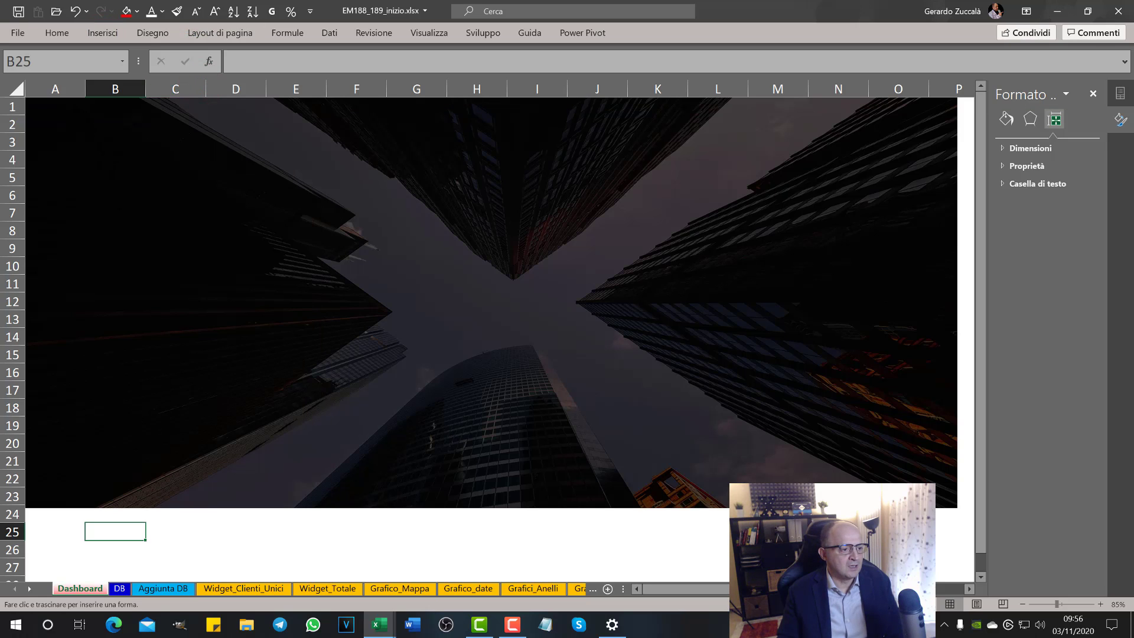
left_click_drag(66, 106, 143, 474)
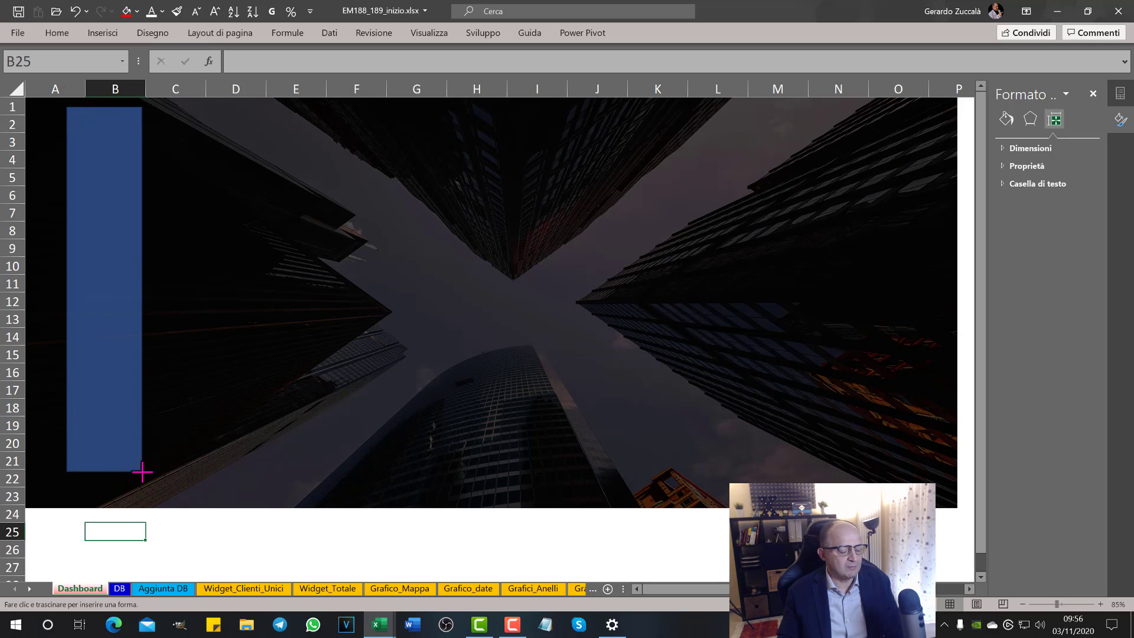
left_click_drag(143, 474, 146, 482)
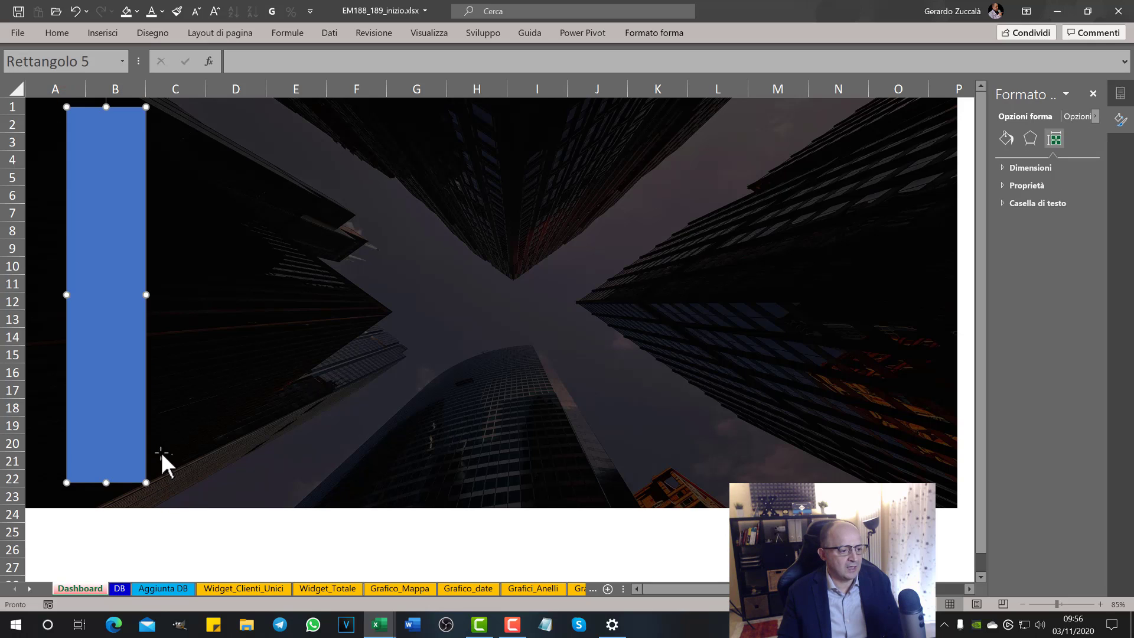
left_click_drag(87, 169, 70, 169)
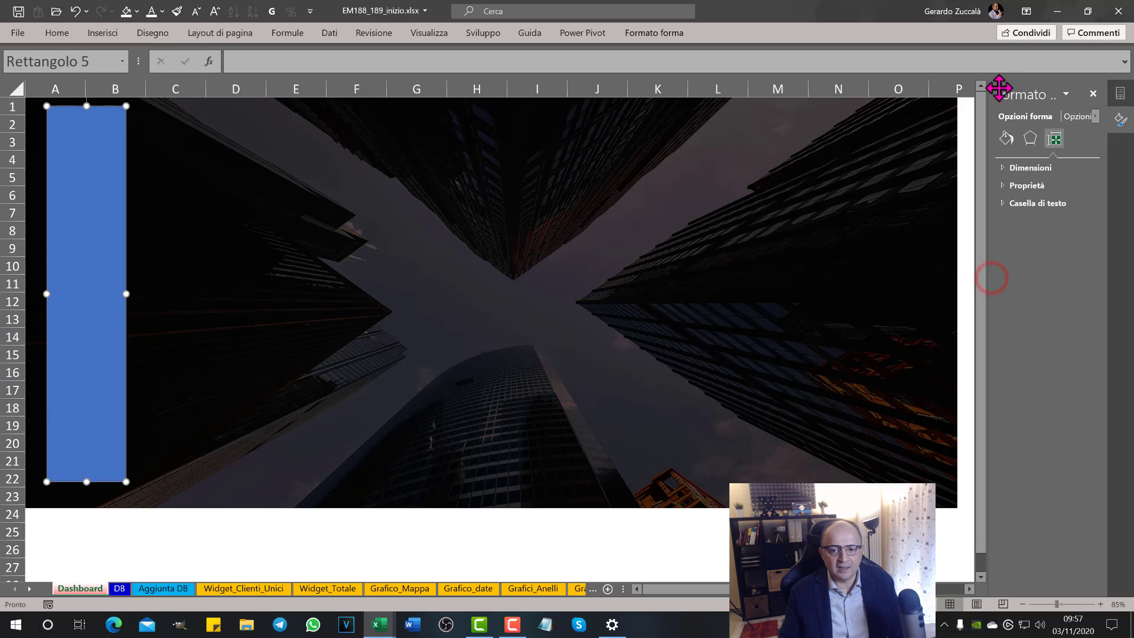
Switch the rectangle to a gradient fill and add extra gradient stops
left_click(1006, 140)
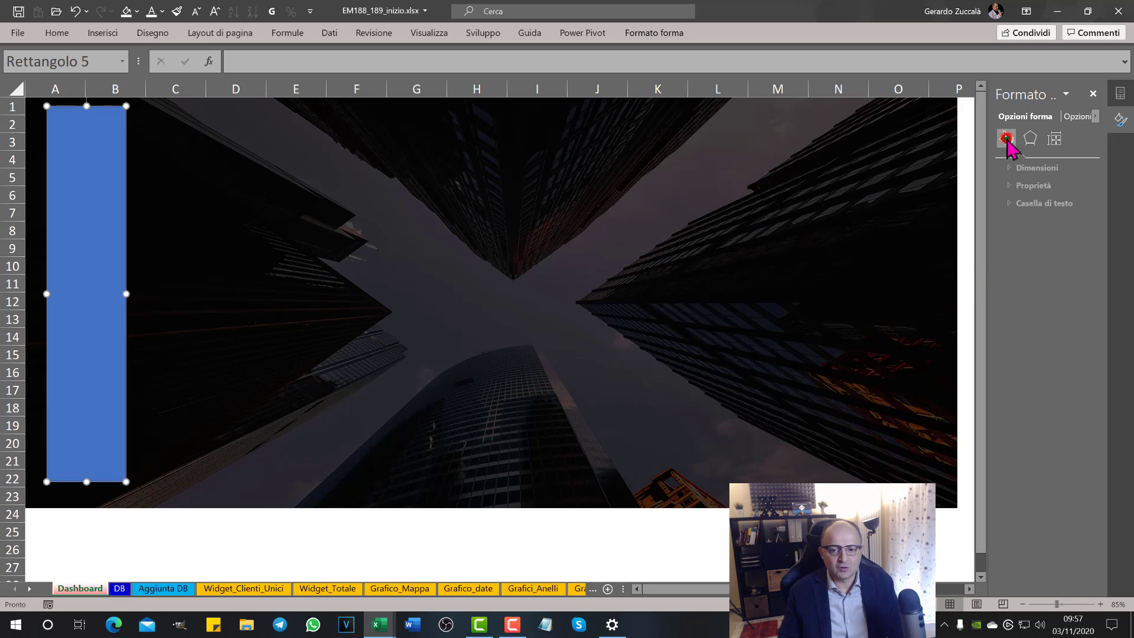
left_click(1002, 168)
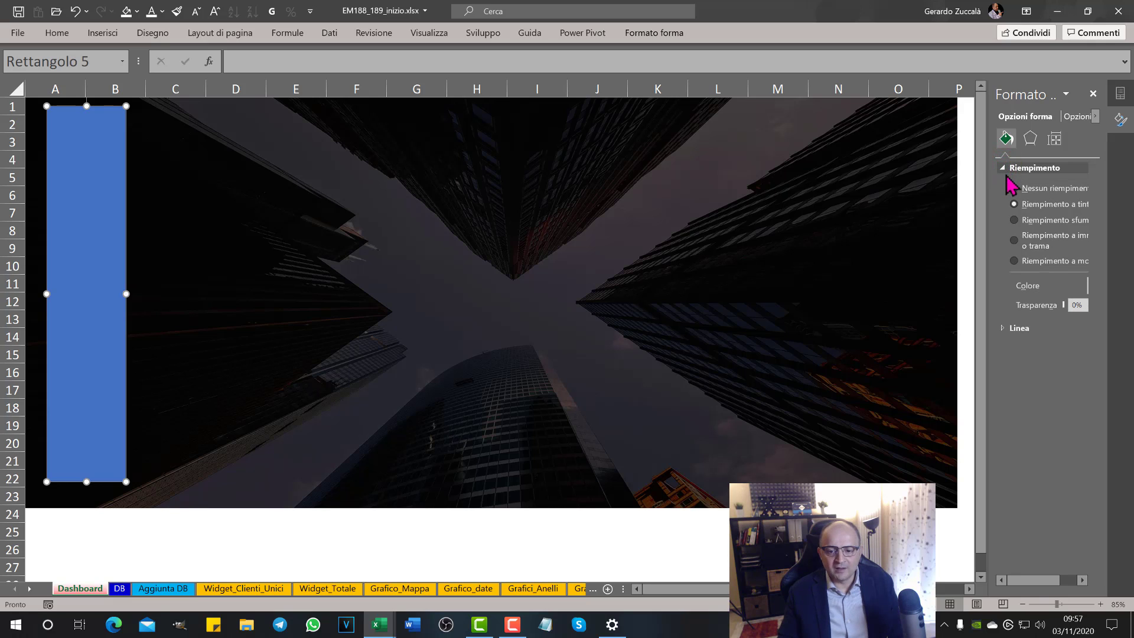
left_click_drag(988, 206, 898, 200)
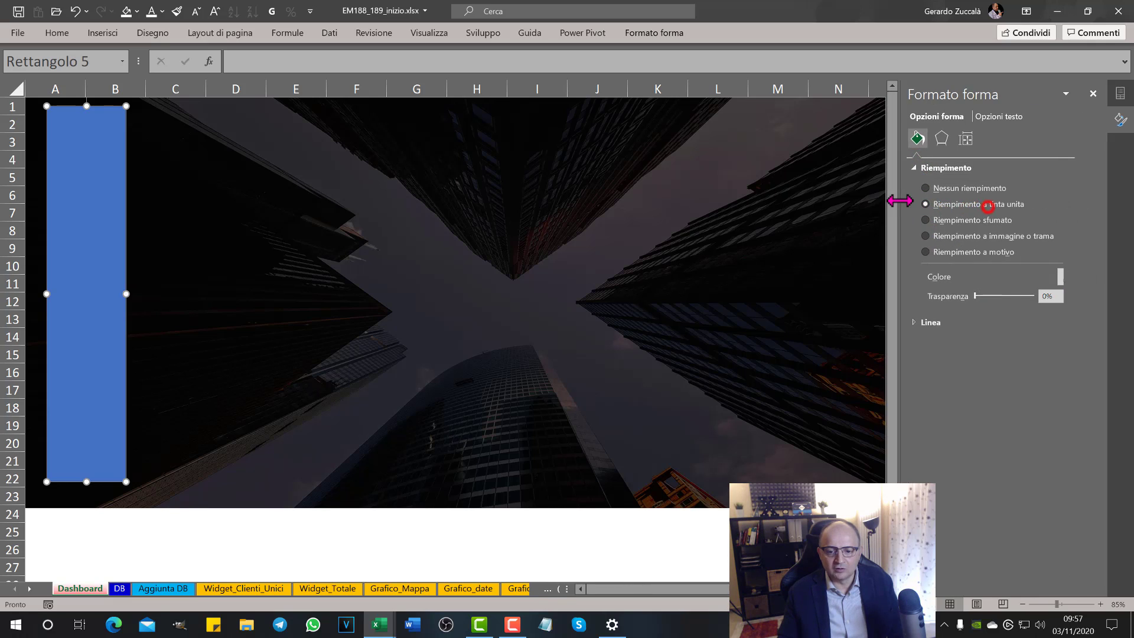
left_click(924, 219)
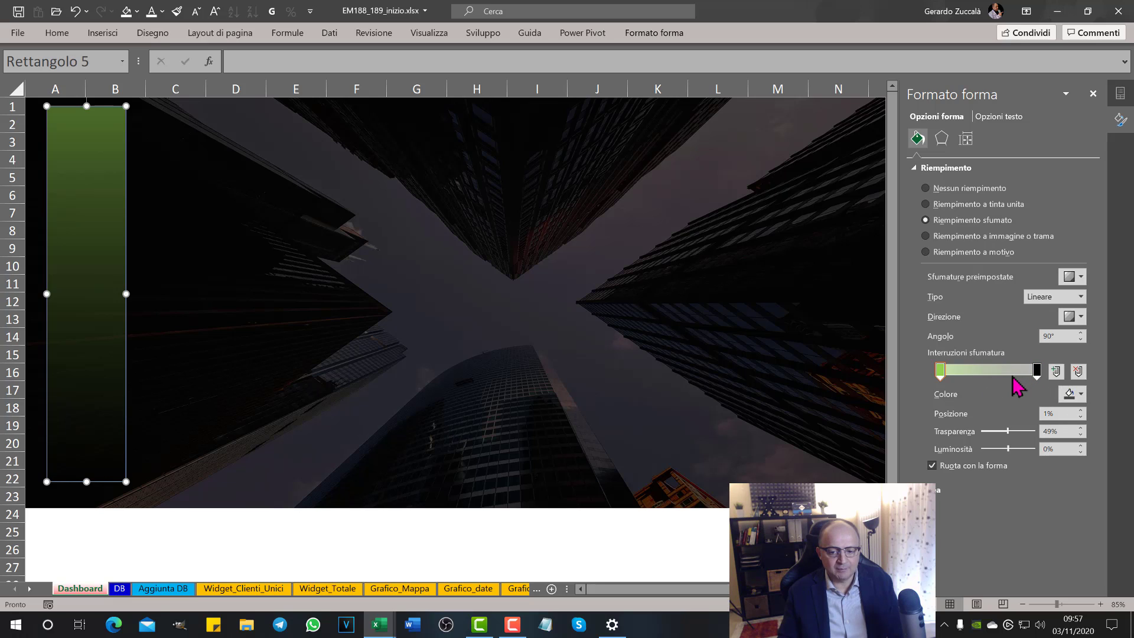
left_click(1056, 372)
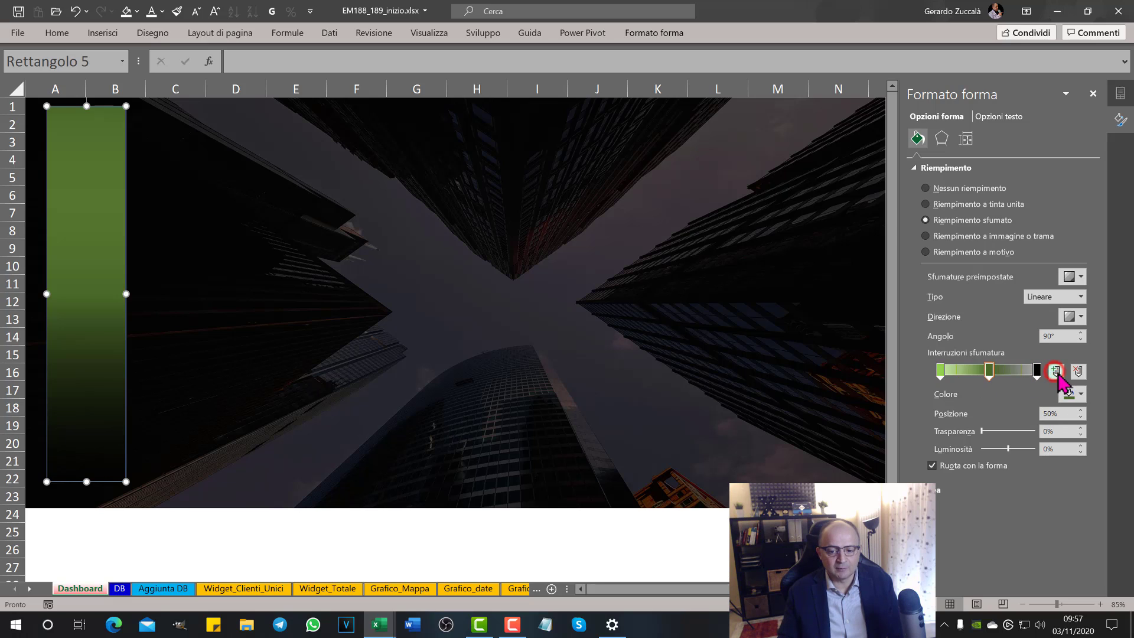
left_click(1055, 372)
left_click(987, 371)
left_click_drag(976, 372, 975, 372)
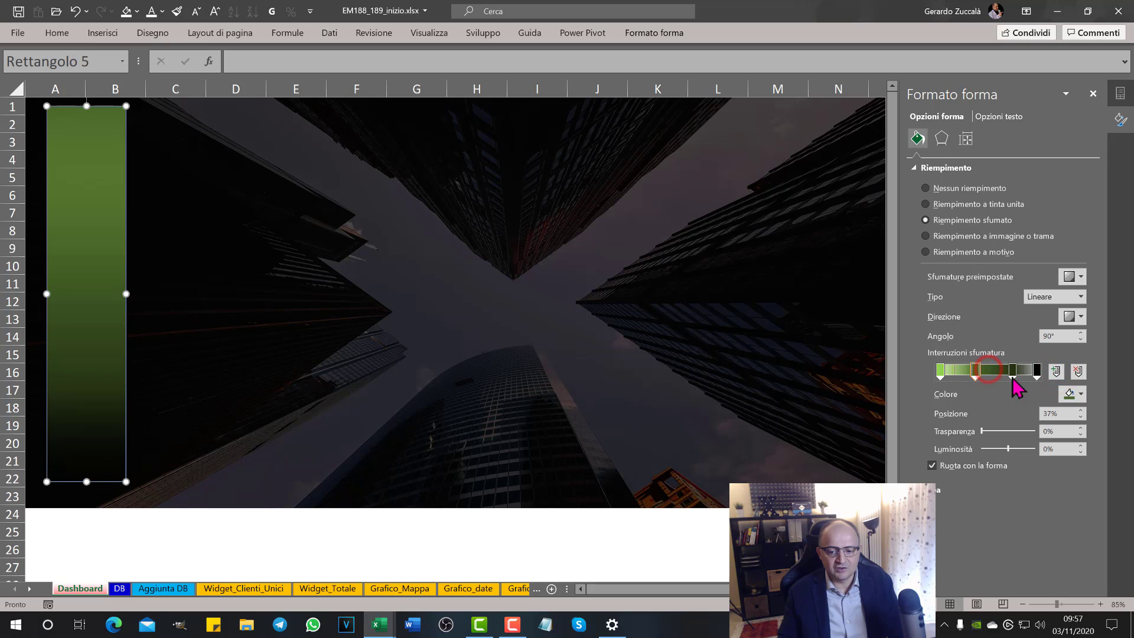
Colour the gradient stops light green, red at 64% and green, then remove the 25% stop
left_click(1081, 394)
left_click(1125, 463)
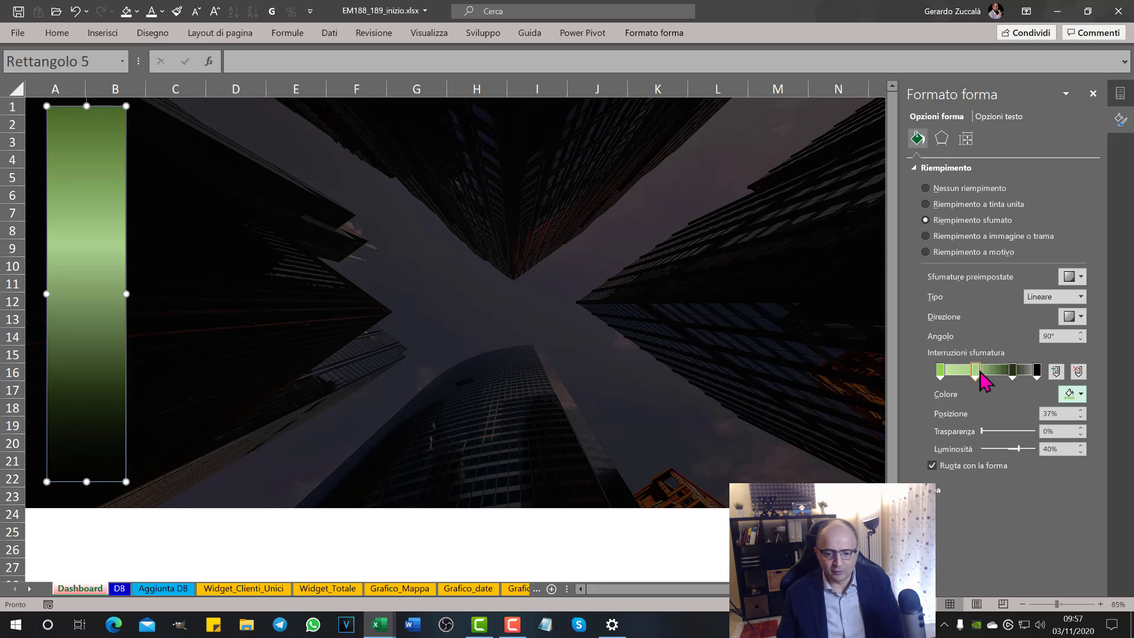
mouse_move(975, 372)
left_mouse_down()
mouse_move(964, 373)
mouse_move(1002, 371)
left_mouse_up()
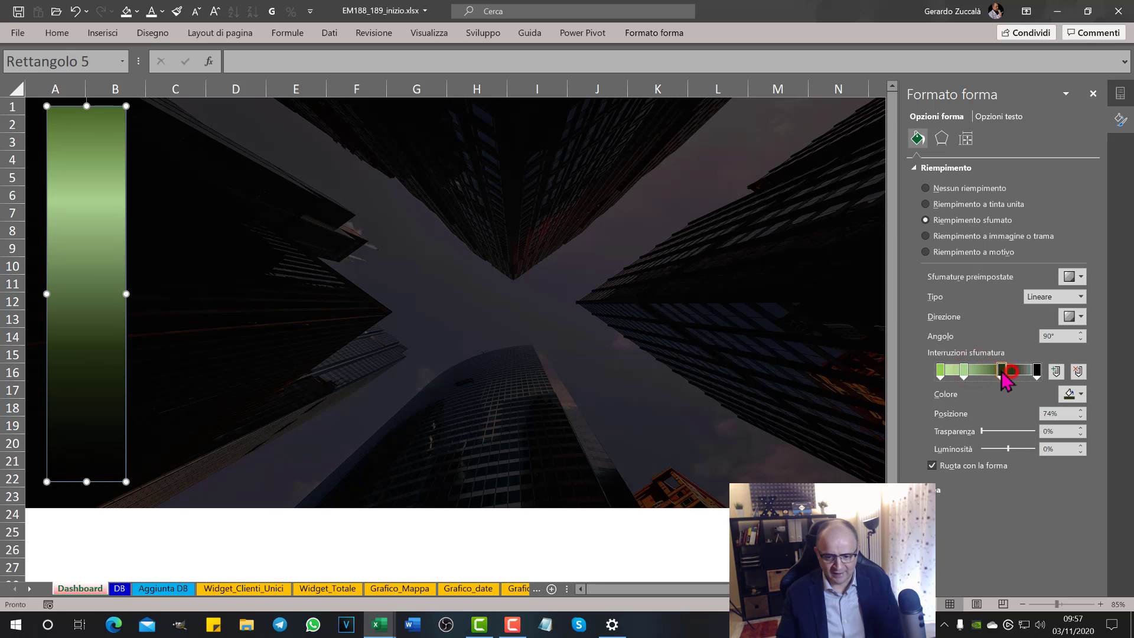
left_click(1080, 394)
left_click(1034, 518)
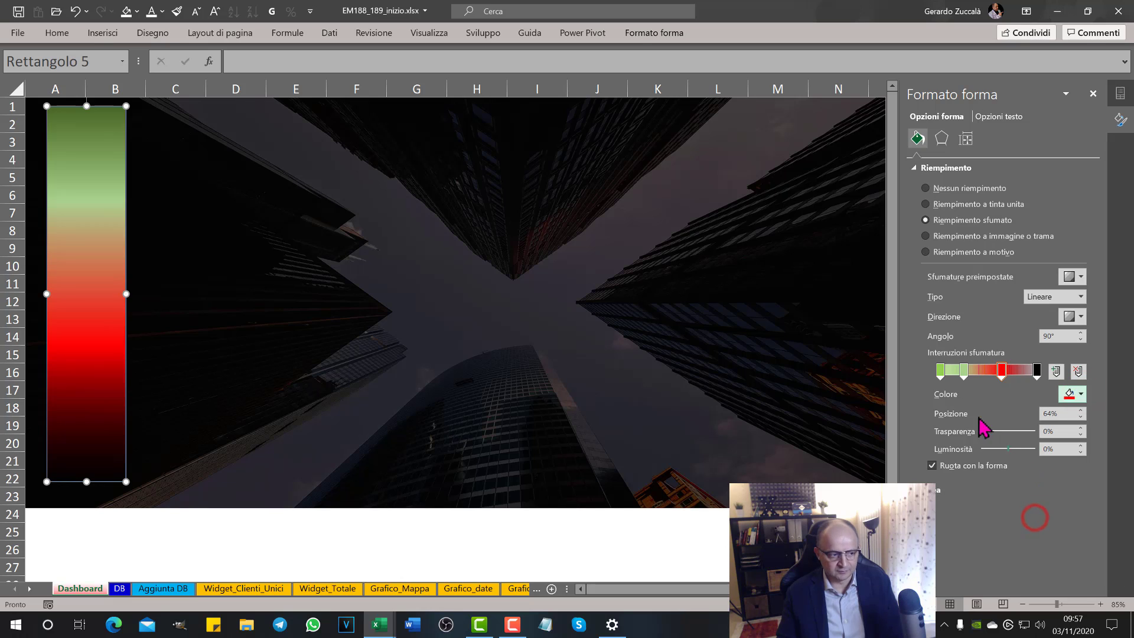
left_click(963, 371)
left_click(1081, 394)
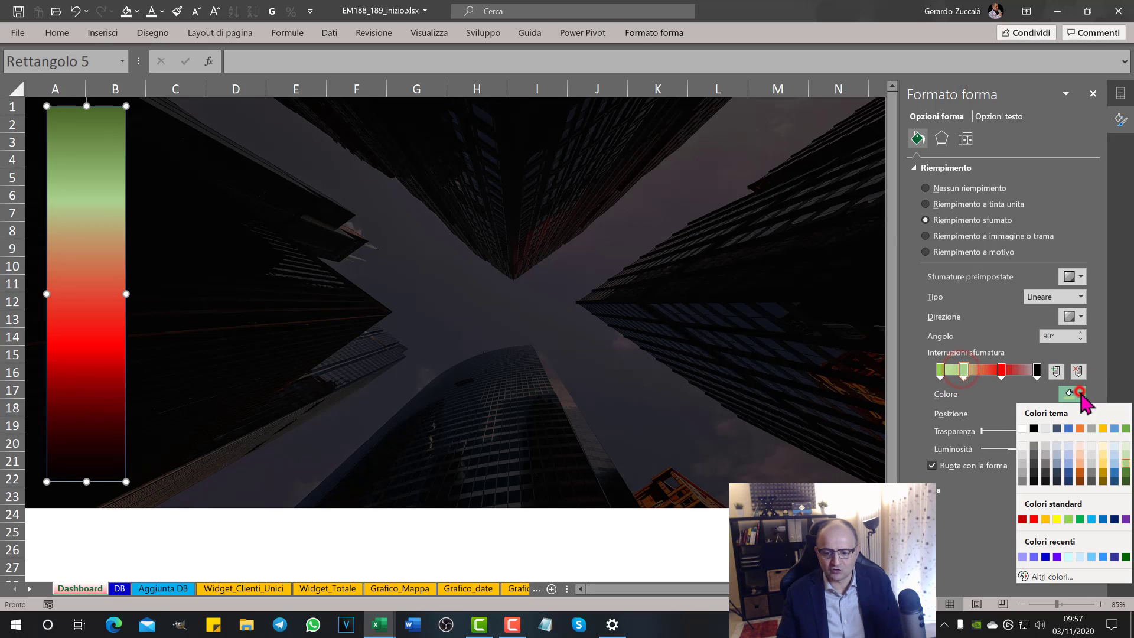
left_click(1079, 519)
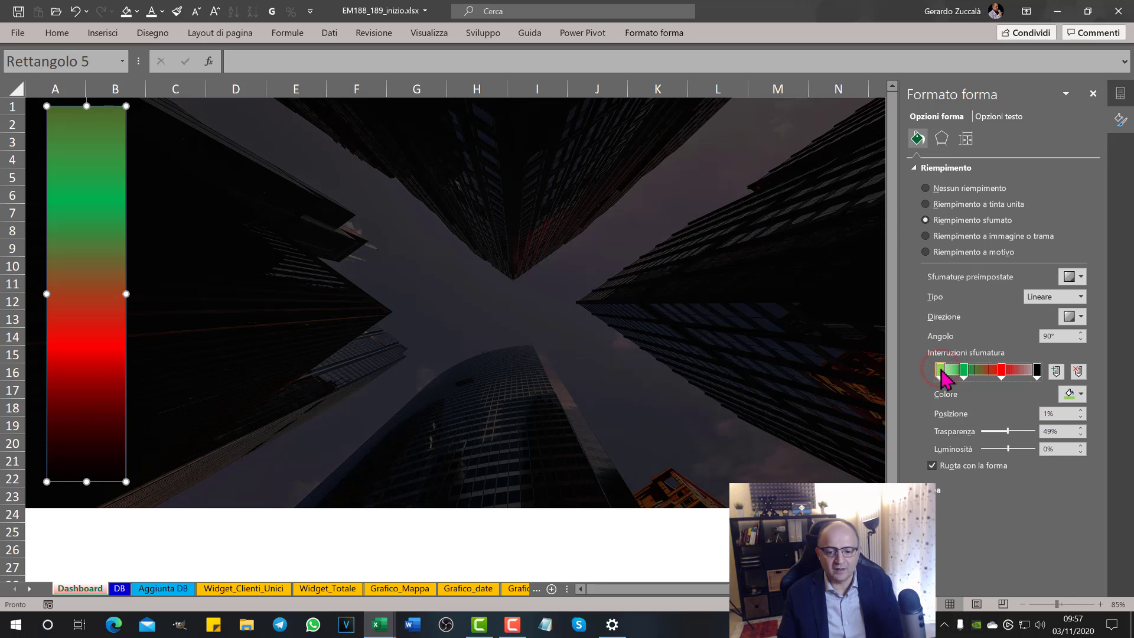
left_click(1037, 370)
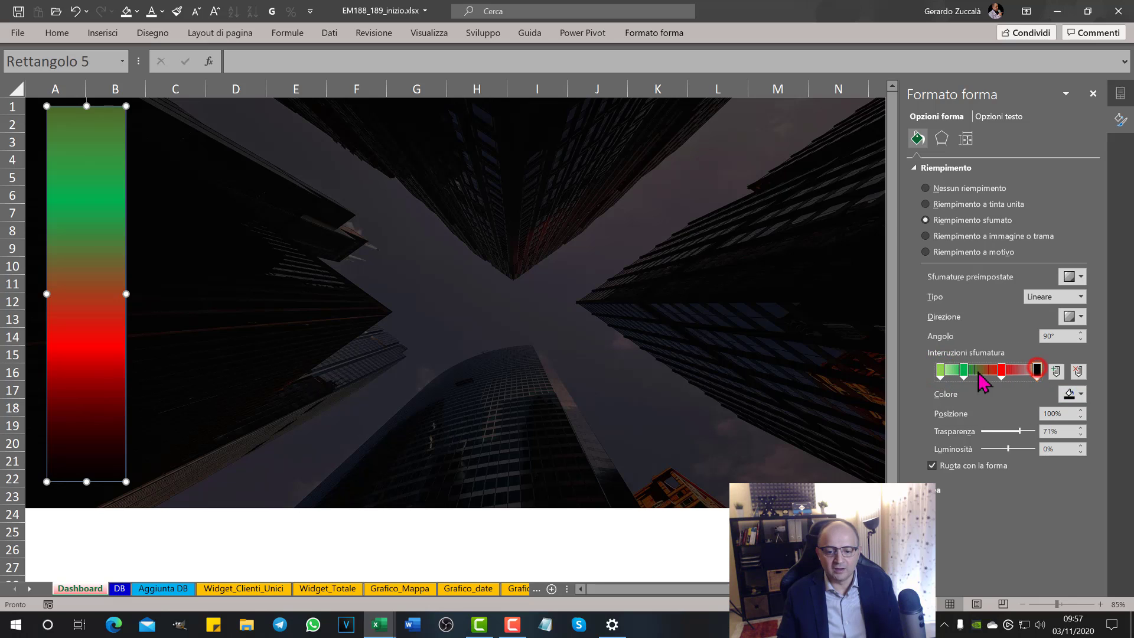
left_click(961, 371)
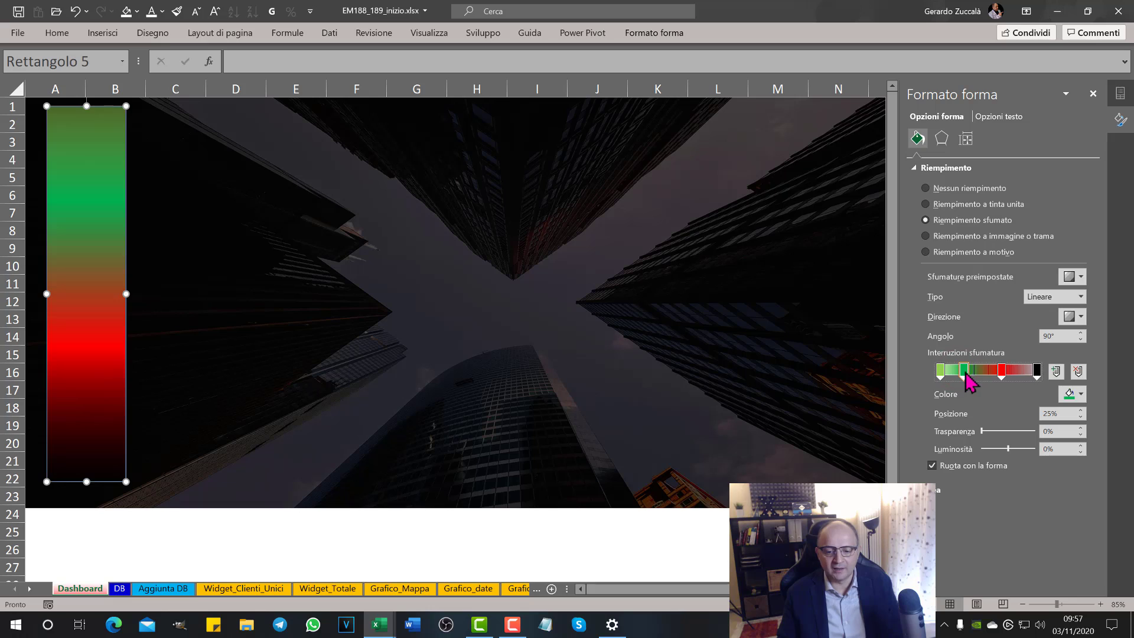
left_click(1076, 375)
Delete the red and extra gradient stops, leaving green and black, and adjust their transparency
left_click(1002, 370)
left_click(1079, 372)
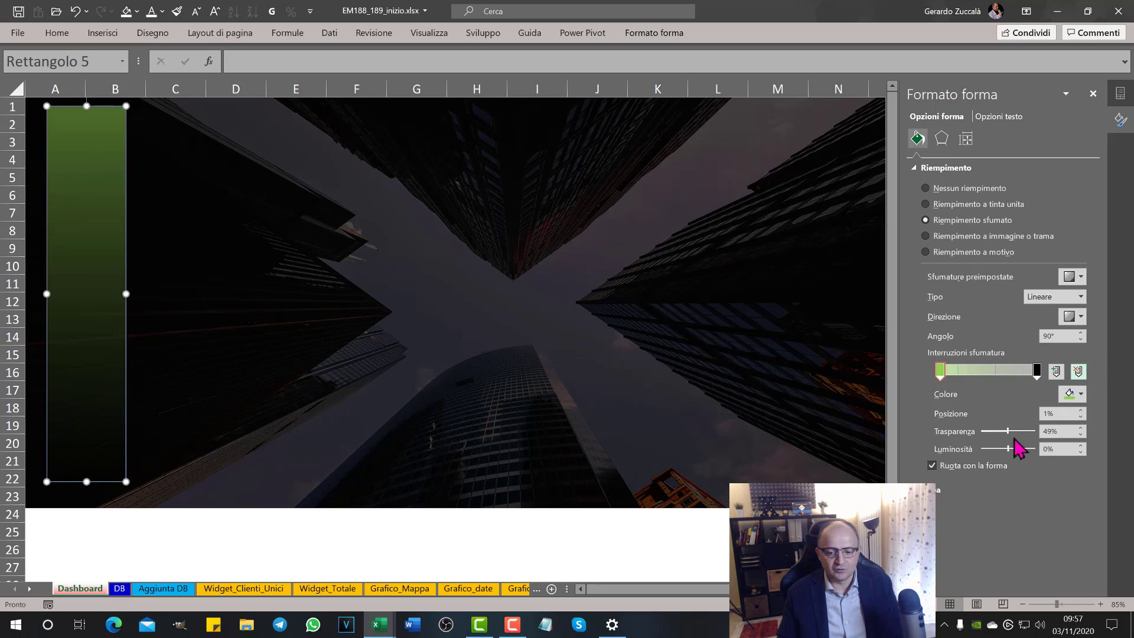
mouse_move(1004, 433)
left_mouse_down()
mouse_move(1017, 433)
mouse_move(992, 434)
mouse_move(1023, 433)
mouse_move(1014, 435)
left_mouse_up()
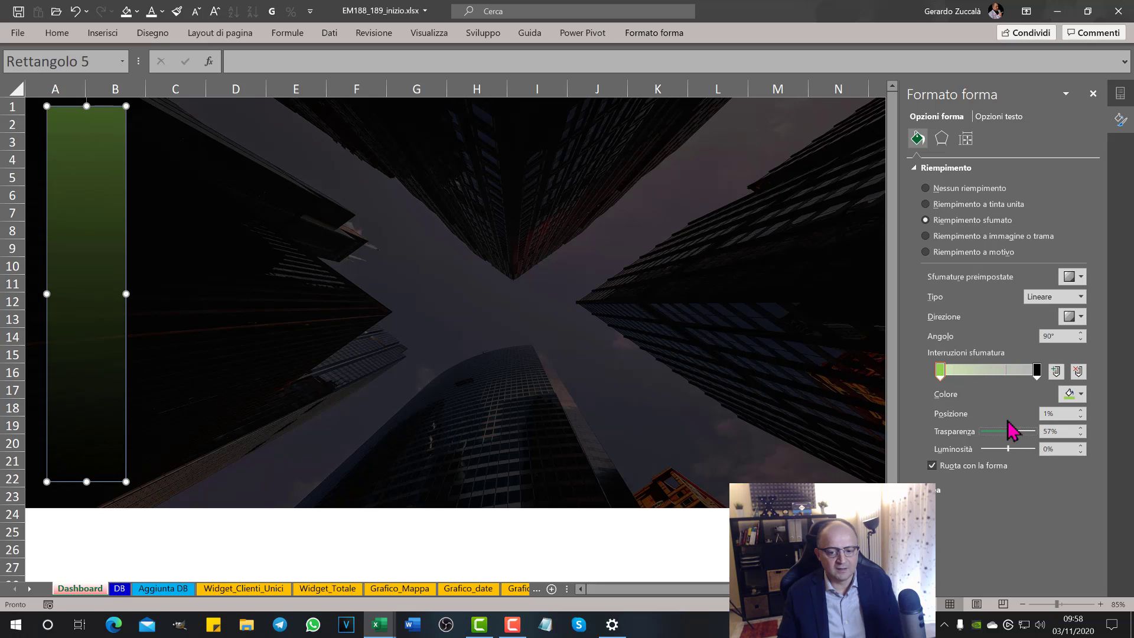
left_click(1037, 370)
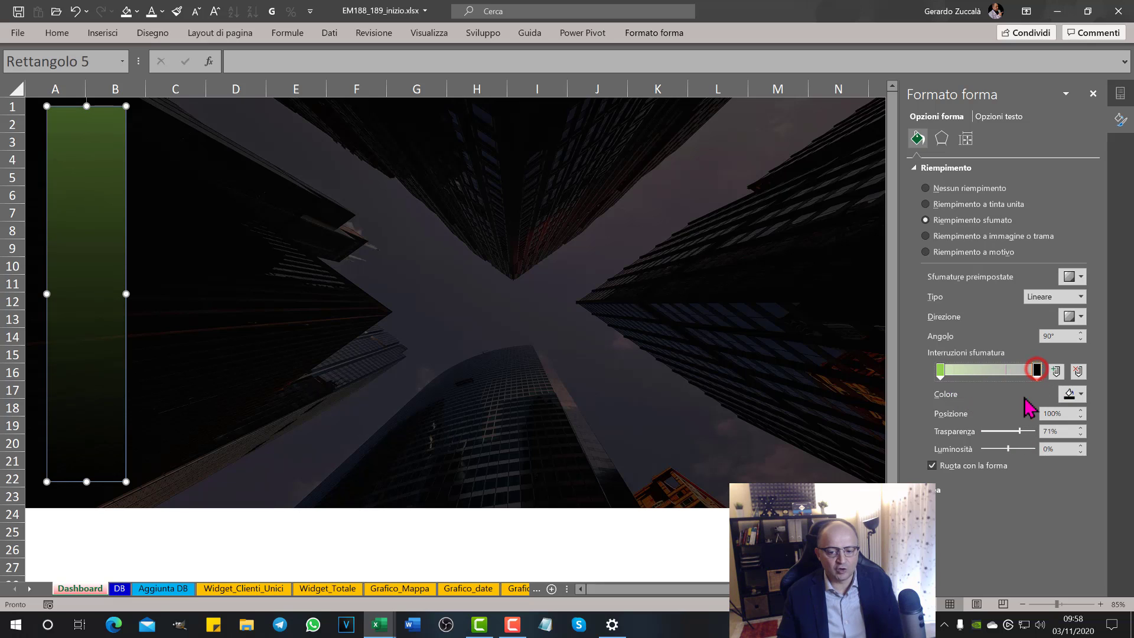
left_click_drag(1020, 430, 1003, 432)
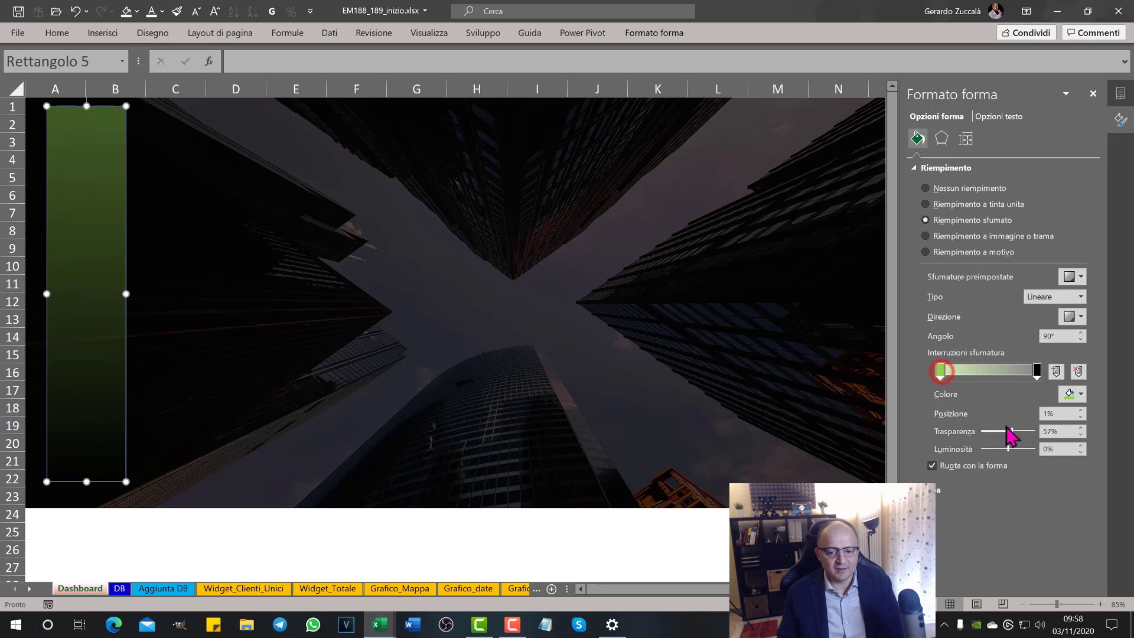
Set both the green start stop and the black end stop to about 50% transparency
left_click_drag(1012, 436, 1007, 432)
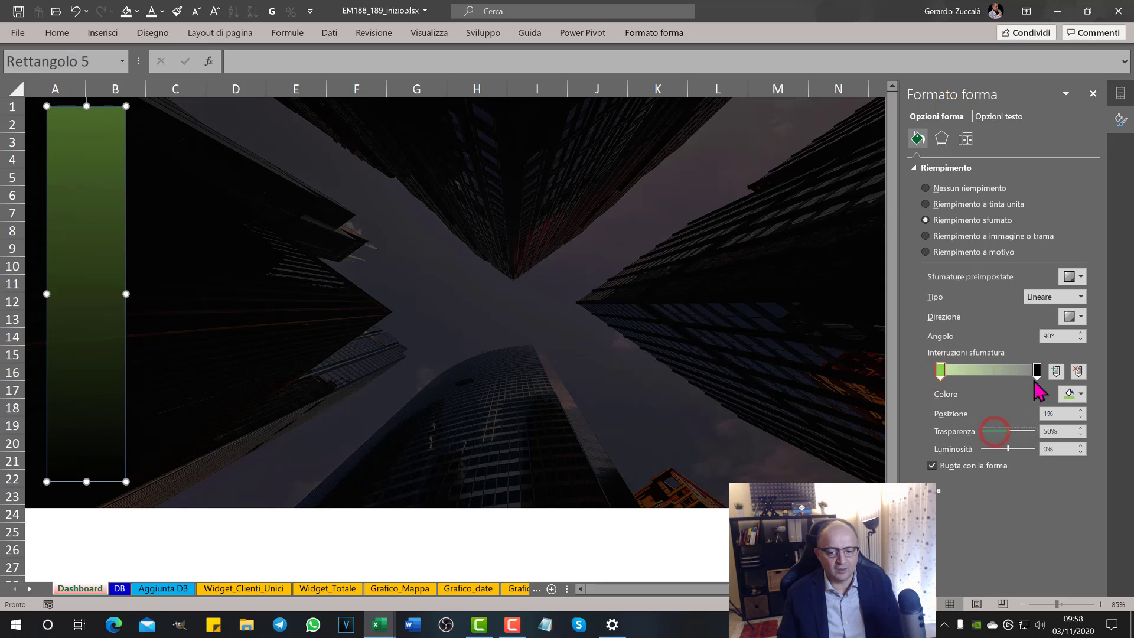
left_click(940, 371)
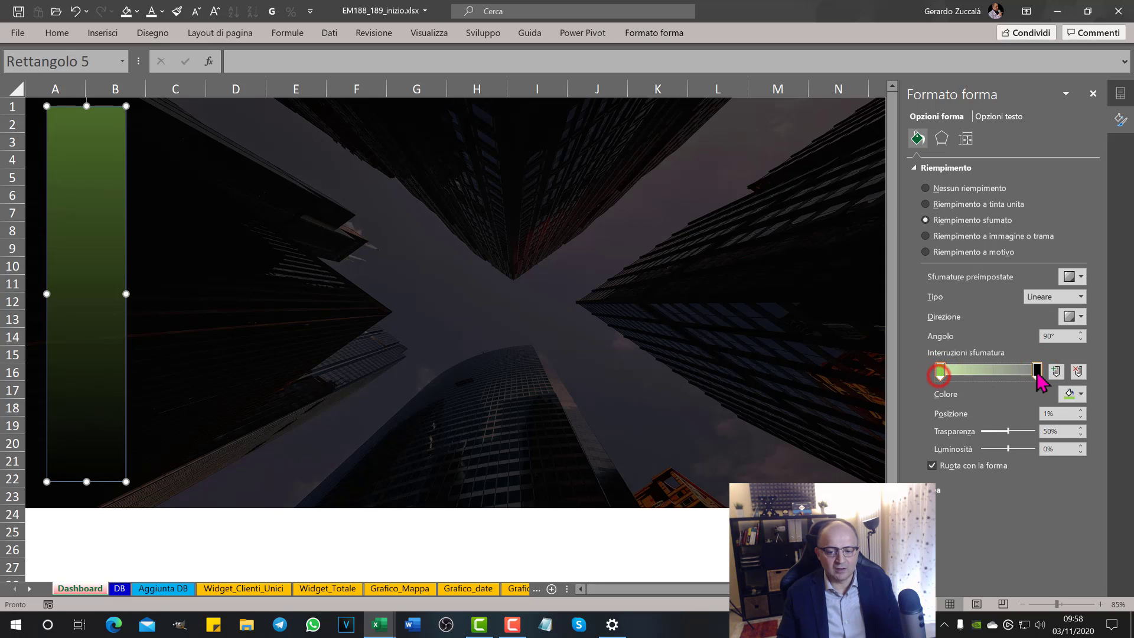
left_click(1035, 371)
left_click(940, 371)
left_click_drag(1010, 431, 1006, 432)
left_click(1037, 371)
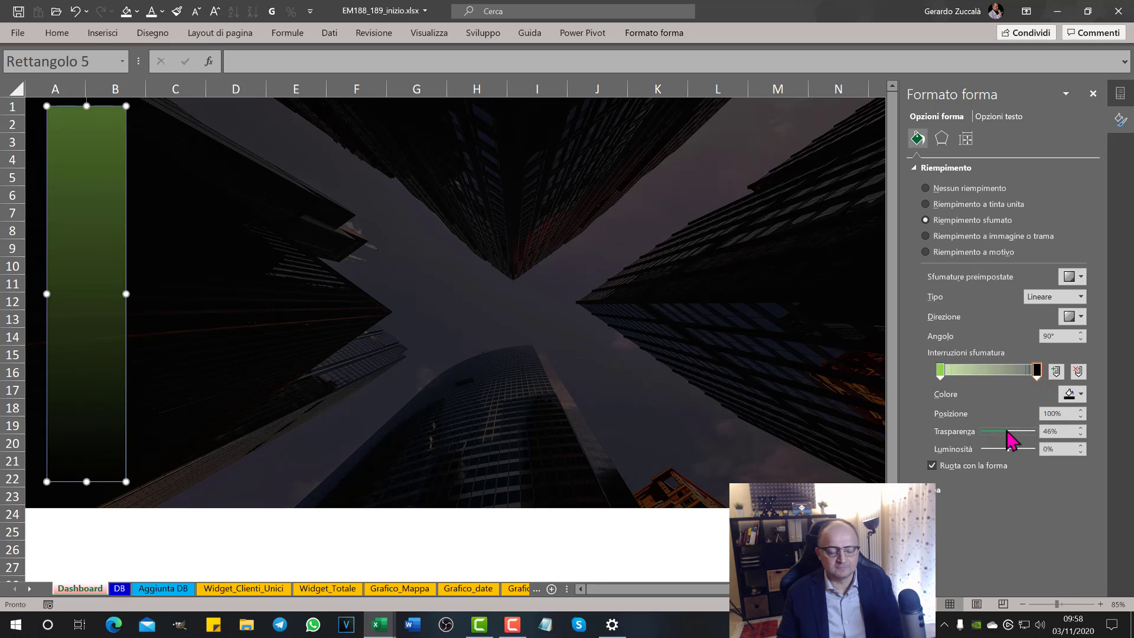
left_click(151, 235)
left_click(108, 217)
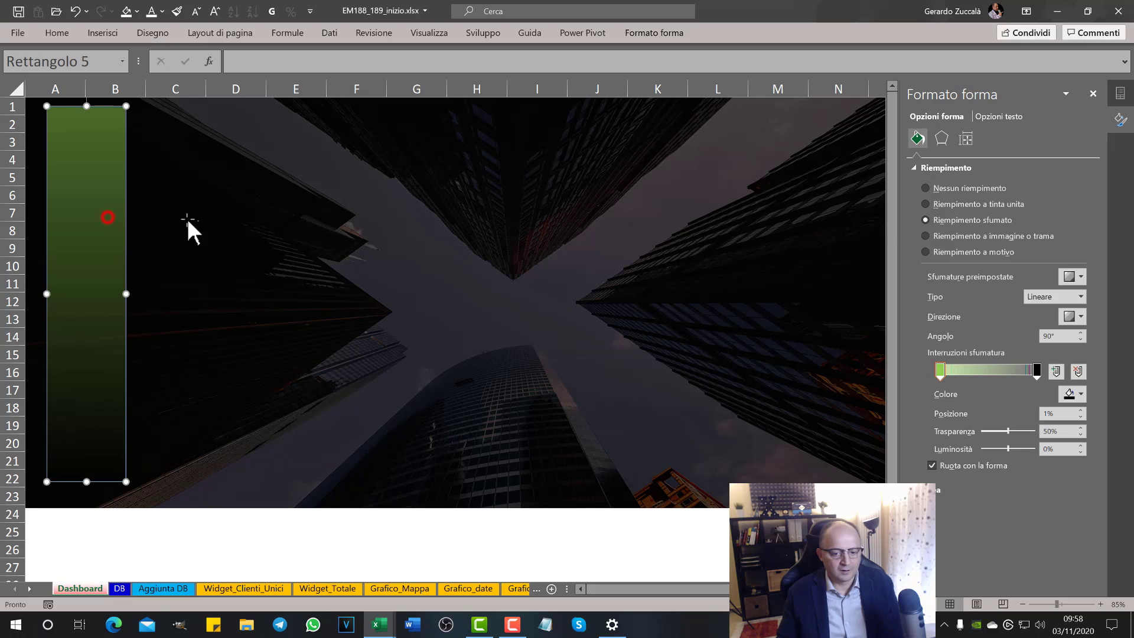
left_click(355, 247)
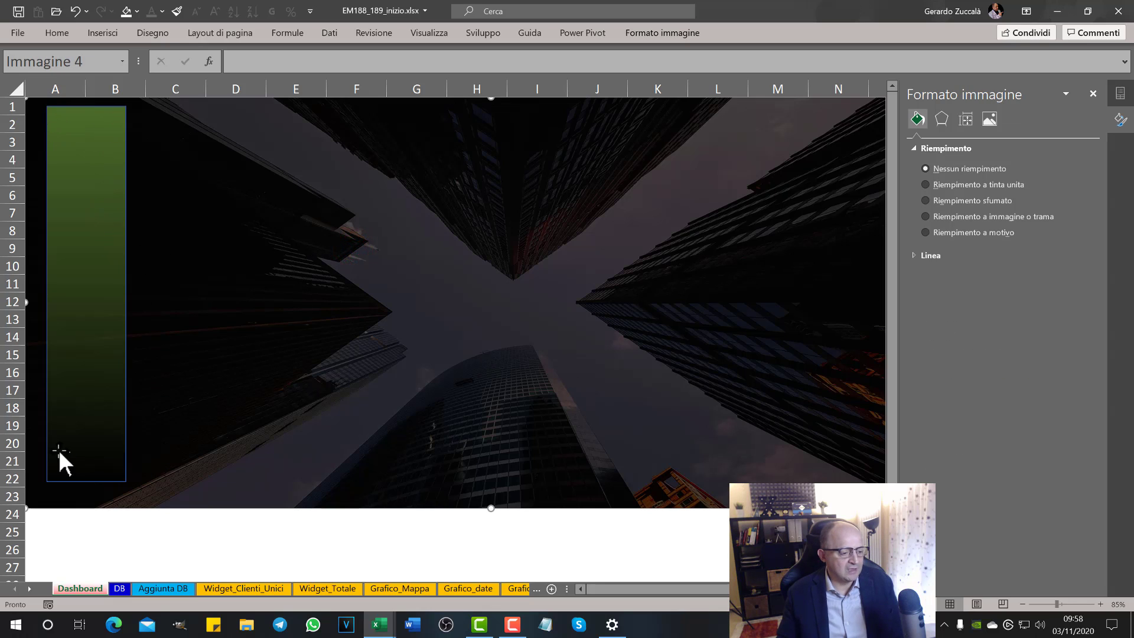
Set the green gradient rectangle's line to Nessuna linea and deselect it
left_click(84, 157)
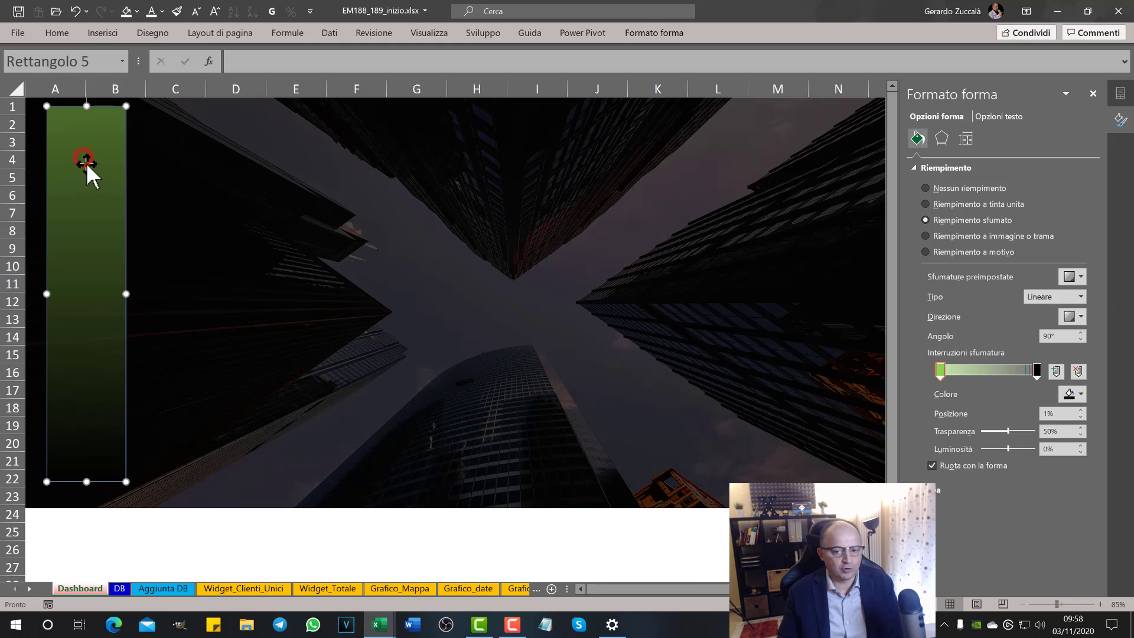
left_click(913, 168)
left_click(913, 186)
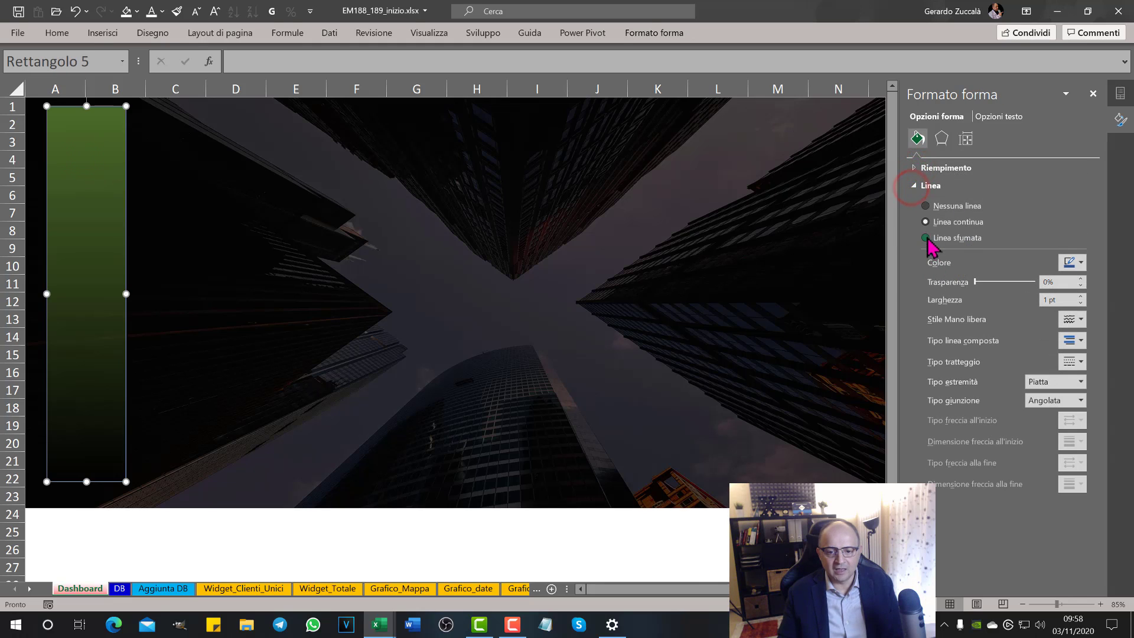
left_click(926, 206)
left_click(580, 249)
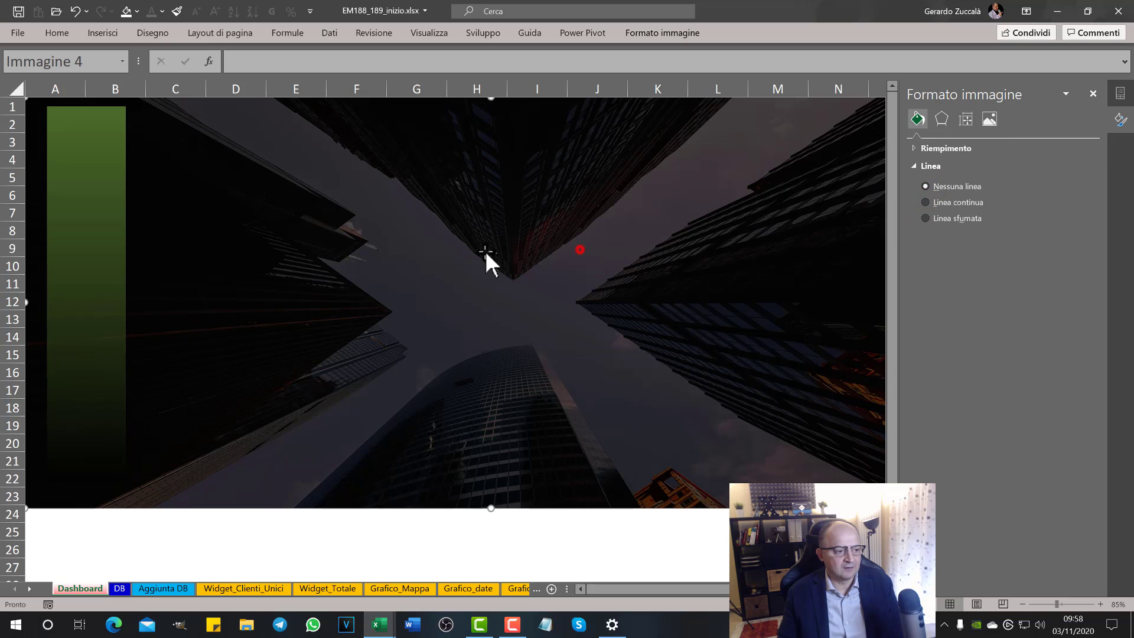
key("Escape")
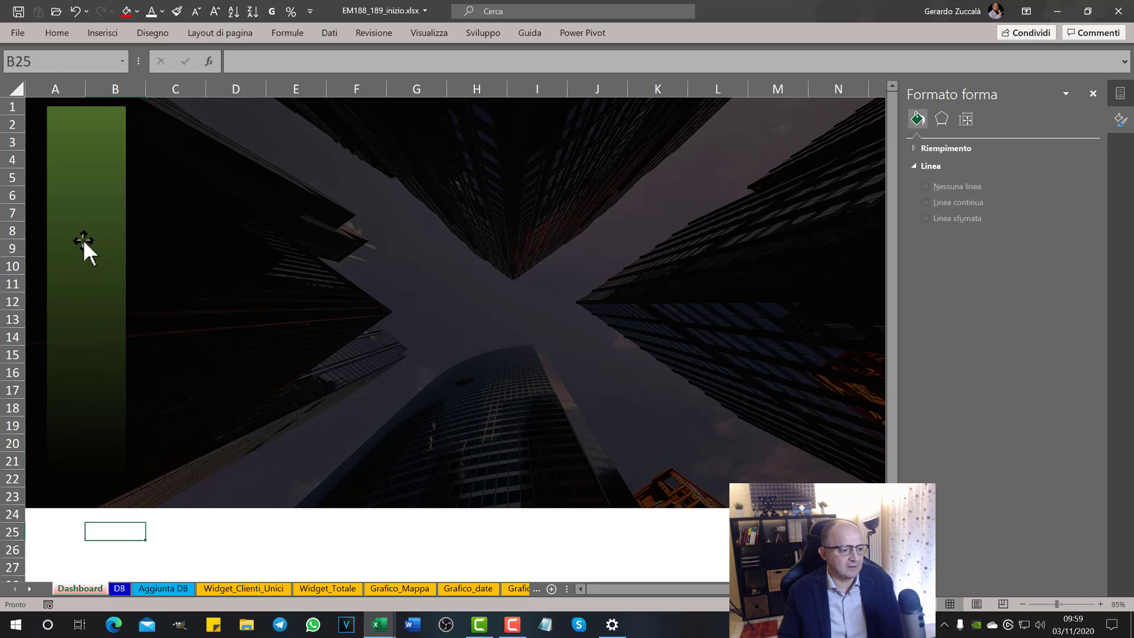
Copy the green rectangle into a lower panel over columns C–F, rows 14–23, nudged slightly left
left_click(86, 257)
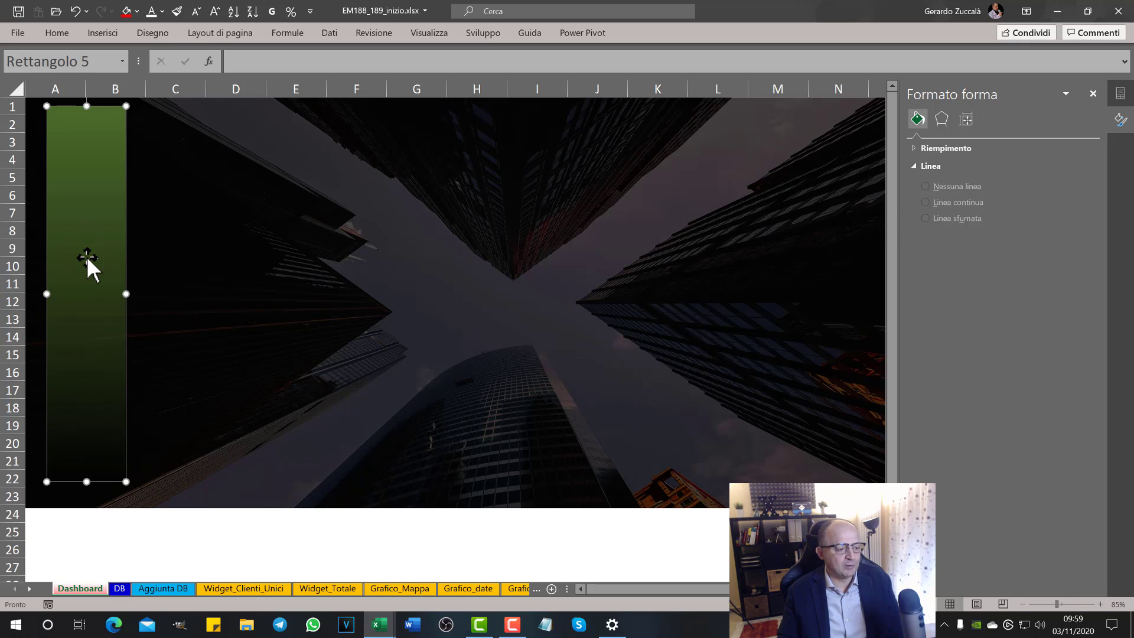
left_click_drag(86, 257, 345, 268)
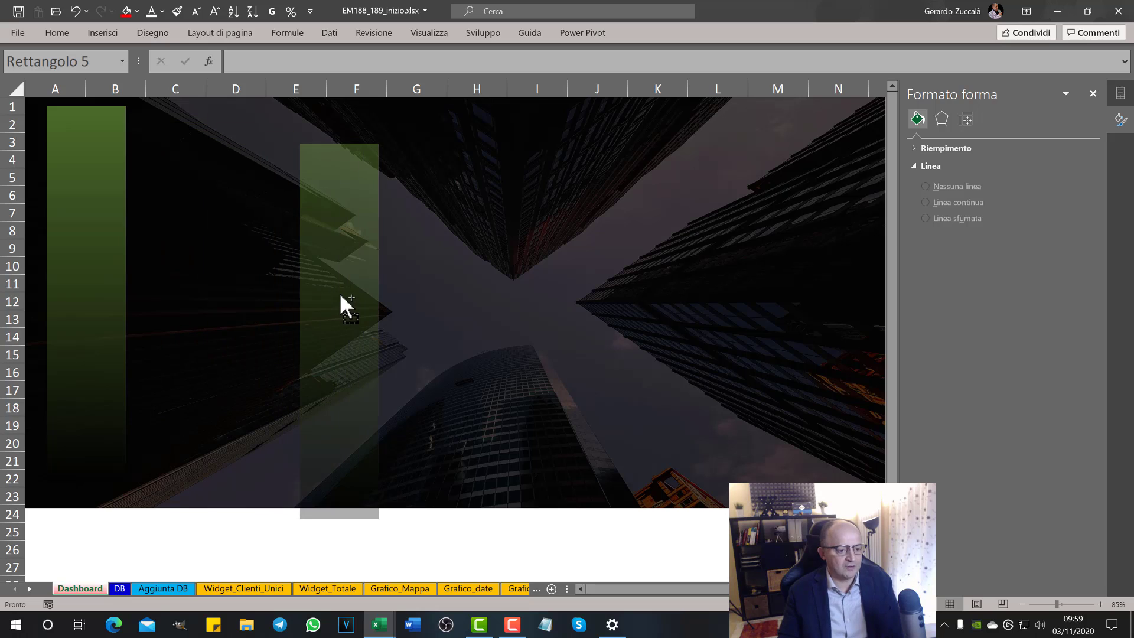
left_click_drag(339, 124, 339, 345)
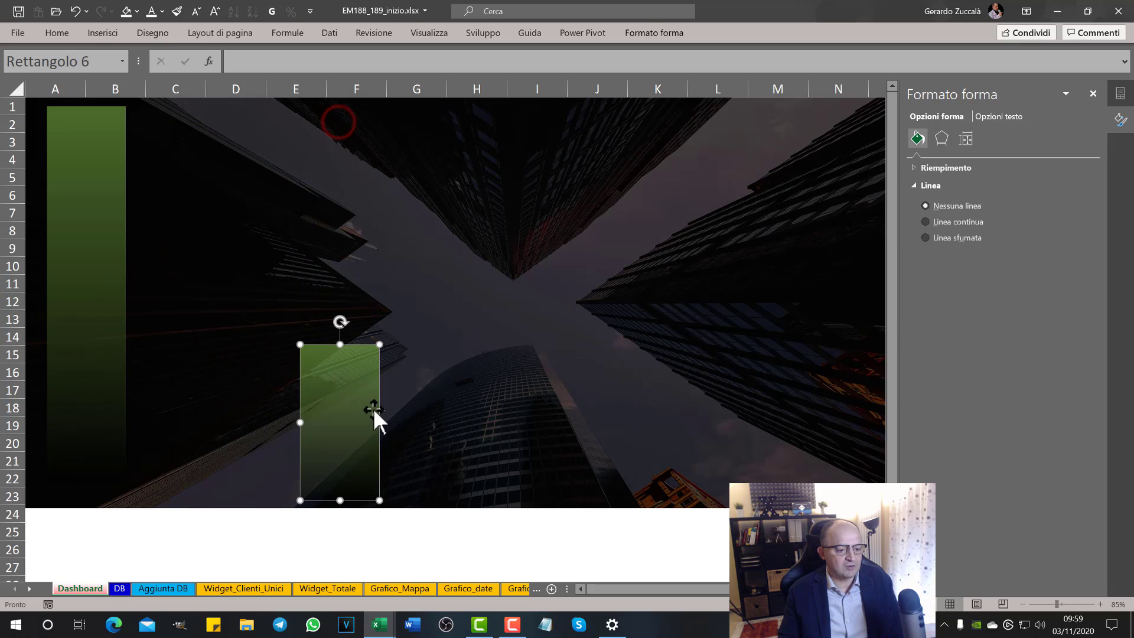
mouse_move(379, 418)
left_mouse_down()
mouse_move(489, 421)
mouse_move(237, 390)
left_mouse_up()
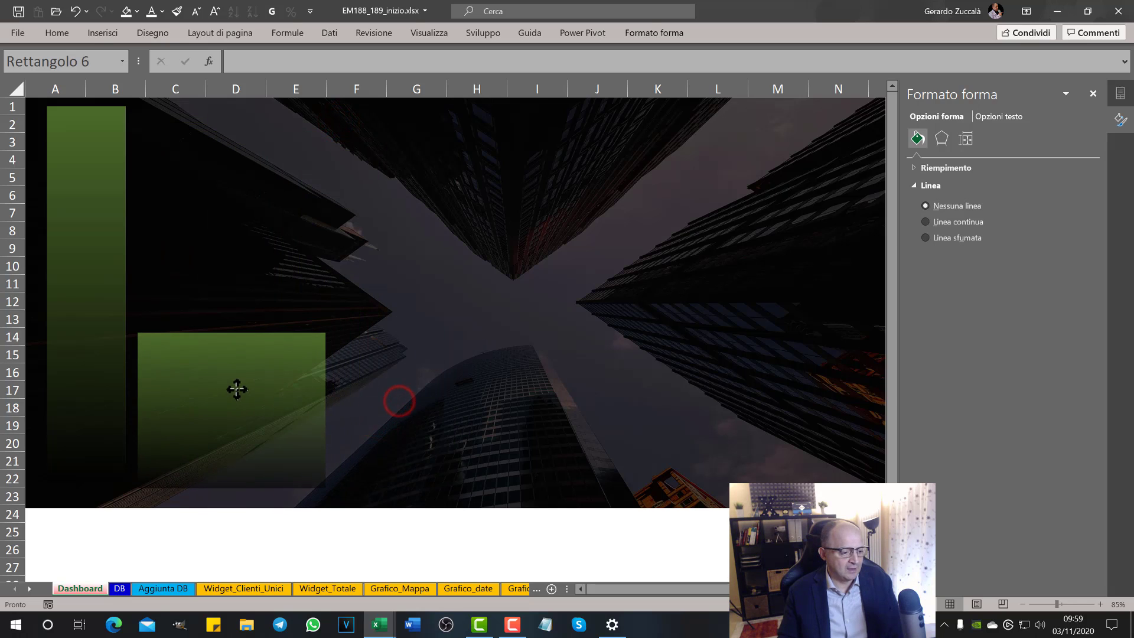
left_click_drag(329, 409, 360, 407)
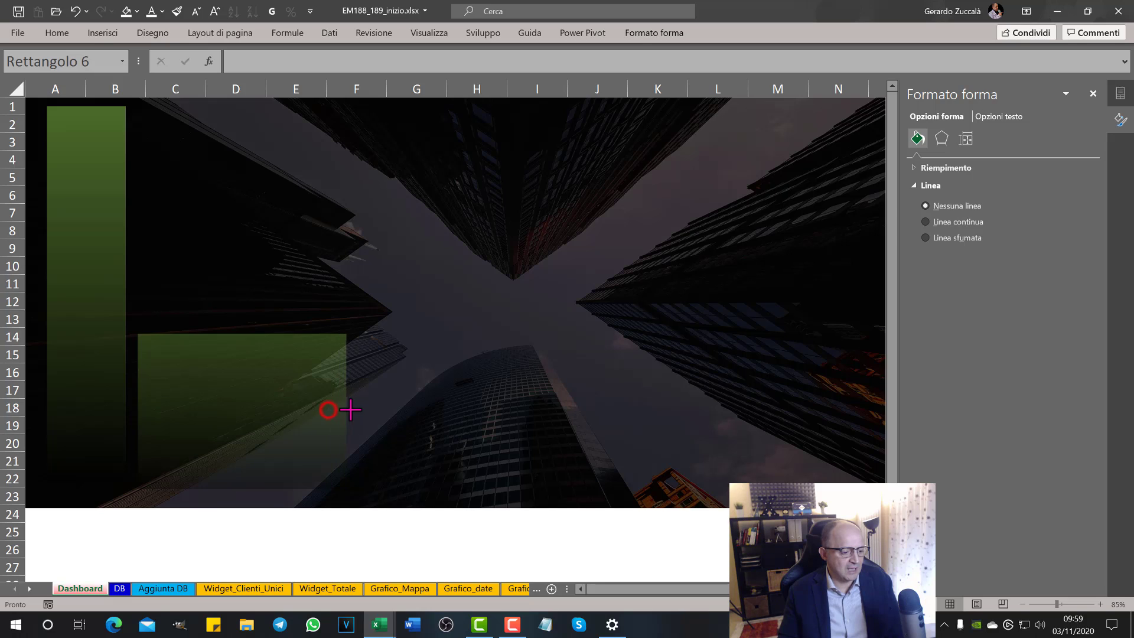
left_click_drag(298, 376, 294, 378)
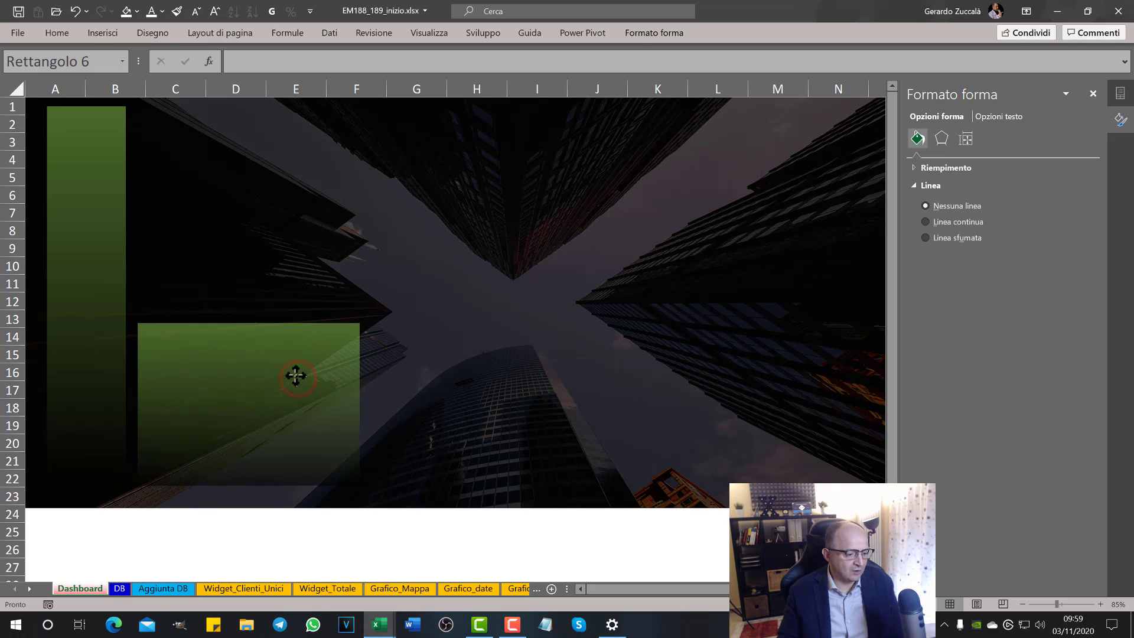
left_click(398, 384)
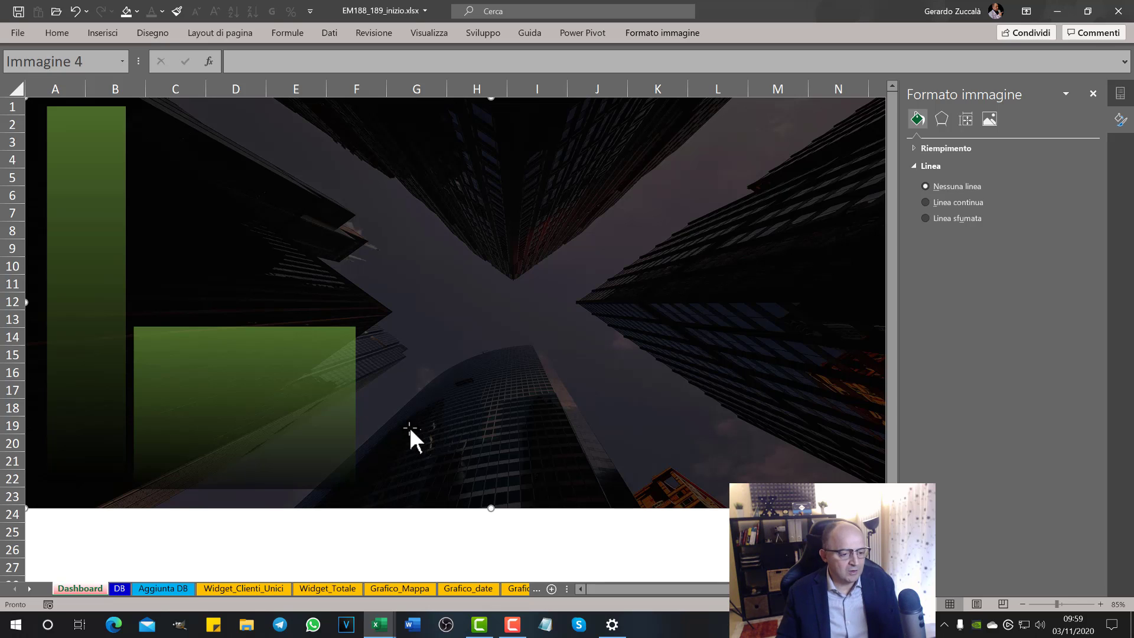
Widen the lower green panel's right edge to about column J
left_click(332, 384)
left_click(378, 549)
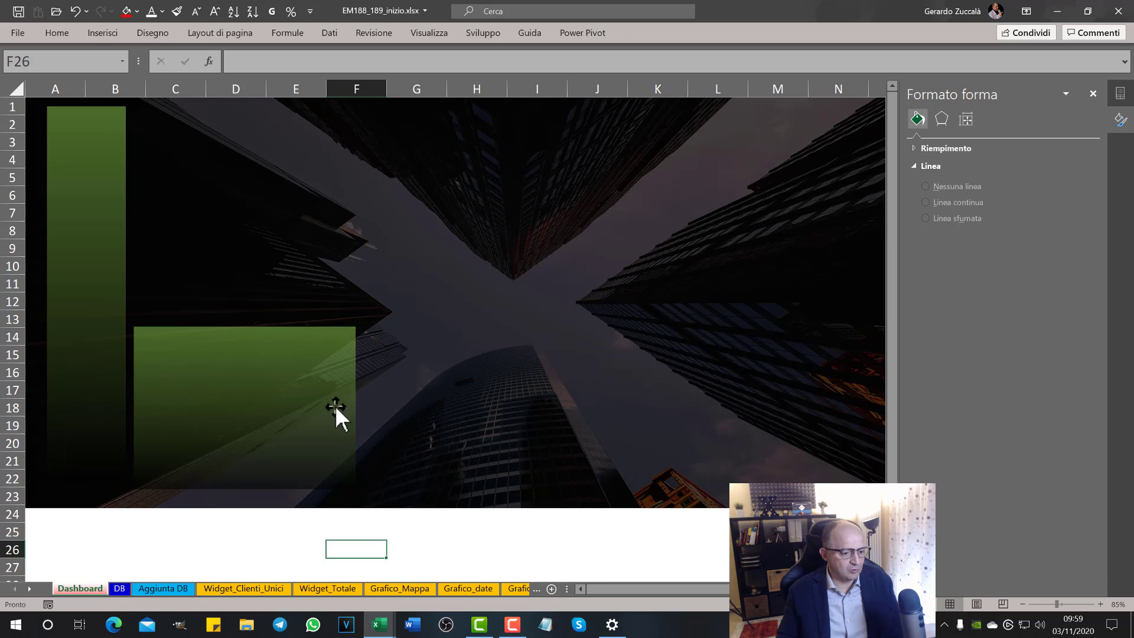
left_click(332, 405)
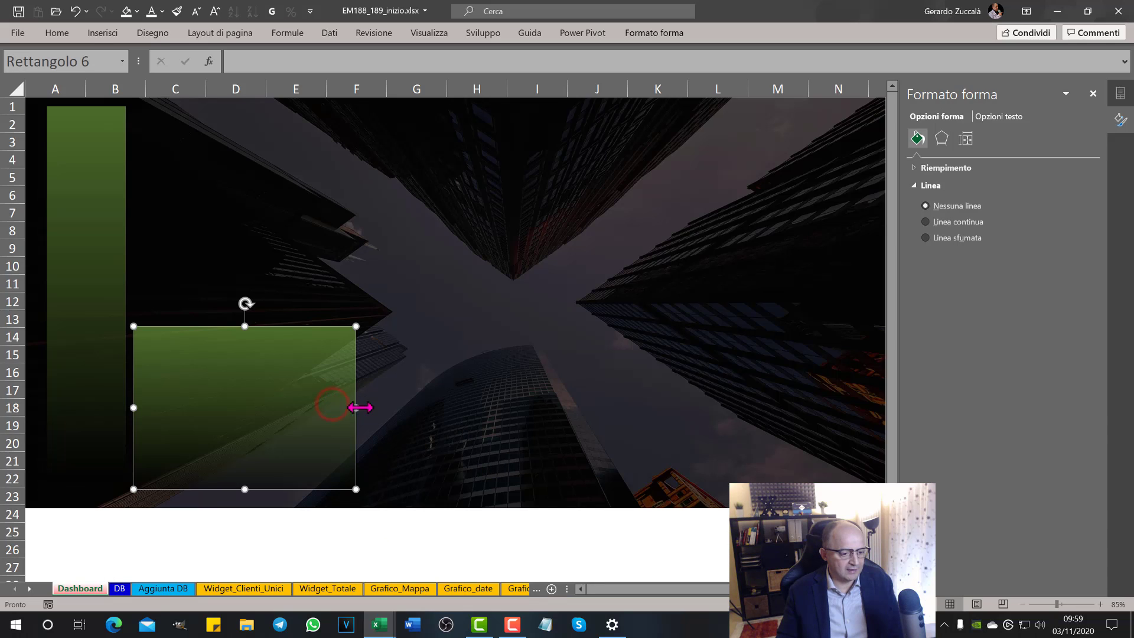
left_click_drag(360, 407, 567, 412)
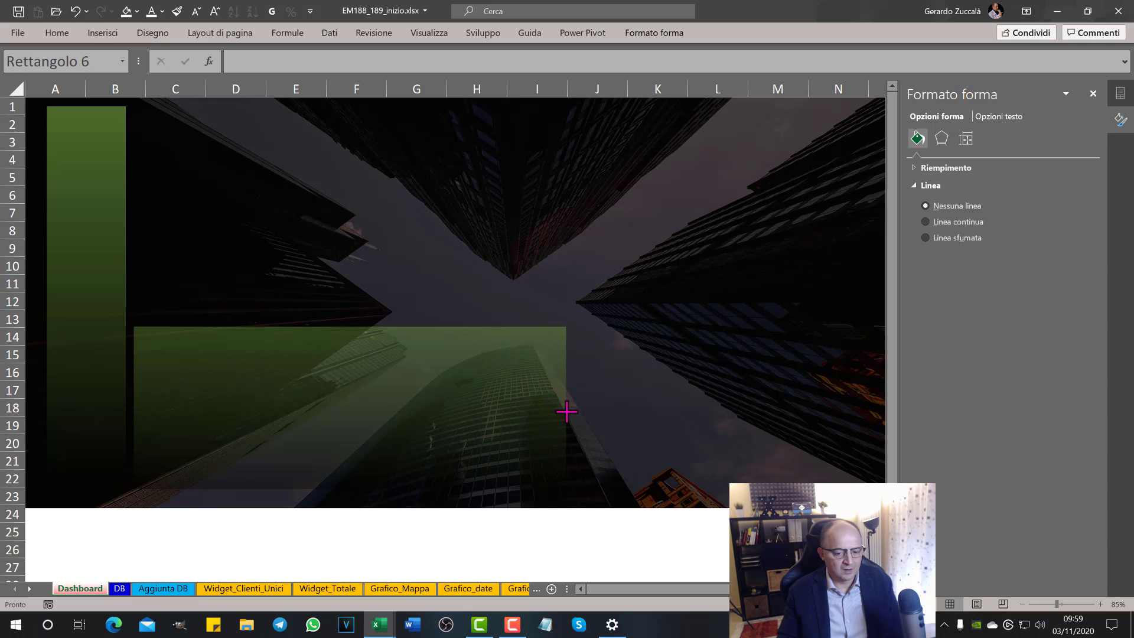
Ctrl-drag a copy of the panel to the right and narrow it into columns J–O
scroll(689, 579, "right", 1)
scroll(693, 588, "right", 2)
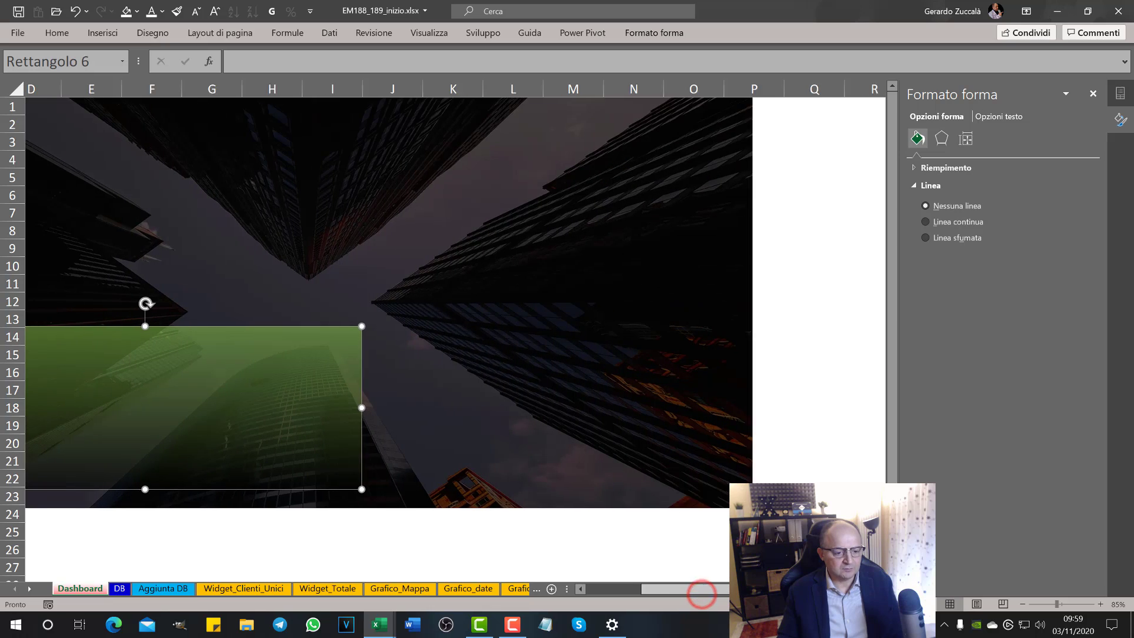
scroll(684, 577, "left", 3)
left_click_drag(459, 406, 756, 378, "ctrl")
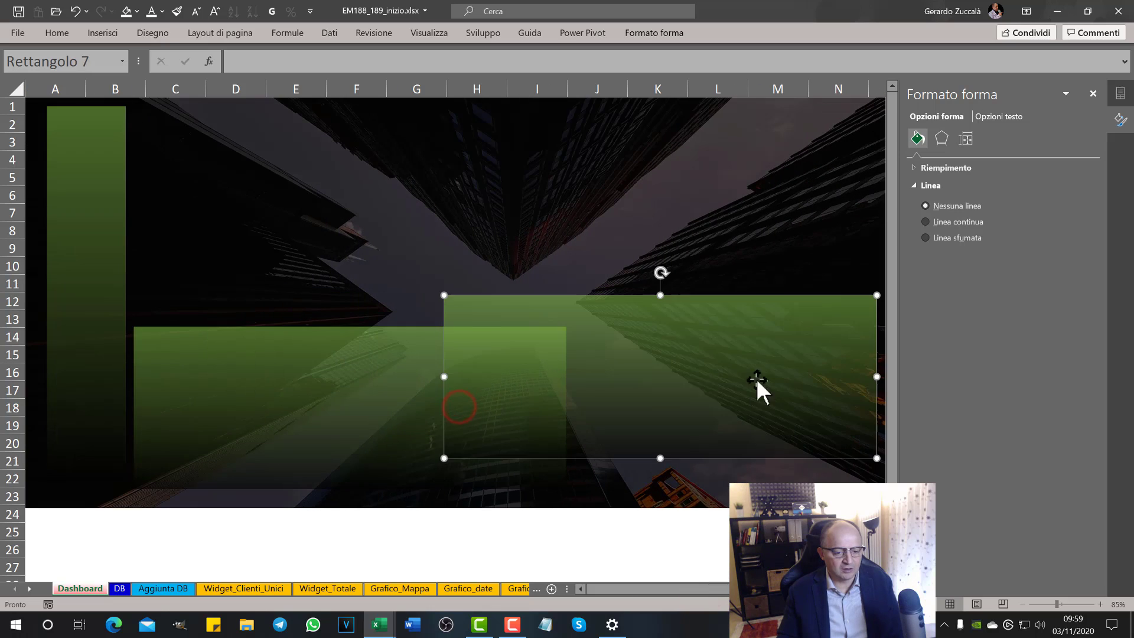
left_click_drag(444, 377, 635, 377)
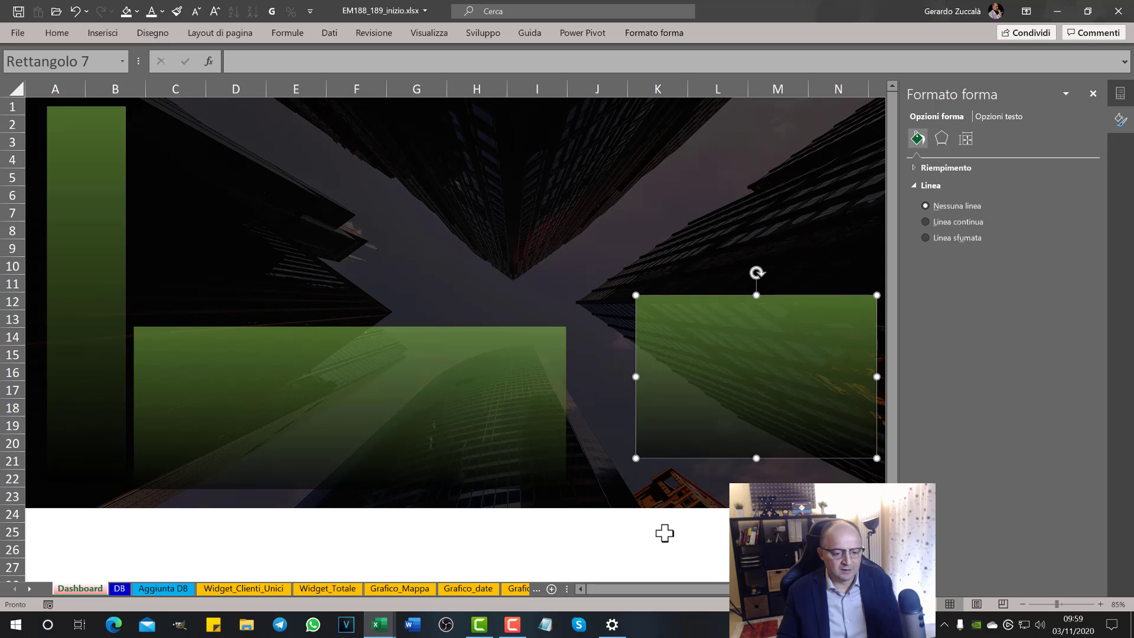
scroll(664, 533, "down", 1)
left_click_drag(557, 367, 524, 375)
Adjust the two lower panels' edges so they sit side by side with a small gap
left_click_drag(690, 351, 765, 351)
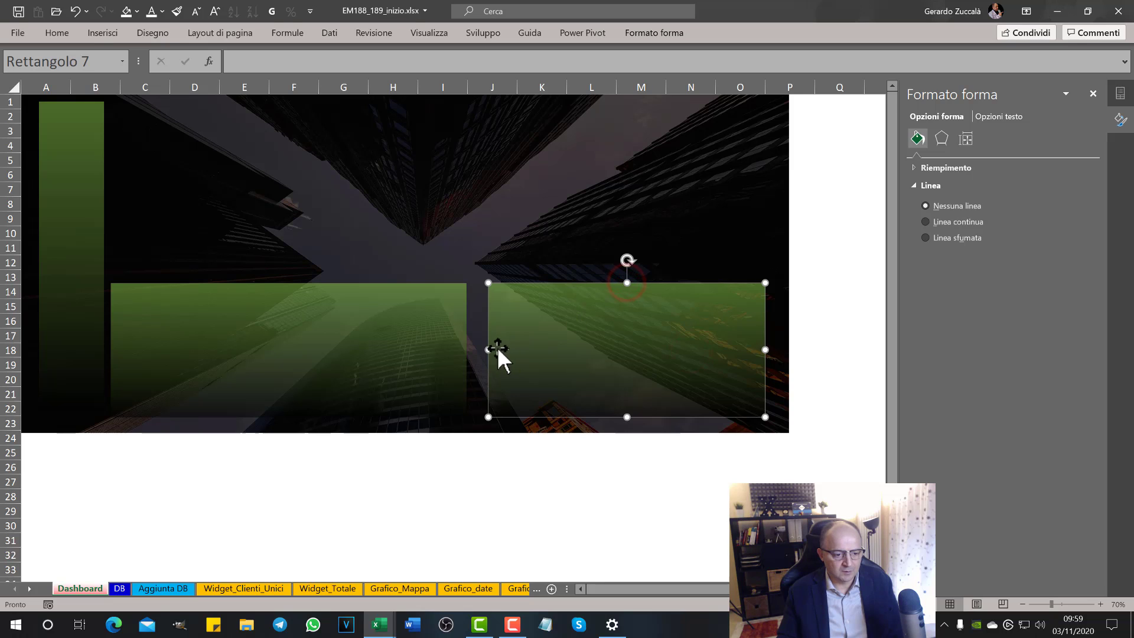
left_click_drag(497, 348, 556, 348)
left_click(428, 345)
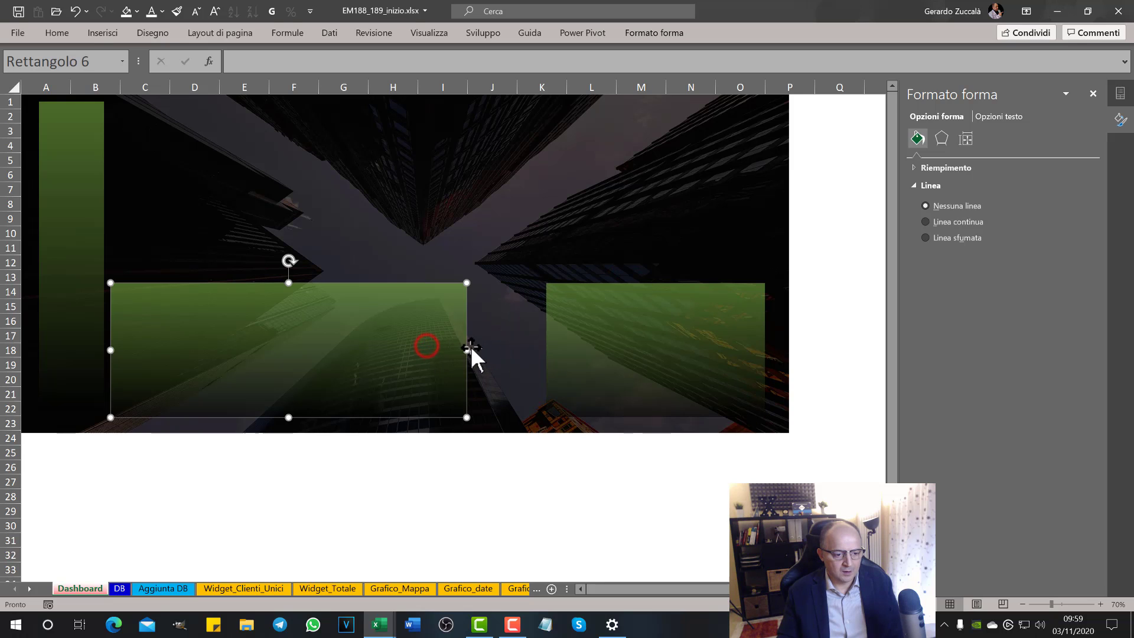
left_click(470, 346)
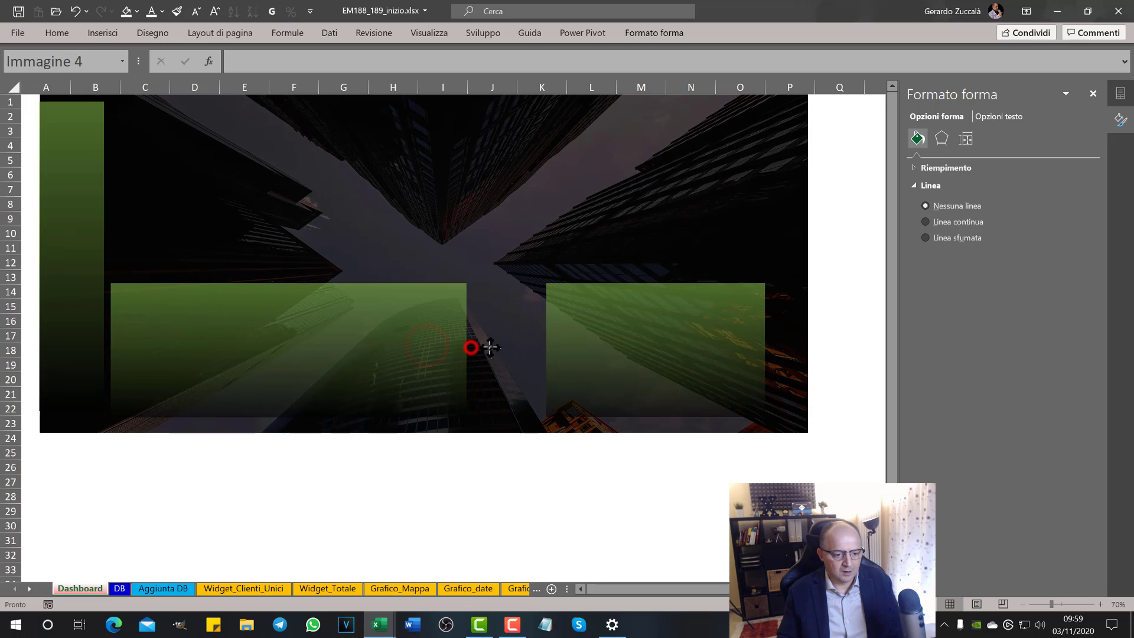
left_click(441, 345)
left_click_drag(466, 350, 519, 349)
left_click(568, 350)
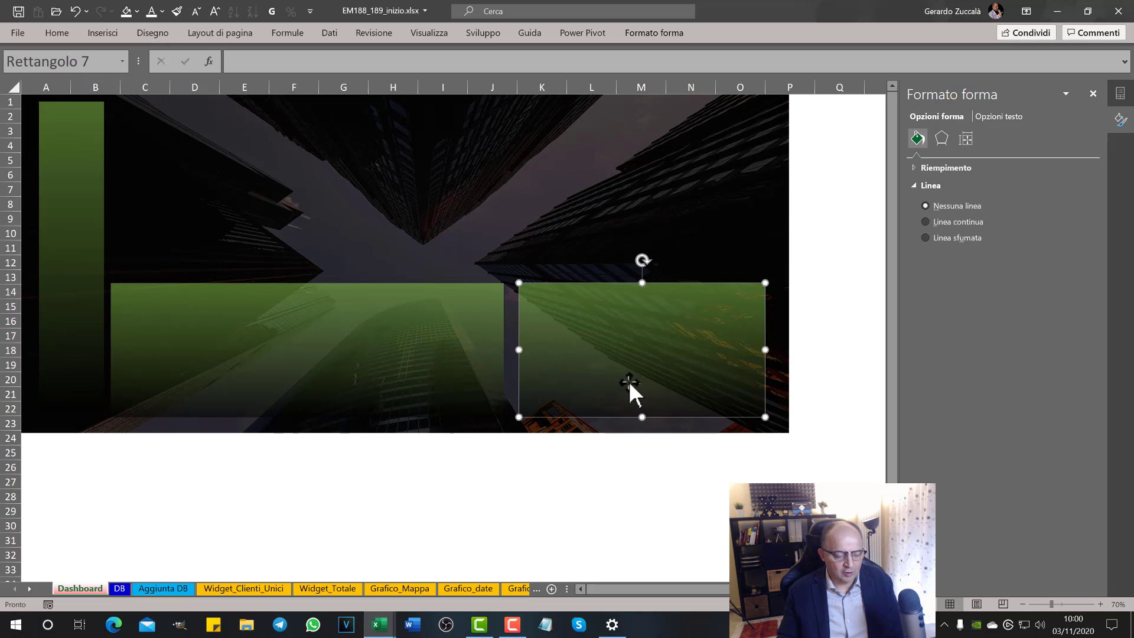
Select both lower panels and set their height to 7,8 cm
left_click(441, 334)
left_click(598, 338, "shift")
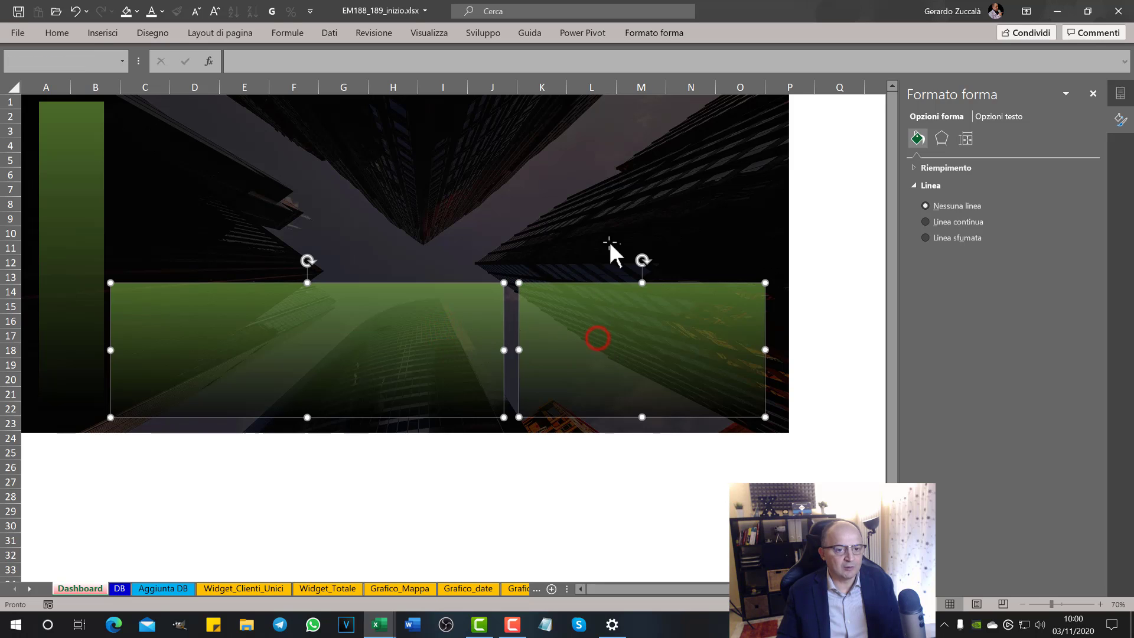
left_click(654, 33)
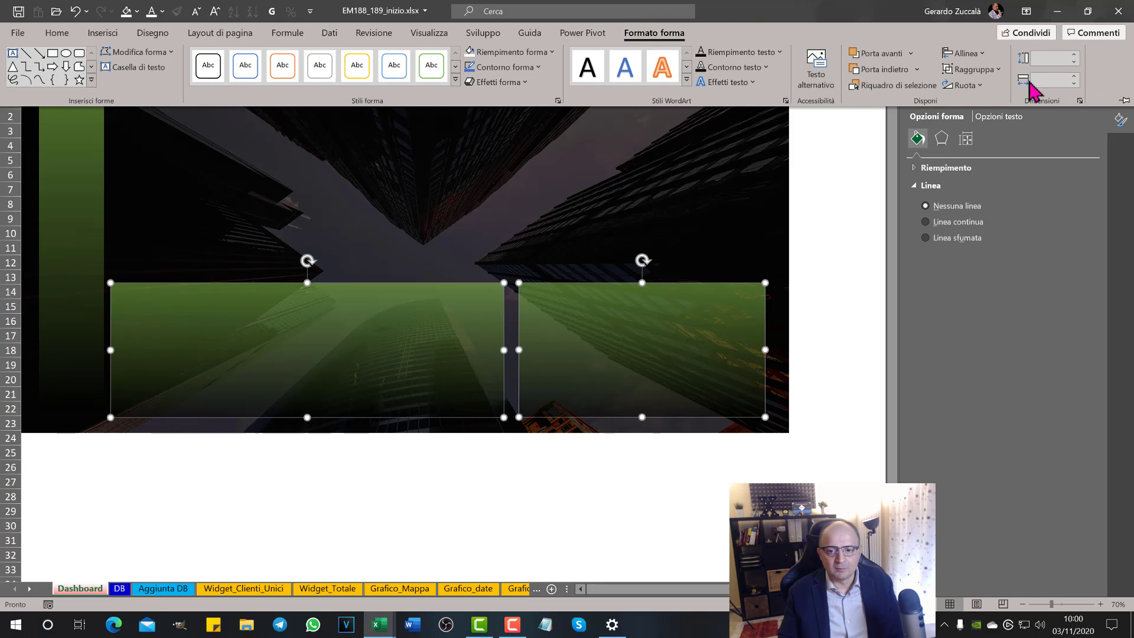
left_click(1075, 82)
left_click(1075, 77)
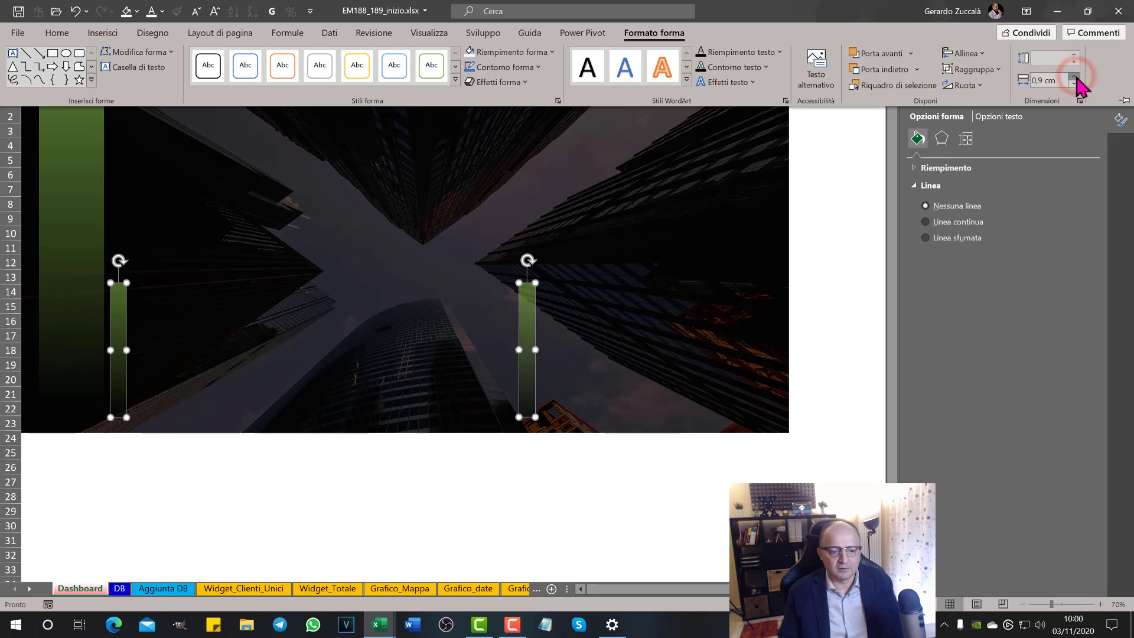
key("ctrl+z")
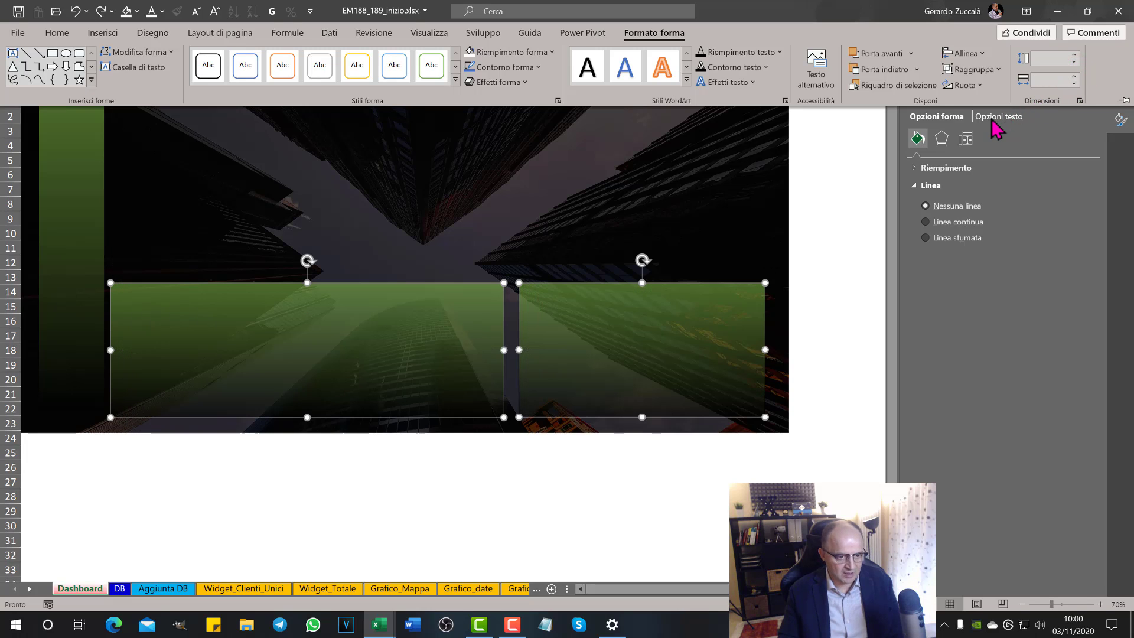
left_click(1074, 56)
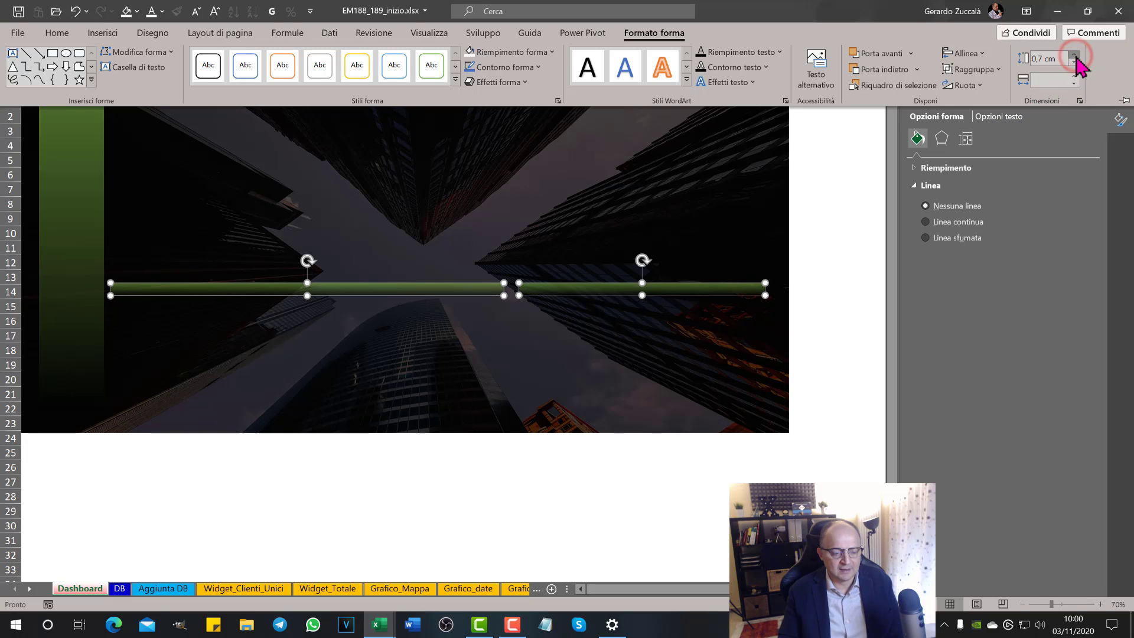
left_click(1074, 55)
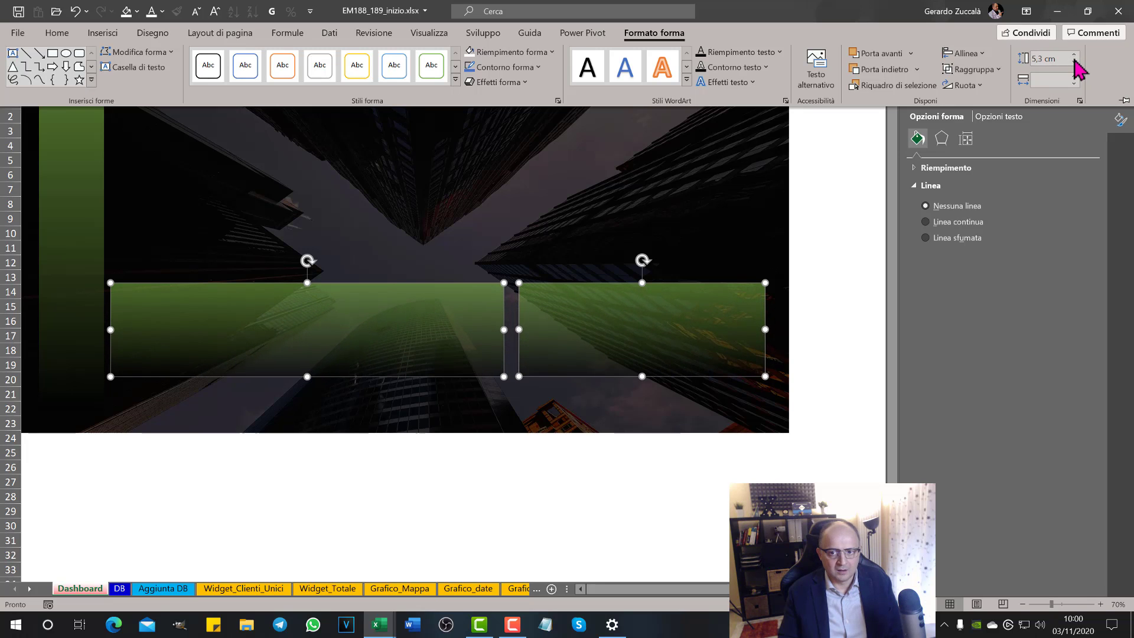
left_click(1074, 54)
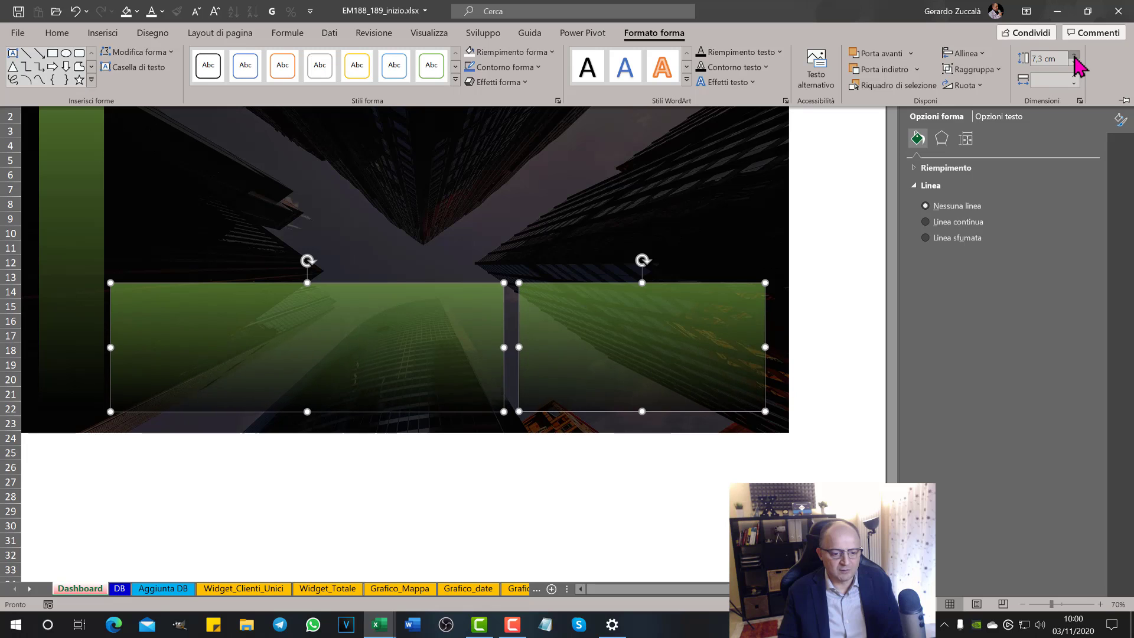
left_click(1074, 55)
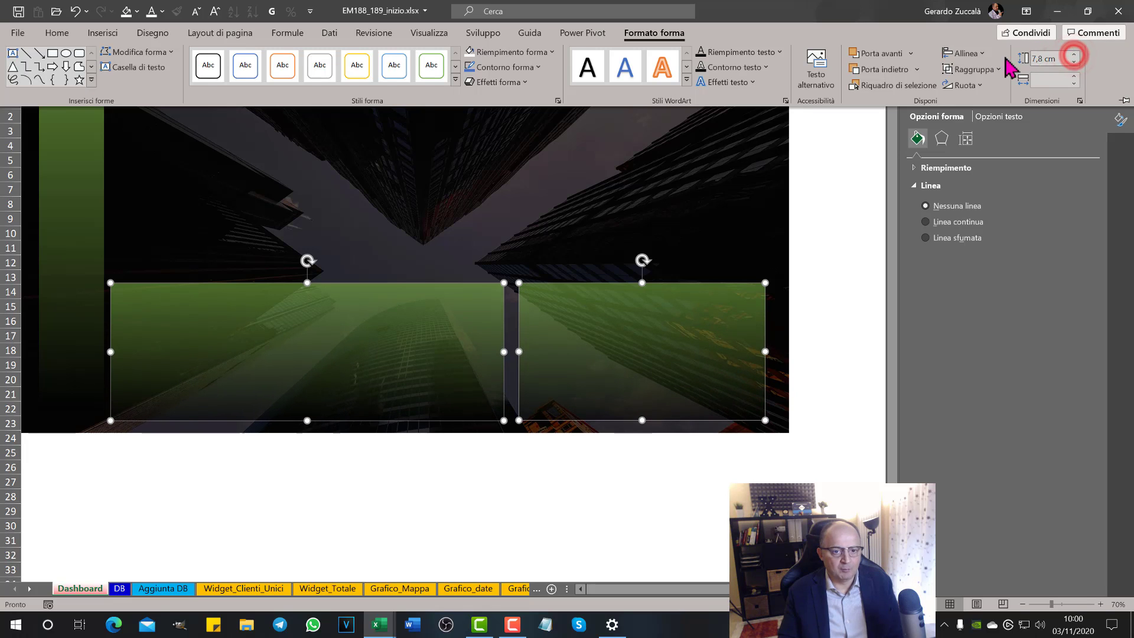
Align the two lower panels with Allinea in basso
left_click(982, 53)
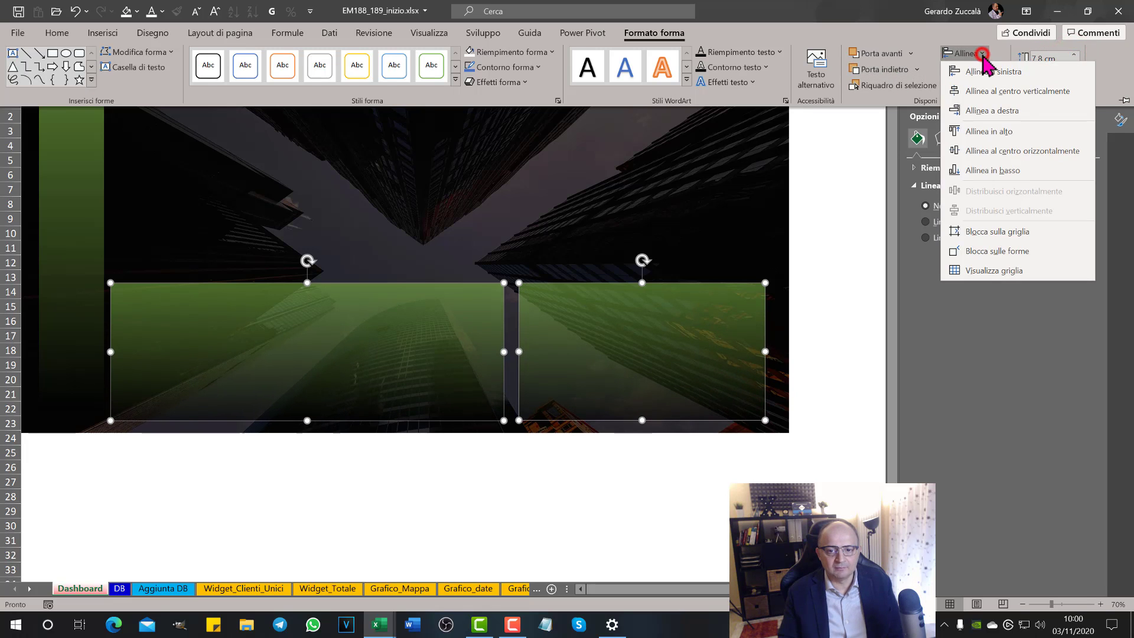
left_click(982, 171)
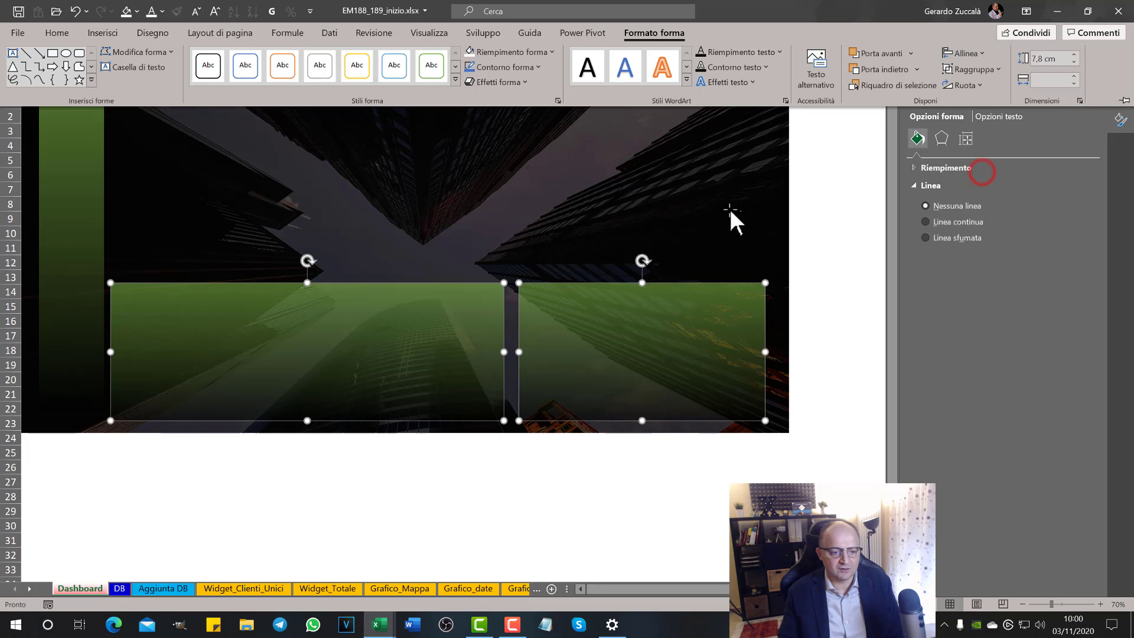
left_click(817, 309)
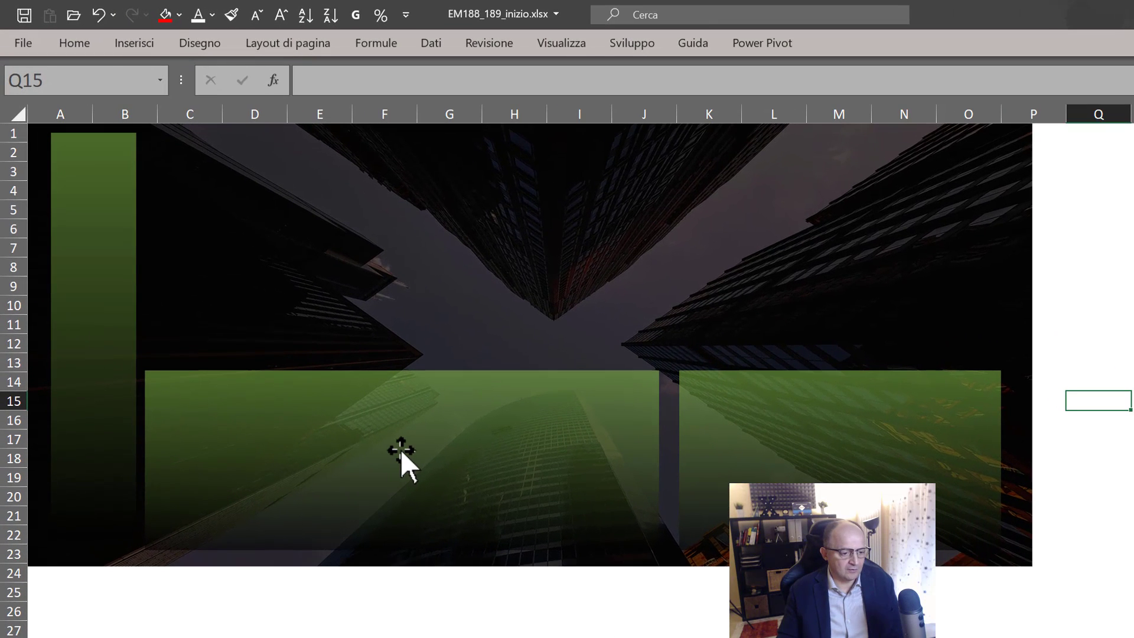
Duplicate the lower-left panel into an upper panel over columns C–F
left_click_drag(402, 449, 459, 253)
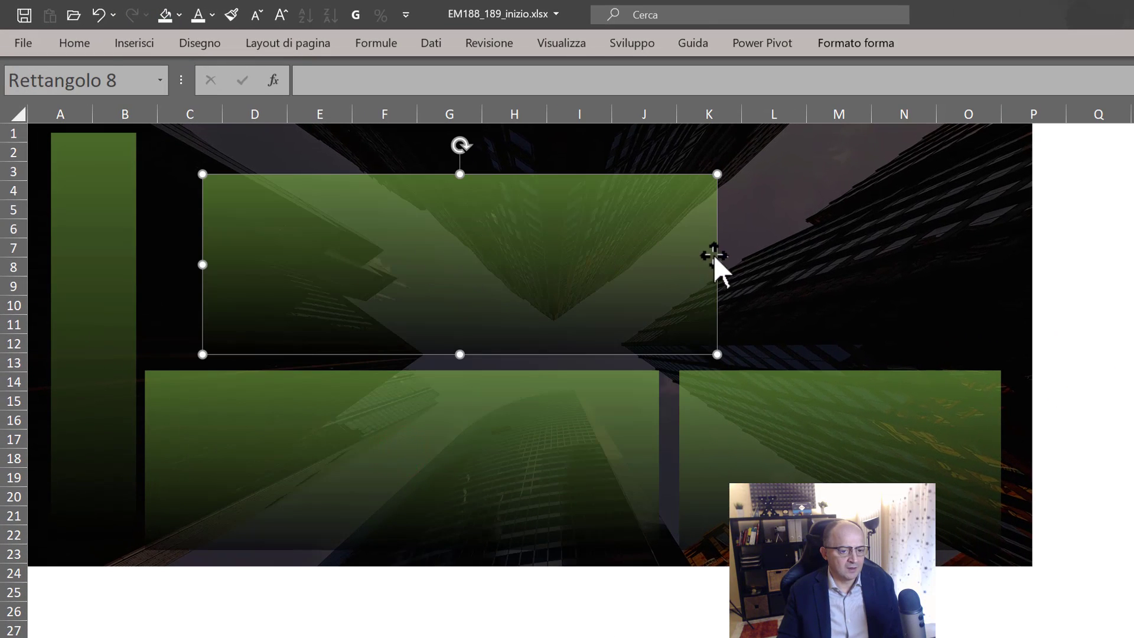
left_click_drag(695, 267, 448, 283)
left_click_drag(339, 283, 286, 293)
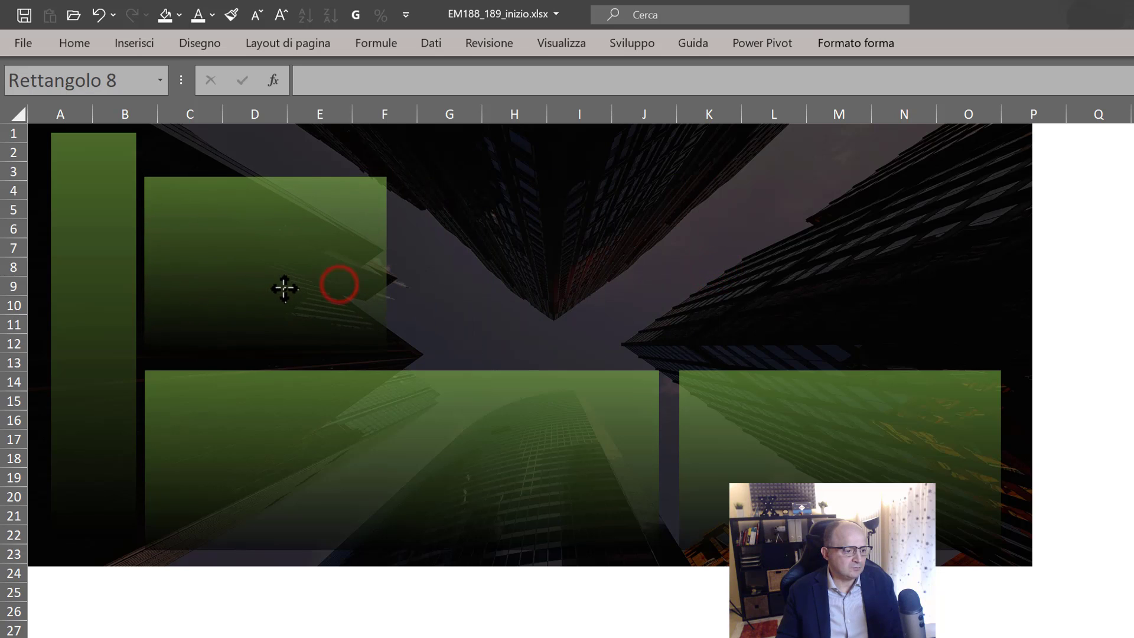
left_click_drag(389, 272, 423, 272)
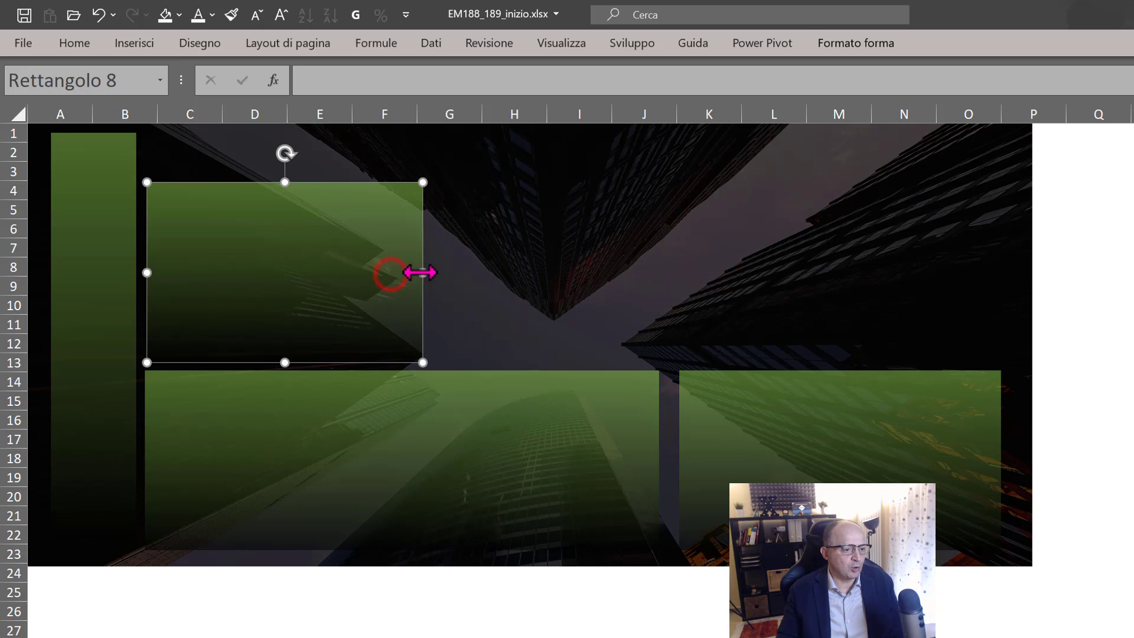
left_click_drag(284, 183, 285, 184)
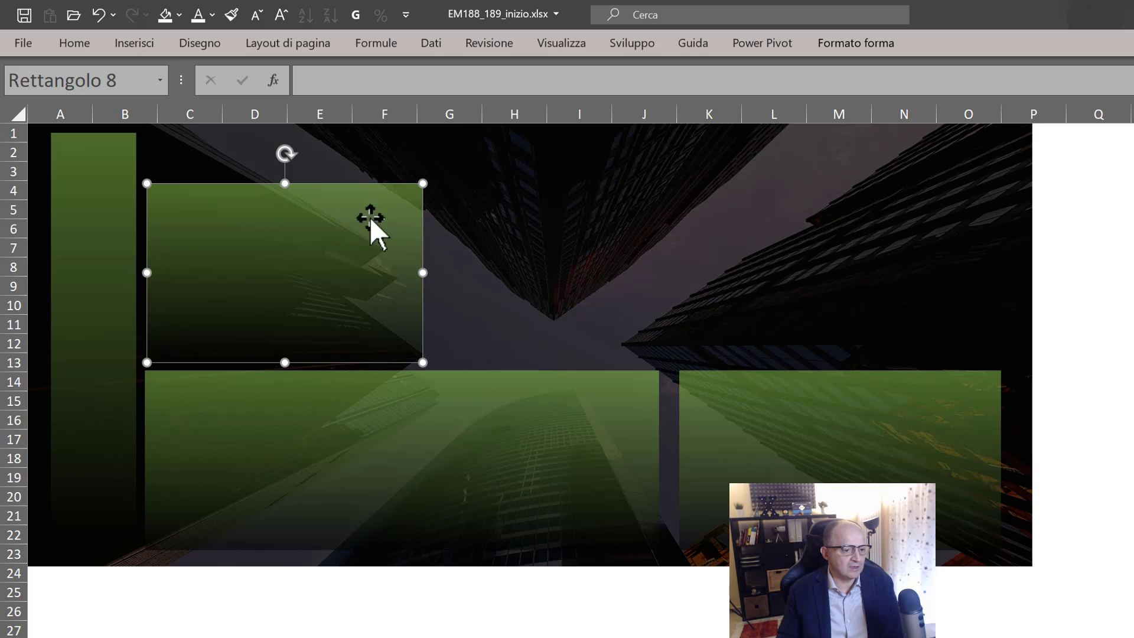
Add a second upper panel across columns G–O, closing the gap with the first
left_click_drag(381, 287, 1003, 274, "ctrl")
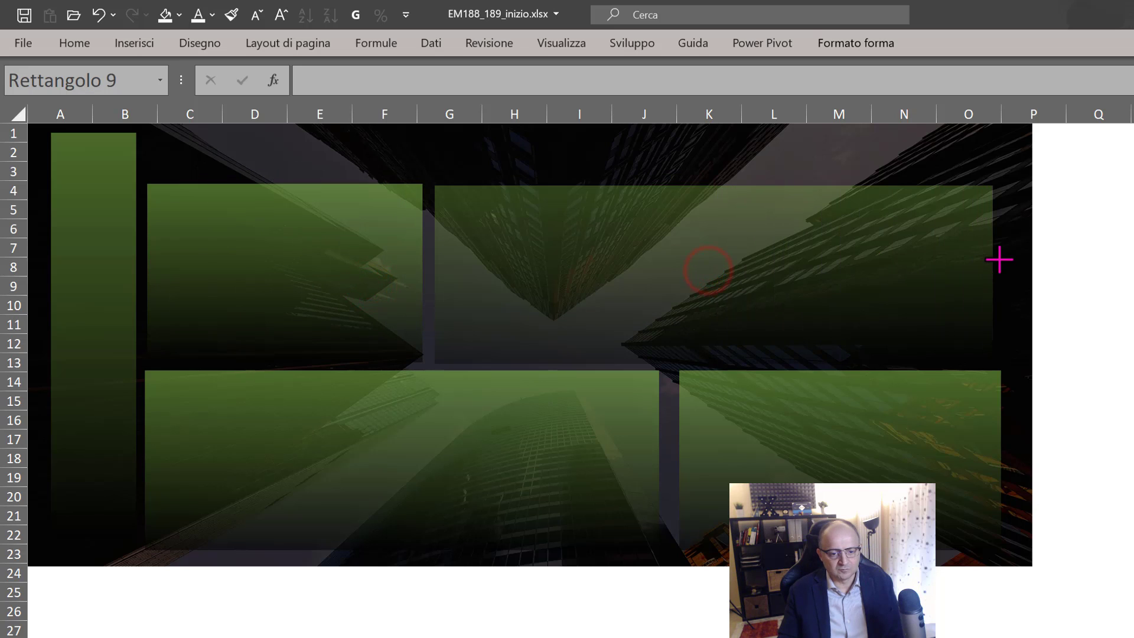
mouse_move(434, 275)
left_mouse_down()
mouse_move(454, 275)
mouse_move(395, 271)
mouse_move(426, 272)
left_mouse_up()
left_click(405, 268)
left_click(507, 272)
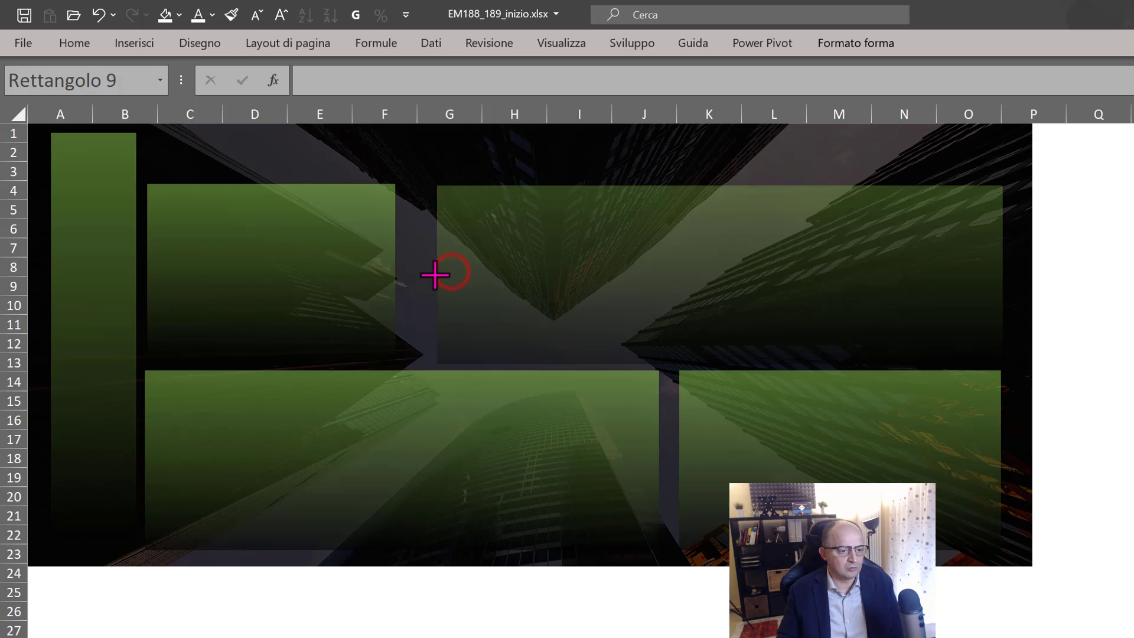
left_click_drag(554, 271, 533, 272)
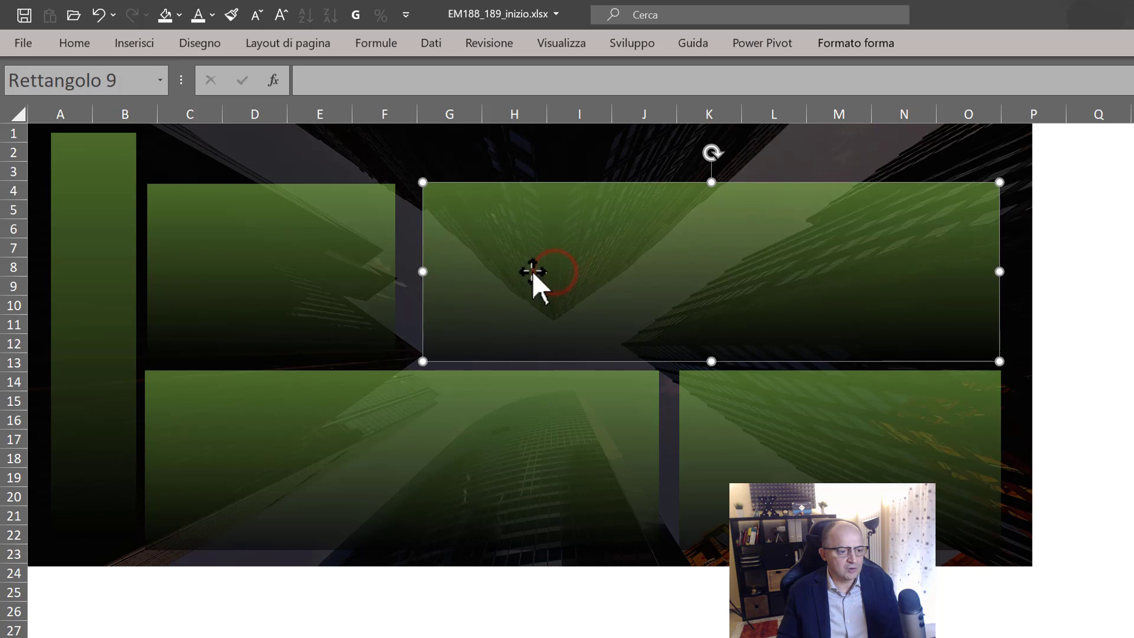
left_click(360, 269)
left_click_drag(395, 271, 409, 271)
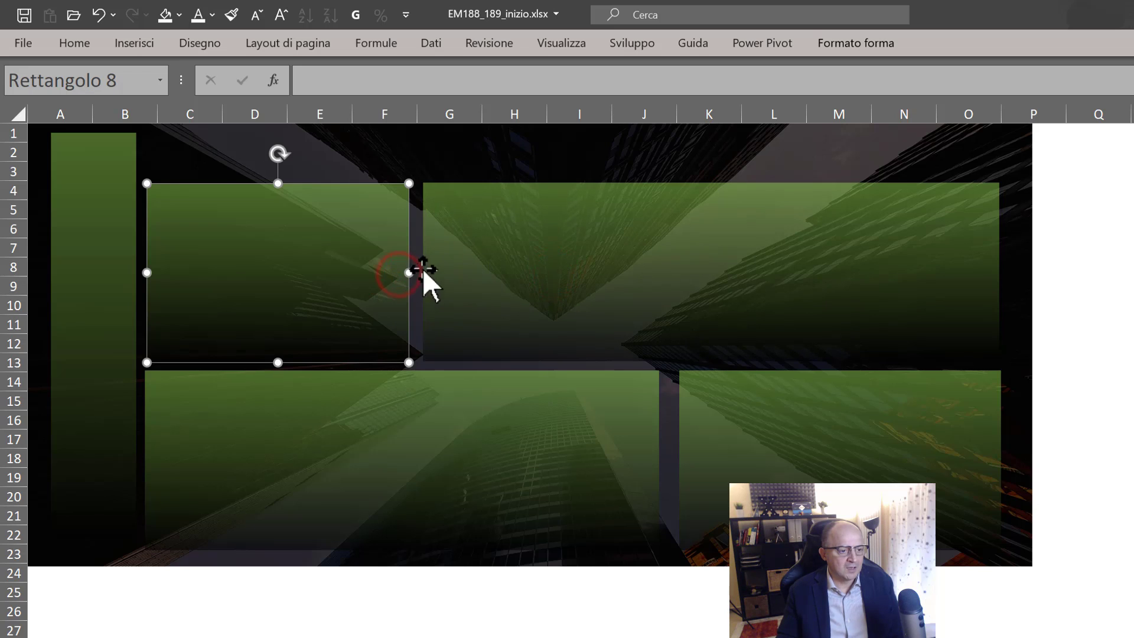
Undo the accidental move of the skyscraper photo and panels
left_click(187, 144)
left_click_drag(272, 254, 337, 186)
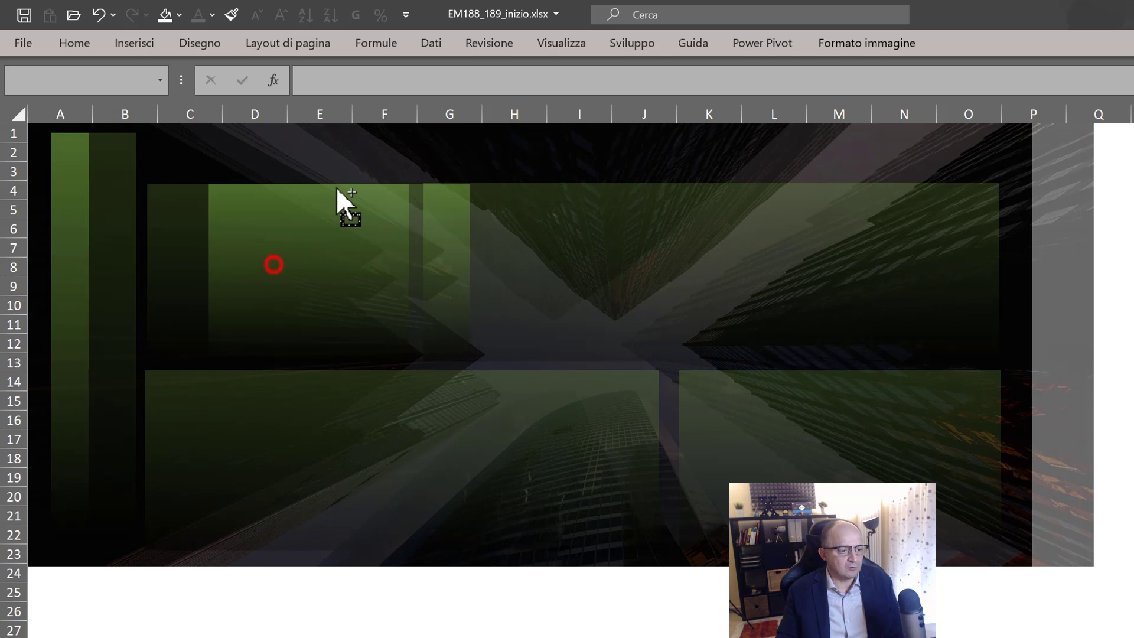
key("ctrl+z")
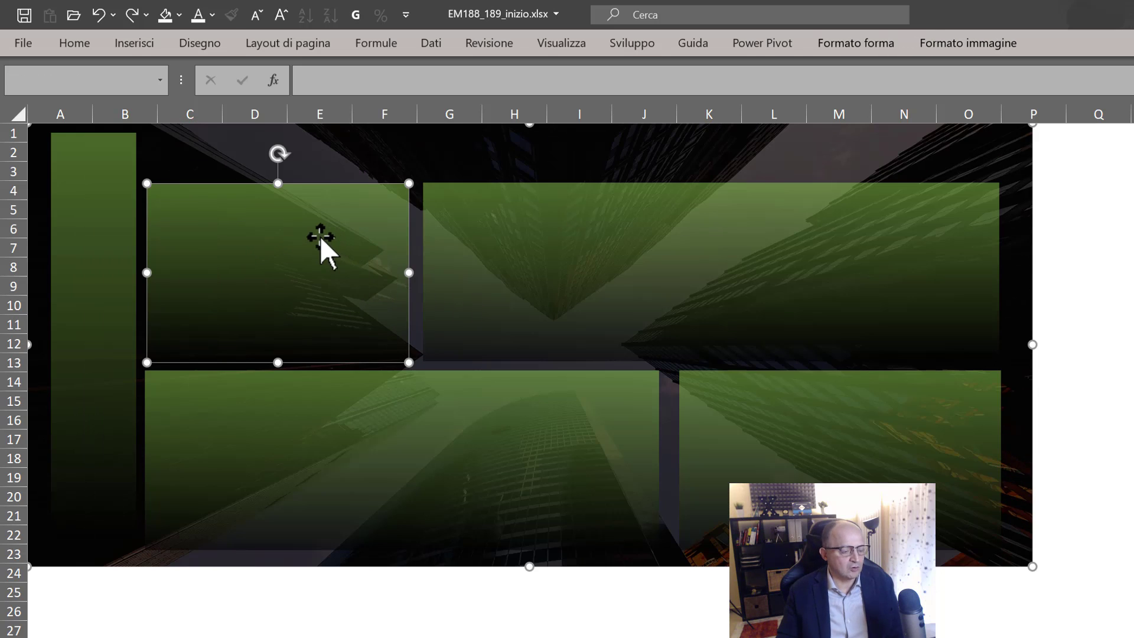
Copy a panel and flatten it into a long thin bar at the top
left_click(1119, 269)
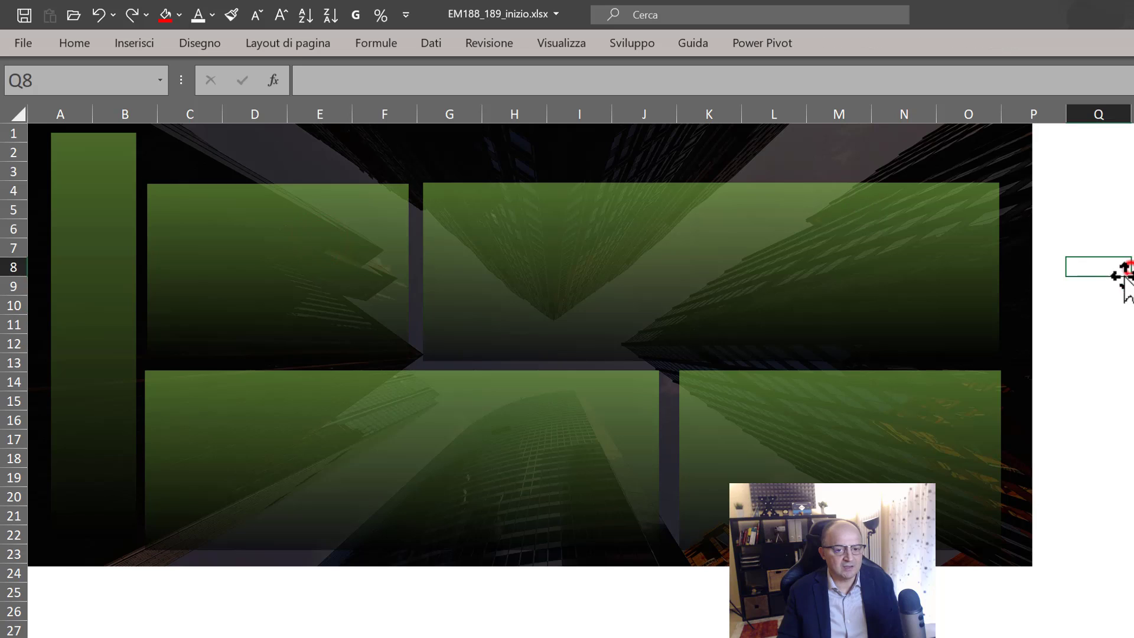
left_click_drag(335, 272, 392, 198)
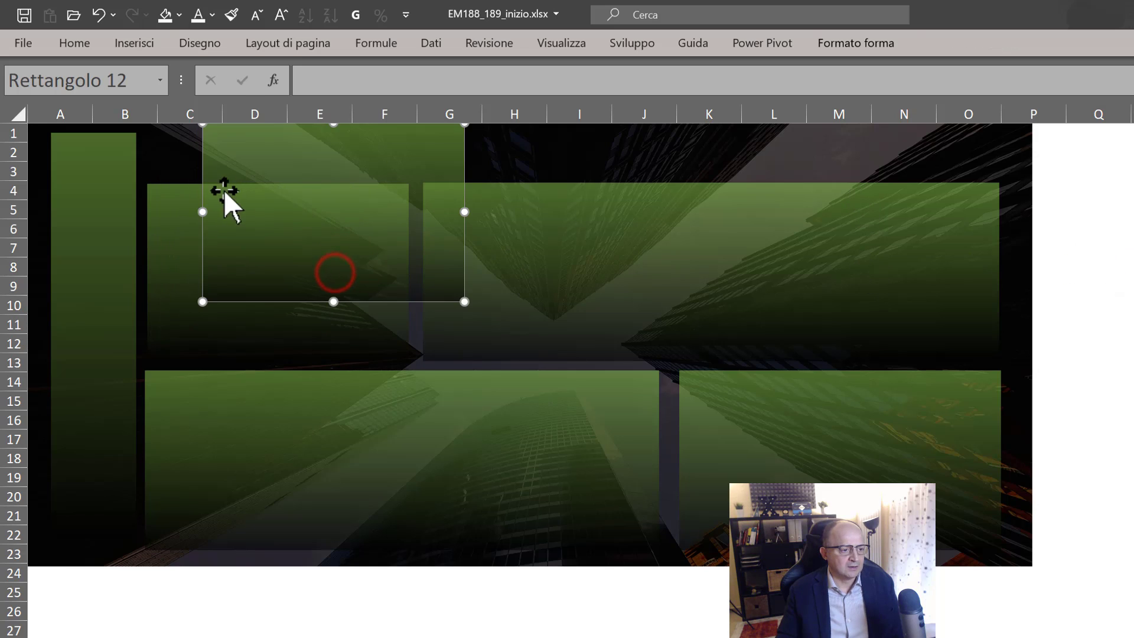
mouse_move(333, 301)
left_mouse_down()
mouse_move(331, 162)
mouse_move(302, 155)
left_mouse_up()
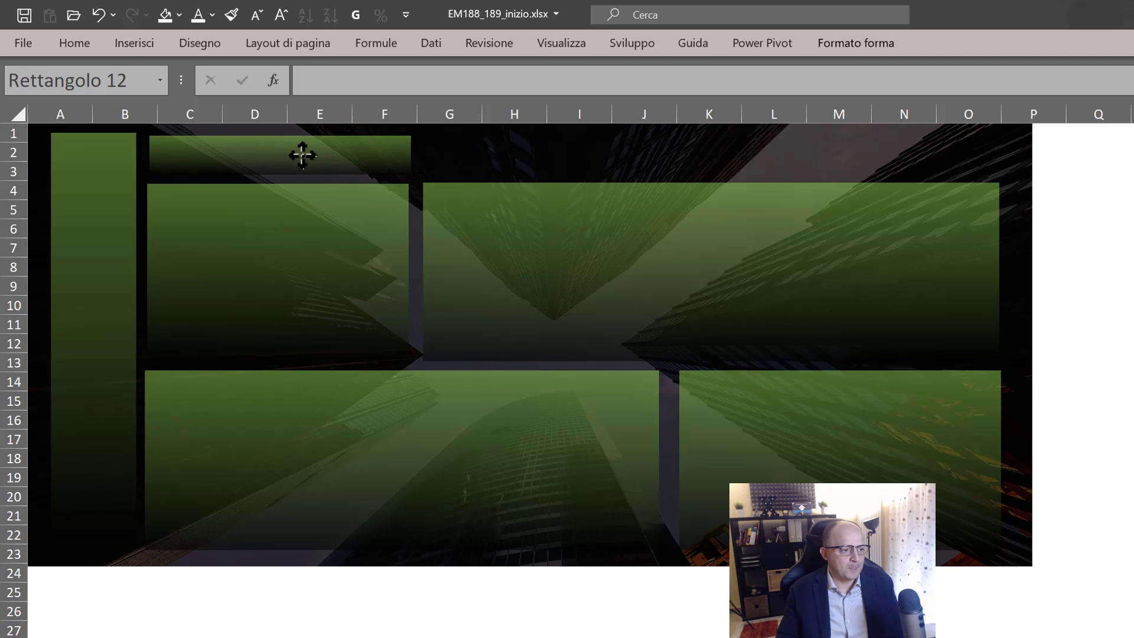
left_click_drag(409, 153, 771, 154)
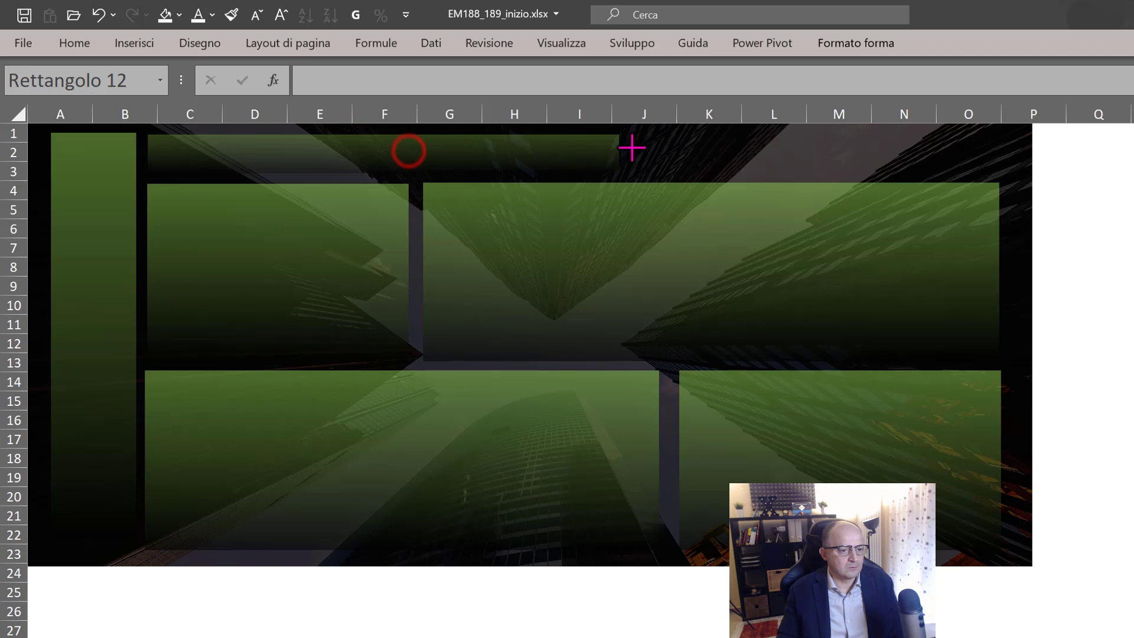
Add a second thin bar beside the first, shortening both to fit
left_click_drag(686, 155, 853, 272)
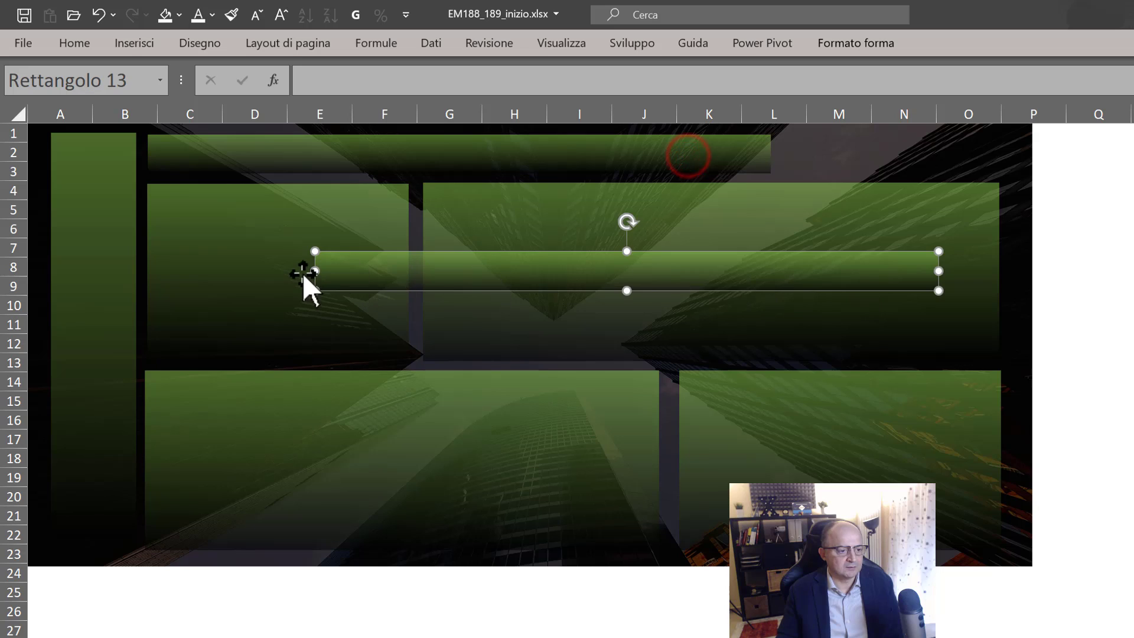
mouse_move(317, 270)
left_mouse_down()
mouse_move(786, 269)
mouse_move(819, 154)
mouse_move(728, 154)
left_mouse_up()
left_click(762, 158)
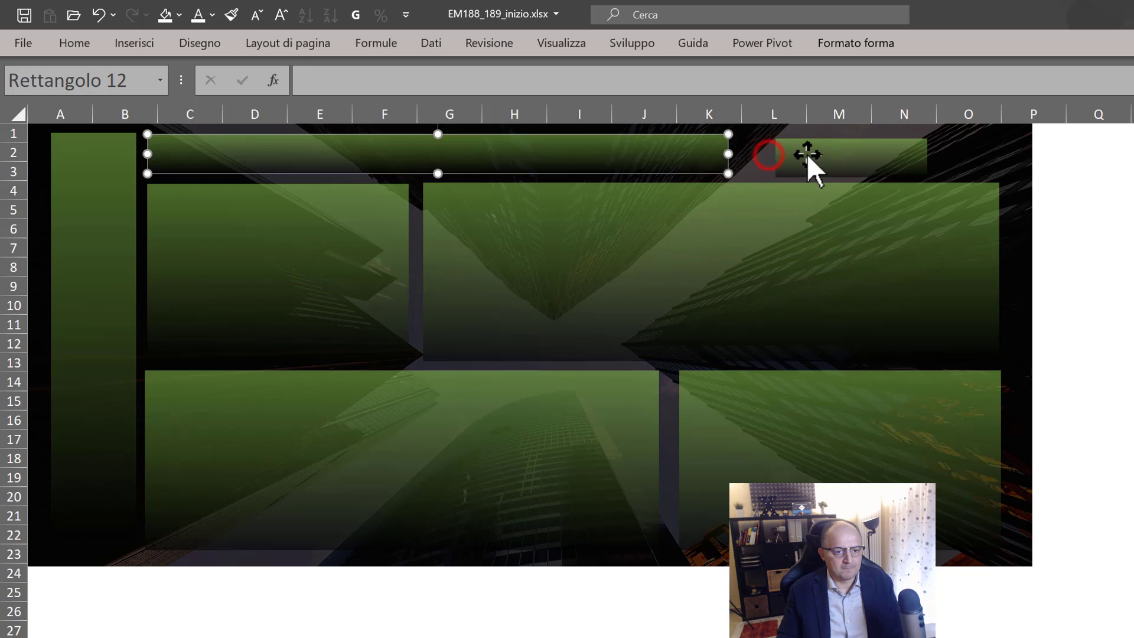
left_click_drag(809, 155, 767, 154)
left_click_drag(885, 152, 874, 154)
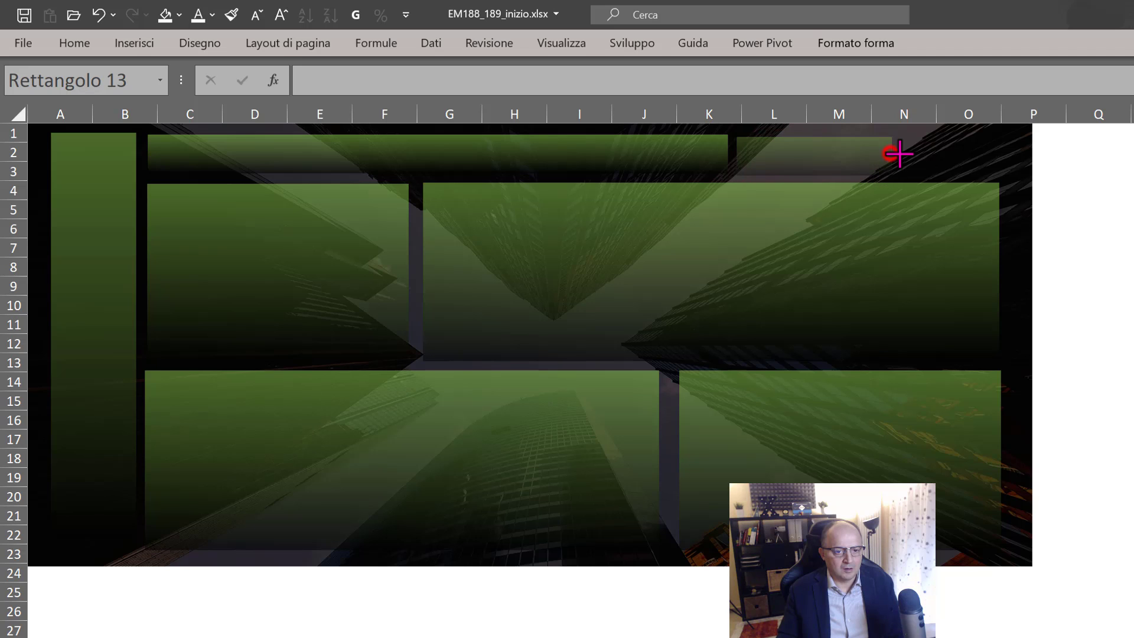
left_click(688, 153)
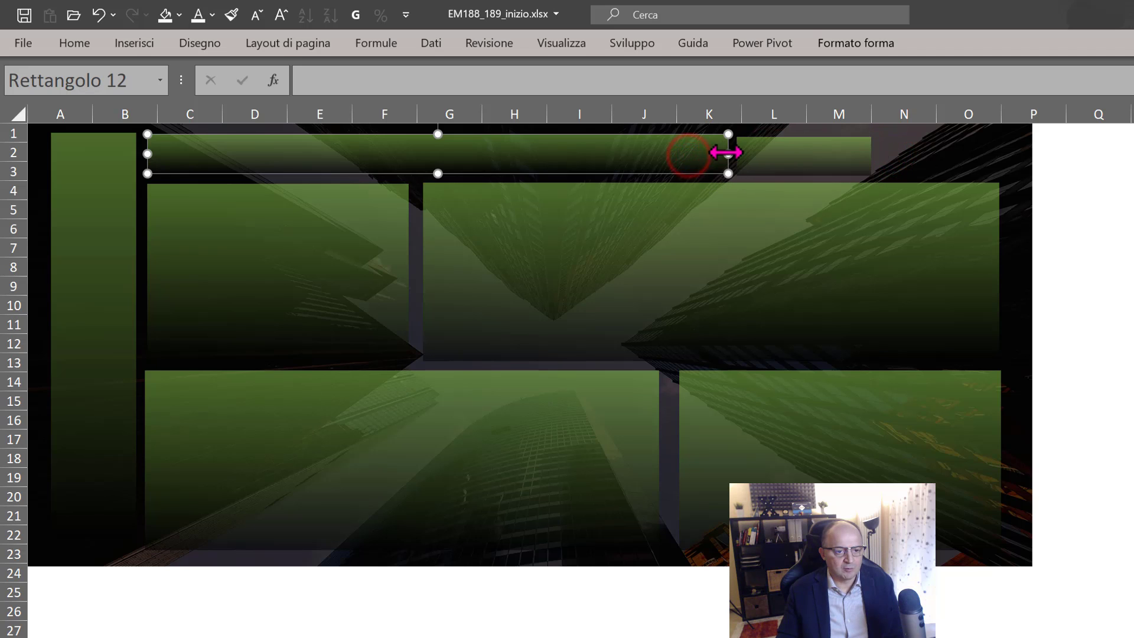
mouse_move(727, 153)
left_mouse_down()
mouse_move(667, 154)
mouse_move(720, 152)
left_mouse_up()
mouse_move(828, 155)
left_mouse_down()
mouse_move(793, 157)
mouse_move(849, 157)
left_mouse_up()
mouse_move(763, 152)
left_mouse_down()
mouse_move(748, 152)
mouse_move(921, 154)
left_mouse_up()
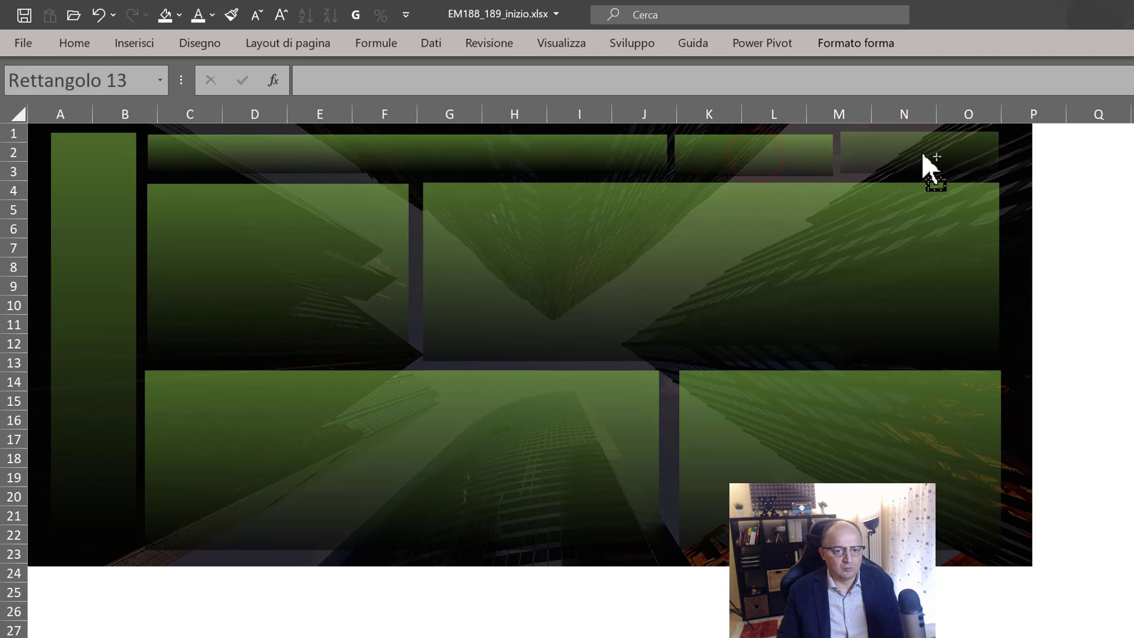
Place a third bar at the top right, removing an accidental extra copy
left_click(913, 151)
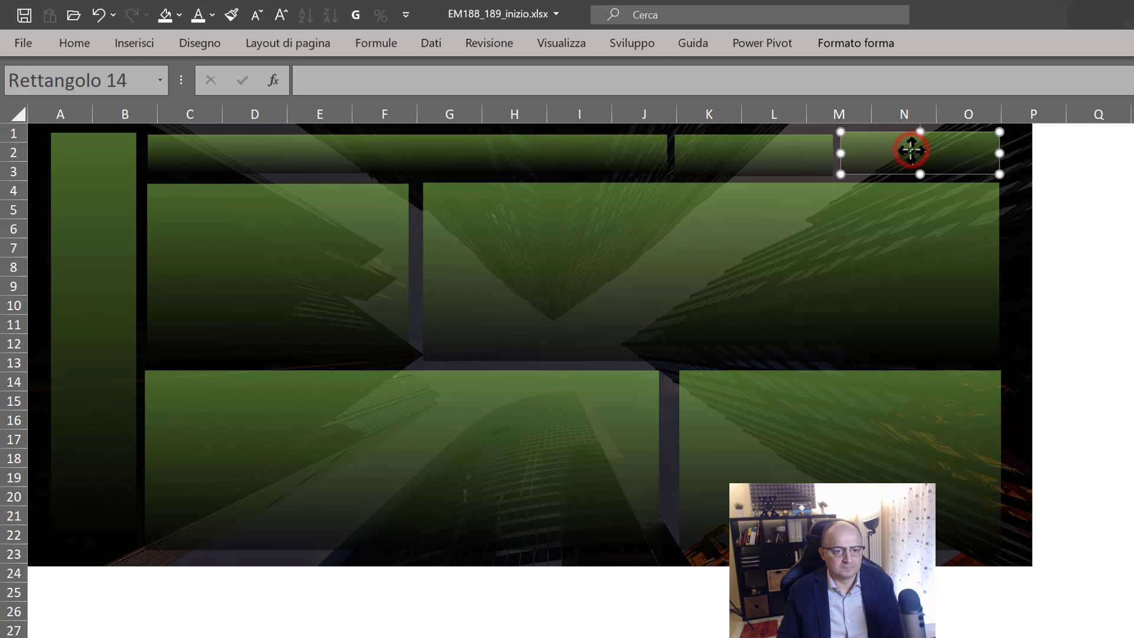
left_click_drag(912, 151, 913, 164)
left_click(1022, 201)
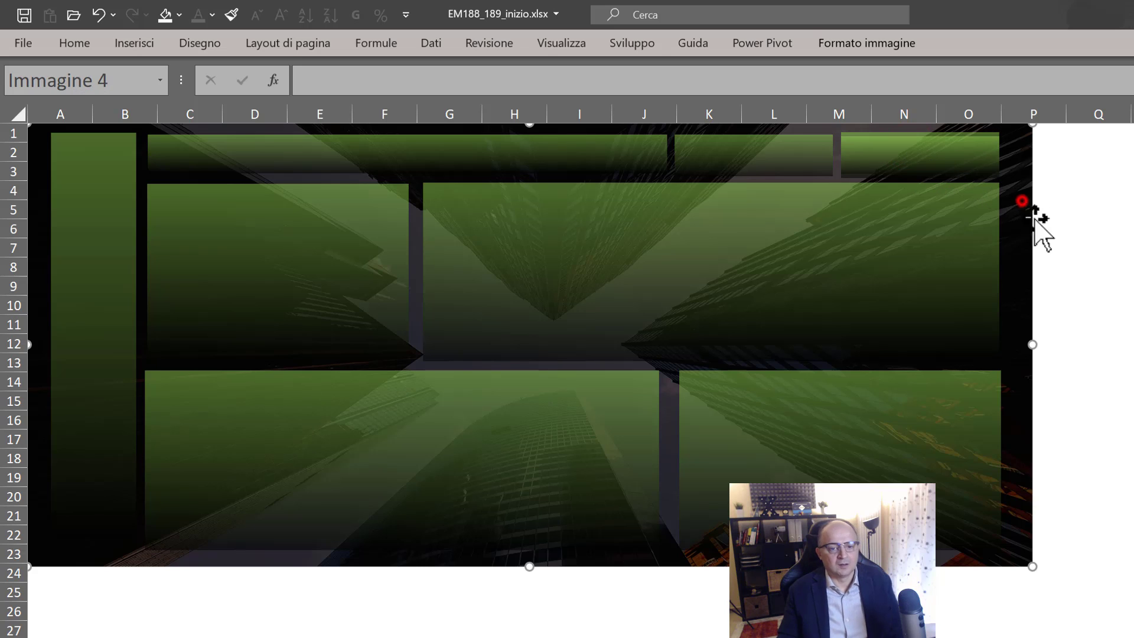
left_click(992, 160)
key("ctrl+z")
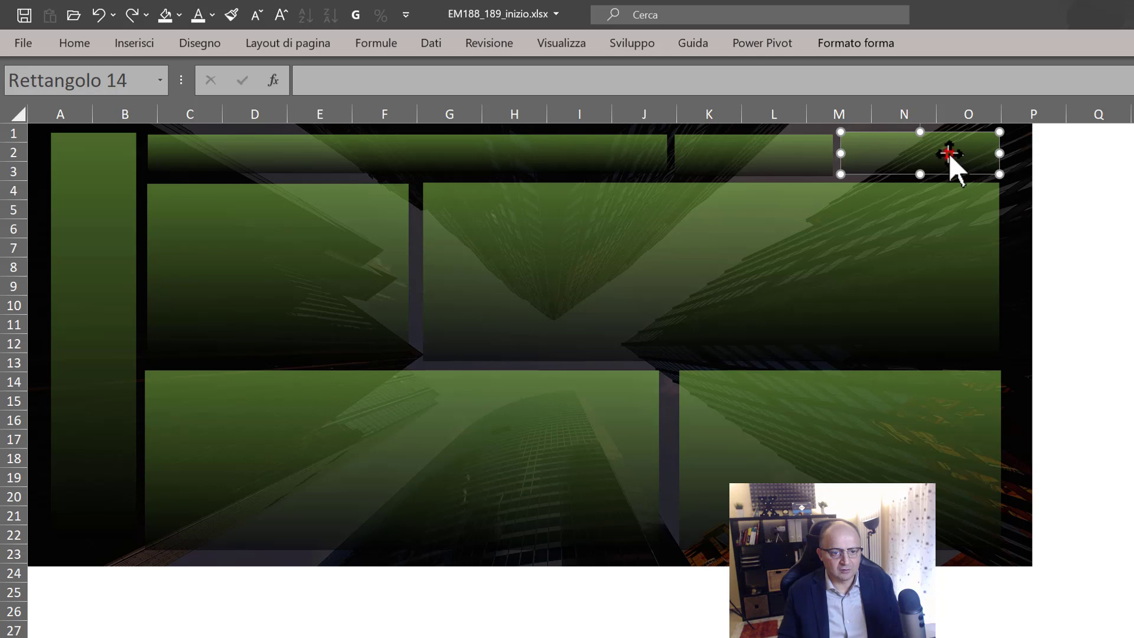
left_click_drag(949, 154, 948, 155)
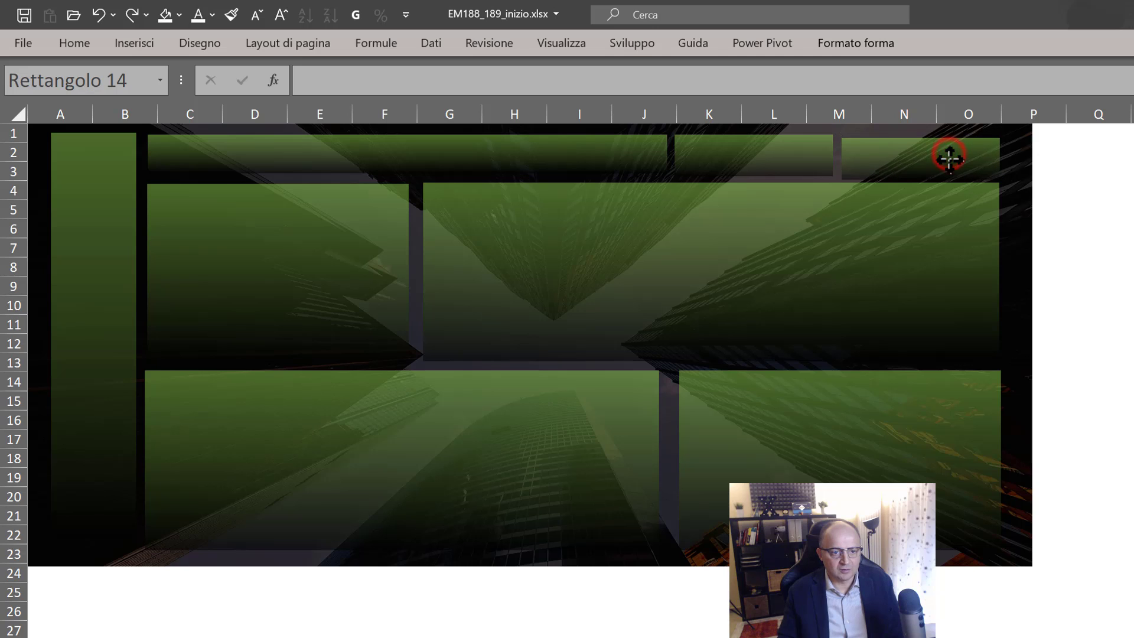
left_click(1022, 203)
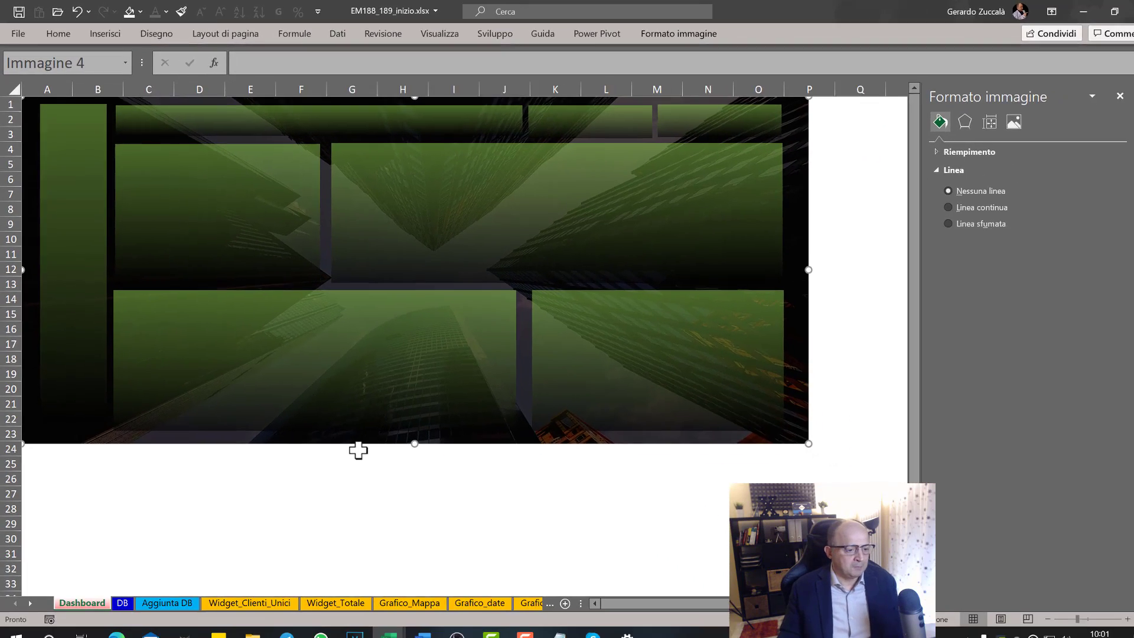
Try an alignment on the three bars, then undo it when they shift up
left_click(440, 122)
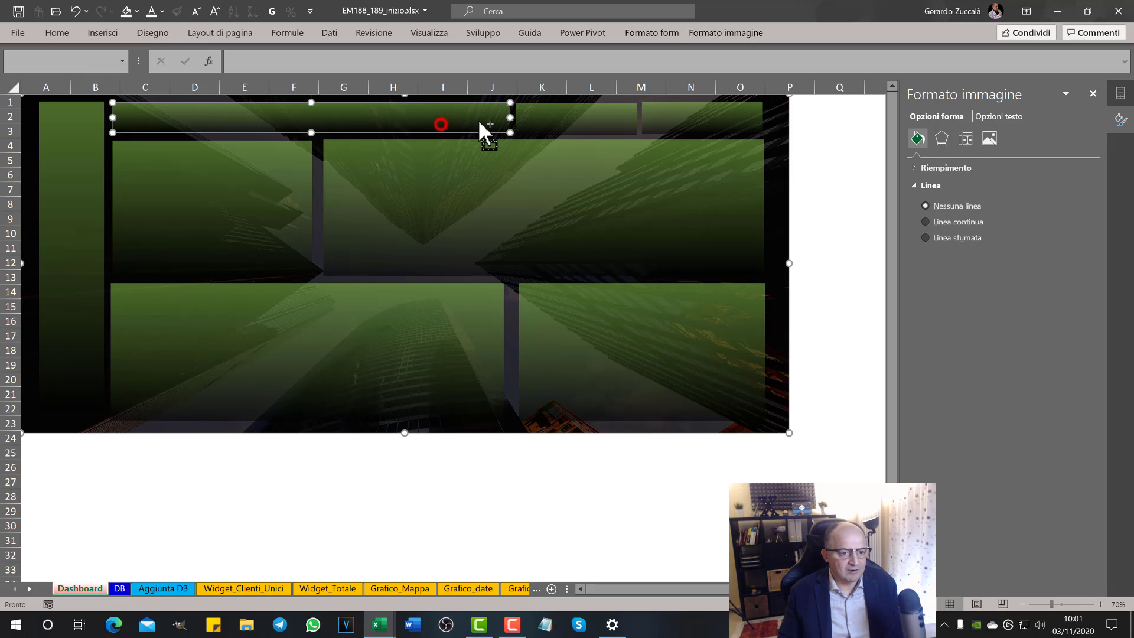
left_click(550, 117, "shift")
left_click(667, 112, "shift")
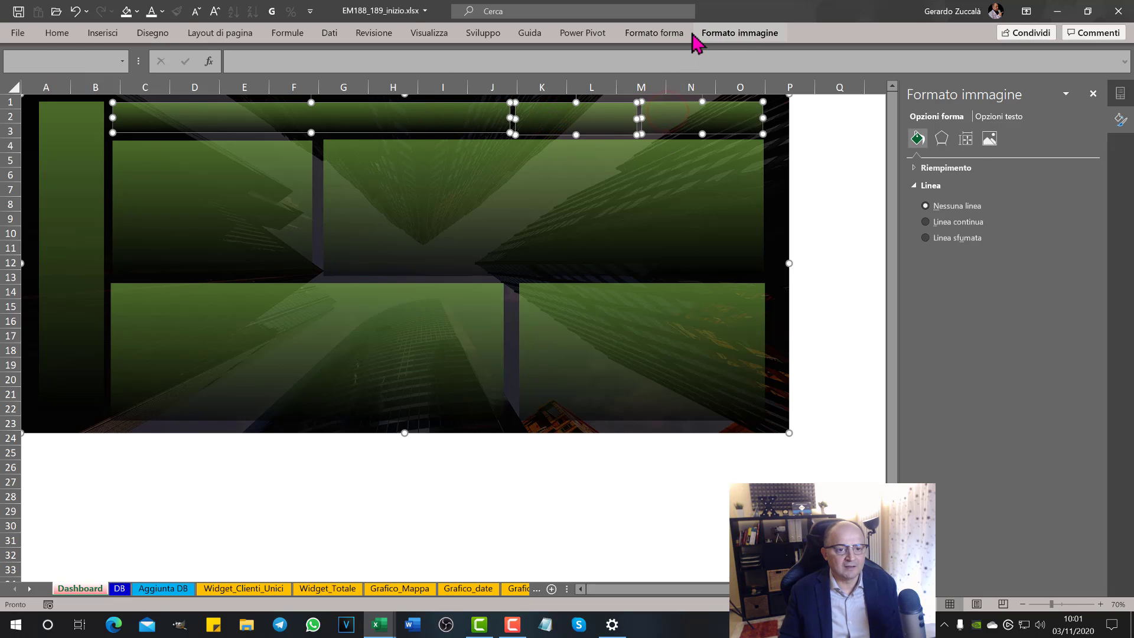
left_click(661, 37)
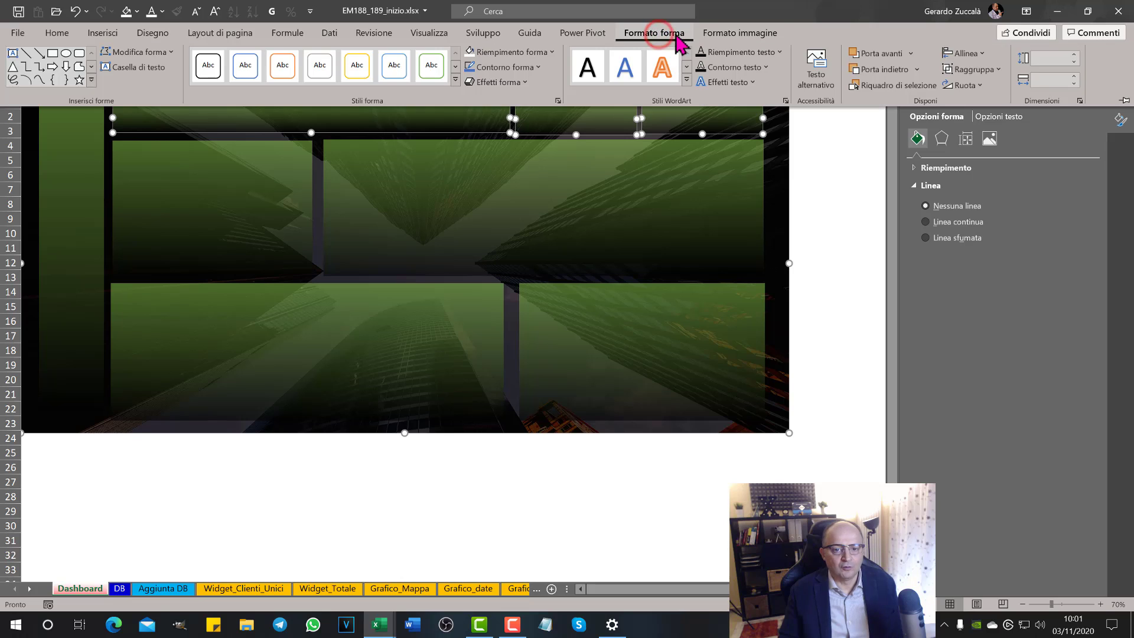
left_click(977, 59)
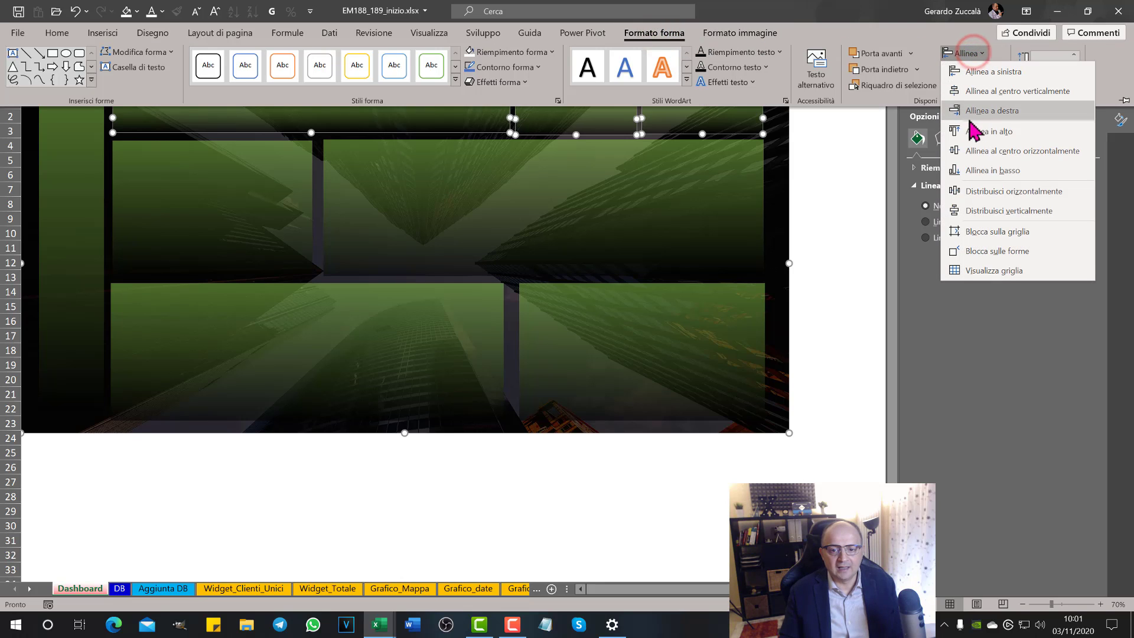
left_click(977, 142)
left_click(783, 178)
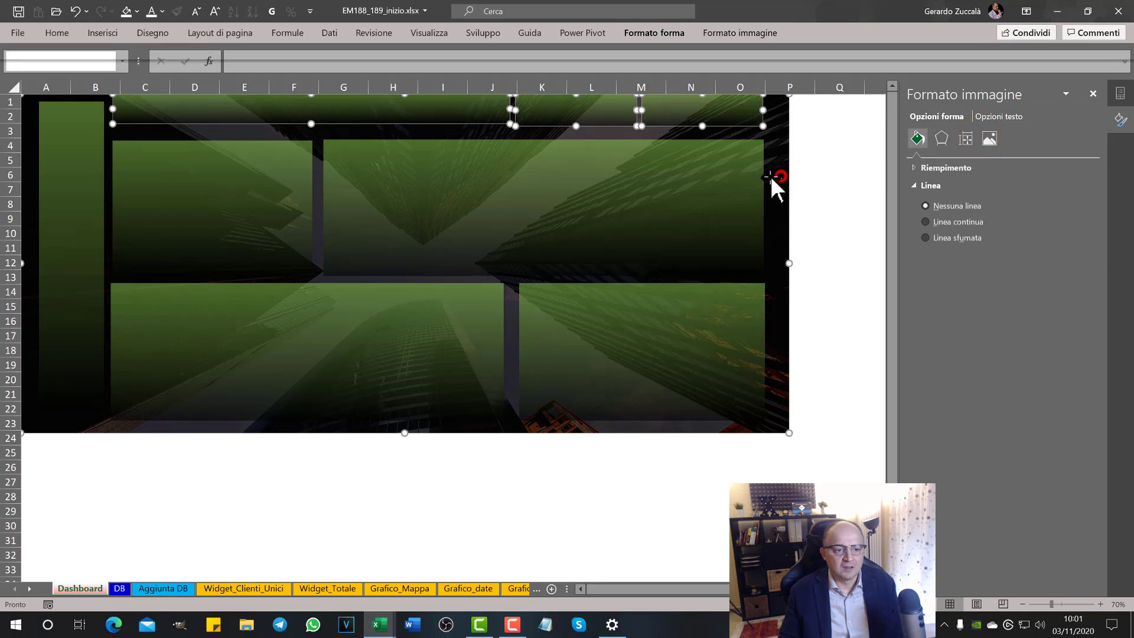
left_click(838, 189)
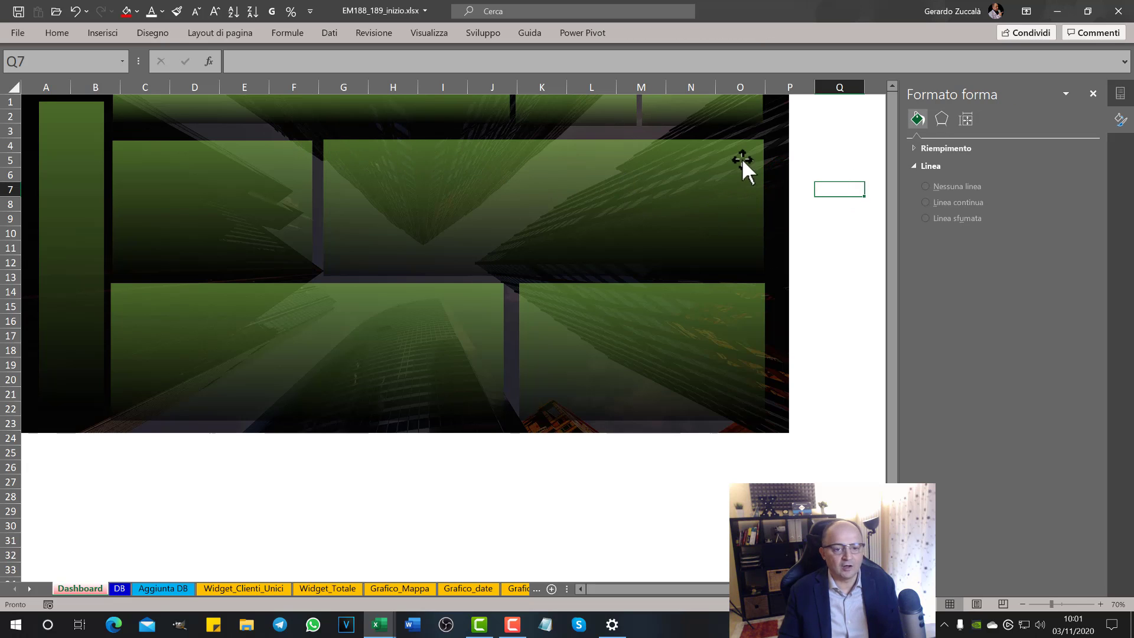
key("ctrl+z")
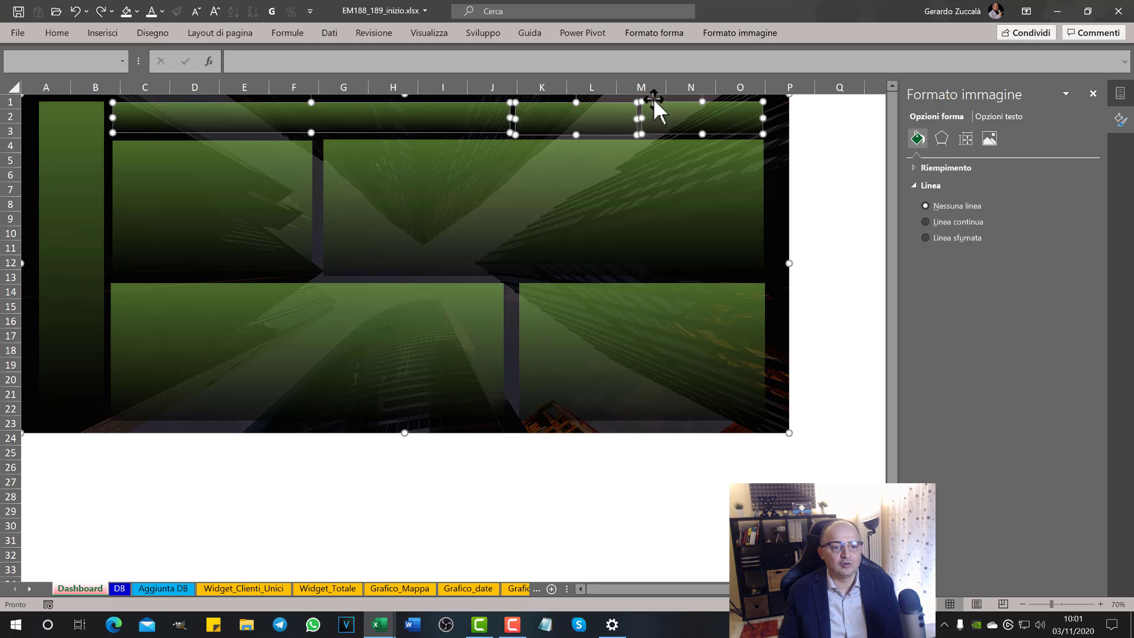
left_click(856, 168)
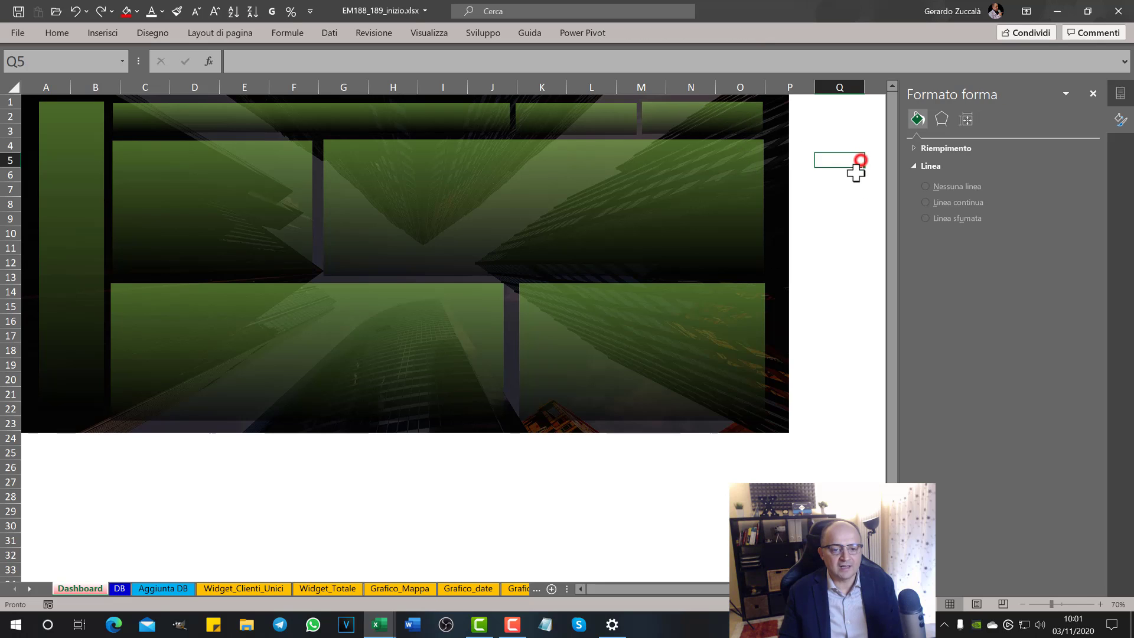
Select all three top bars and apply Allinea in alto
left_click(704, 121)
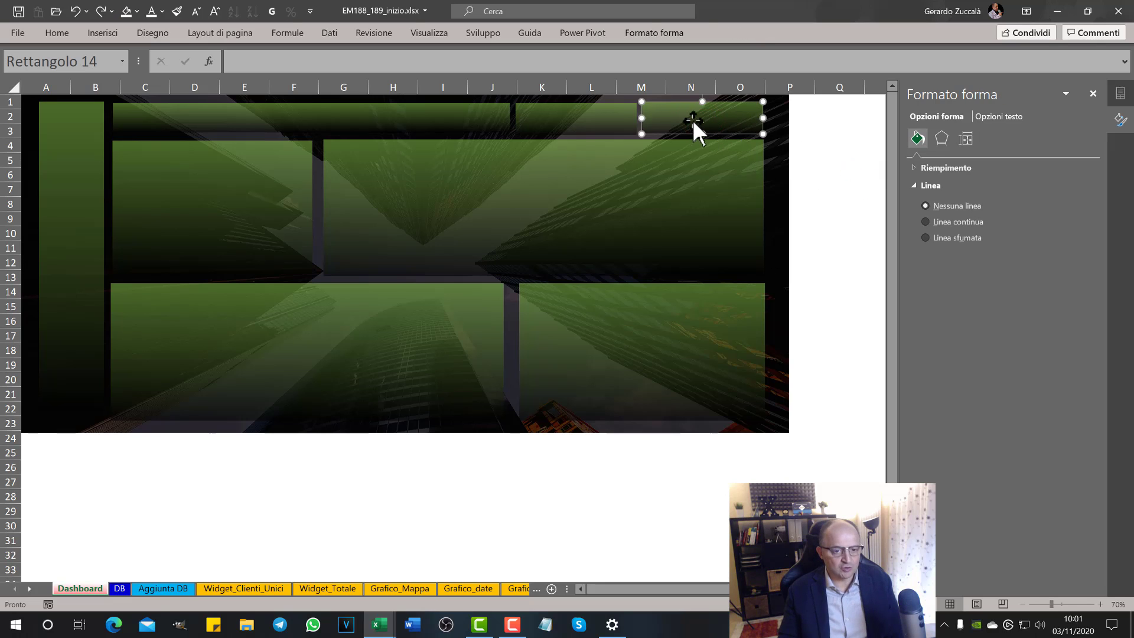
left_click(597, 110, "shift")
left_click(479, 114, "shift")
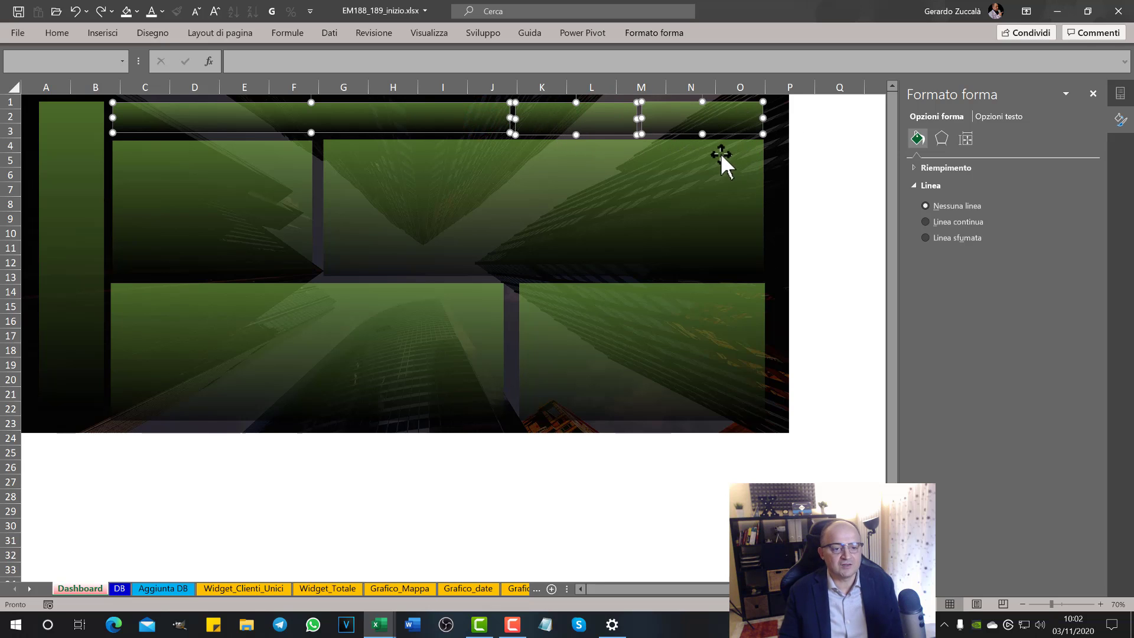
left_click(659, 34)
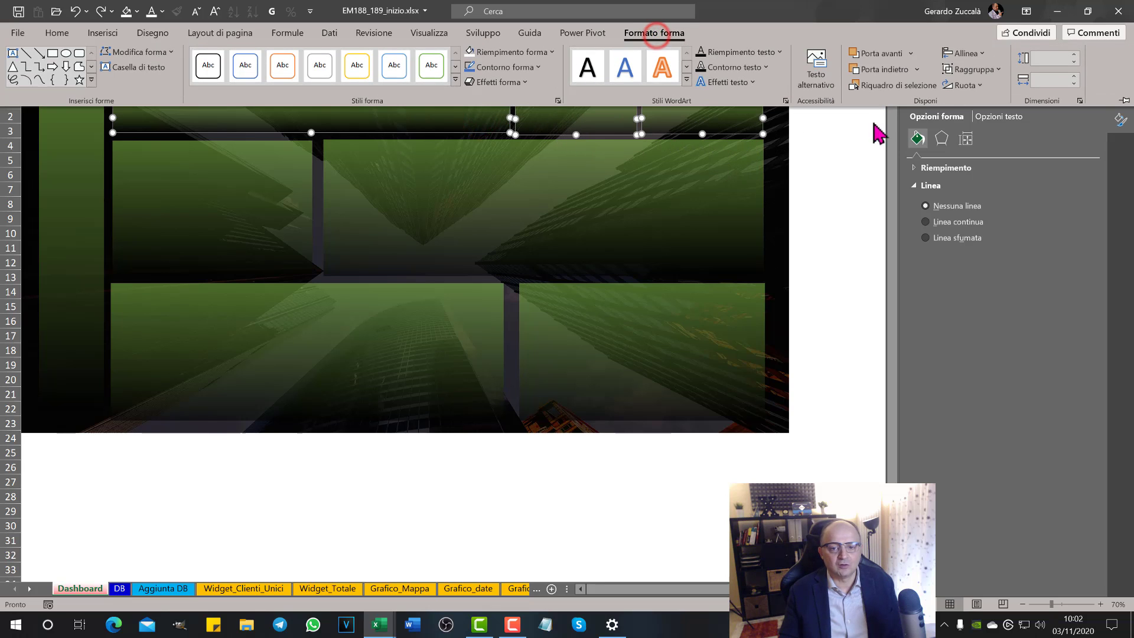
left_click(969, 52)
left_click(973, 131)
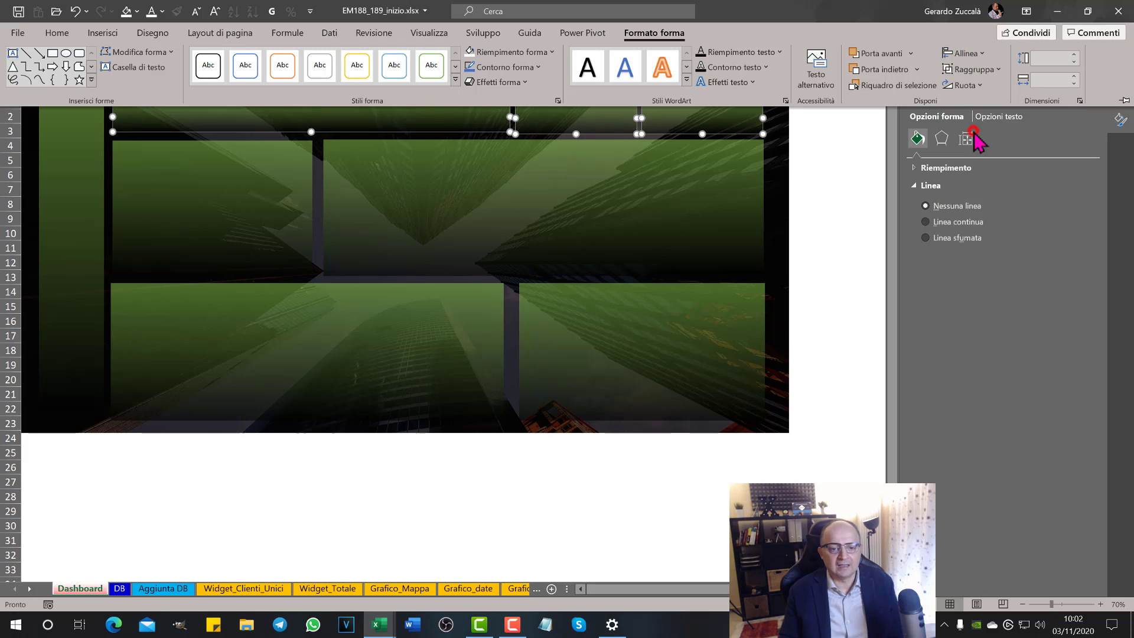
left_click(854, 174)
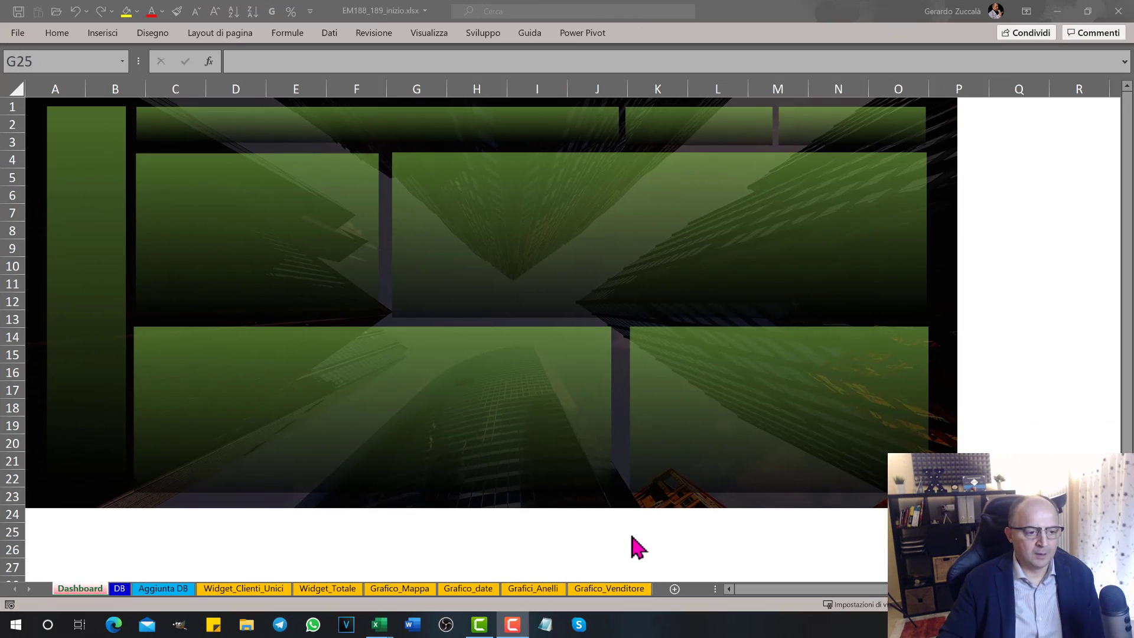
Insert a rounded rectangle in the upper-left panel with fully rounded ends
left_click(489, 533)
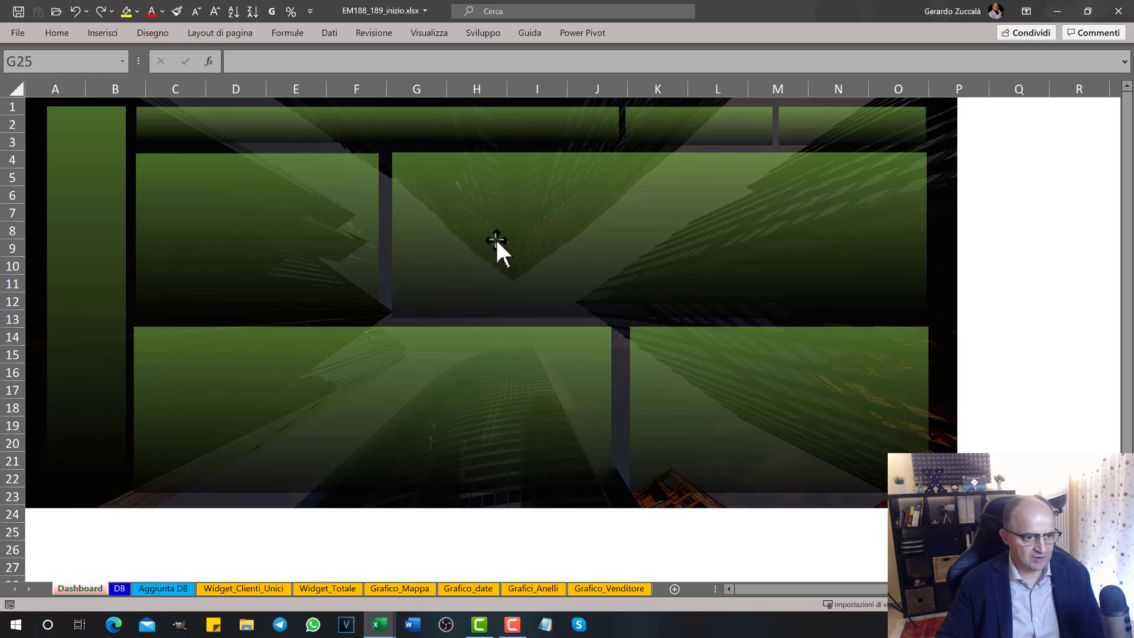
left_click(103, 33)
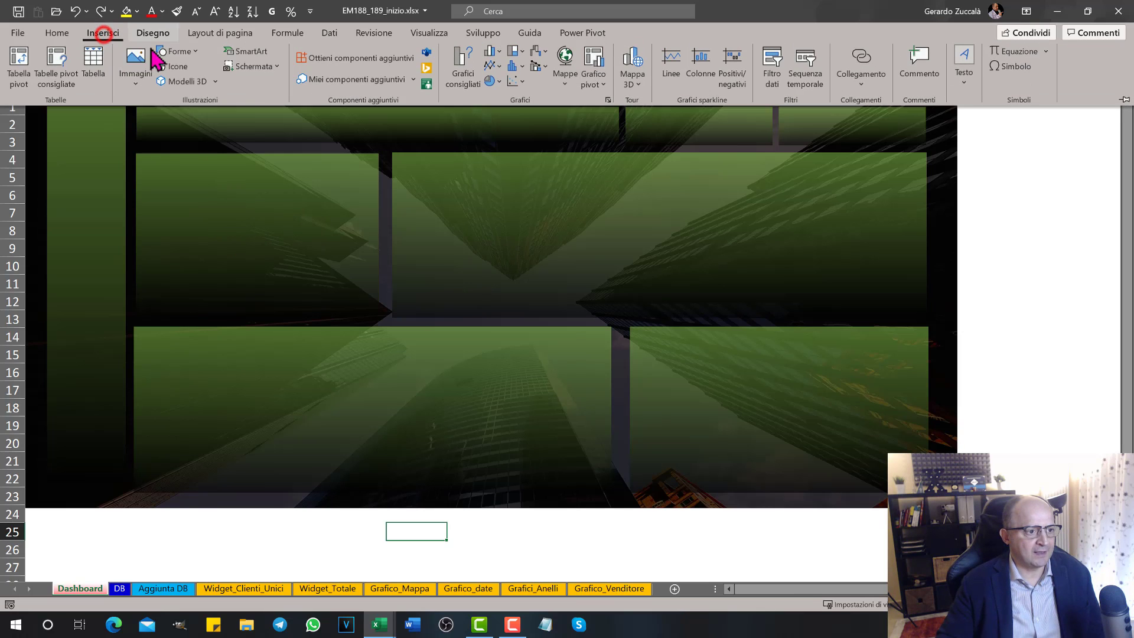
left_click(178, 52)
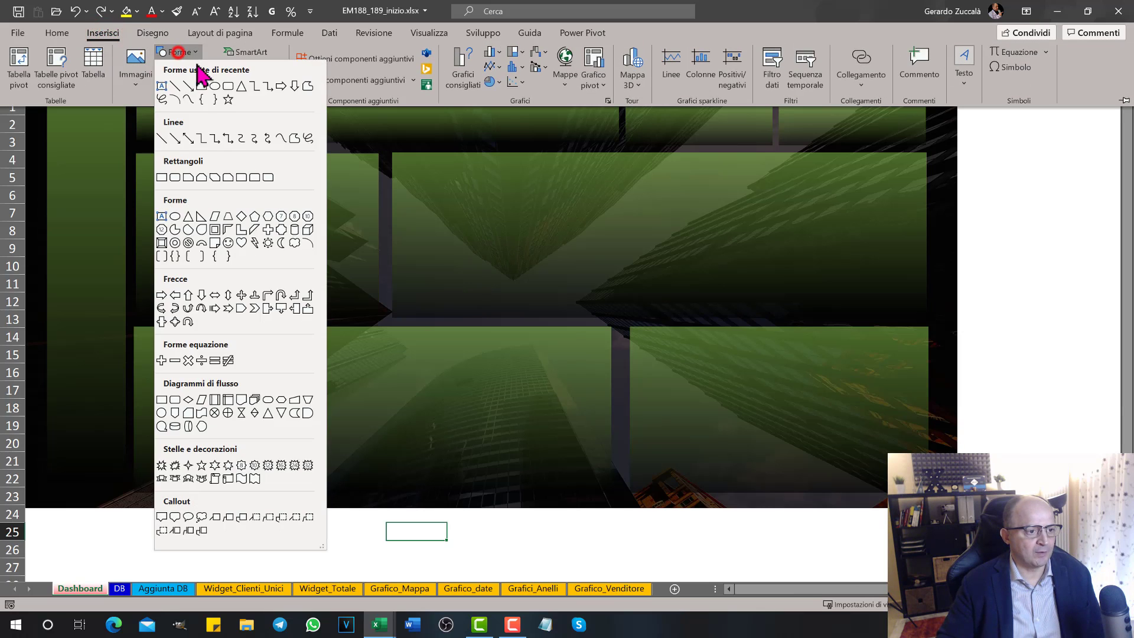
left_click(228, 87)
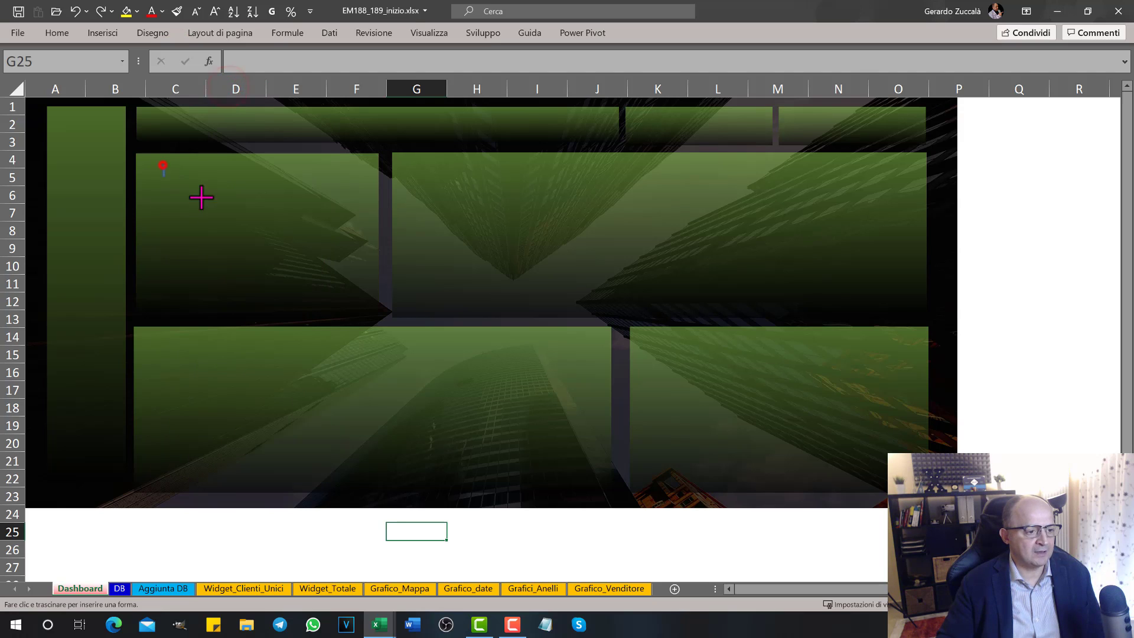
left_click_drag(201, 198, 305, 203)
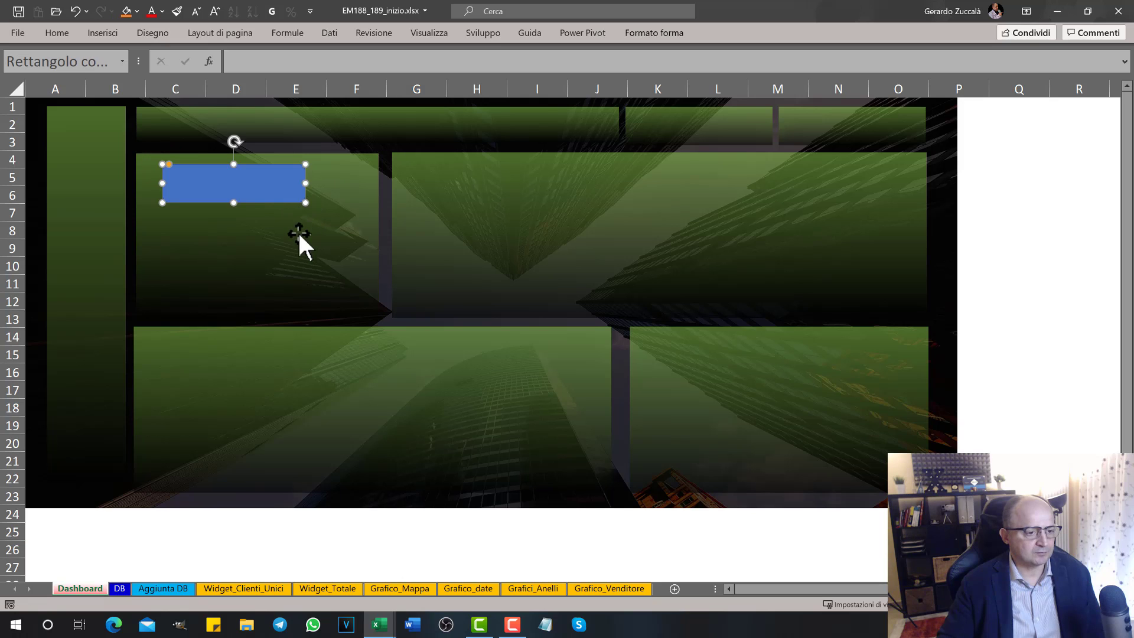
left_click(236, 194)
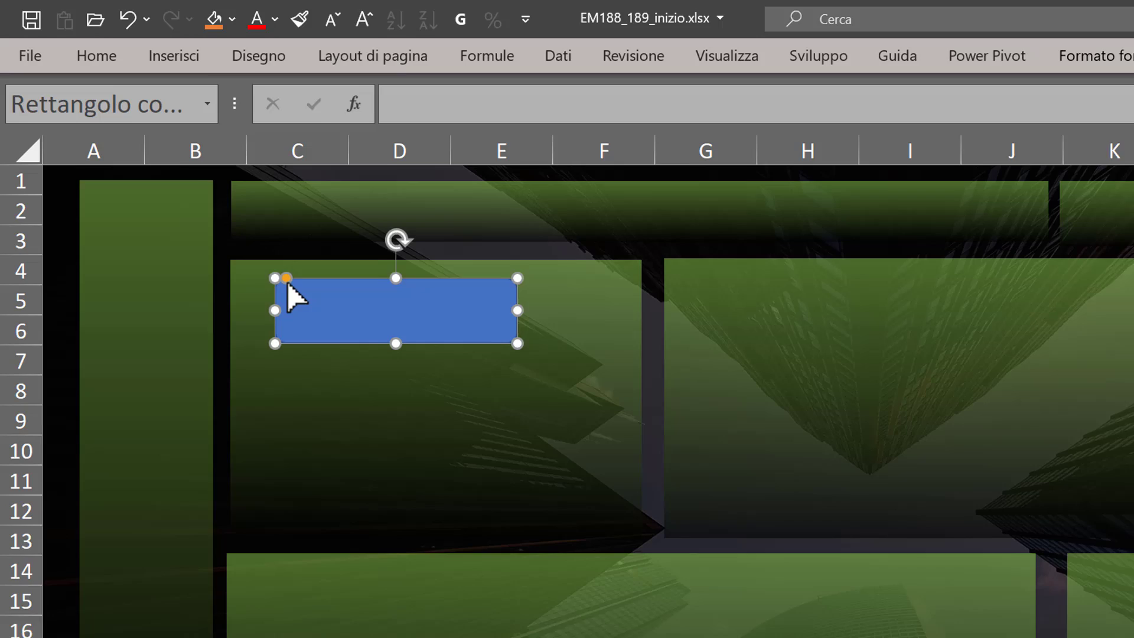
left_click_drag(169, 165, 191, 185)
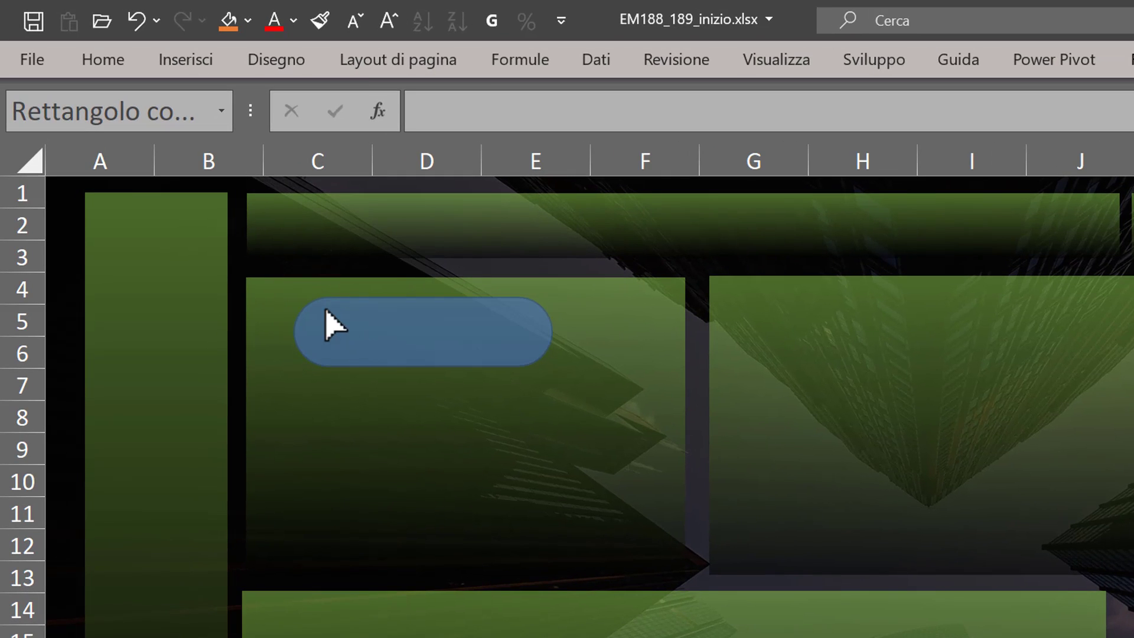
Resize the rounded shape into a thin bar at C4–E5
left_click(407, 349)
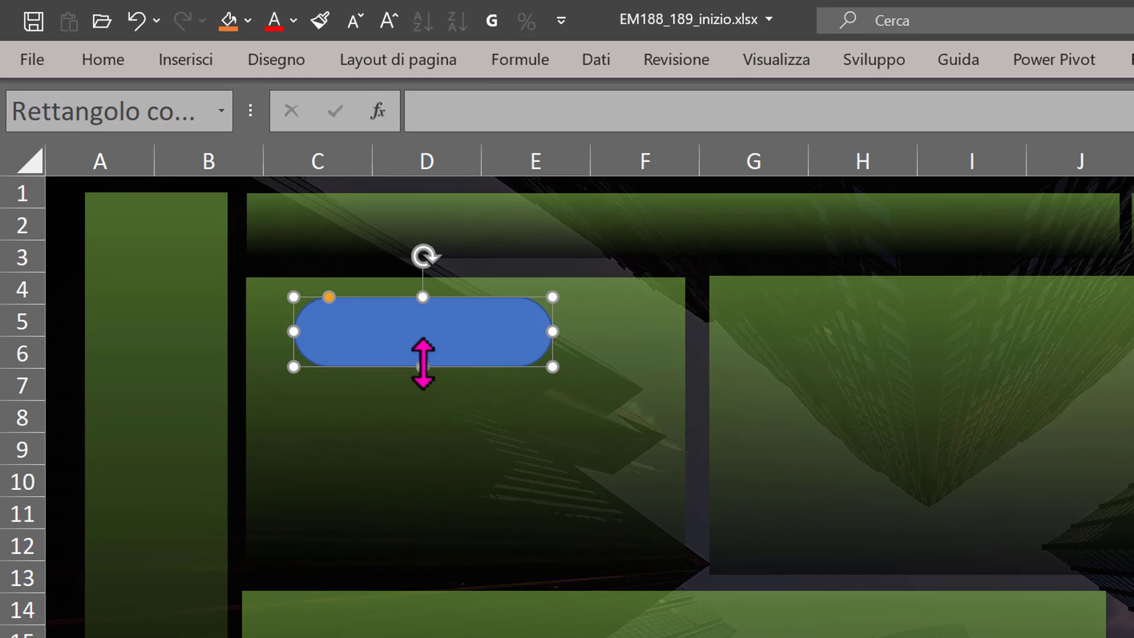
mouse_move(422, 366)
left_mouse_down()
mouse_move(422, 333)
mouse_move(350, 291)
left_mouse_up()
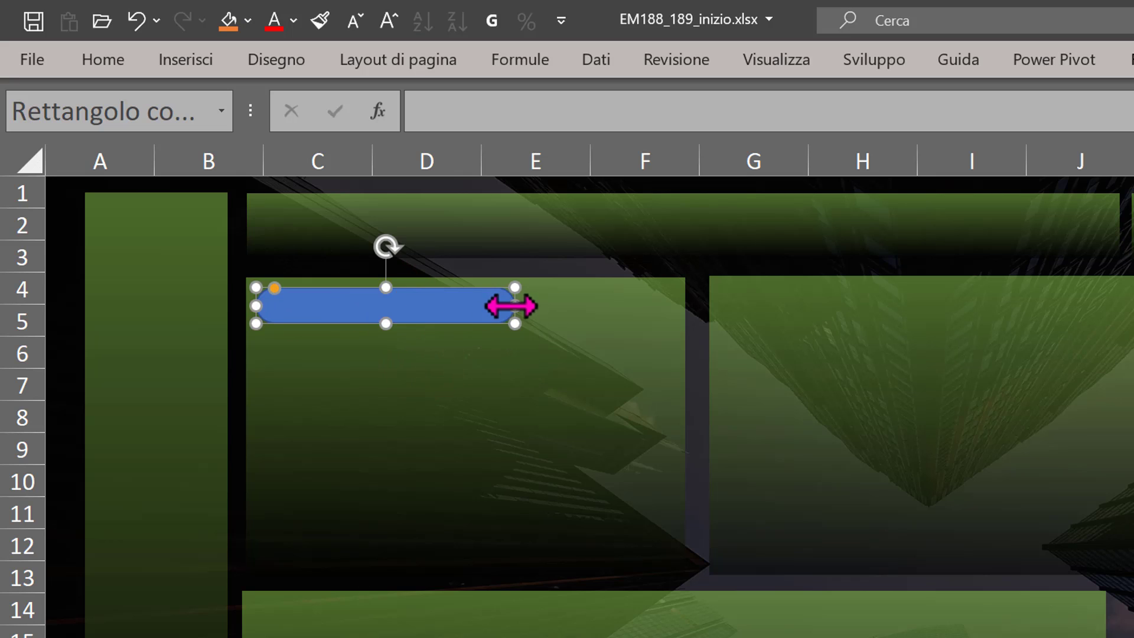
left_click_drag(511, 306, 557, 305)
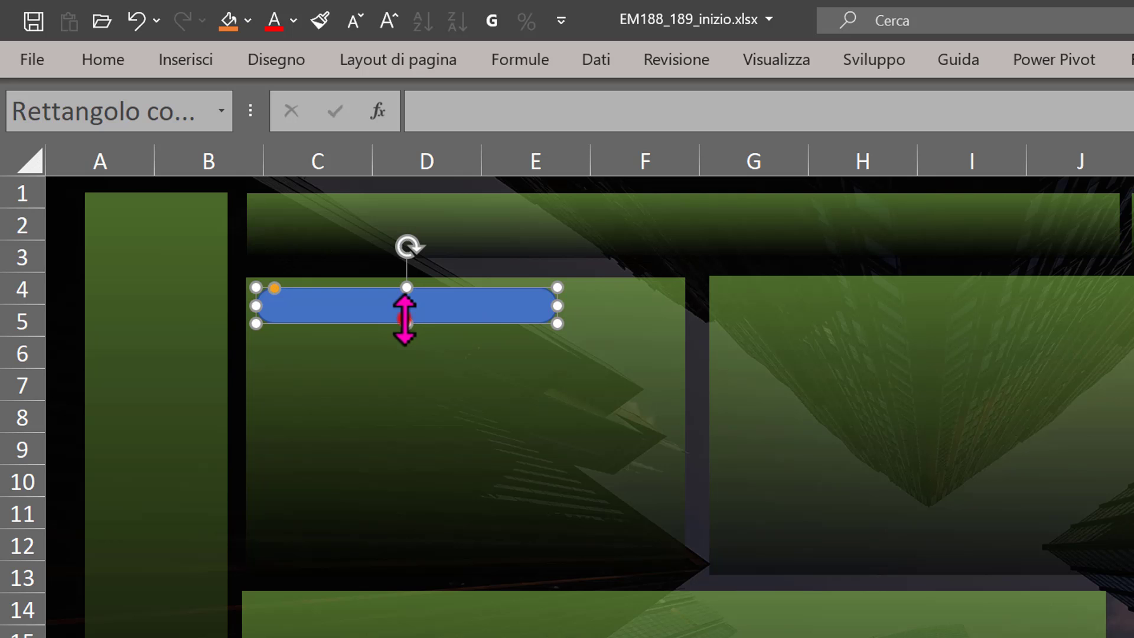
left_click_drag(372, 287, 379, 295)
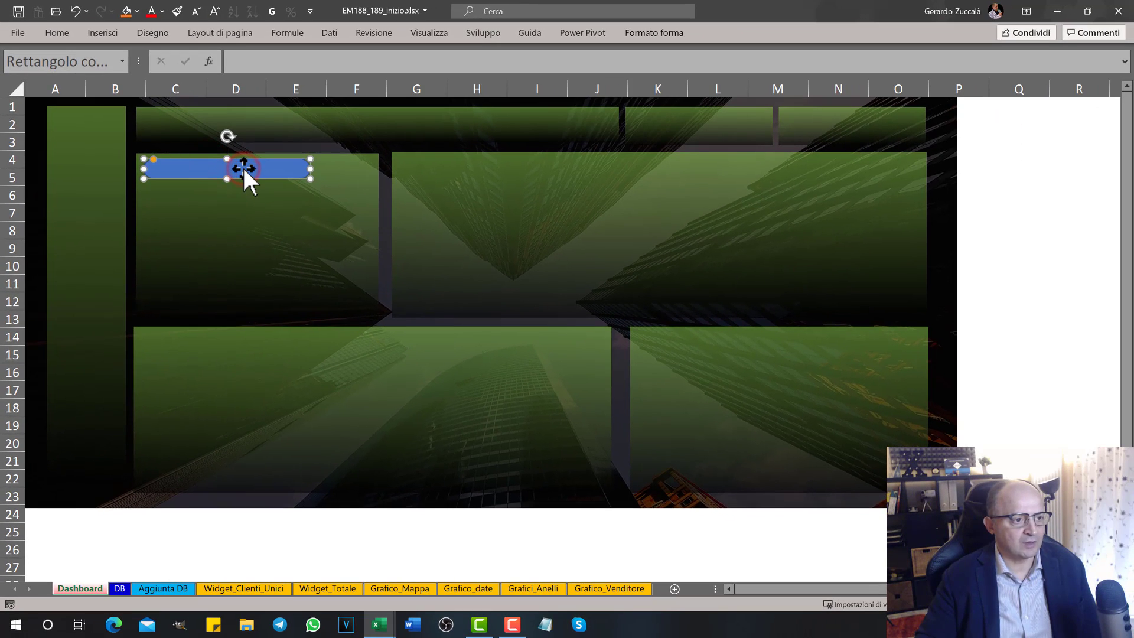
Give the pill bar a cream fill at 93% transparency in Formato forma
right_click(244, 170)
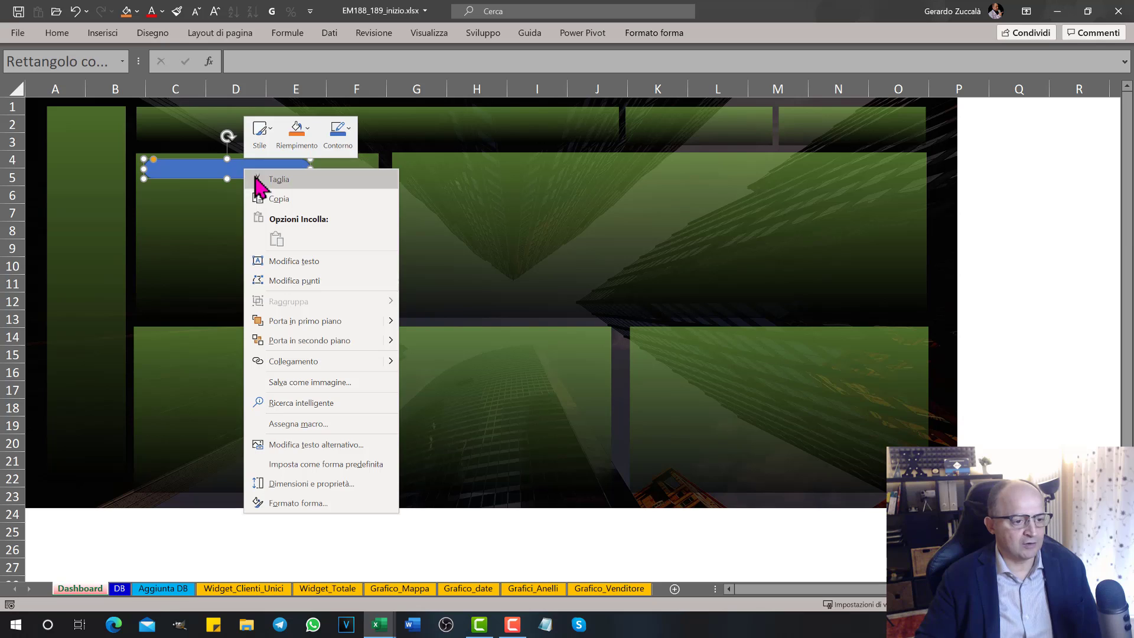
left_click(310, 506)
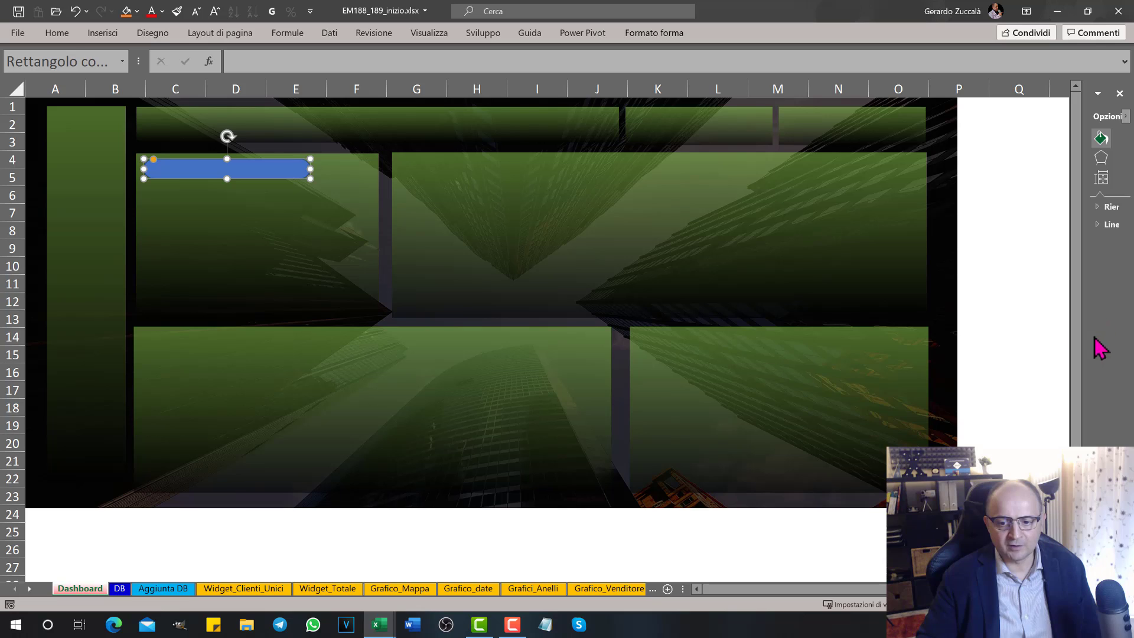
left_click_drag(1083, 334, 902, 334)
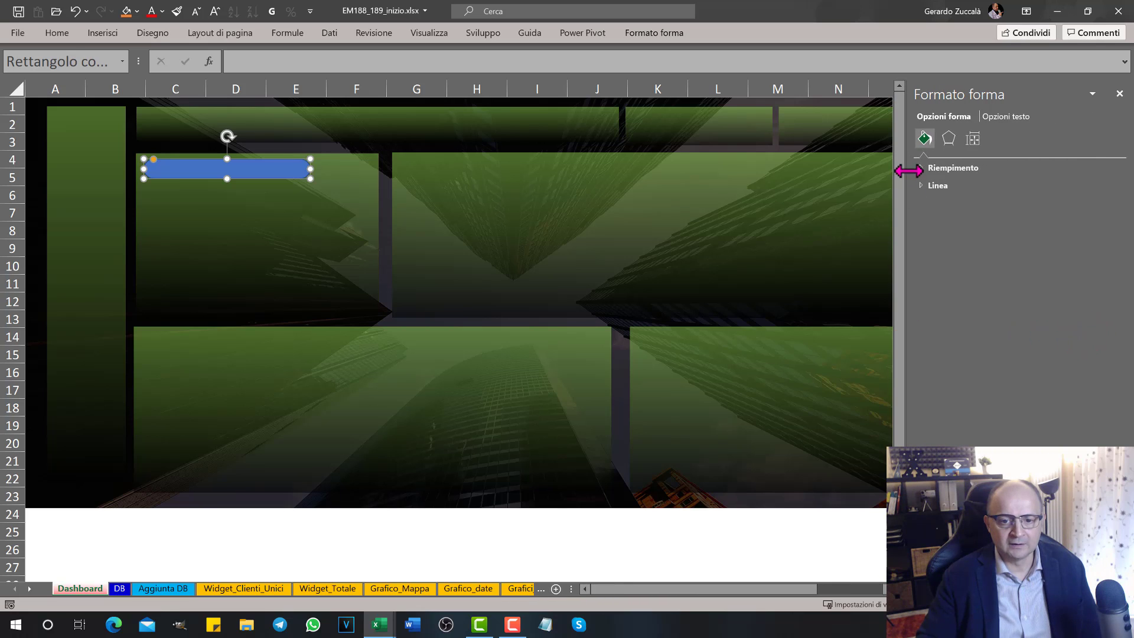
left_click(922, 168)
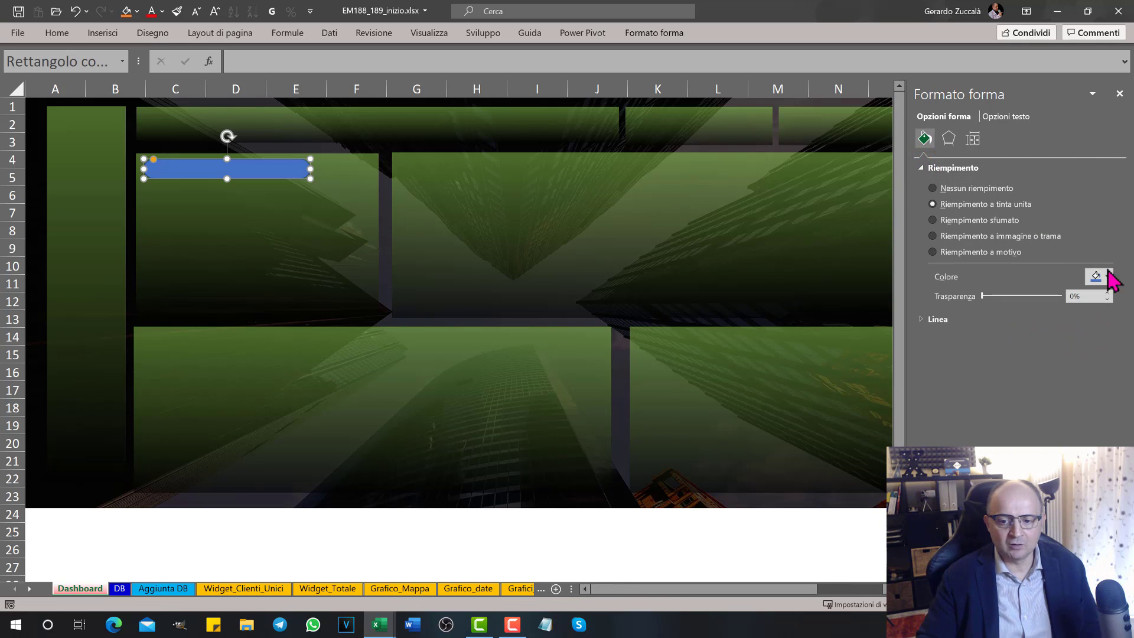
left_click(1108, 278)
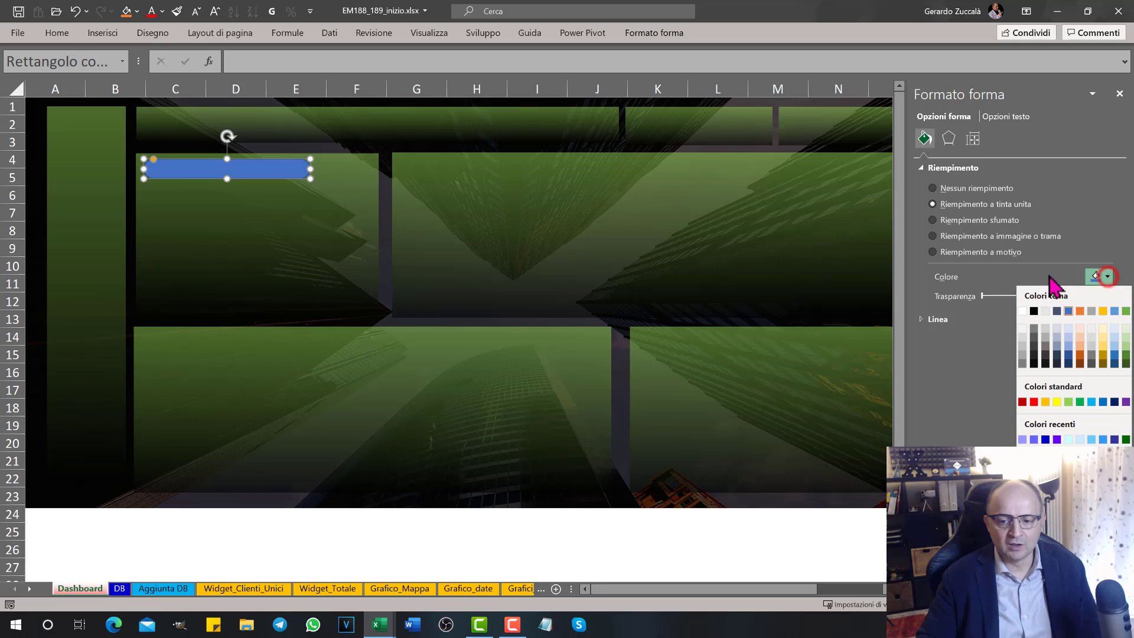
left_click(1102, 329)
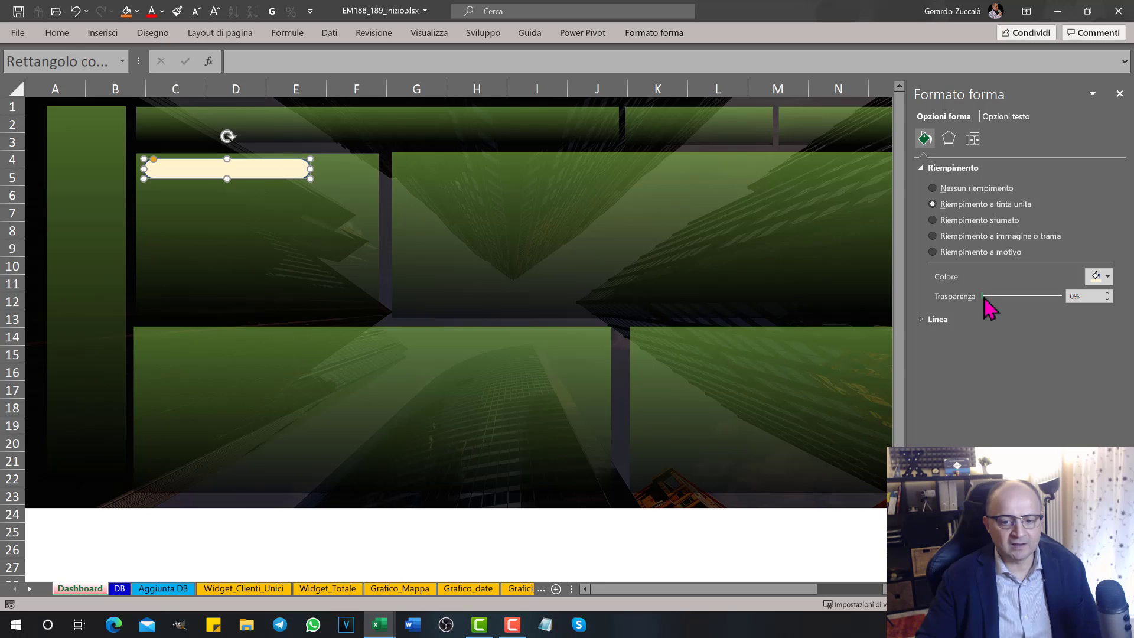
left_click_drag(984, 296, 1058, 295)
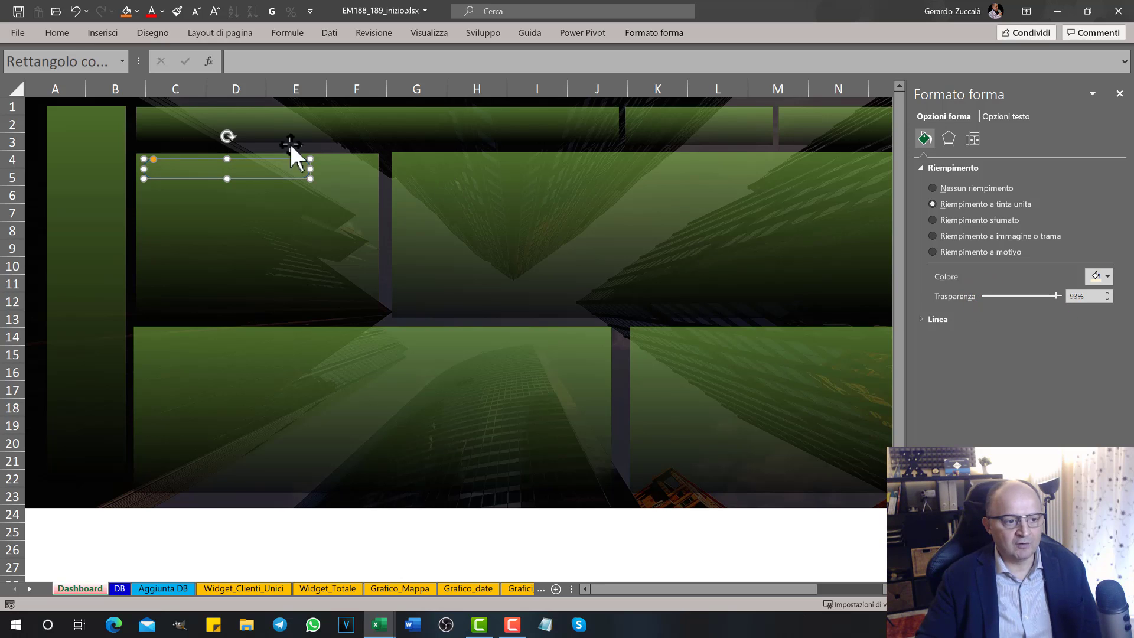
Set the bar's line to Nessuna linea and Ctrl-drag a copy into the next panel
left_click(927, 319)
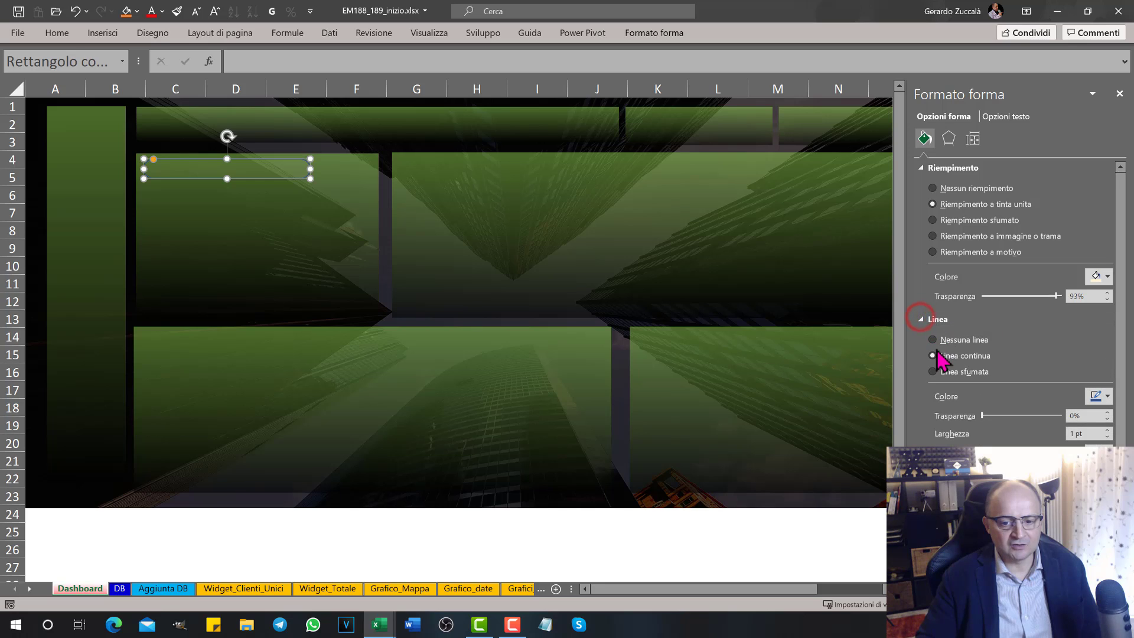
left_click(932, 340)
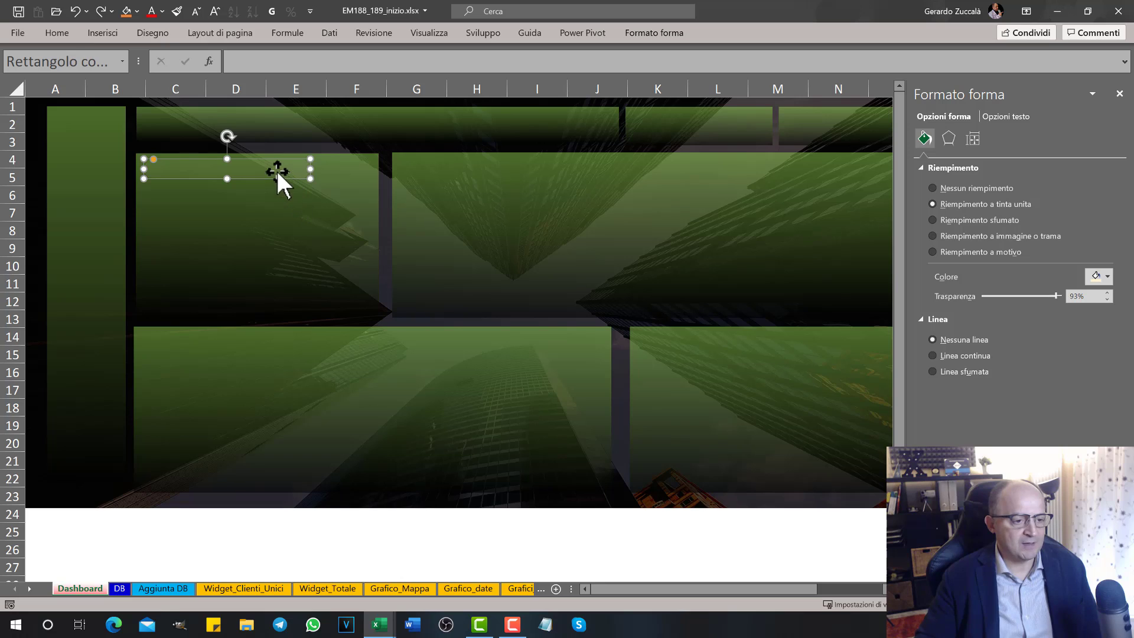
mouse_move(281, 174)
left_mouse_down()
mouse_move(543, 172)
mouse_move(253, 352)
mouse_move(494, 378)
mouse_move(777, 357)
left_mouse_up()
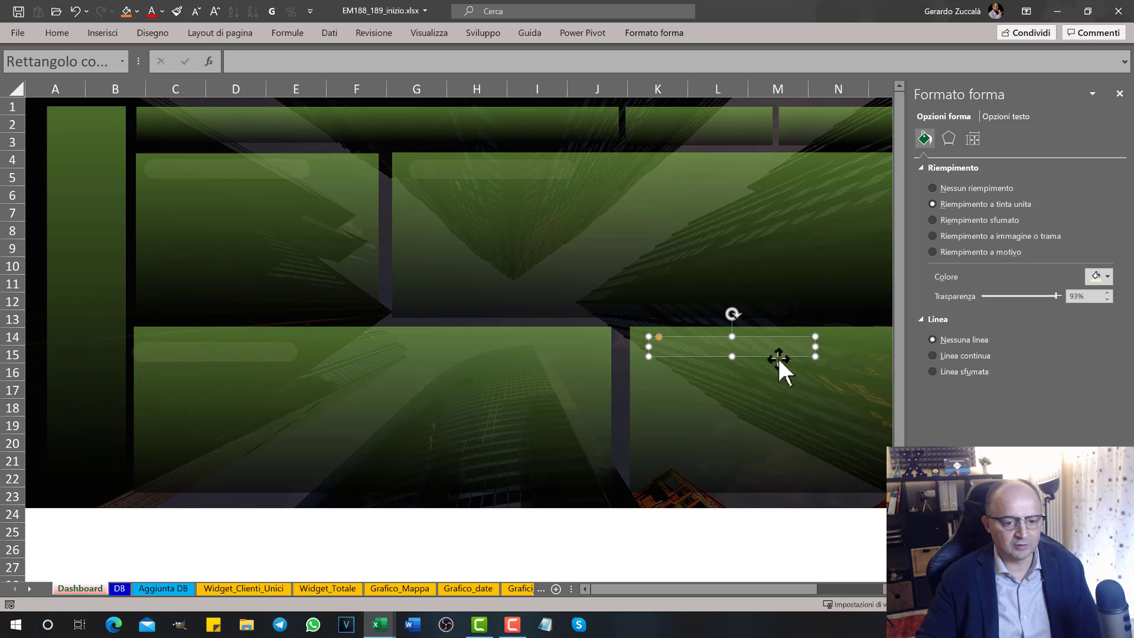
Position the copied pill bars at the tops of the lower-left and lower-right panels
left_click(638, 381)
left_click_drag(686, 347, 679, 339)
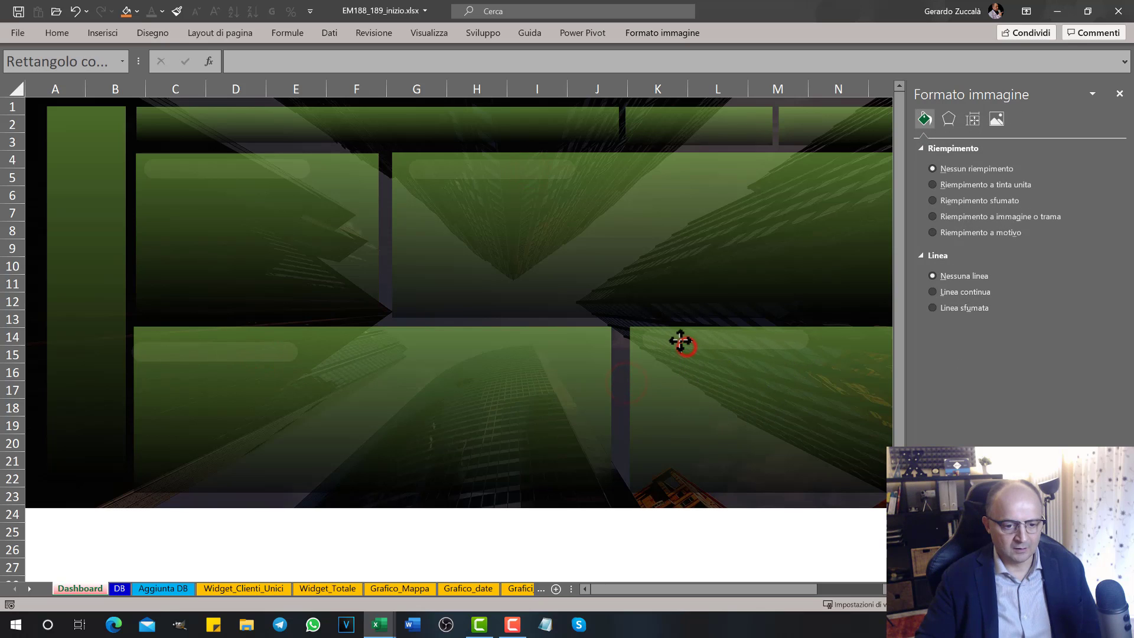
left_click_drag(274, 351, 287, 344)
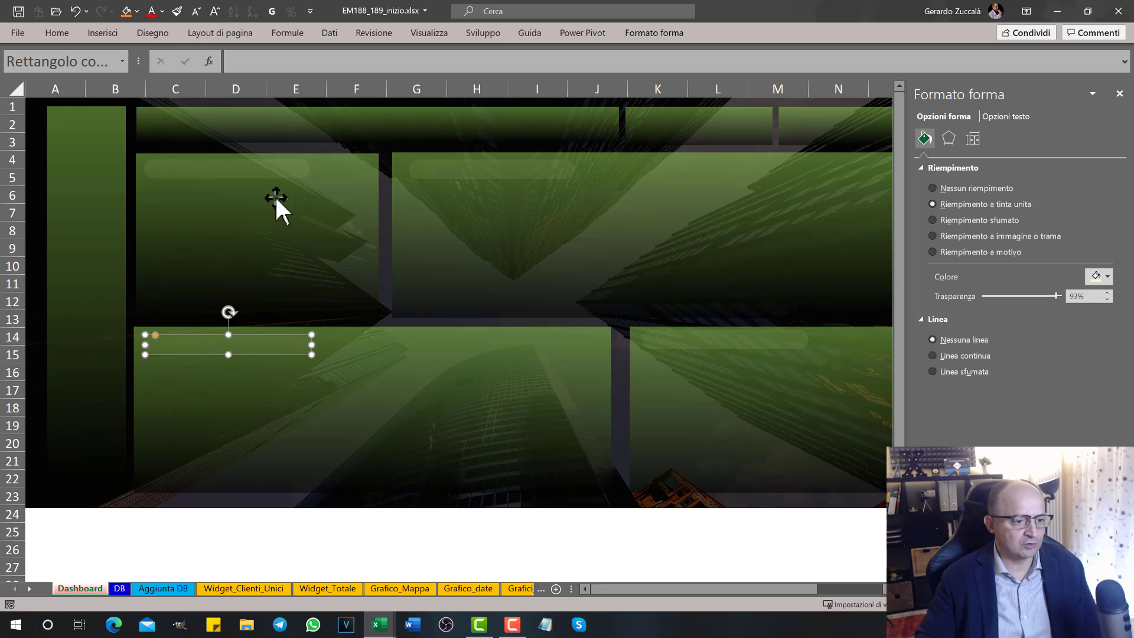
left_click(453, 173)
key("Escape")
key("alt+Tab")
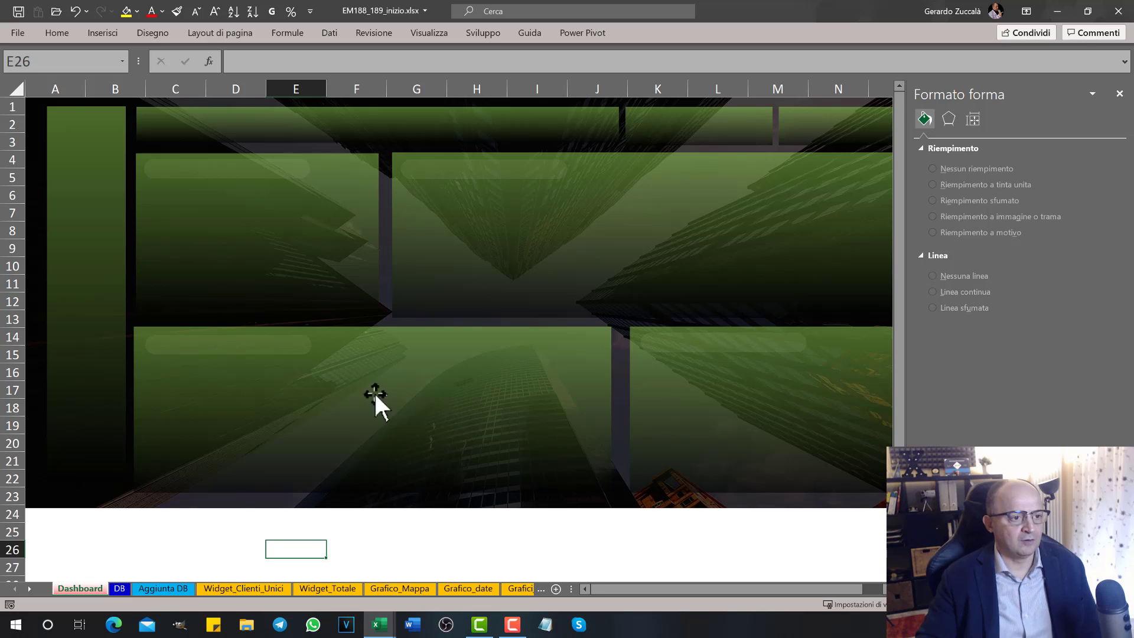
Insert the black customer people-search icon and place it in the top strip around K1–K3
left_click(104, 34)
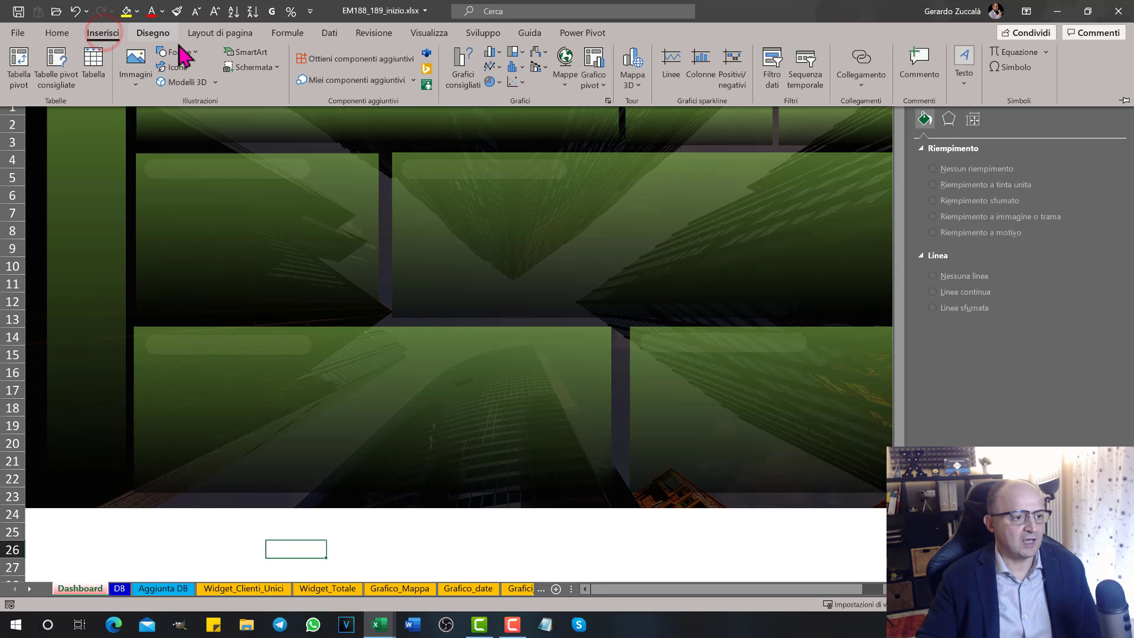
left_click(177, 67)
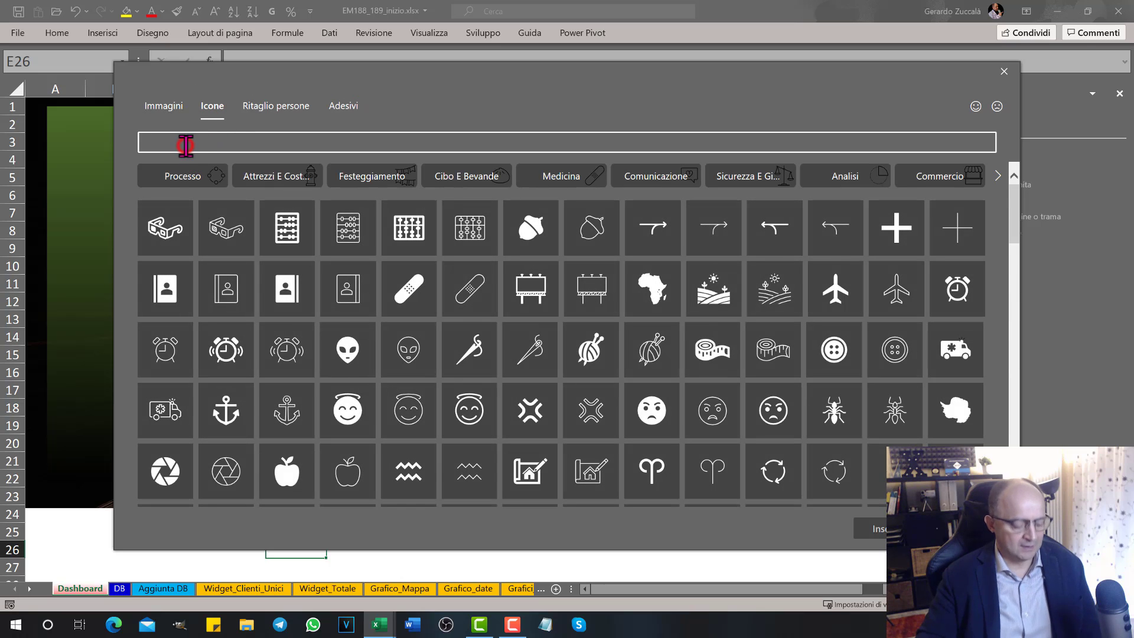
left_click(185, 144)
type("t")
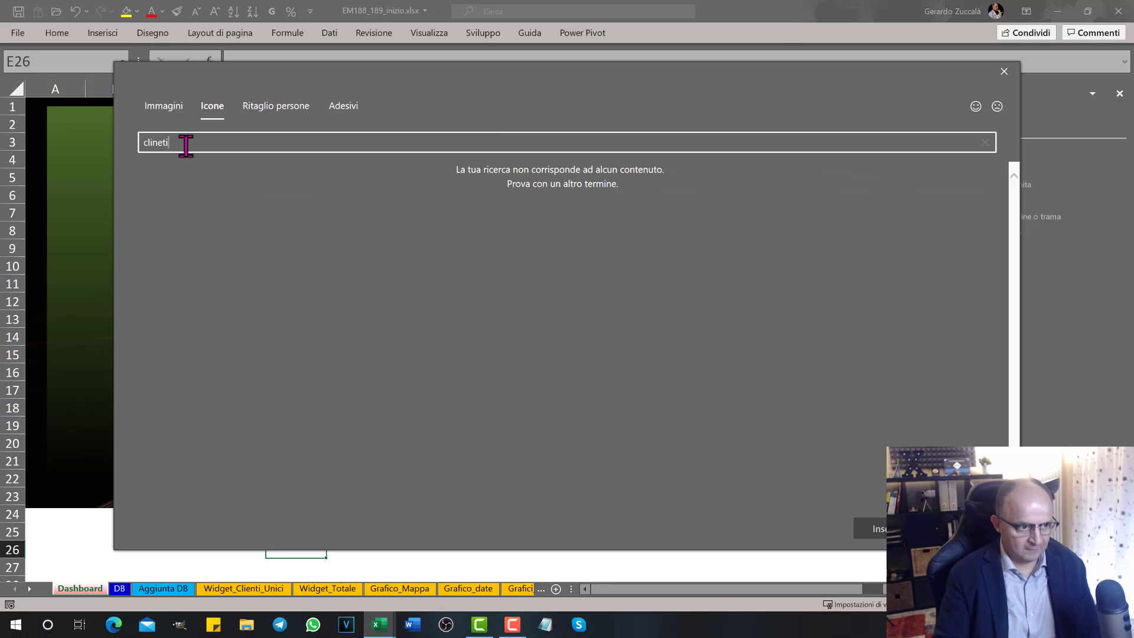
type("i")
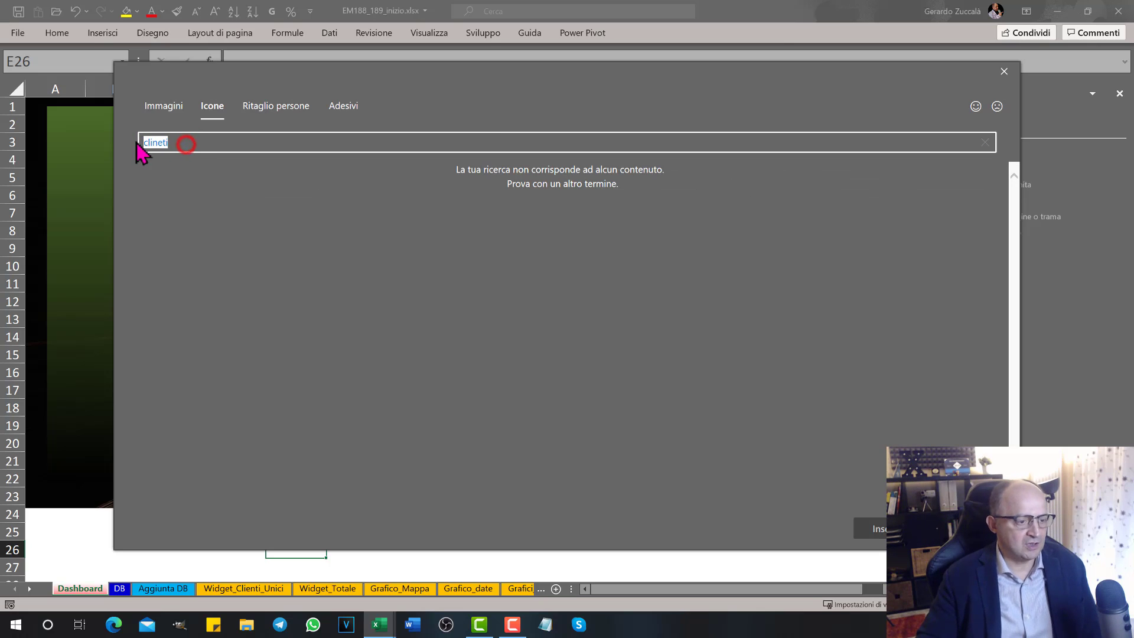
type("cli")
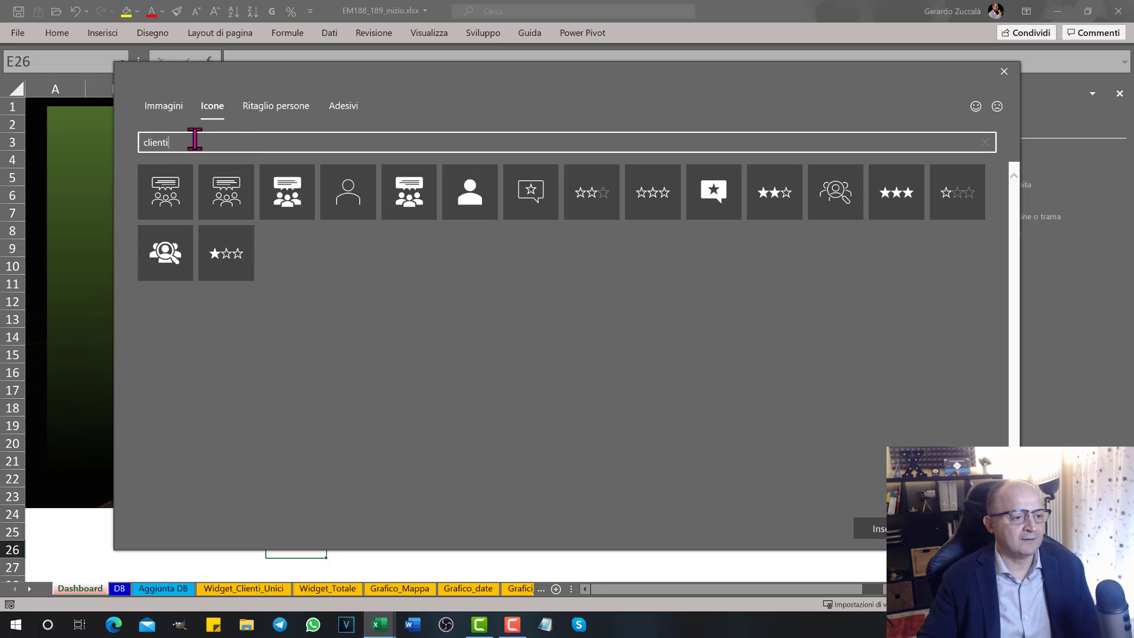
mouse_move(166, 253)
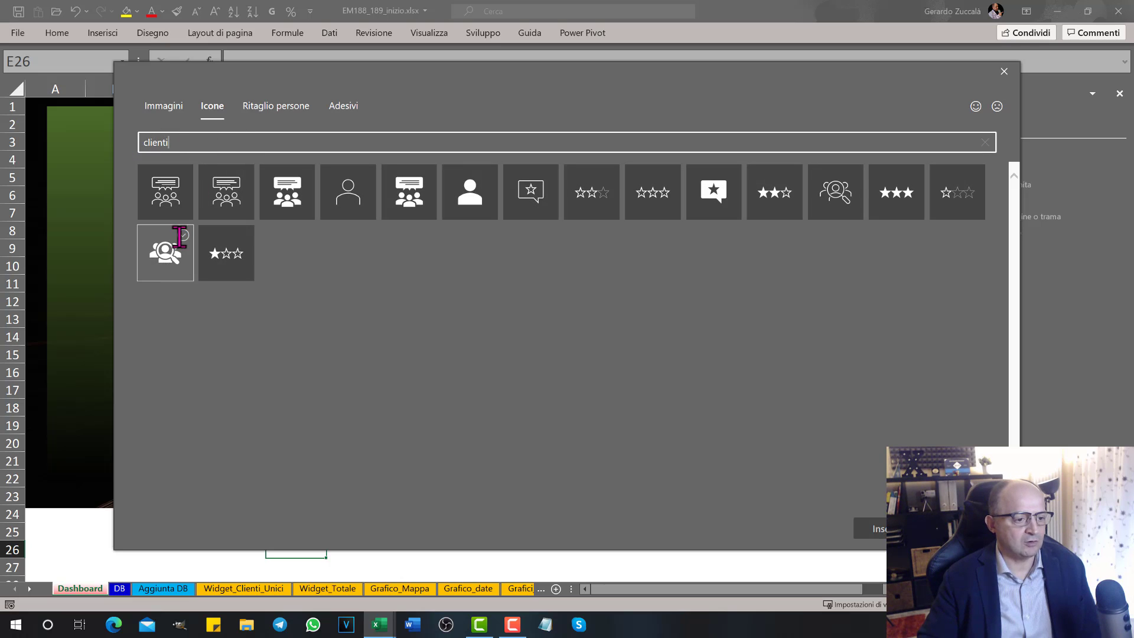
left_click(180, 236)
left_click(875, 532)
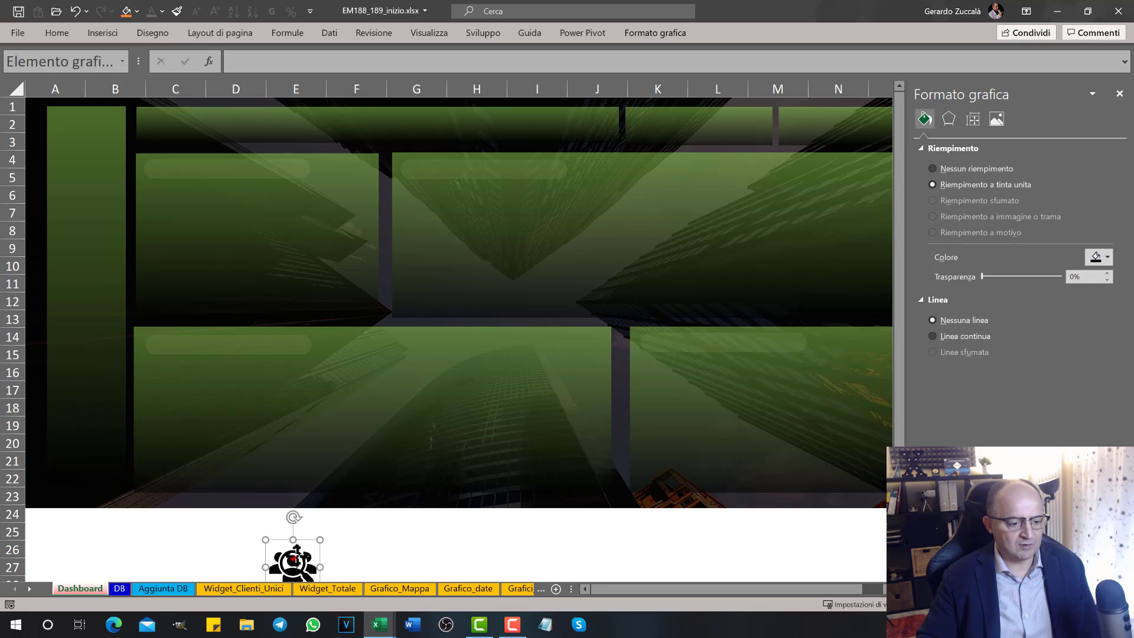
mouse_move(273, 567)
left_mouse_down()
mouse_move(173, 208)
mouse_move(654, 129)
left_mouse_up()
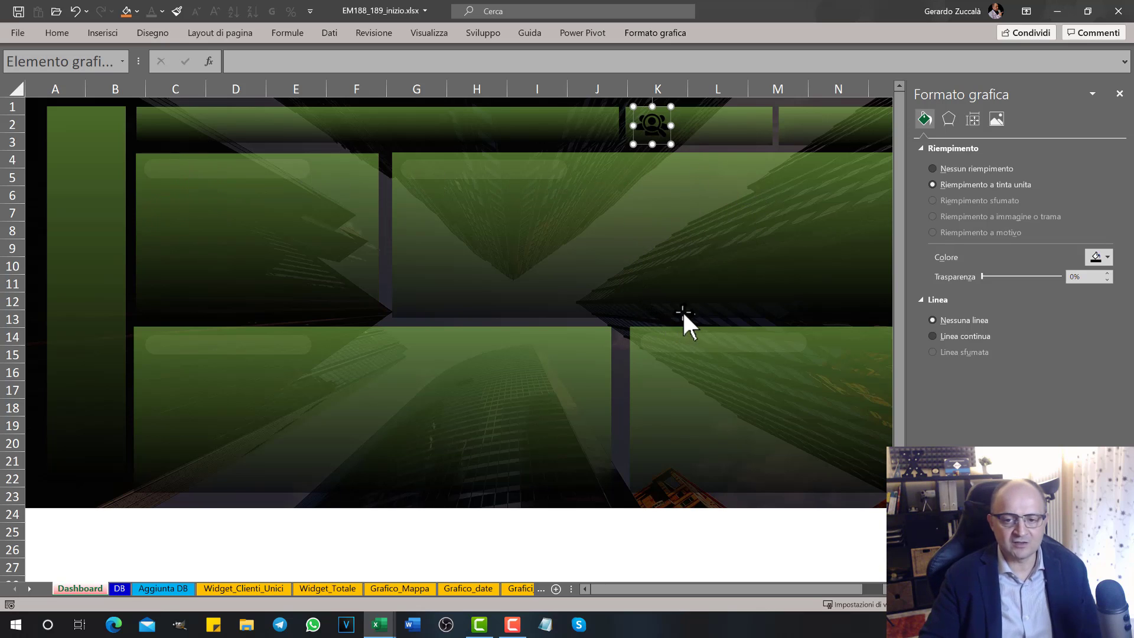
left_click(1120, 94)
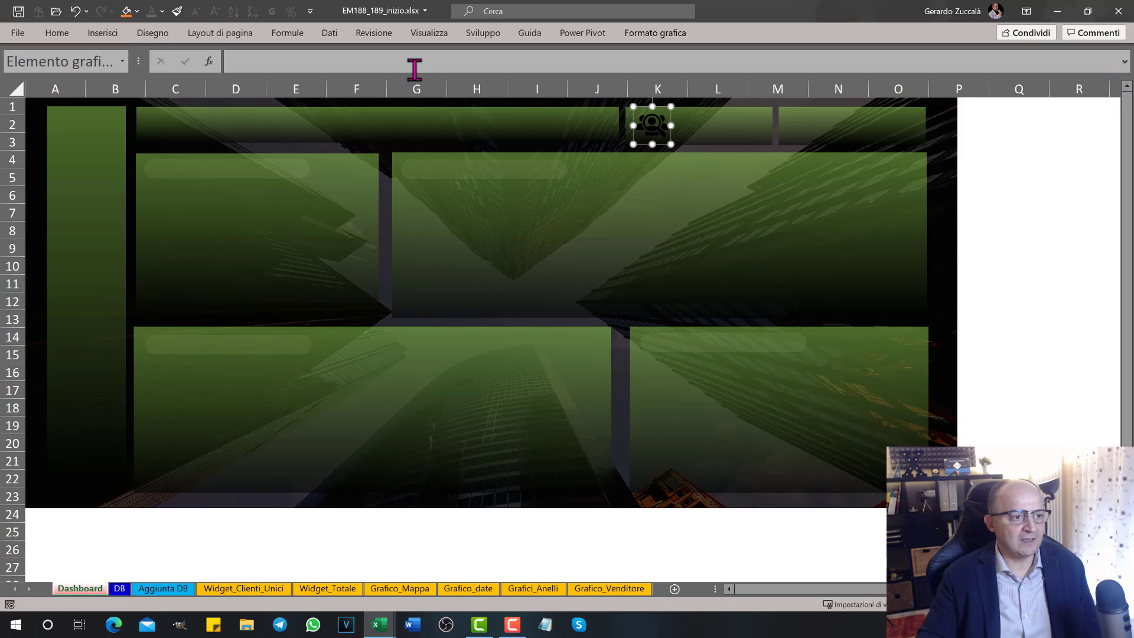
Insert a solid euro icon, shrink it and place it in the top-right bar near N2
left_click(102, 32)
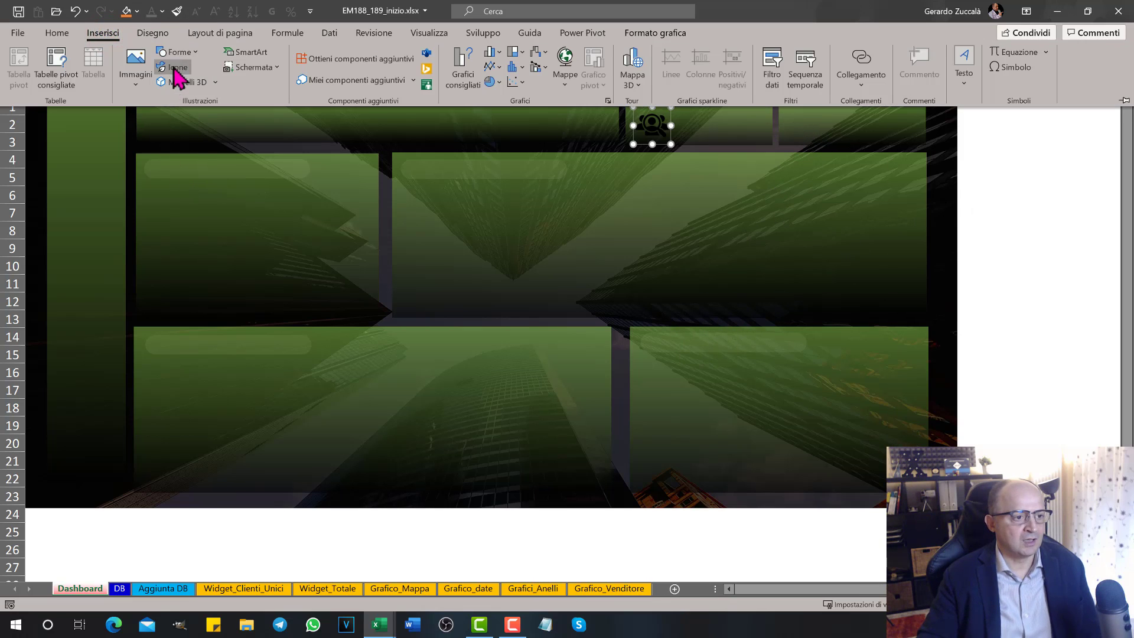
left_click(174, 69)
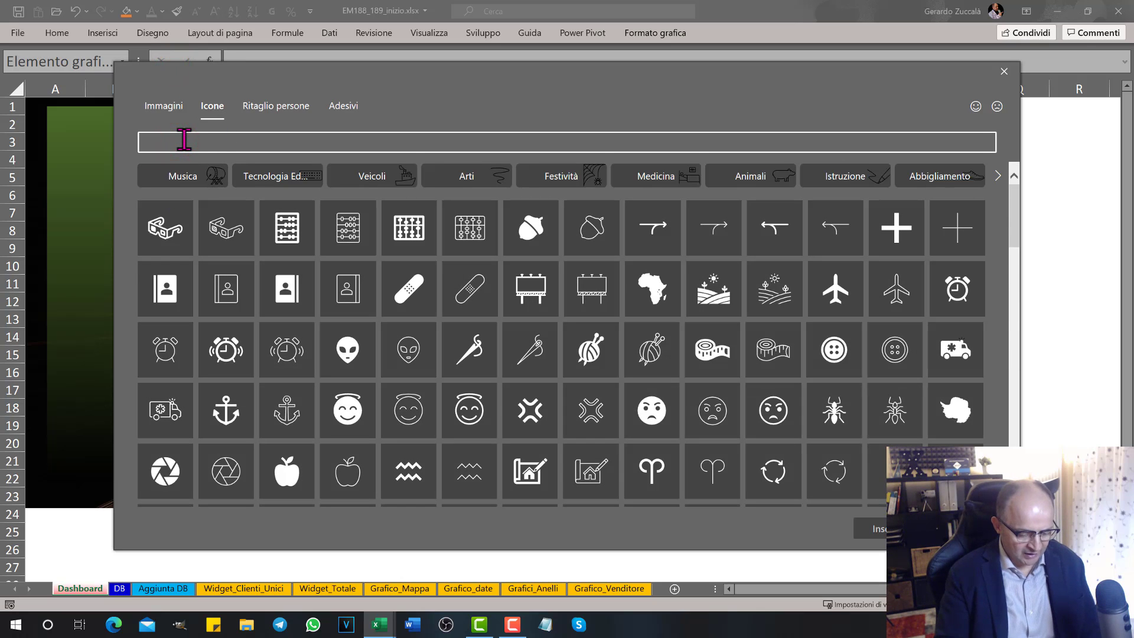
type("euro")
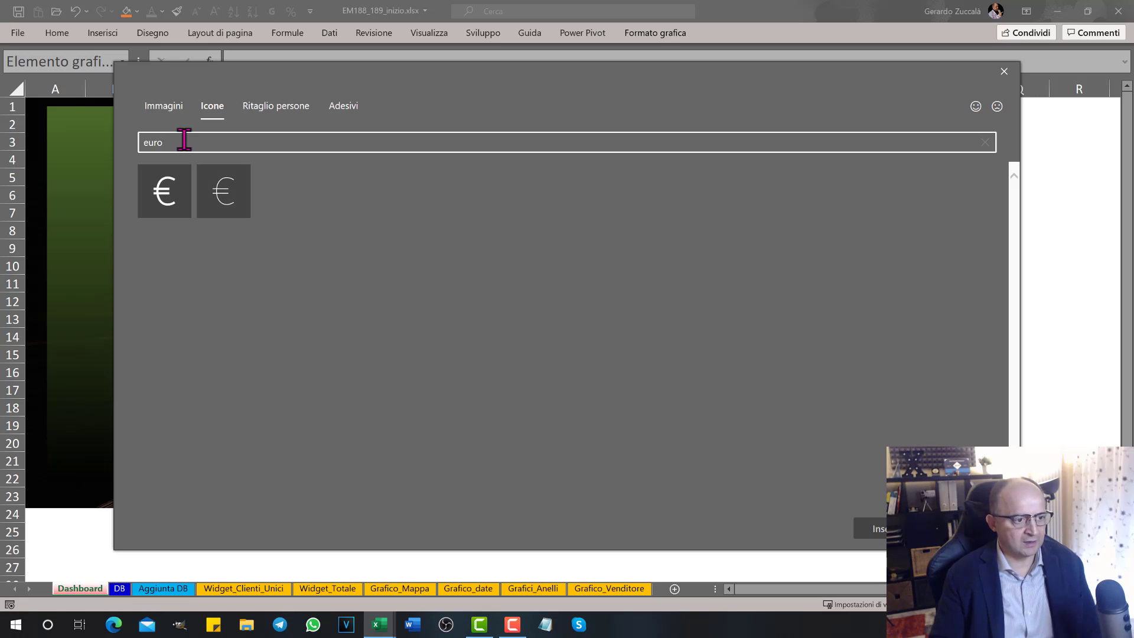
left_click(165, 192)
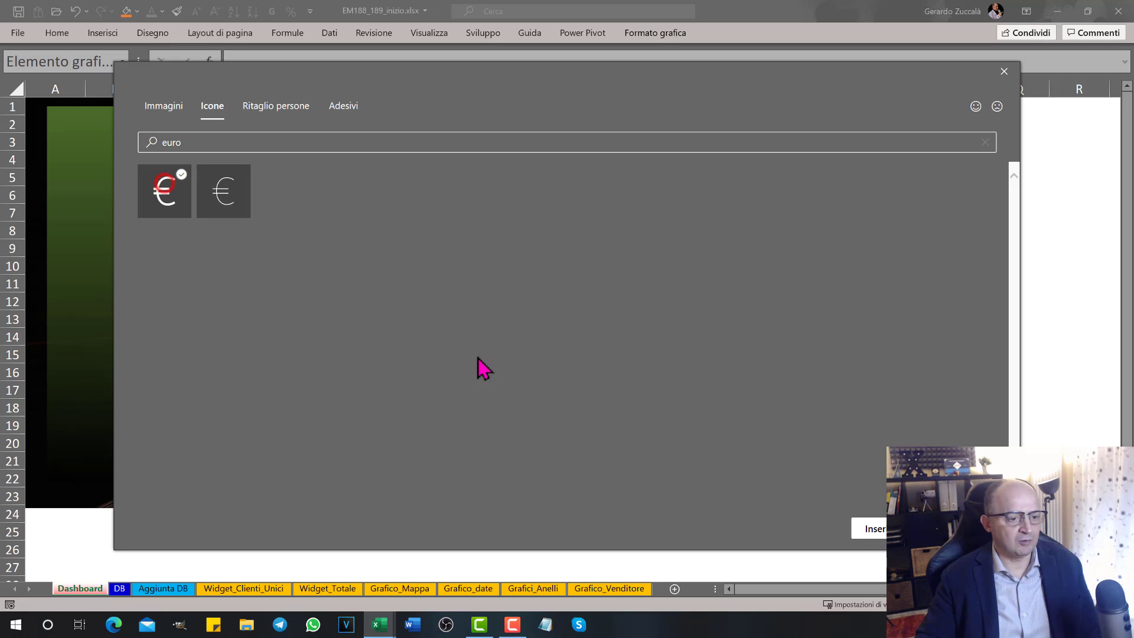
left_click(871, 530)
left_click_drag(300, 557, 828, 135)
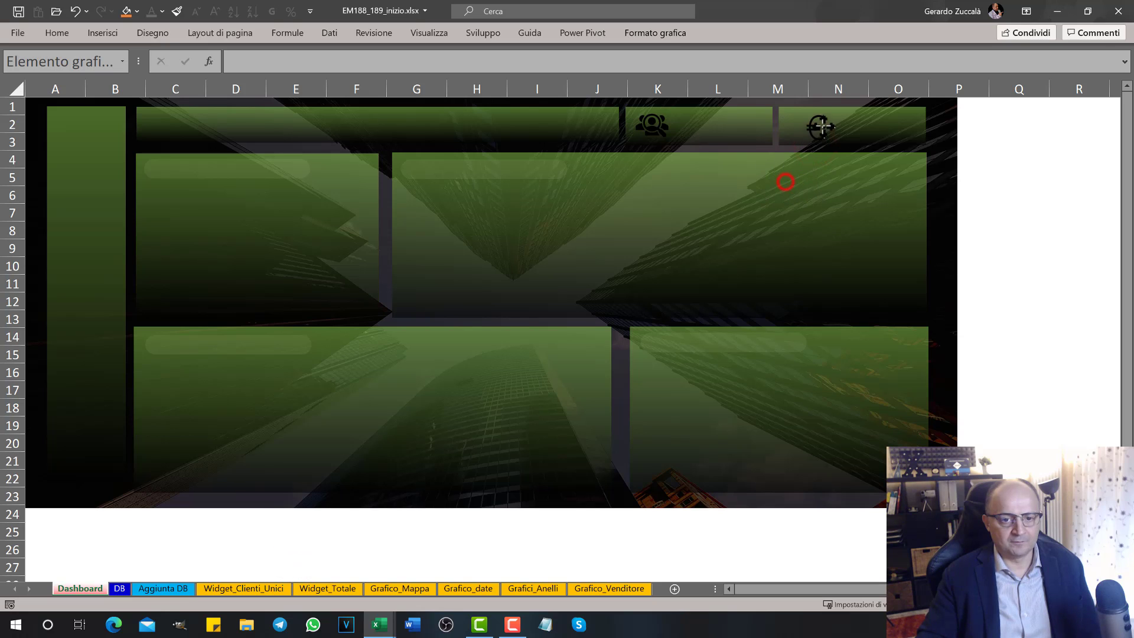
left_click(291, 517)
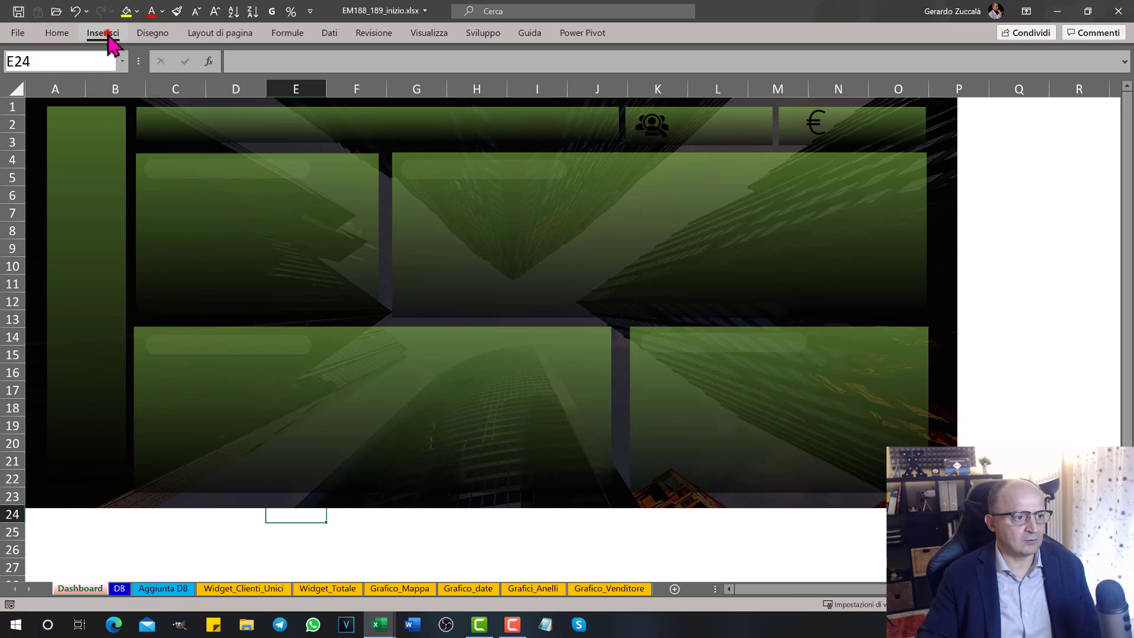
Insert the black location-pin icon and place it atop the upper-left green panel around C4–C5
left_click(103, 33)
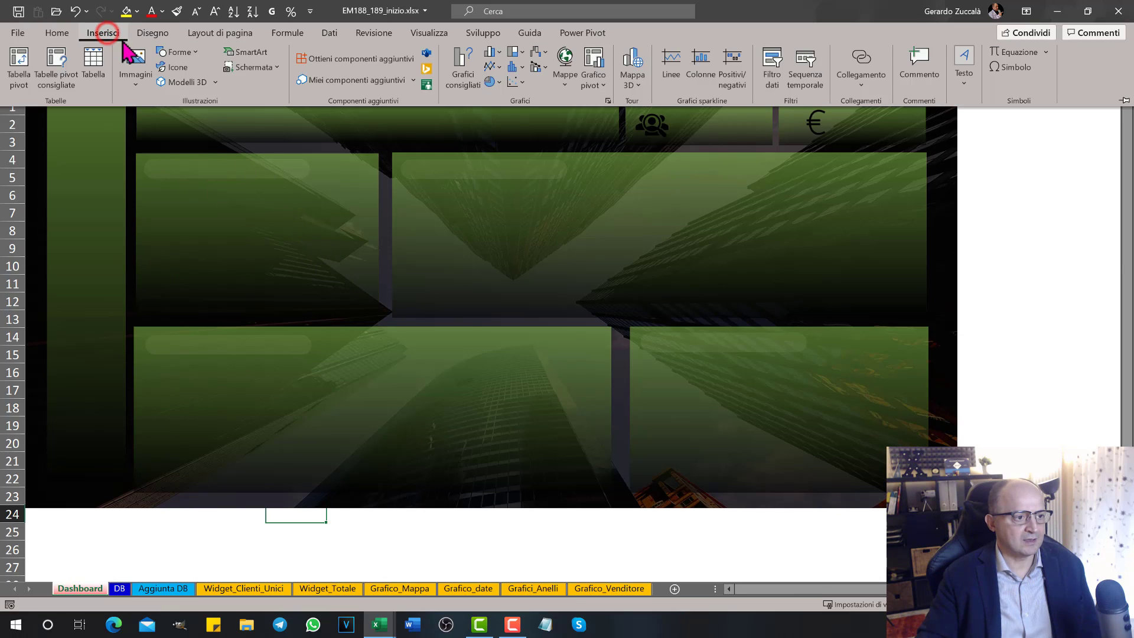
left_click(167, 66)
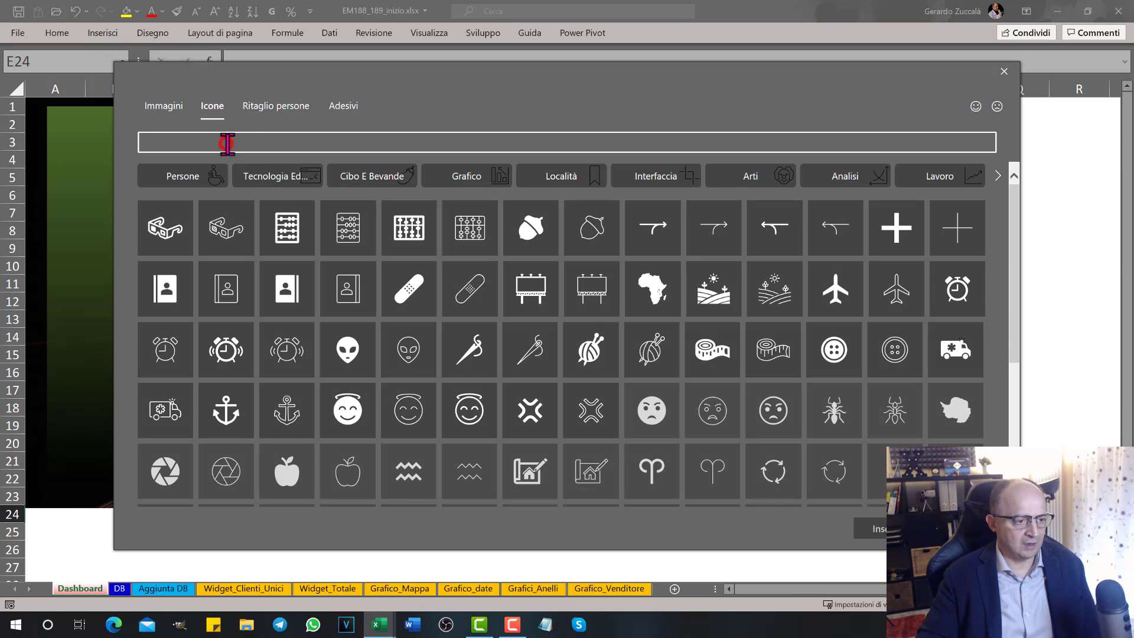
left_click(227, 143)
type("lit")
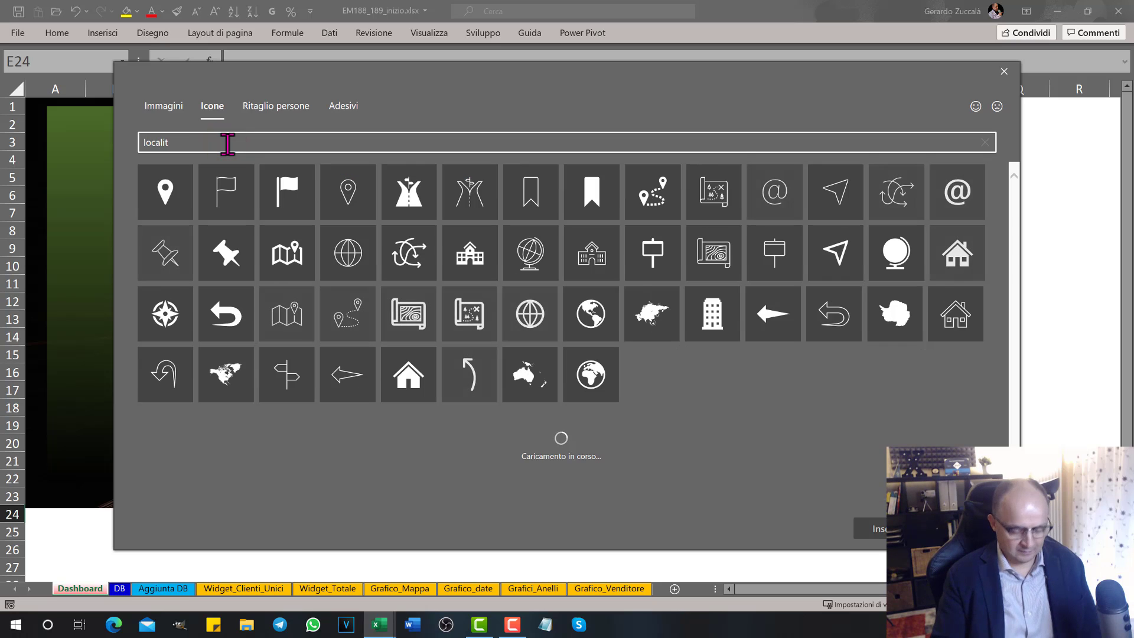
left_click(165, 195)
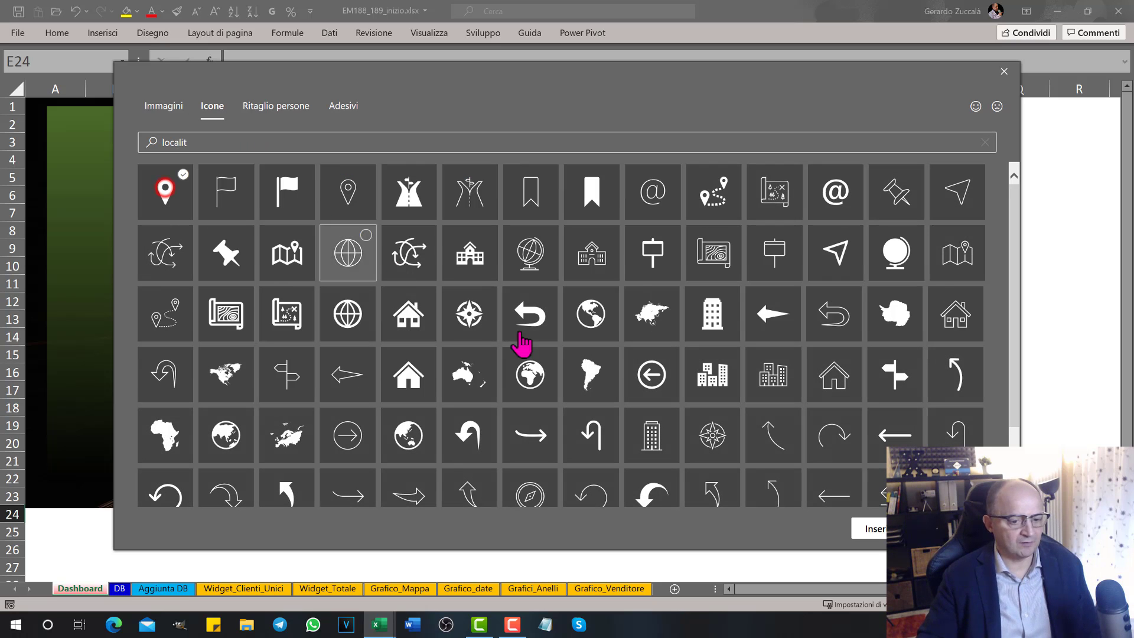
left_click(868, 530)
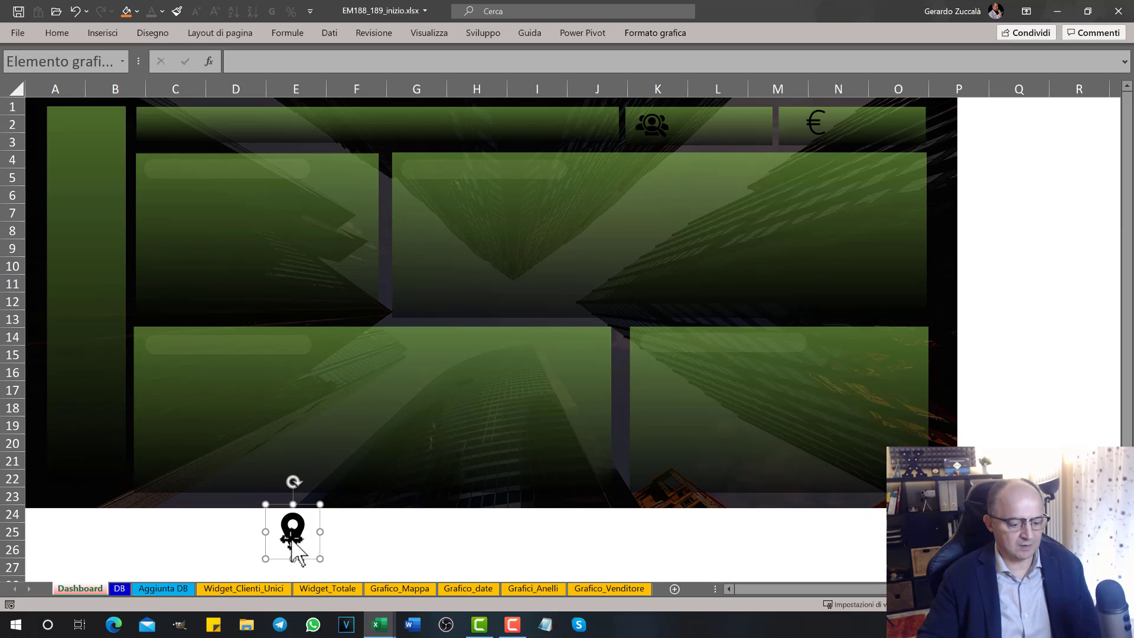
mouse_move(293, 530)
left_mouse_down()
mouse_move(215, 271)
mouse_move(161, 162)
left_mouse_up()
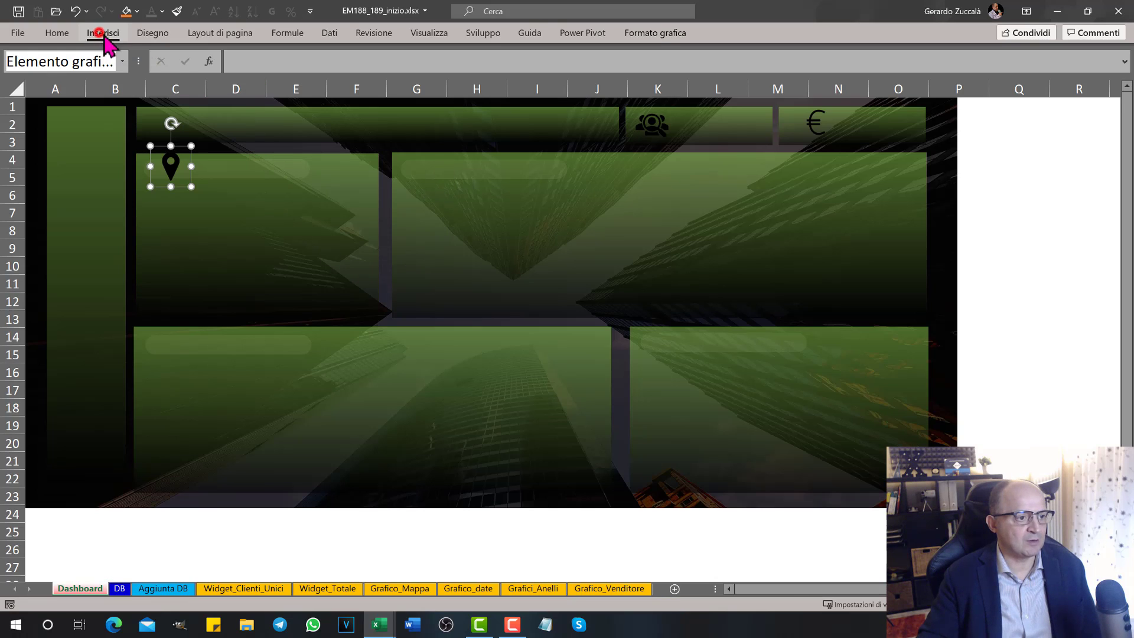
In the icon library, scroll through the categories to the Analisi icons
left_click(103, 33)
left_click(177, 67)
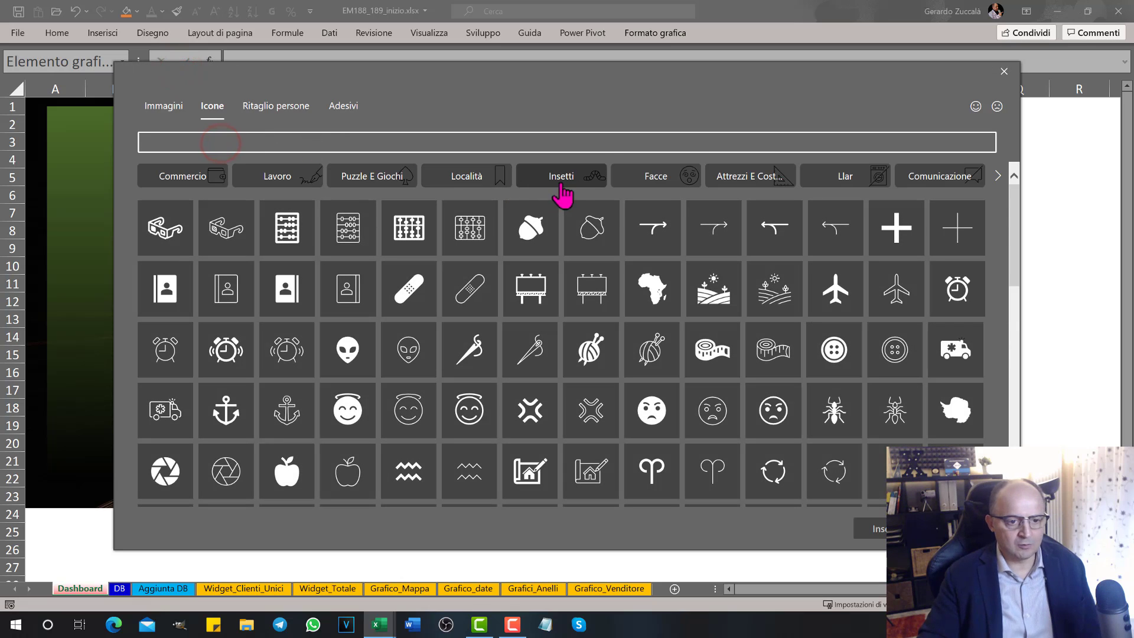
left_click(998, 177)
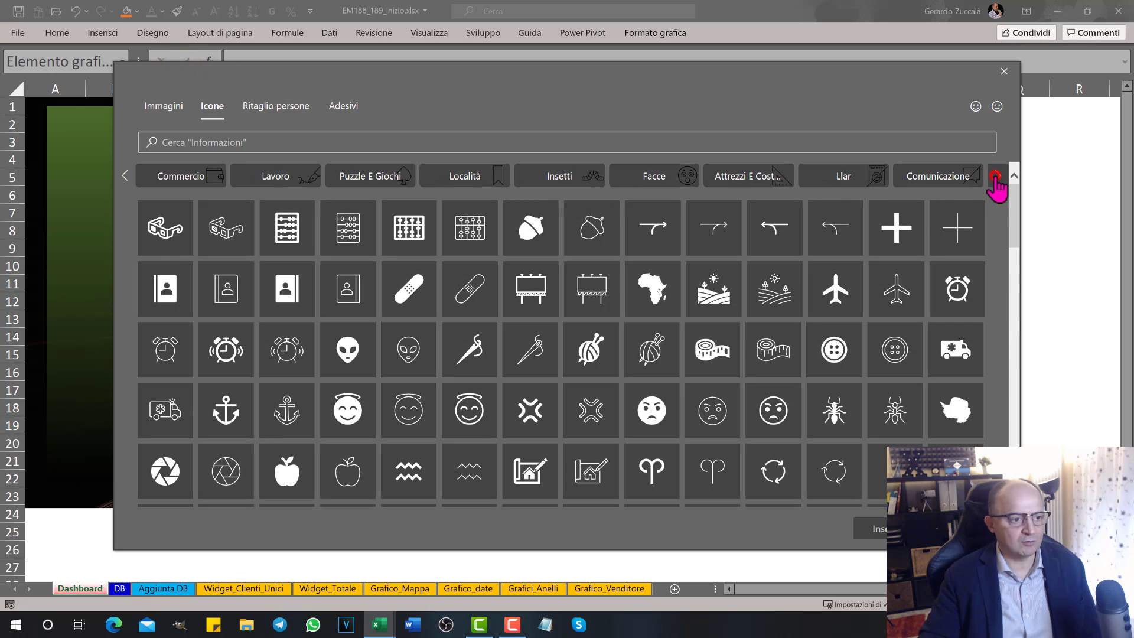
left_click(996, 176)
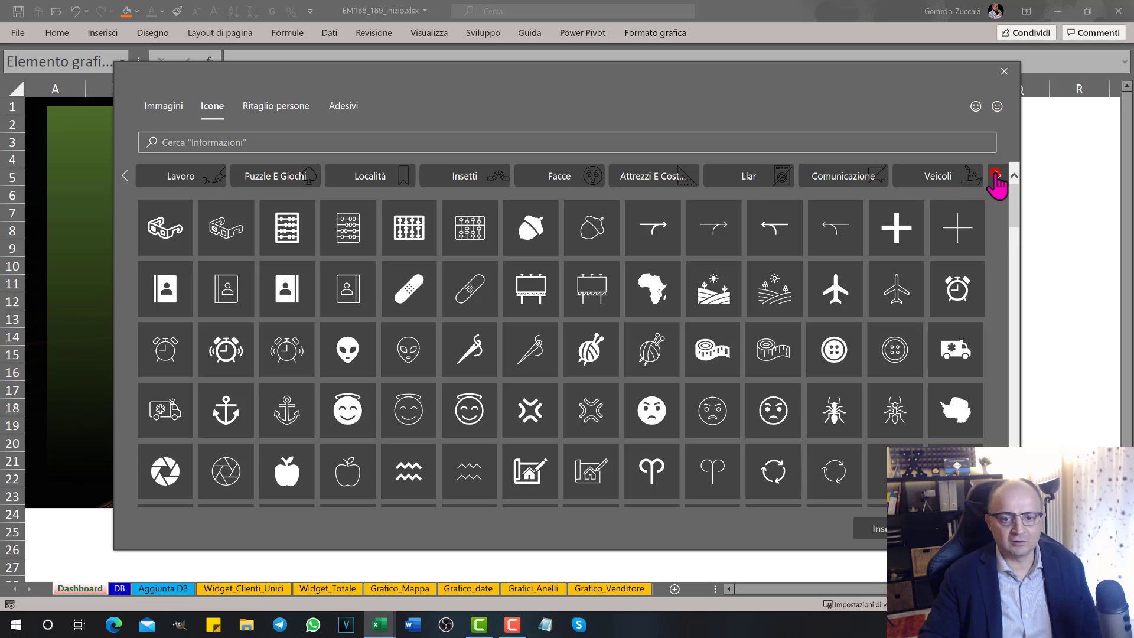
left_click(997, 176)
left_click(997, 176)
left_click(997, 176)
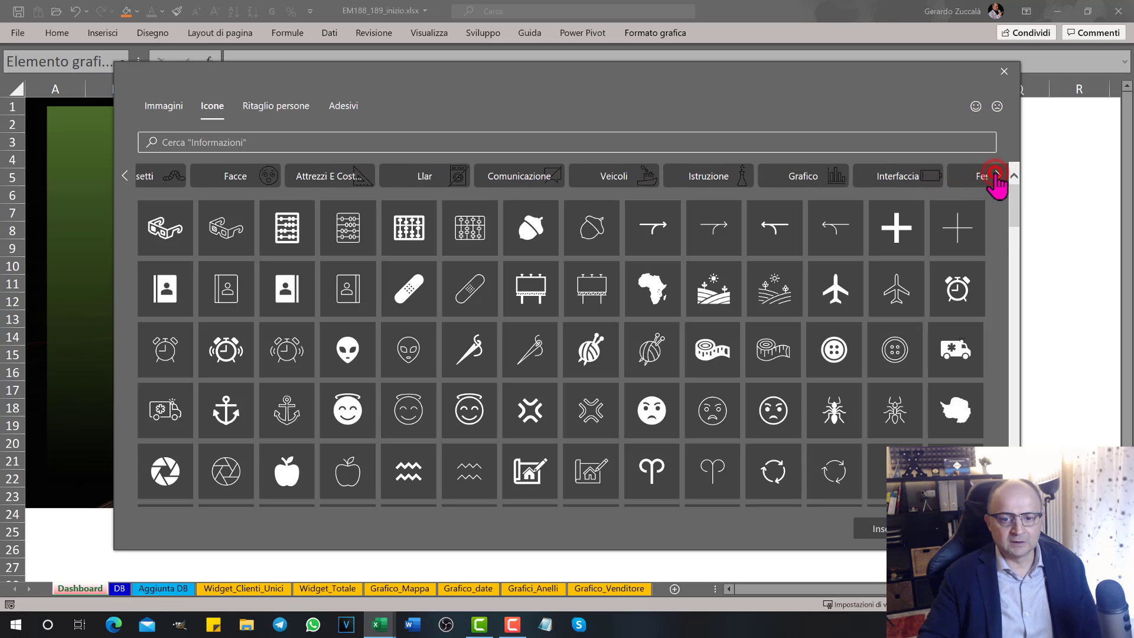
left_click(997, 176)
left_click(997, 176)
left_click(997, 176)
left_click(997, 176)
left_click(997, 176)
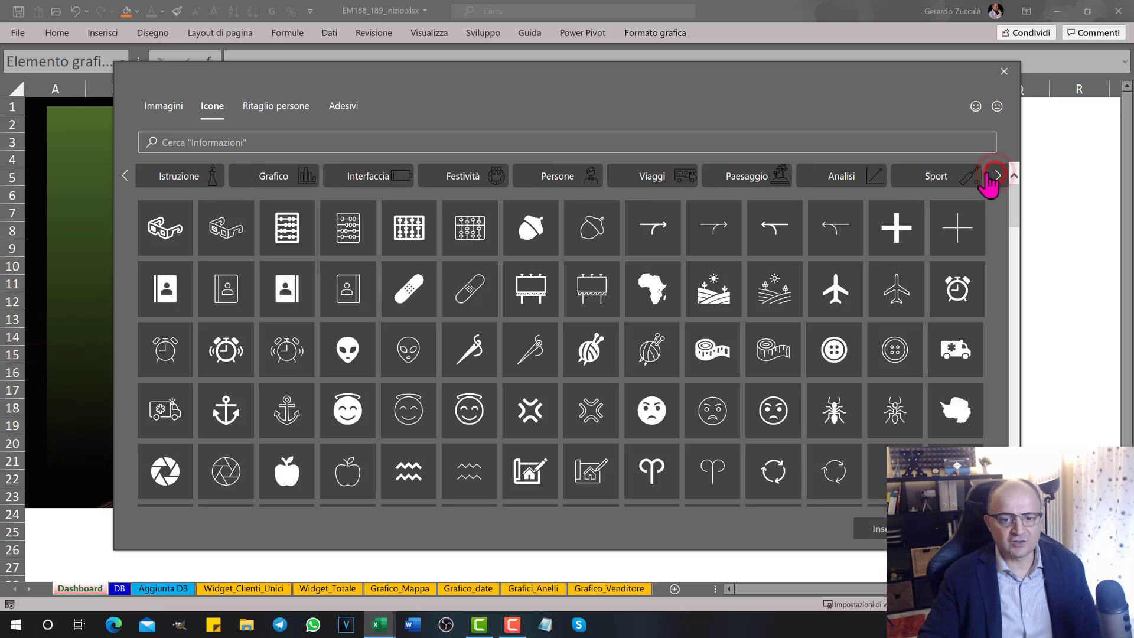
left_click(829, 176)
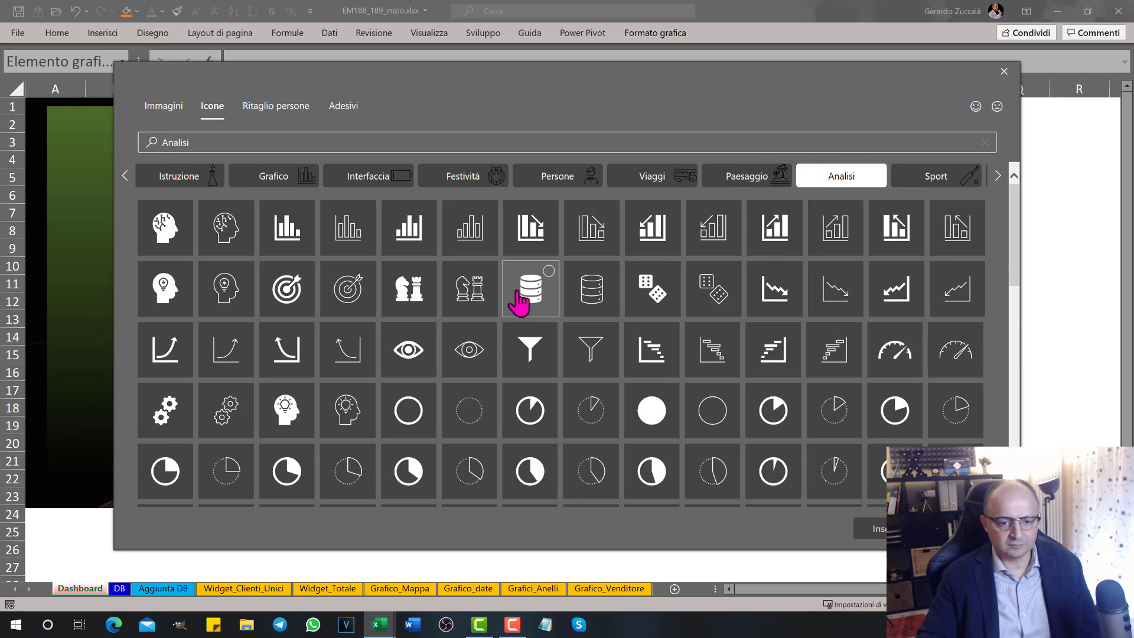
Insert the line-chart icon and place it at the top of the wide upper panel near G4–G5
scroll(519, 307, "down", 10)
left_click(296, 366)
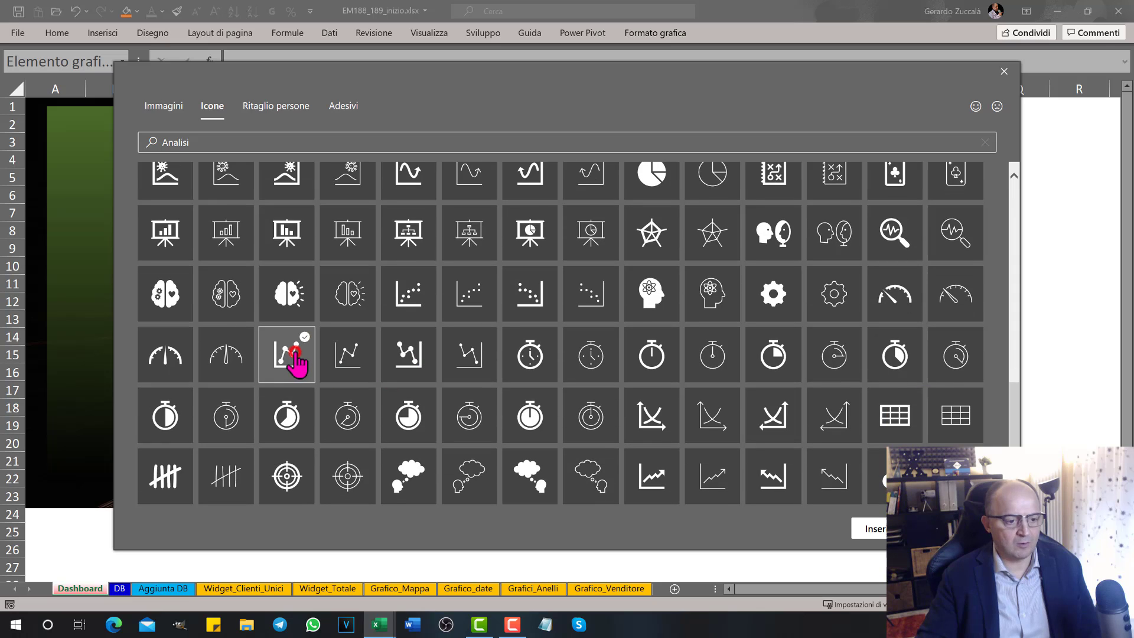
left_click(871, 528)
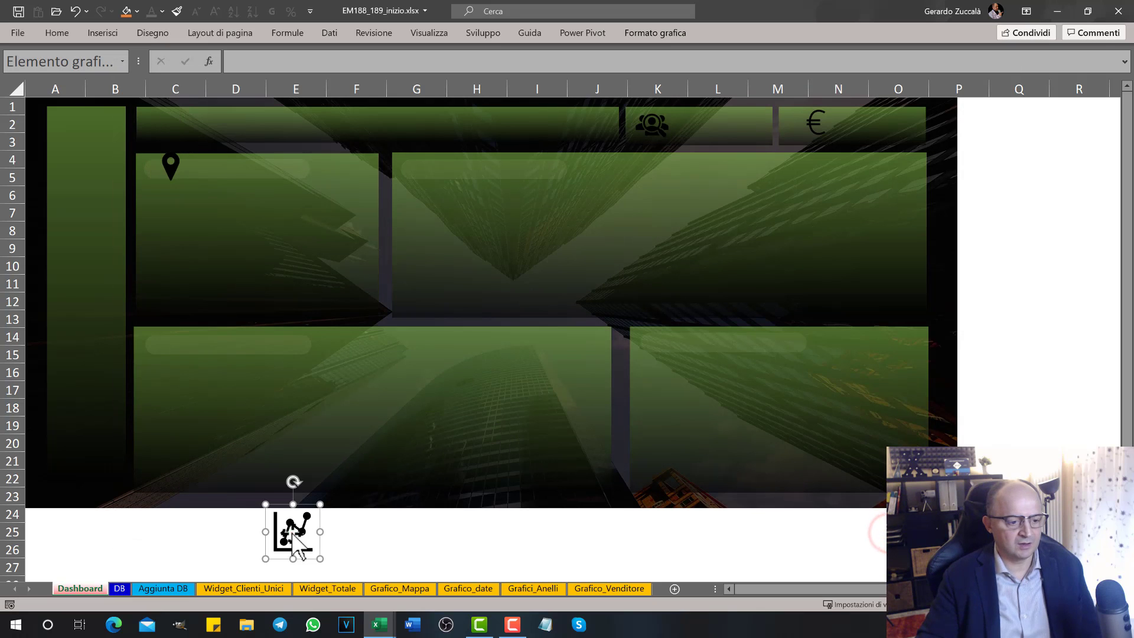
mouse_move(292, 531)
left_mouse_down()
mouse_move(455, 241)
mouse_move(443, 178)
left_mouse_up()
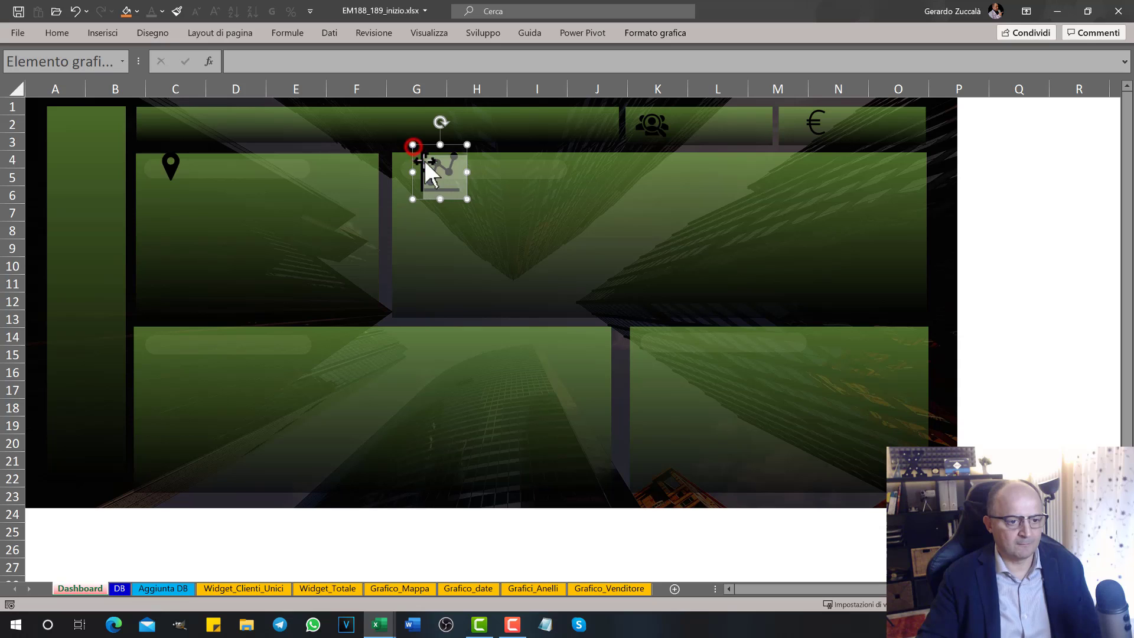
left_click(285, 459)
left_click(322, 548)
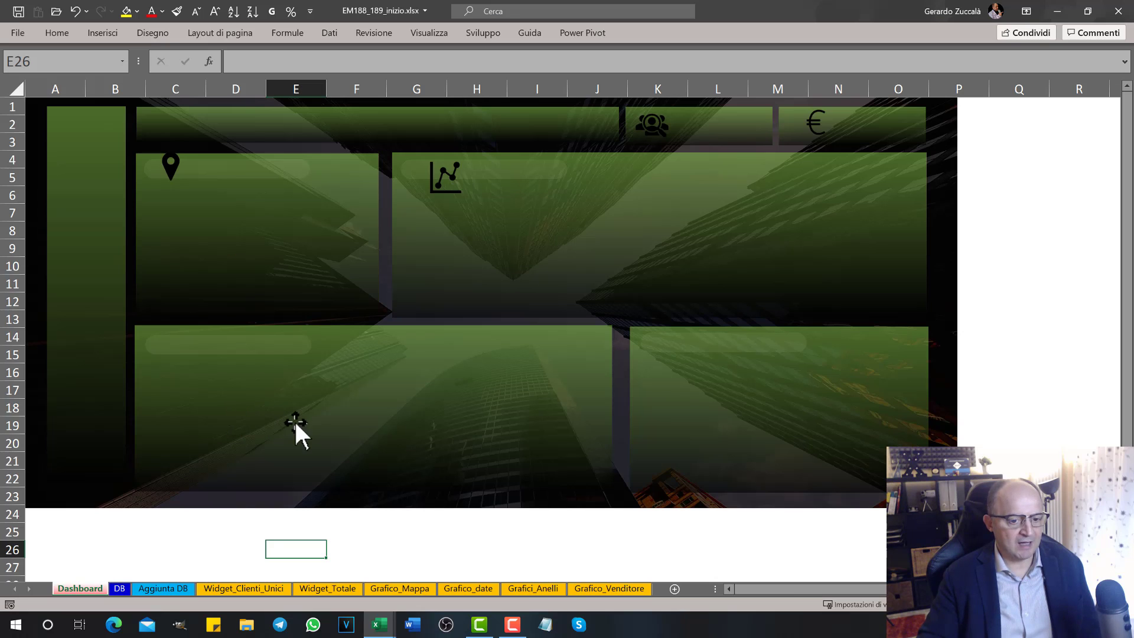
Insert a handshake icon found with 'stretta' and place it on the lower-left panel
left_click(102, 33)
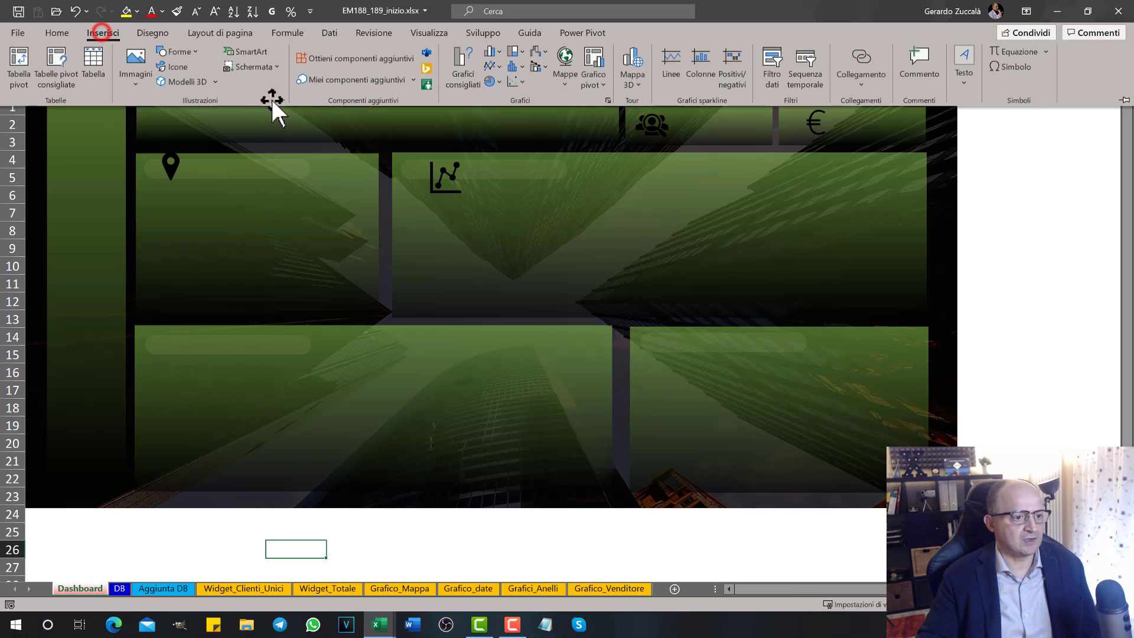
left_click(177, 67)
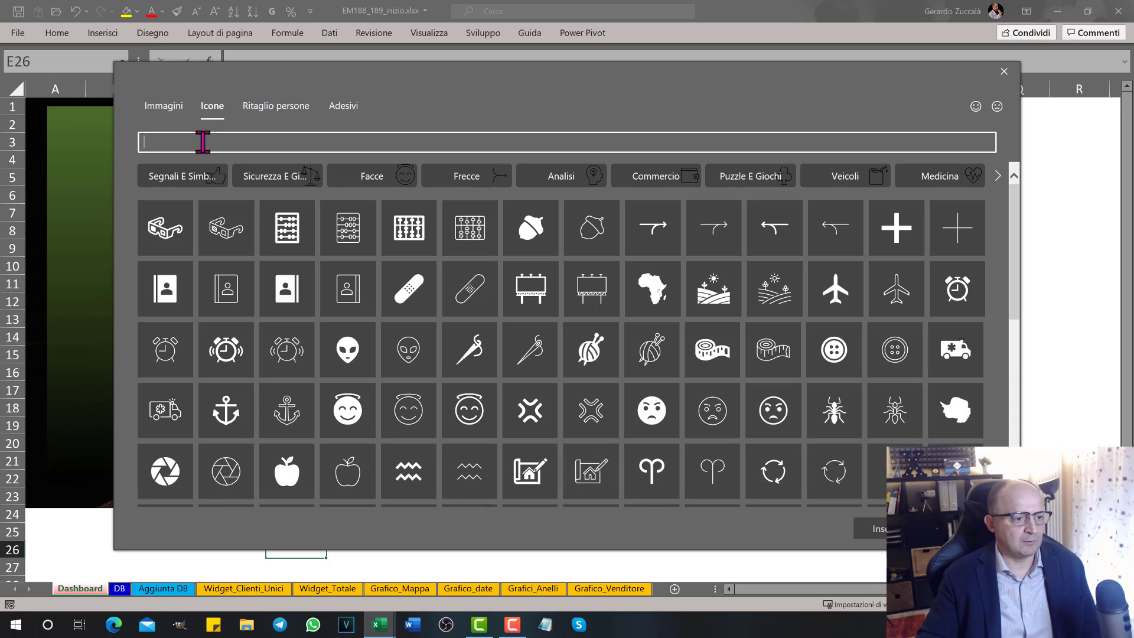
left_click(201, 142)
type("stretta")
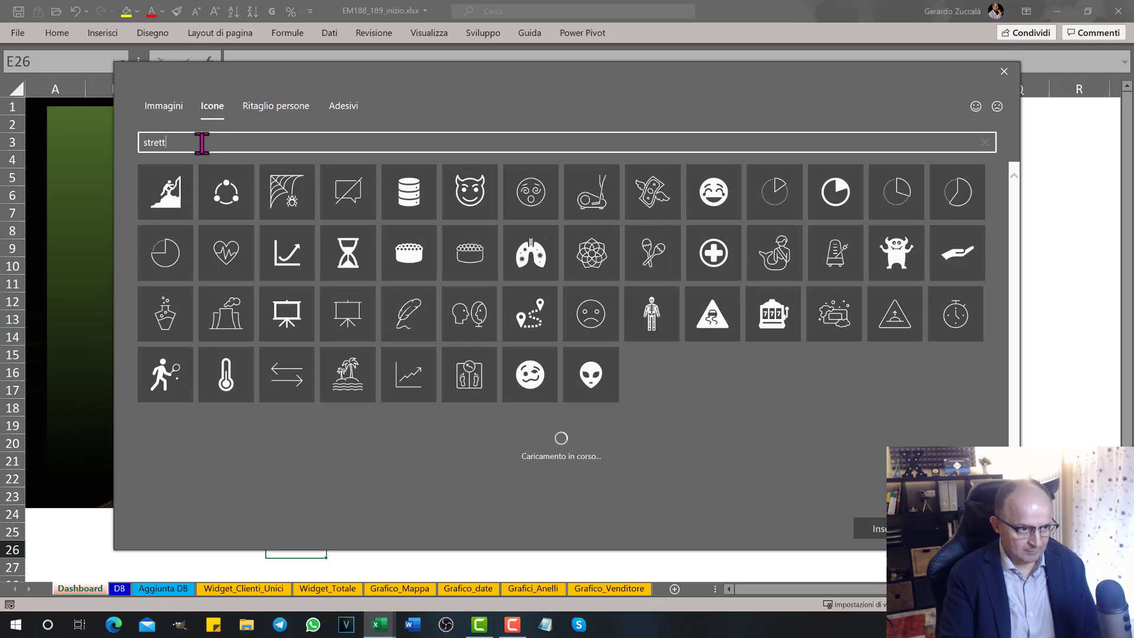
left_click(242, 189)
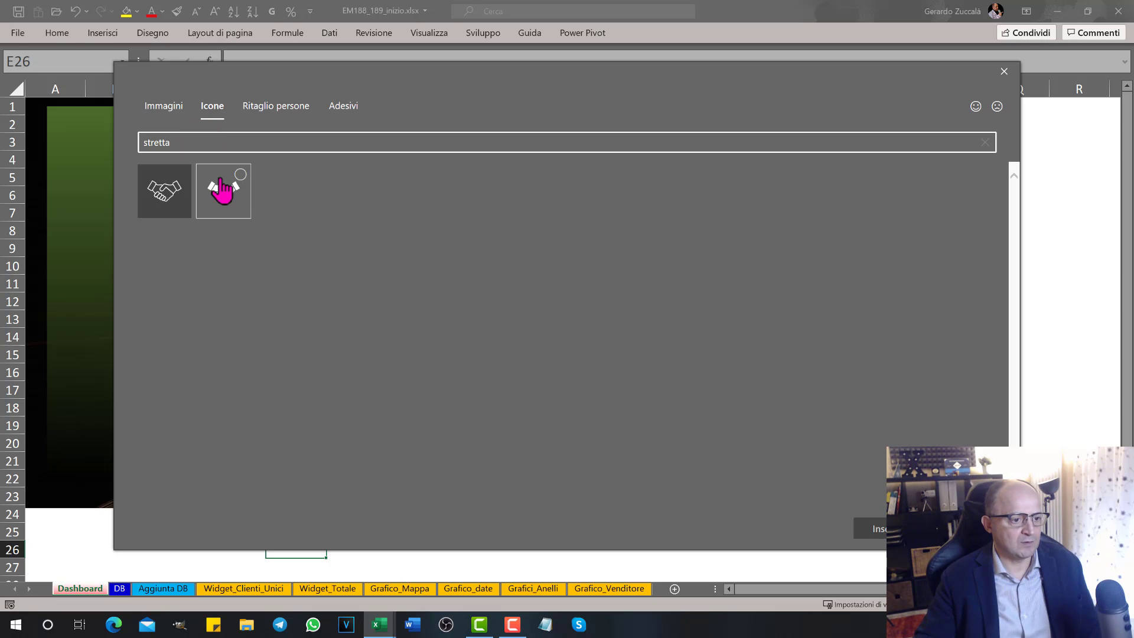
left_click(874, 527)
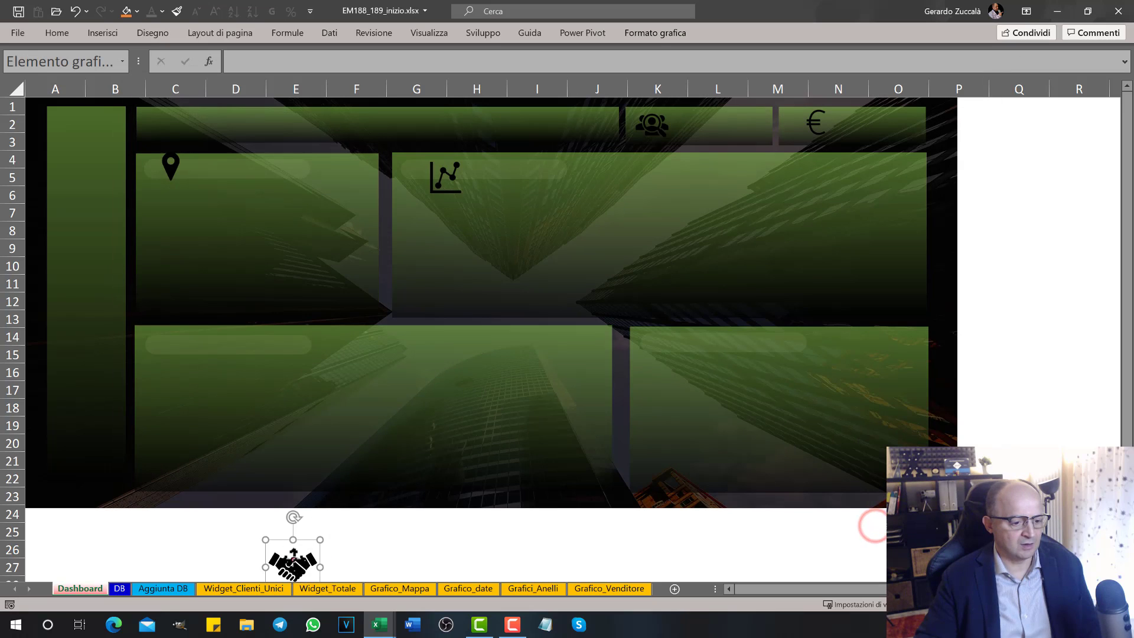
left_click_drag(303, 555, 193, 332)
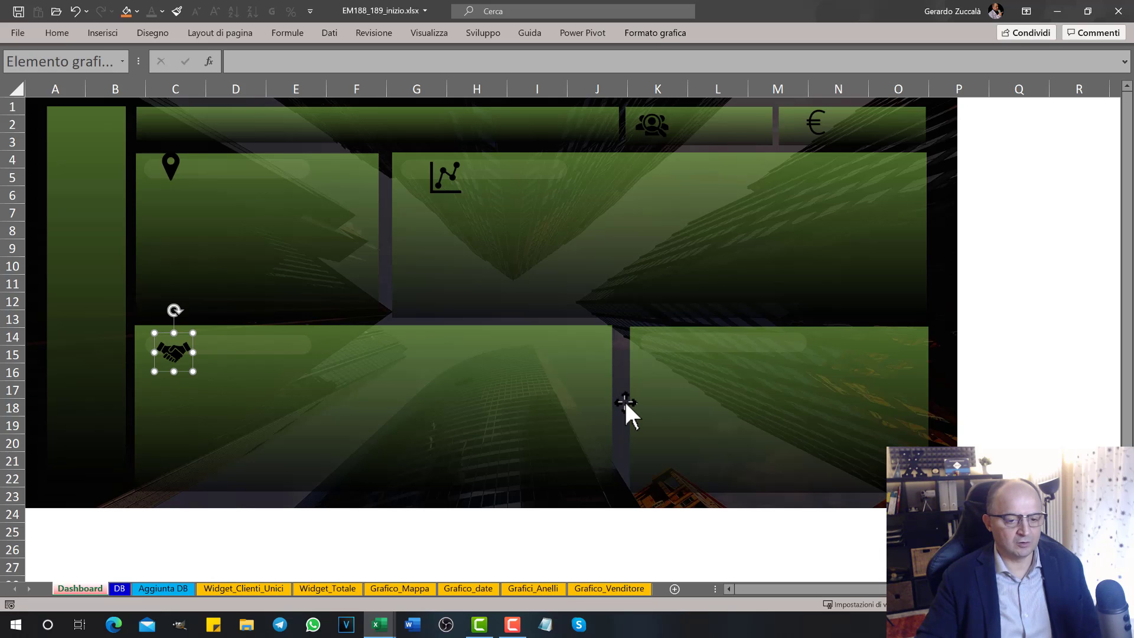
Insert the people-with-rising-chart icon found with 'lavoro' and place it on the lower-right panel
left_click(102, 32)
left_click(179, 67)
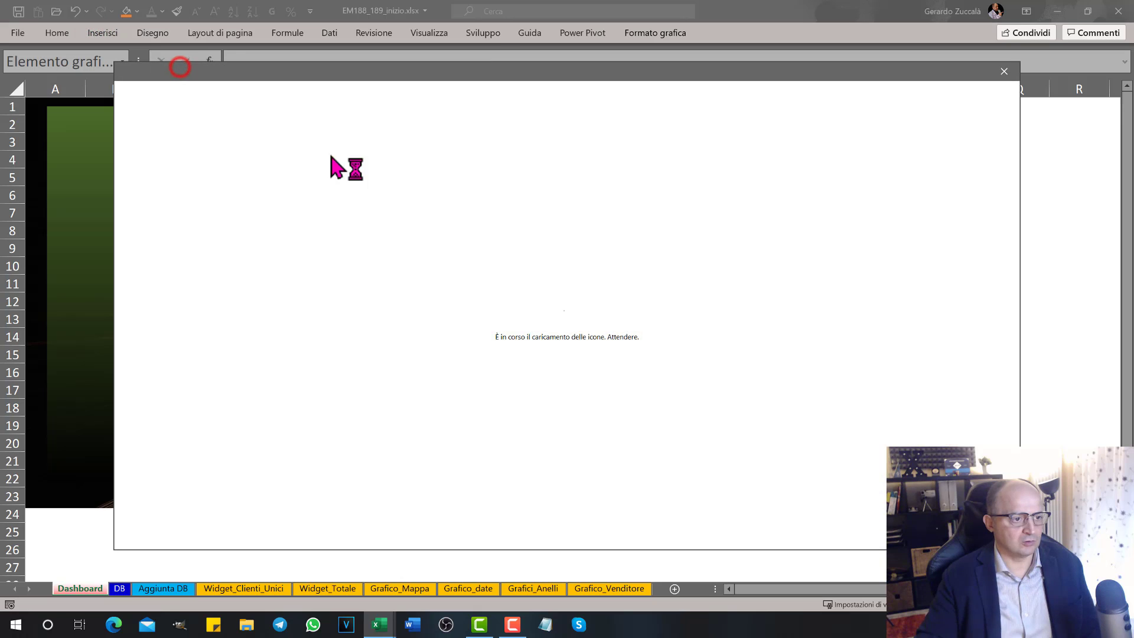
left_click(280, 141)
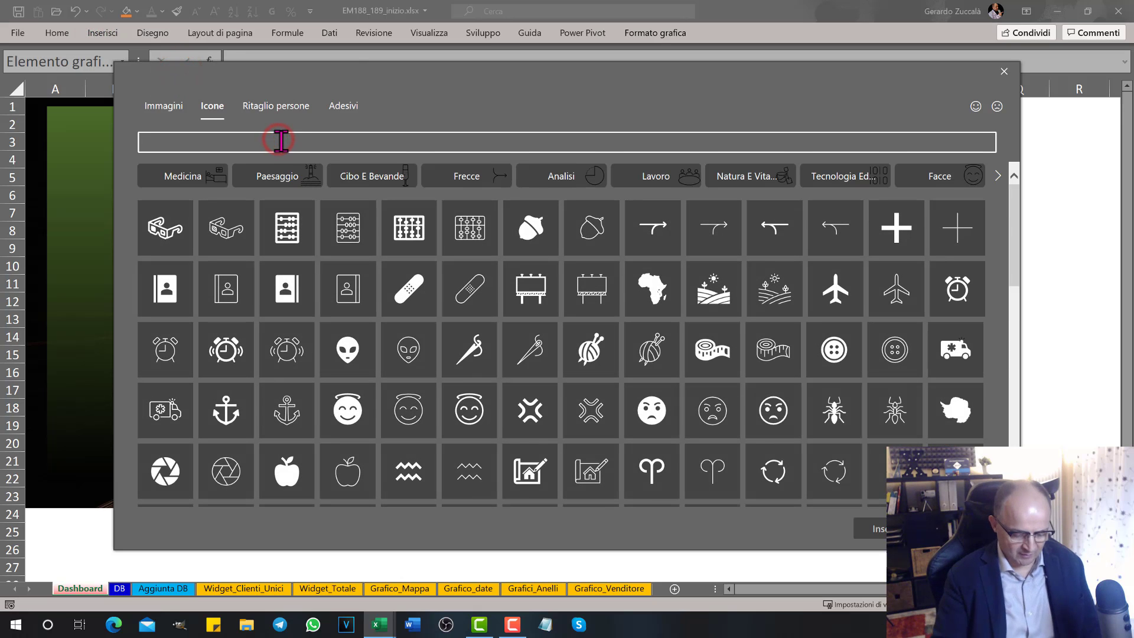
type("lavoro")
scroll(455, 307, "down", 3)
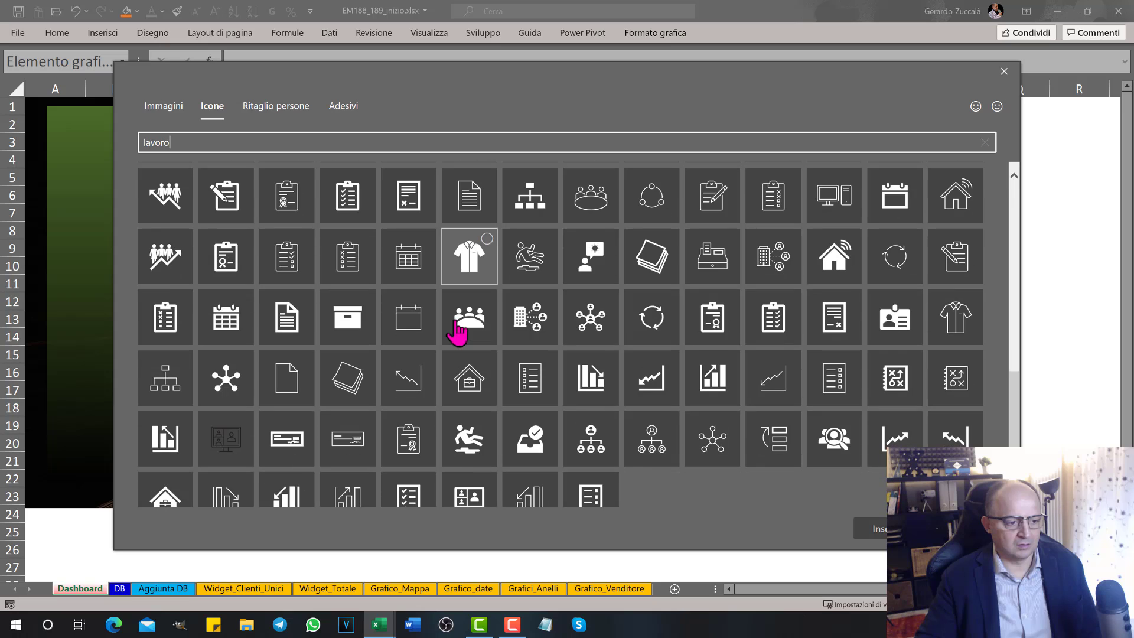
left_click(178, 260)
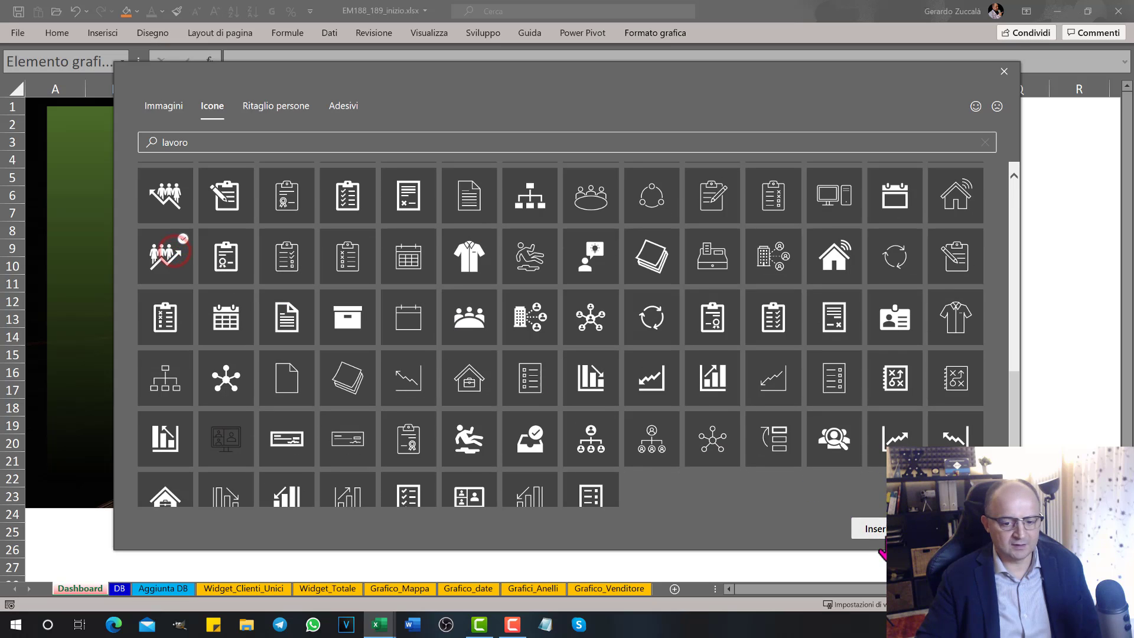
left_click(868, 528)
left_click_drag(292, 564, 687, 350)
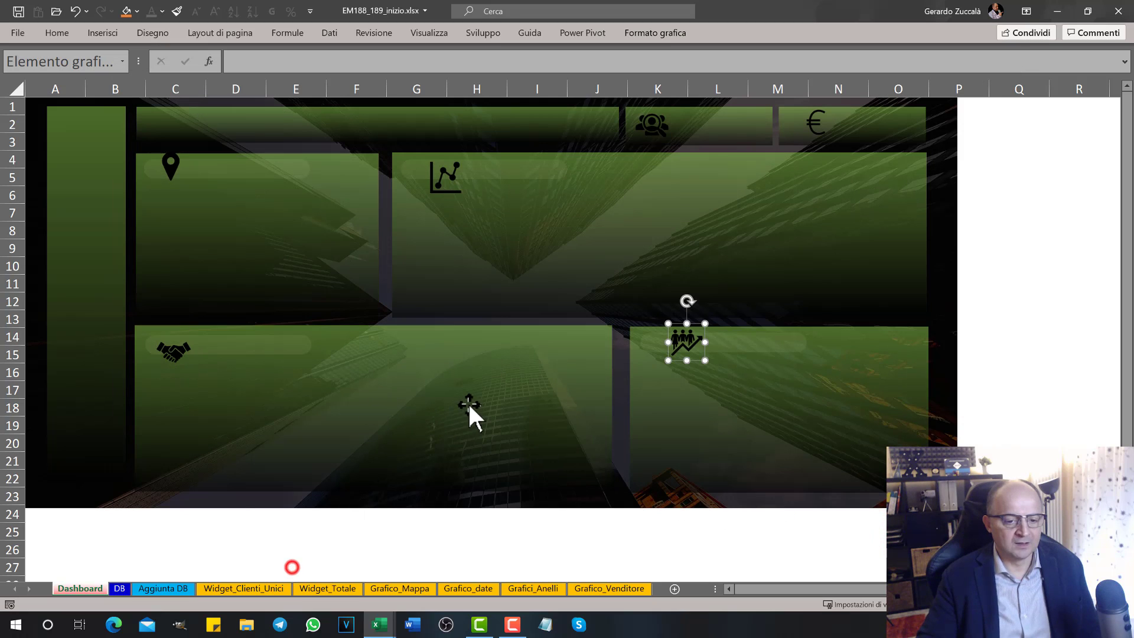
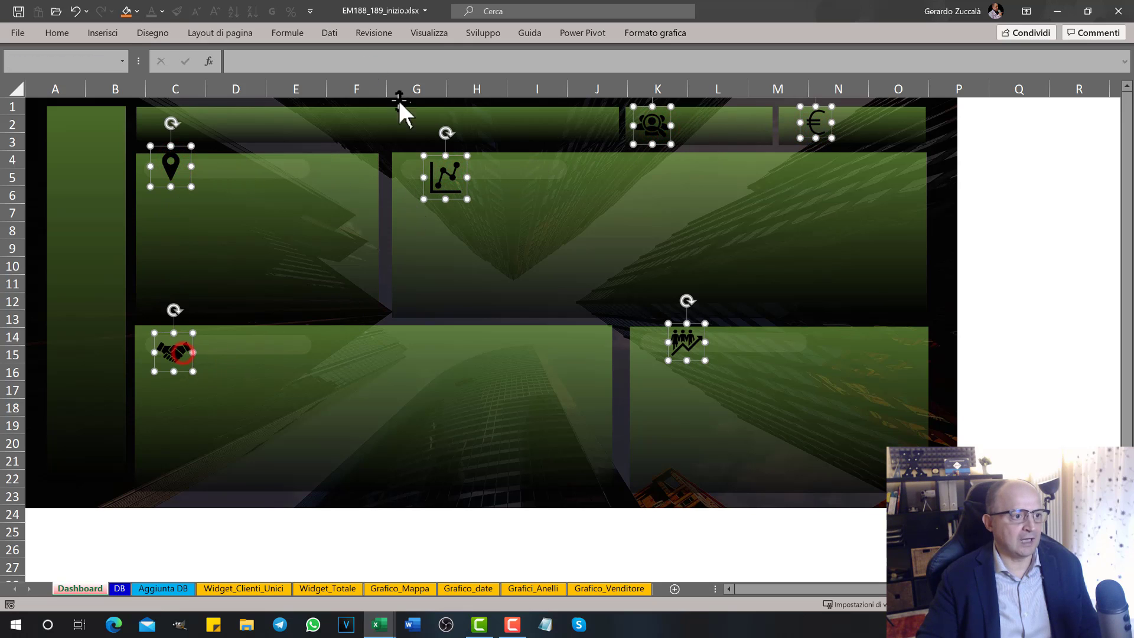
Recolor the selected dashboard icons white and drag a corner handle to shrink them
left_click(136, 11)
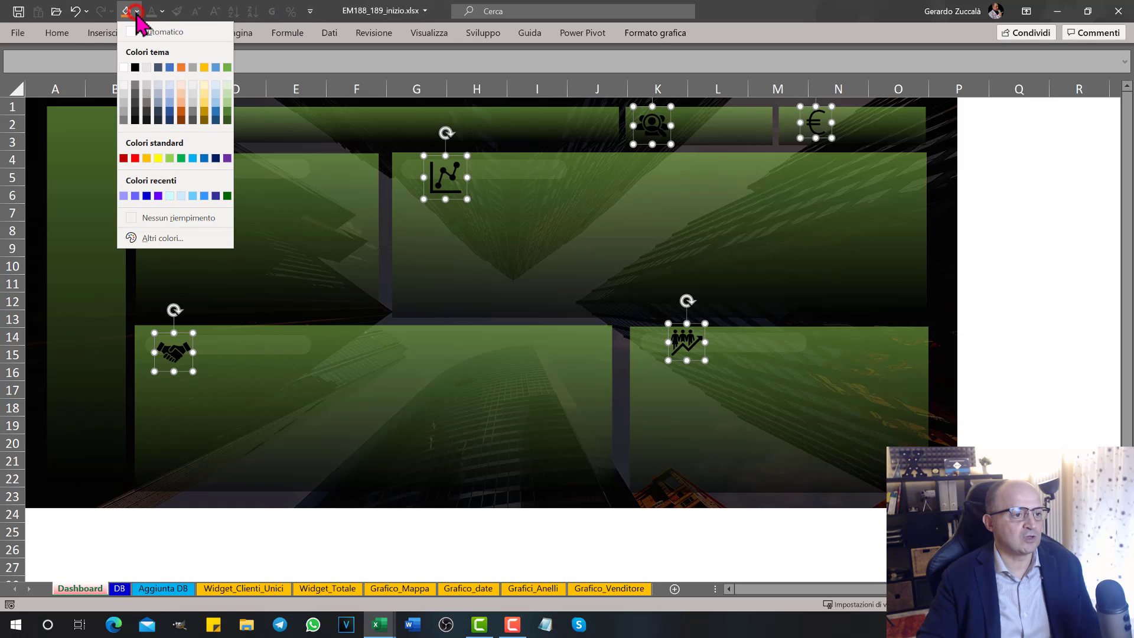
left_click(136, 32)
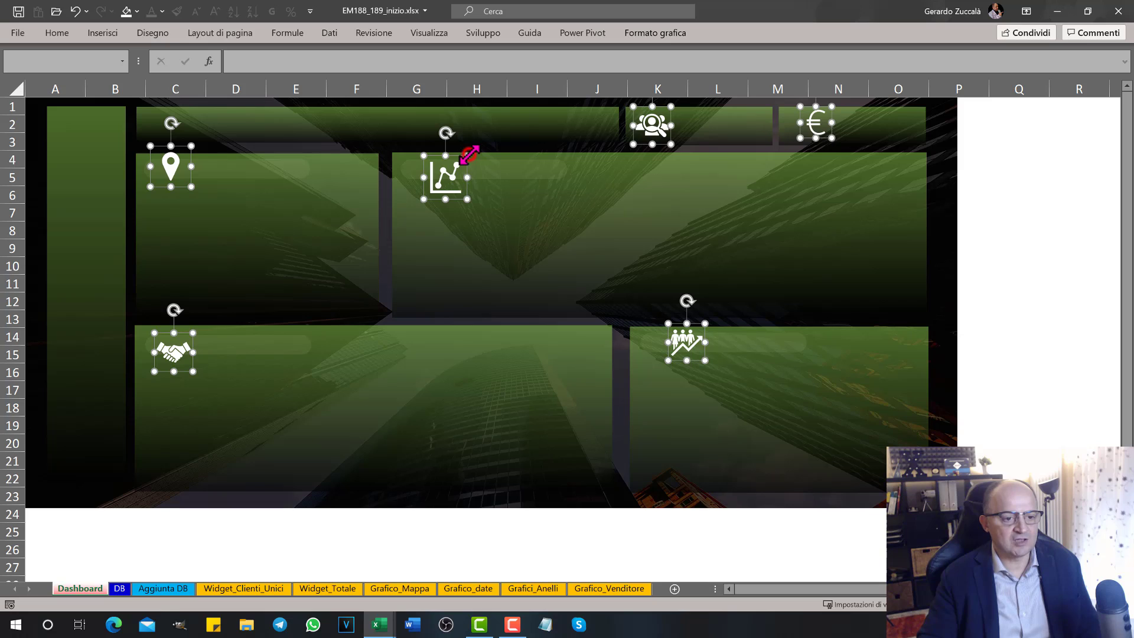
left_click_drag(467, 155, 449, 175)
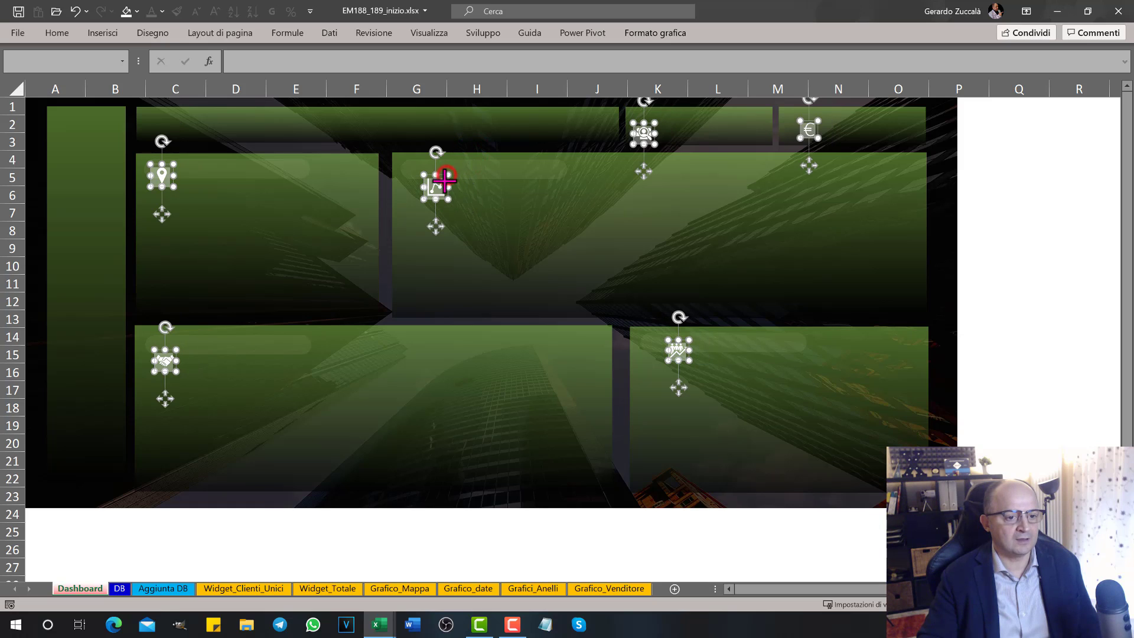
Shrink the selected icons further and enlarge the euro KPI icon near M2
mouse_move(449, 175)
left_mouse_down()
mouse_move(430, 182)
mouse_move(423, 167)
left_mouse_up()
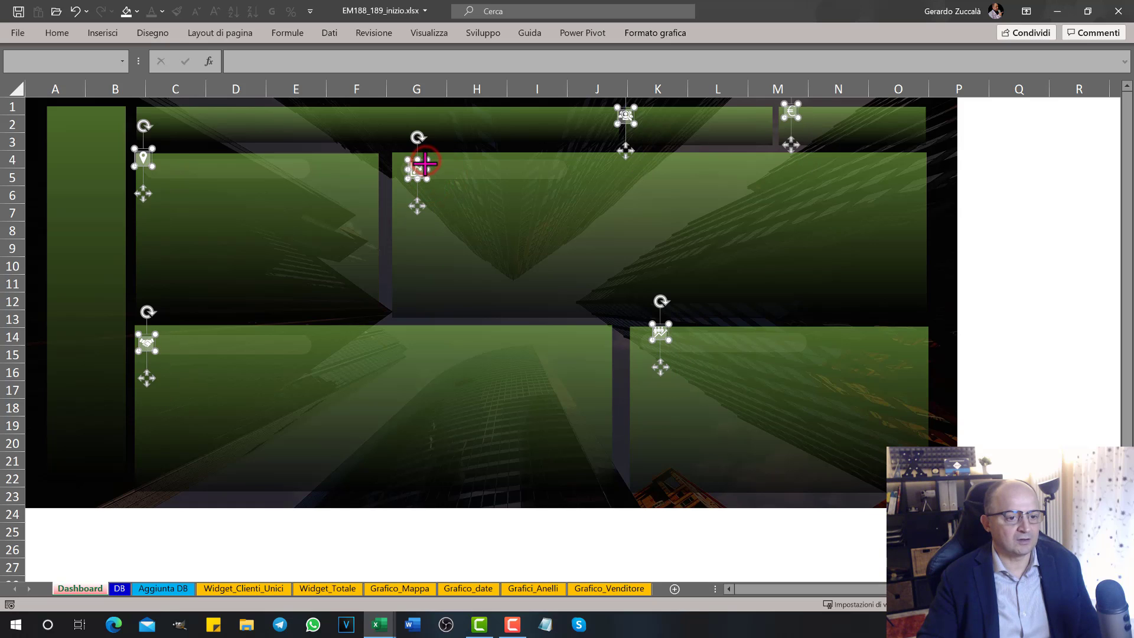
left_click_drag(419, 167, 418, 168)
left_click(462, 195)
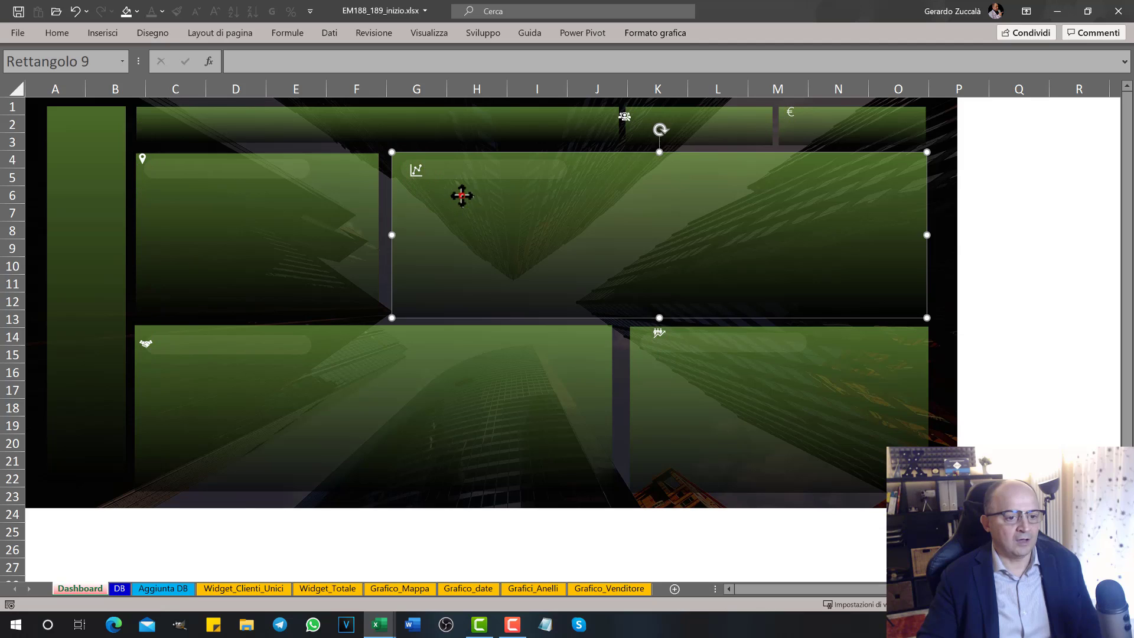
left_click(627, 117)
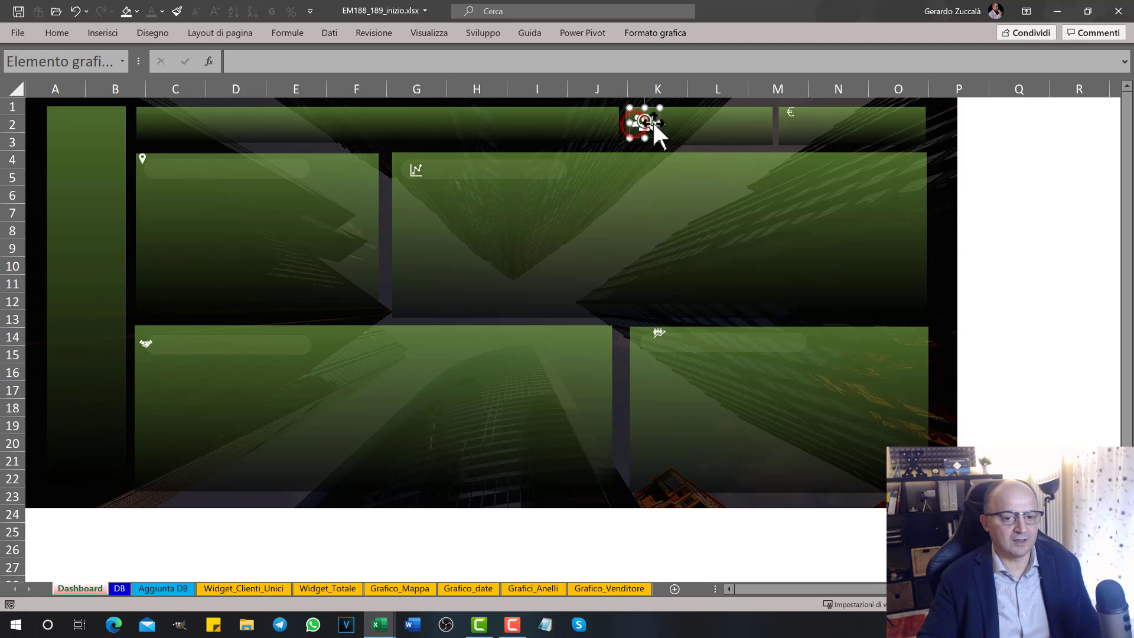
mouse_move(802, 122)
left_mouse_down()
mouse_move(816, 144)
mouse_move(808, 109)
left_mouse_up()
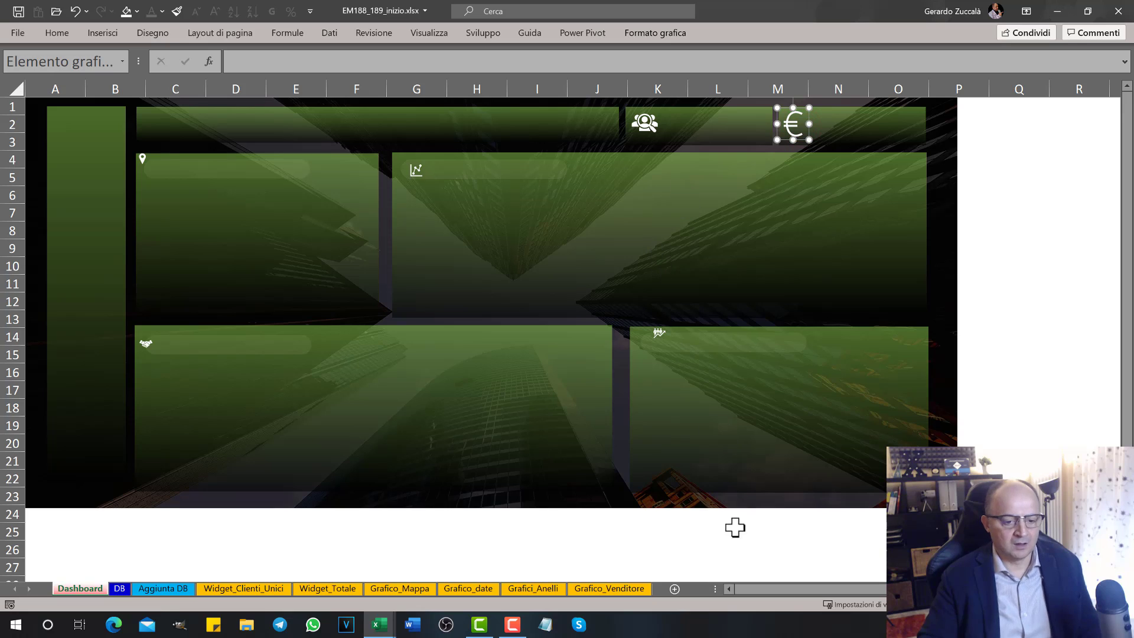
Move the icons into their panel corners and select the four lower-panel icons together
left_click(782, 591)
left_click(143, 155)
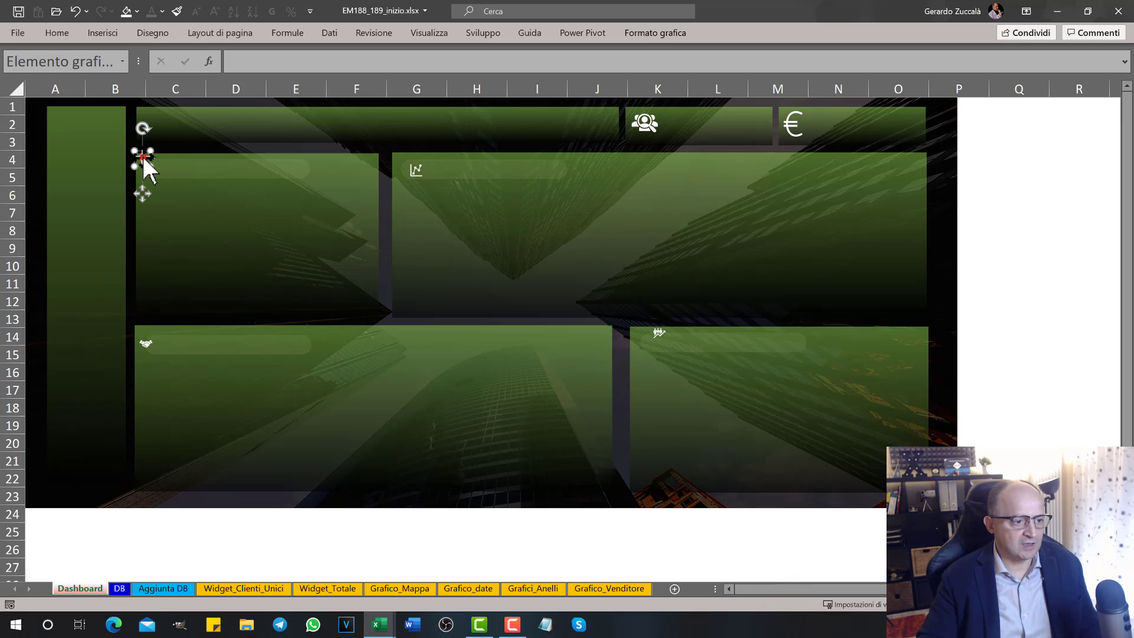
left_click(158, 166)
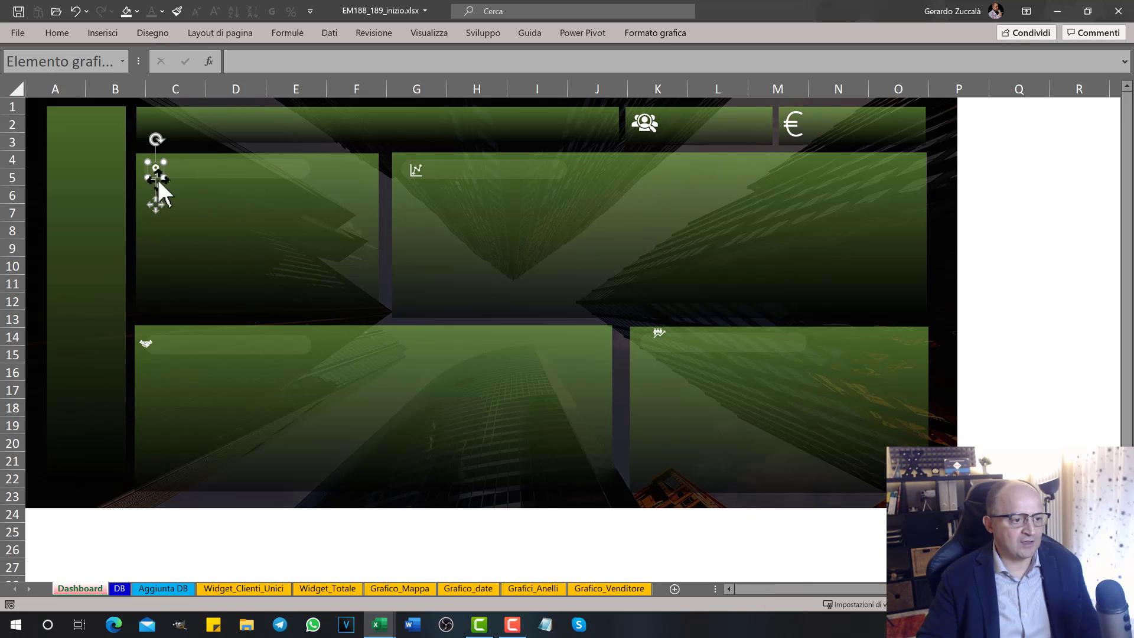
left_click(143, 345)
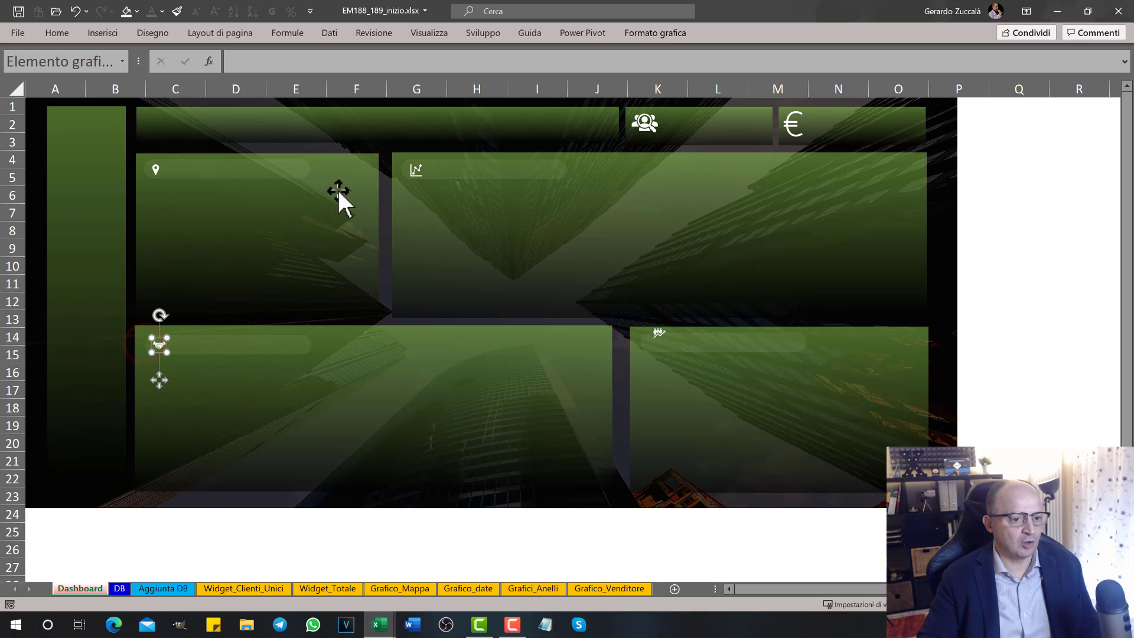
left_click(422, 171)
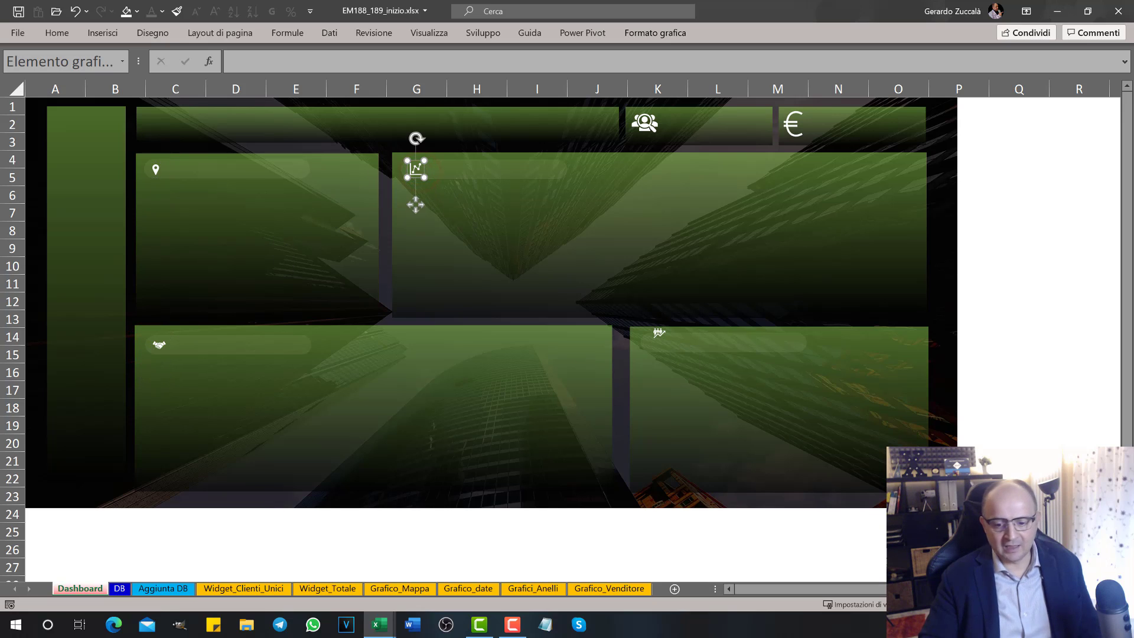
left_click(657, 338)
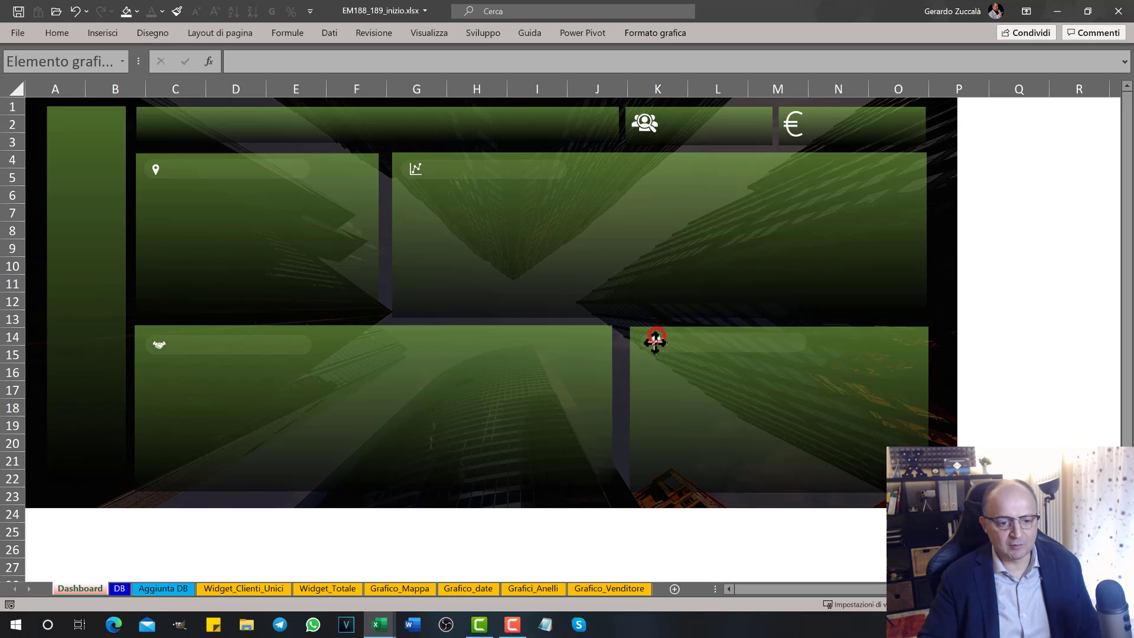
left_click_drag(678, 354, 416, 169)
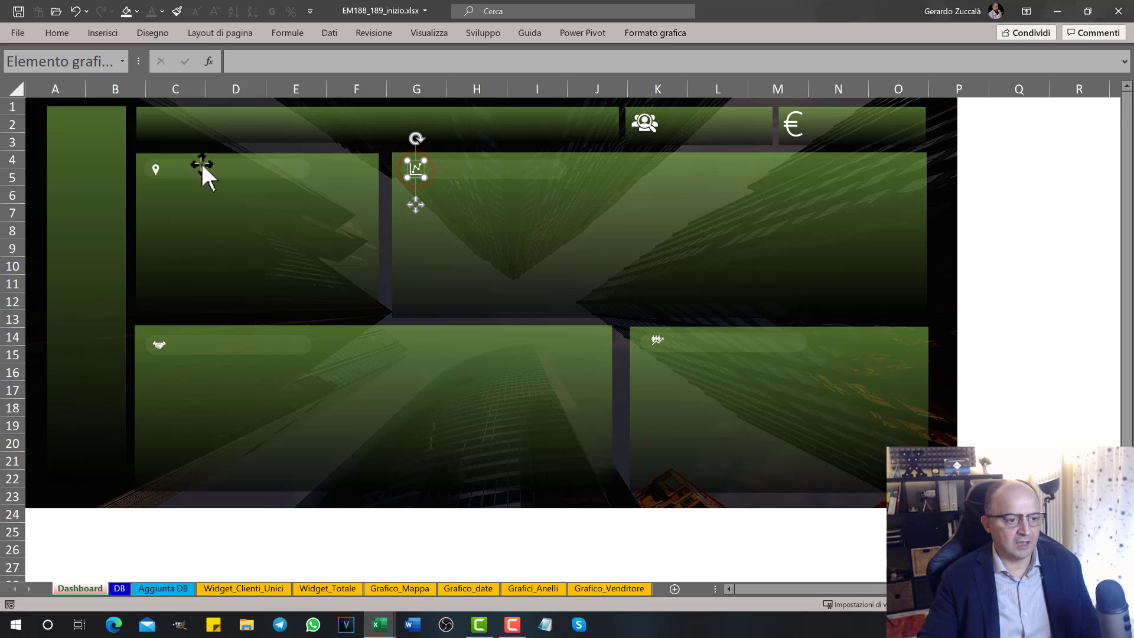
left_click(158, 345, "ctrl")
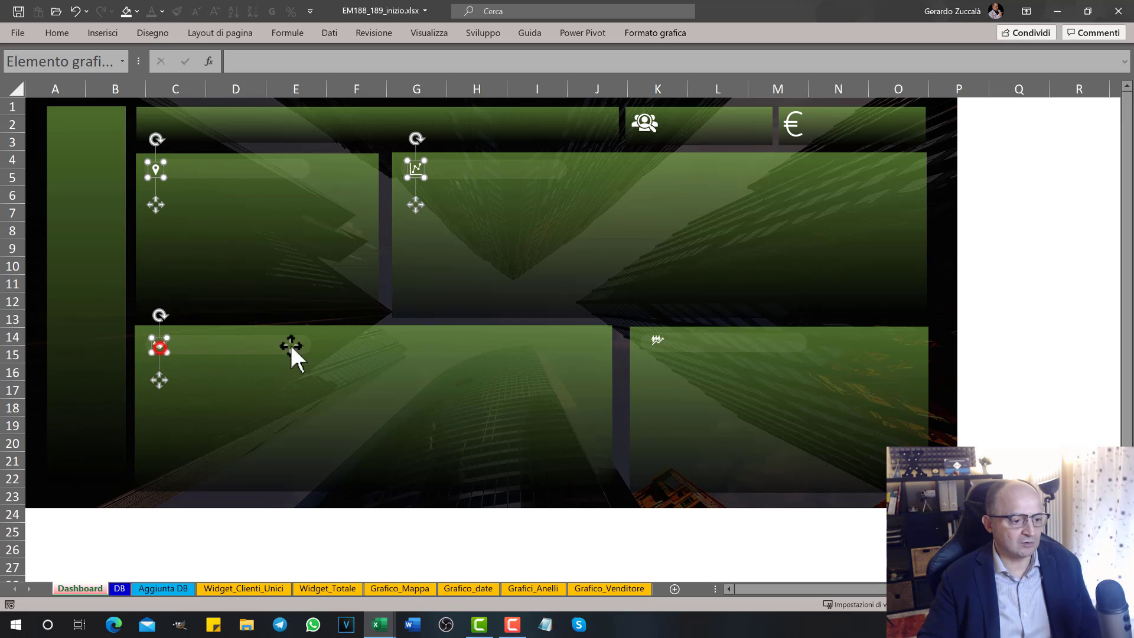
left_click(671, 336, "ctrl")
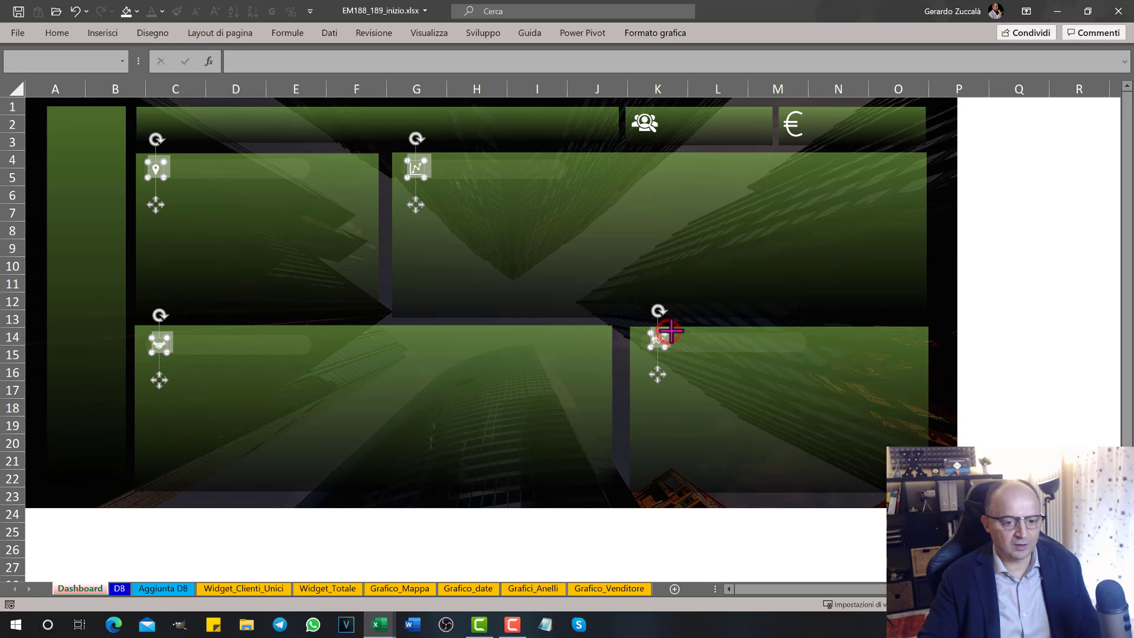
key("shift+Up")
key("shift+Up")
key("shift+Up")
Set the four selected panel icons to 0.9 cm height and 0.9 cm width
left_click(656, 33)
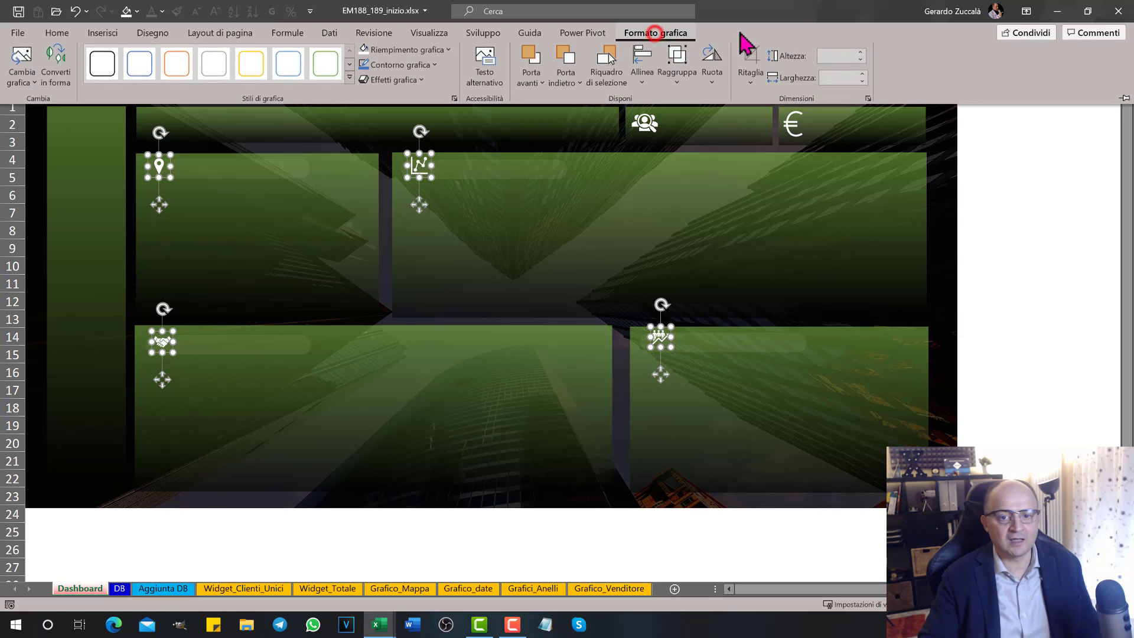
left_click(861, 62)
left_click(862, 62)
left_click(861, 62)
left_click(861, 62)
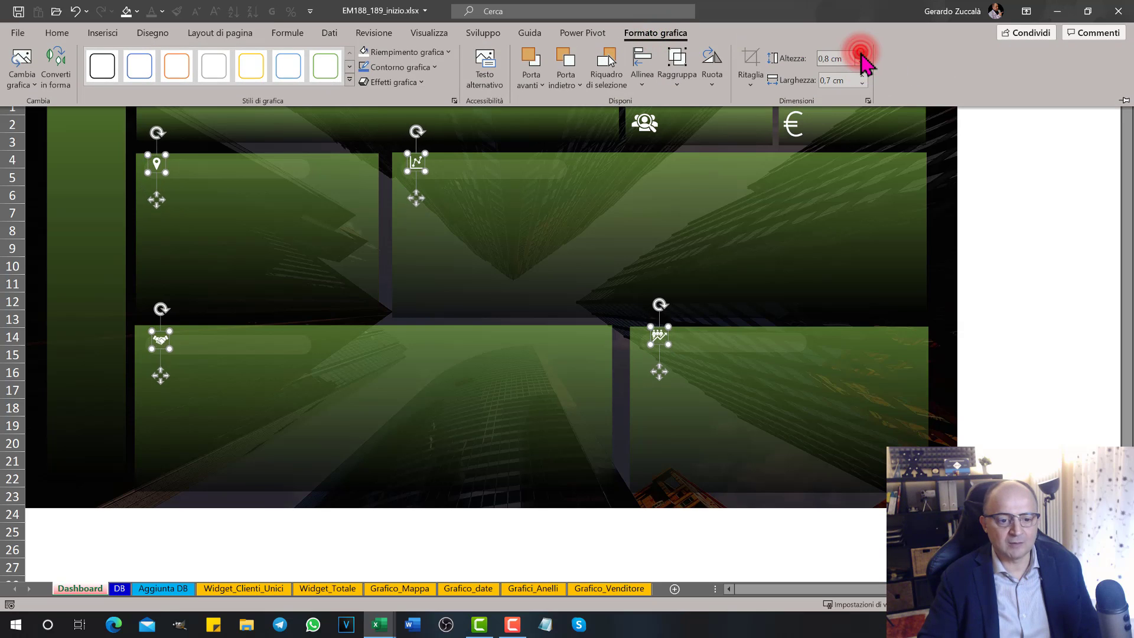
left_click(861, 55)
left_click(861, 55)
left_click(861, 62)
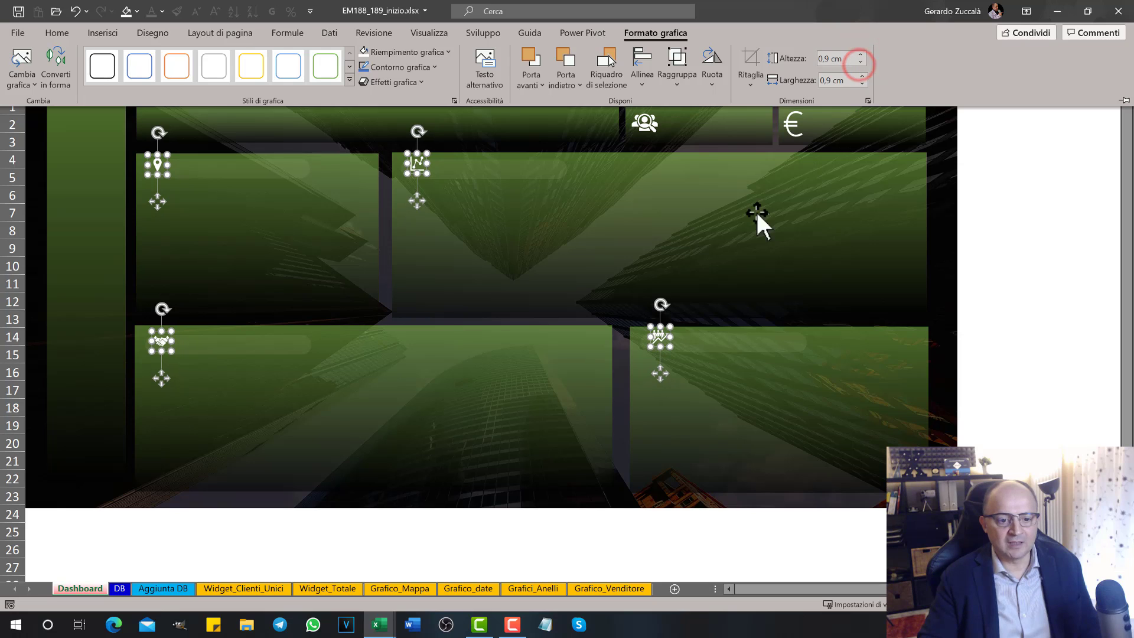
key("ctrl+F1")
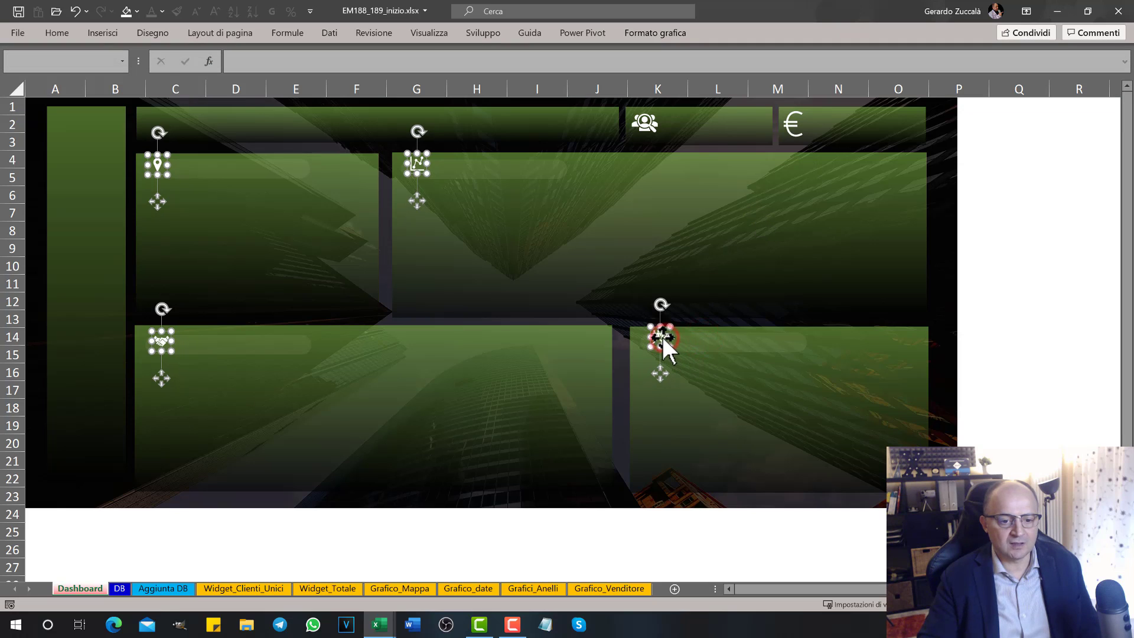
Deselect the icons by selecting cells D25:D26, then return to the working file
key("Escape")
left_click(540, 364)
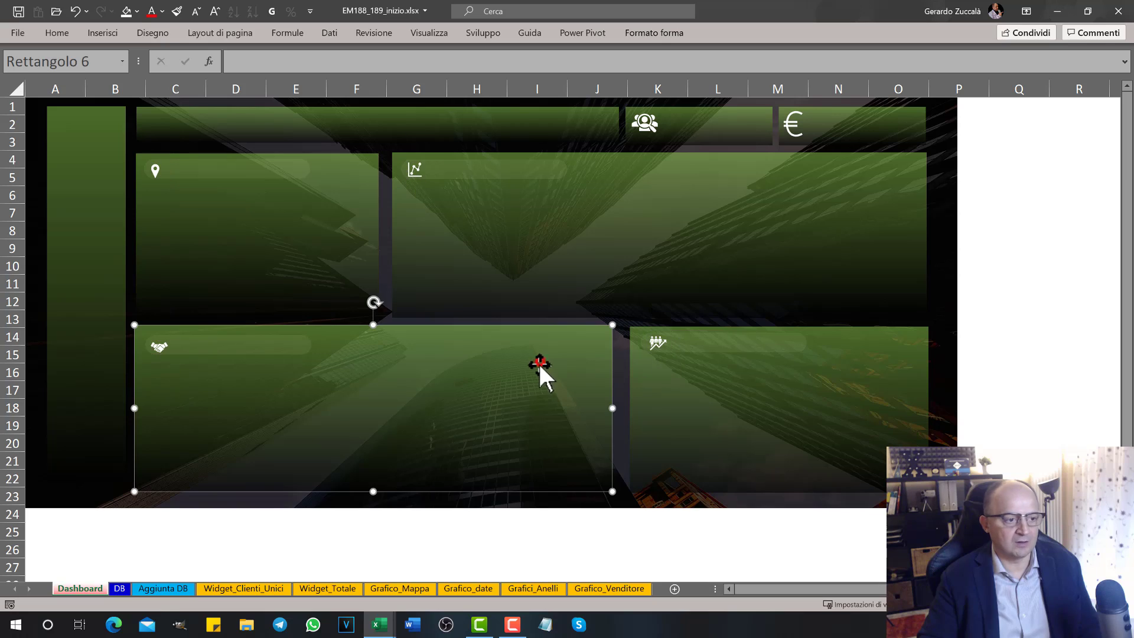
left_click(161, 346)
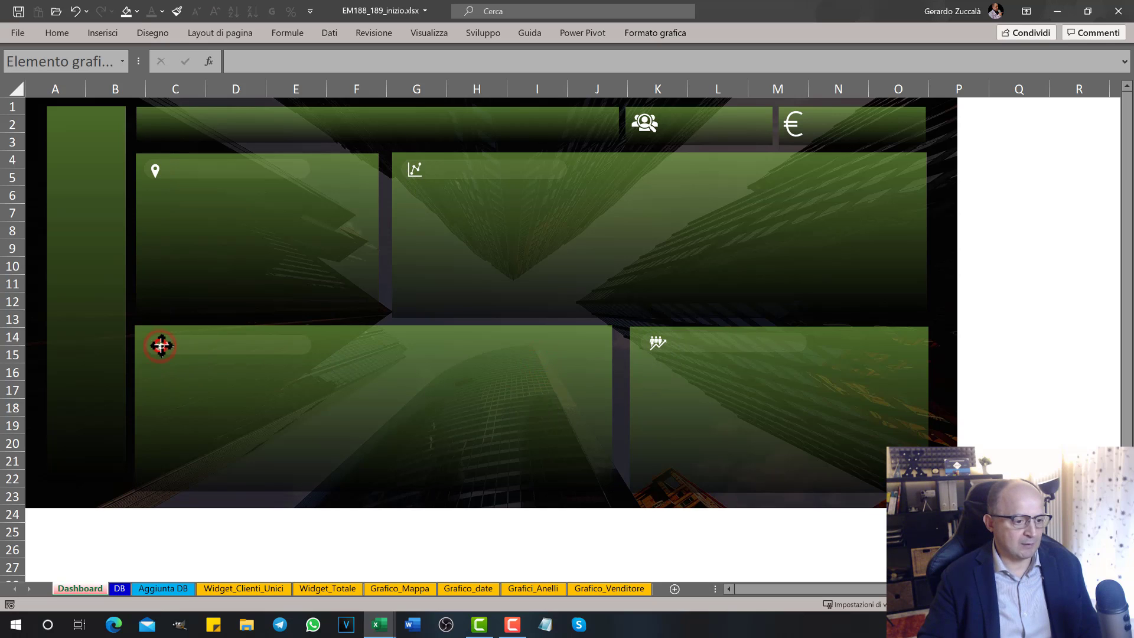
left_click(361, 422)
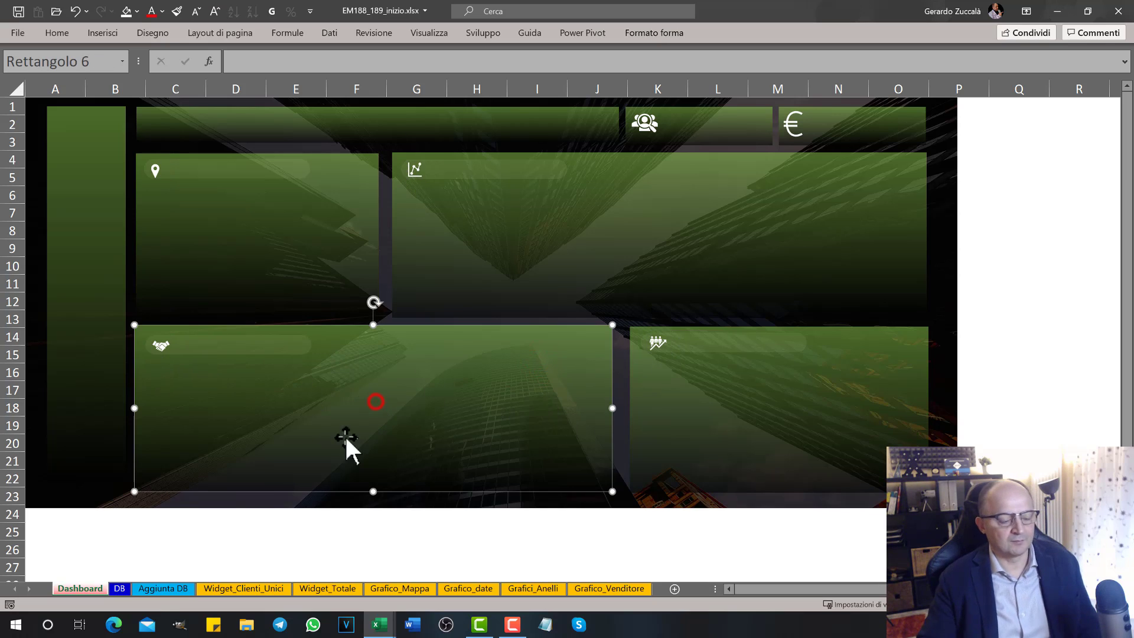
left_click_drag(237, 532, 236, 549)
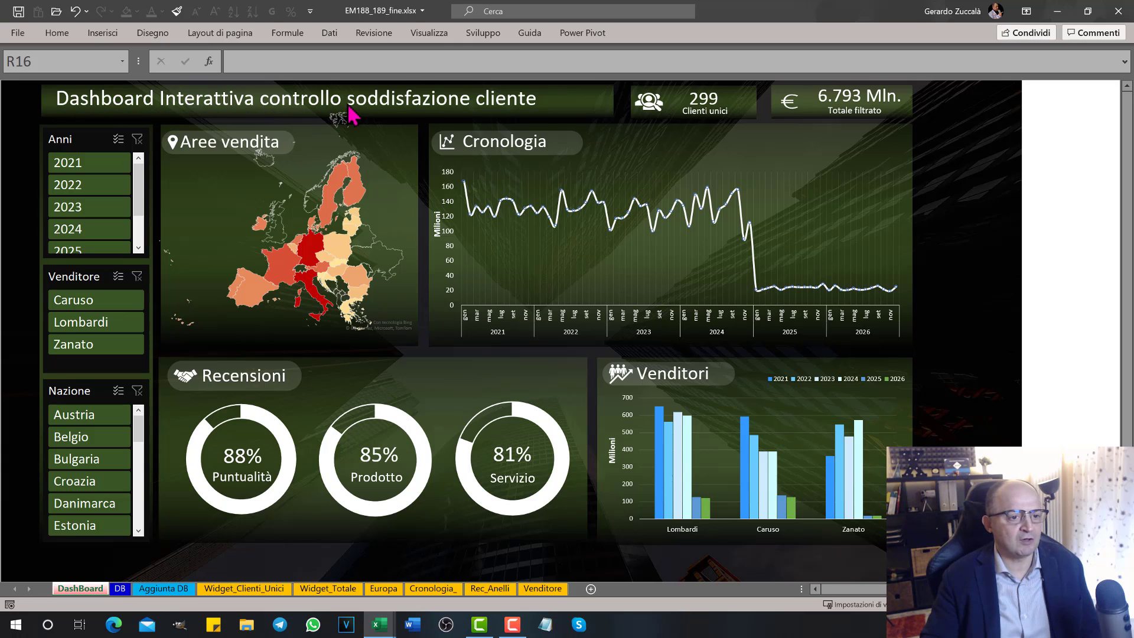
key("alt+Tab")
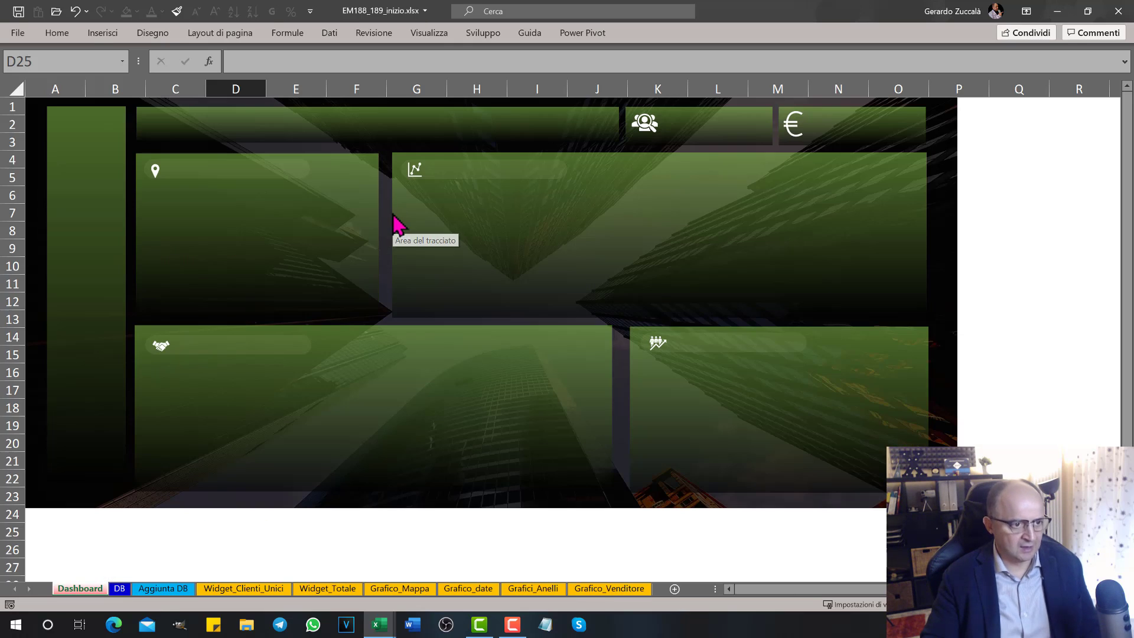
Draw a text box across C2:J3 reading 'dashboard interattiva e soddisfazione cliente'
left_click(104, 33)
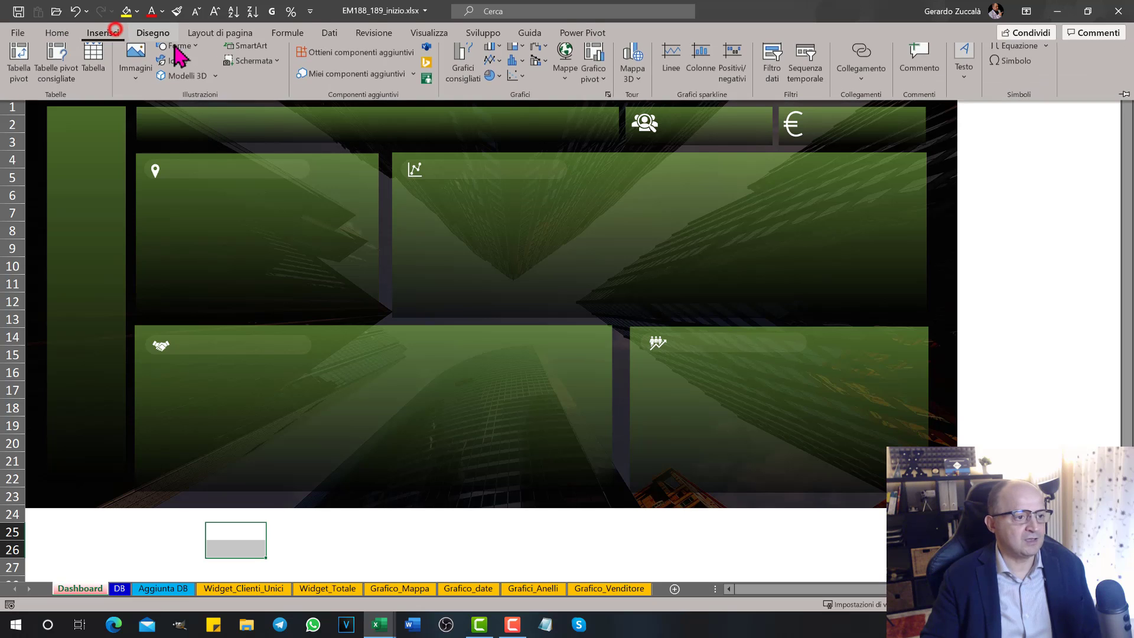
left_click(963, 86)
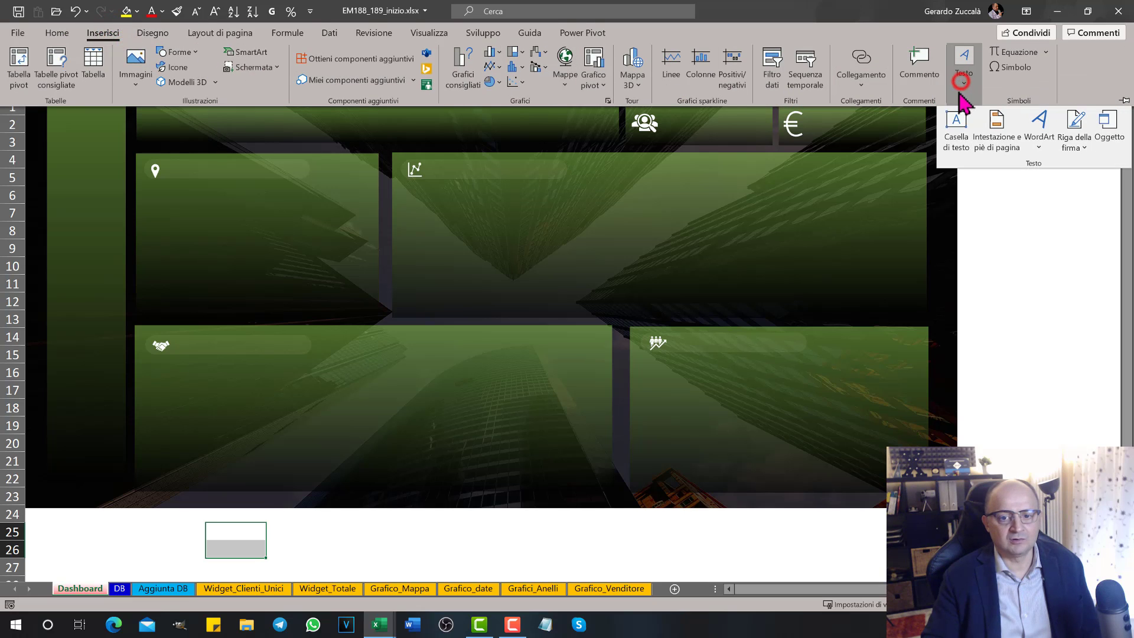
left_click(960, 141)
left_click_drag(162, 118, 603, 158)
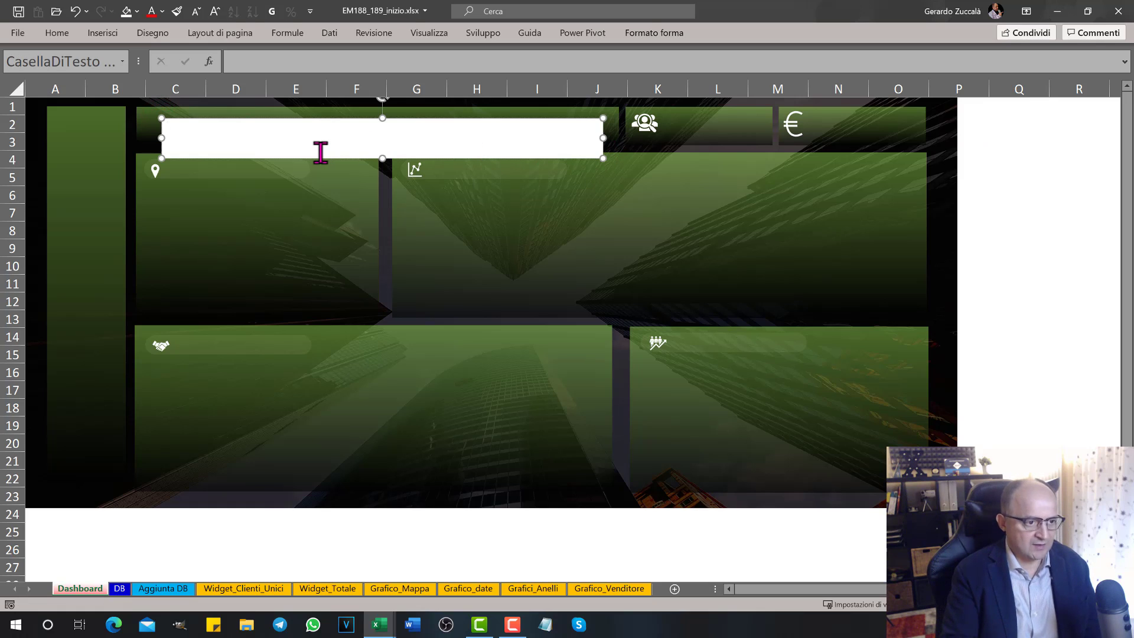
type("dashboard interattiva e soddisfazione cliente")
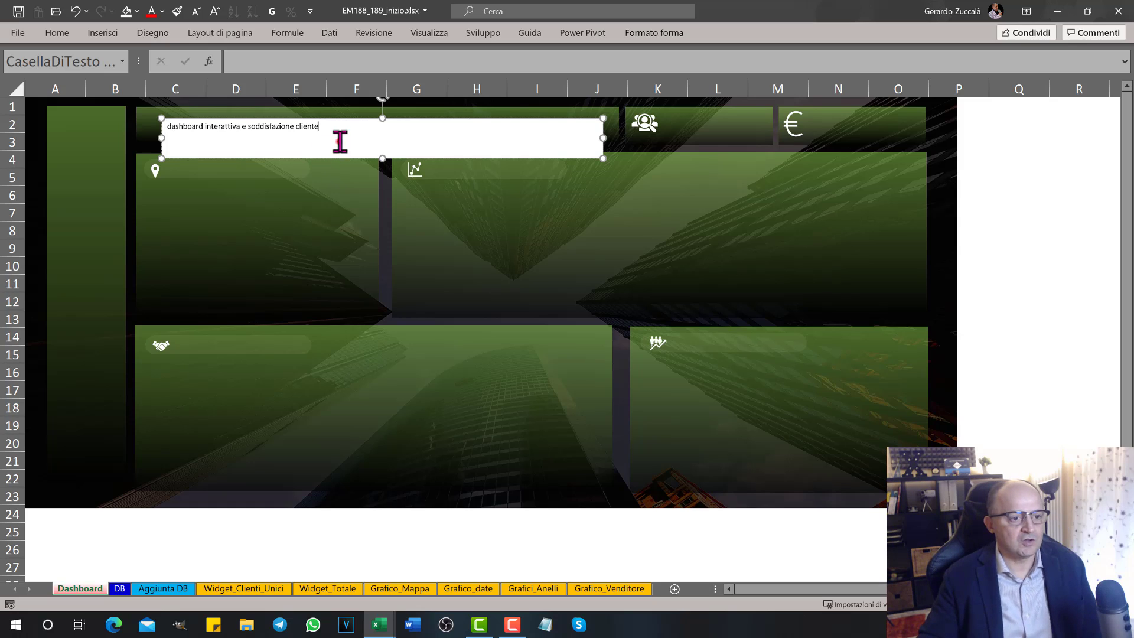
Select the whole title text and increase its font size two steps
left_click(340, 142)
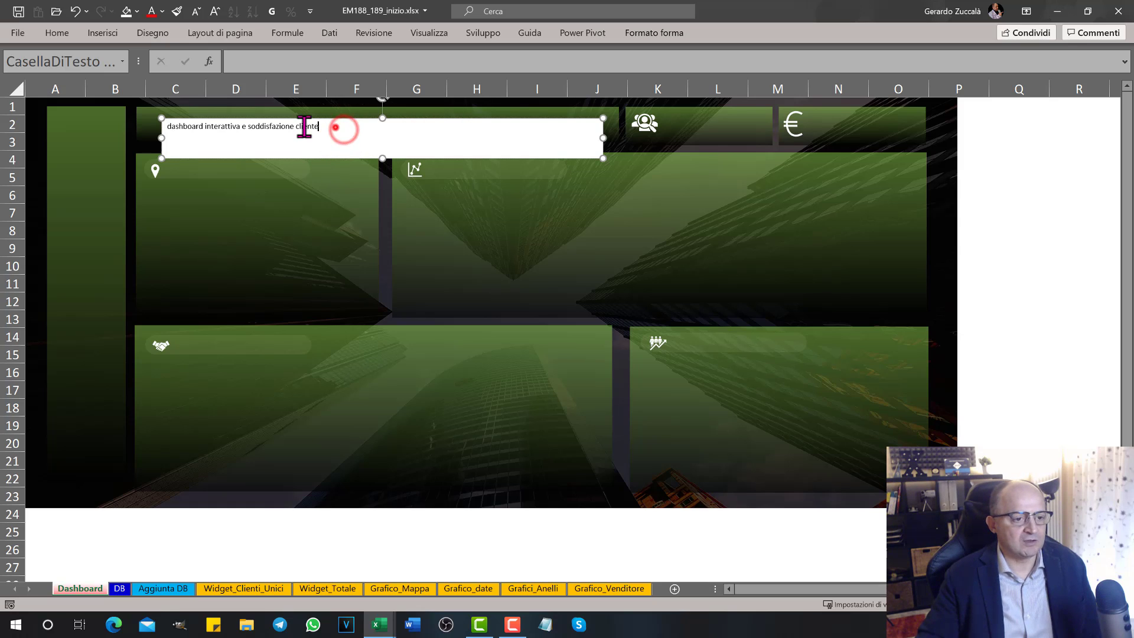
left_click_drag(340, 129, 166, 126)
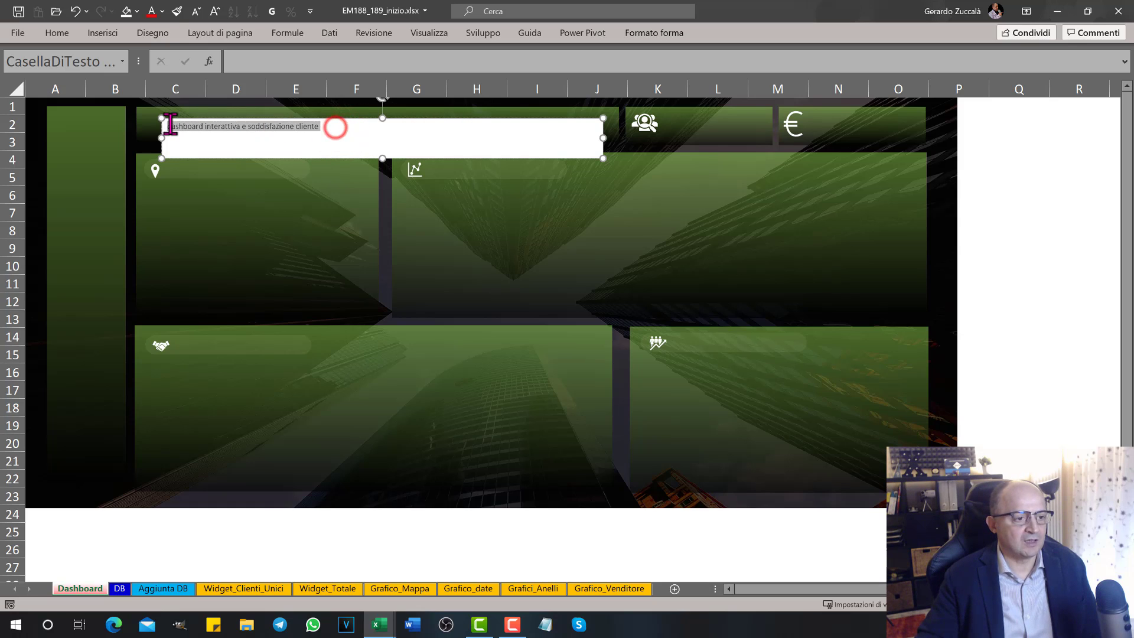
left_click(215, 11)
left_click(214, 11)
left_click(214, 12)
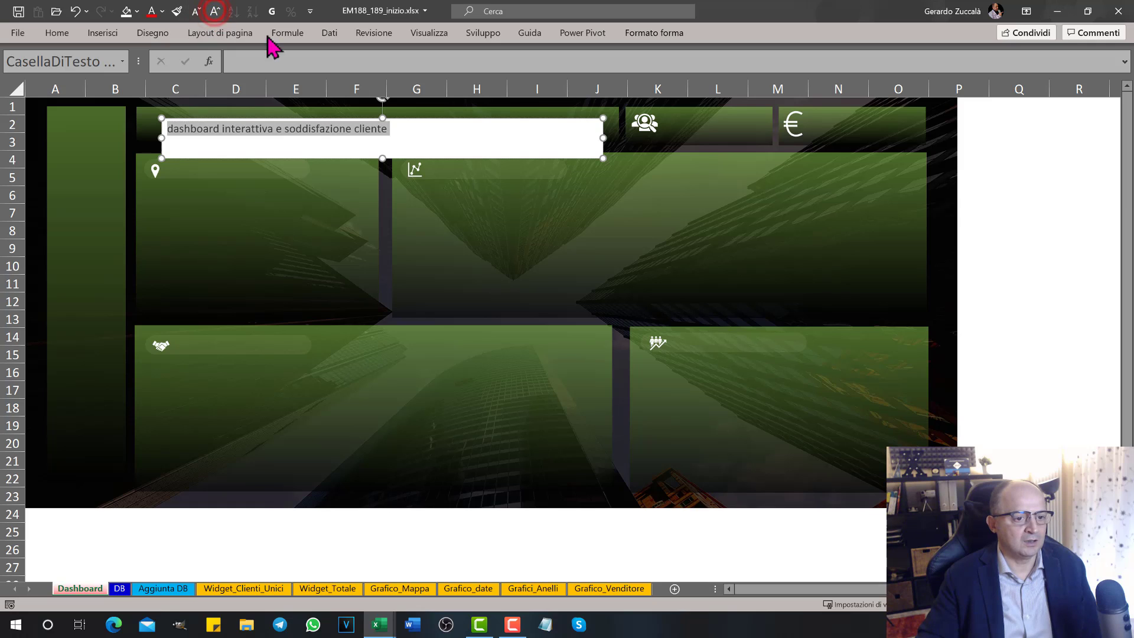
Give the title text box no fill and no outline
right_click(505, 134)
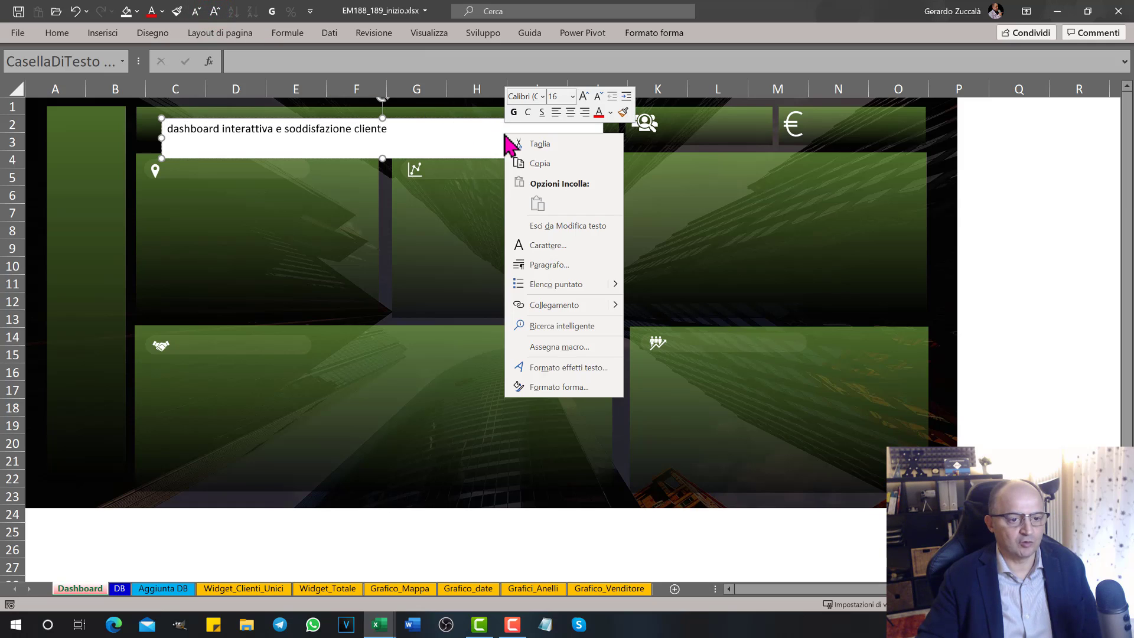
left_click(569, 388)
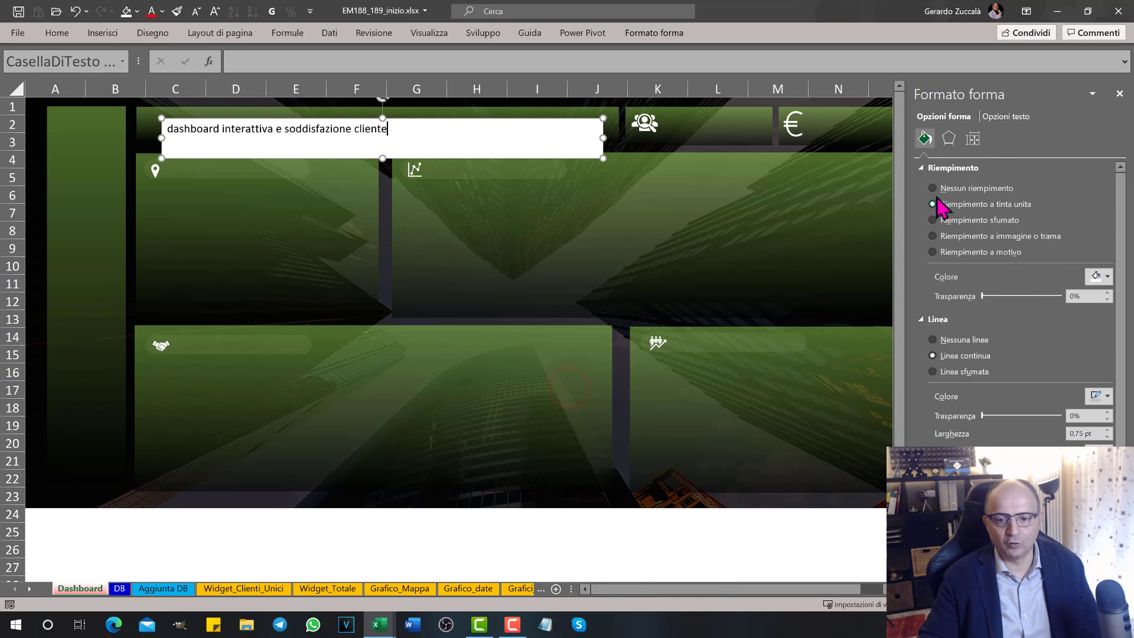
left_click(932, 188)
left_click(921, 167)
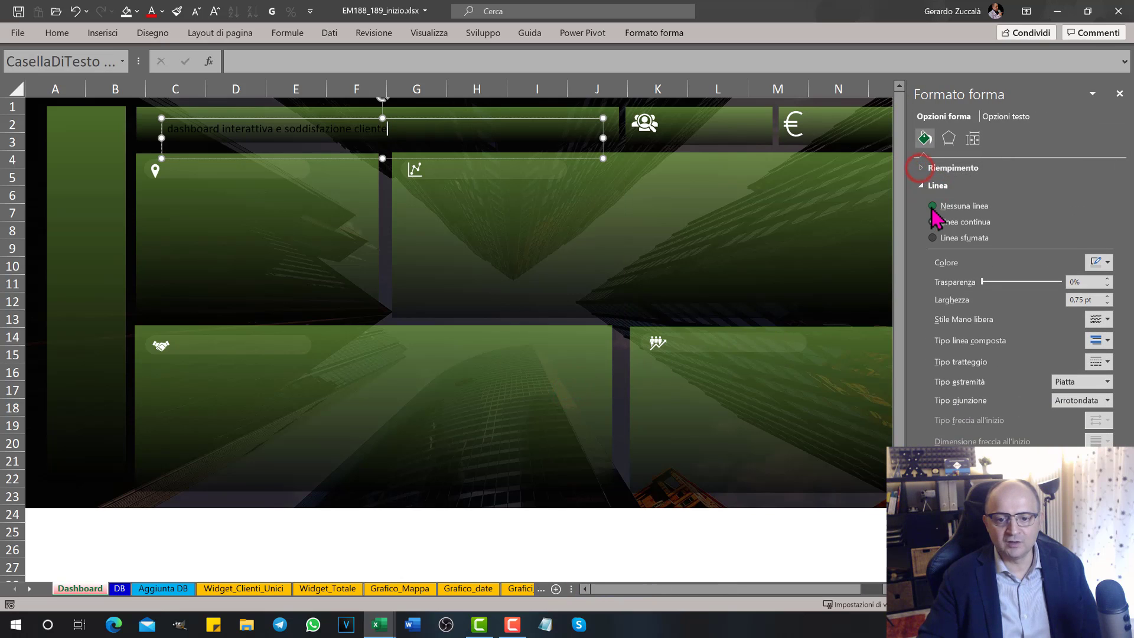
left_click(933, 206)
Make the title text white and enlarge it four font-size steps
left_click_drag(406, 128, 163, 128)
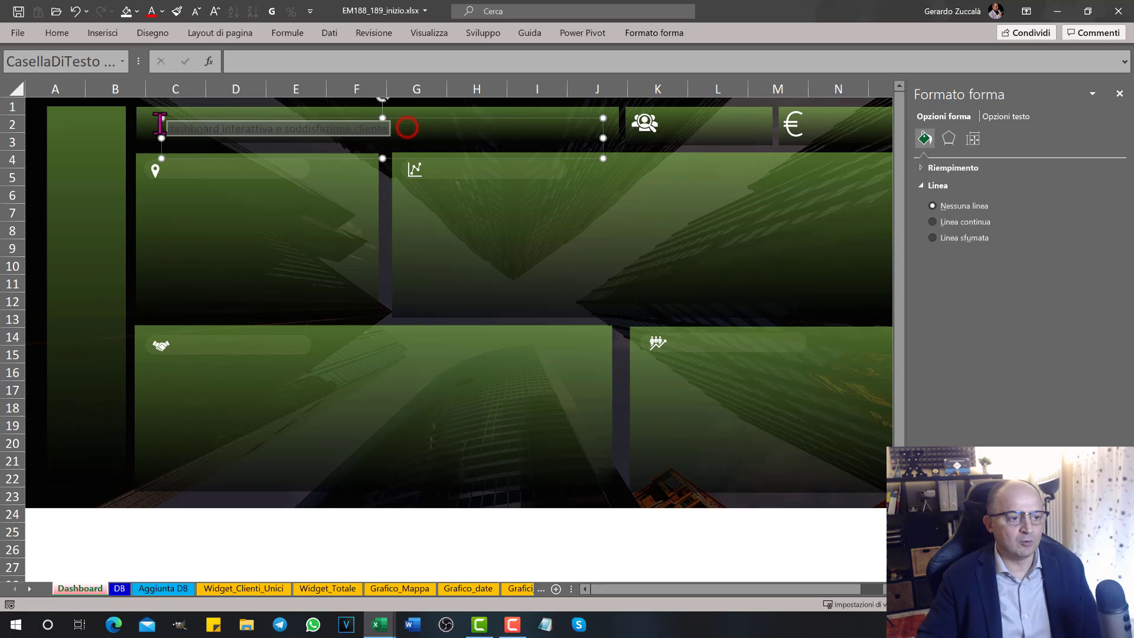
left_click(161, 12)
left_click(147, 64)
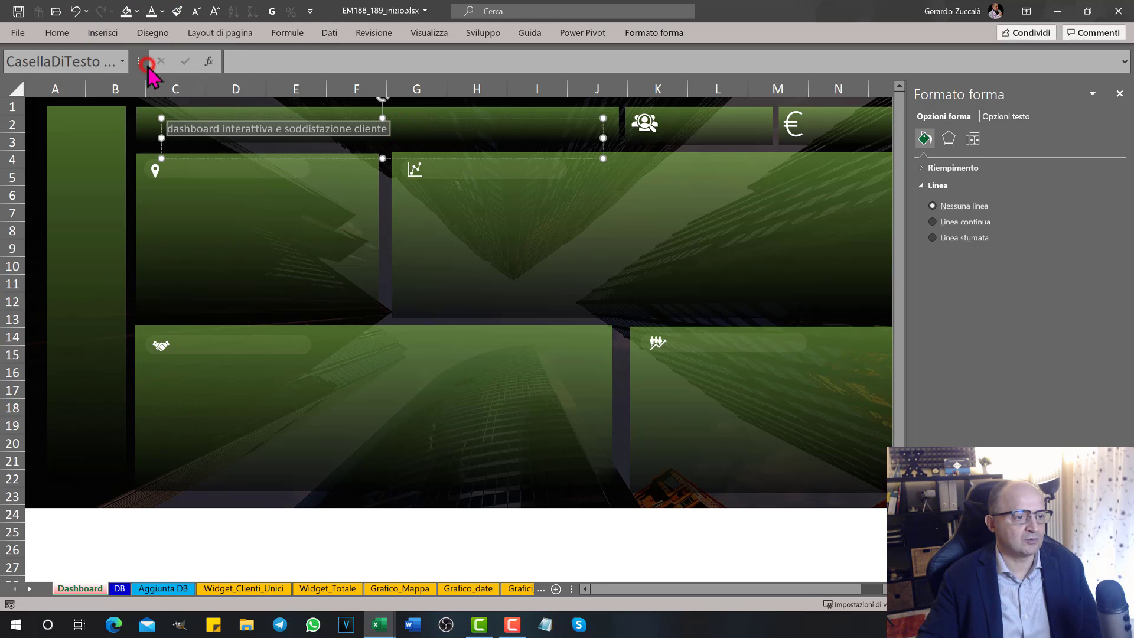
left_click(213, 12)
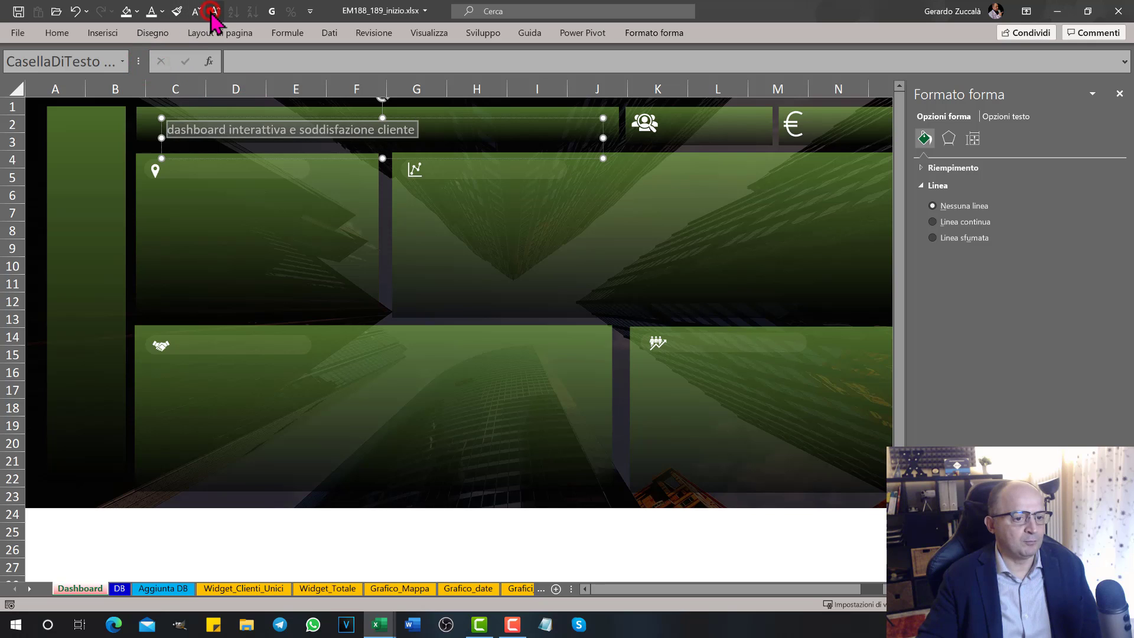
left_click(213, 11)
left_click(213, 12)
left_click(213, 11)
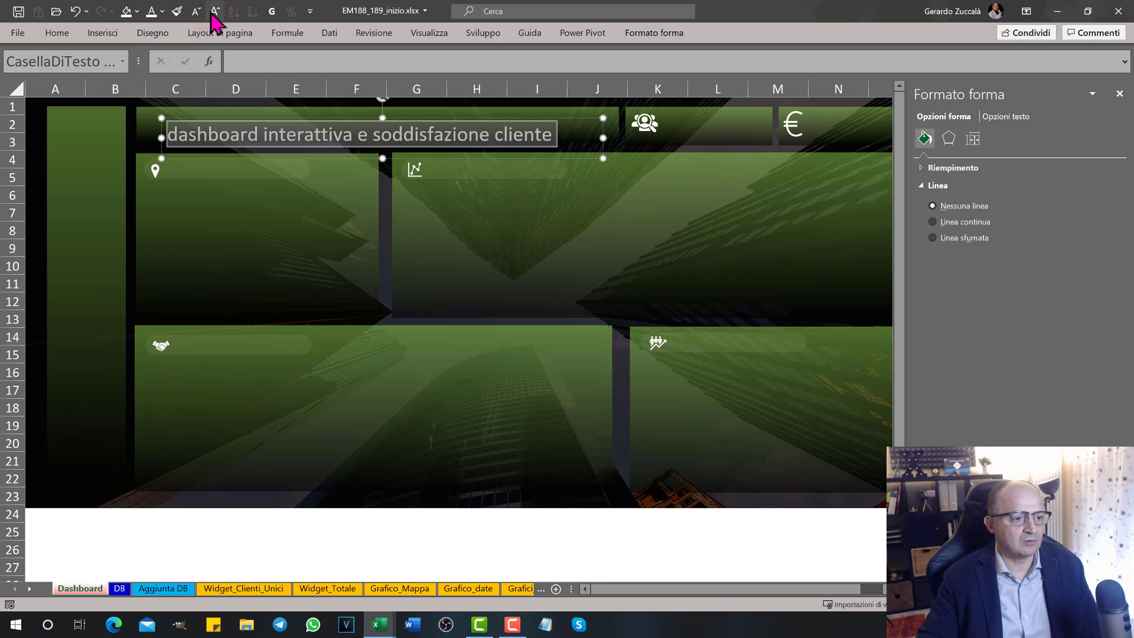
Capitalise the title to 'Dashboard Interattiva' and move the box up and left
left_click(171, 134)
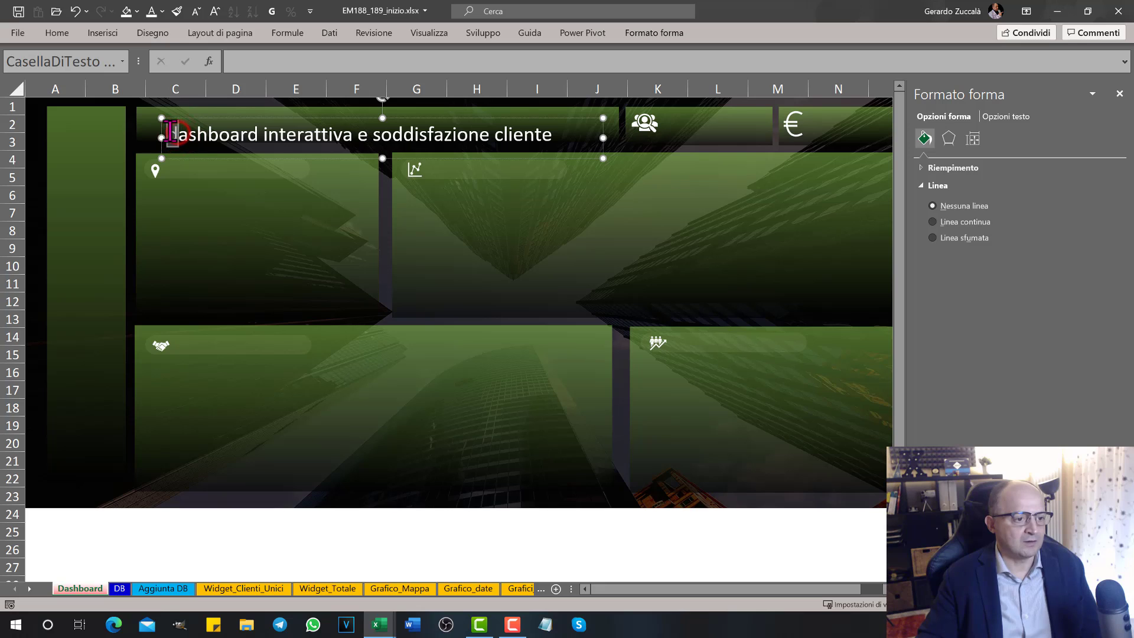
type("D")
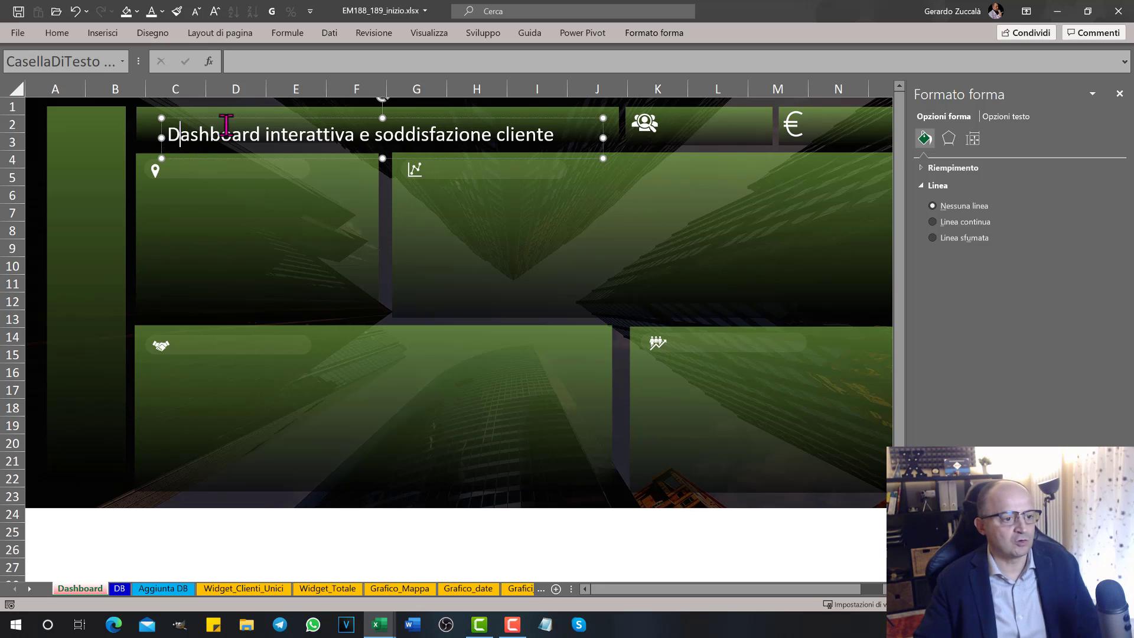
left_click(267, 135)
key("BackSpace")
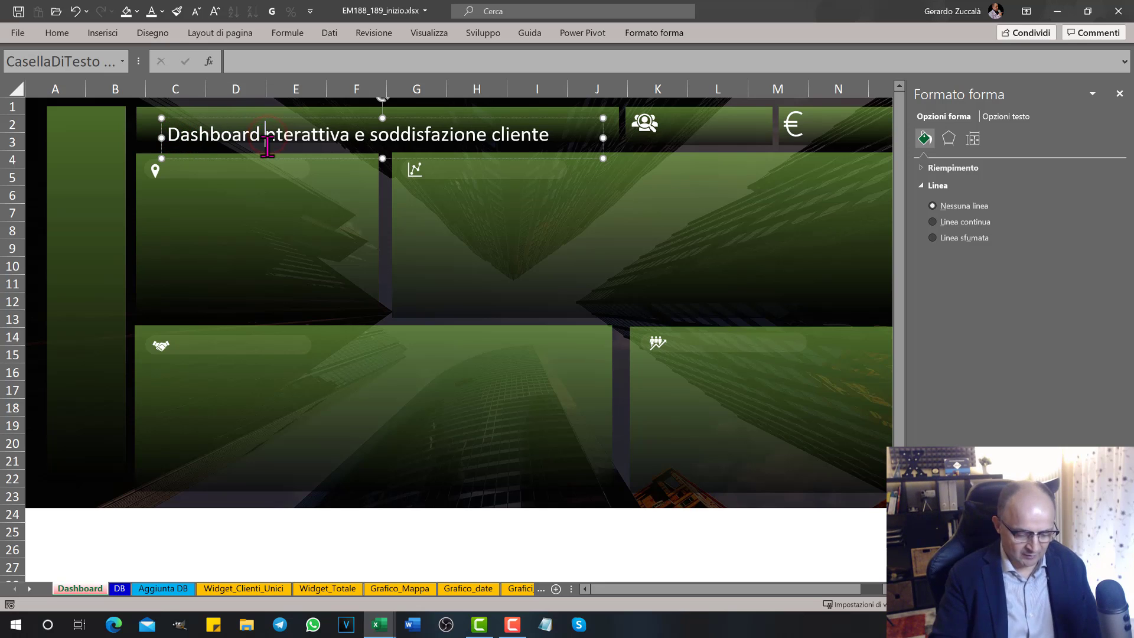
type("I")
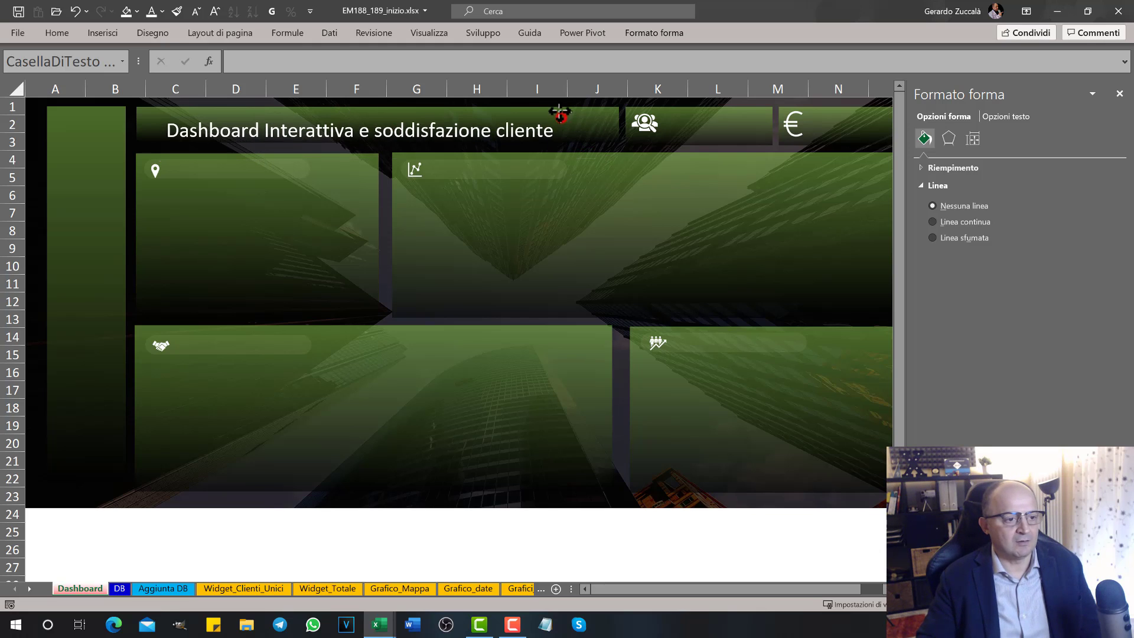
mouse_move(561, 117)
left_mouse_down()
mouse_move(540, 104)
mouse_move(590, 130)
left_mouse_up()
Narrow the title box and move the people KPI panel left toward it
left_click(588, 121)
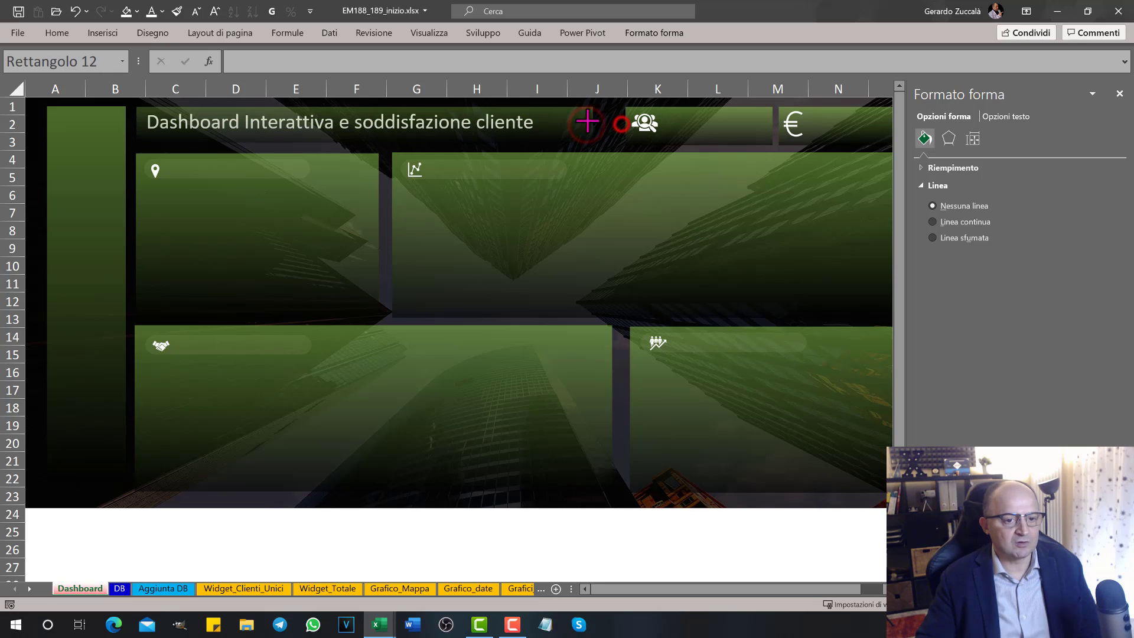
left_click(637, 127)
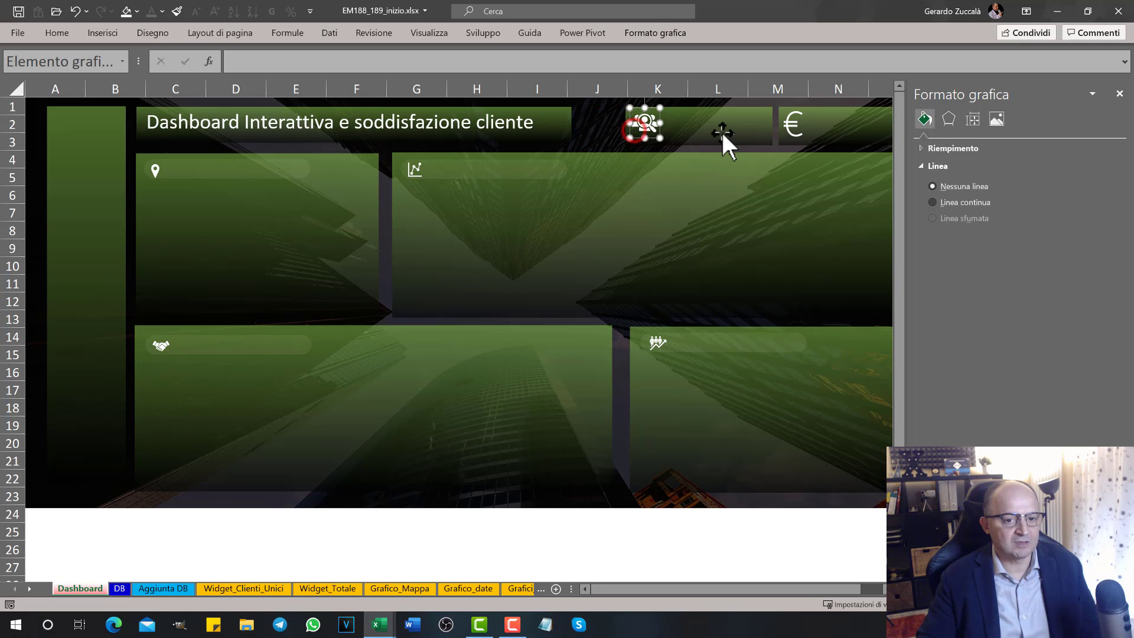
mouse_move(723, 133)
left_mouse_down()
mouse_move(692, 133)
mouse_move(742, 125)
left_mouse_up()
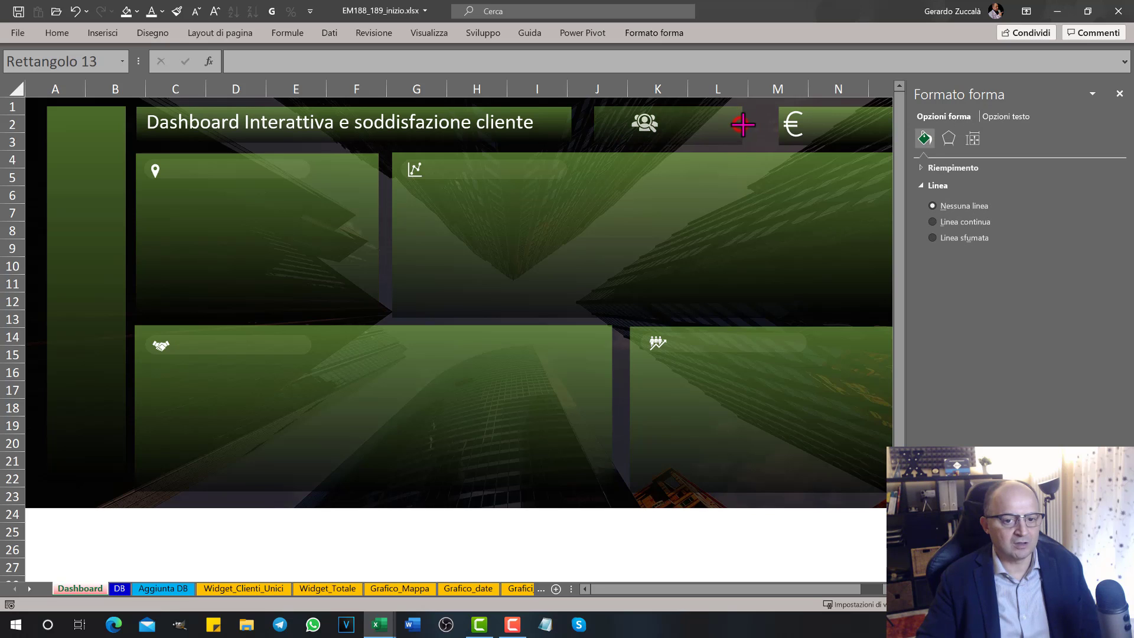
left_click(649, 127)
Move the euro panel left, widen it rightward, and nudge the people panel slightly left
left_click(790, 139)
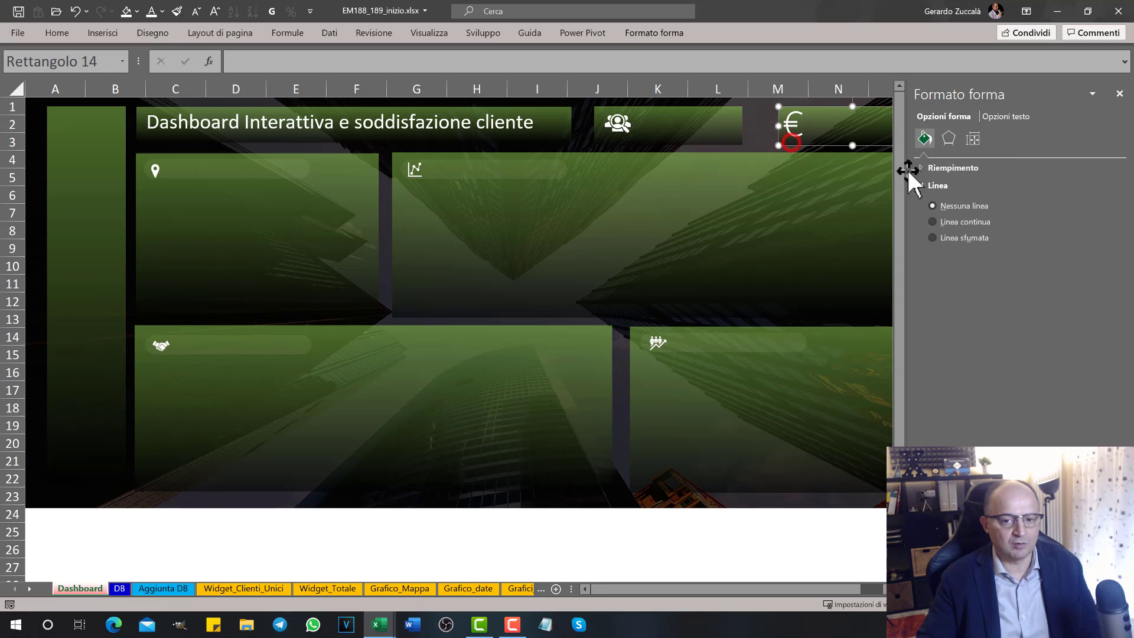
left_click(1119, 94)
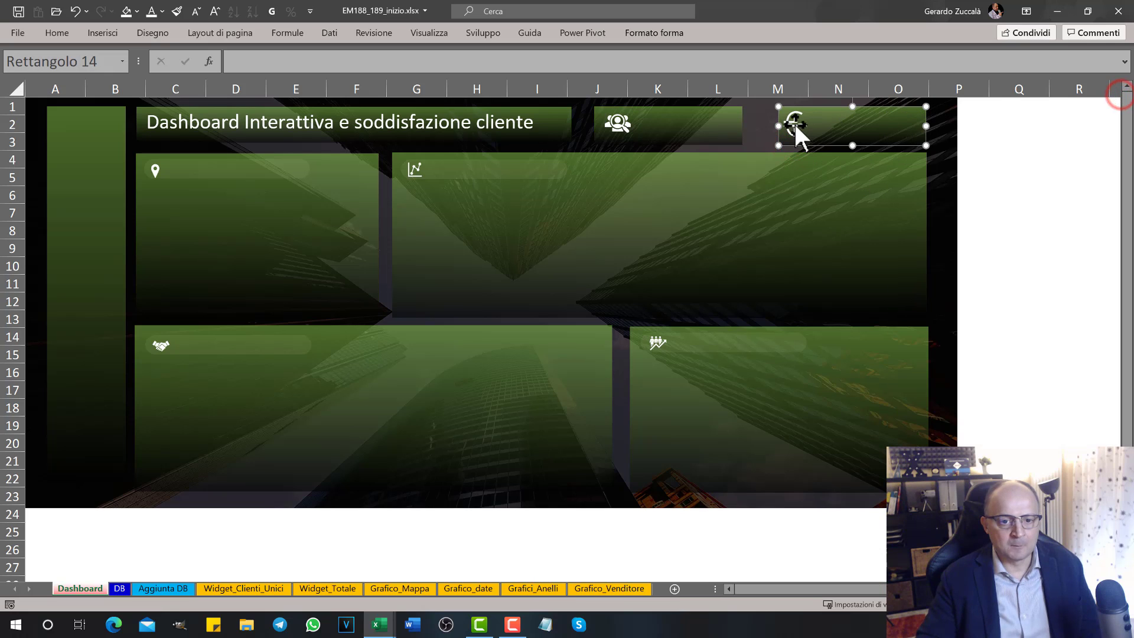
left_click_drag(845, 130, 823, 130)
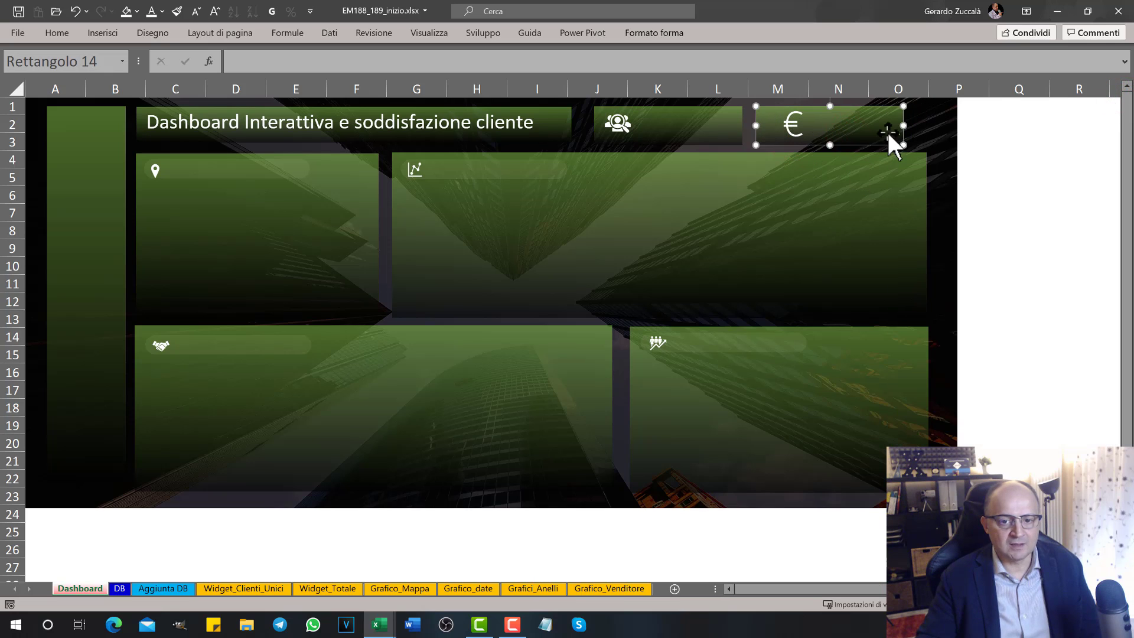
left_click_drag(905, 125, 921, 127)
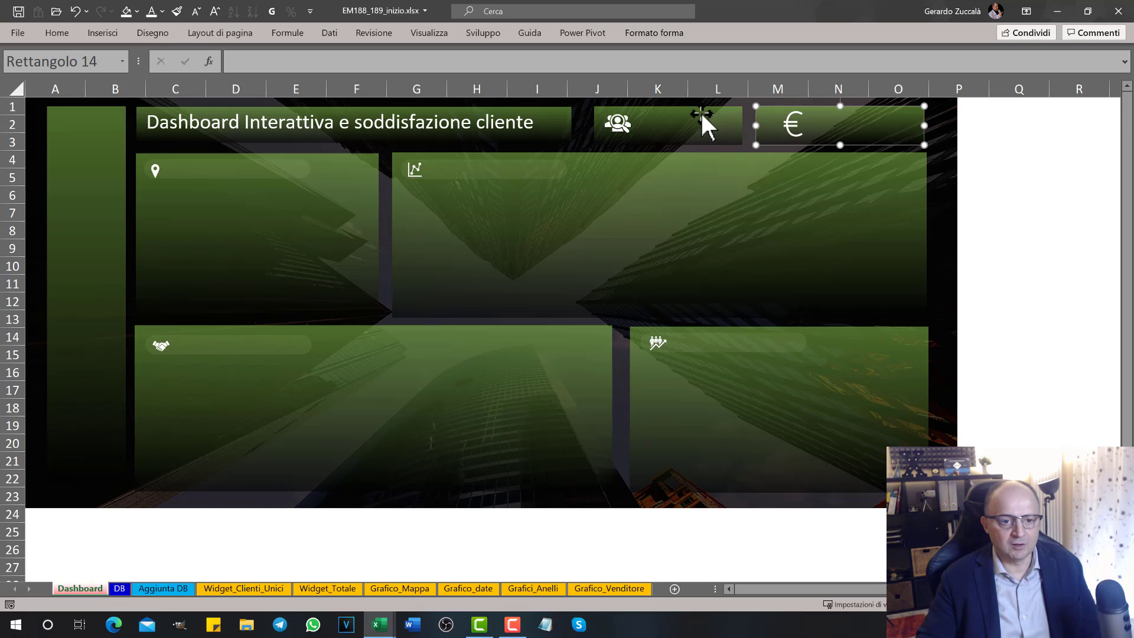
left_click_drag(697, 120, 691, 120)
left_click(865, 423)
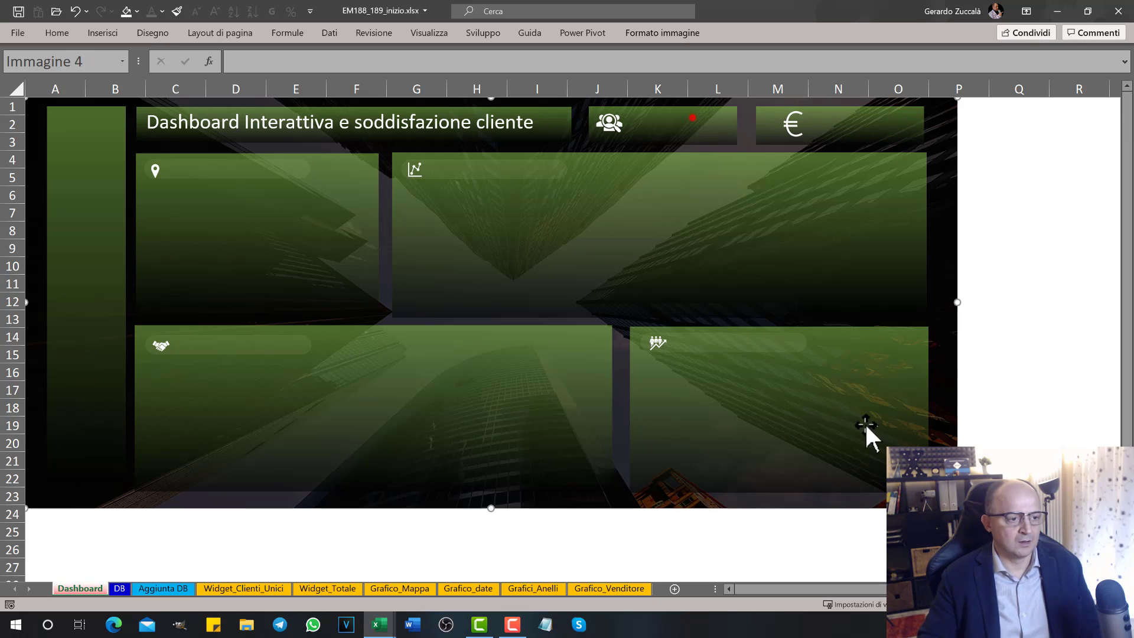
left_click(156, 168)
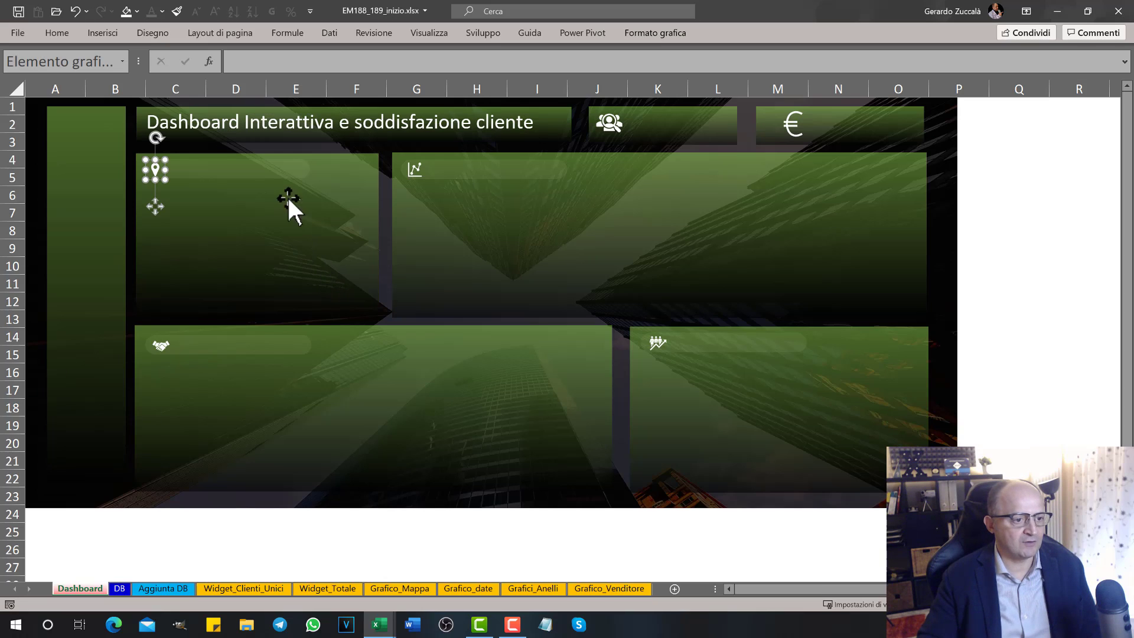
left_click(286, 125)
Copy the title box into the map panel, retype it as 'Zona', and shrink it
left_click(245, 102)
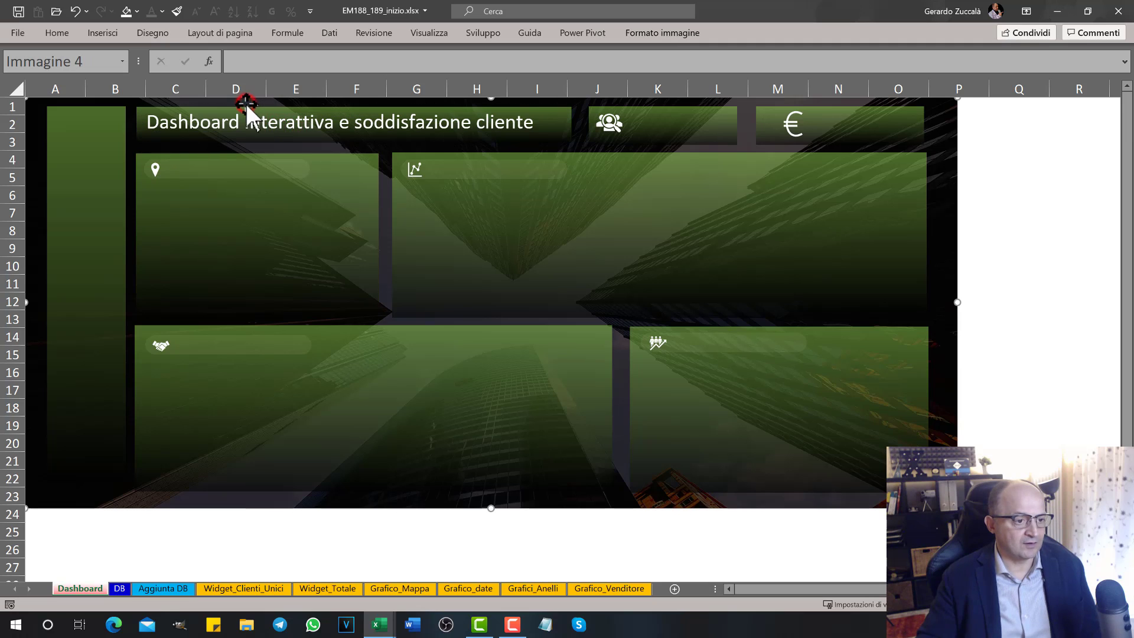
left_click(247, 112)
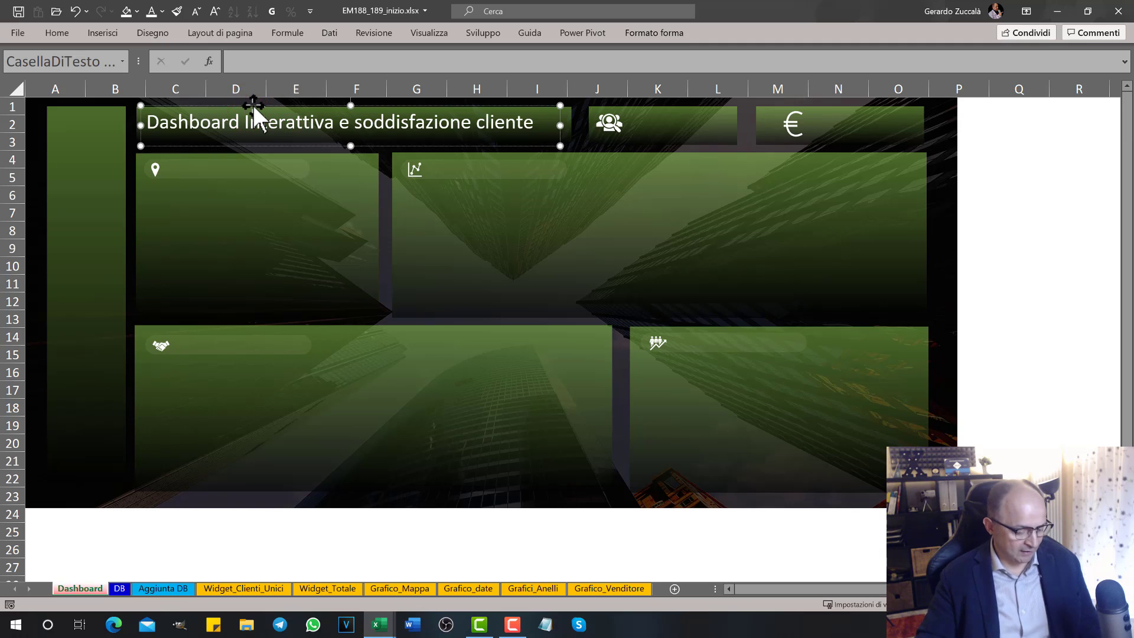
left_click_drag(254, 105, 286, 225, "ctrl")
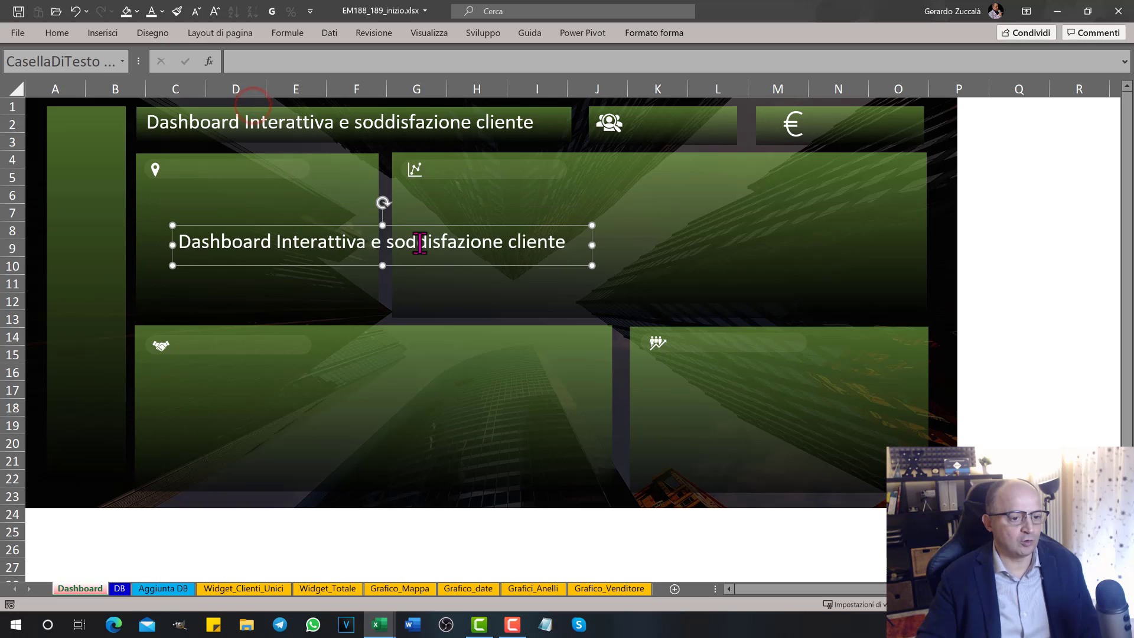
left_click_drag(445, 226, 211, 221)
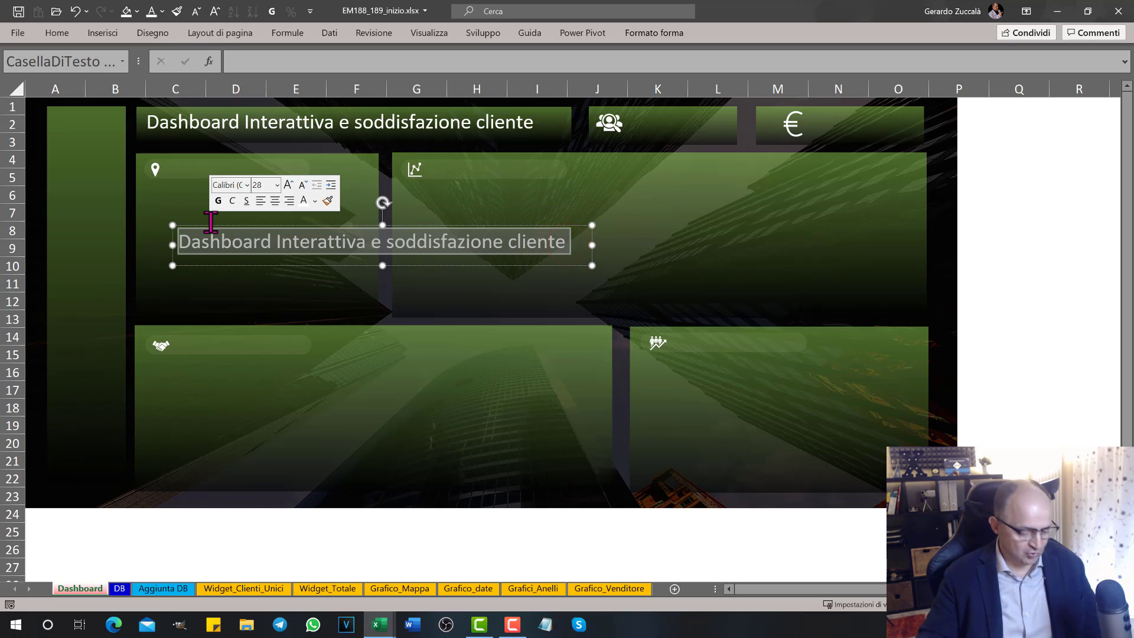
type("Zona")
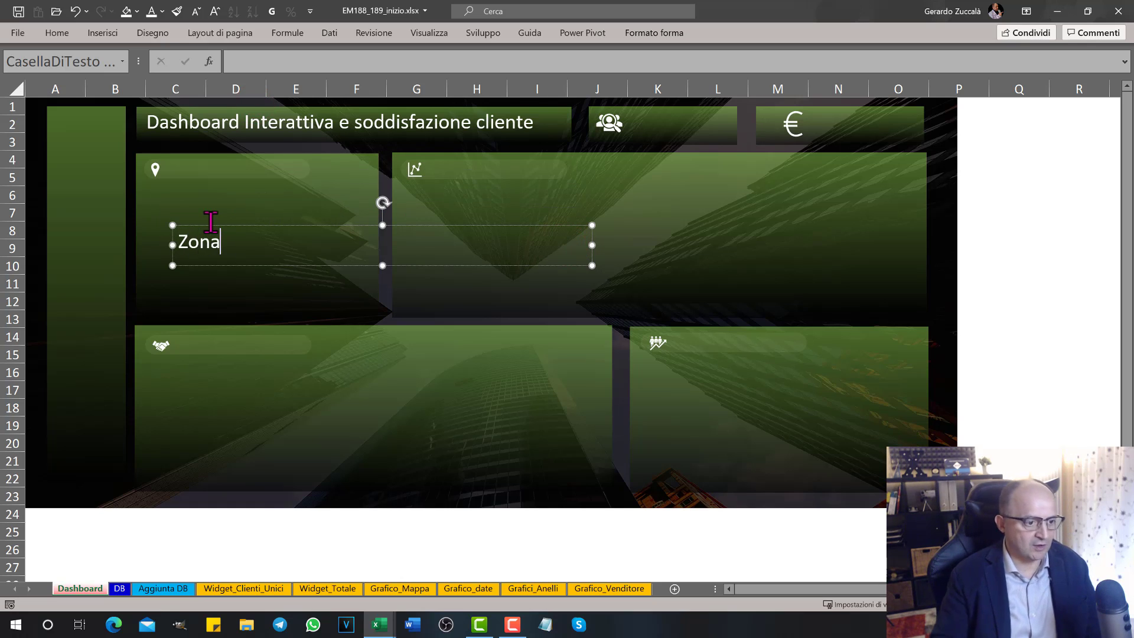
left_click_drag(592, 265, 237, 256)
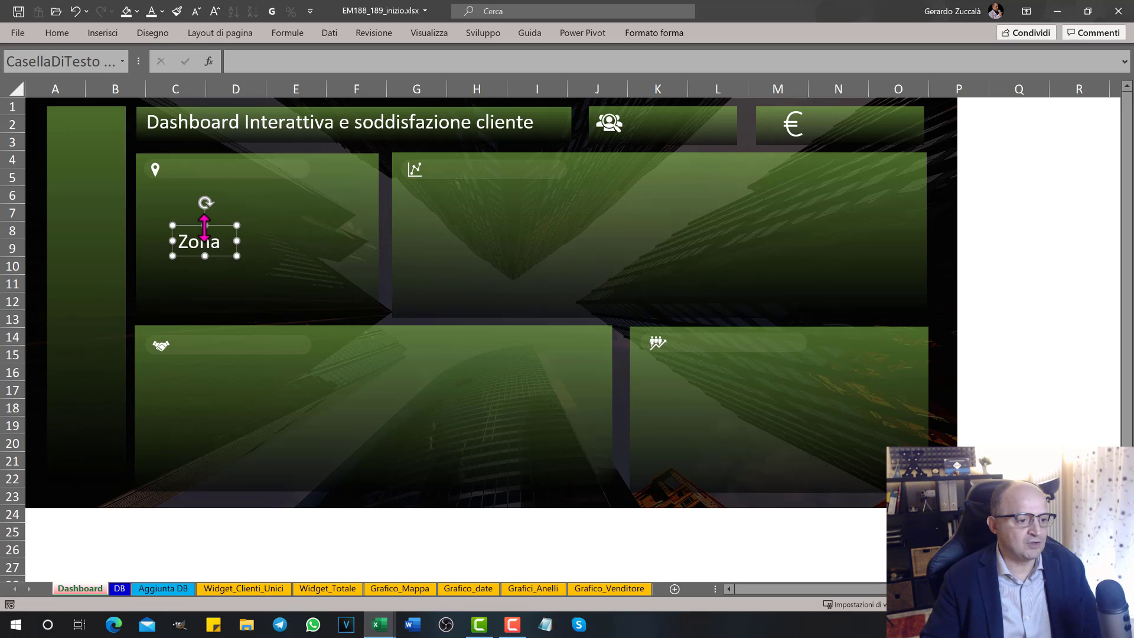
left_click_drag(205, 224, 204, 226)
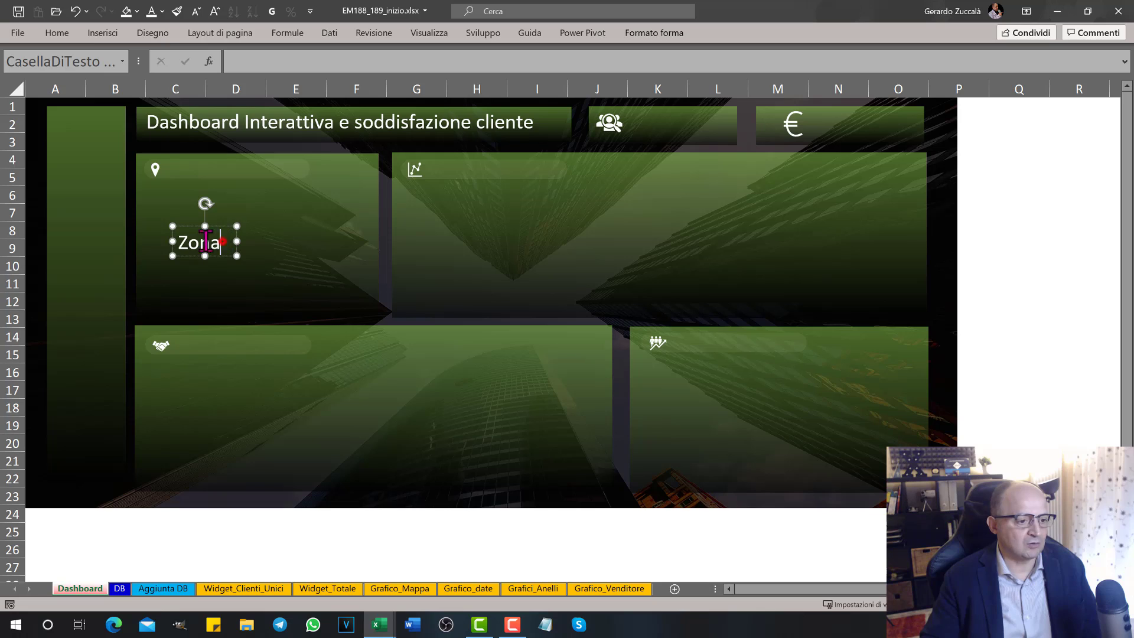
Reduce the Zona label's font size and fit its box into the panel header
double_click(206, 241)
left_click(192, 16)
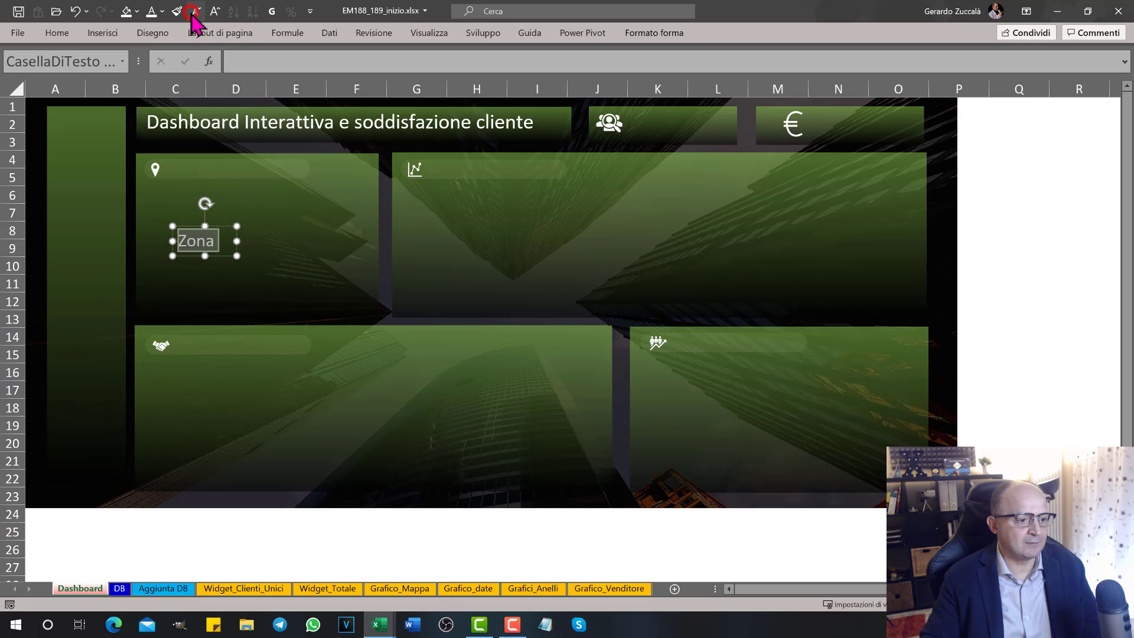
left_click(192, 17)
left_click(195, 15)
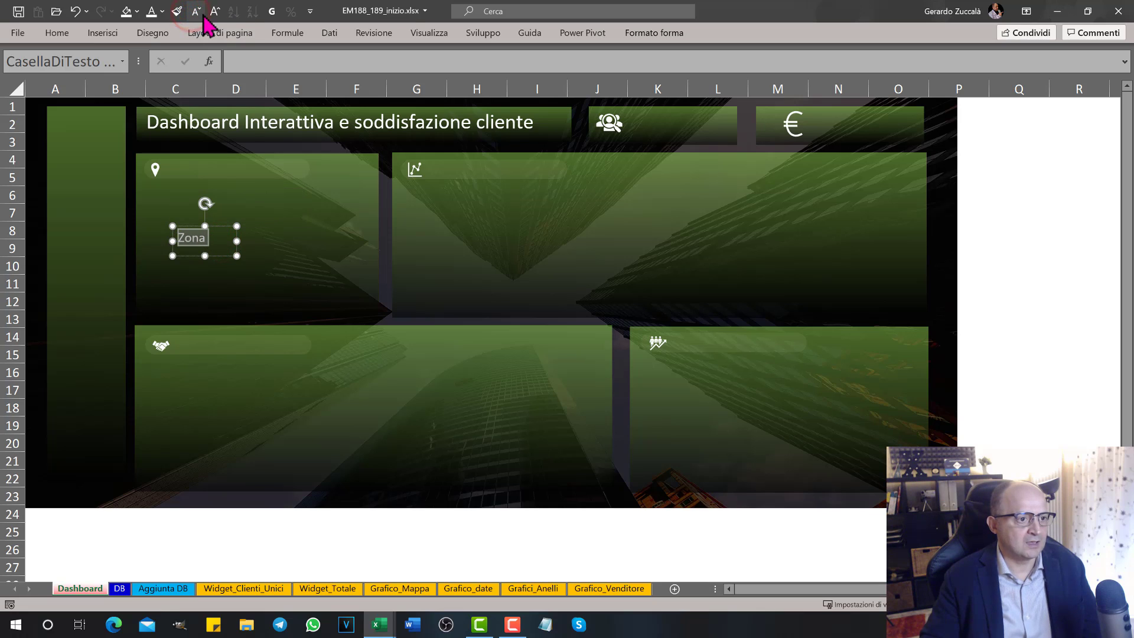
left_click(213, 12)
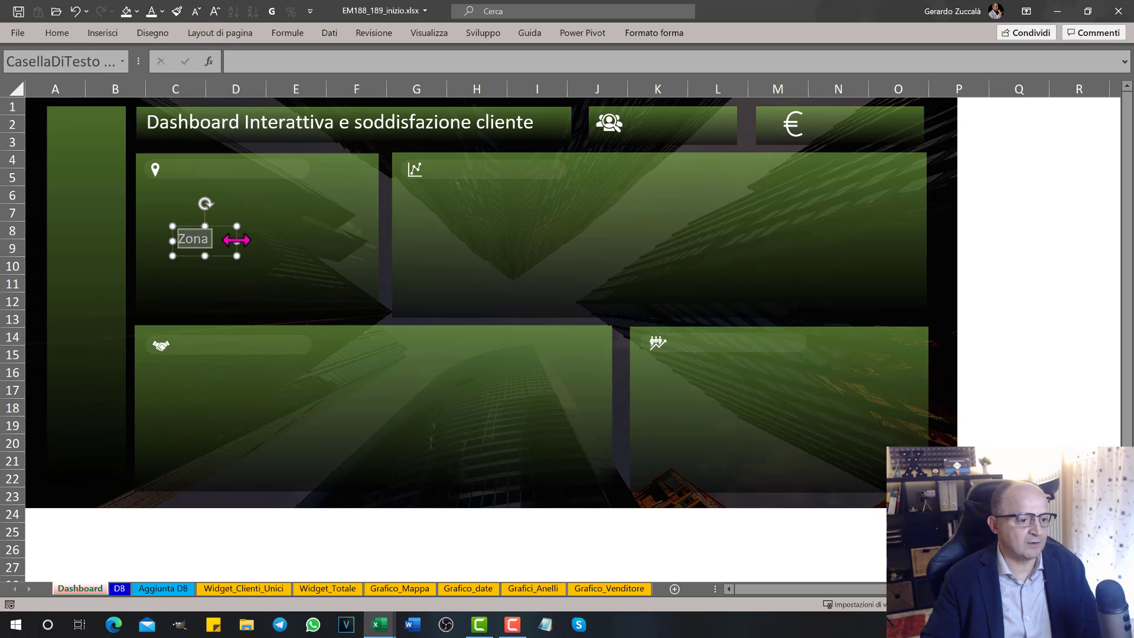
mouse_move(237, 239)
left_mouse_down()
mouse_move(198, 251)
mouse_move(185, 158)
left_mouse_up()
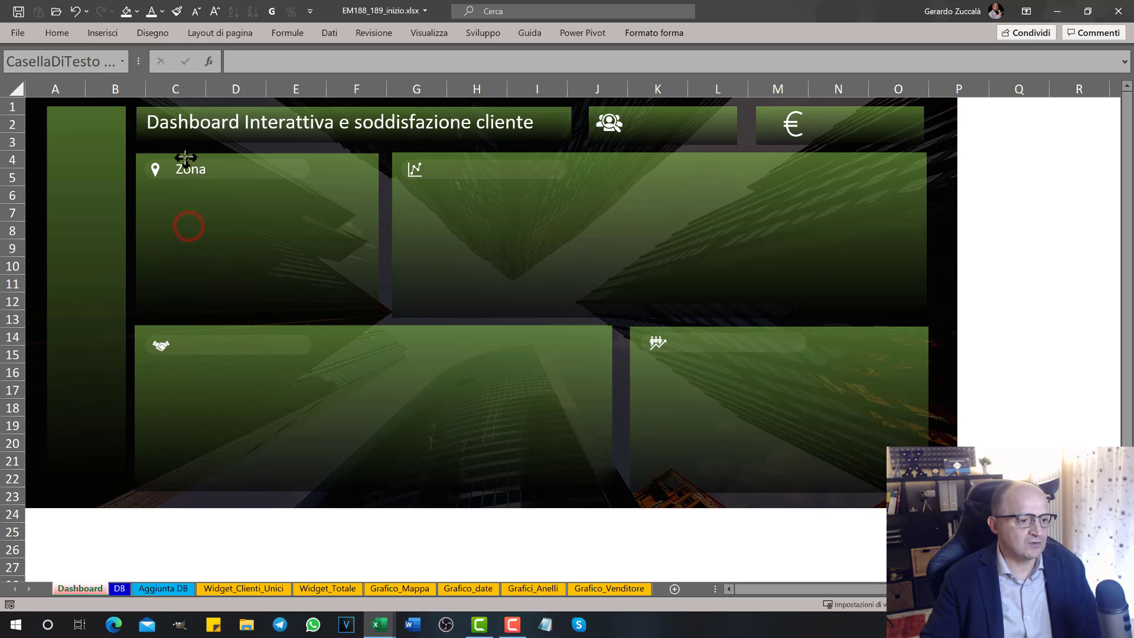
Shorten the rounded label bar to fit Zona and copy the label into the line-chart header
left_click(303, 170)
left_click_drag(301, 168, 219, 167)
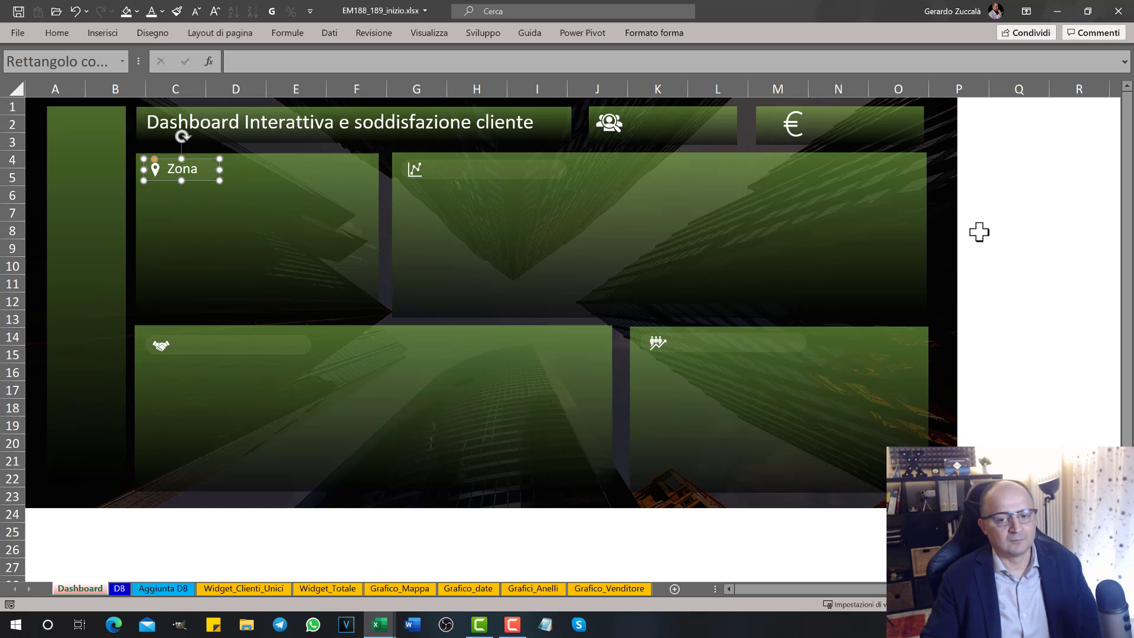
left_click(1015, 233)
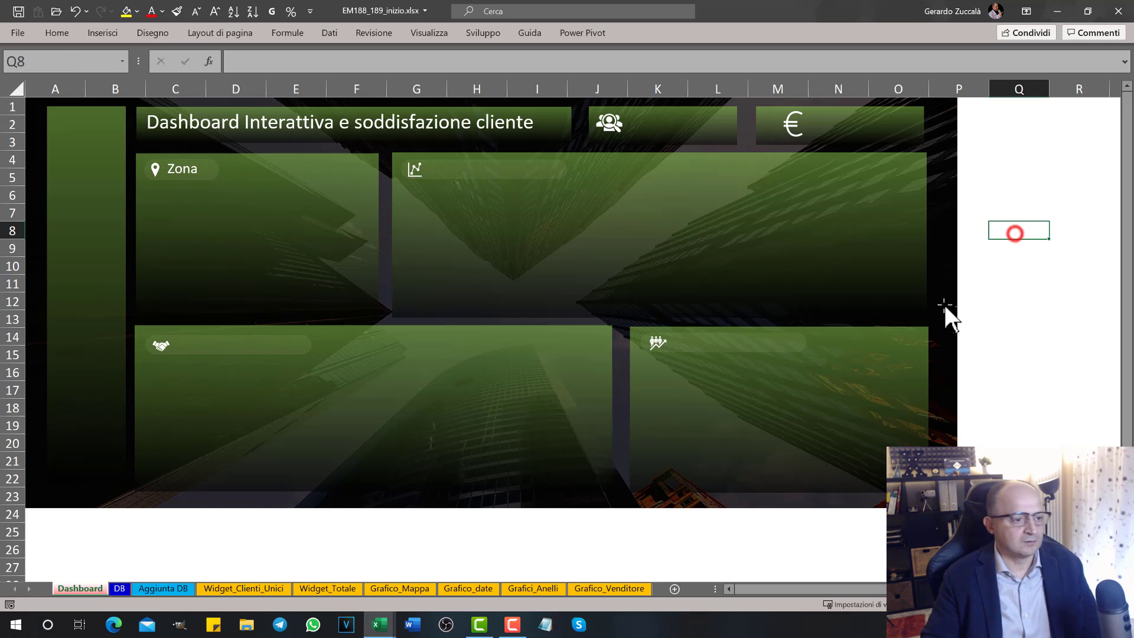
left_click(182, 169)
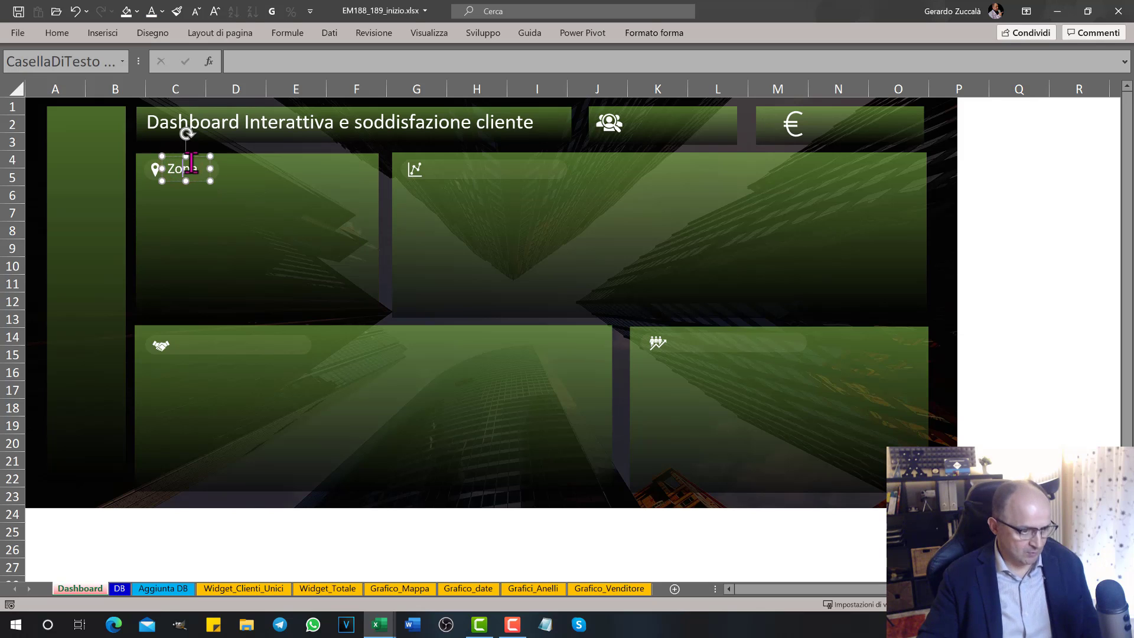
left_click_drag(175, 157, 451, 161)
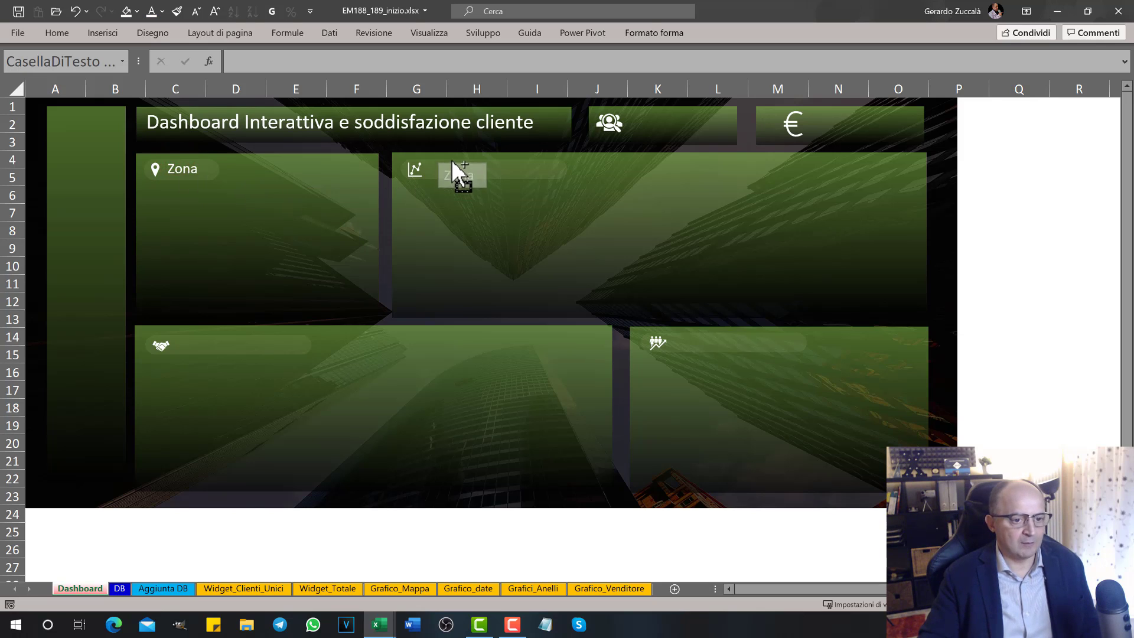
Retype the copied label as 'Cronologia', widen it to one line, and nudge it into place
left_click(452, 172)
left_click(290, 531)
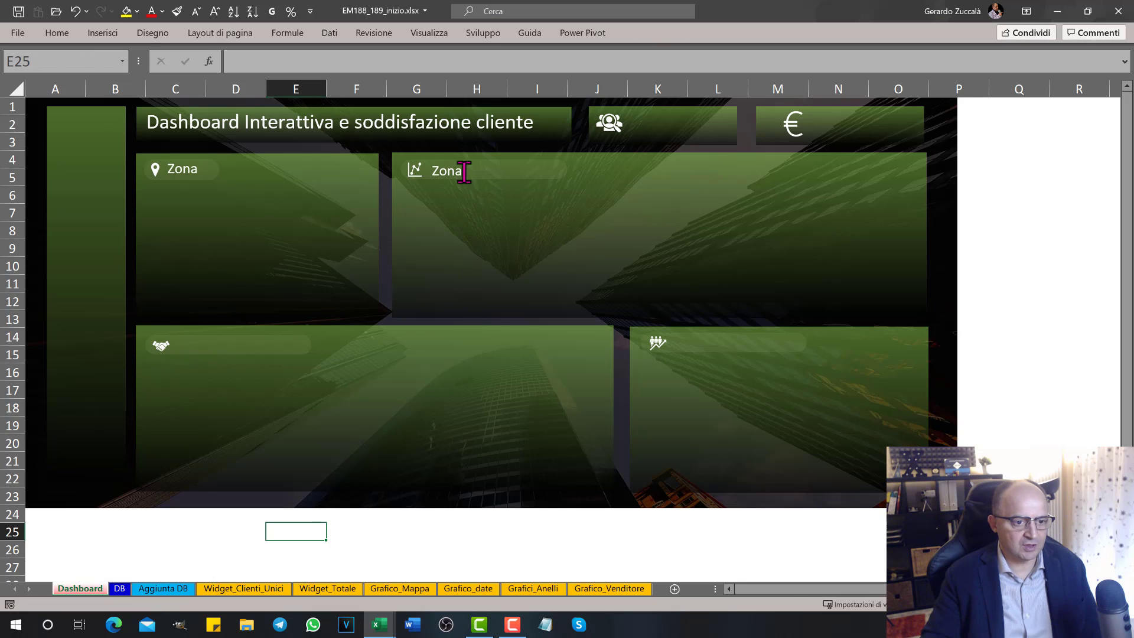
double_click(465, 171)
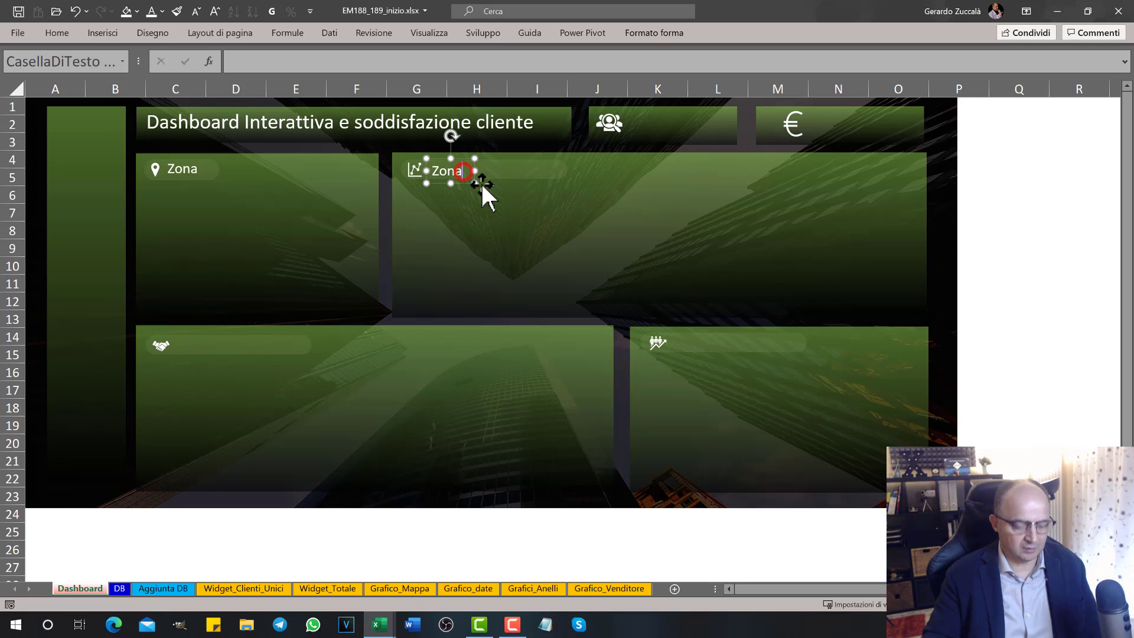
key("BackSpace")
type("C")
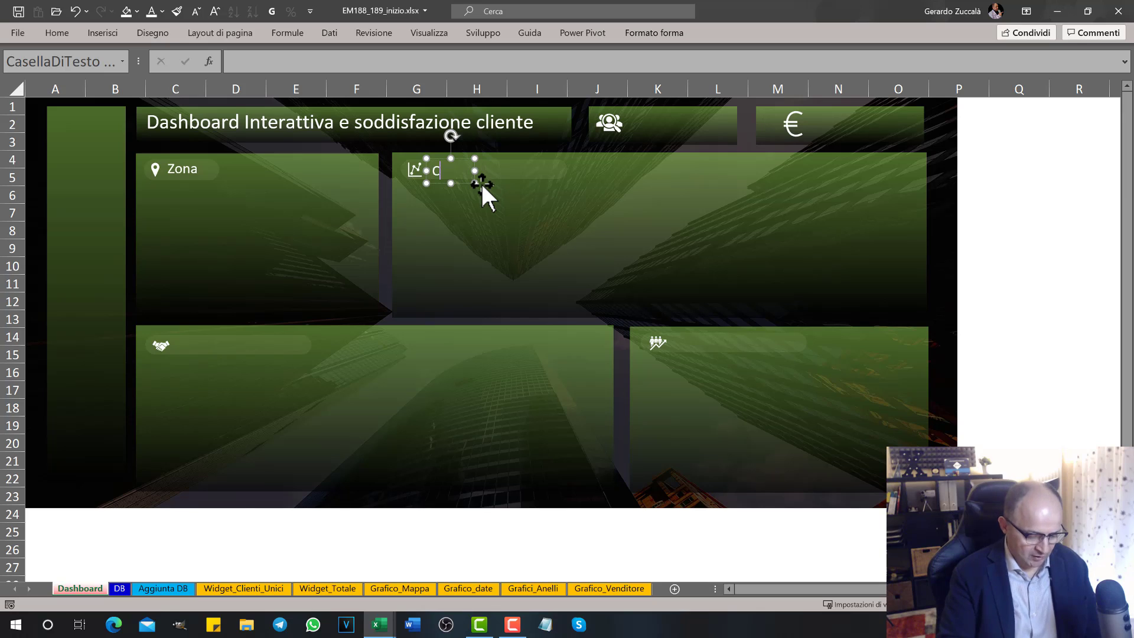
type("ronologia")
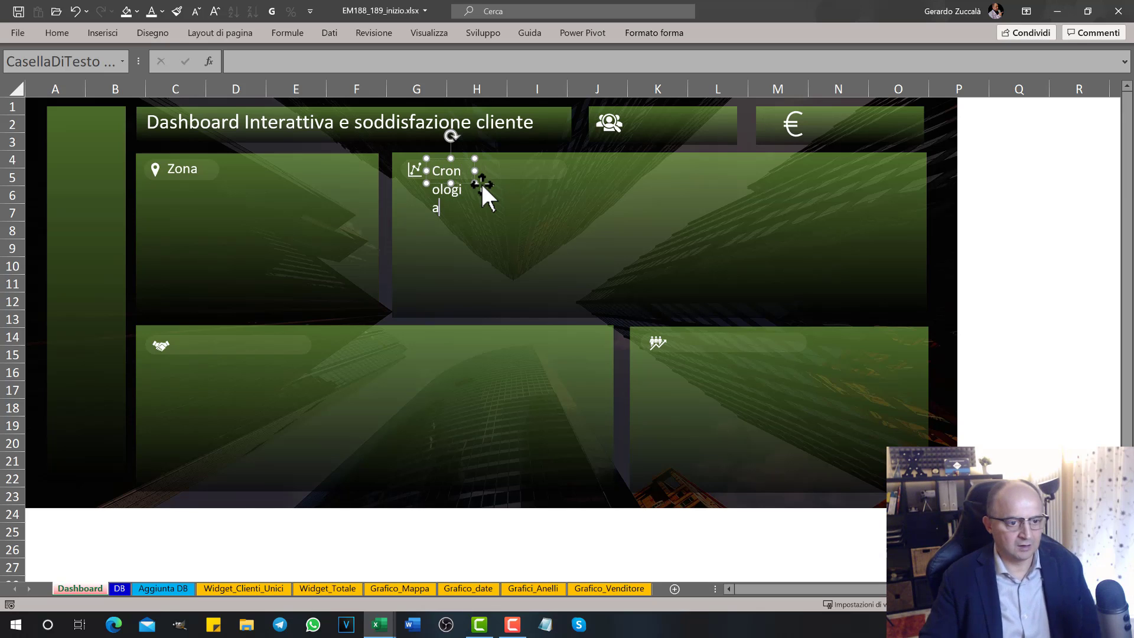
mouse_move(474, 170)
left_mouse_down()
mouse_move(529, 170)
mouse_move(479, 179)
mouse_move(479, 161)
left_mouse_up()
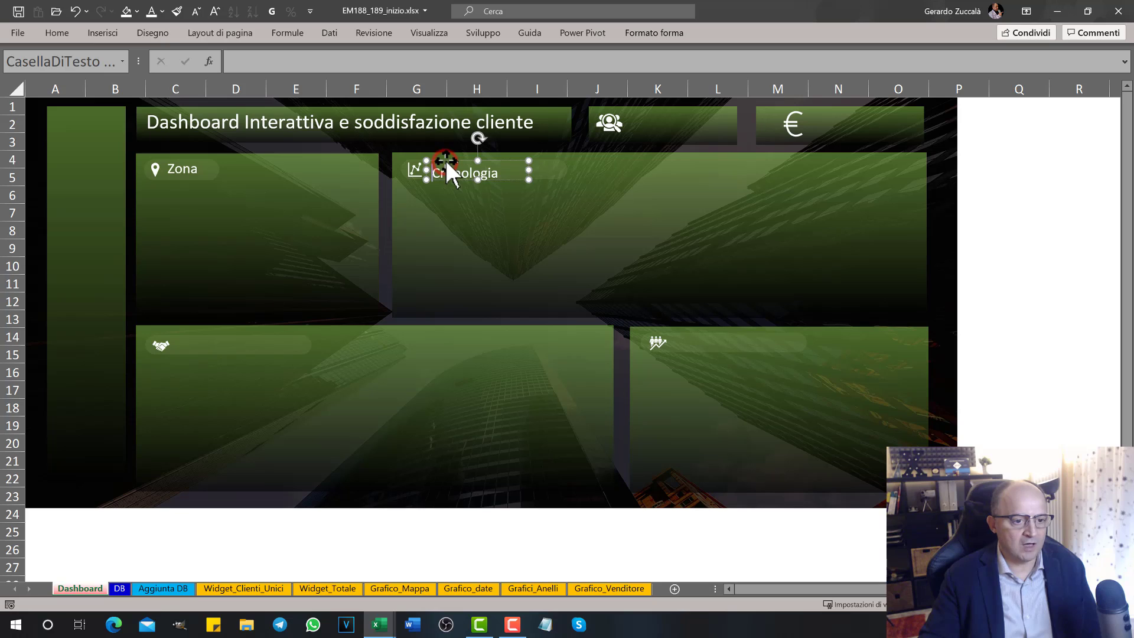
left_click_drag(445, 159, 473, 179)
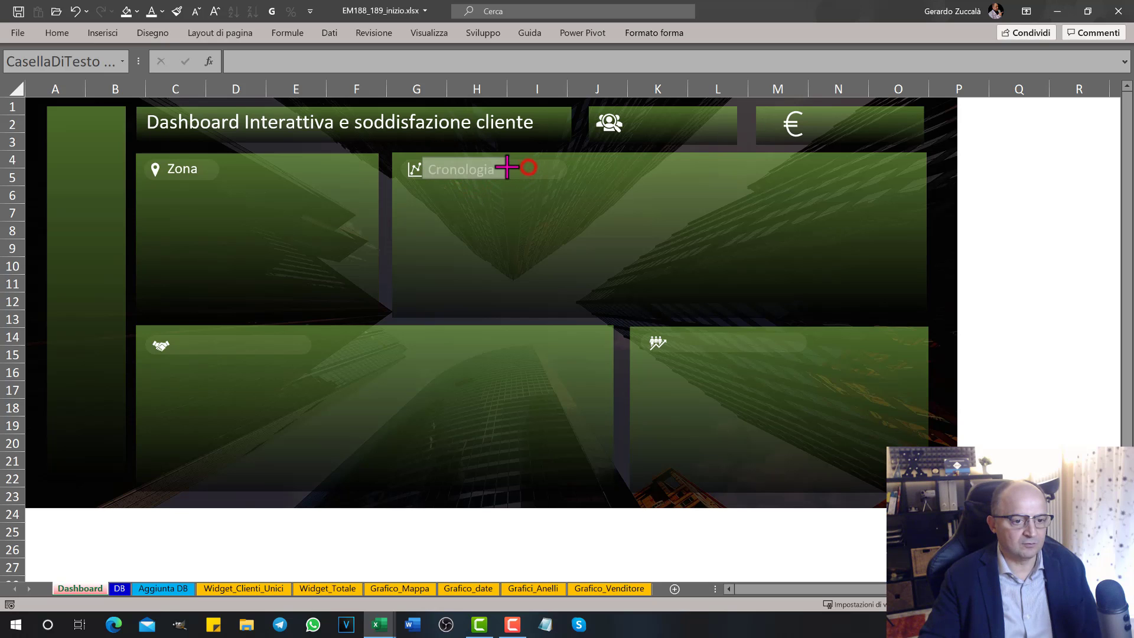
Undo the accidental line-chart panel move and nudge the Cronologia label up slightly
left_click(539, 166)
left_click_drag(571, 168, 512, 170)
key("ctrl+z")
left_click(556, 171)
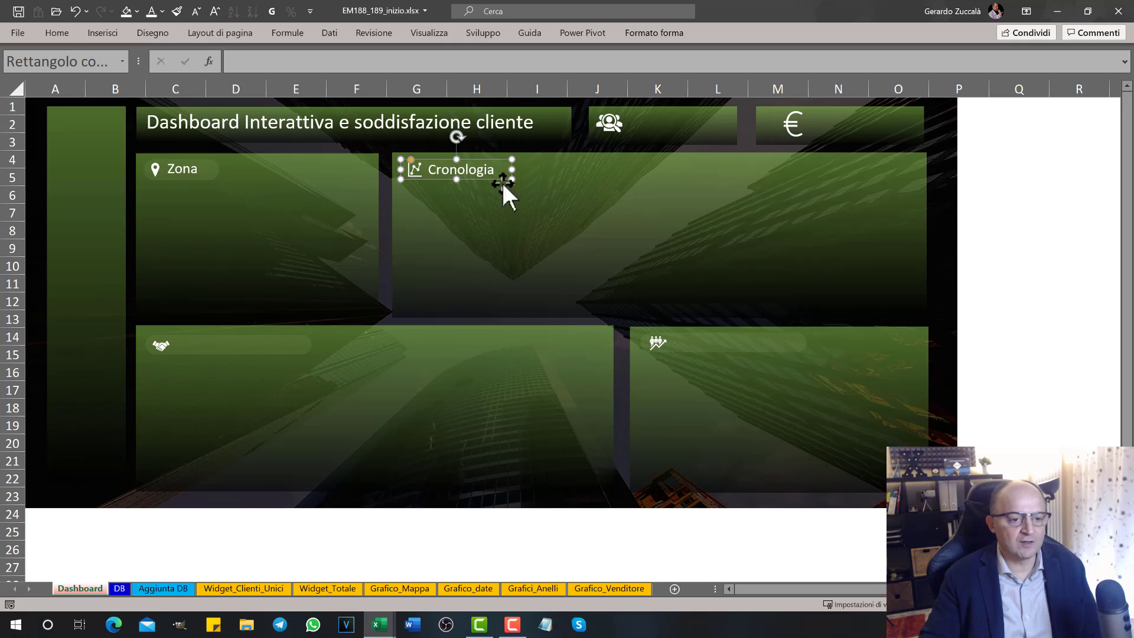
left_click(1009, 214)
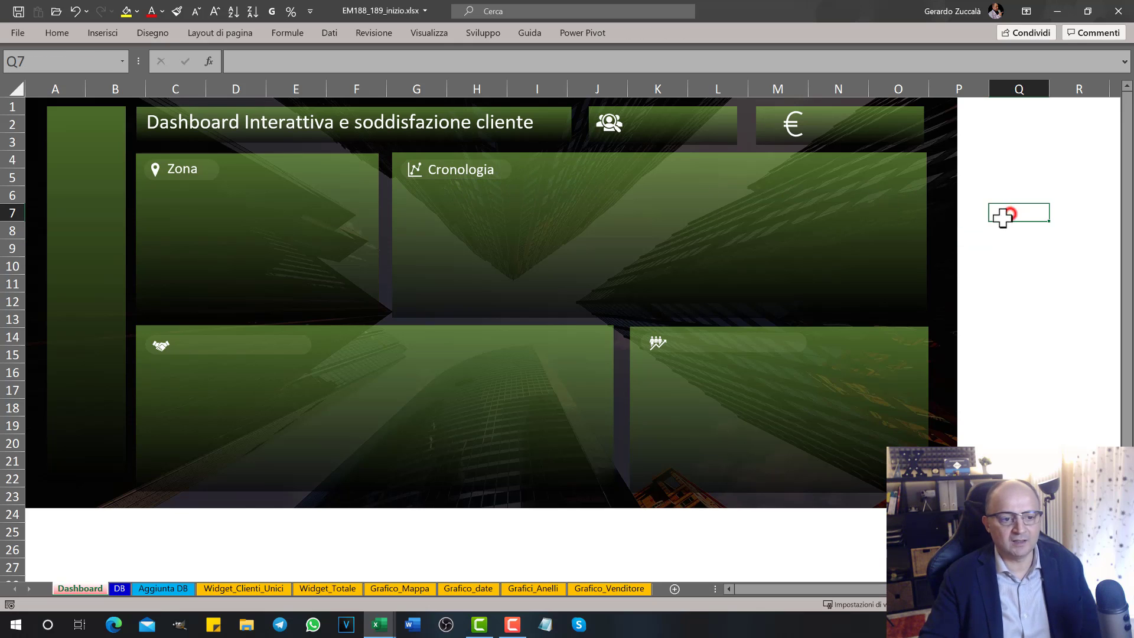
left_click(503, 171)
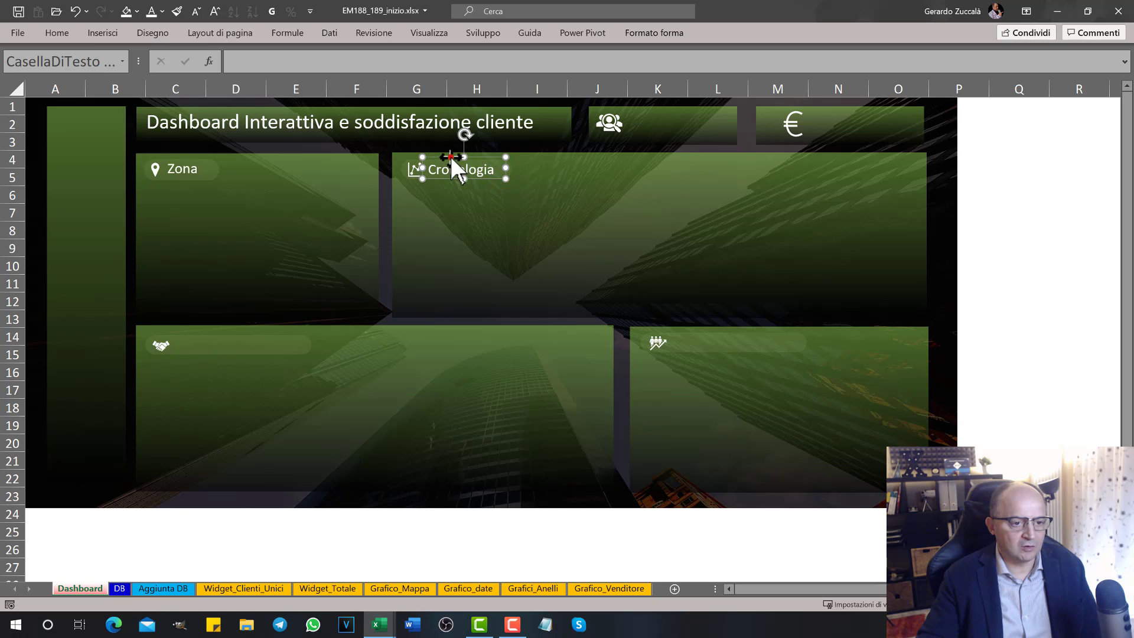
left_click_drag(452, 157, 451, 157)
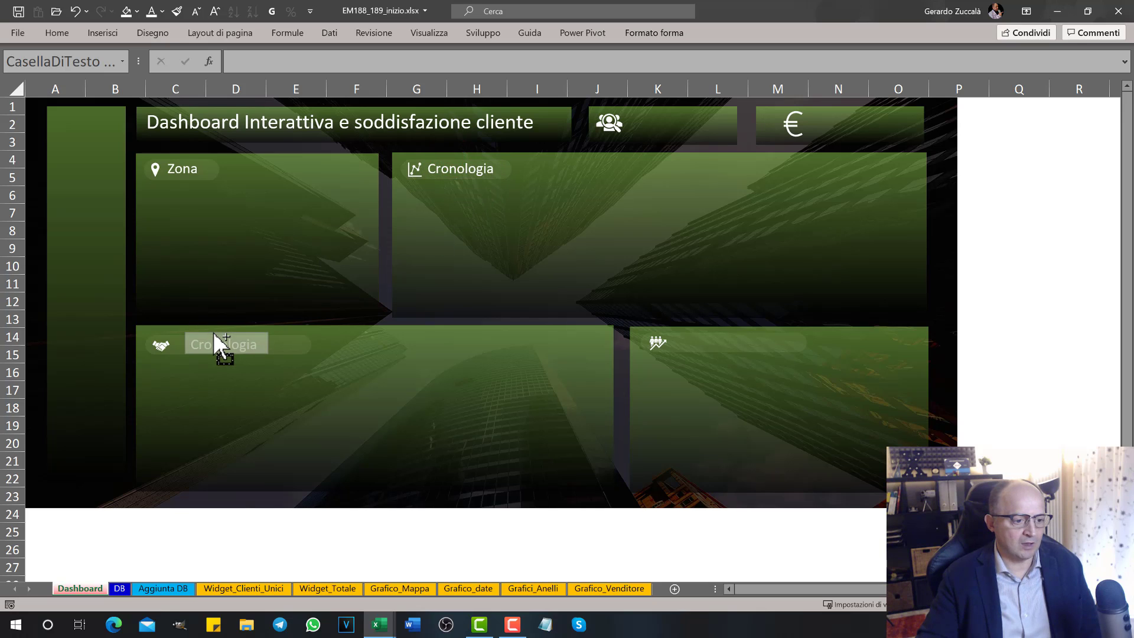
Copy the label into the lower-left panel as 'Recensioni', move it beside the icon, narrow its pill
mouse_move(452, 158)
left_mouse_down()
mouse_move(214, 332)
mouse_move(226, 333)
left_mouse_up()
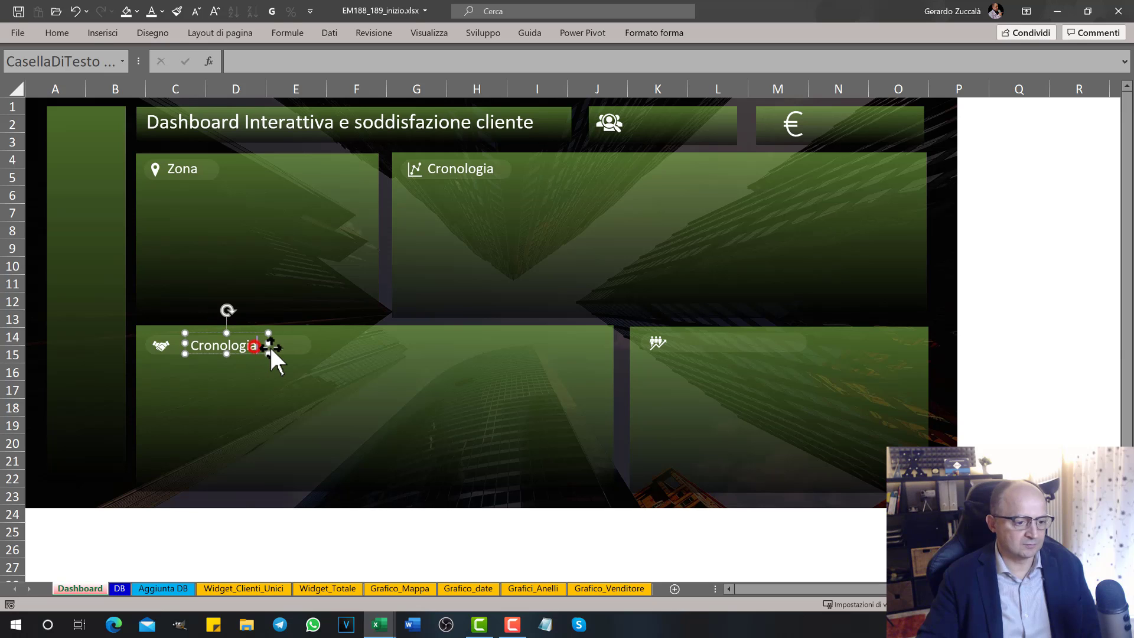
key("ctrl+a")
type("Recensioni")
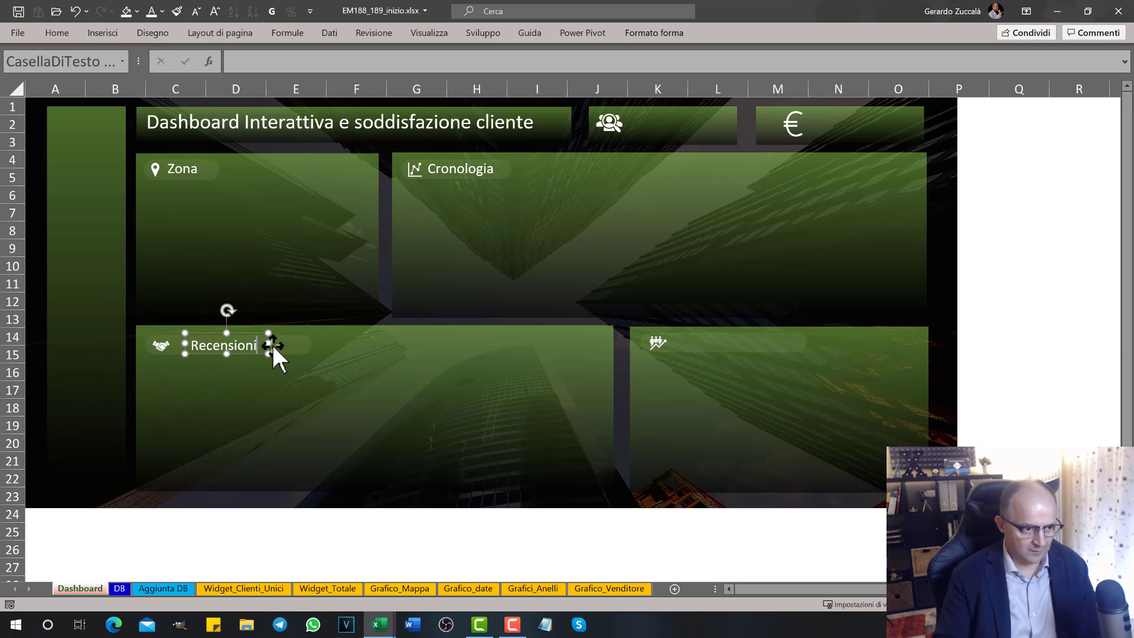
left_click(271, 382)
left_click(246, 345)
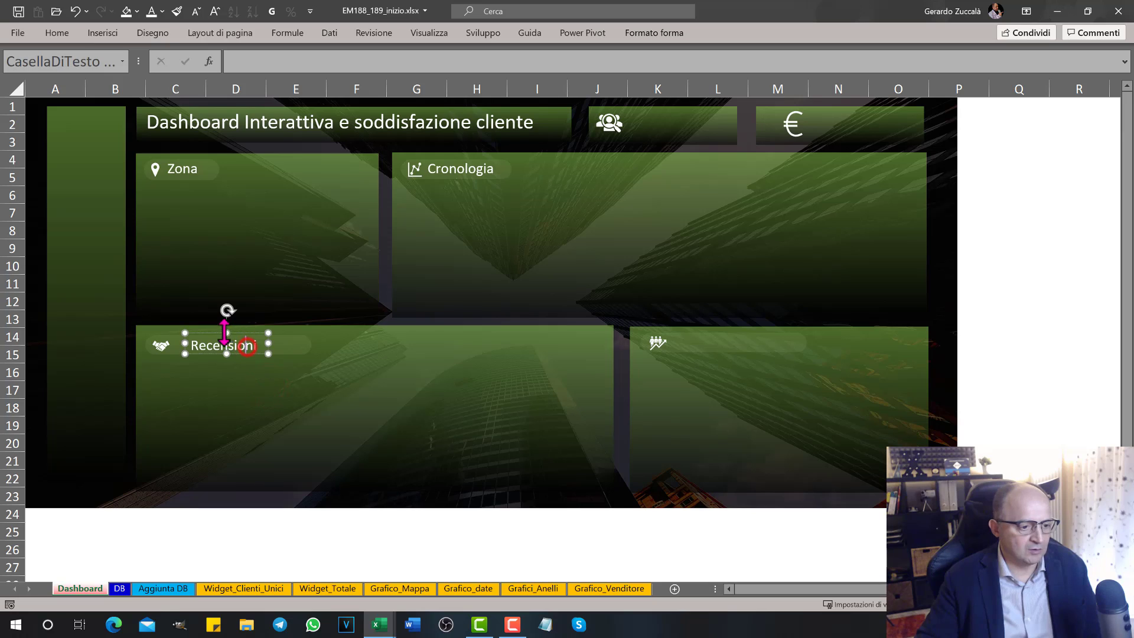
left_click_drag(212, 331, 201, 331)
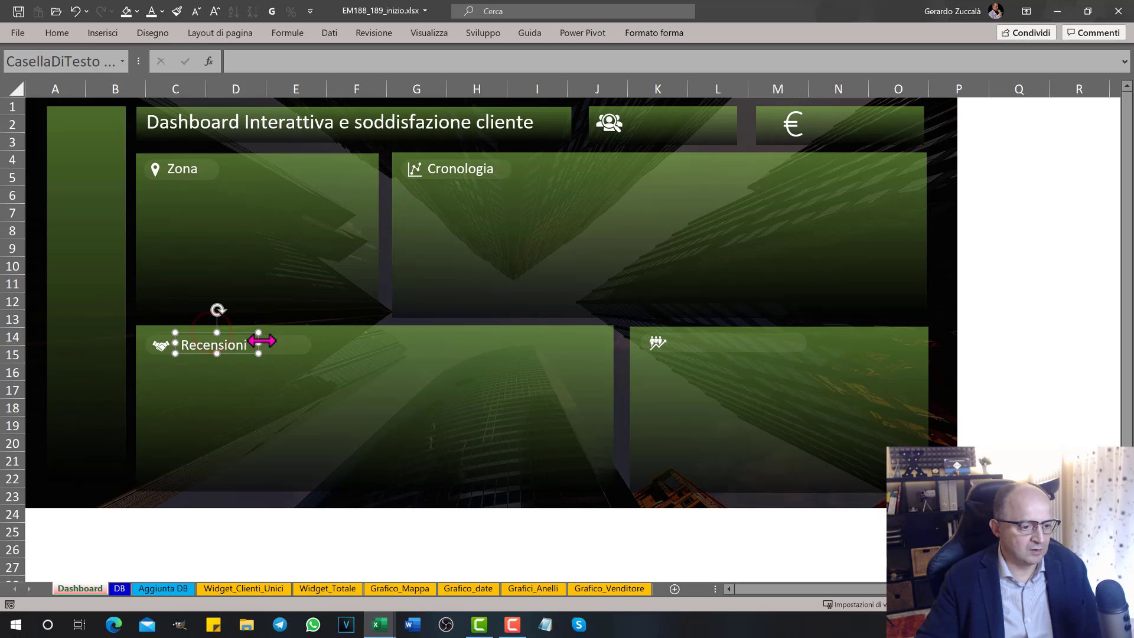
left_click(295, 346)
left_click_drag(311, 345, 274, 345)
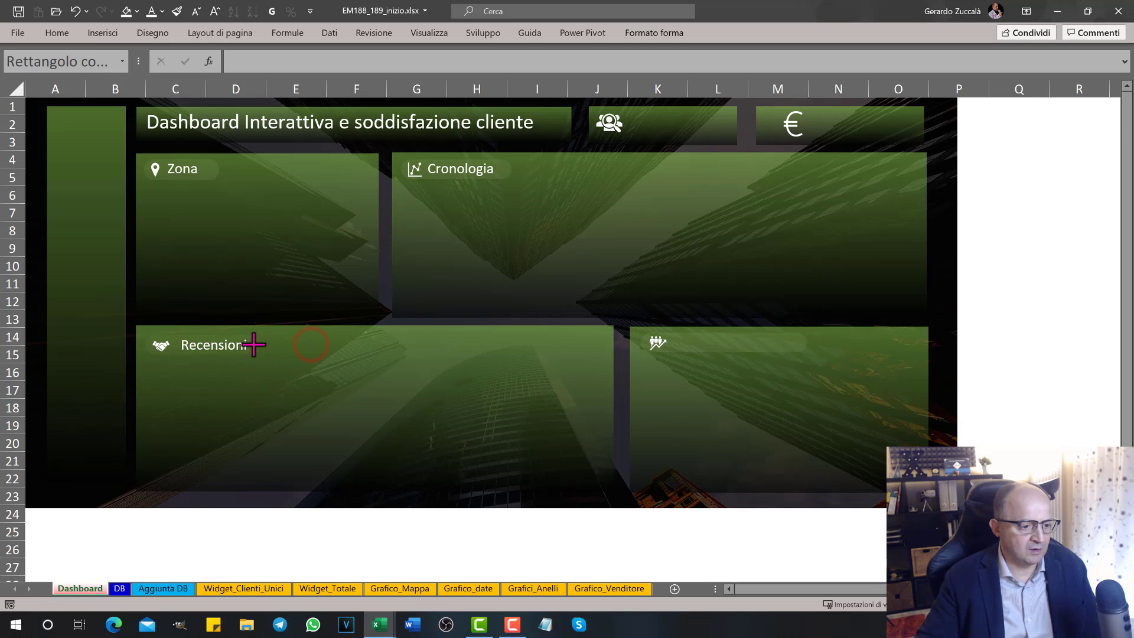
Undo an accidental duplicate of the Recensioni panel and reselect the label's text
left_click(222, 345)
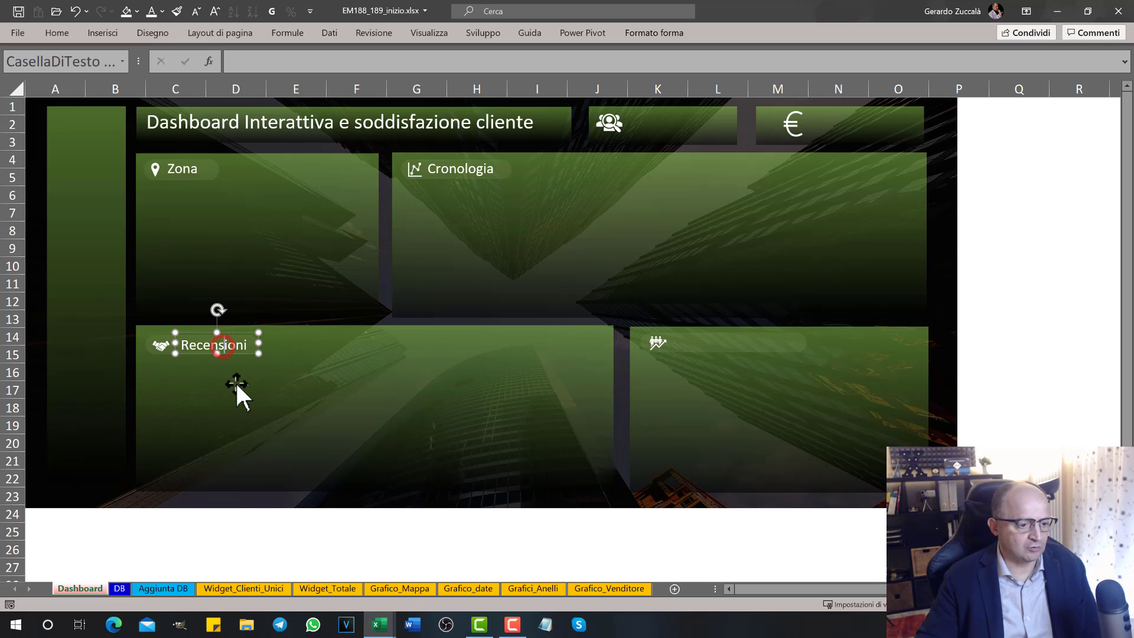
left_click(275, 345, "ctrl")
left_click_drag(275, 345, 636, 409)
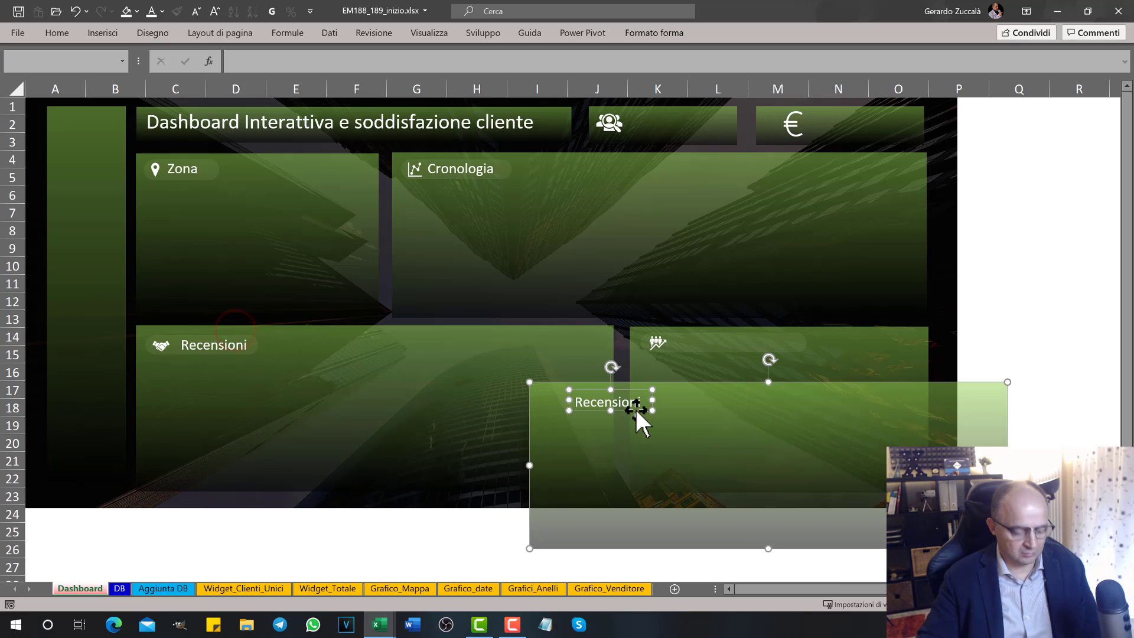
key("ctrl+z")
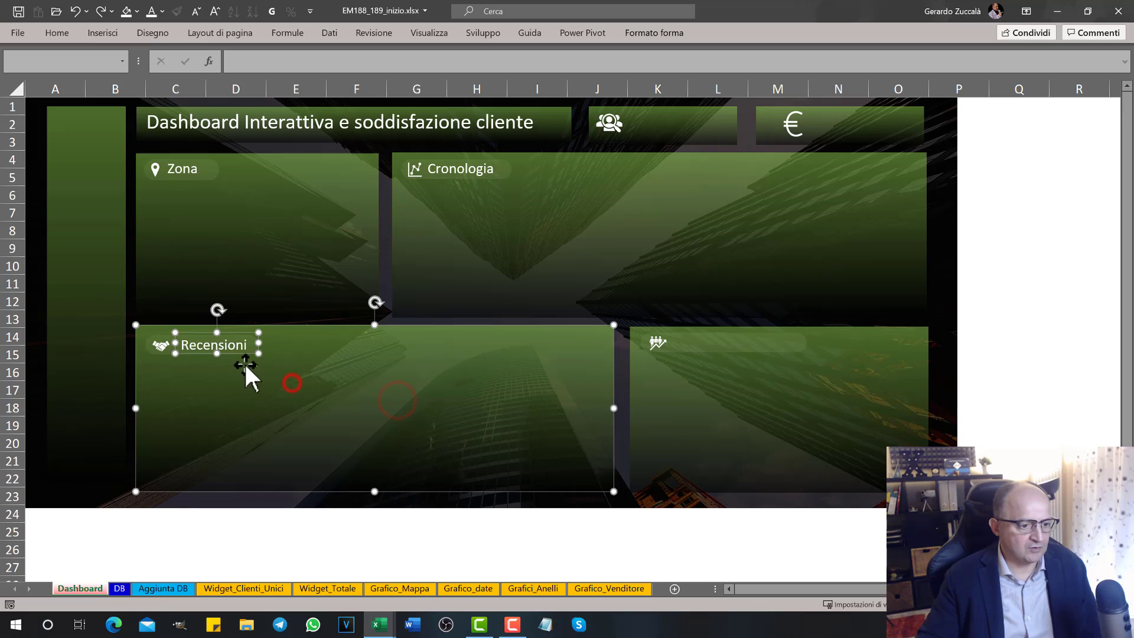
left_click(267, 304)
left_click(222, 342)
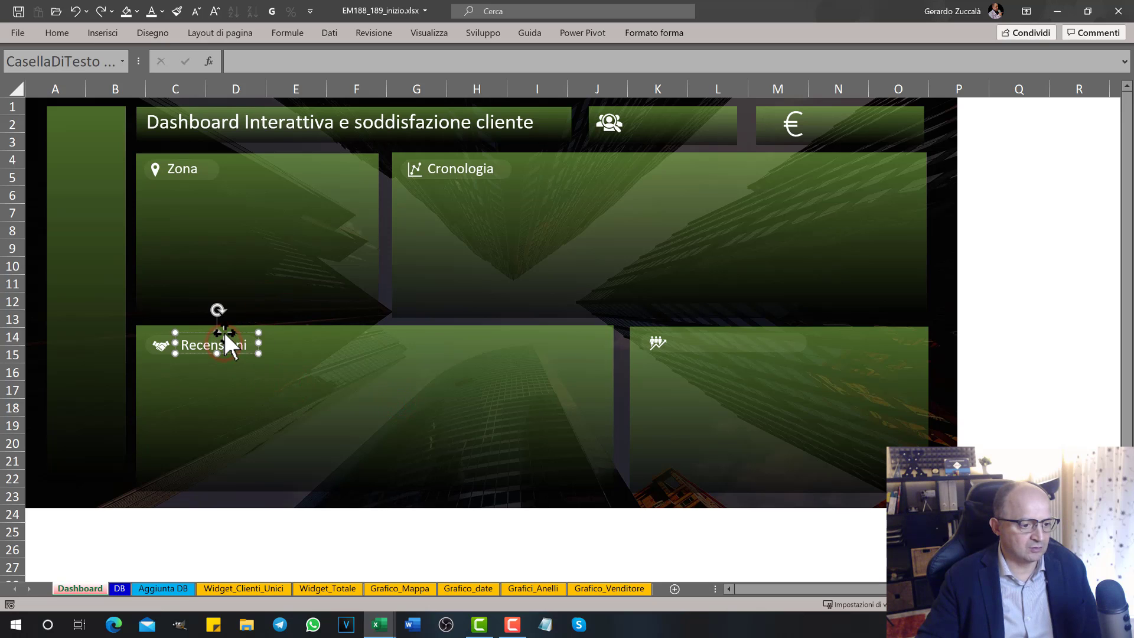
left_click(225, 342)
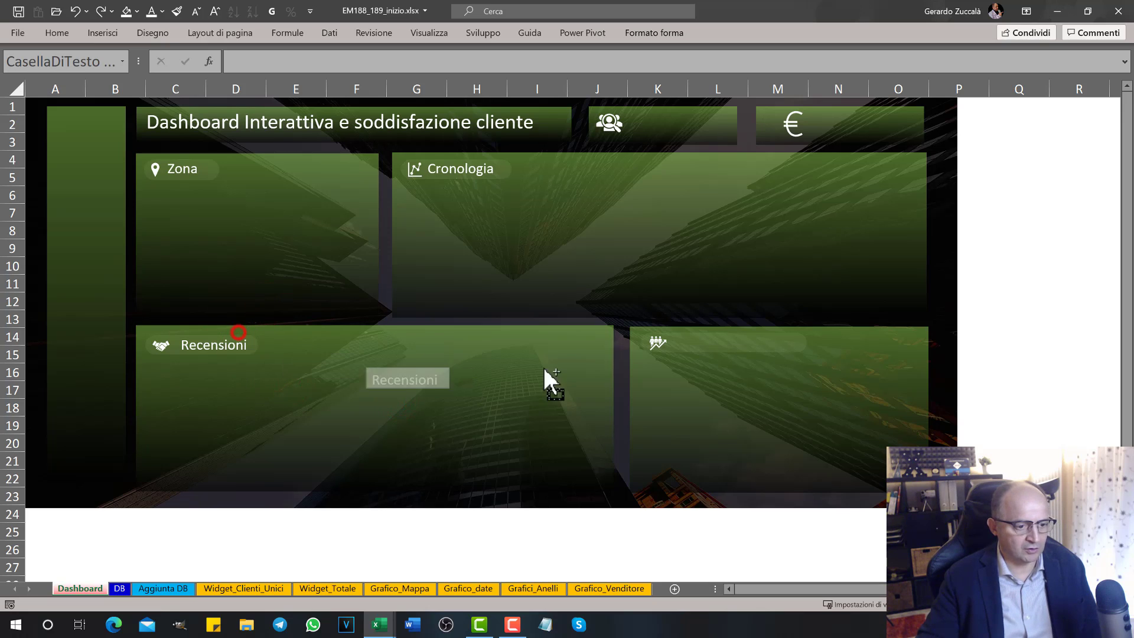
Copy the Recensioni label to the lower-right panel, retitle it 'Venditori', and place it beside the icon
left_click_drag(241, 335, 747, 334)
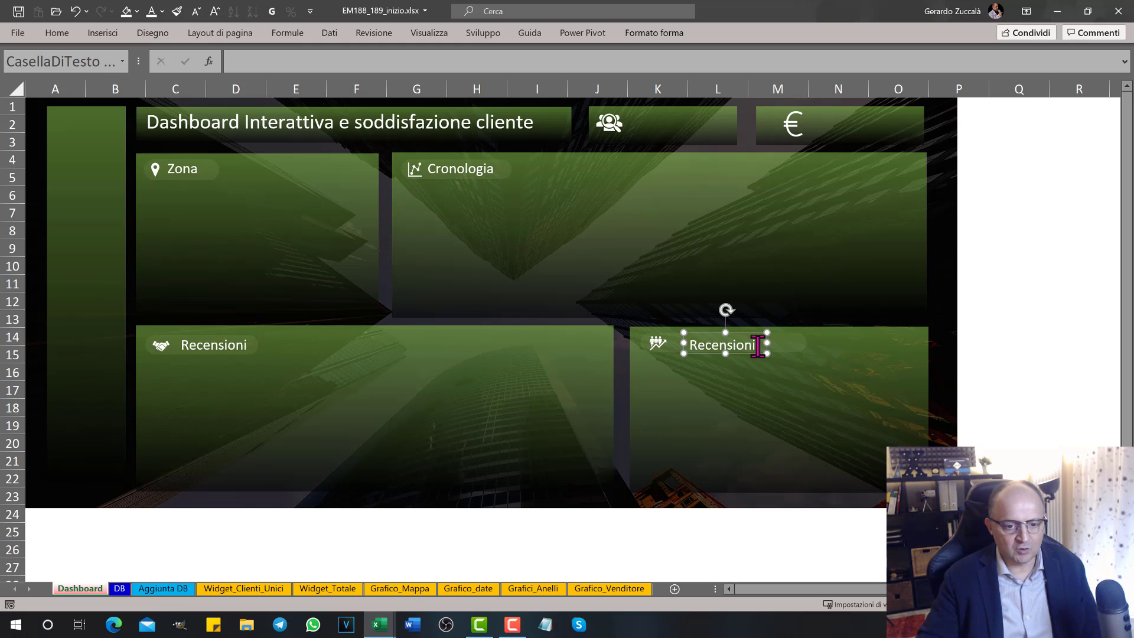
double_click(732, 345)
type("Ve")
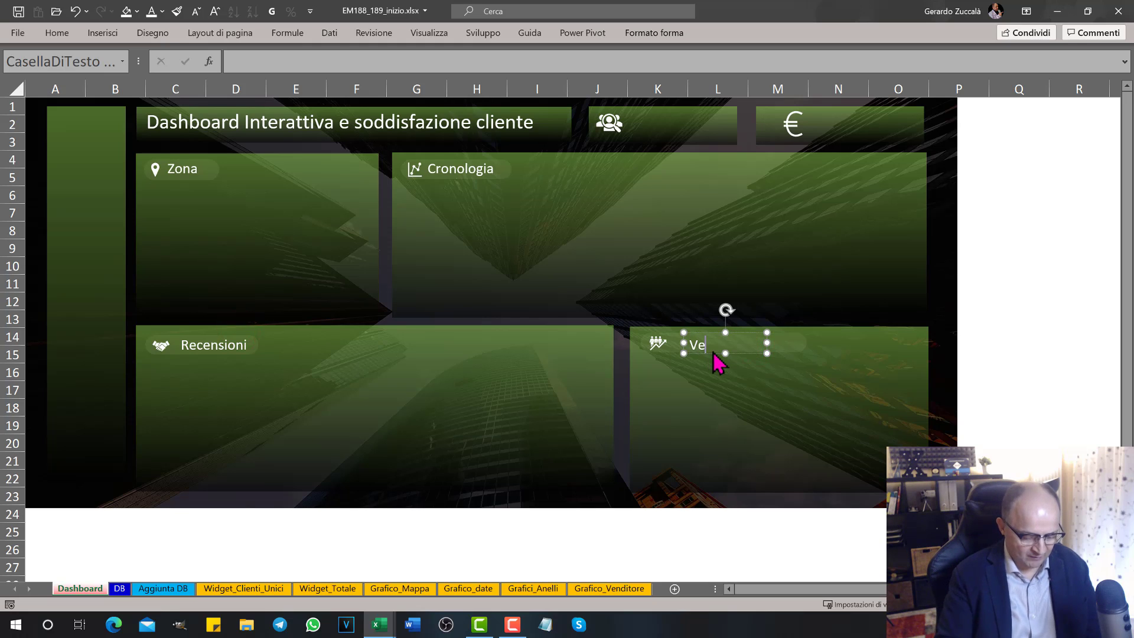
type("nditori")
left_click(748, 372)
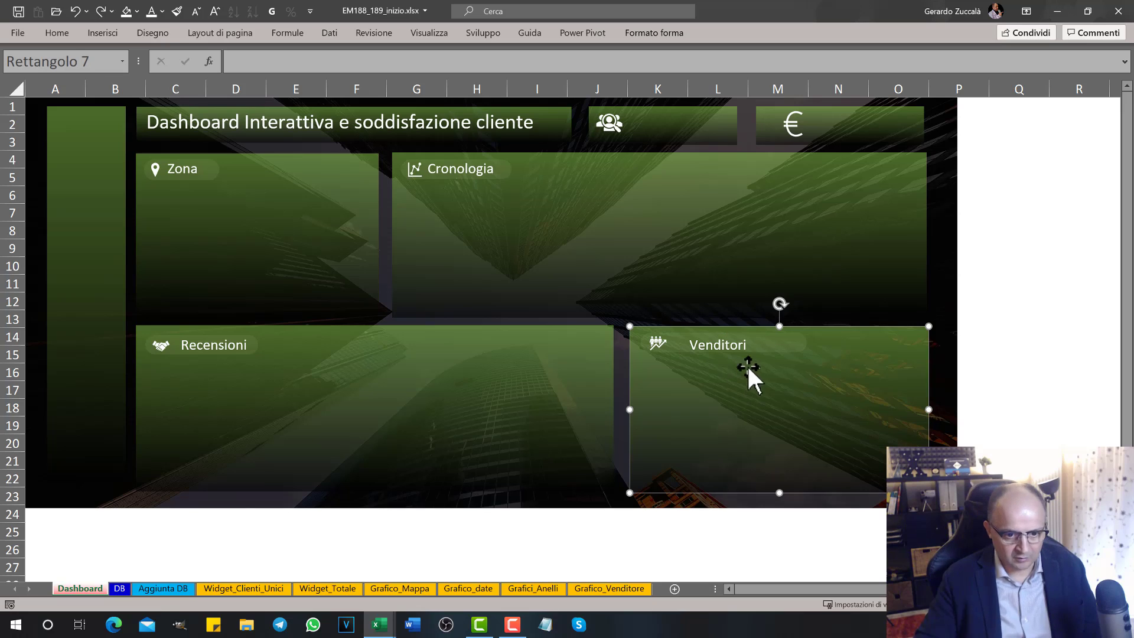
left_click(744, 345)
left_click_drag(704, 331, 691, 331)
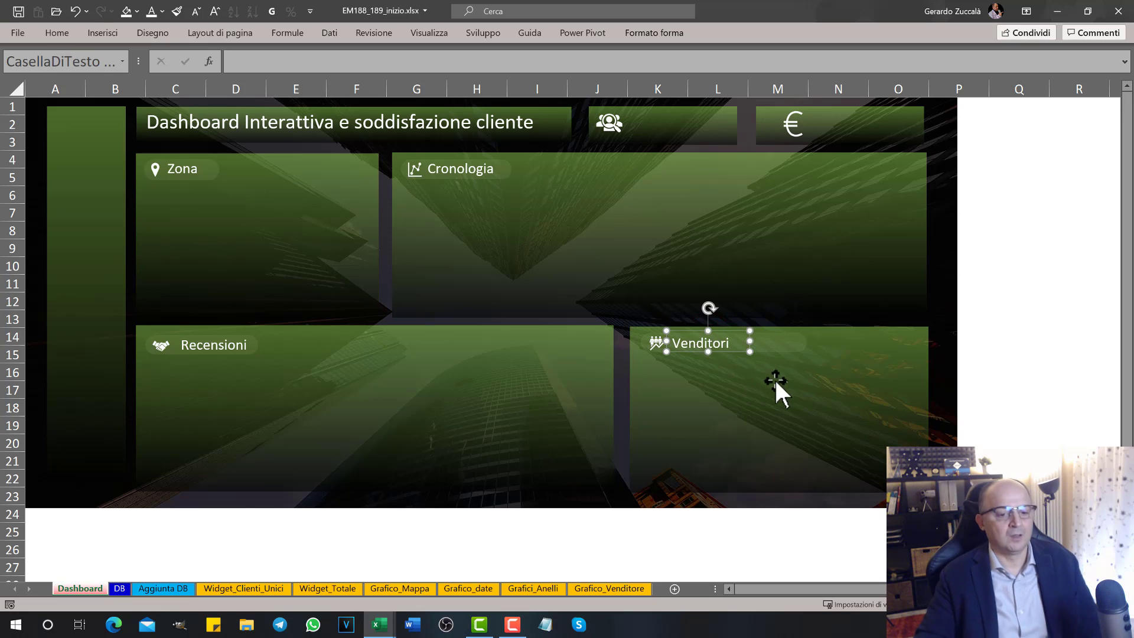
left_click(984, 378)
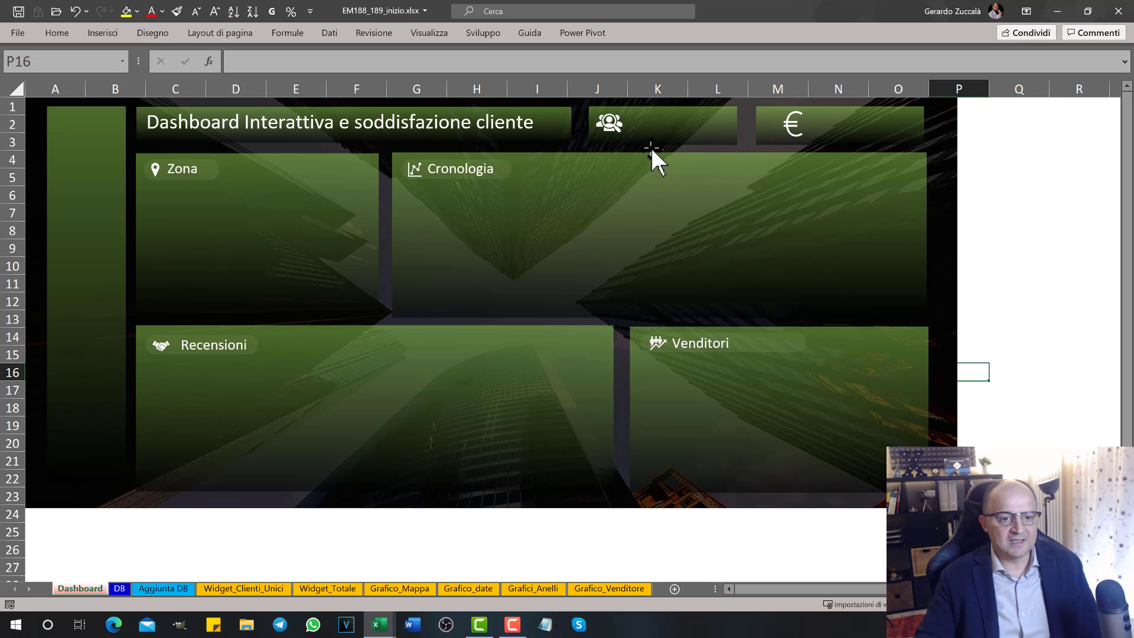
Copy the Venditori label into the customers box as a smaller, one-line 'Clienti' label
left_click(723, 343)
mouse_move(697, 331)
left_mouse_down()
mouse_move(701, 127)
mouse_move(635, 130)
left_mouse_up()
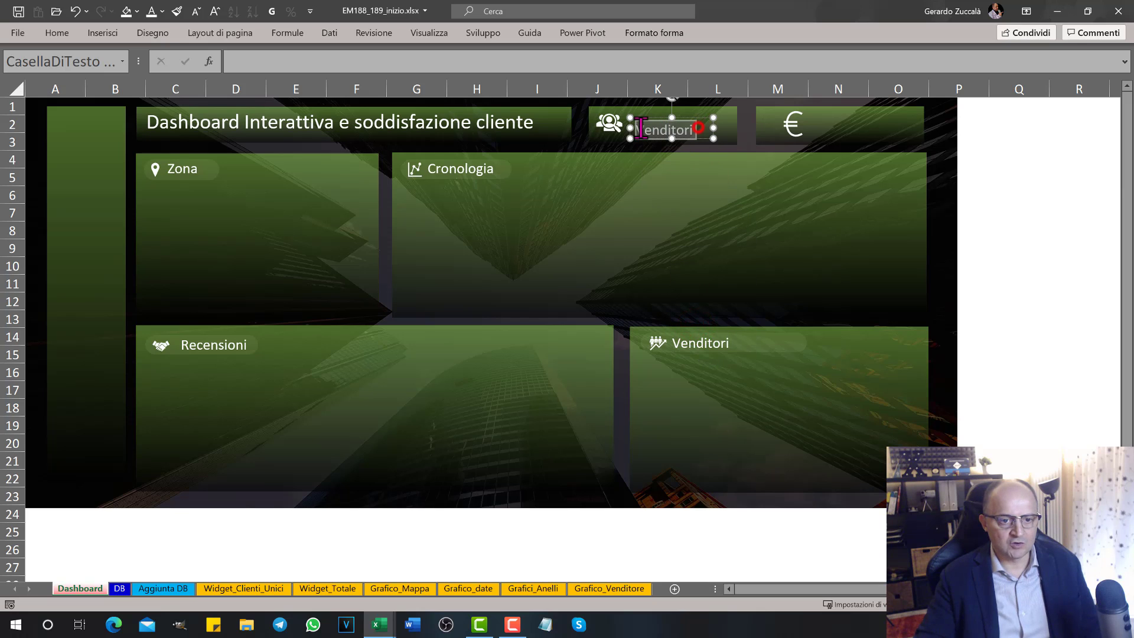
key("Delete")
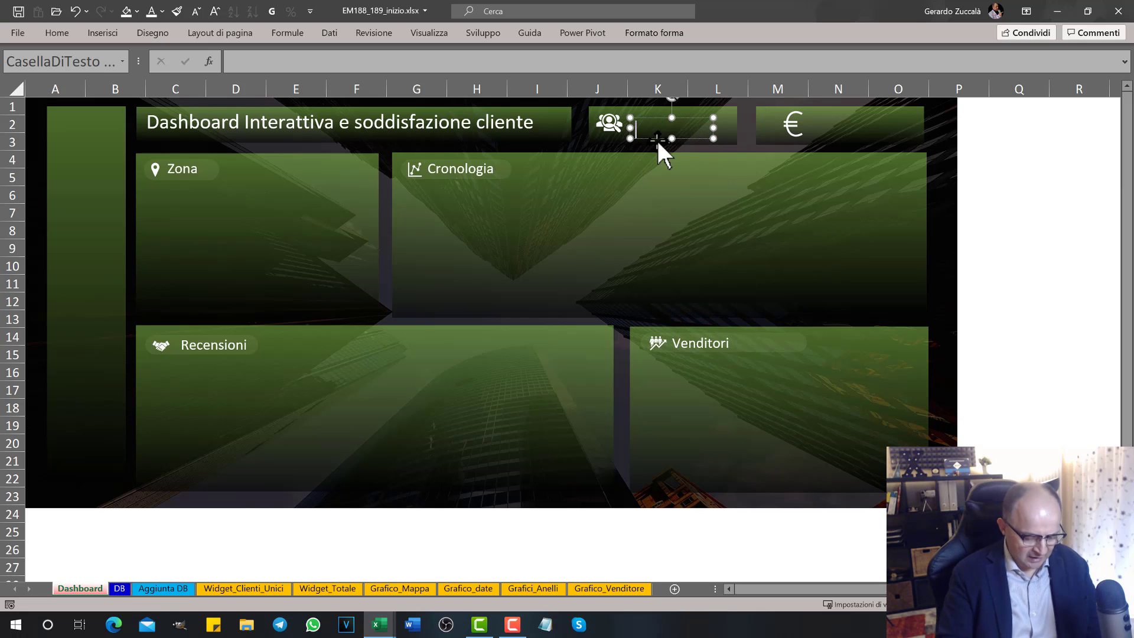
type("Clien")
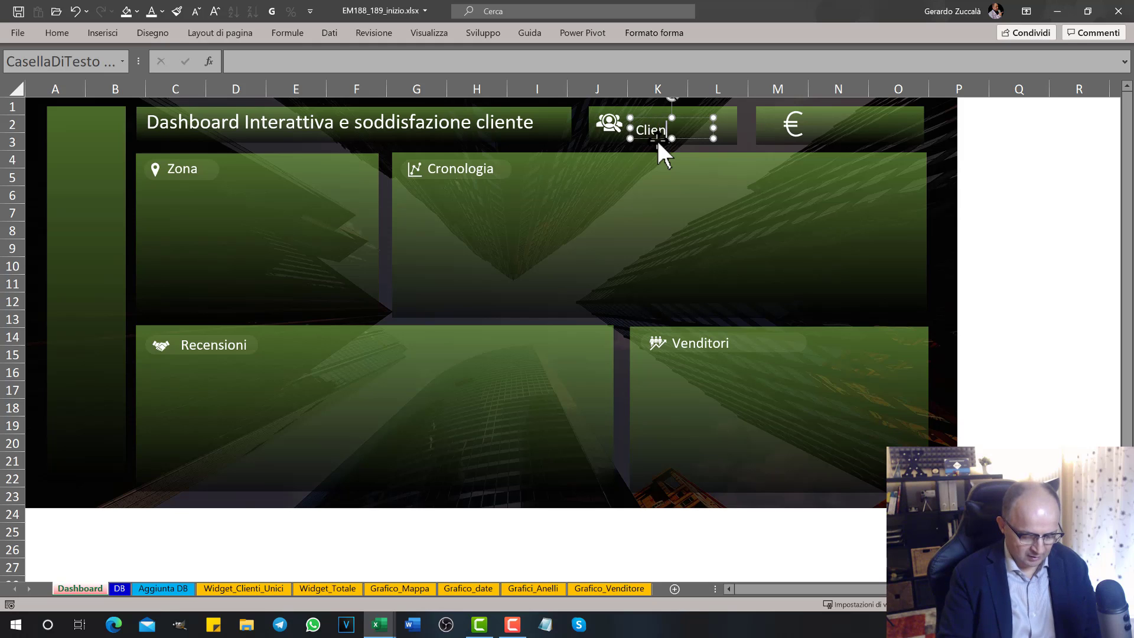
type("ti")
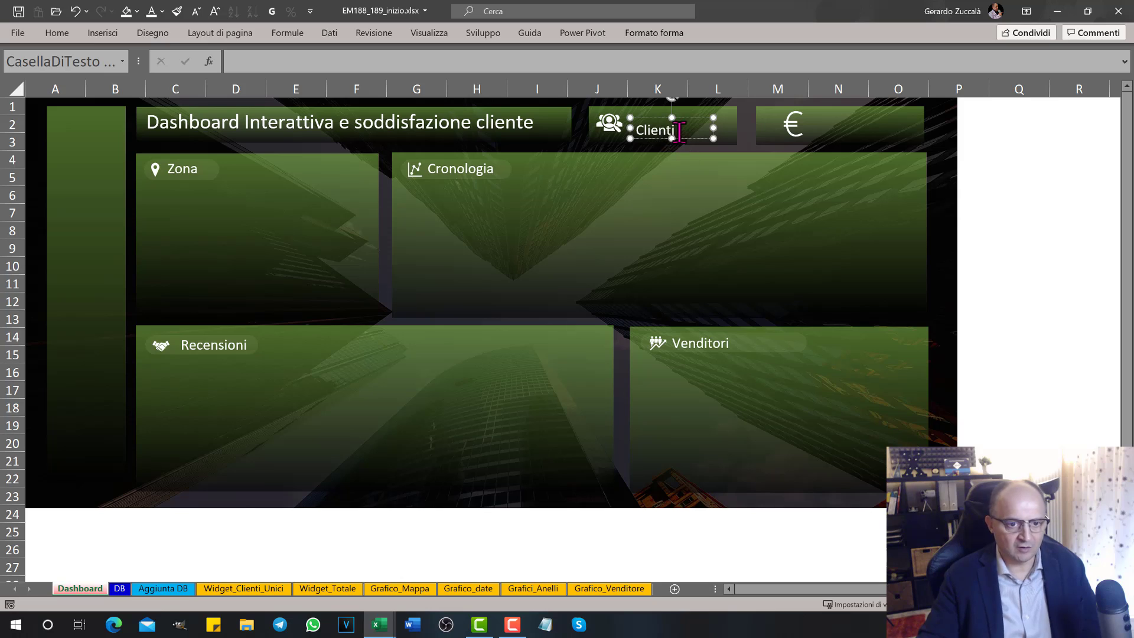
double_click(673, 130)
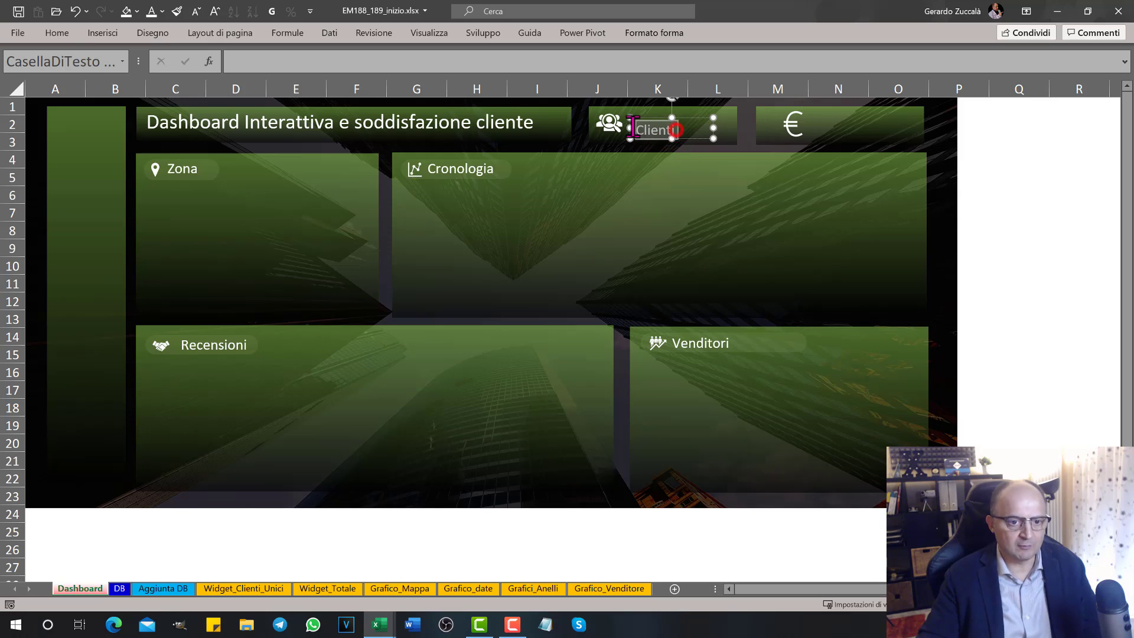
left_click(194, 11)
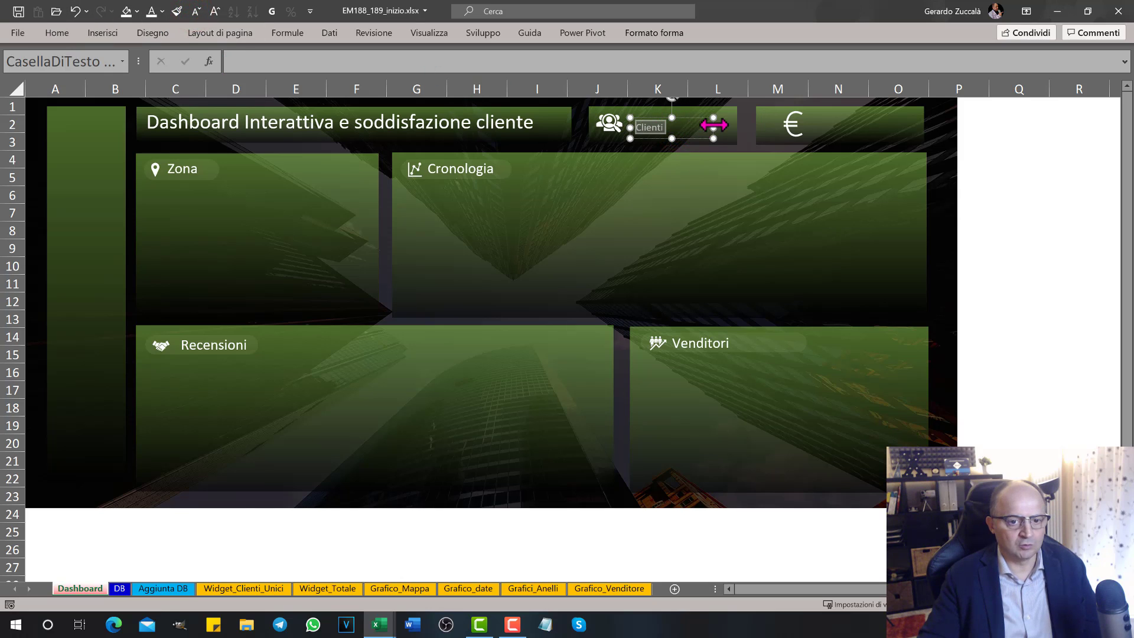
left_click_drag(713, 125, 668, 127)
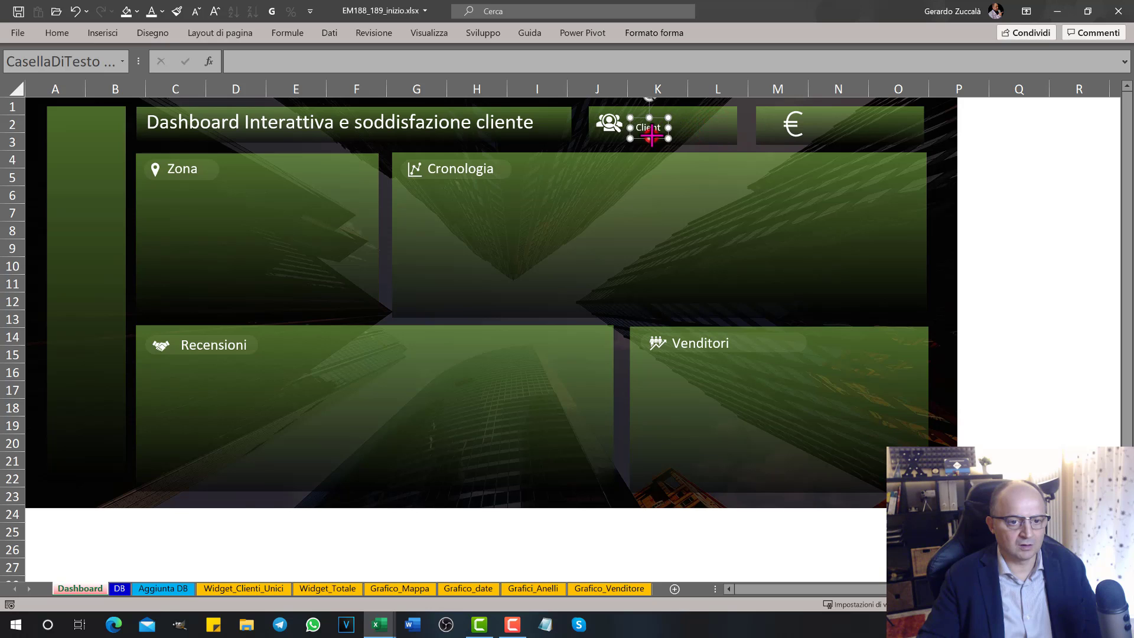
left_click_drag(669, 129, 657, 123)
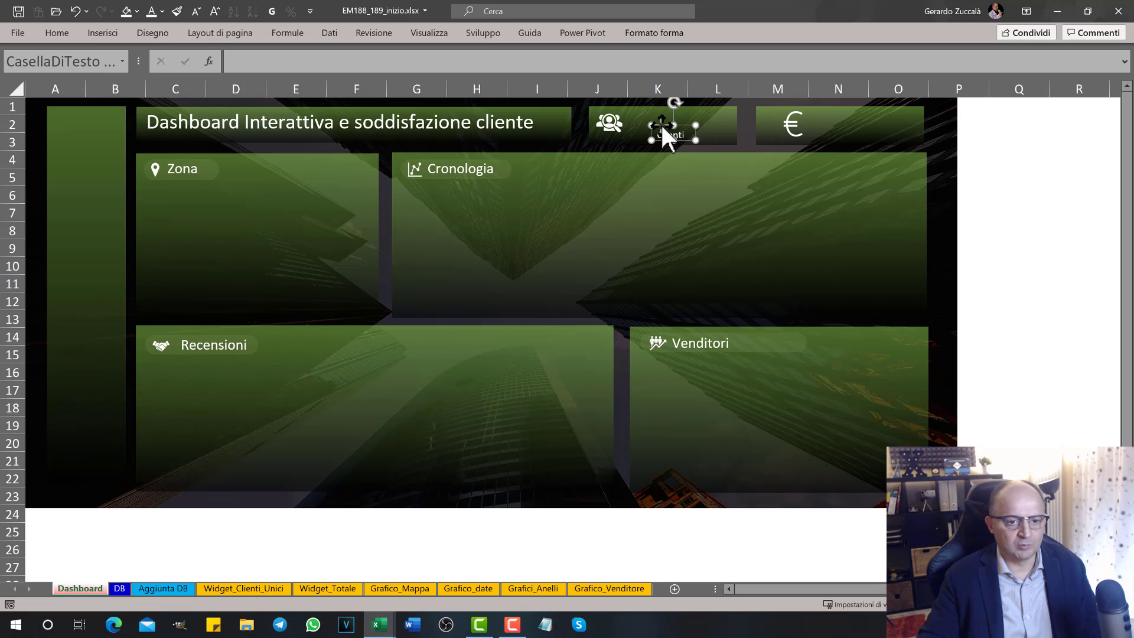
Copy the label into the euro panel as 'Totale Filtrato', widened onto one line beside the euro sign
left_click_drag(661, 125, 866, 132)
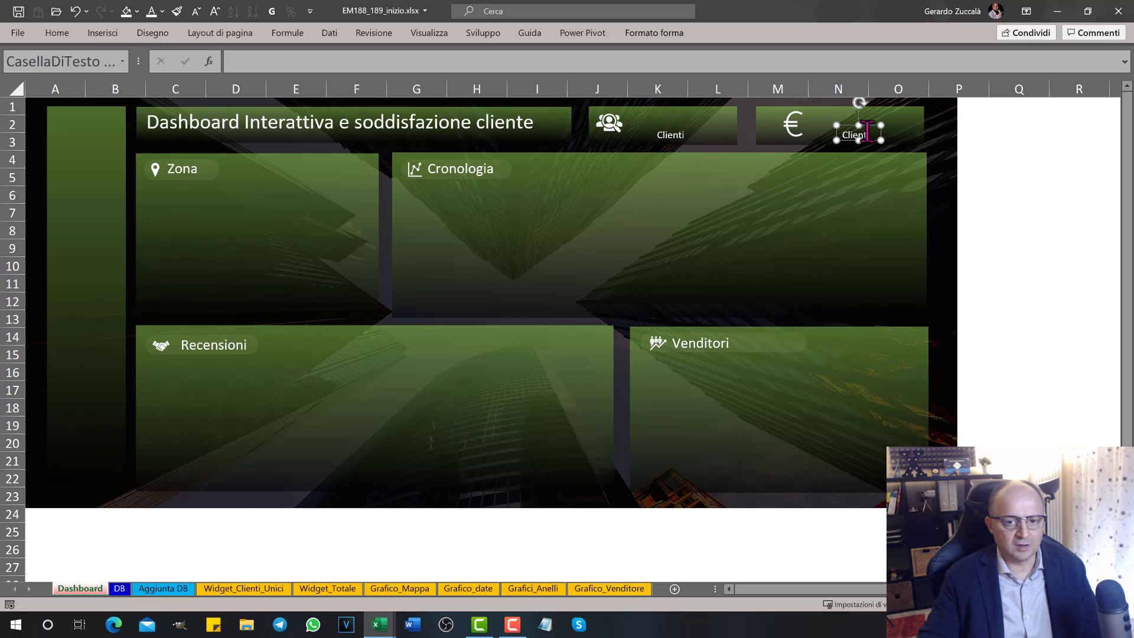
double_click(863, 134)
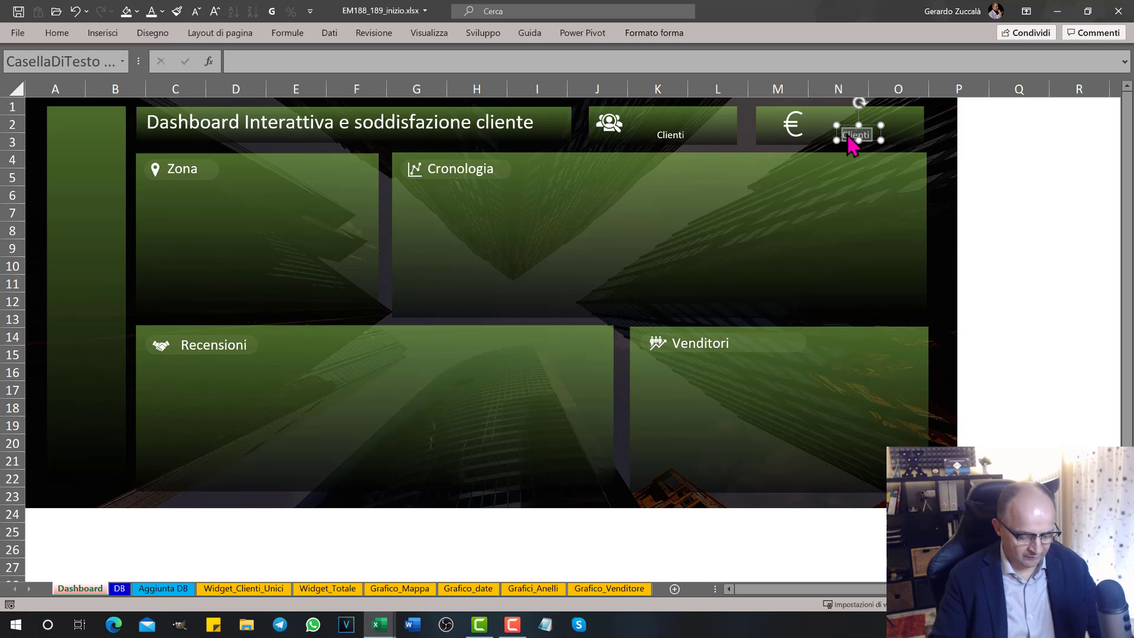
type("Totale Filtrato")
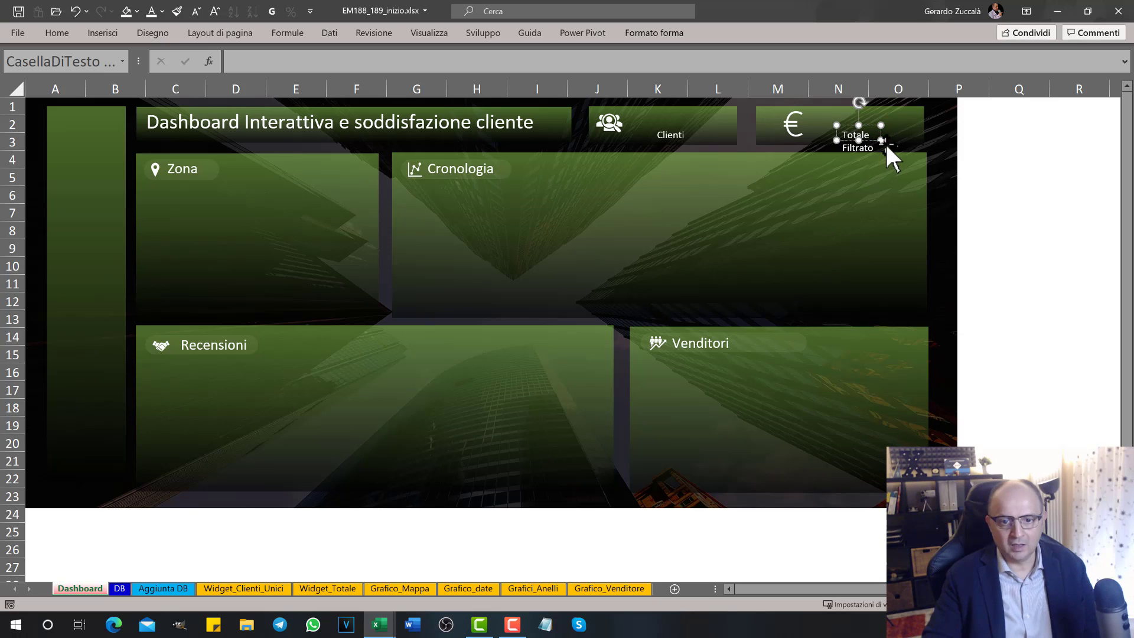
left_click(897, 129)
left_click(873, 134)
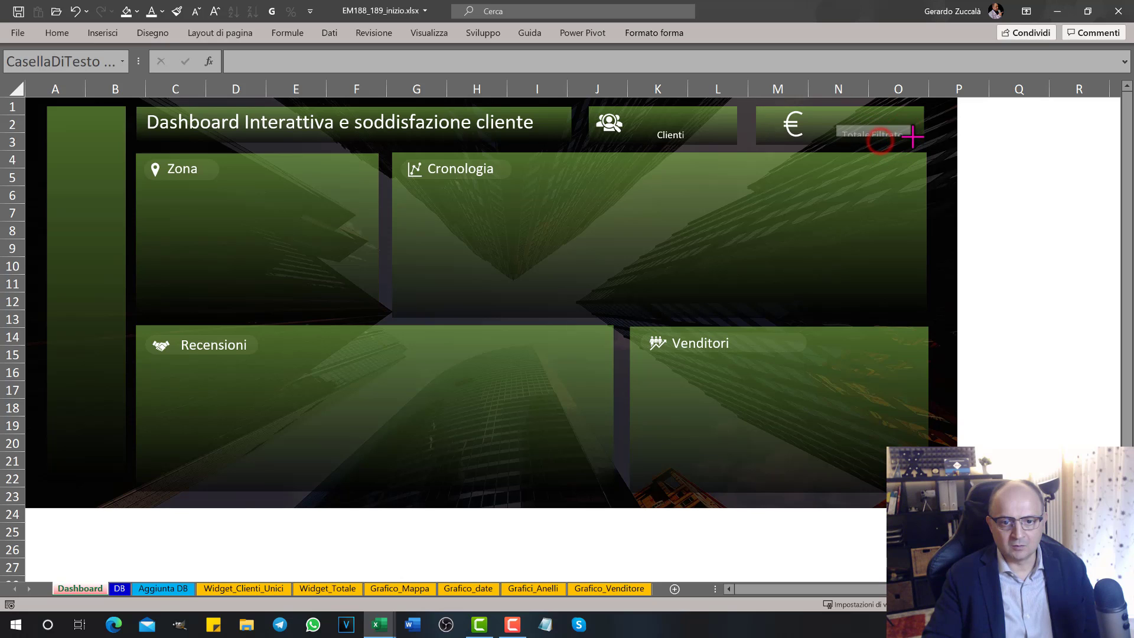
left_click_drag(881, 140, 915, 141)
left_click_drag(838, 139, 826, 139)
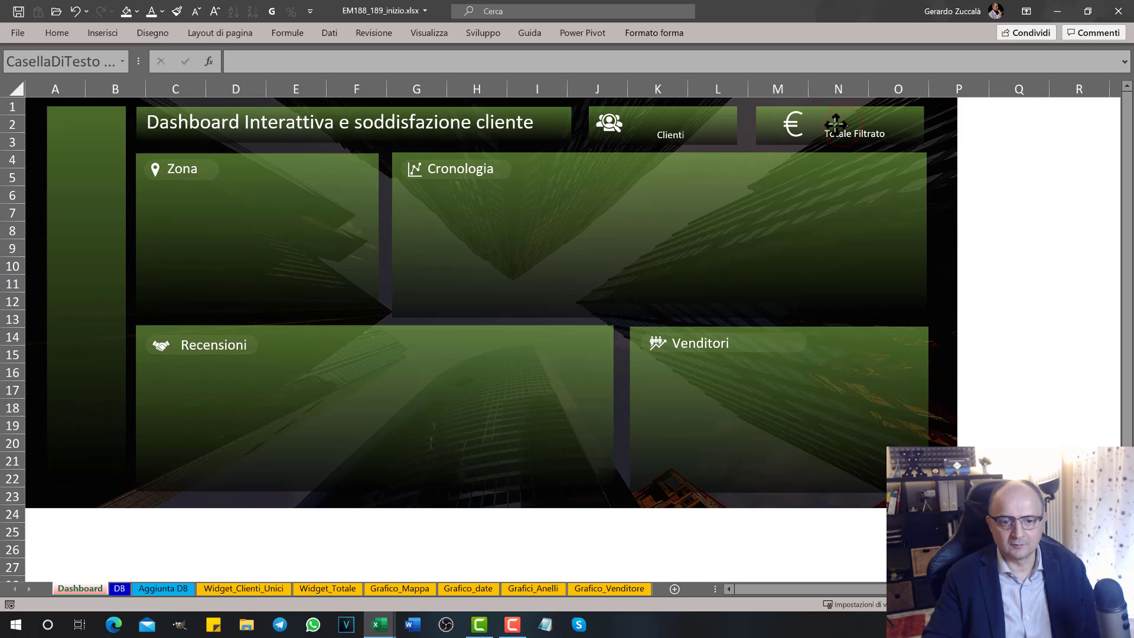
left_click(795, 126)
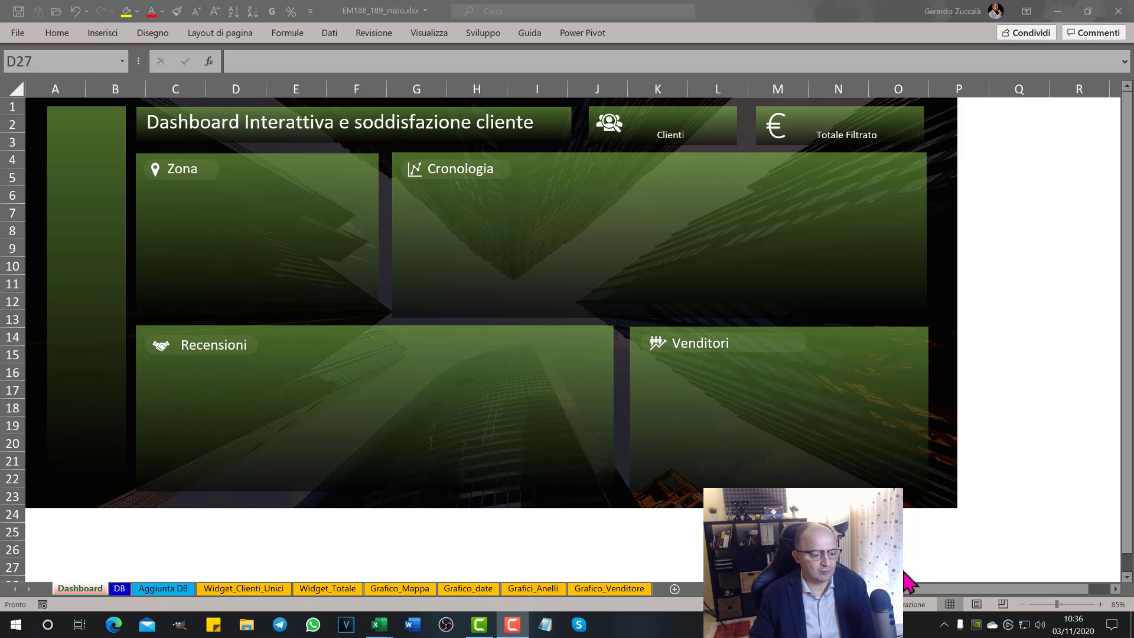
Browse the sheets from Widget_Clienti_Unici through Grafici_Anelli and back
left_click(260, 588)
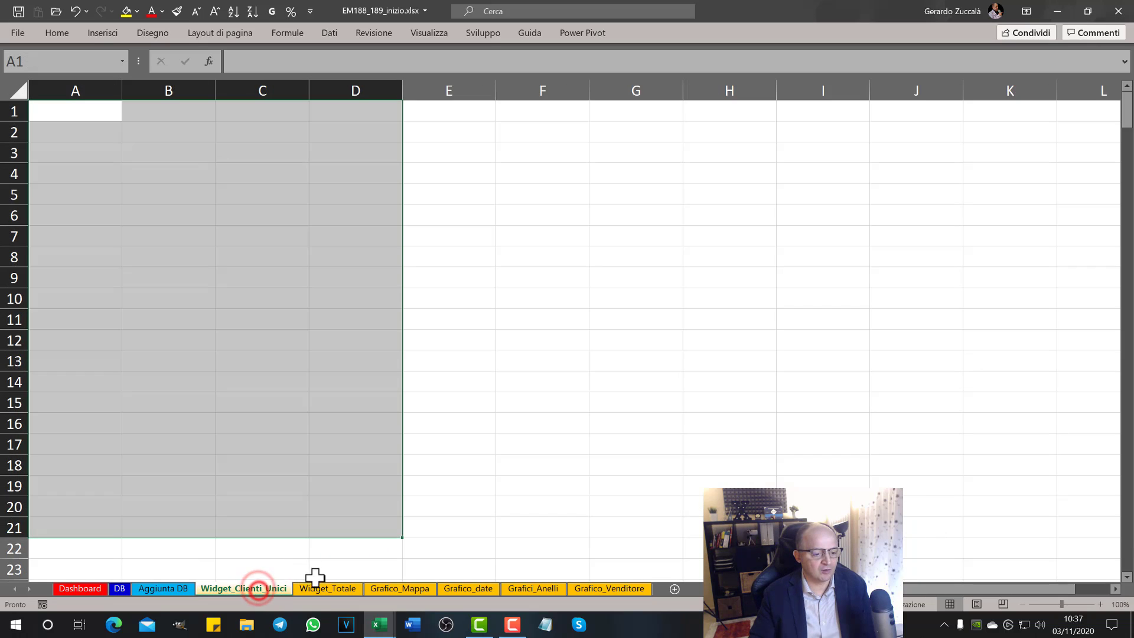
left_click(324, 590)
left_click(393, 589)
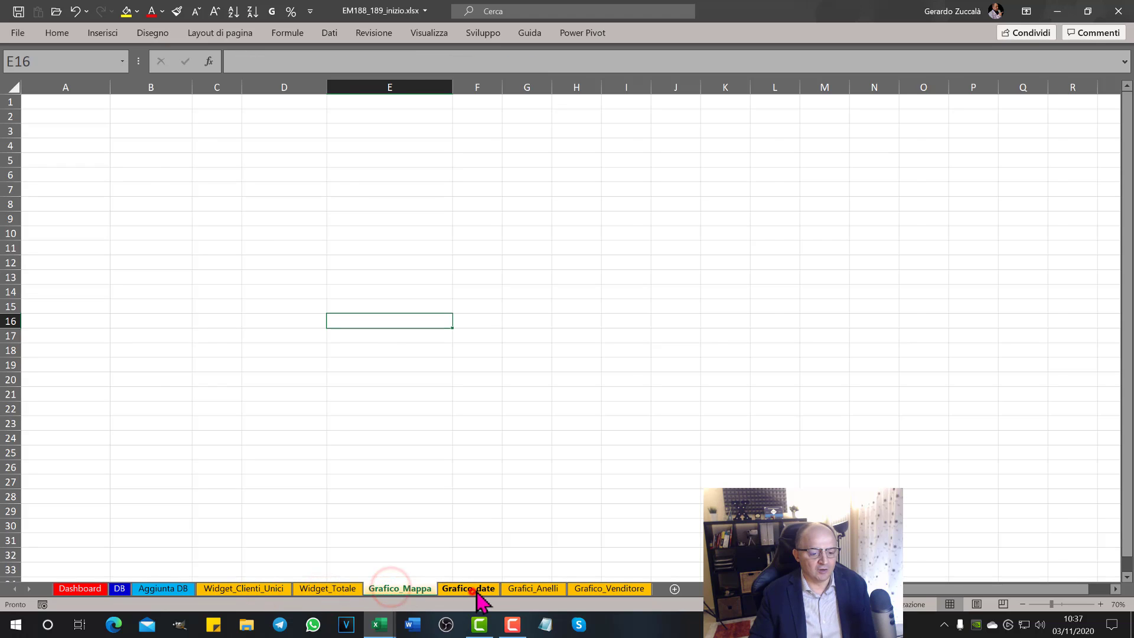
left_click(468, 589)
left_click(518, 589)
left_click(403, 588)
left_click(340, 589)
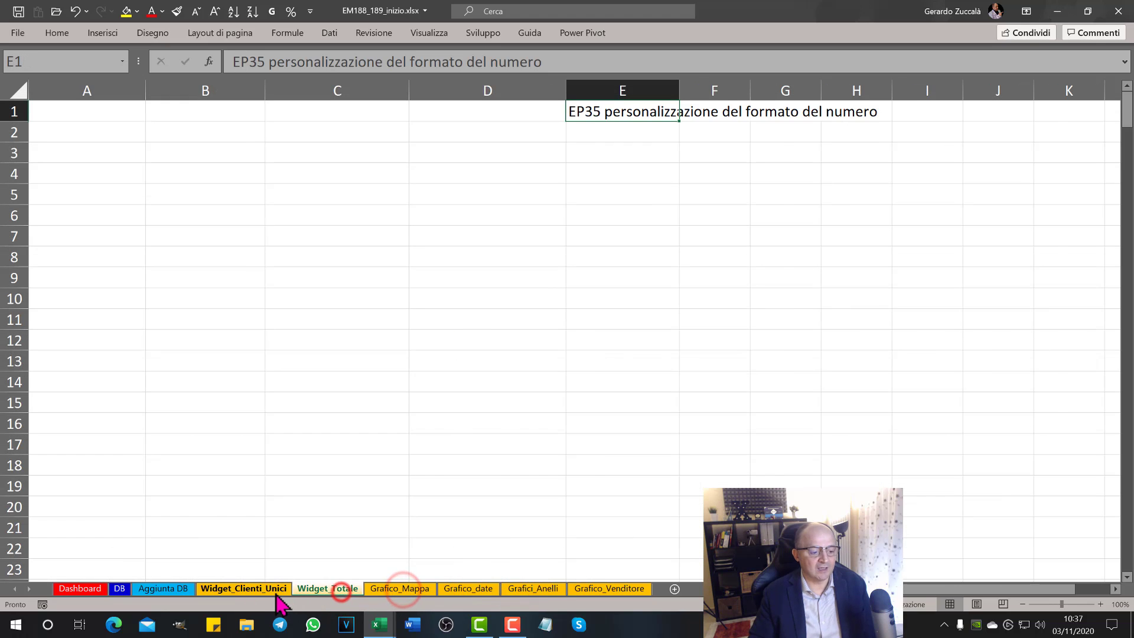
left_click(276, 589)
Inspect the DB table's client names, countries and review values
left_click(119, 589)
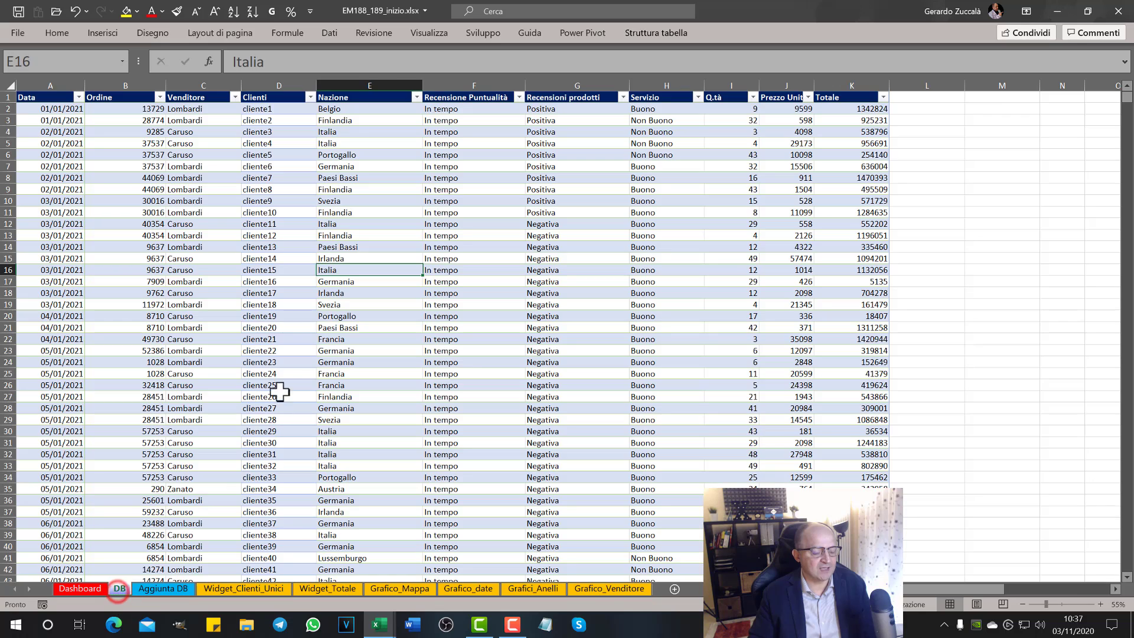
left_click(277, 375)
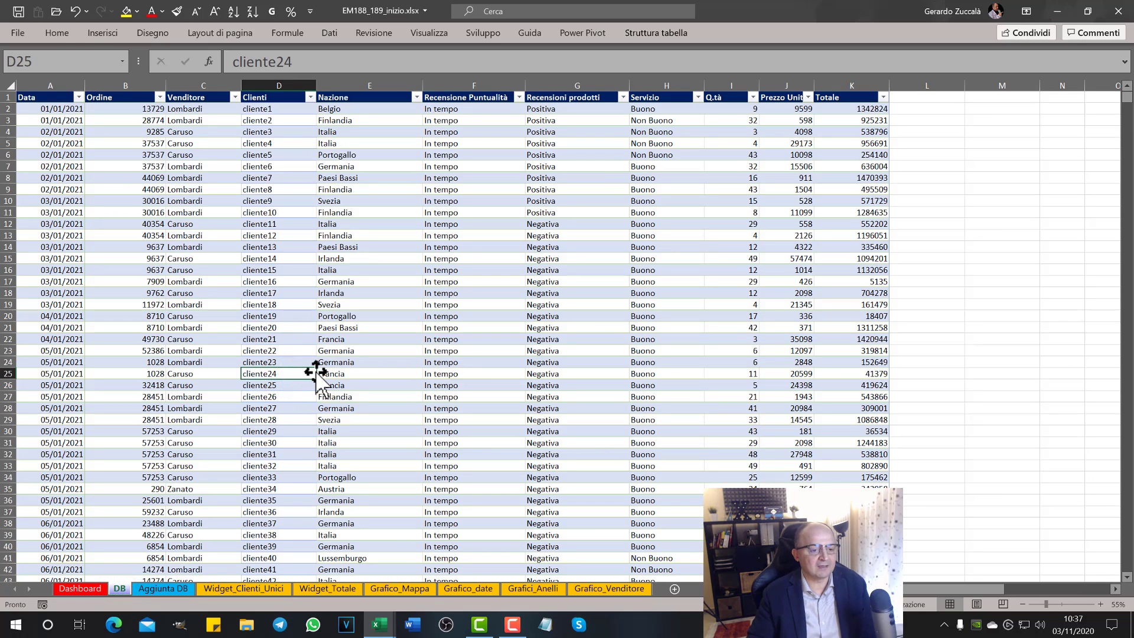
left_click(365, 281)
left_click(480, 276)
left_click(392, 222)
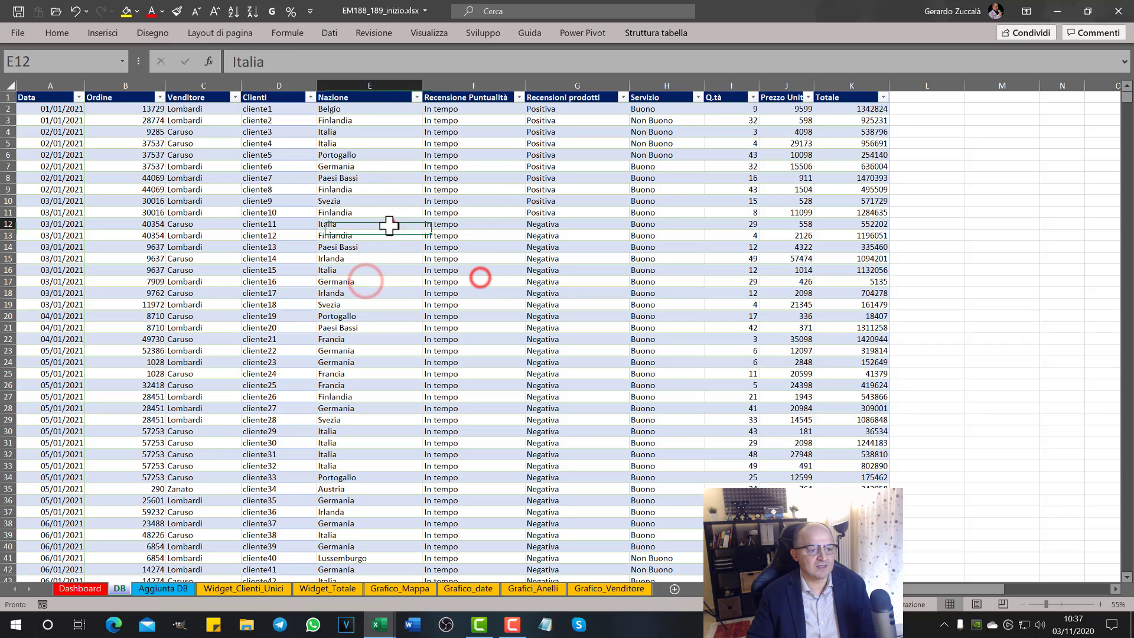
left_click(325, 290)
Start a pivot table from the DB table, cancel it, and select A1 on Widget_Clienti_Unici
left_click(378, 235)
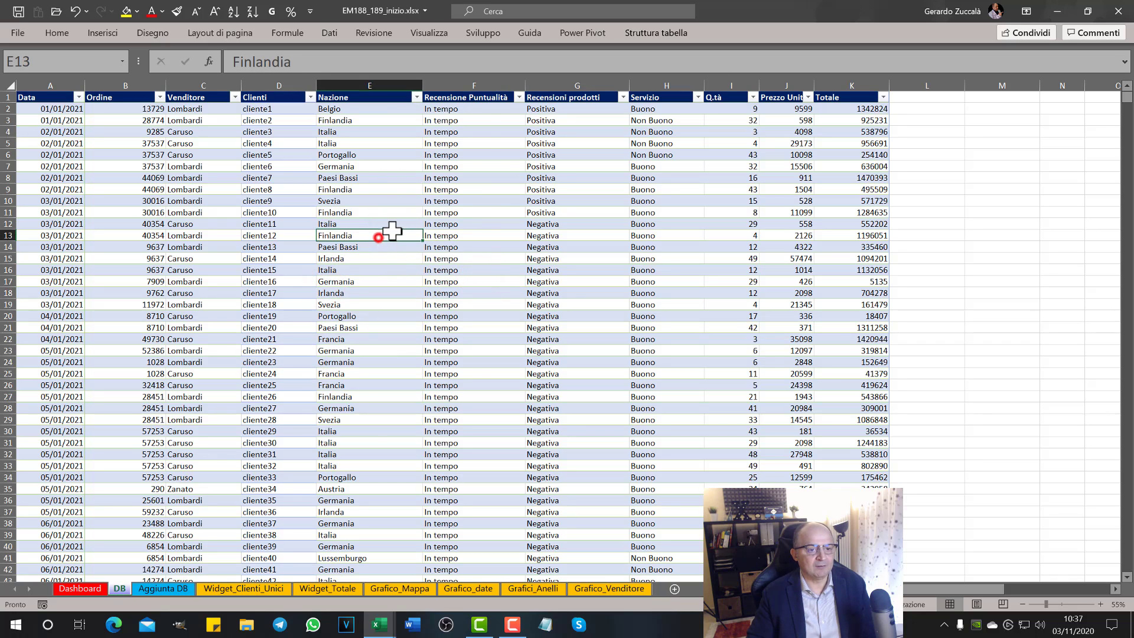
left_click(102, 32)
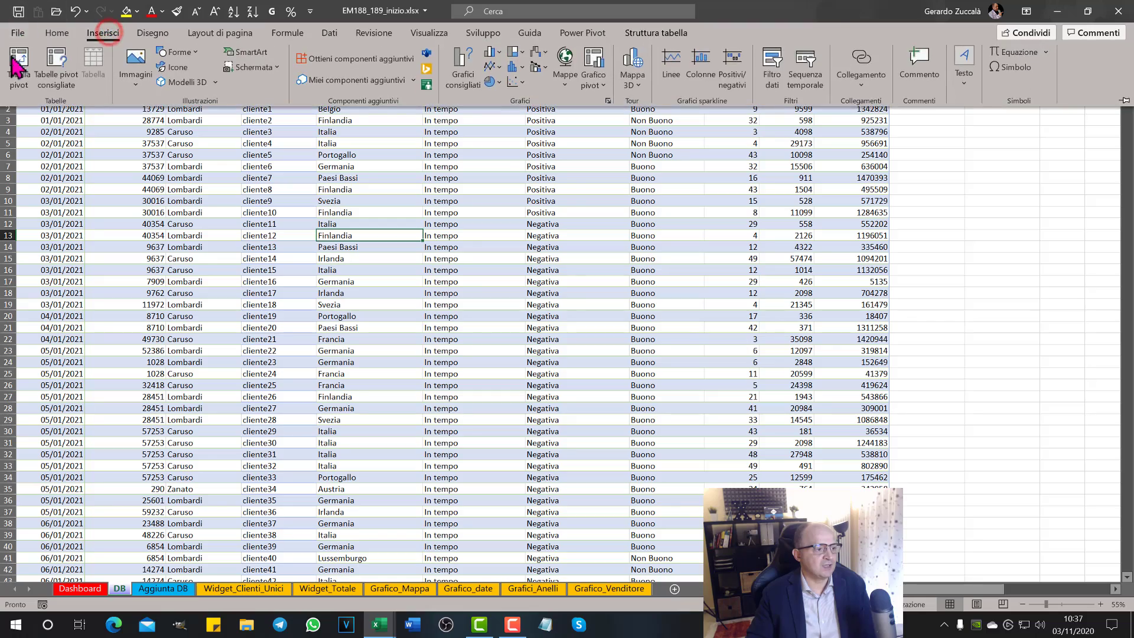
left_click(18, 75)
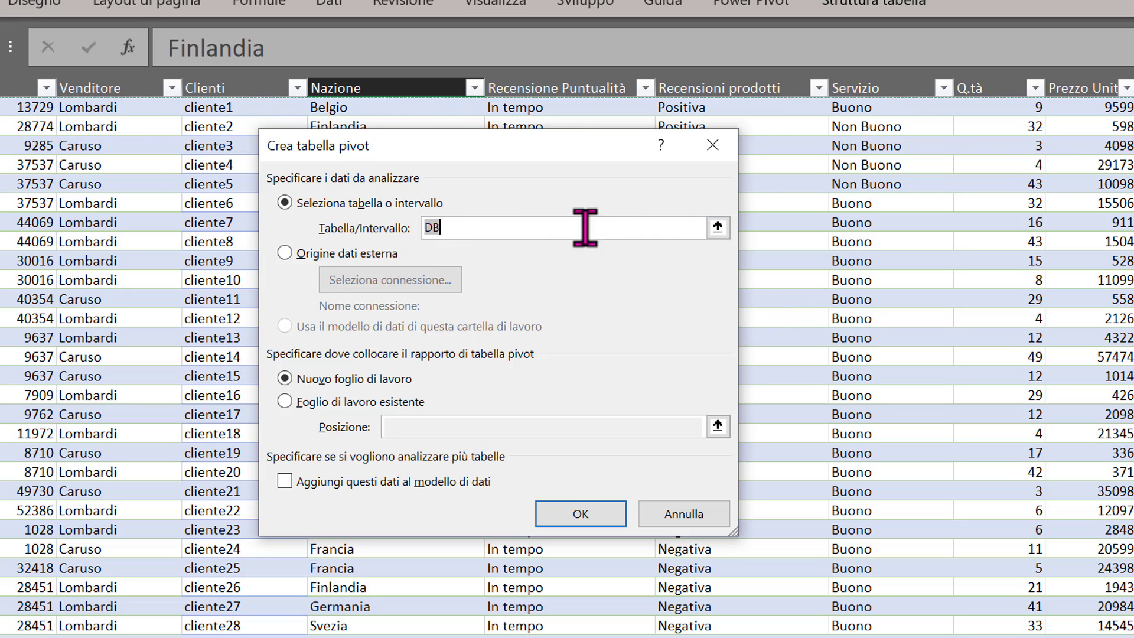
left_click(713, 145)
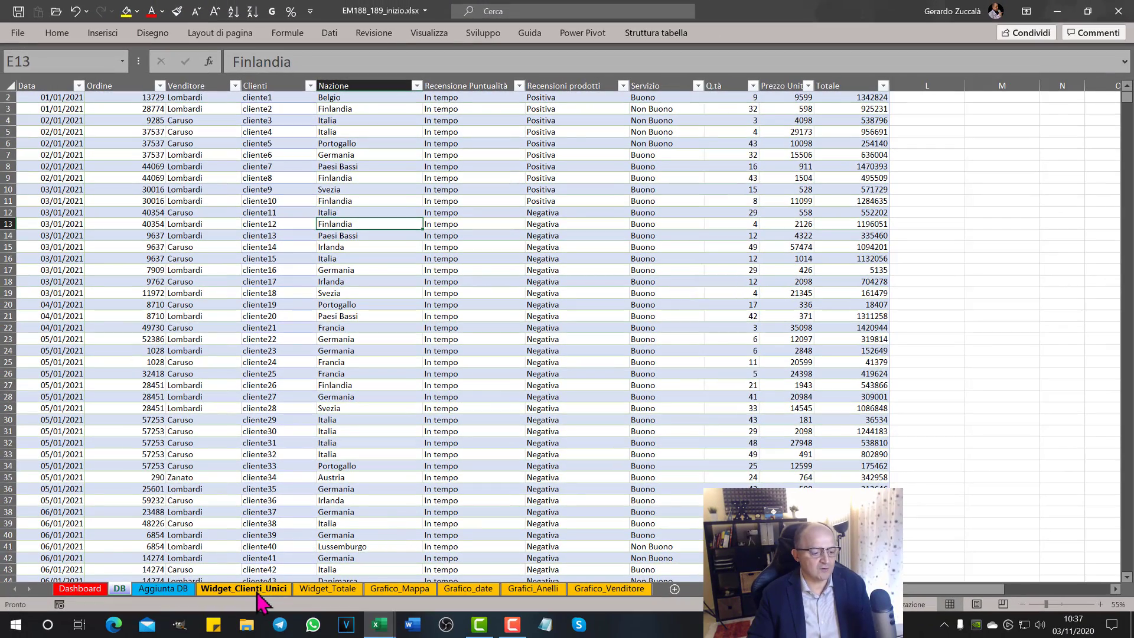
left_click(258, 590)
left_click(74, 111)
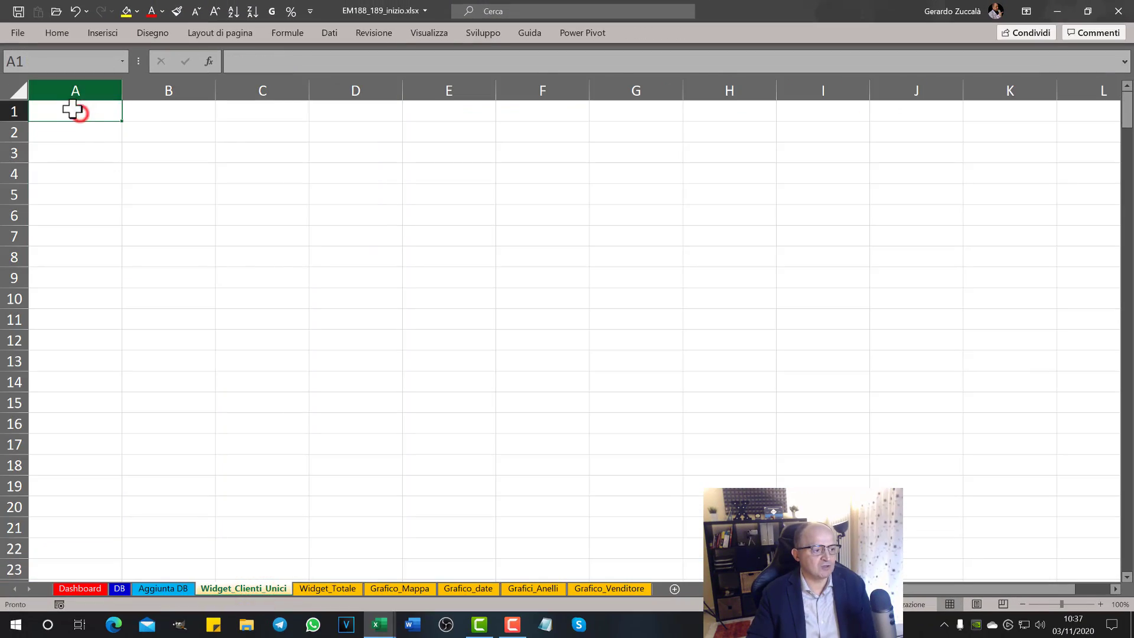
Insert a pivot table with source range DB at Widget_Clienti_Unici!$A$1
left_click(99, 35)
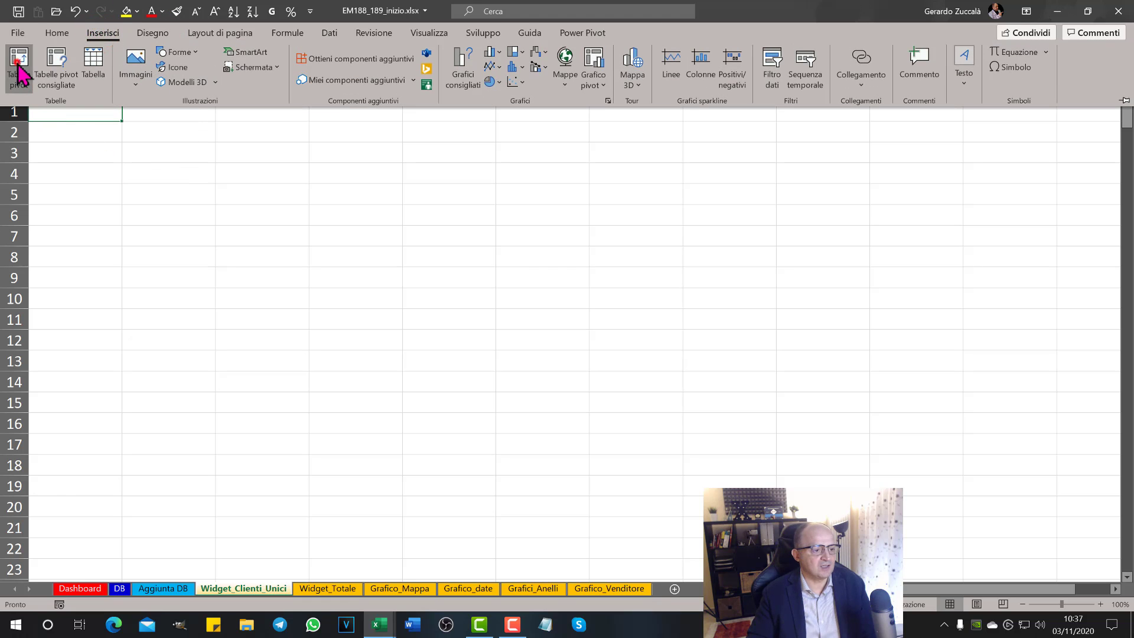
left_click(20, 66)
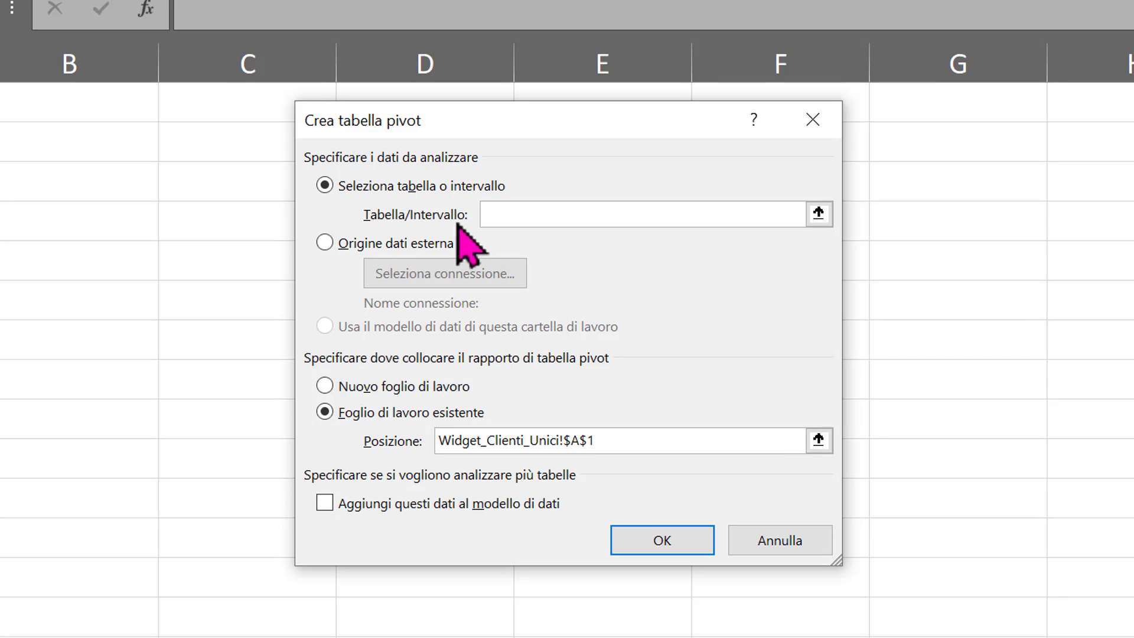
left_click(514, 215)
type("DB")
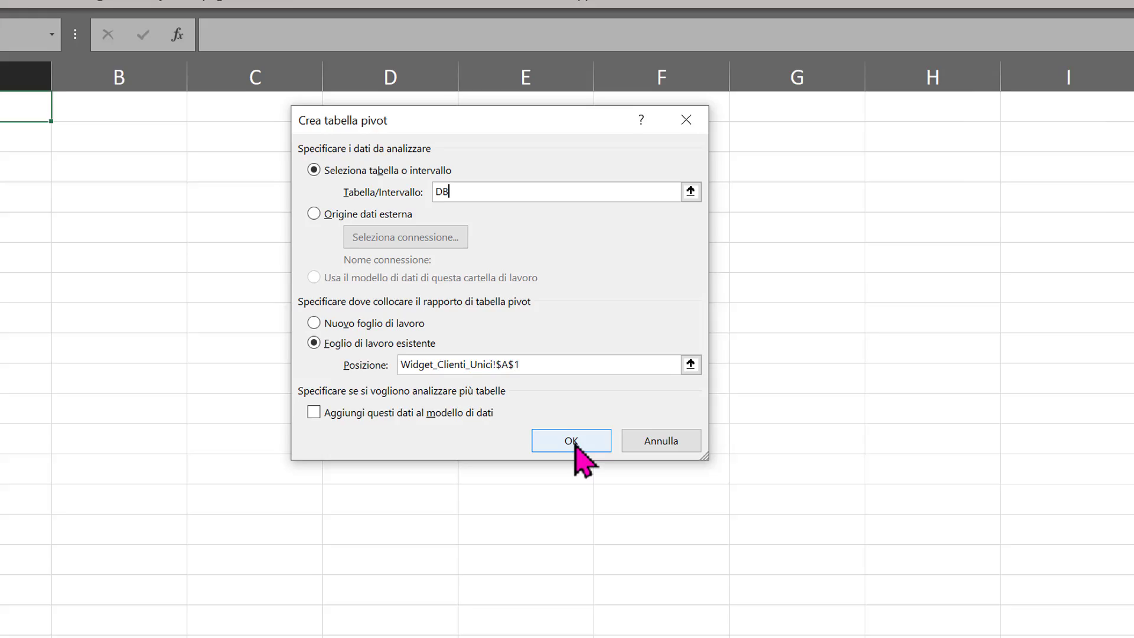
left_click(662, 540)
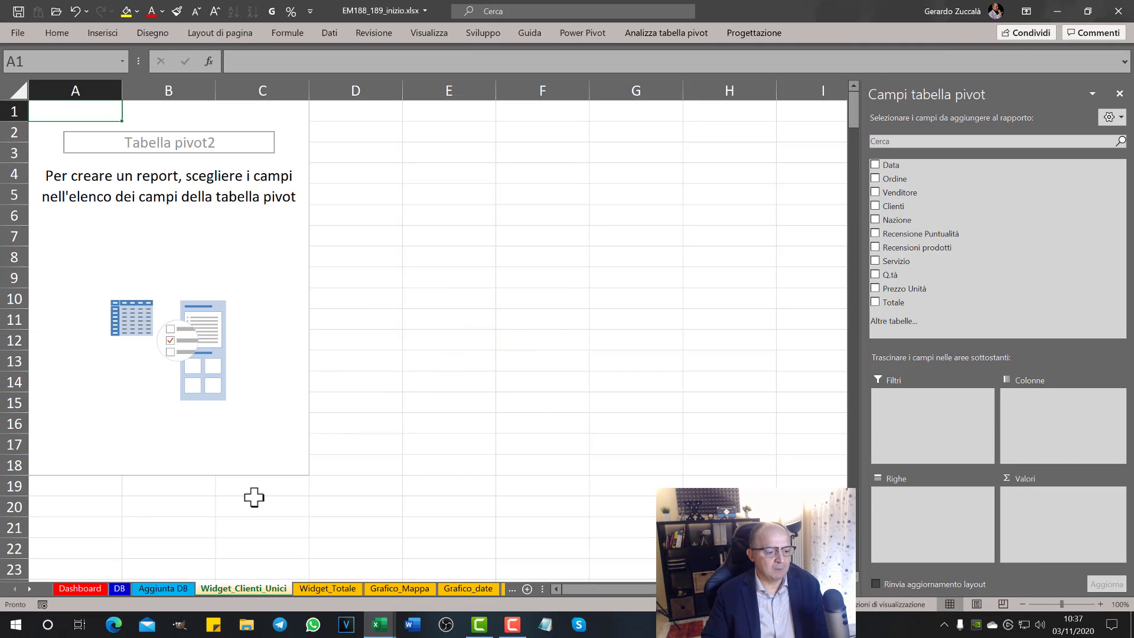
left_click(413, 503)
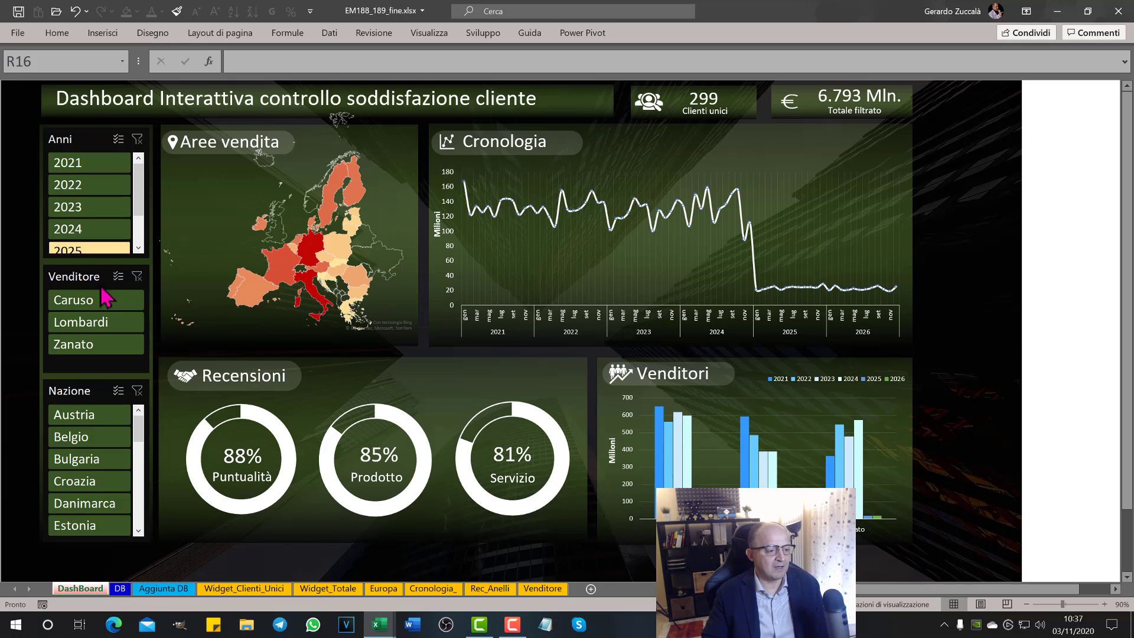
Filter the finished dashboard to 2021 and seller Zanato, then examine the DB client names
left_click(81, 167)
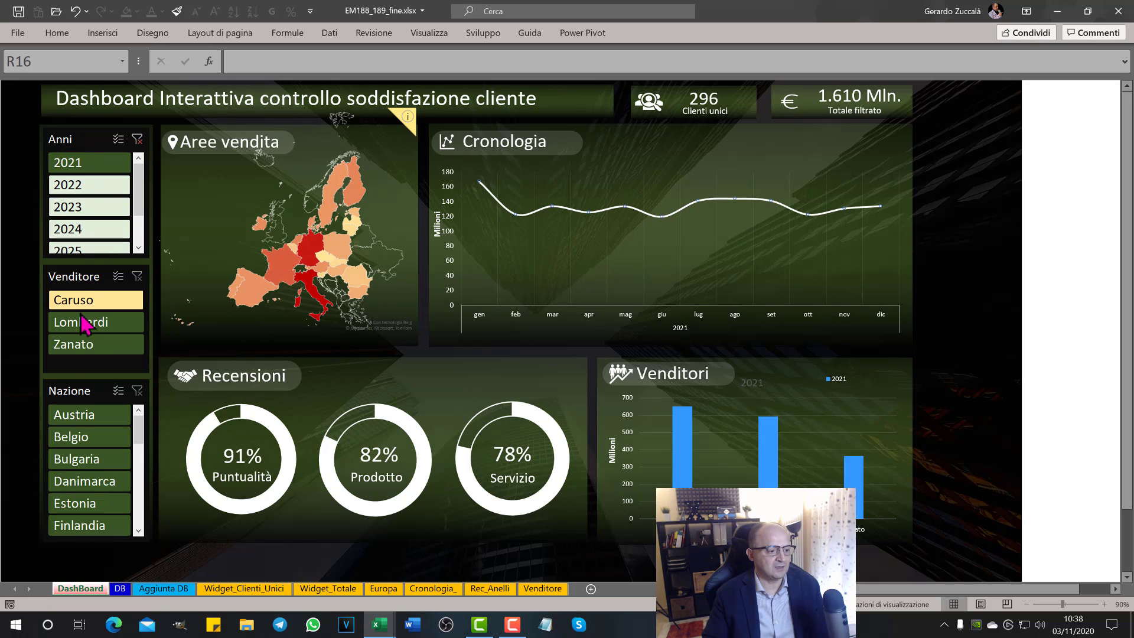
left_click(86, 348)
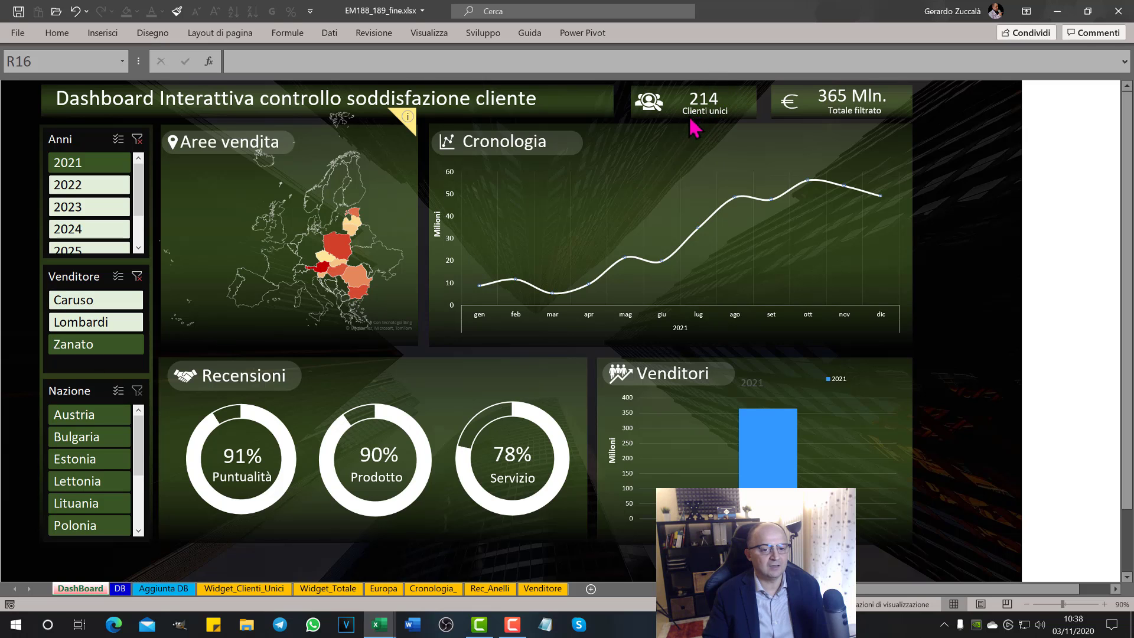
left_click(121, 588)
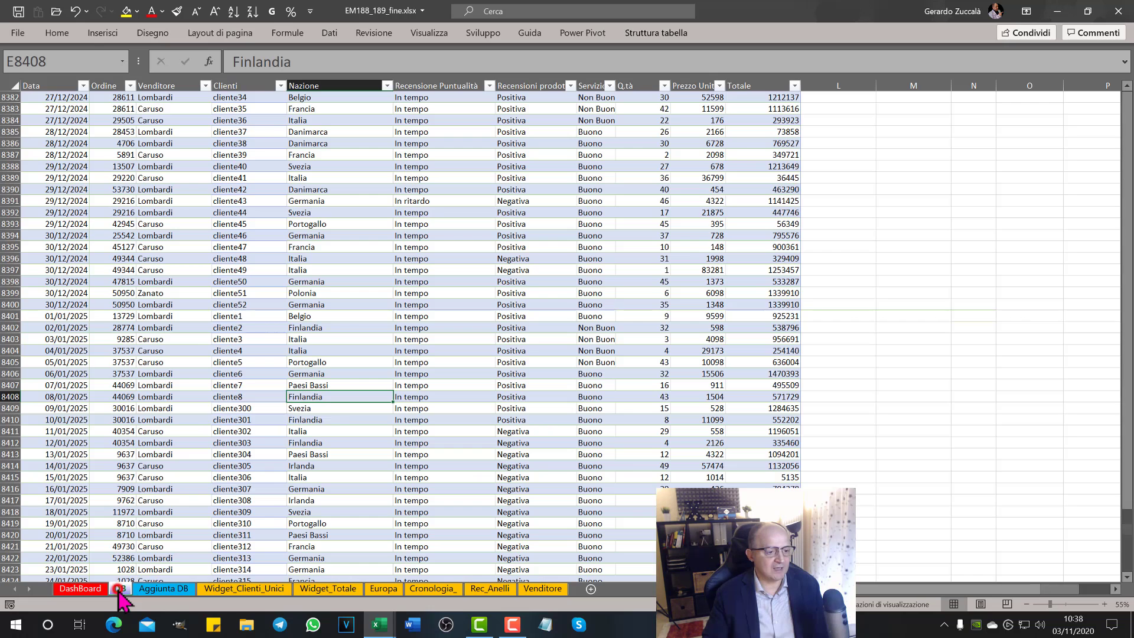
left_click_drag(237, 97, 260, 198)
left_click_drag(255, 105, 248, 362)
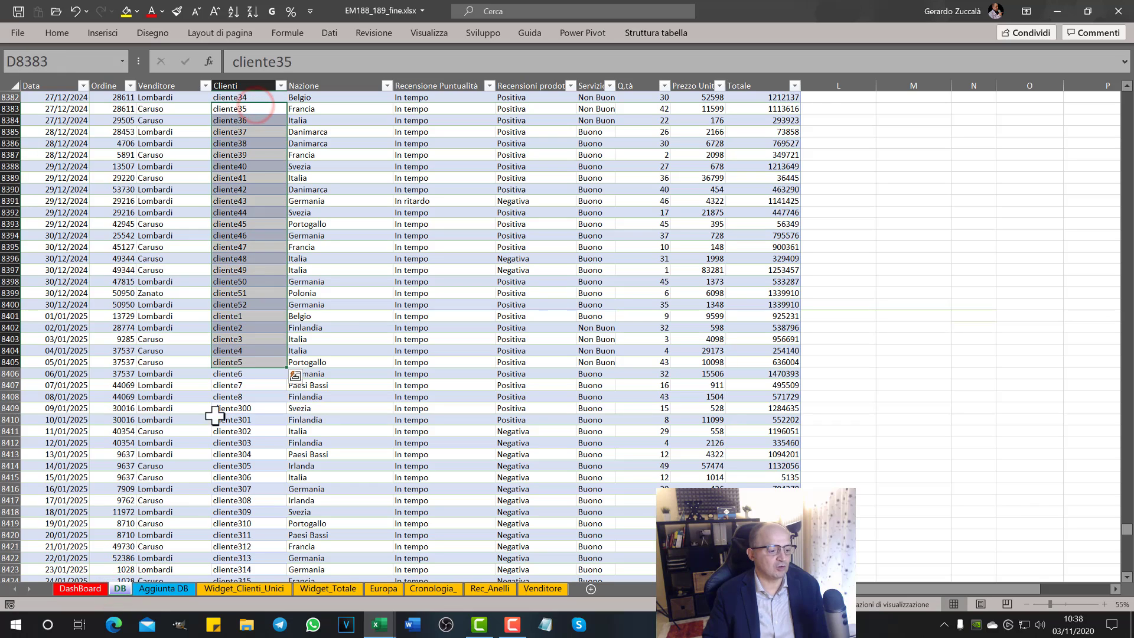
Check the unique-client count of 214 on Widget_Clienti_Unici and view the Aggiunta DB sheet
left_click(96, 595)
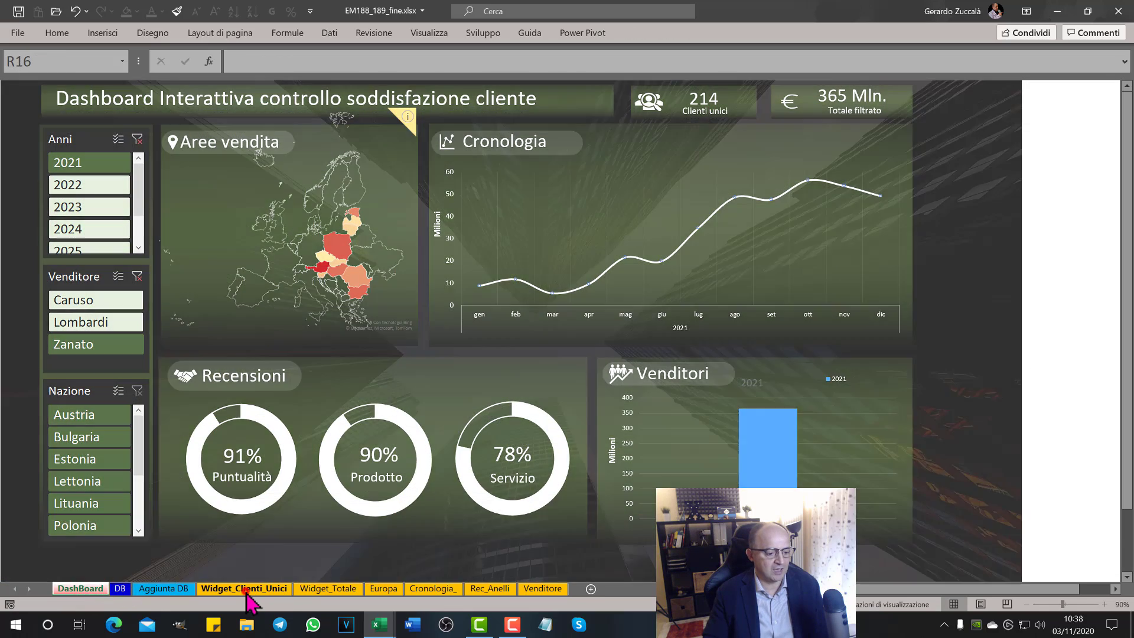
left_click(251, 589)
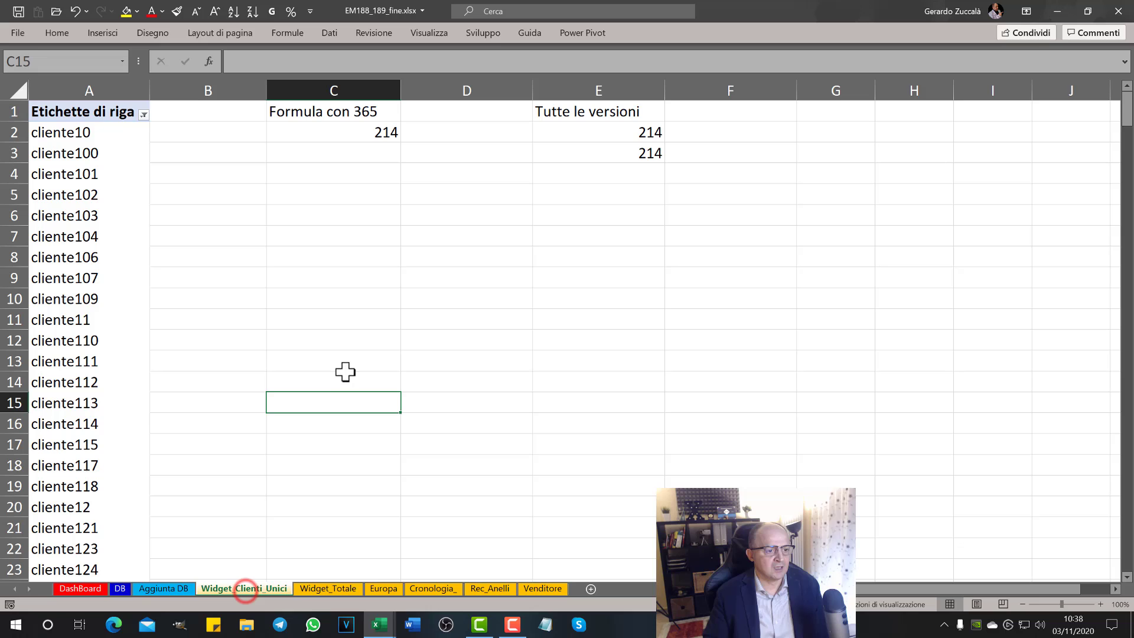
left_click(175, 590)
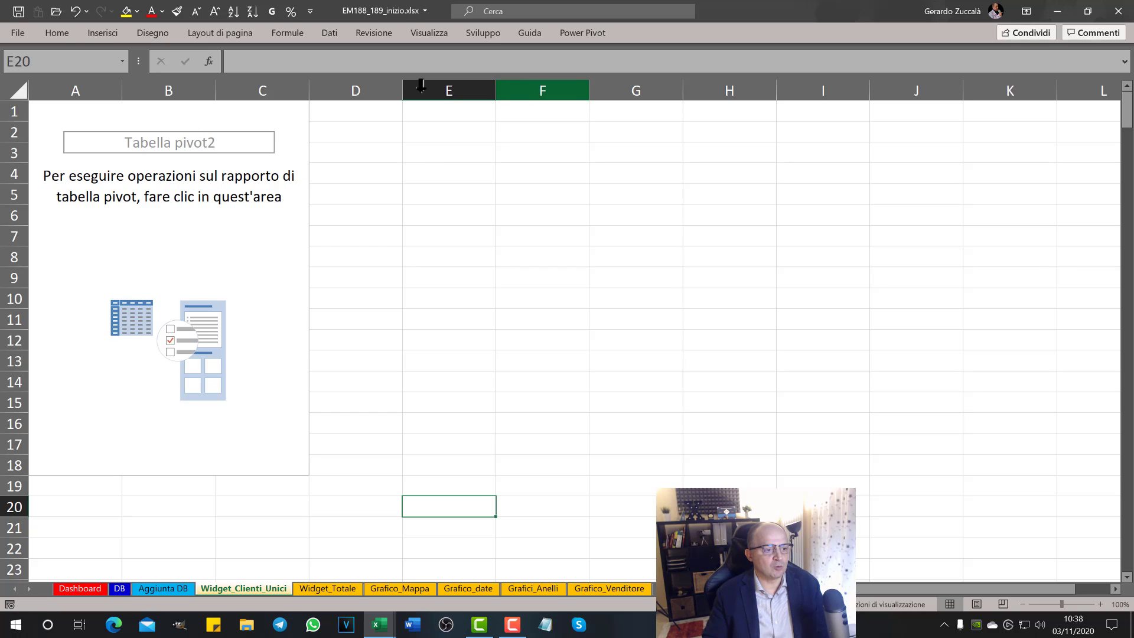
Rename pivot table 'Tabella pivot2' to 'Unici' in Analizza tabella pivot
left_click(267, 126)
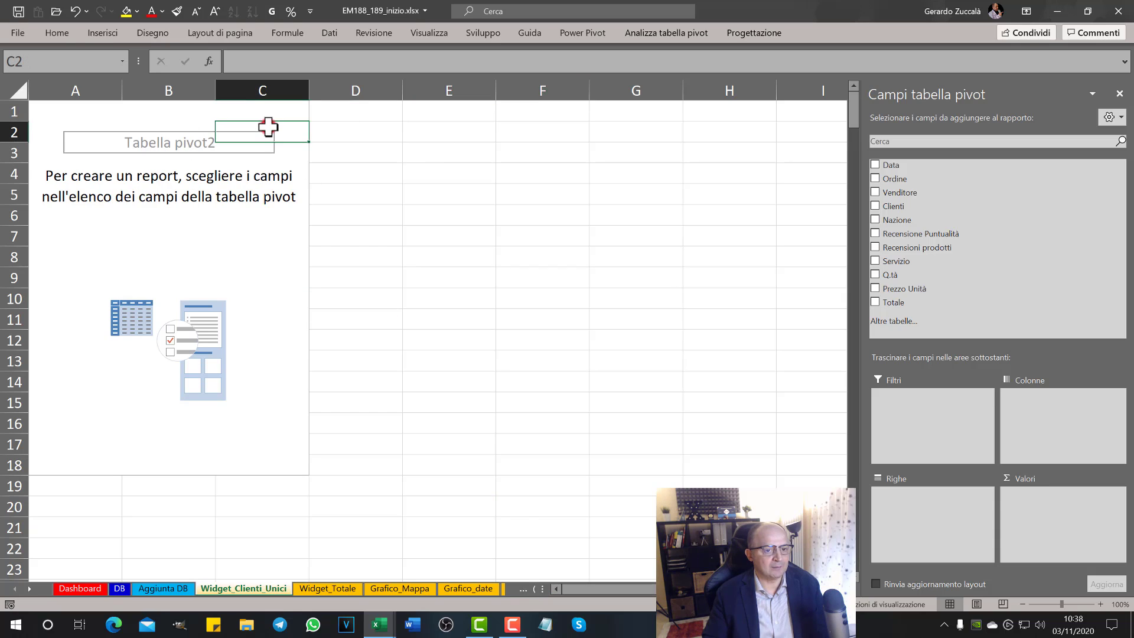
left_click(667, 35)
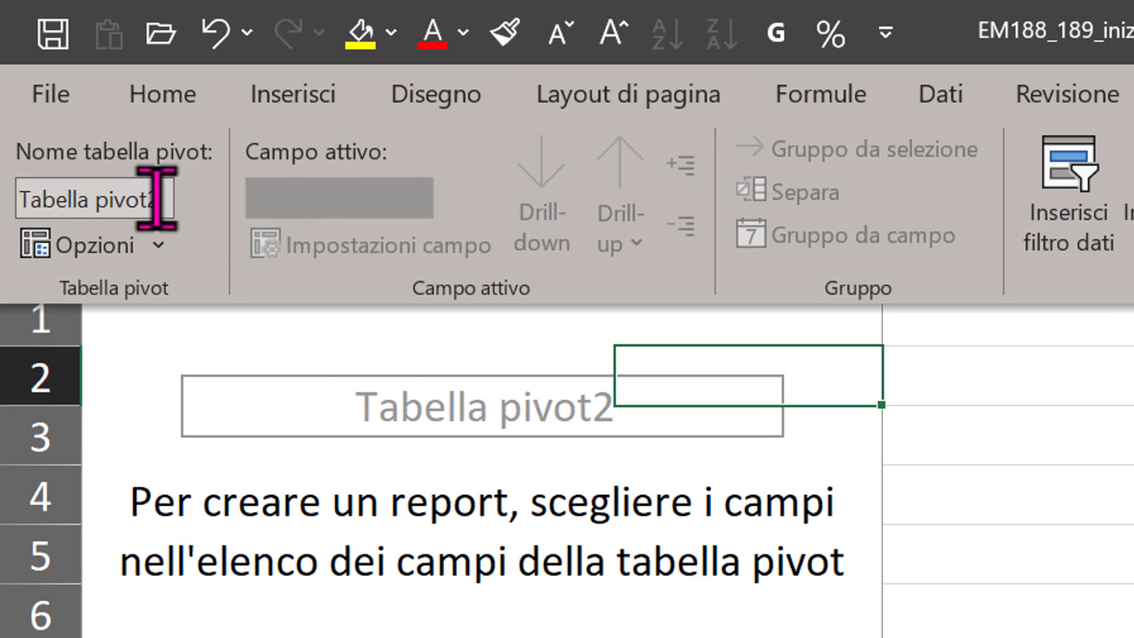
left_click(157, 195)
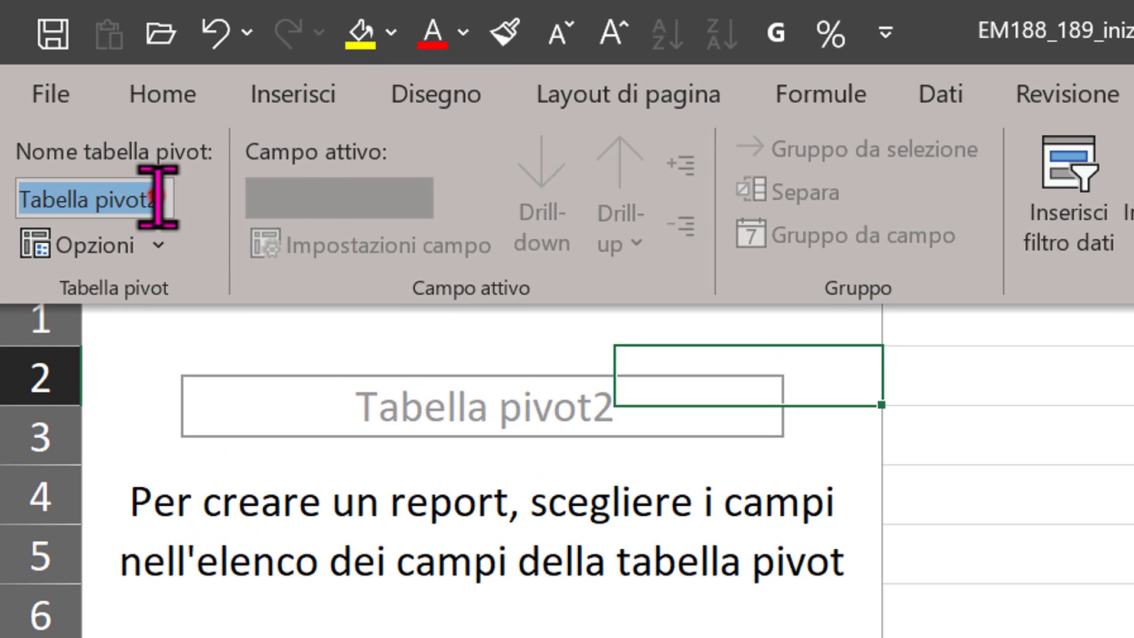
key("BackSpace")
type("Unici")
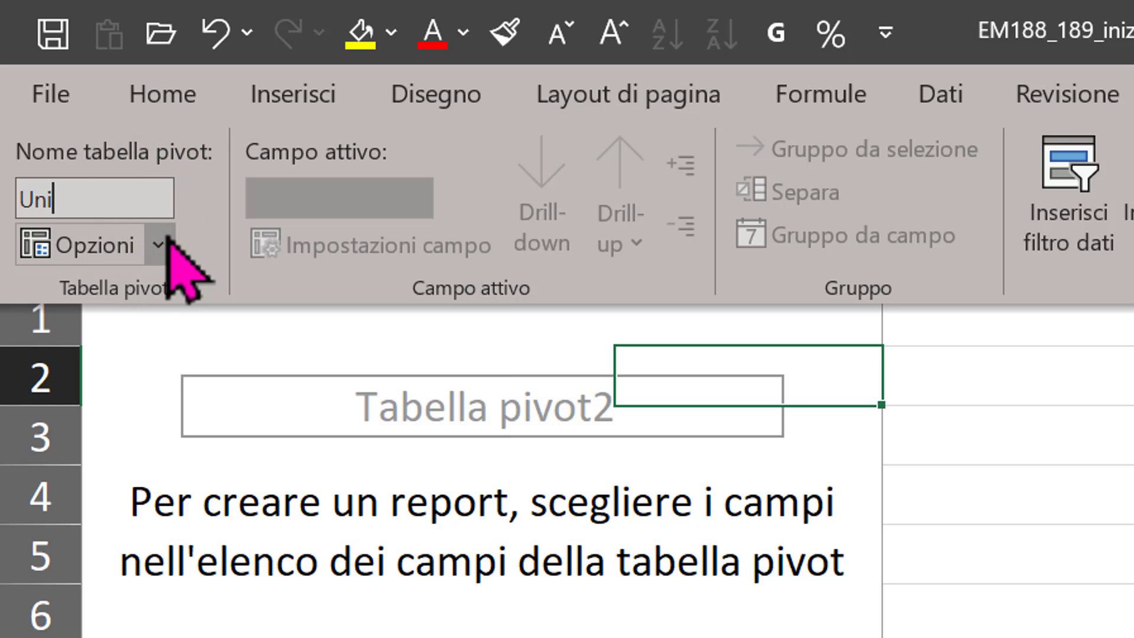
key("Return")
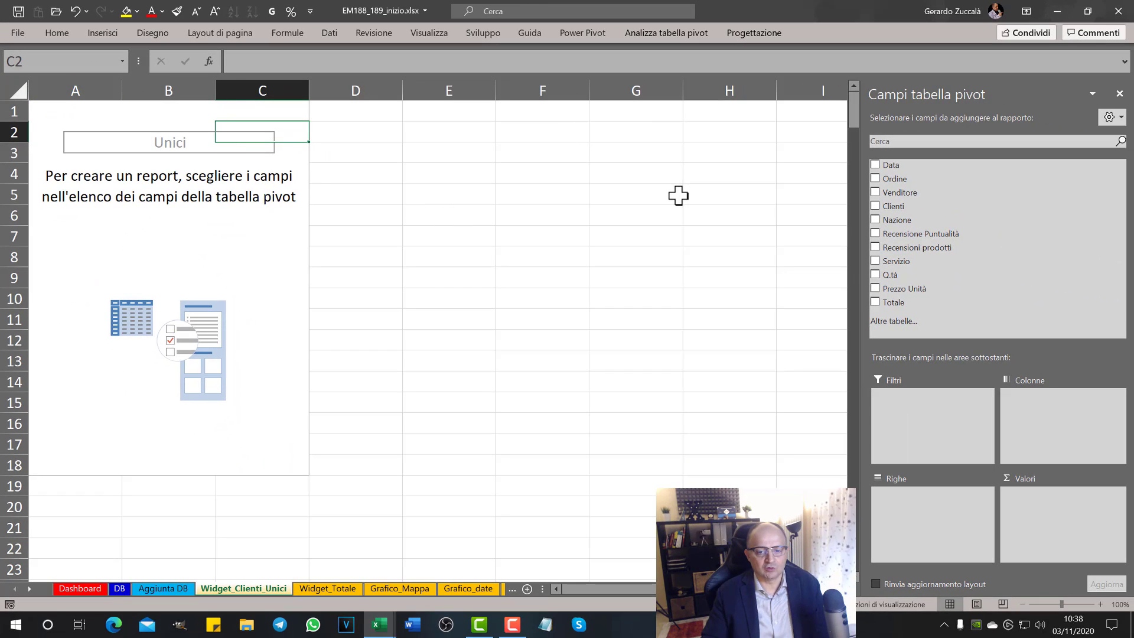
mouse_move(895, 207)
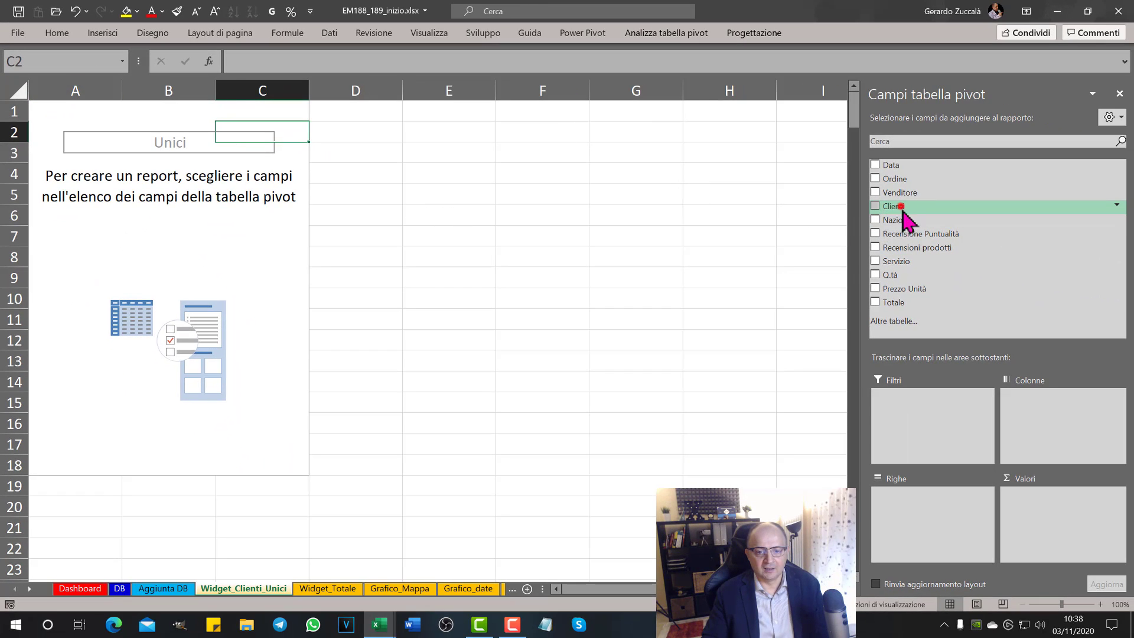
Put the Clienti field in the pivot rows and look over the listed customer names
left_click_drag(903, 213, 924, 516)
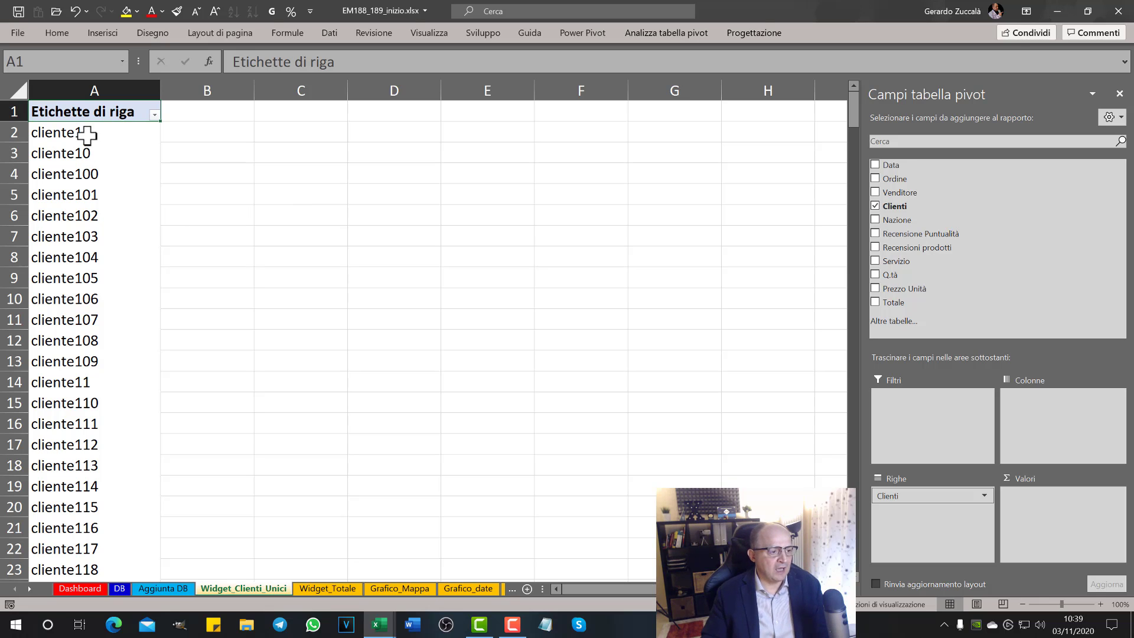
left_click_drag(89, 133, 107, 354)
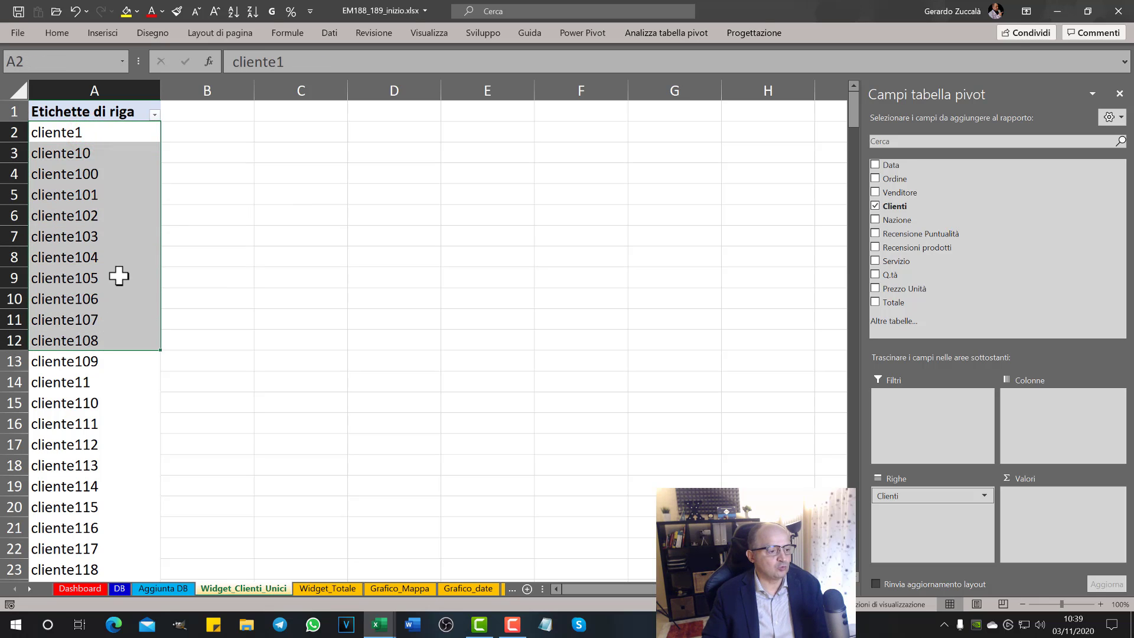
scroll(118, 280, "down", 5)
scroll(118, 280, "up", 5)
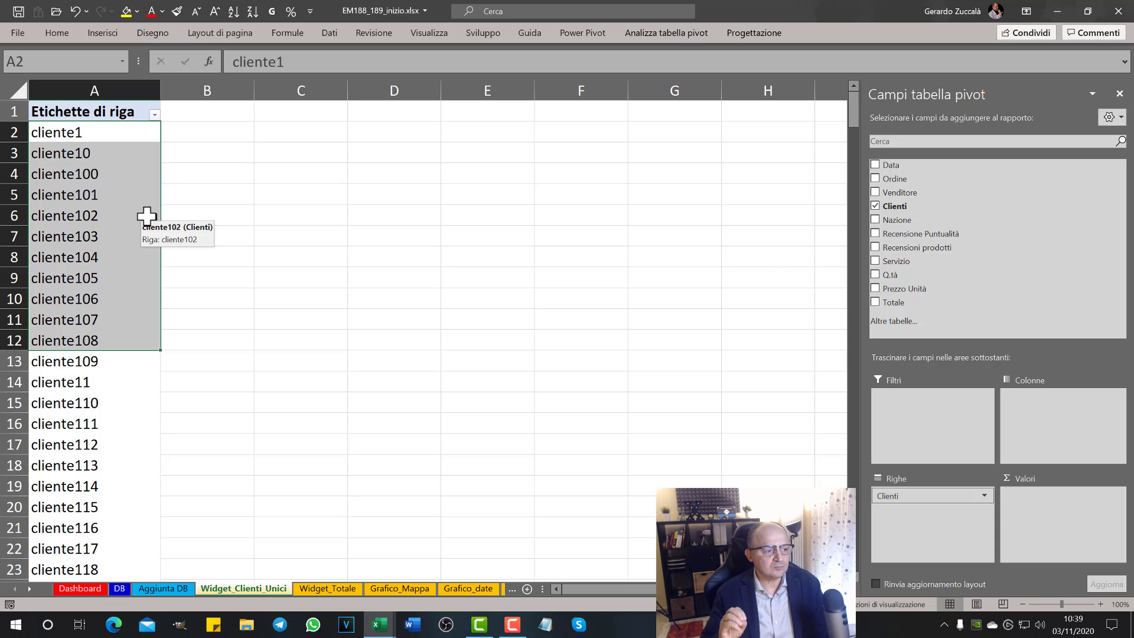
left_click_drag(110, 132, 118, 408)
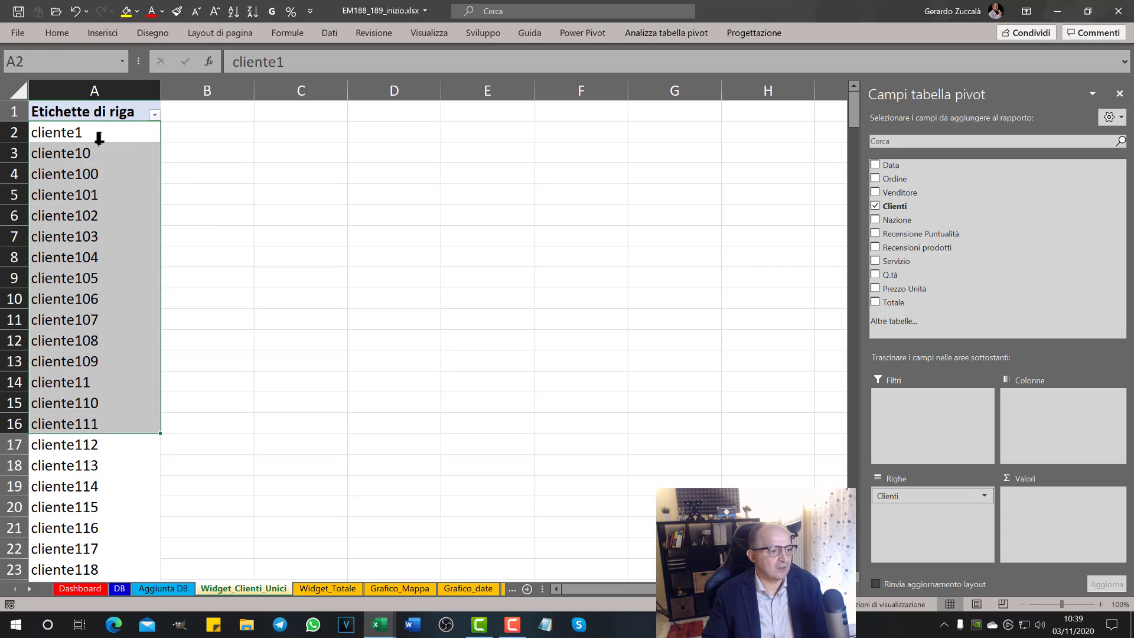
left_click_drag(98, 138, 92, 444)
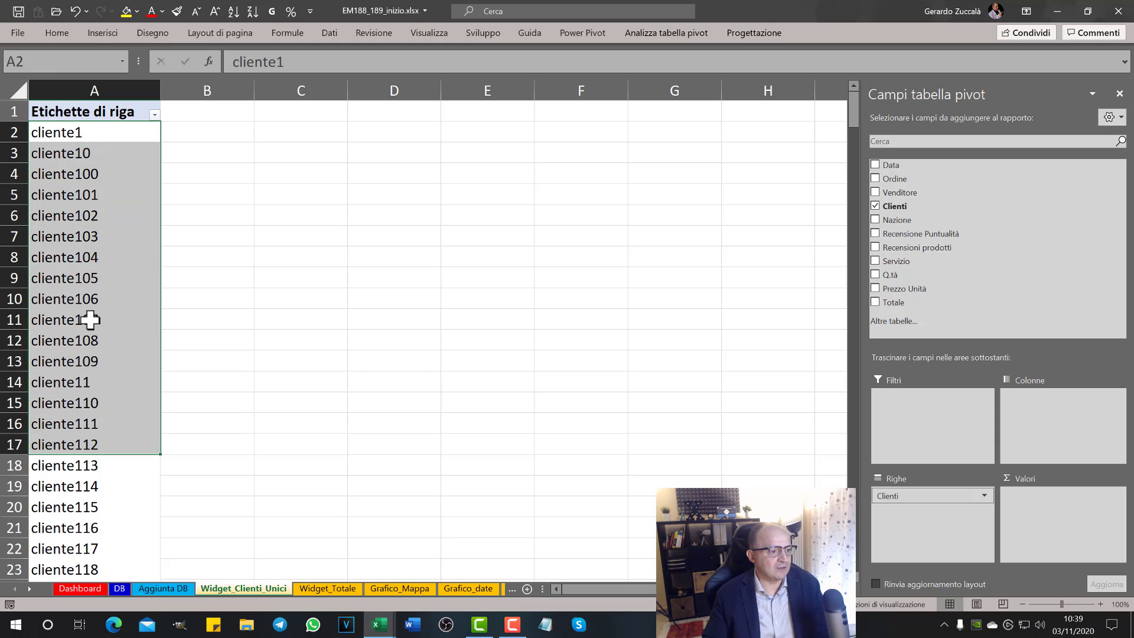
left_click(112, 155)
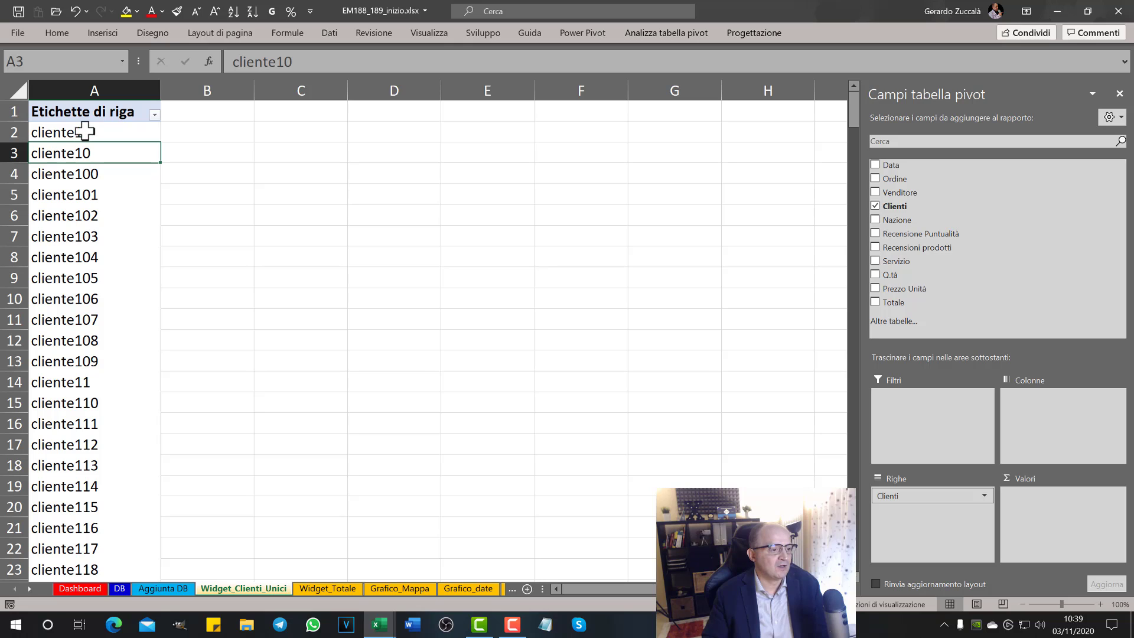
Examine the customer rows cliente1 through cliente109, then select cell C2
left_click(70, 385)
left_click_drag(67, 140, 66, 423)
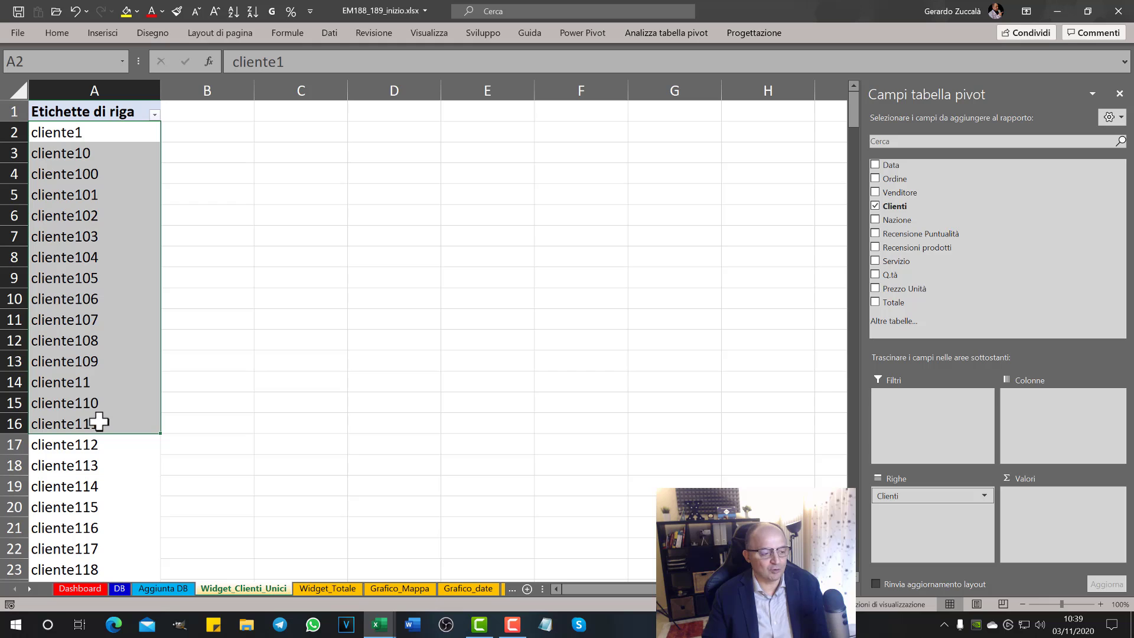
left_click(89, 131)
left_click(91, 152)
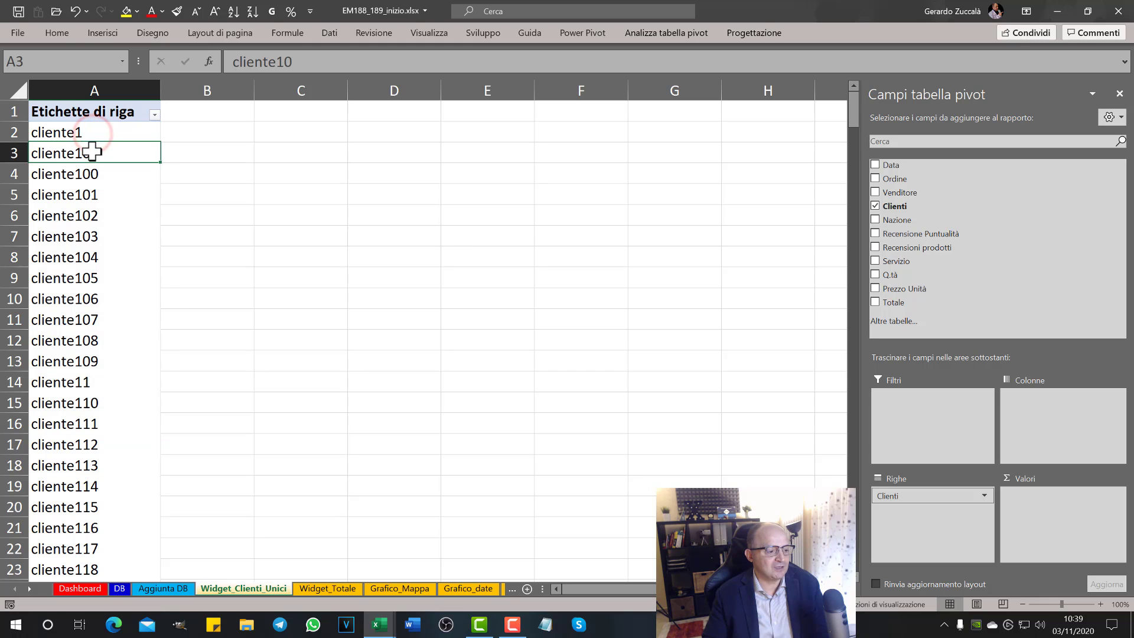
left_click(89, 381)
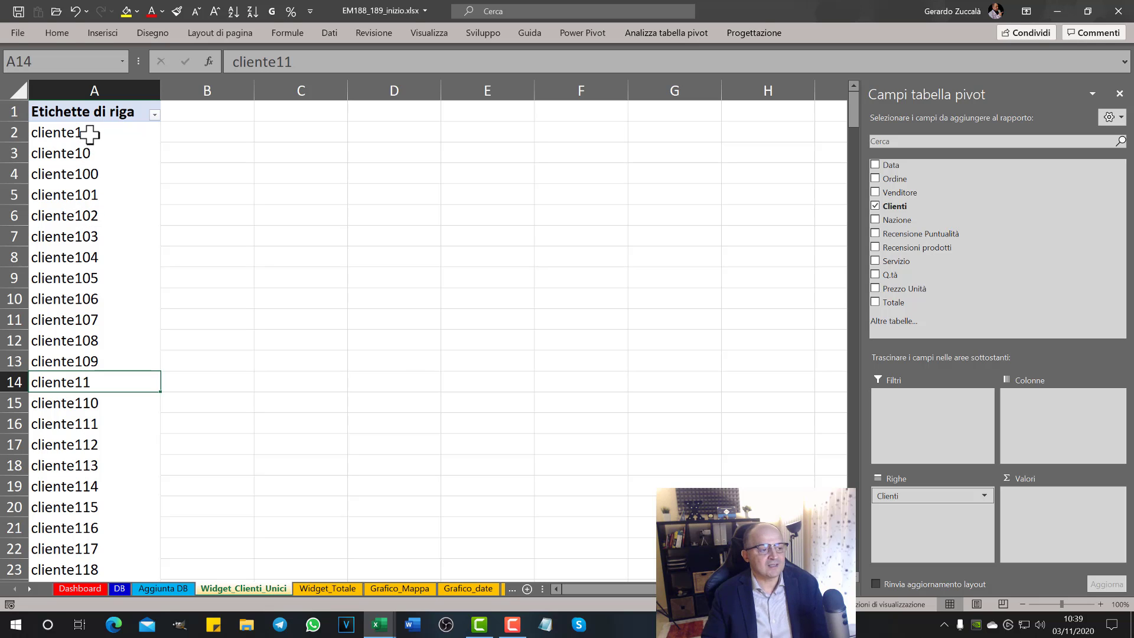
left_click_drag(89, 134, 94, 361)
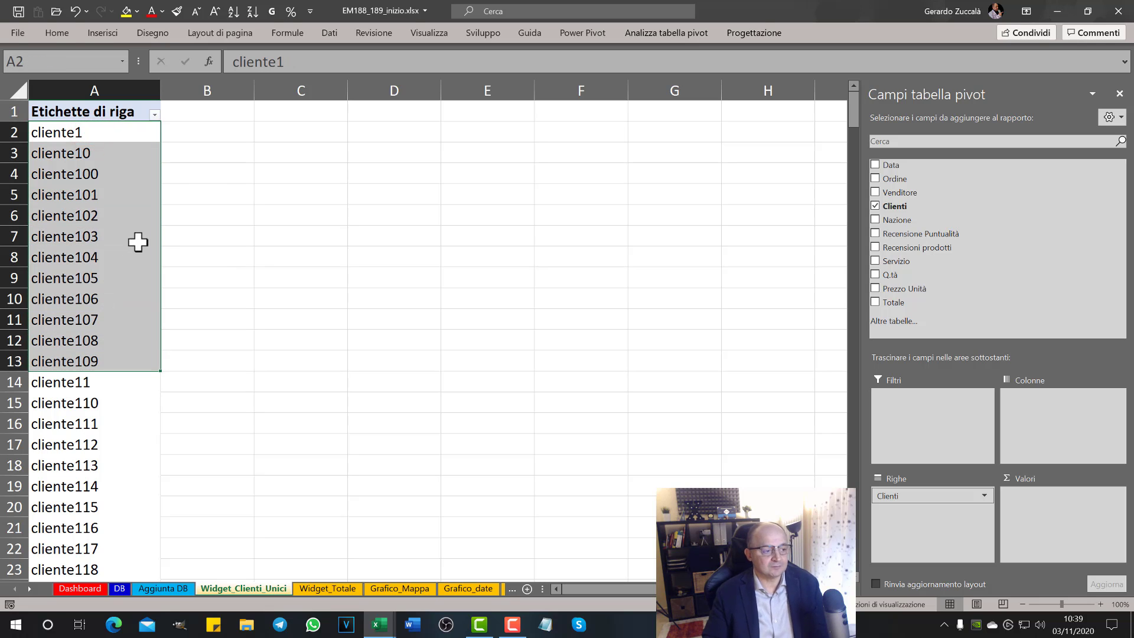
left_click(298, 134)
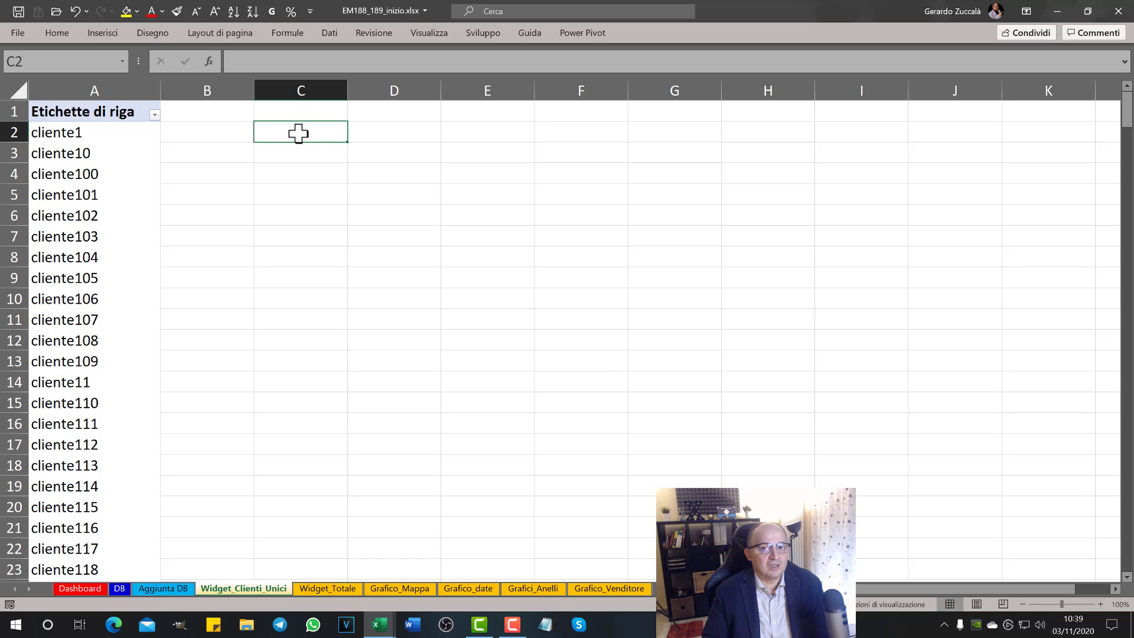
Enter =CONTA.VALORI(A2:A301) in C2 to count the pivot's customer rows
left_click(317, 131)
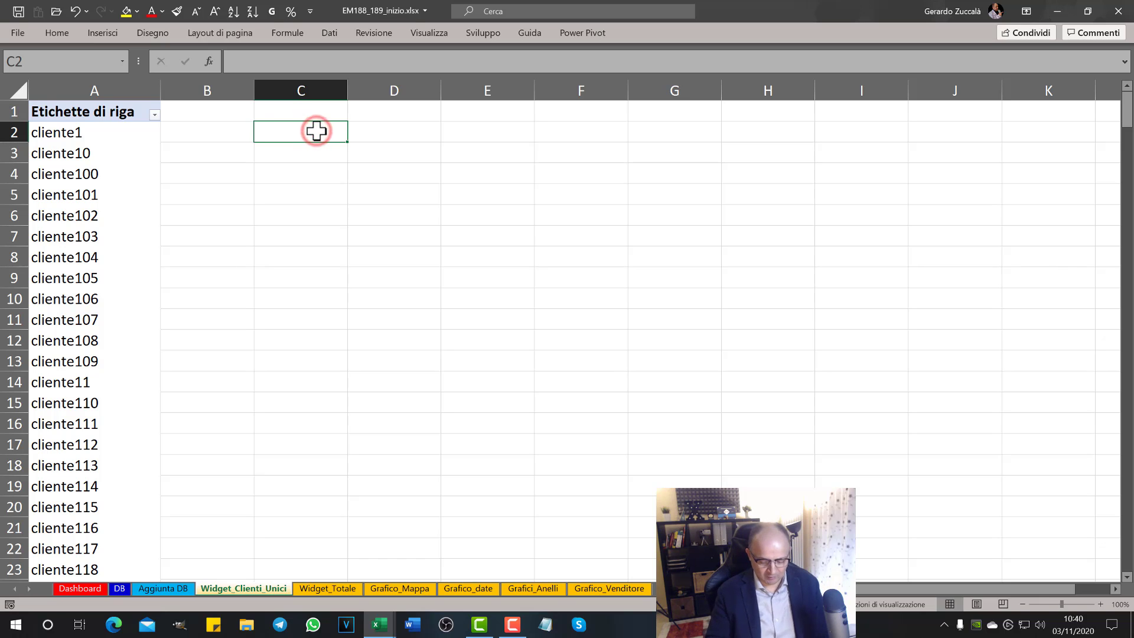
type("=co")
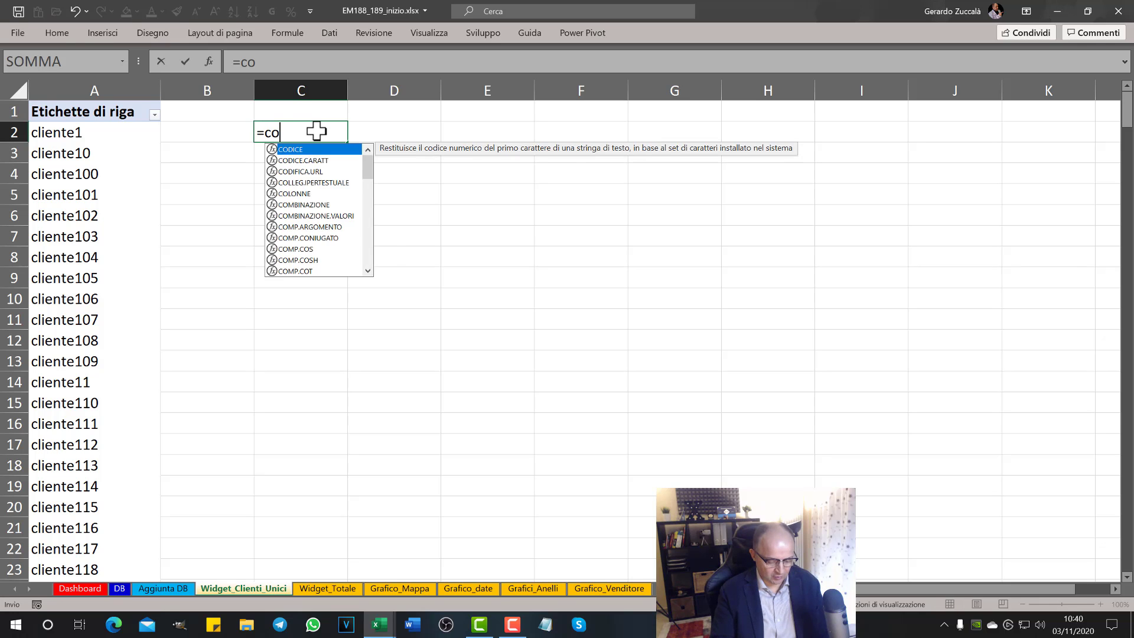
type("nt")
key("Down")
key("Down")
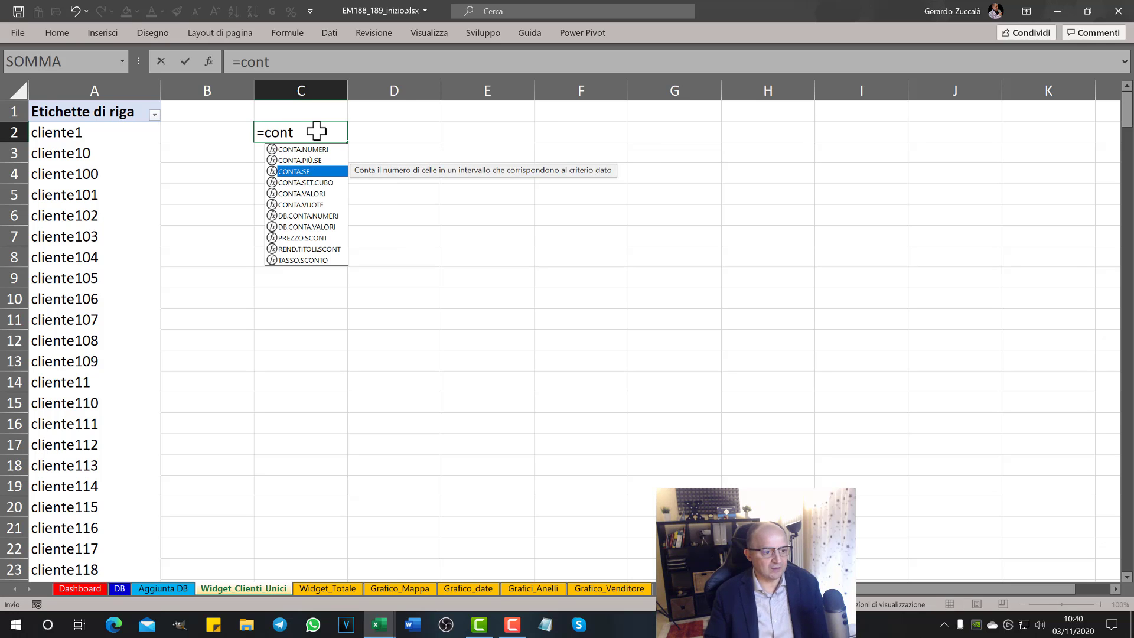
key("Down")
key("Down")
key("Tab")
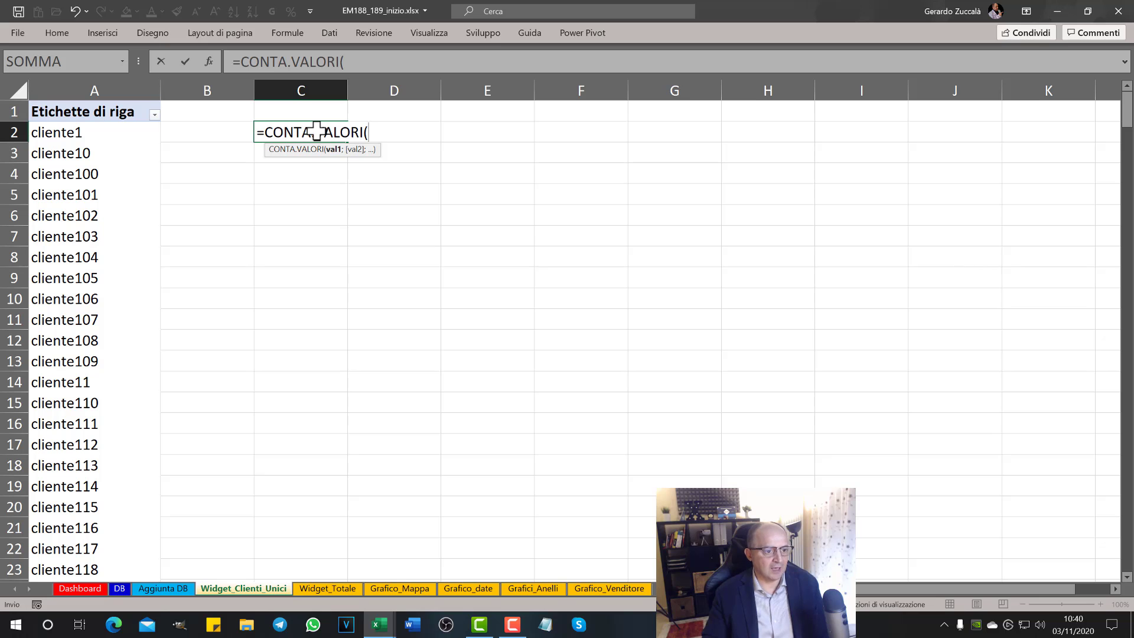
left_click(121, 130)
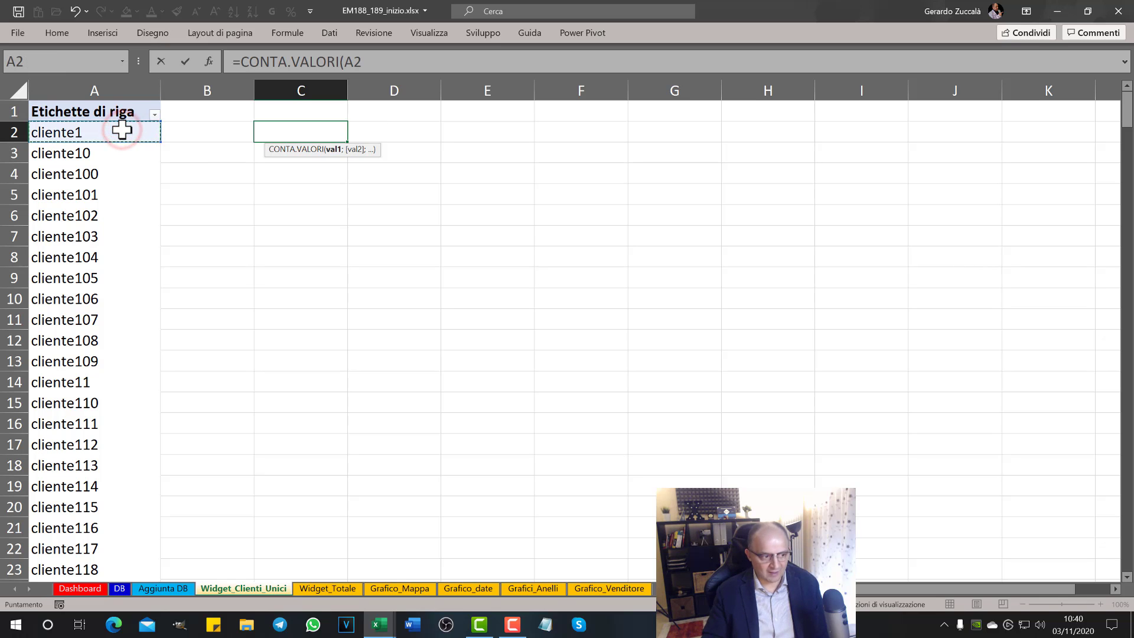
key("ctrl+shift+Down")
key("Return")
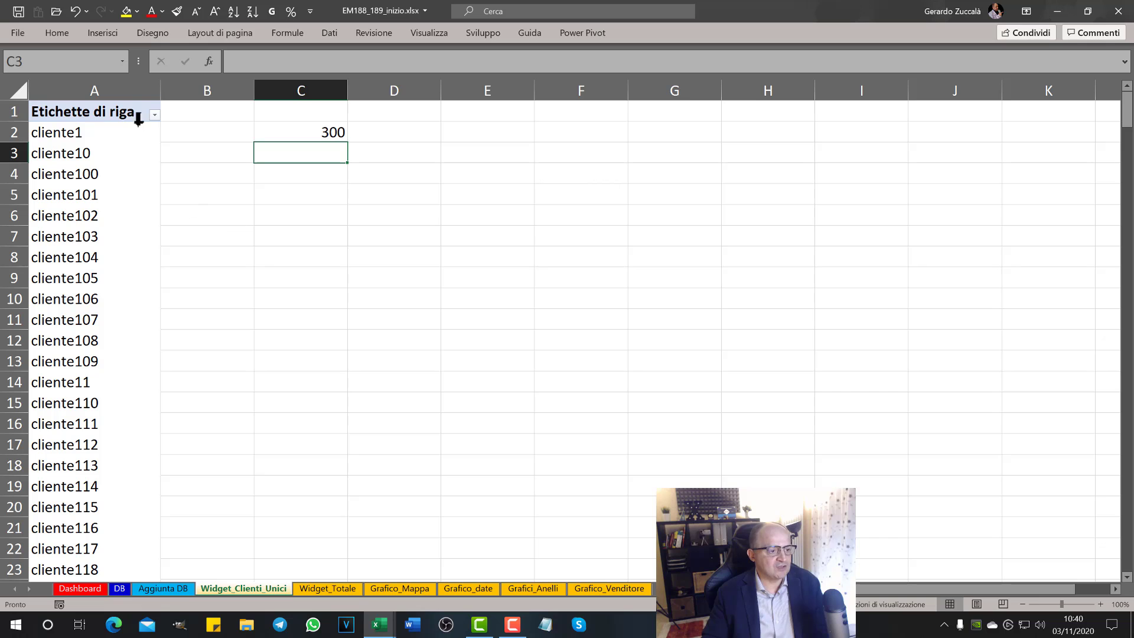
Filter the pivot rows to cliente1, cliente102 and cliente105, making C2 show 4
left_click(153, 115)
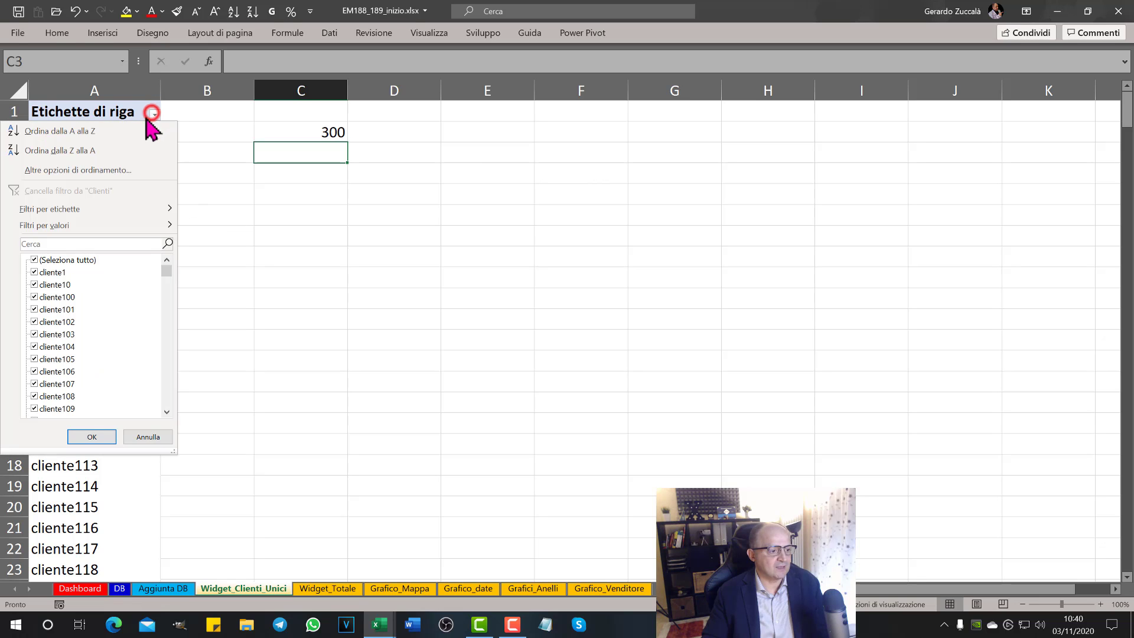
left_click(34, 284)
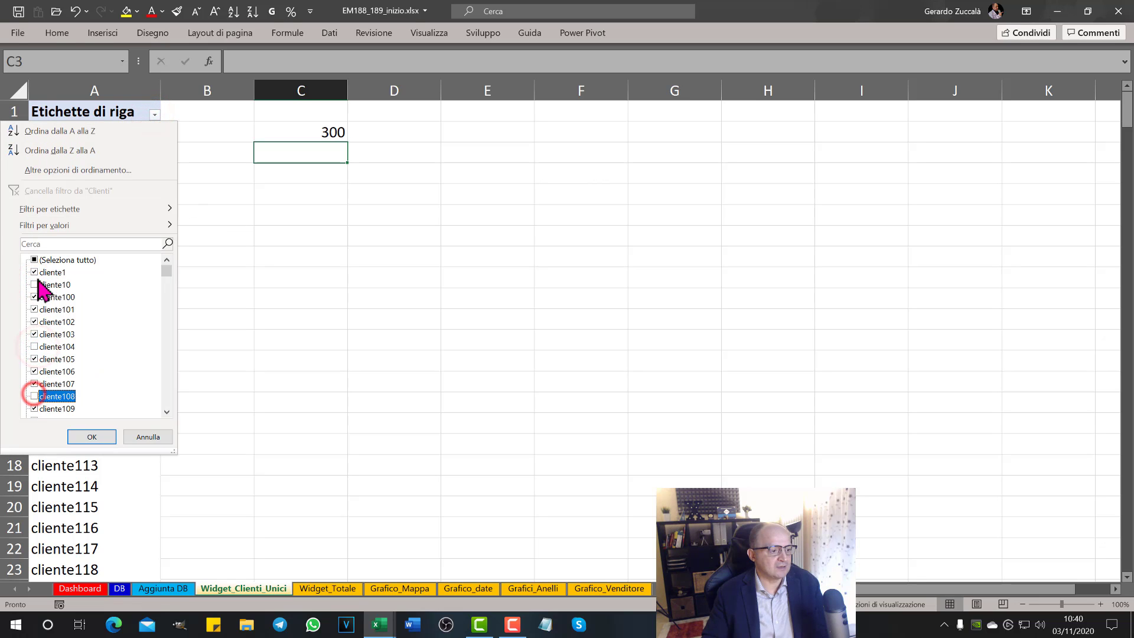
left_click(34, 259)
left_click(34, 272)
left_click(34, 309)
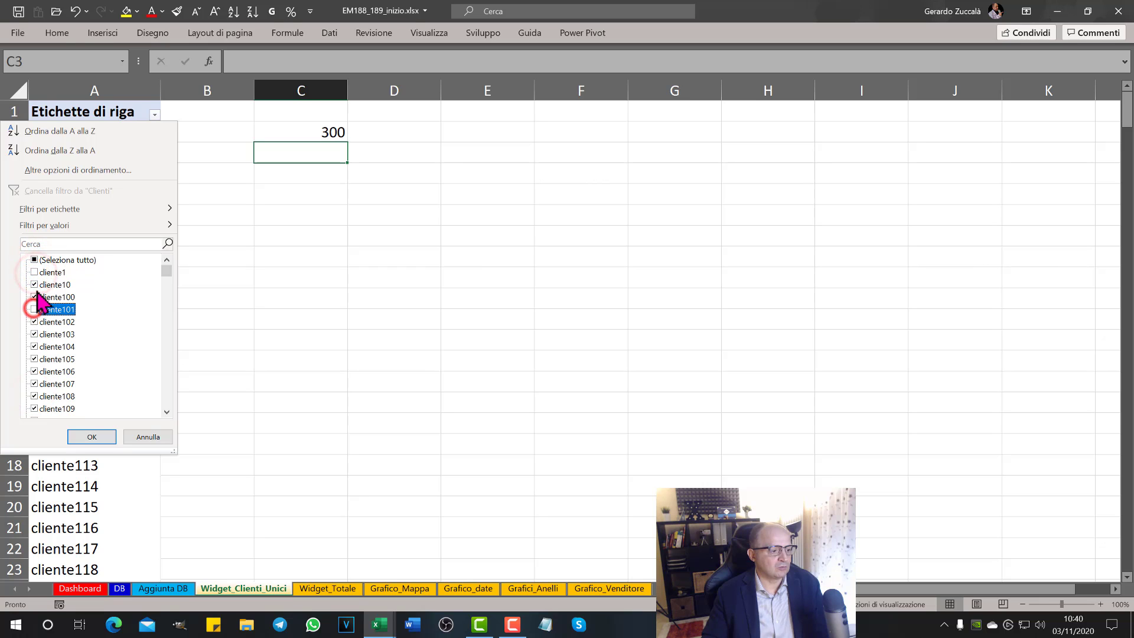
left_click(34, 260)
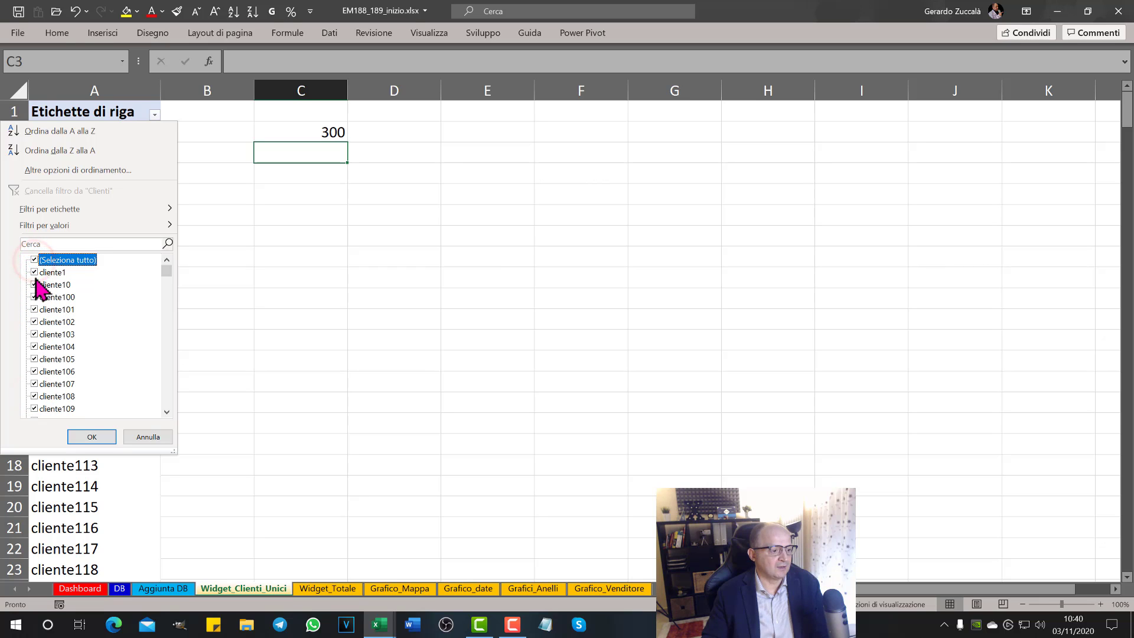
left_click(34, 260)
left_click(34, 272)
left_click(34, 322)
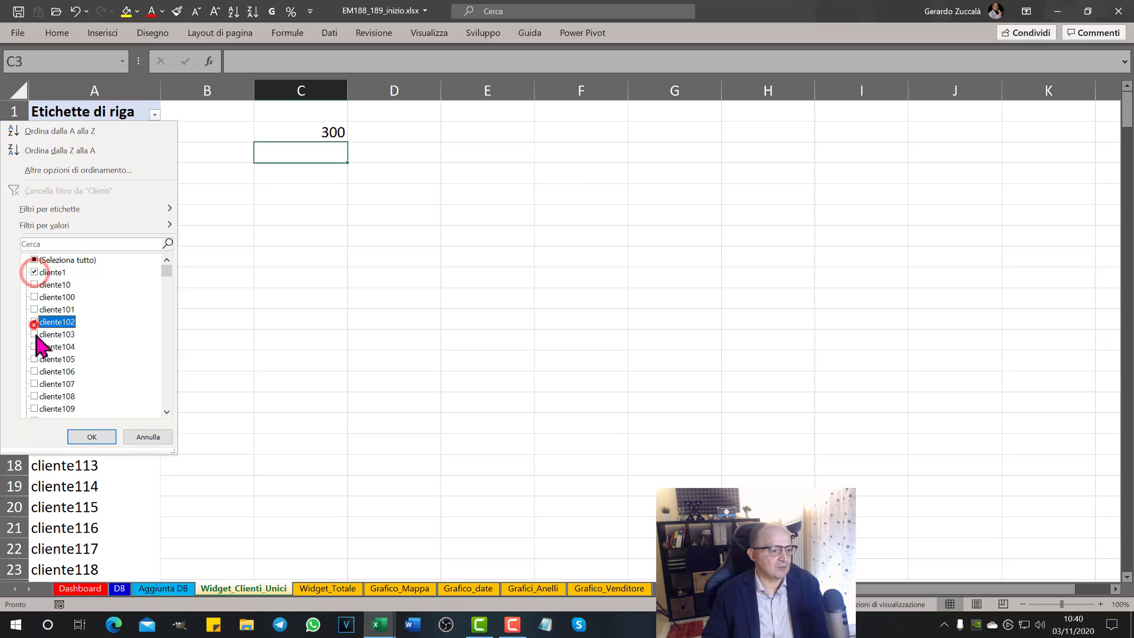
left_click(34, 359)
left_click(87, 437)
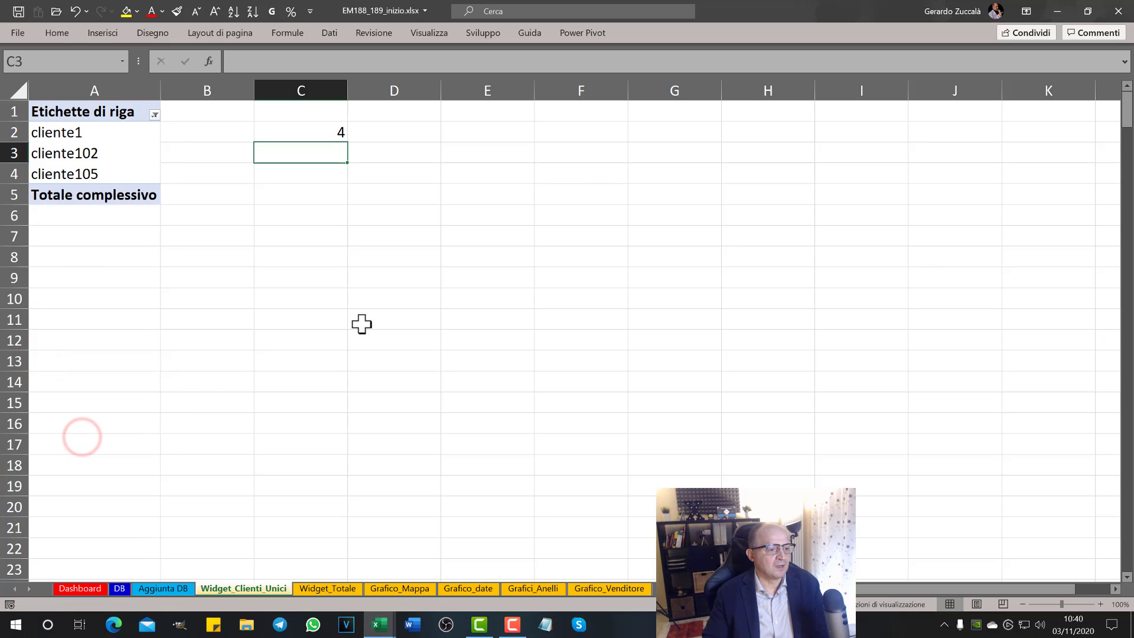
left_click(341, 138)
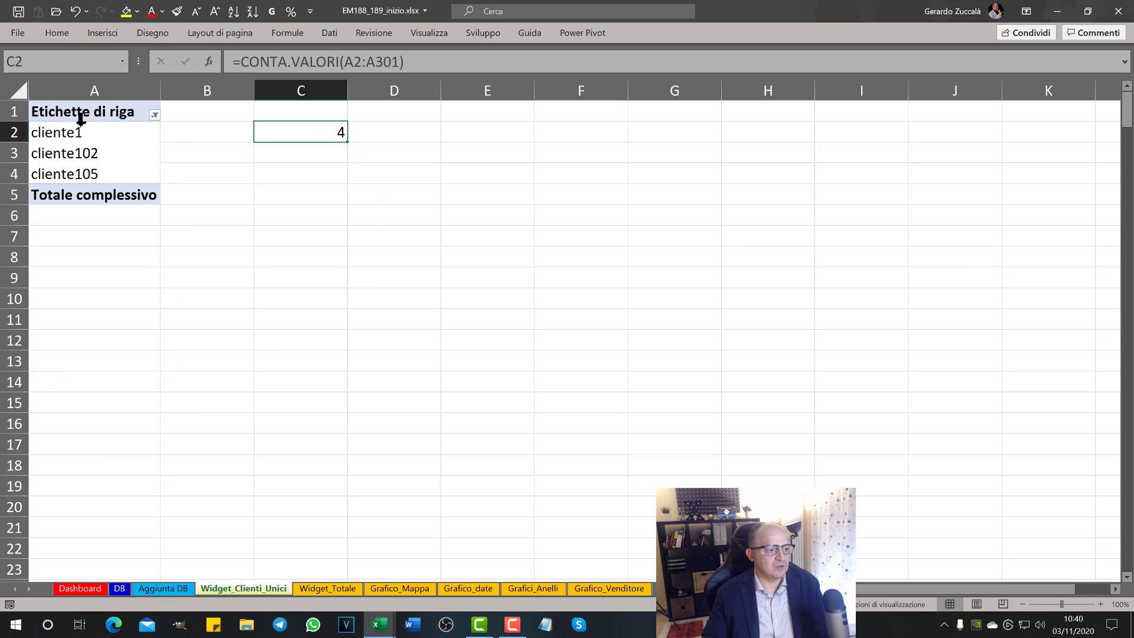
left_click_drag(69, 134, 67, 173)
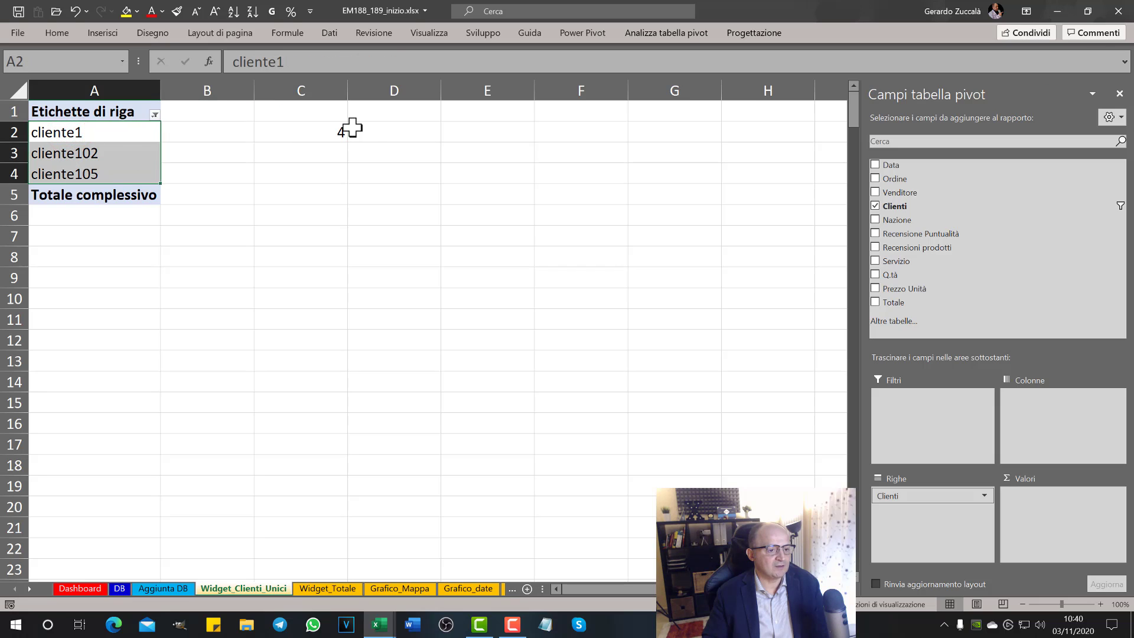
Evaluate the A2:A301 argument of the C2 formula with F9, then restore the formula
left_click(336, 132)
double_click(336, 132)
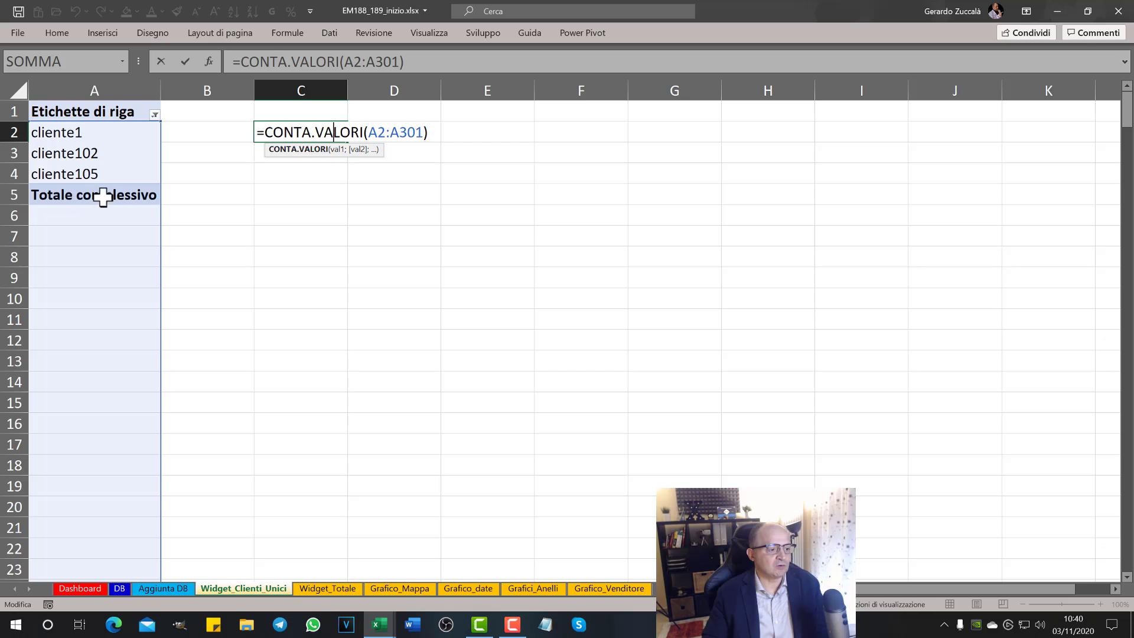
left_click(338, 150)
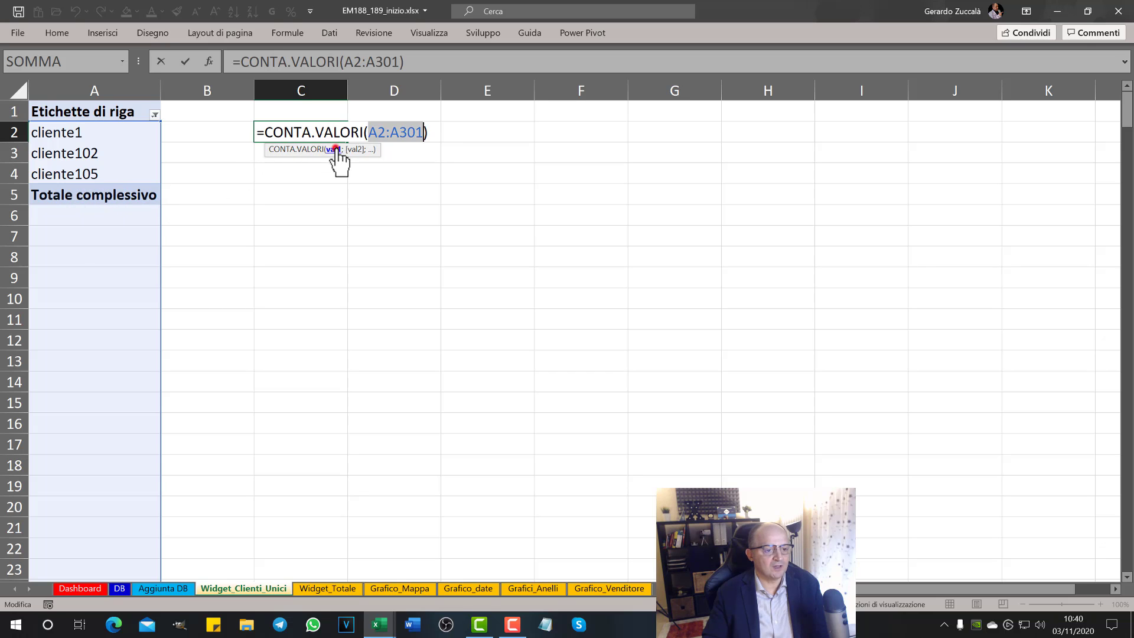
key("F9")
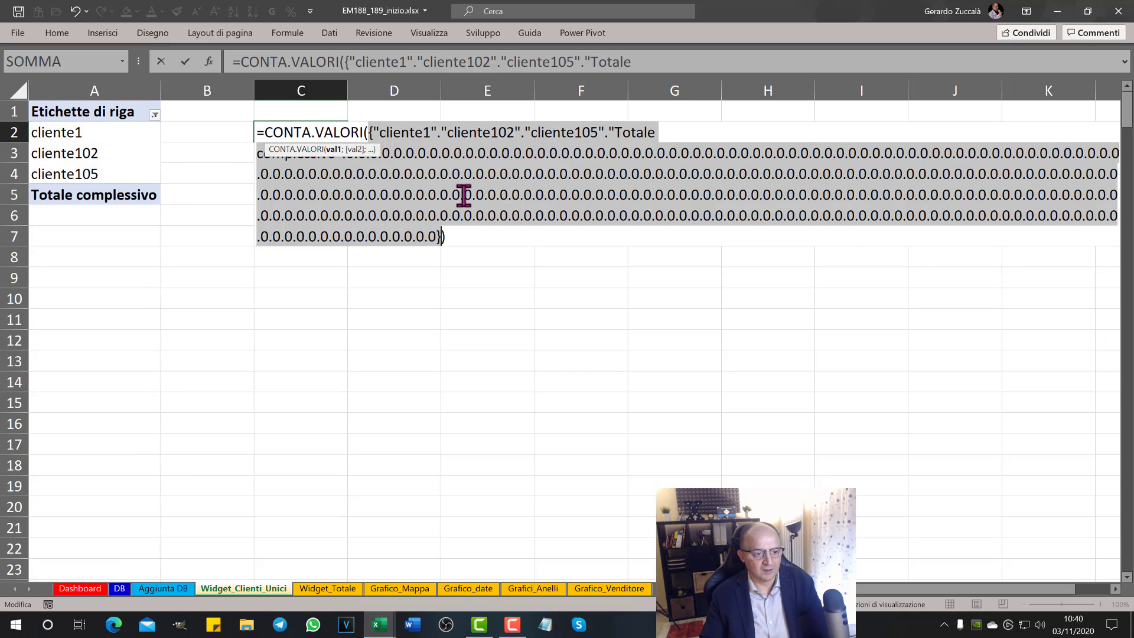
mouse_move(386, 131)
left_mouse_down()
mouse_move(608, 131)
mouse_move(443, 132)
left_mouse_up()
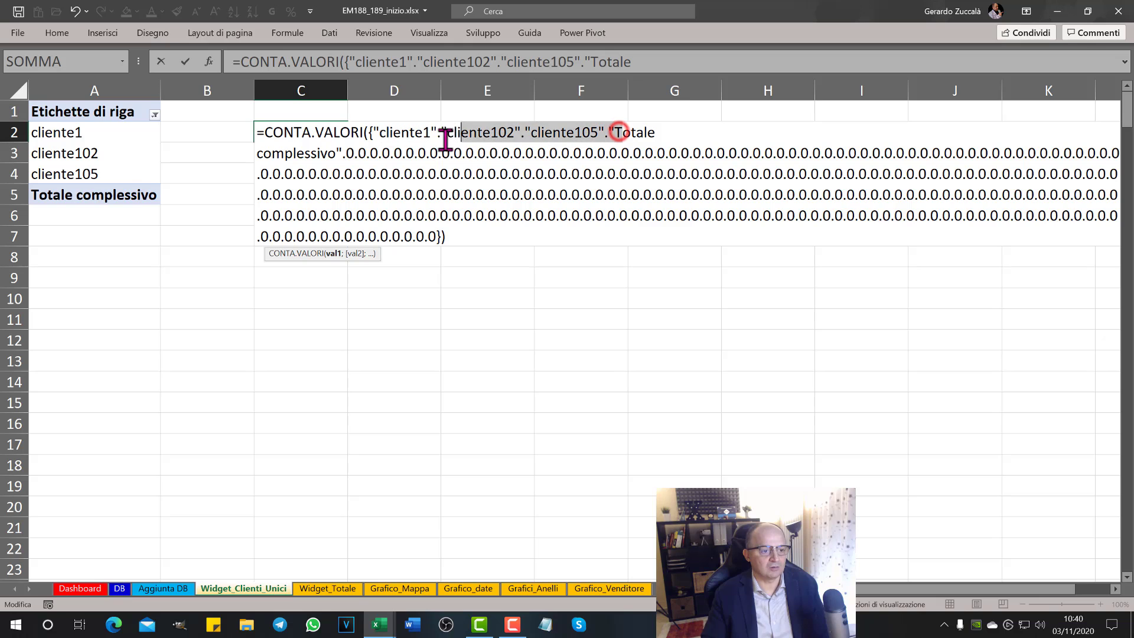
key("ctrl+z")
key("Escape")
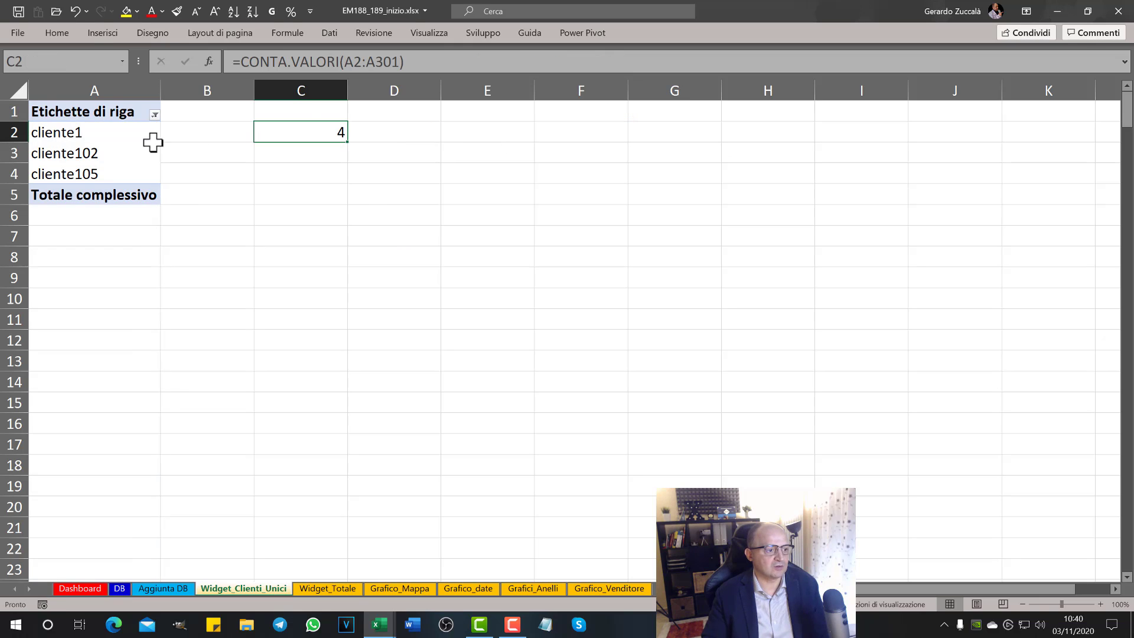
Turn grand totals off for rows and columns so C2 counts 3 customers
left_click(96, 137)
left_click(93, 155)
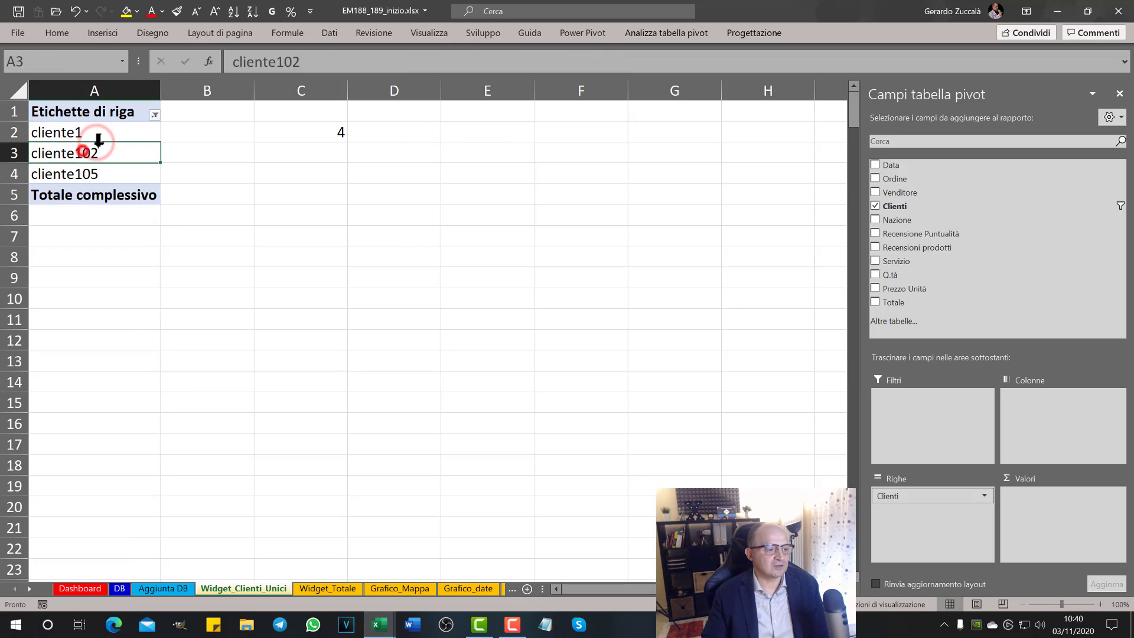
left_click(754, 32)
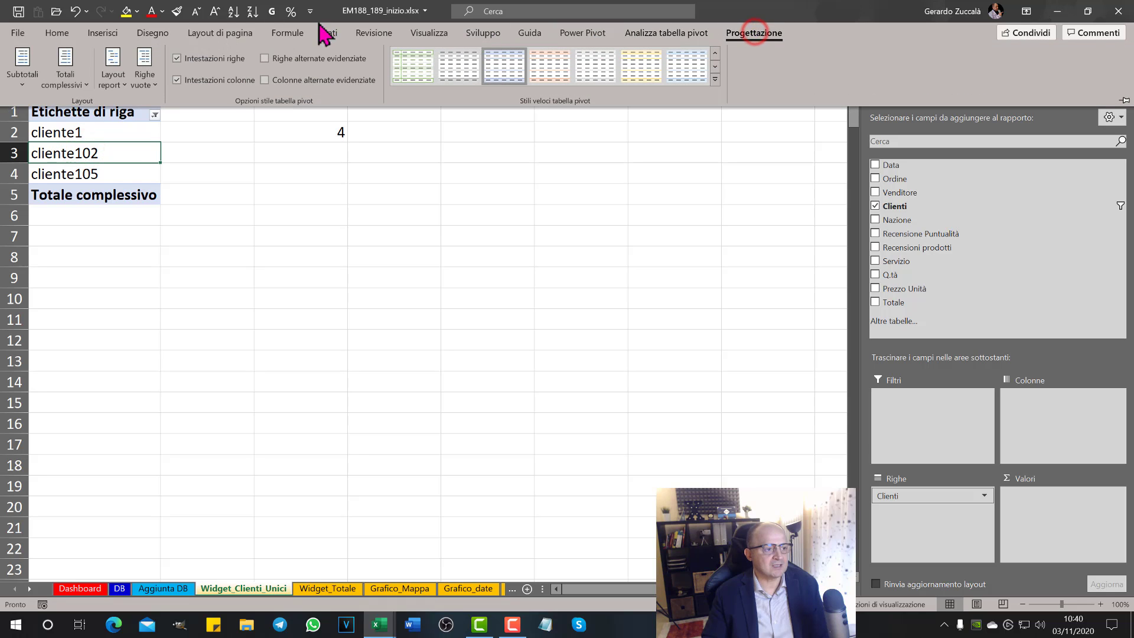
left_click(65, 79)
left_click(95, 113)
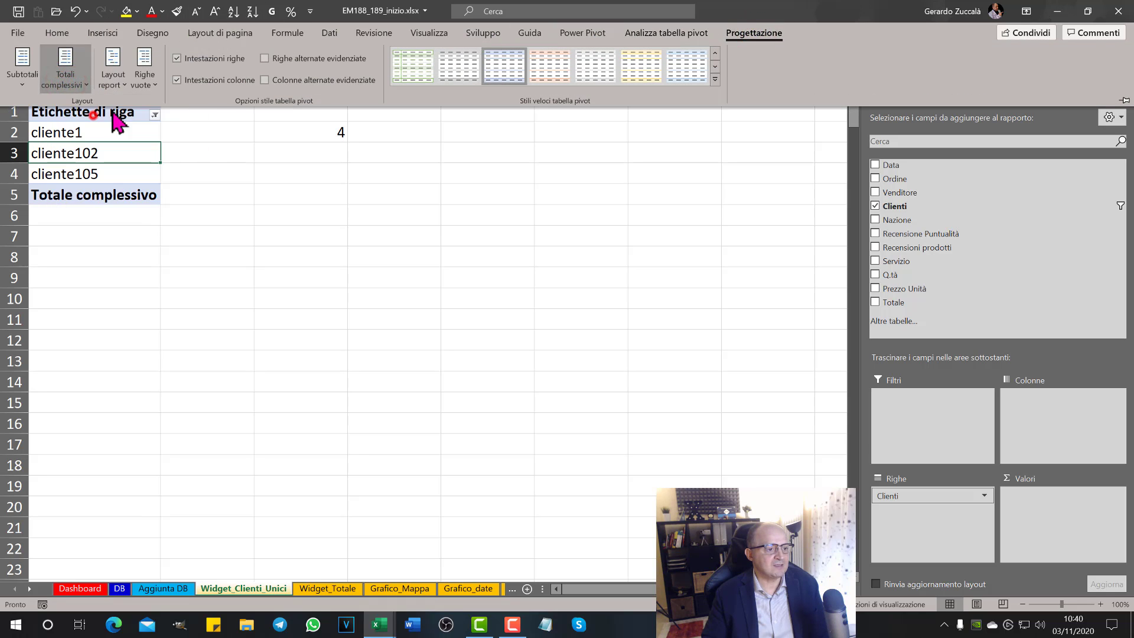
left_click(258, 204)
left_click(304, 131)
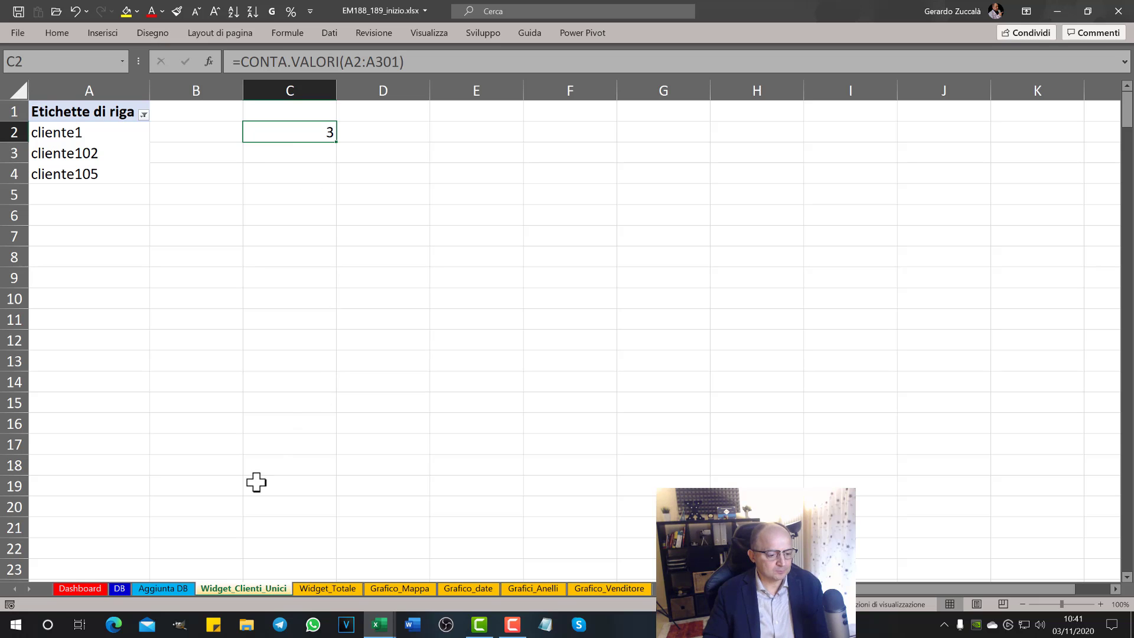
left_click(215, 482)
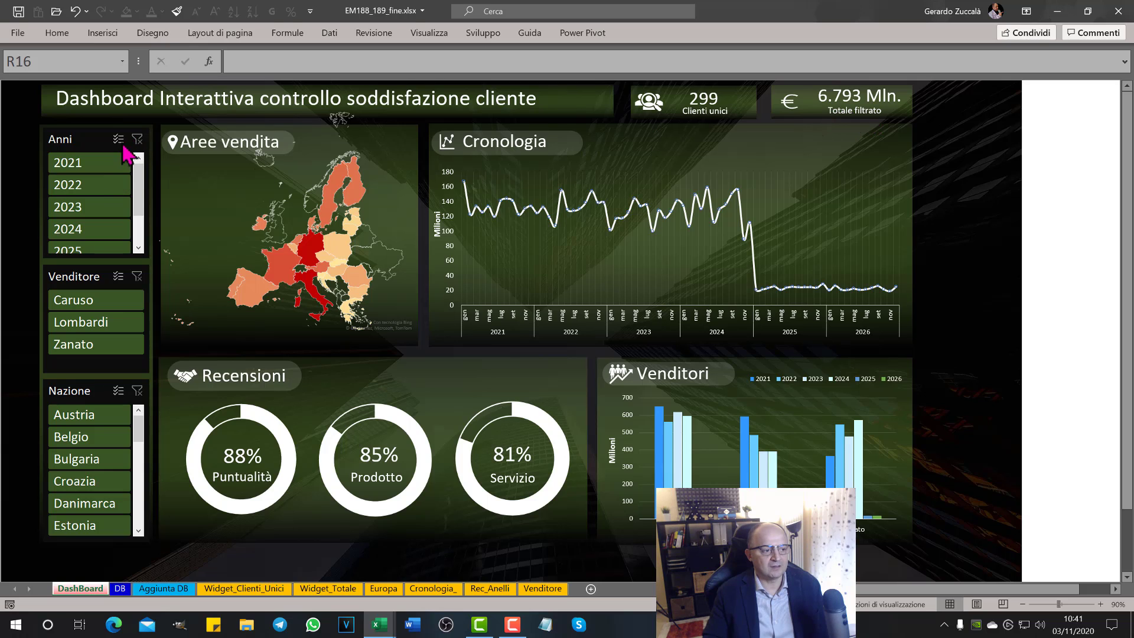
Try the 2021 and Lombardi slicer filters, clear both, and switch back to EM188_189_inizio.xlsx
left_click(79, 164)
left_click(82, 324)
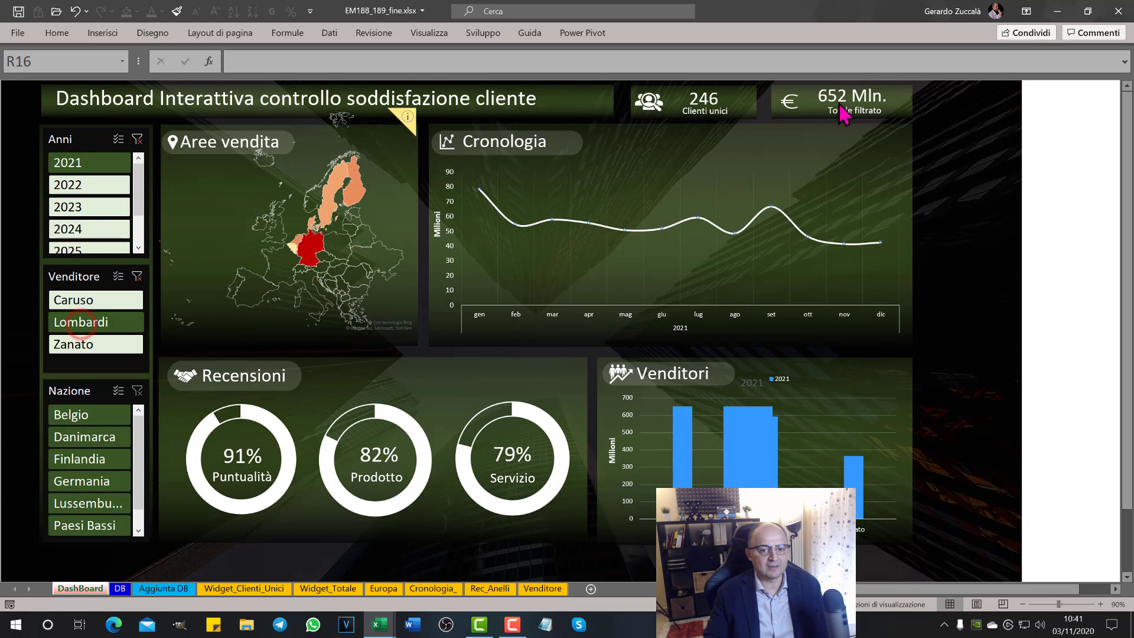
left_click(137, 139)
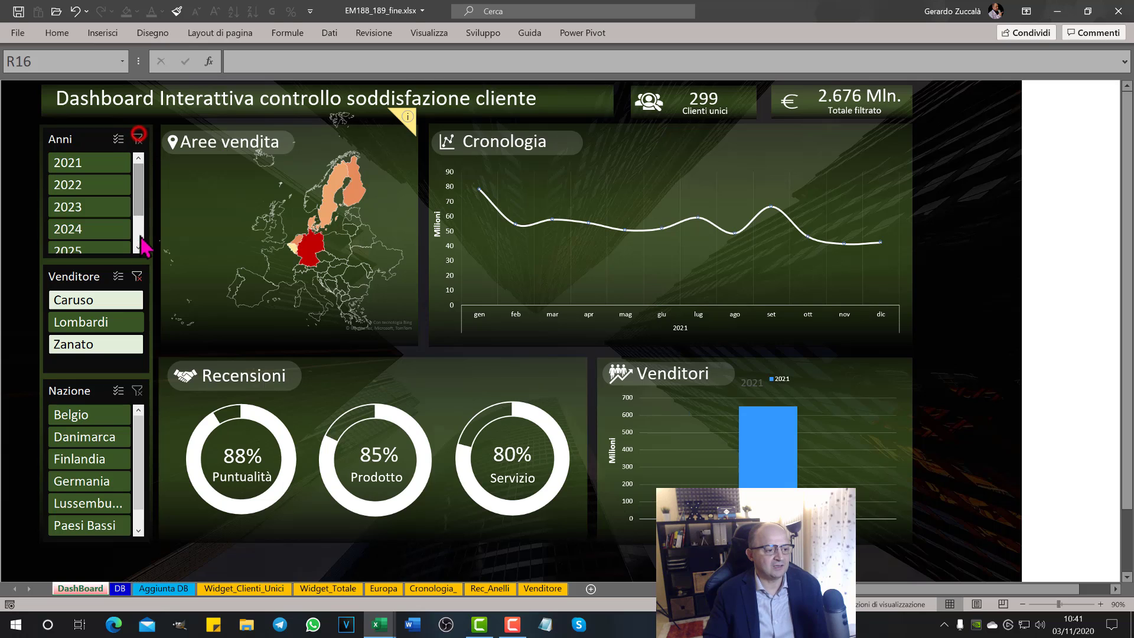
left_click(137, 276)
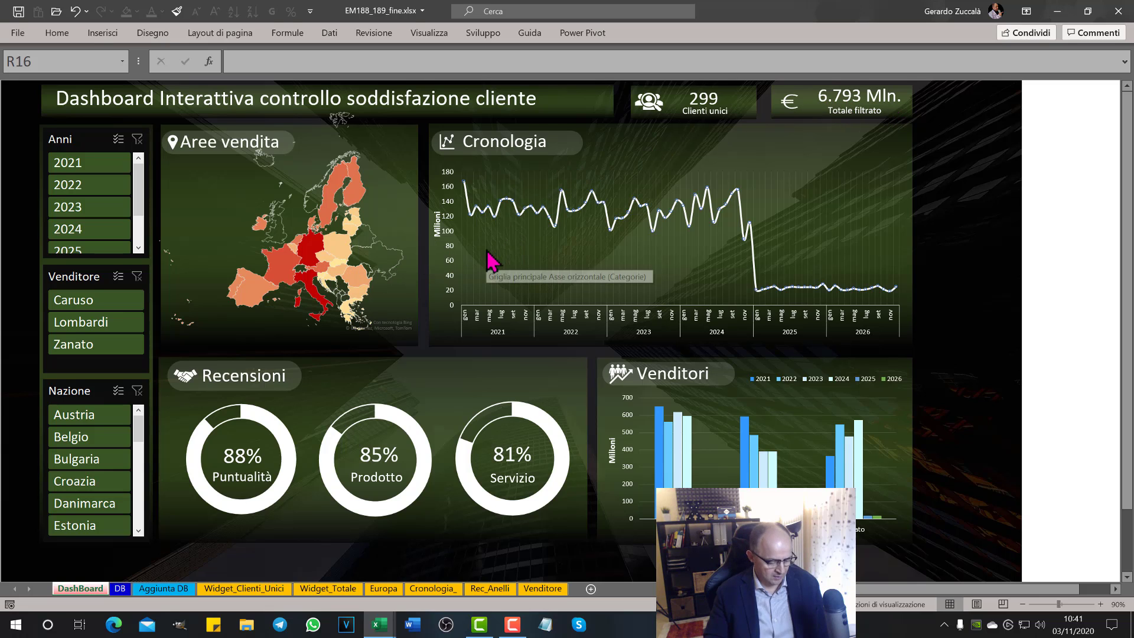
key("ctrl+Tab")
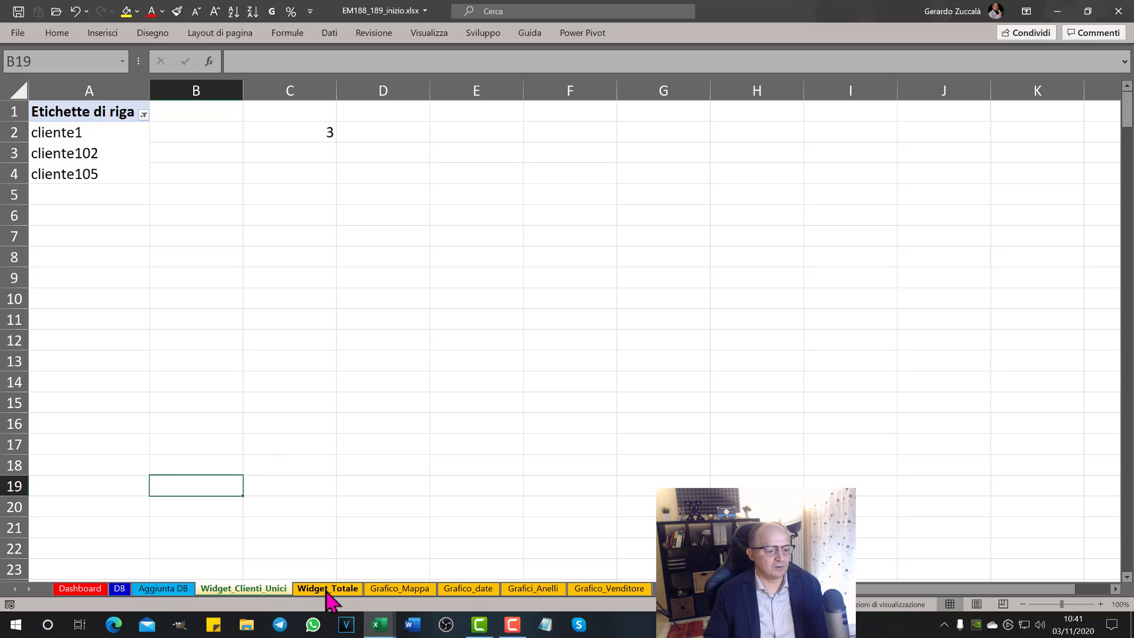
Insert a pivot table from the db range at A1 of the Widget_Totale sheet
left_click(329, 589)
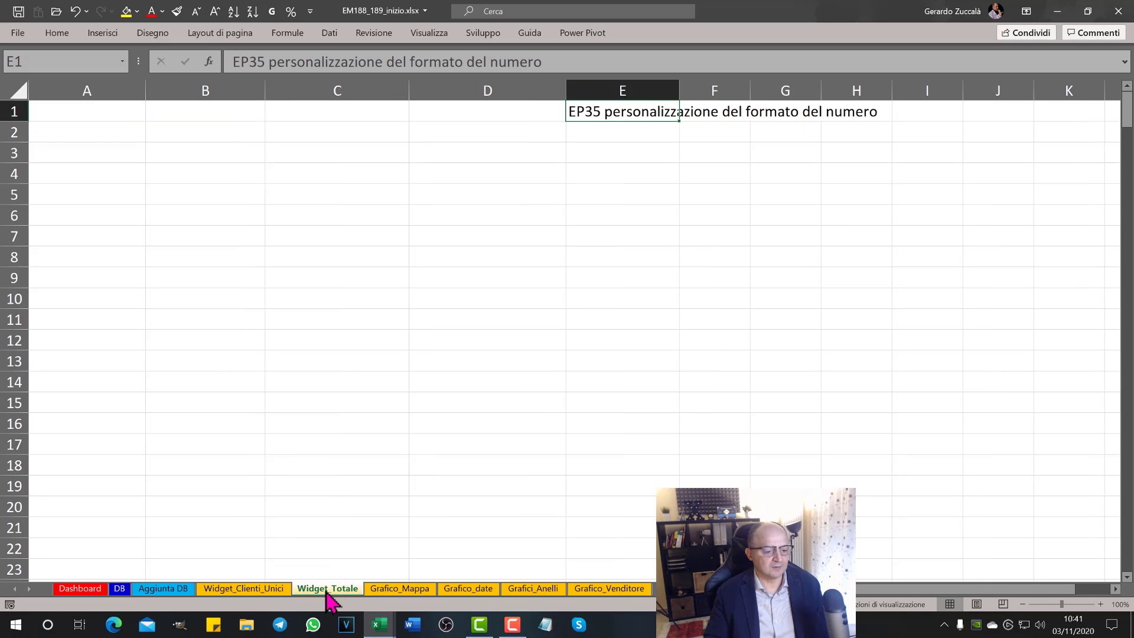
left_click(105, 114)
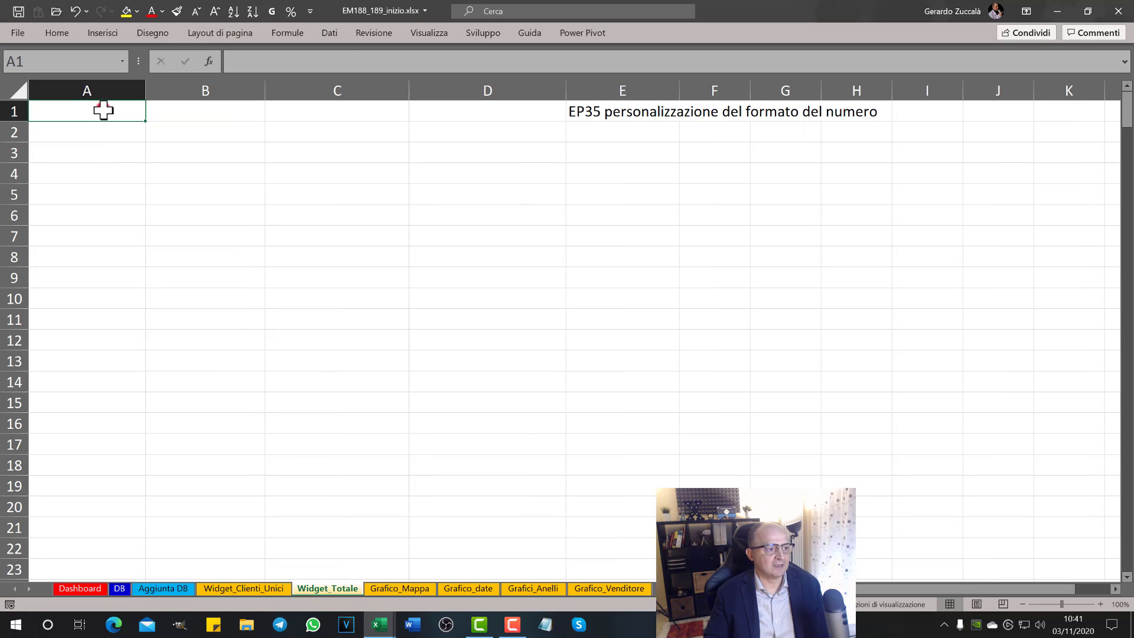
left_click(103, 32)
left_click(17, 53)
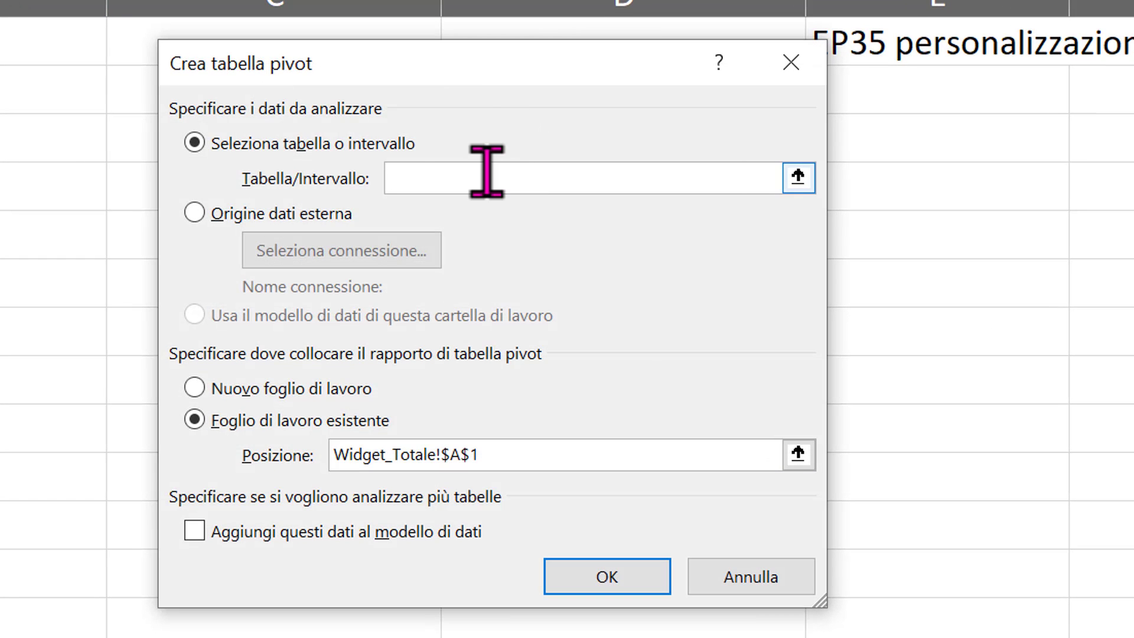
type("db")
left_click(486, 171)
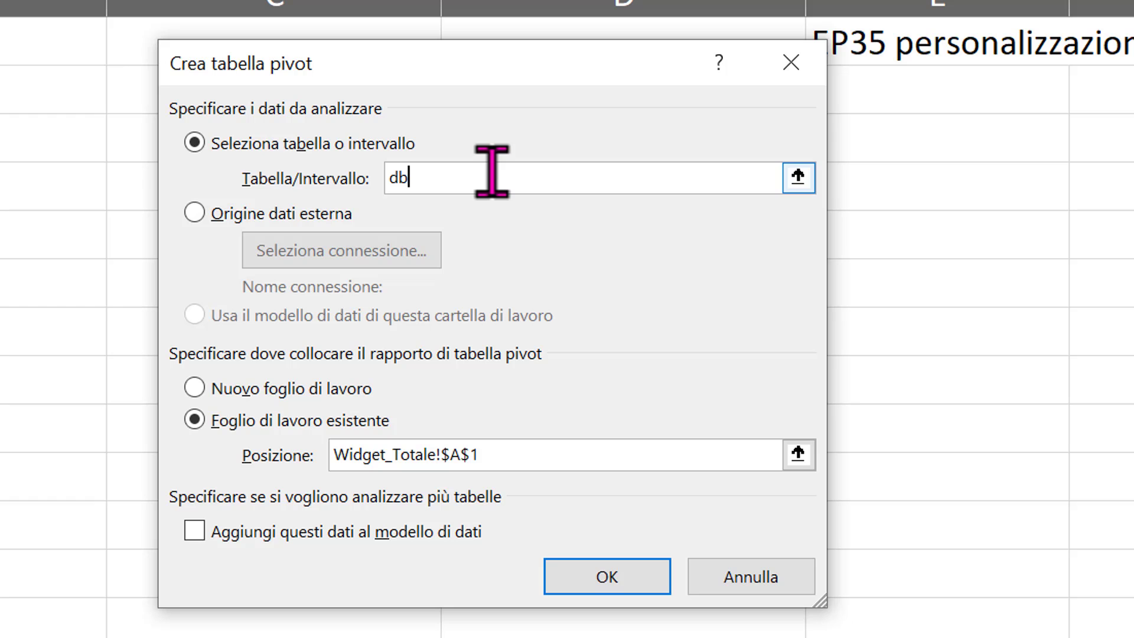
left_click(513, 459)
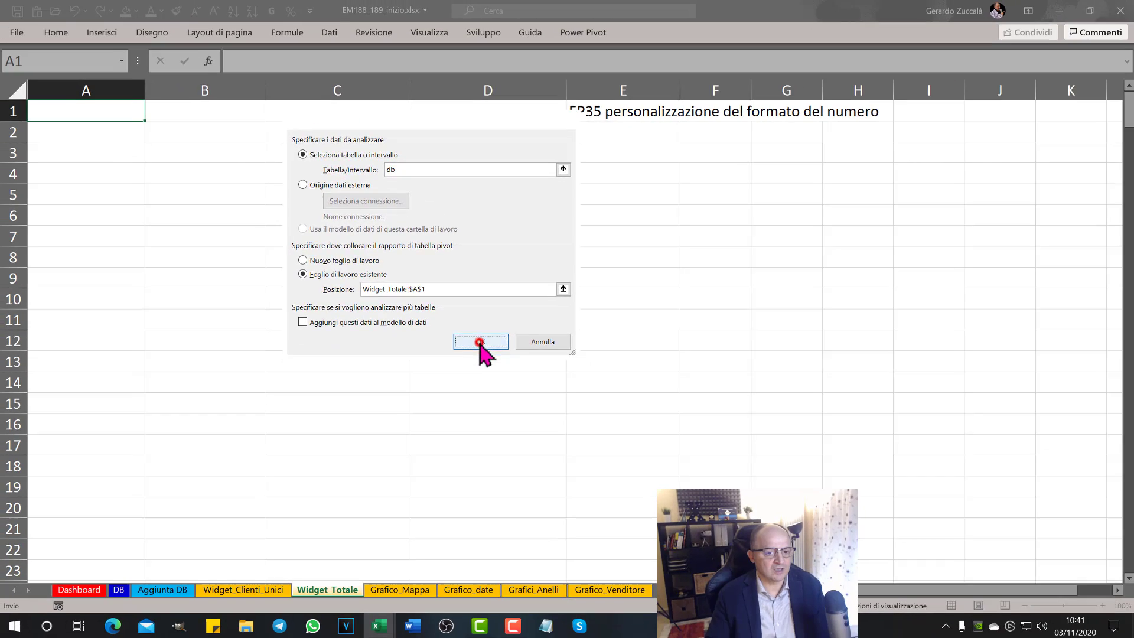
left_click(515, 466)
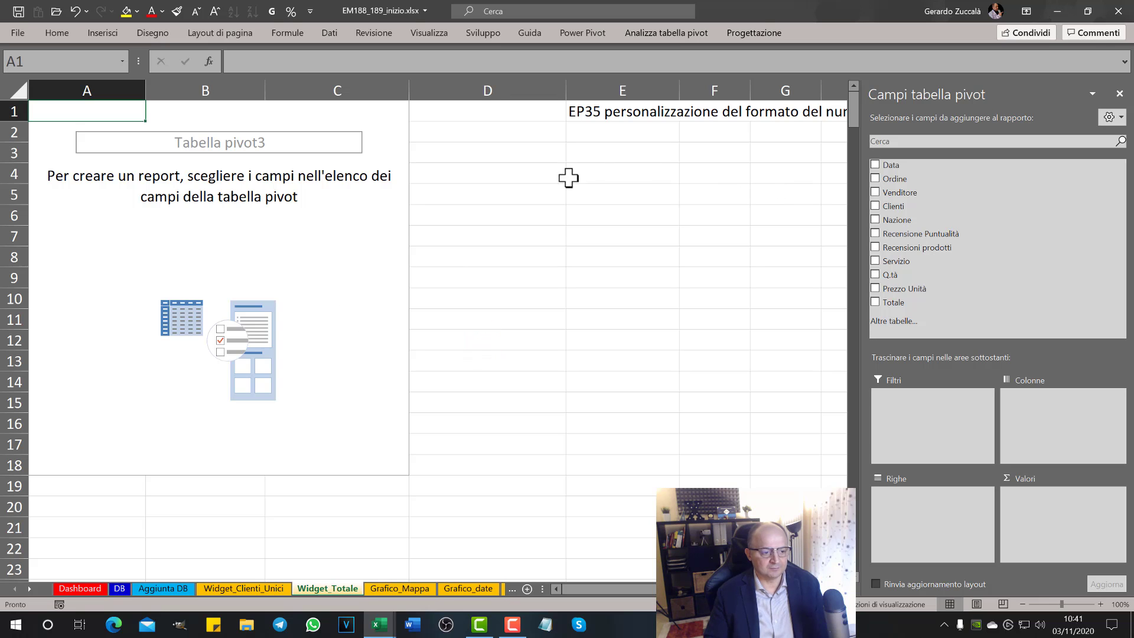
Rename the new pivot table to 'Totale Filtrato'
left_click(329, 214)
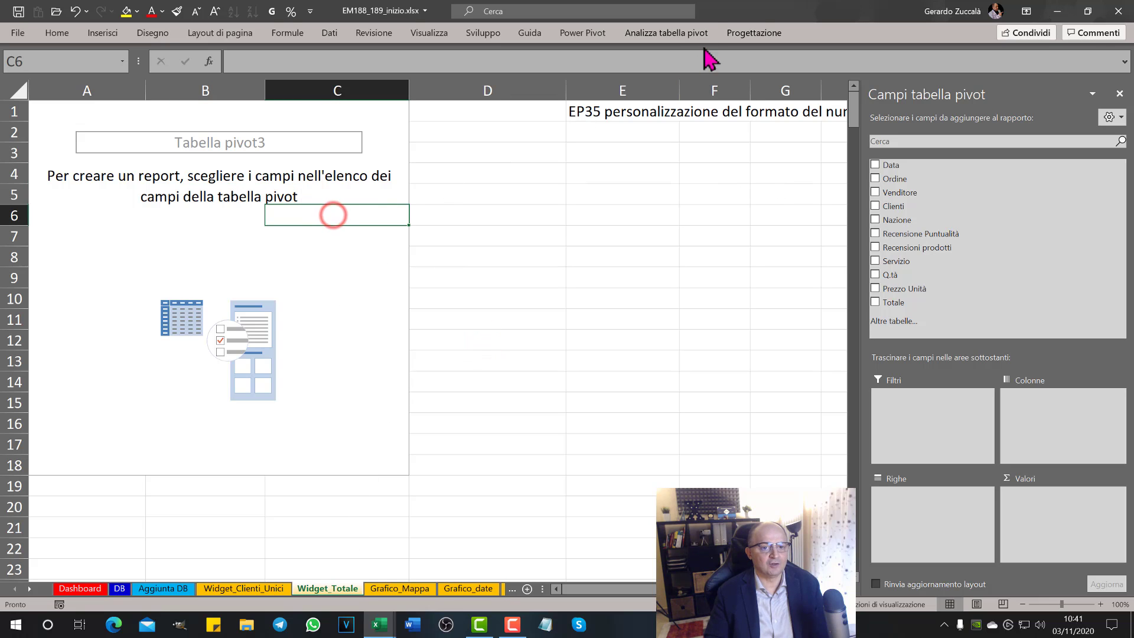
left_click(683, 34)
left_click(56, 67)
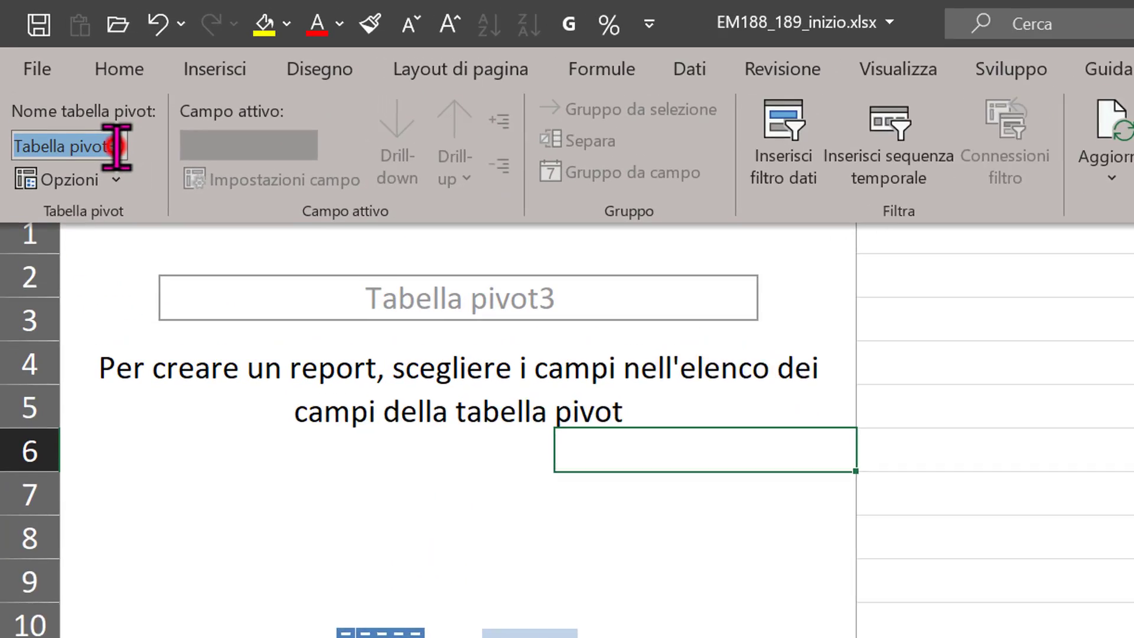
type("T")
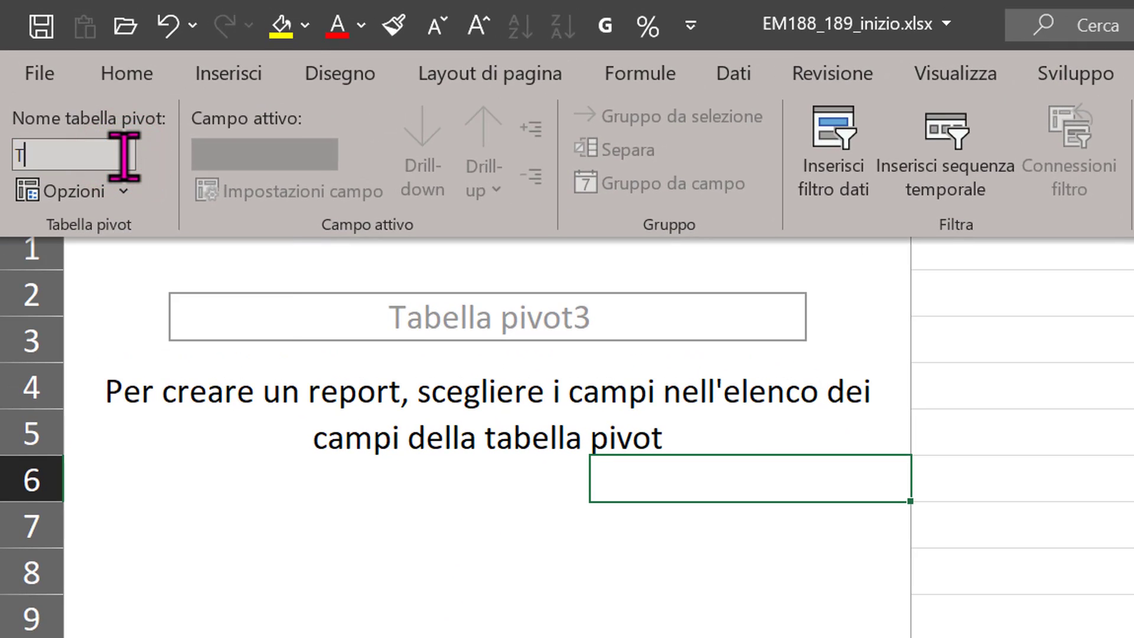
type("otale Filtrato")
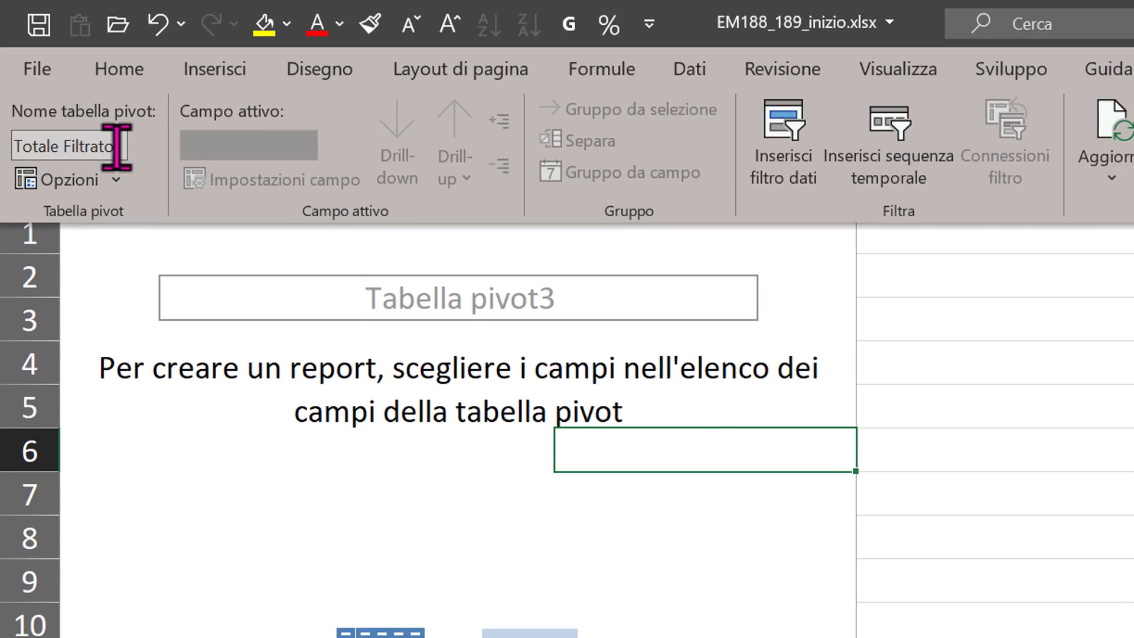
key("Return")
left_click(477, 214)
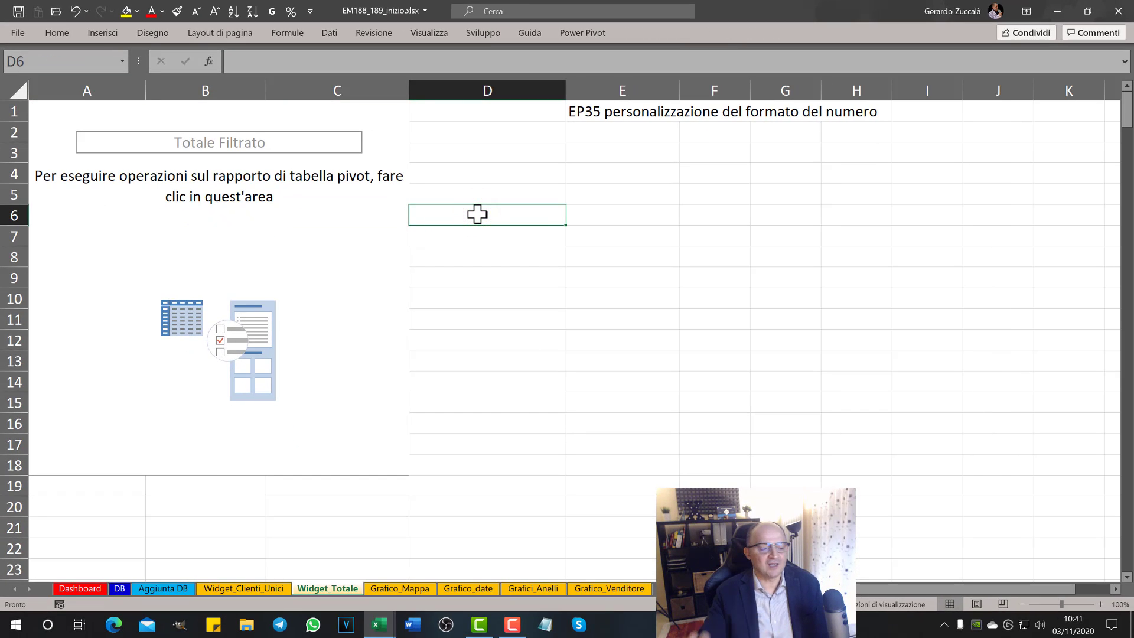
left_click(347, 208)
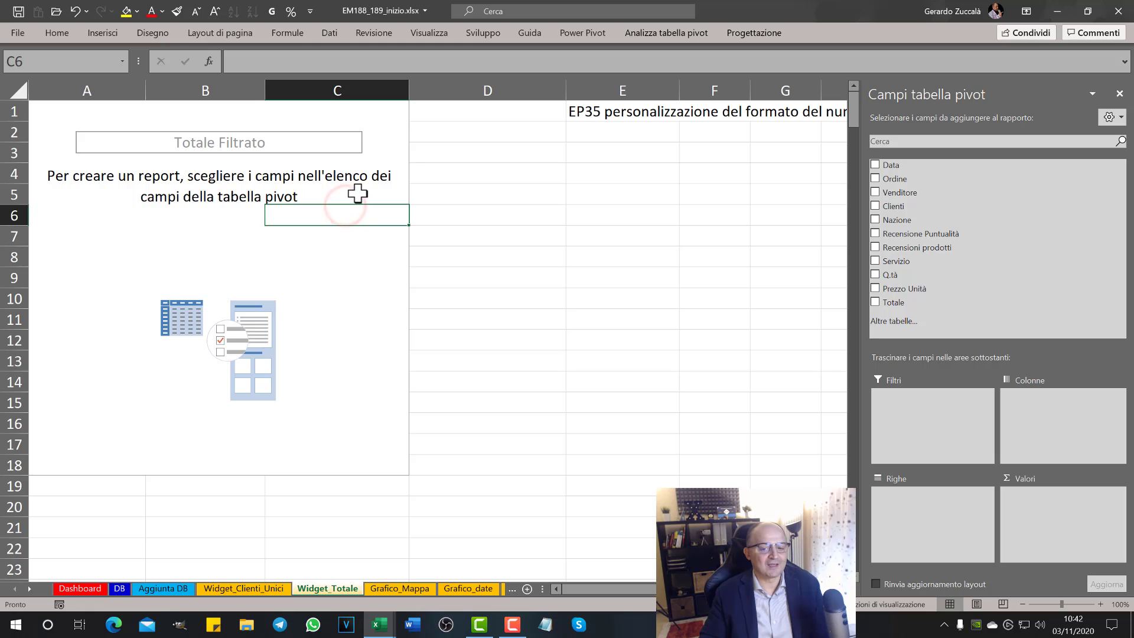
left_click_drag(893, 302, 1047, 502)
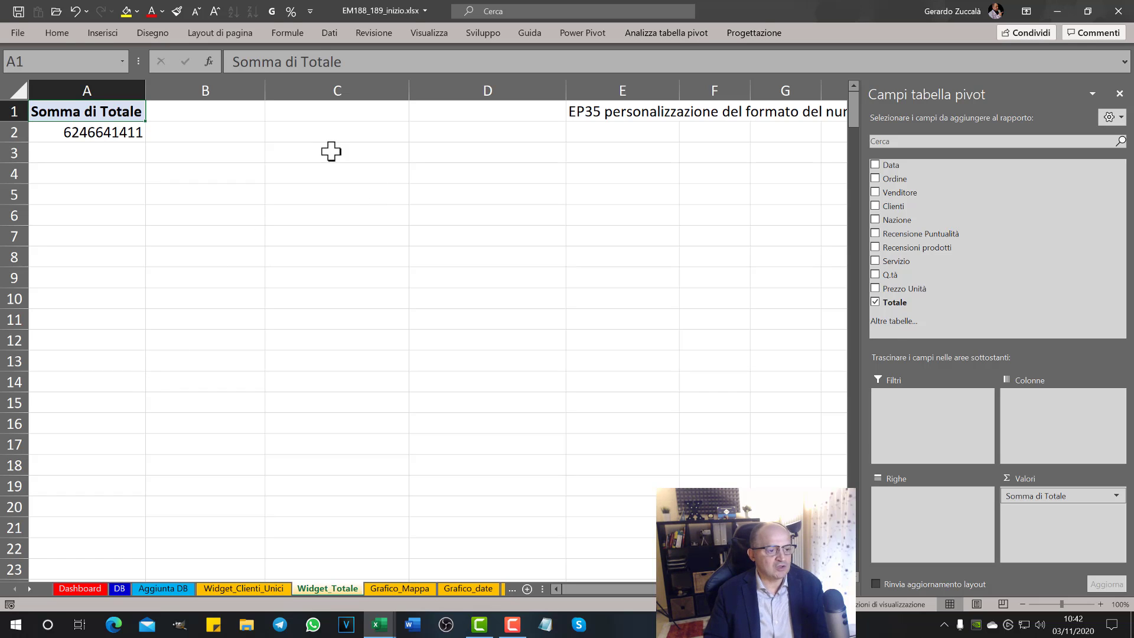
left_click(105, 131)
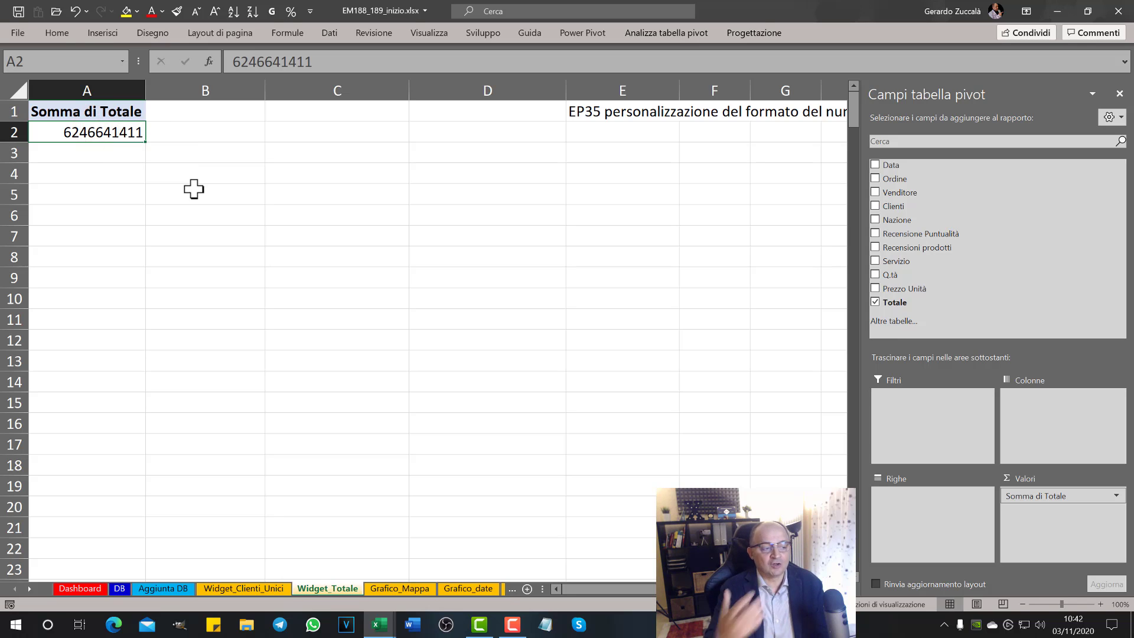
left_click(298, 130)
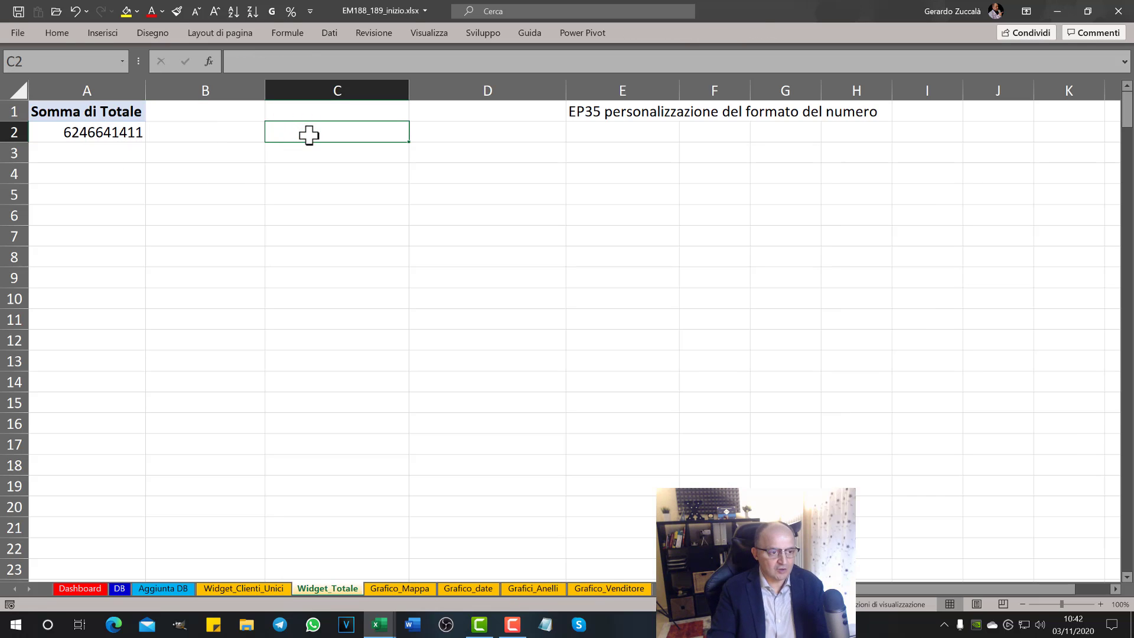
Link C2 to the pivot total with =INFO.DATI.TAB.PIVOT("Totale";$A$1)
type("=")
left_click(79, 134)
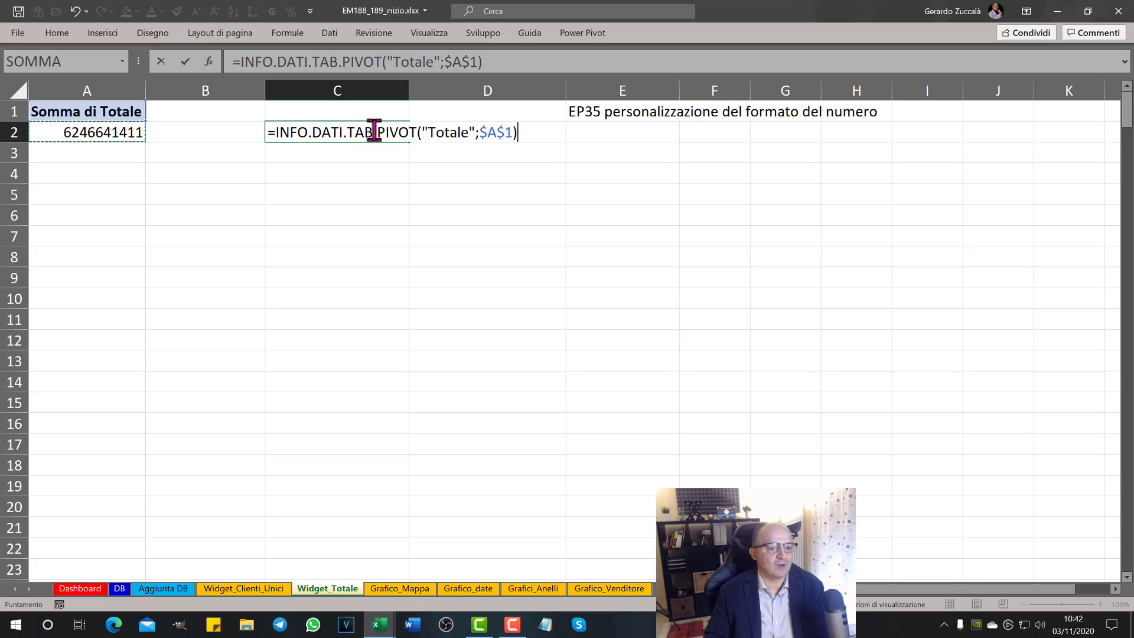
key("Return")
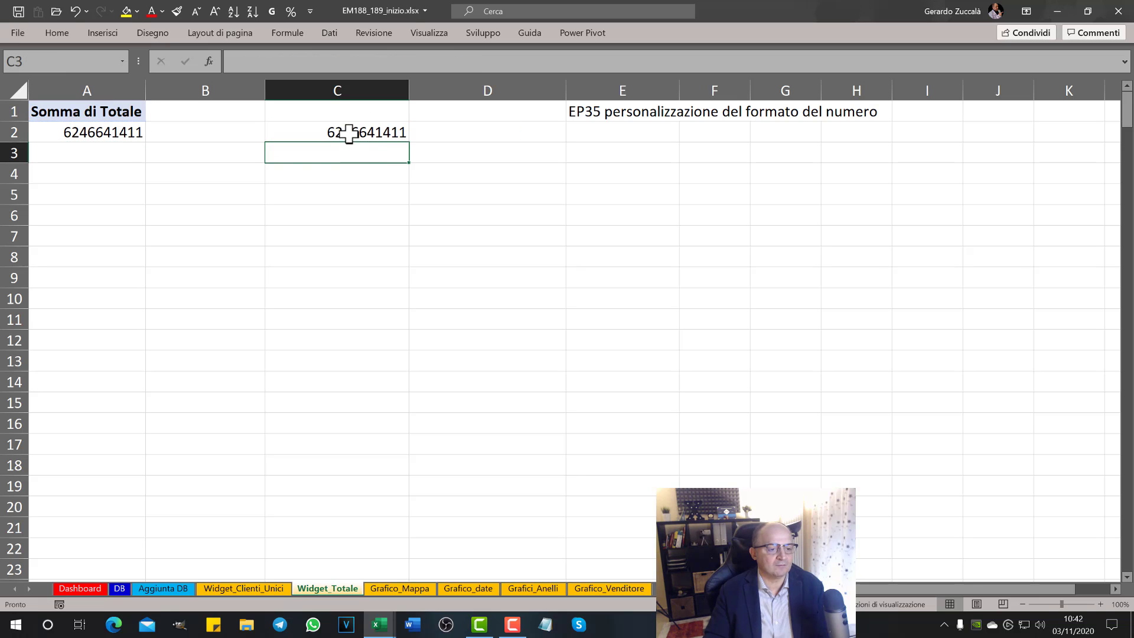
Format C2 with thousands separators and no decimals, displaying 6.246.641.411
left_click(349, 135)
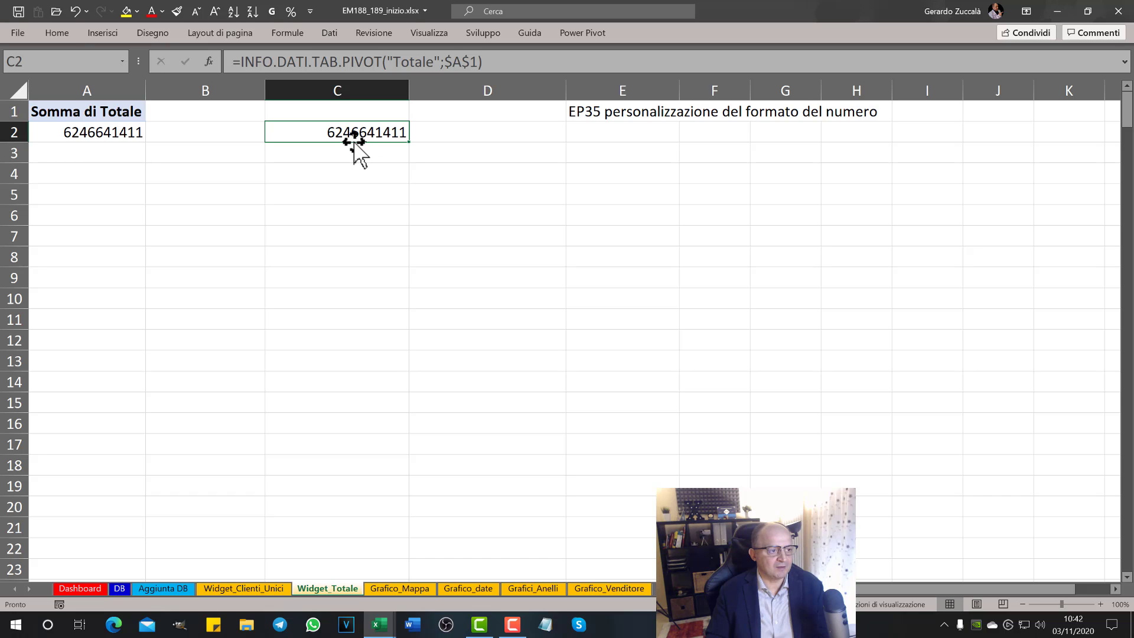
left_click(57, 33)
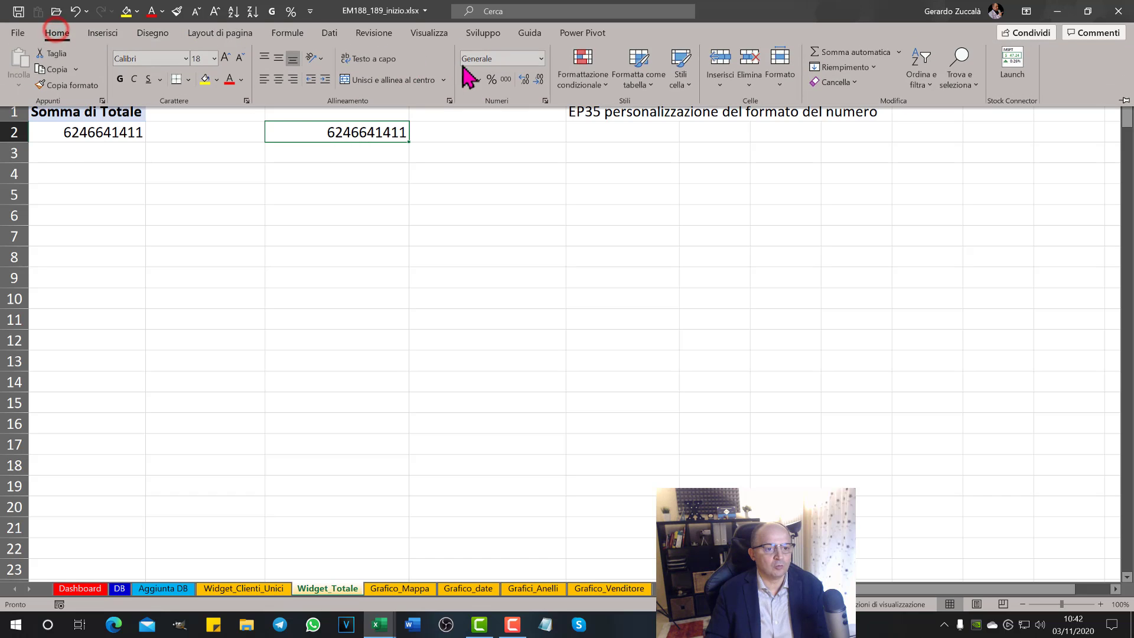
left_click(506, 81)
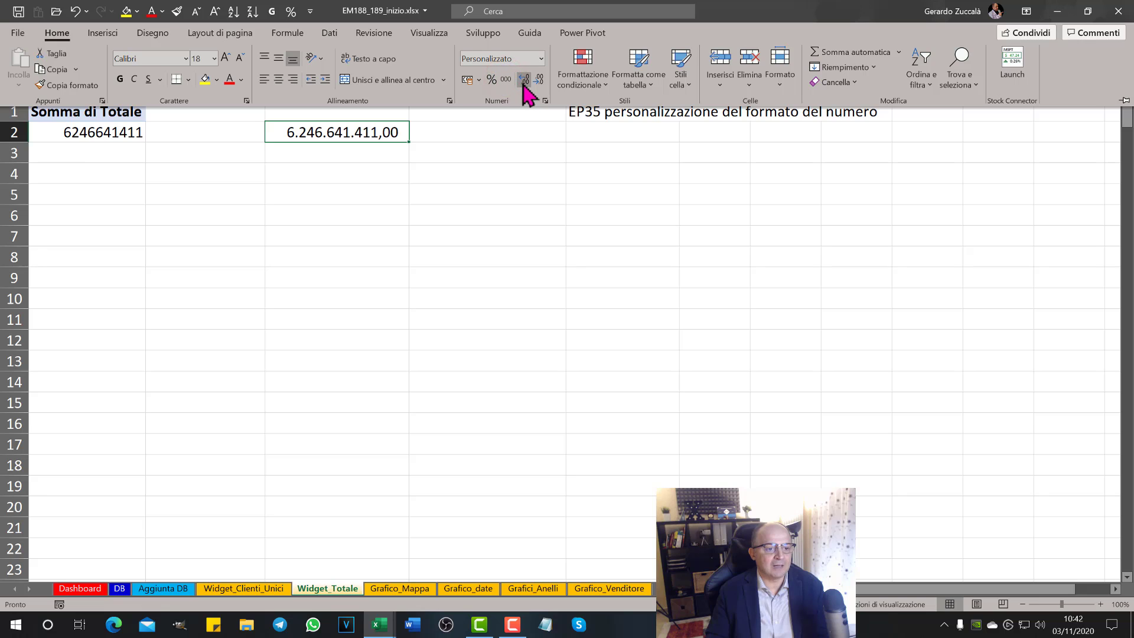
left_click(524, 81)
left_click(524, 80)
left_click(540, 80)
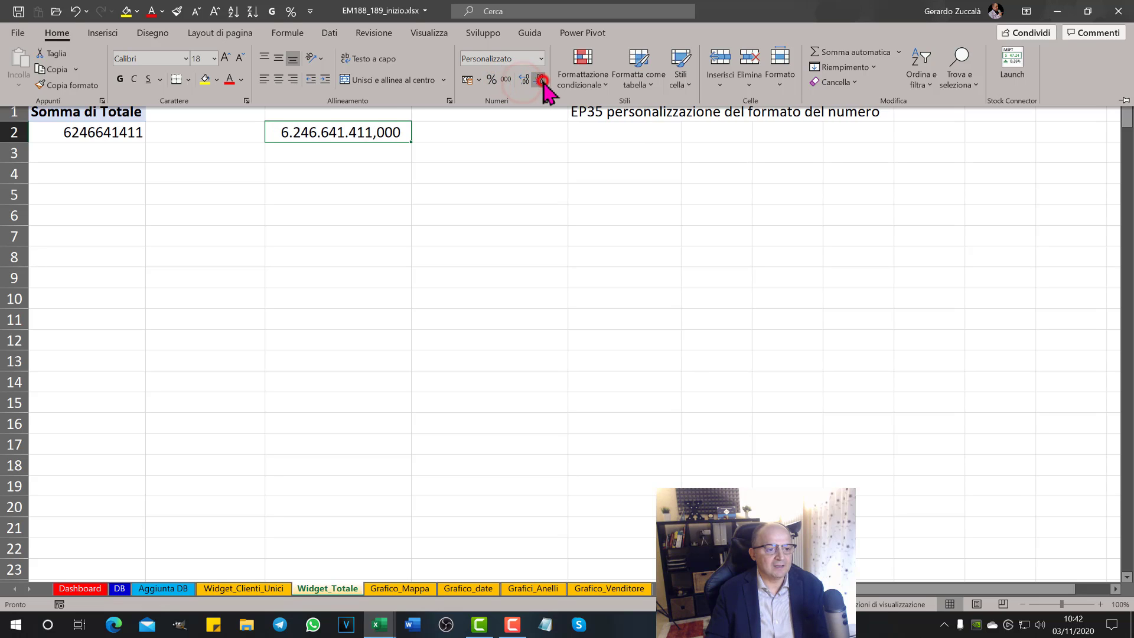
left_click(540, 80)
left_click(540, 81)
left_click(541, 80)
left_click(481, 154)
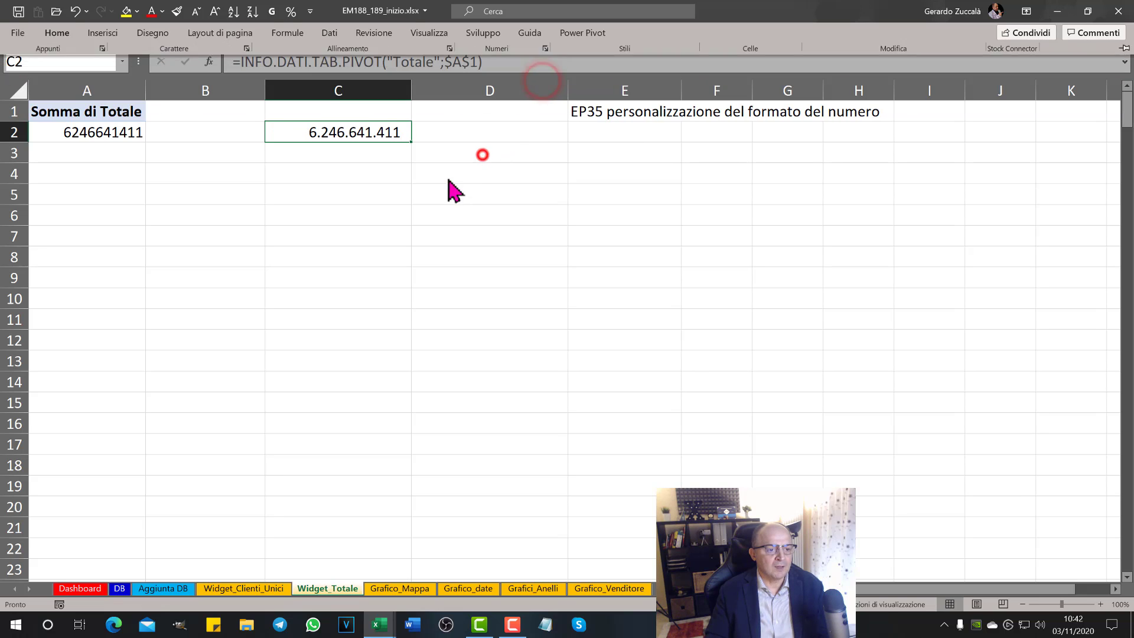
left_click(372, 176)
left_click(362, 127)
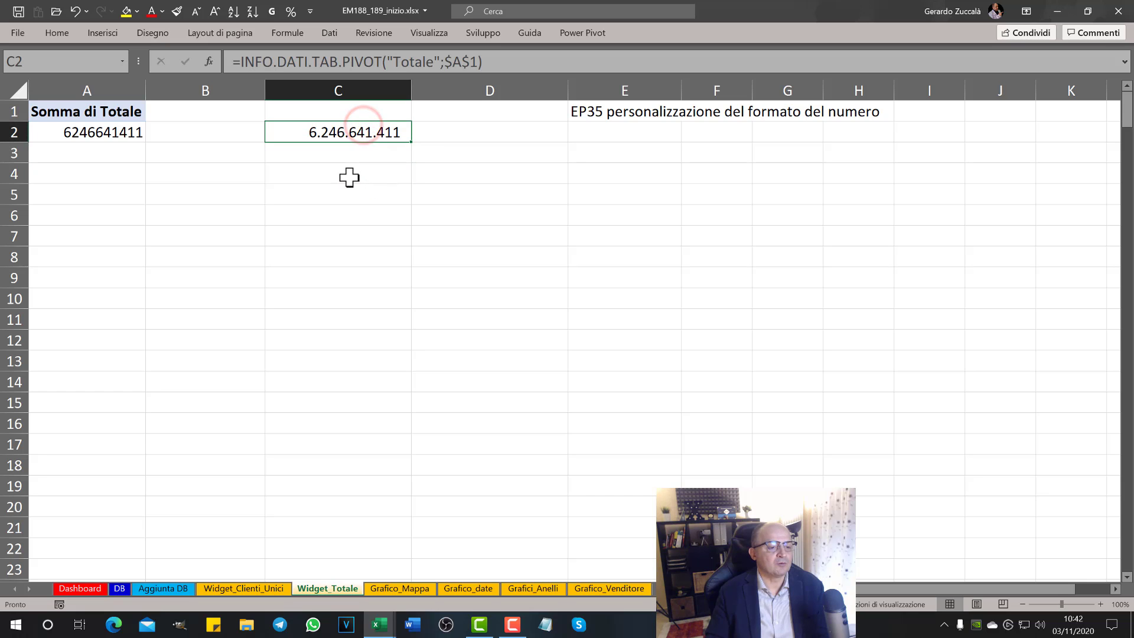
left_click(313, 214)
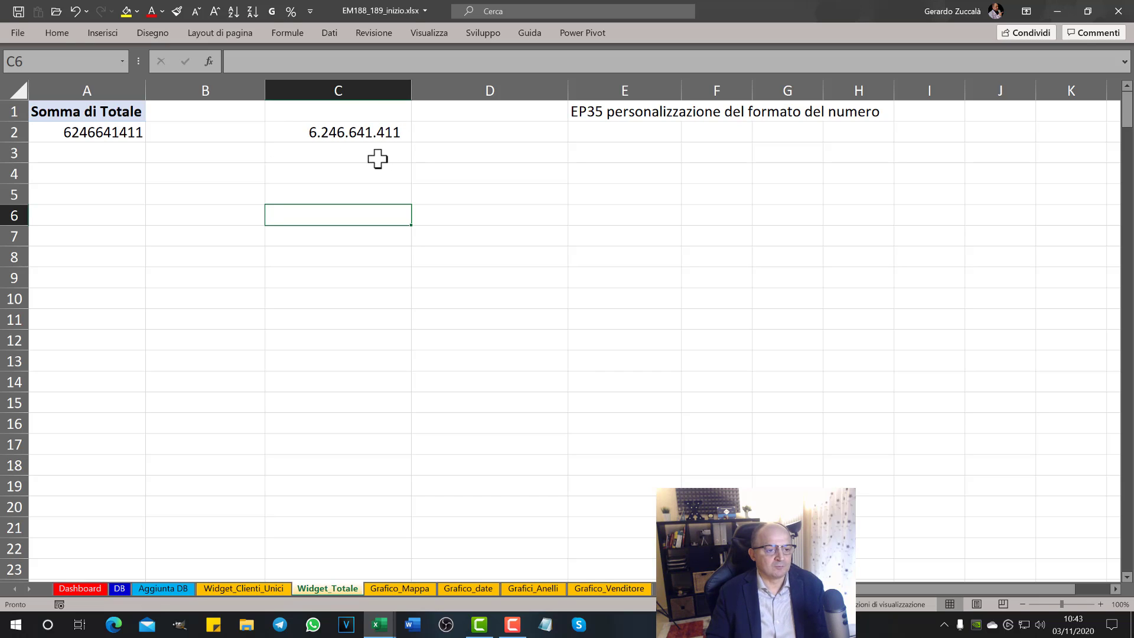
left_click(349, 133)
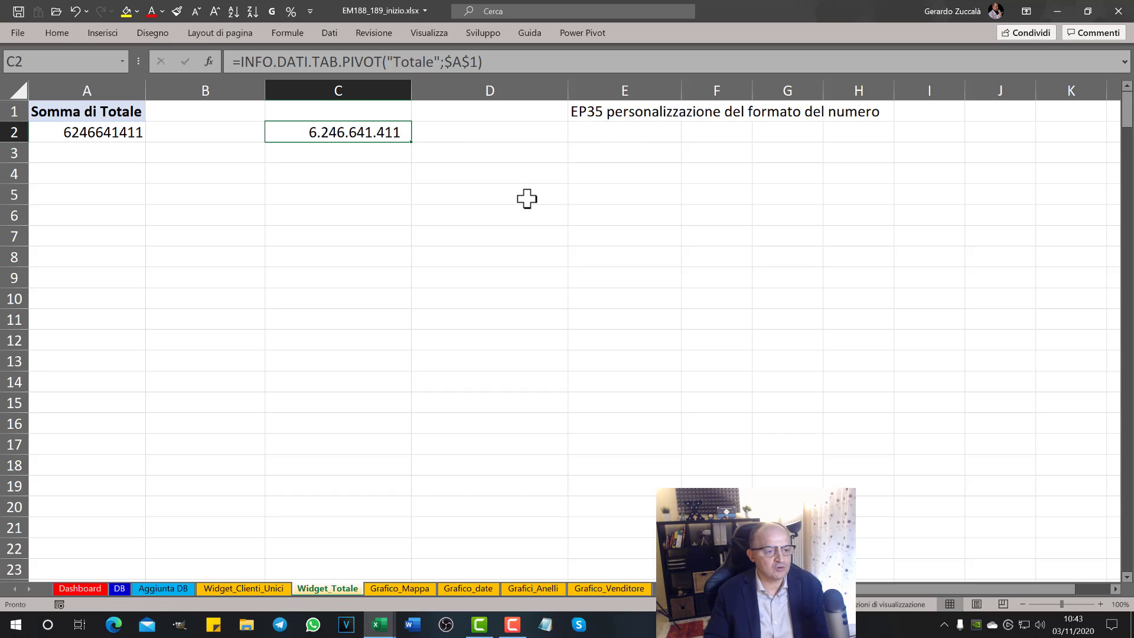
Give C2 the custom number format #.##0.." Mln" so it reads 6.247 Mln
right_click(350, 131)
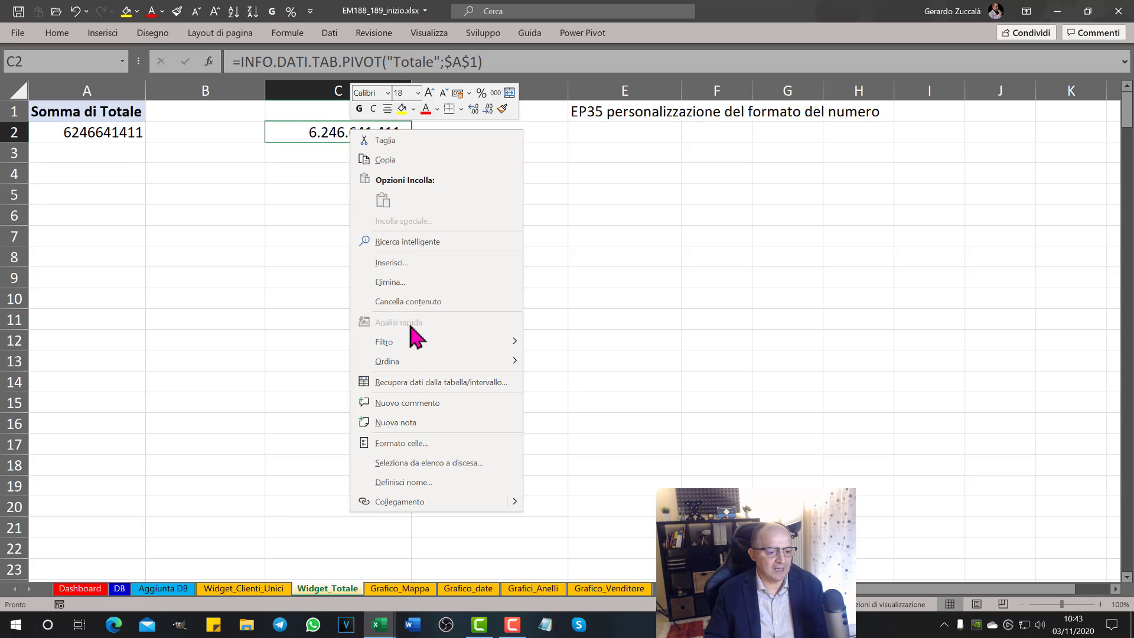
left_click(390, 445)
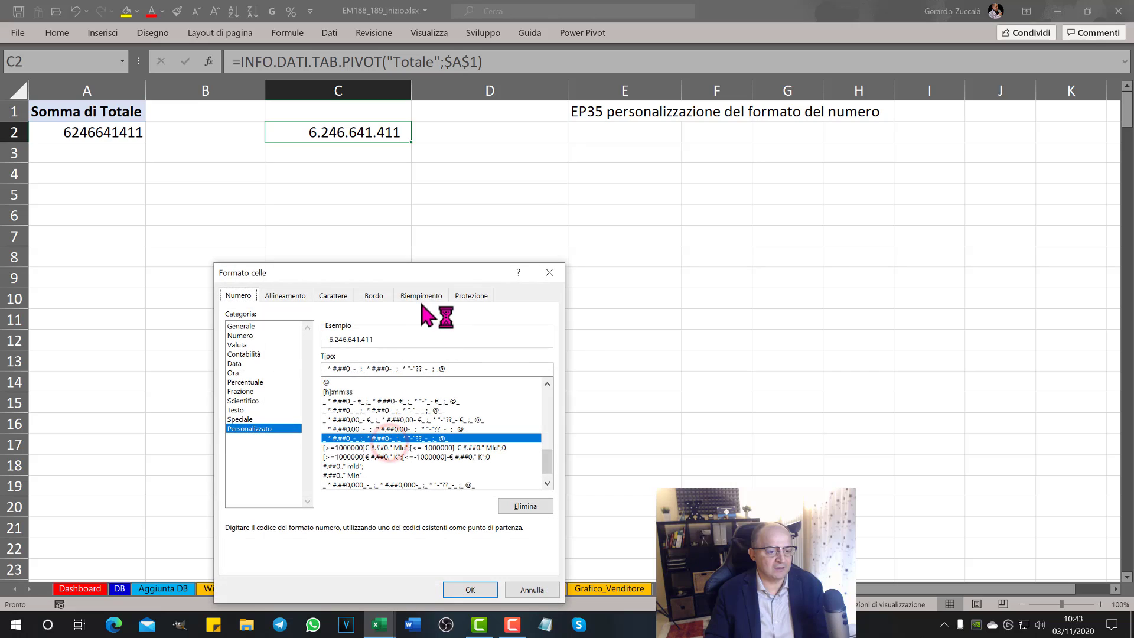
left_click_drag(441, 269, 481, 171)
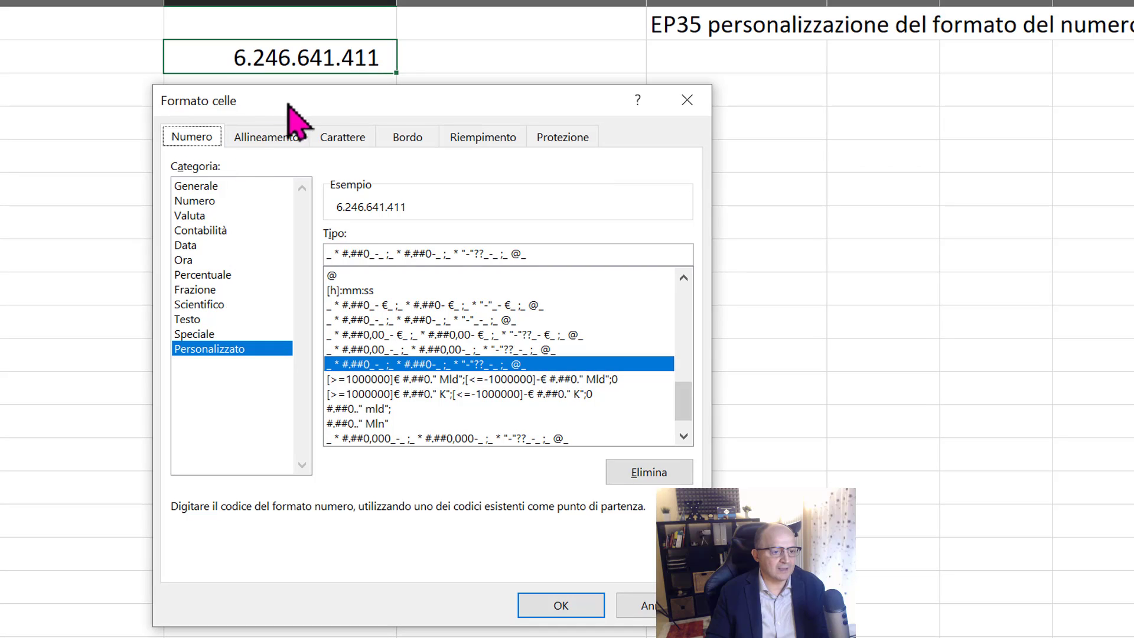
mouse_move(348, 99)
left_mouse_down()
mouse_move(338, 90)
mouse_move(373, 118)
left_mouse_up()
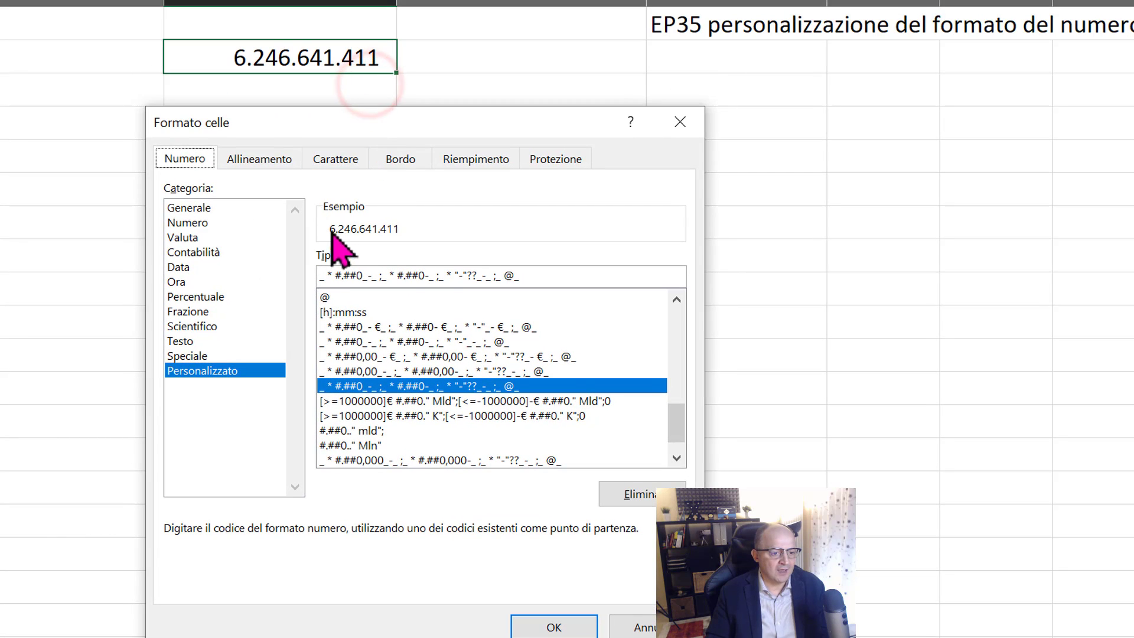
left_click_drag(535, 274, 308, 274)
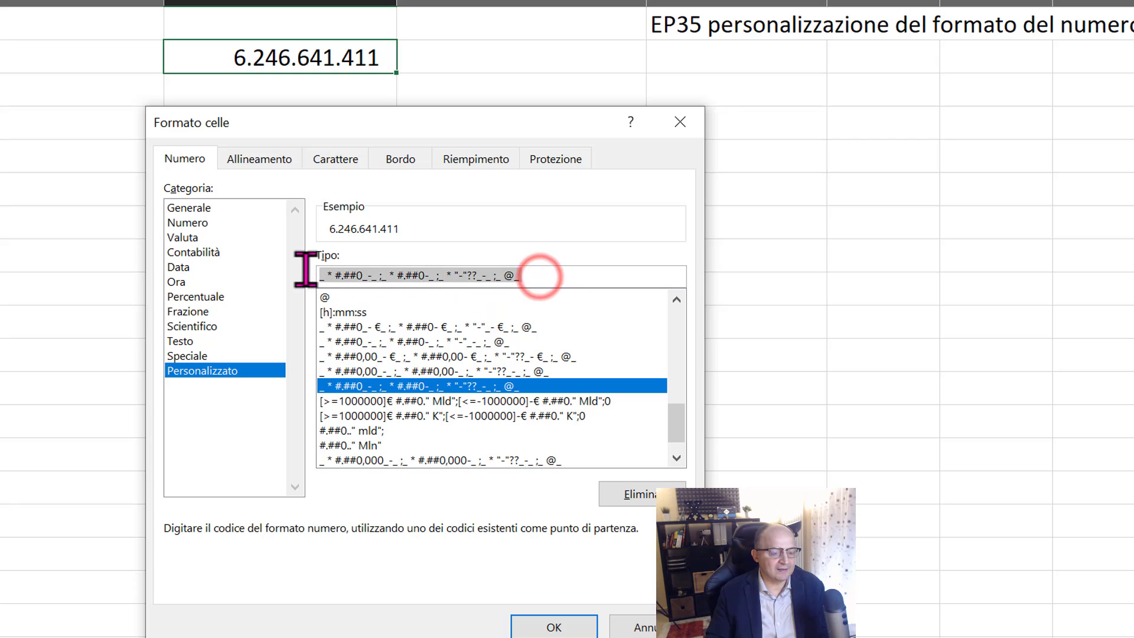
key("Delete")
type("#.##0..\" Mln\"")
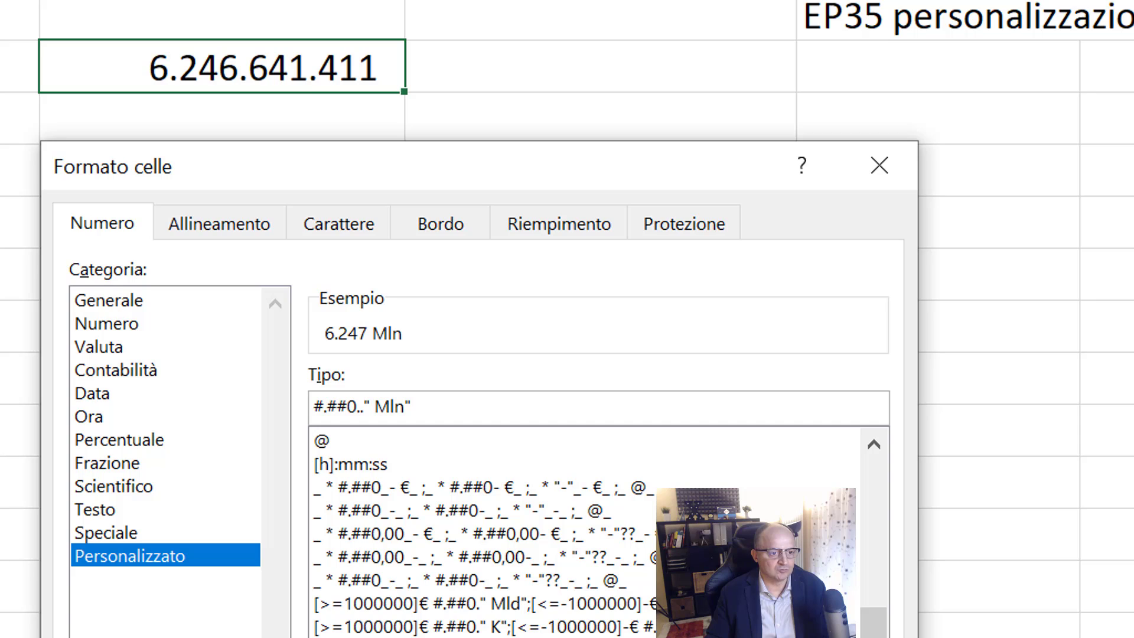
key("Return")
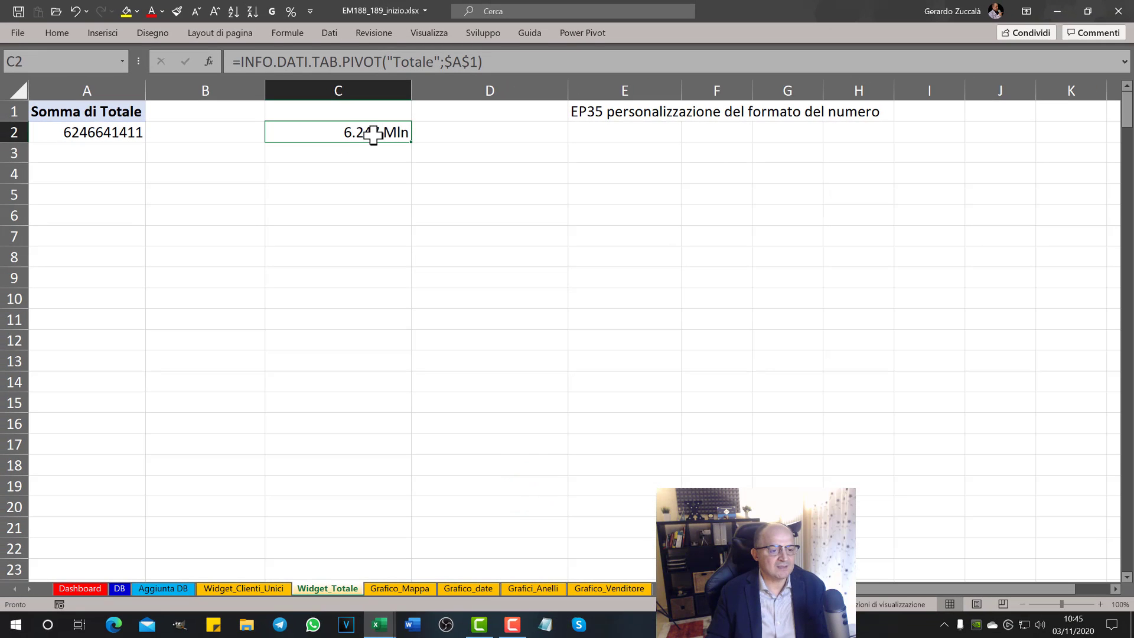
left_click(287, 436)
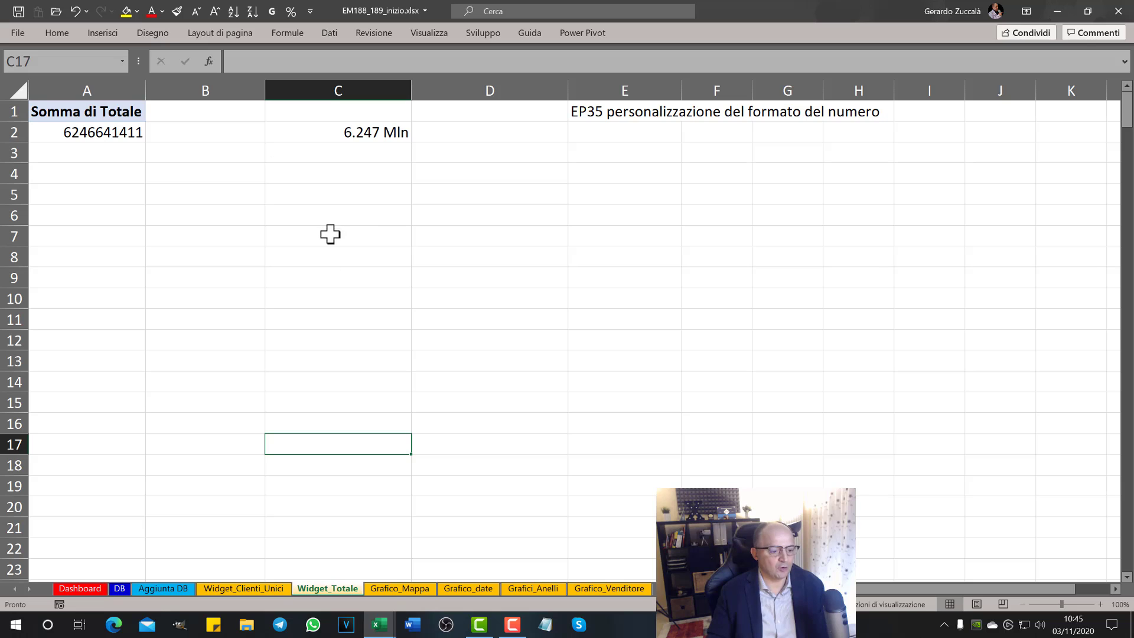
Insert a pivot table from the db data at A1 of the Grafico_Mappa sheet
left_click(391, 589)
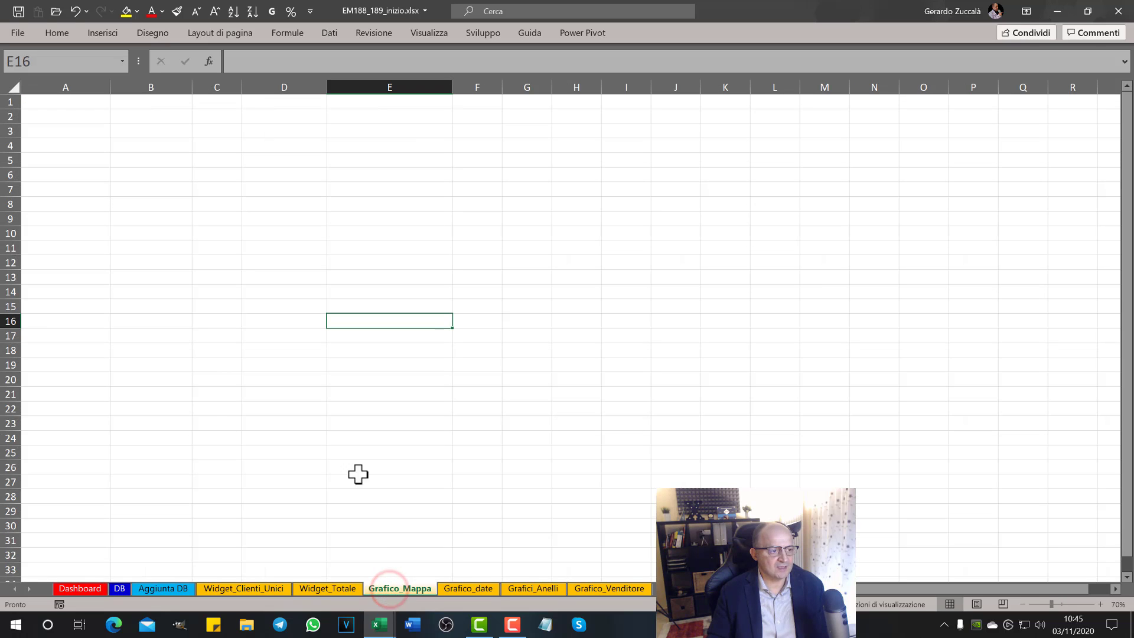
left_click(84, 105)
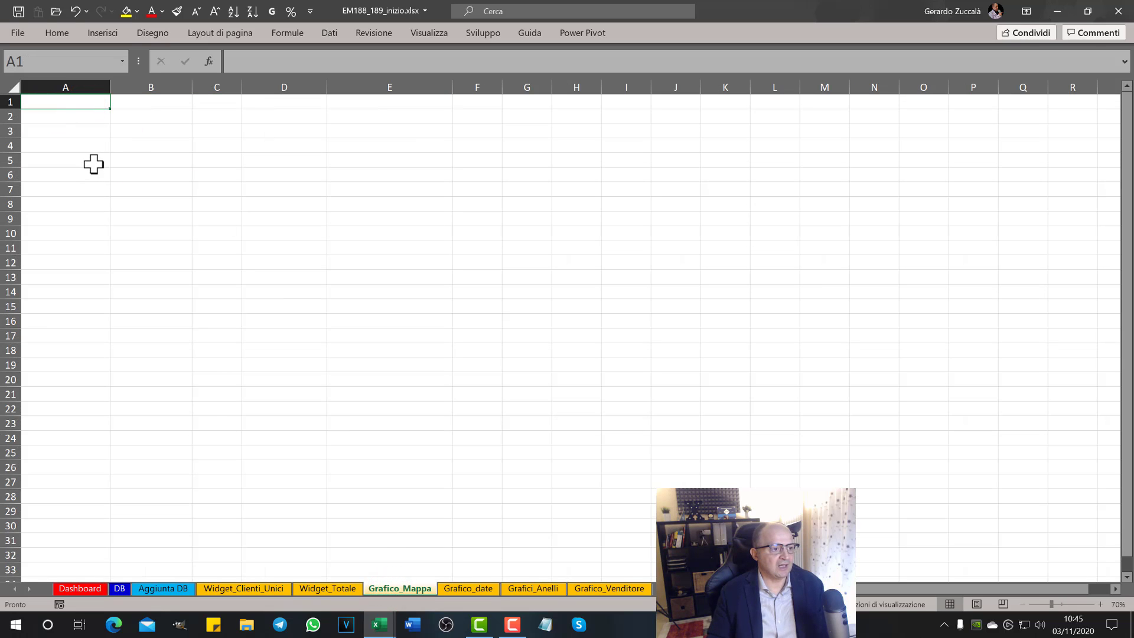
left_click(110, 33)
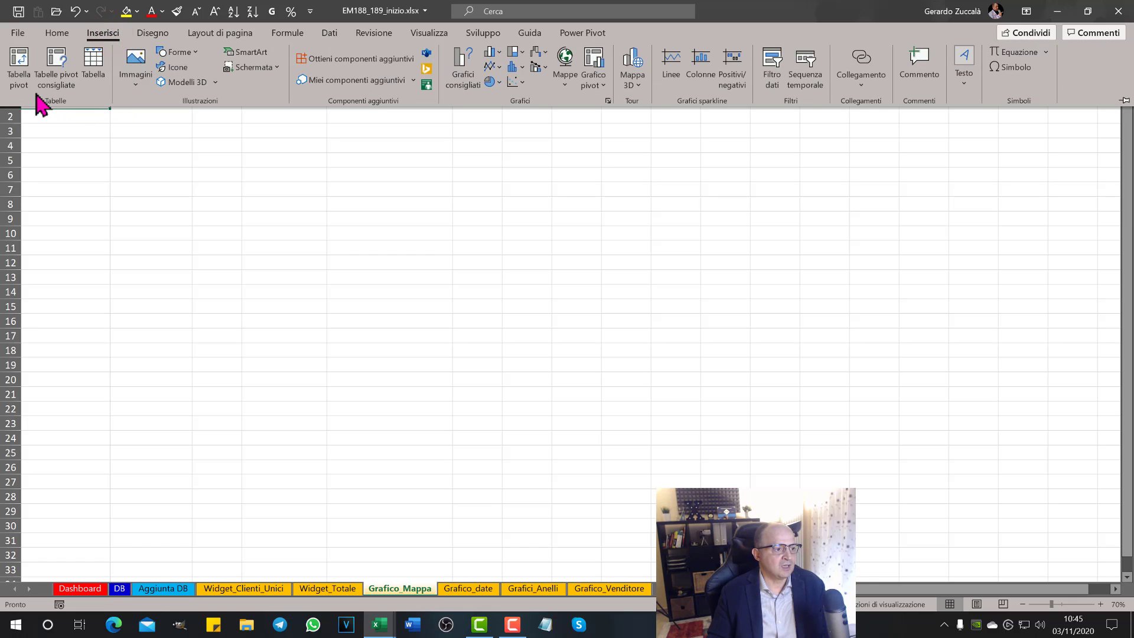
left_click(24, 76)
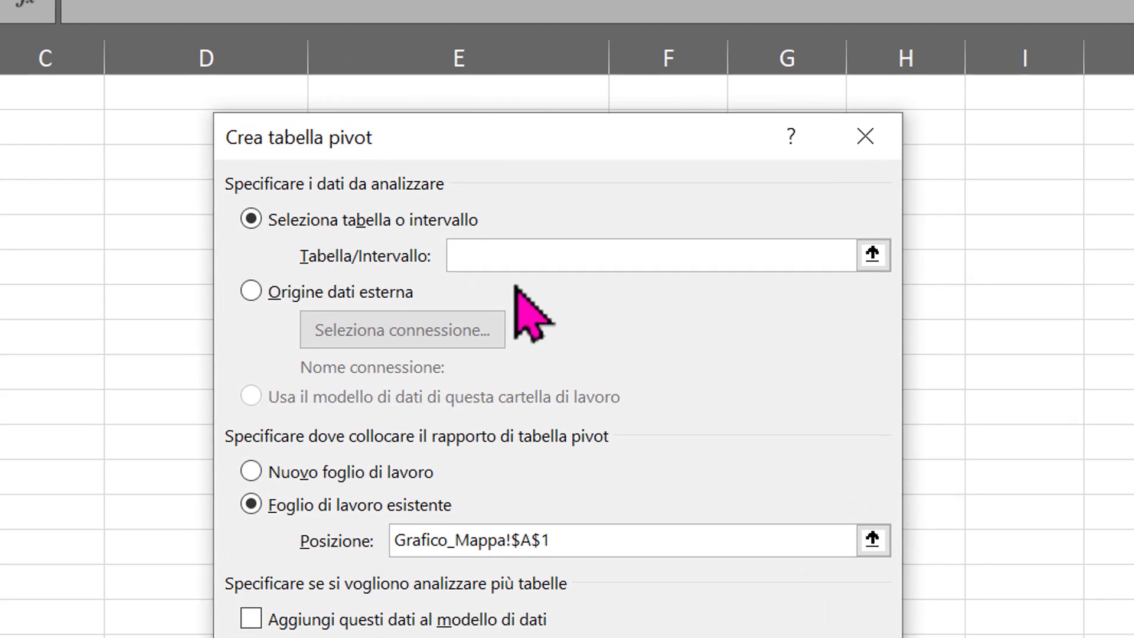
type("db")
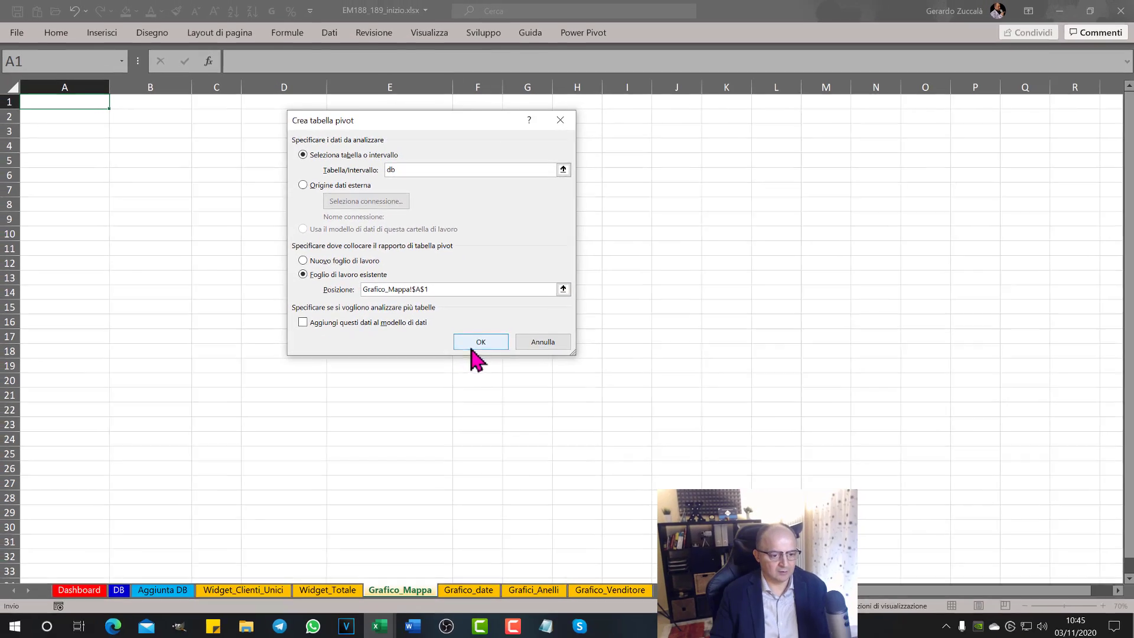
left_click(479, 341)
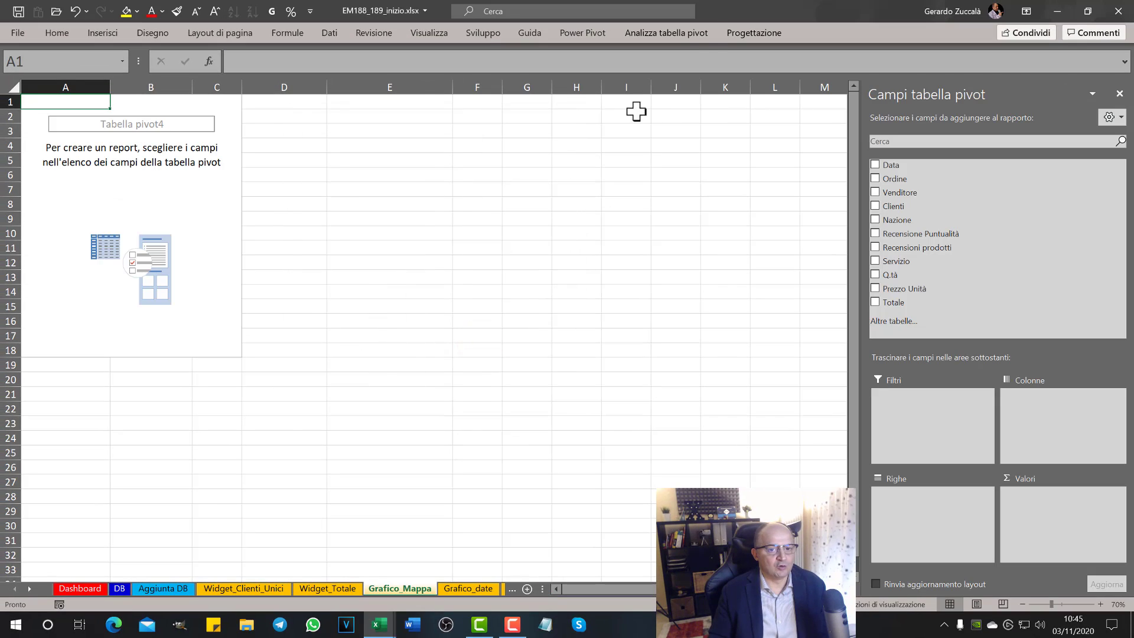
Rename the new pivot table to Mappa
left_click(685, 33)
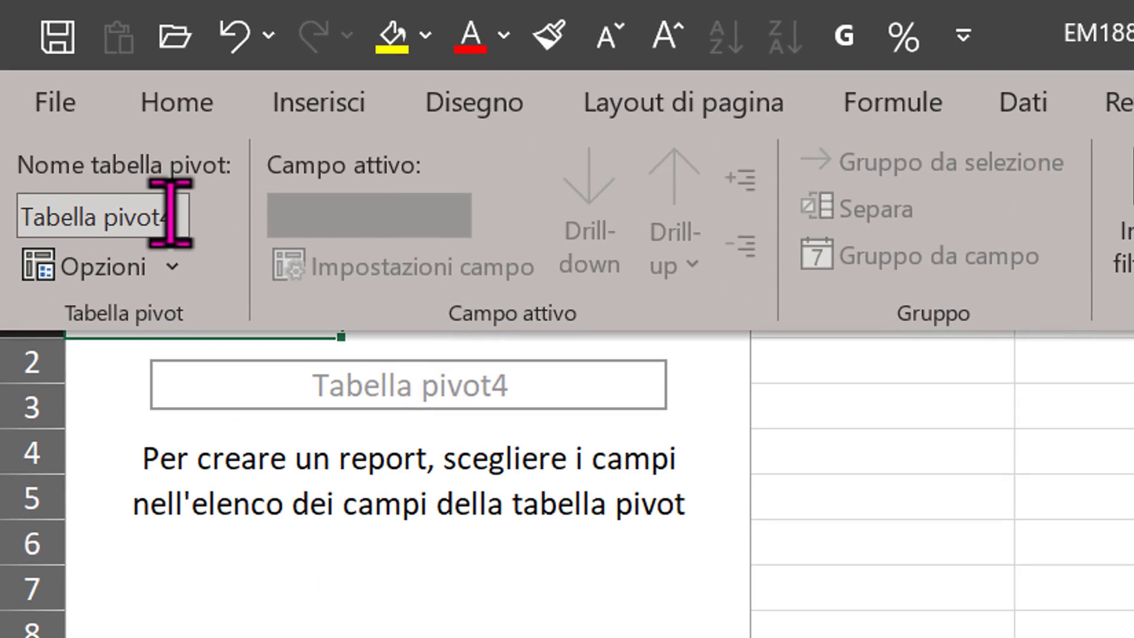
left_click(54, 68)
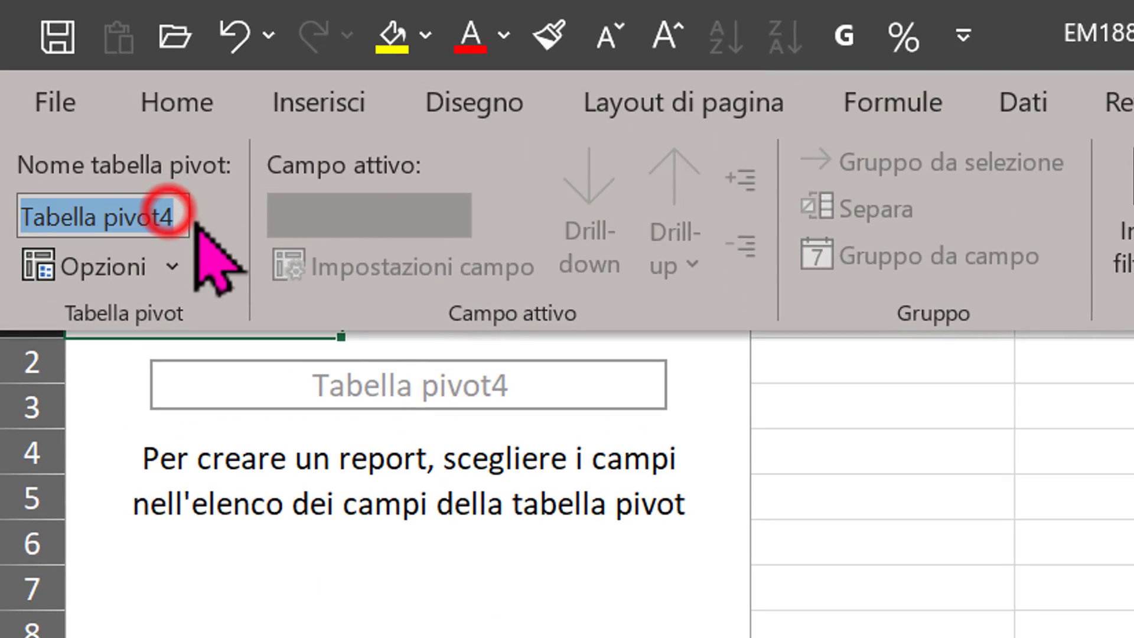
key("BackSpace")
type("Mappa")
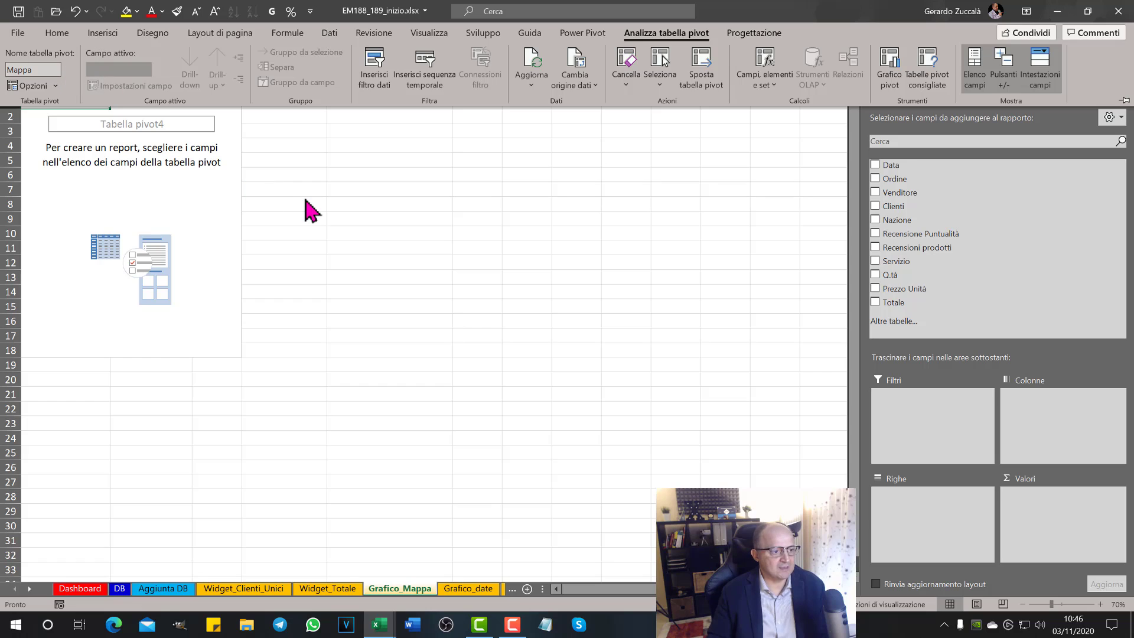
left_click(304, 203)
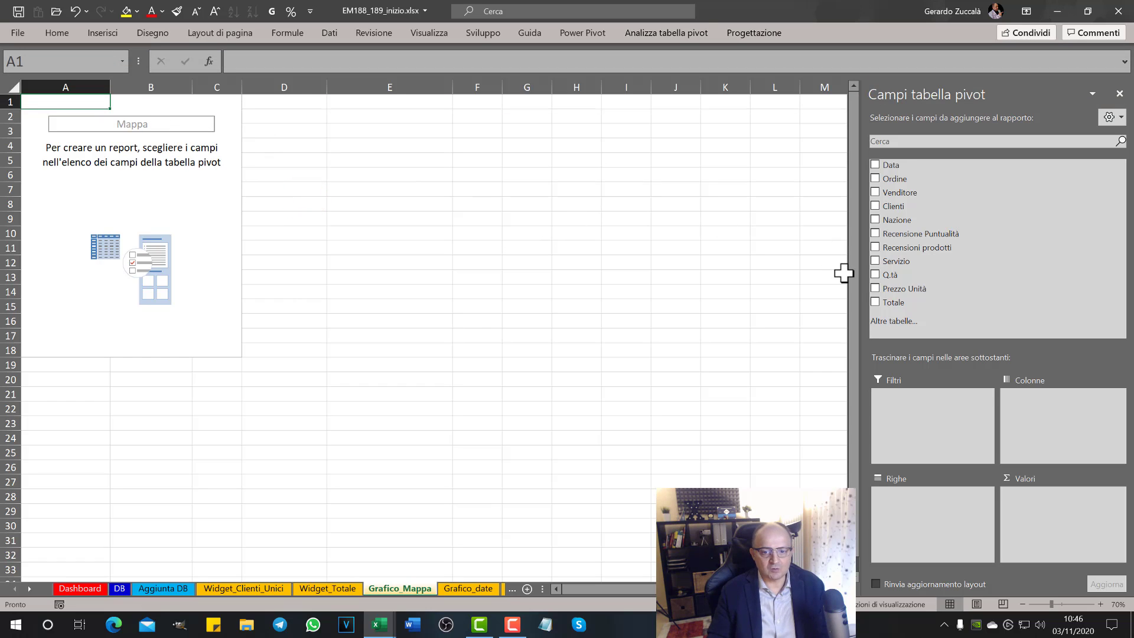
Put Nazione in the pivot rows and sum Totale as its values
left_click_drag(904, 221, 932, 526)
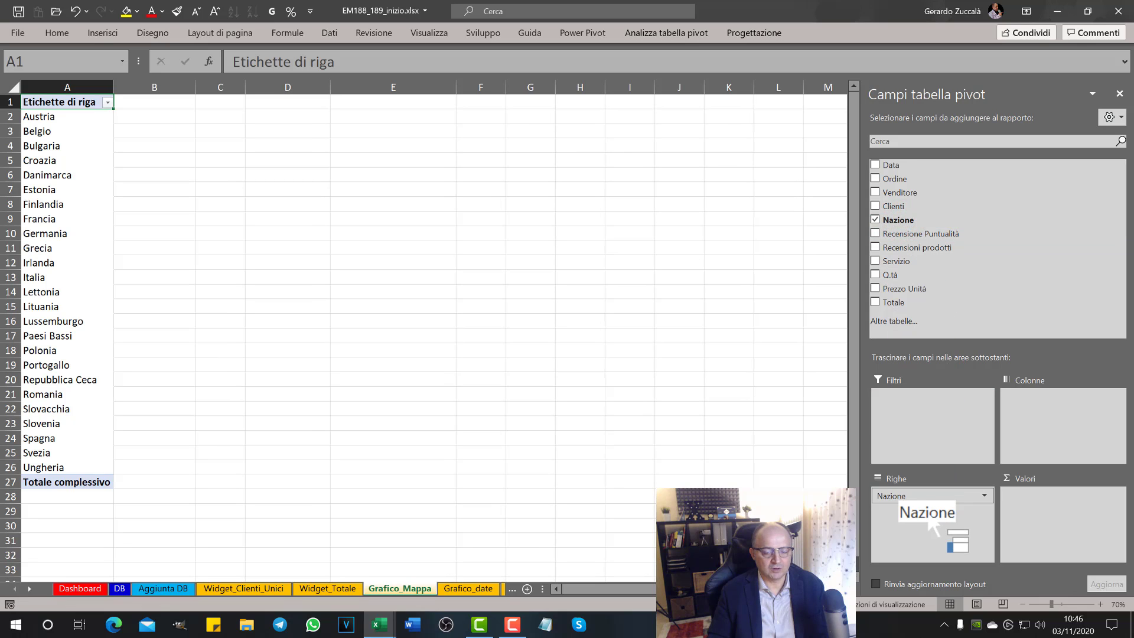
left_click_drag(897, 301, 1032, 498)
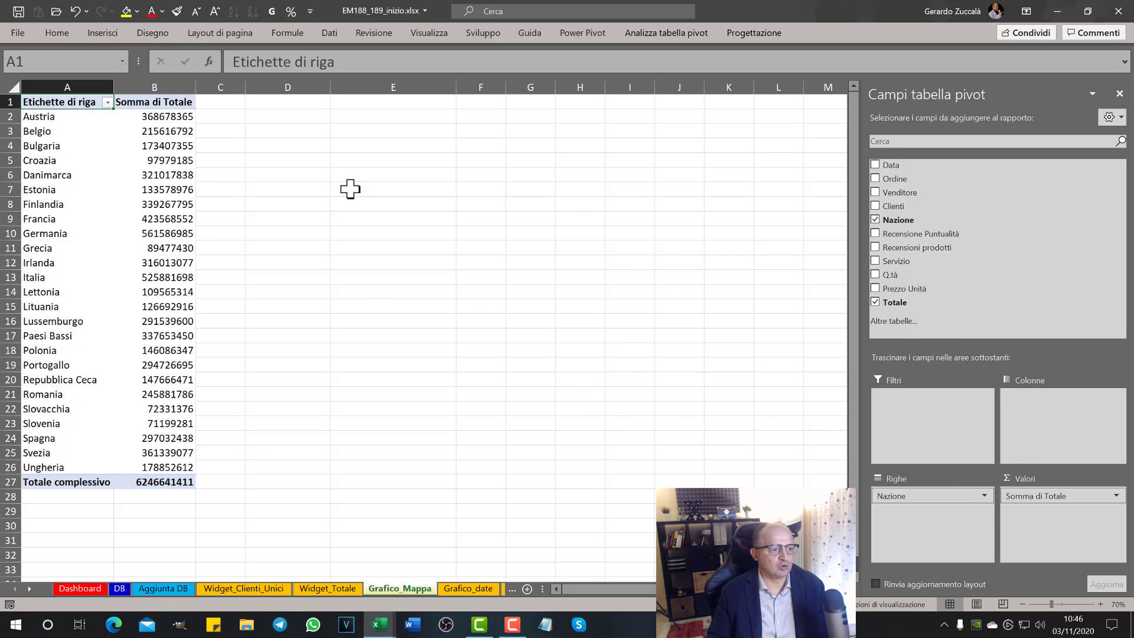
left_click(153, 206)
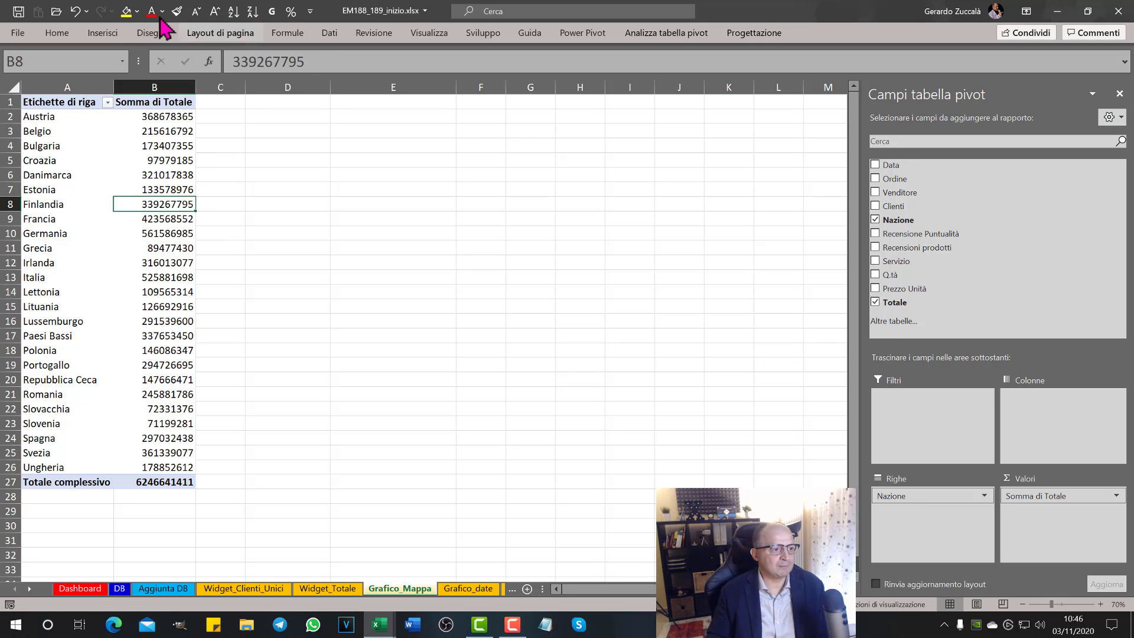
left_click(107, 33)
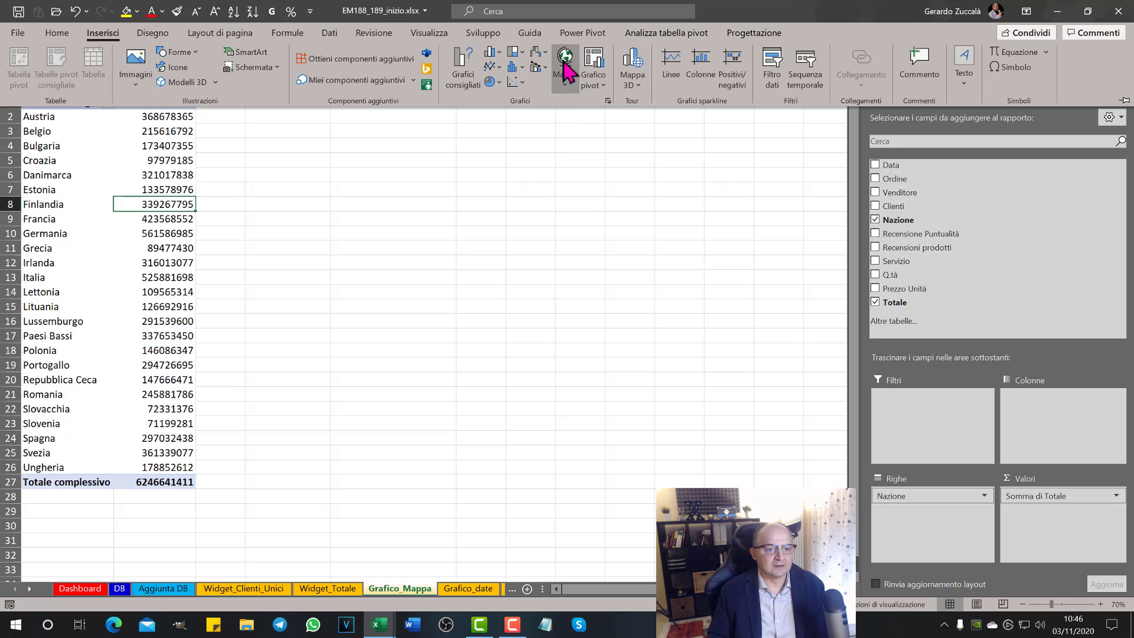
Try inserting a filled map chart from the pivot and dismiss the resulting error
left_click(566, 75)
left_click(570, 132)
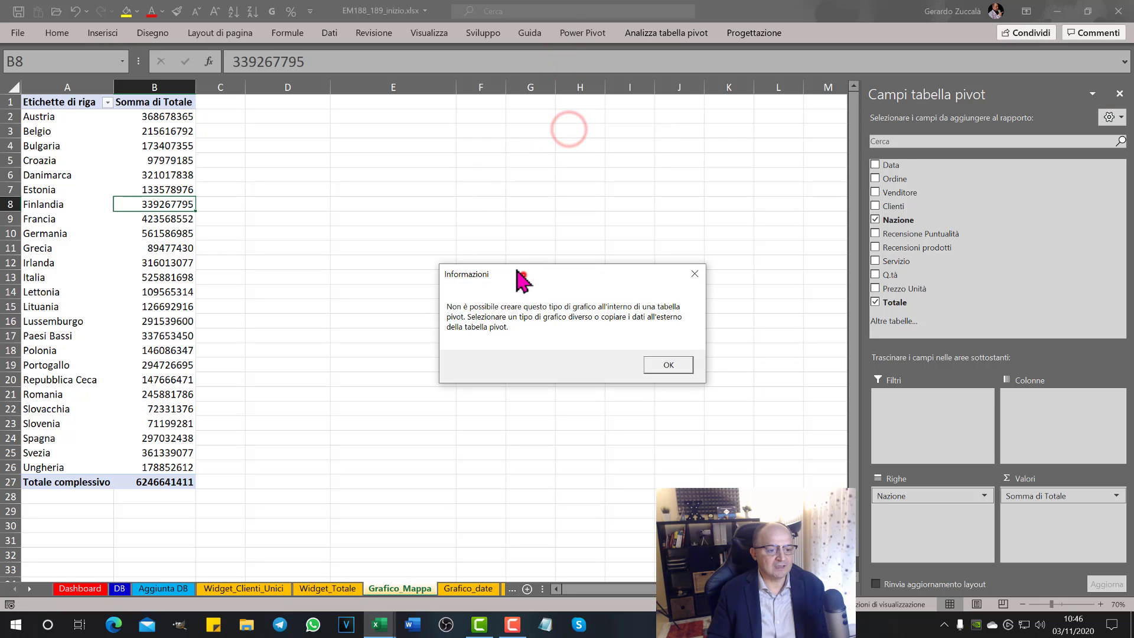
left_click_drag(523, 275, 344, 157)
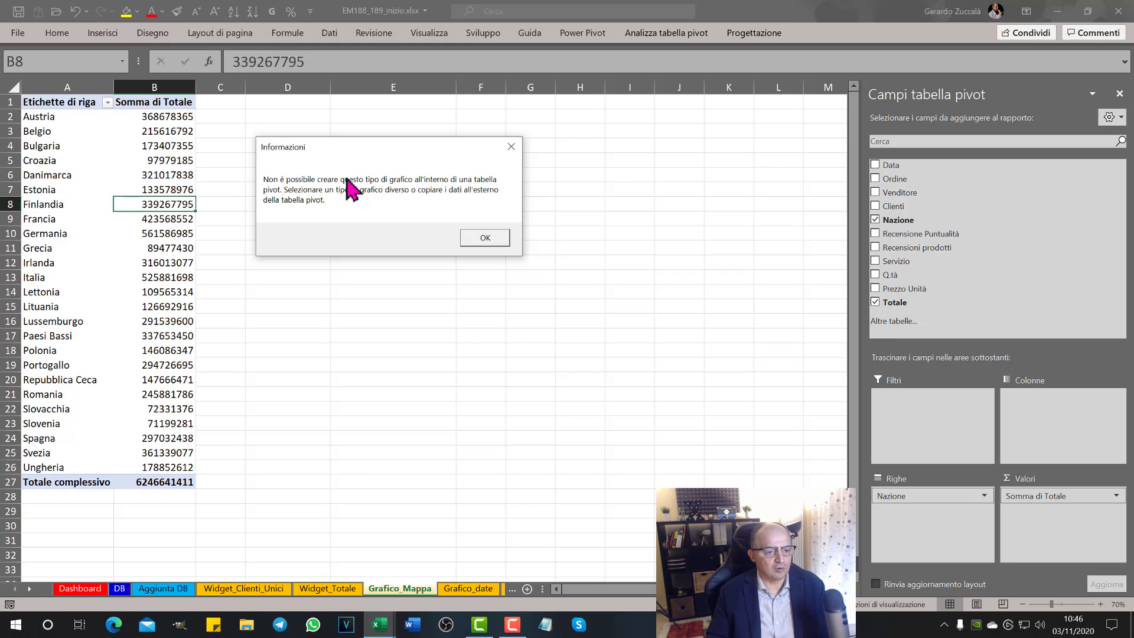
left_click(511, 146)
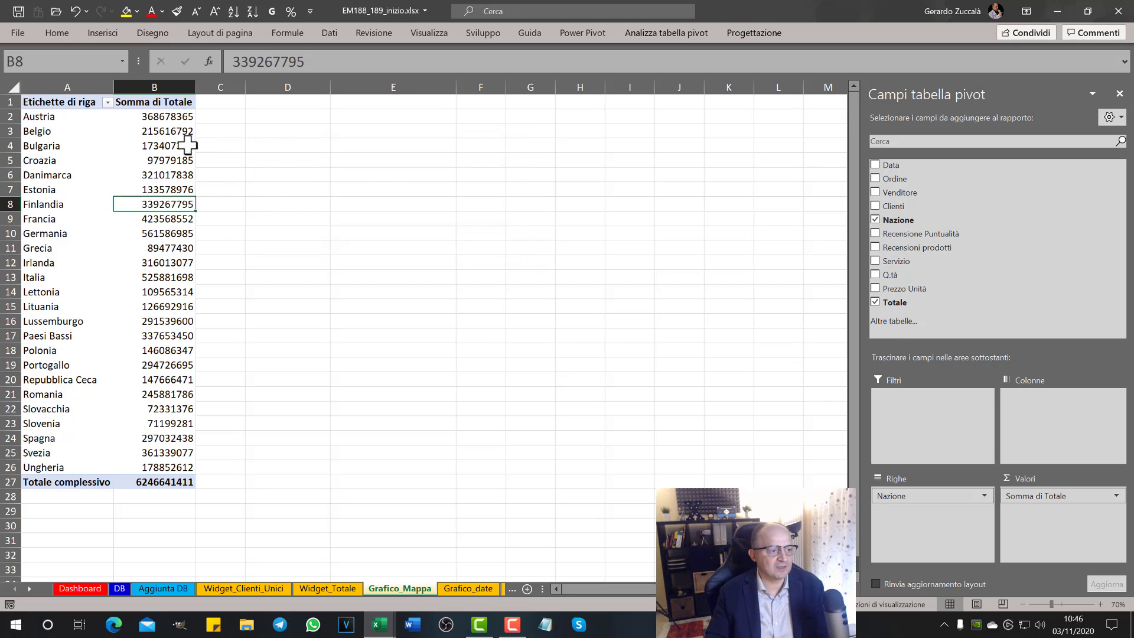
Copy the pivot range A1:B27 and paste it as values only into D1
left_click_drag(67, 99, 175, 483)
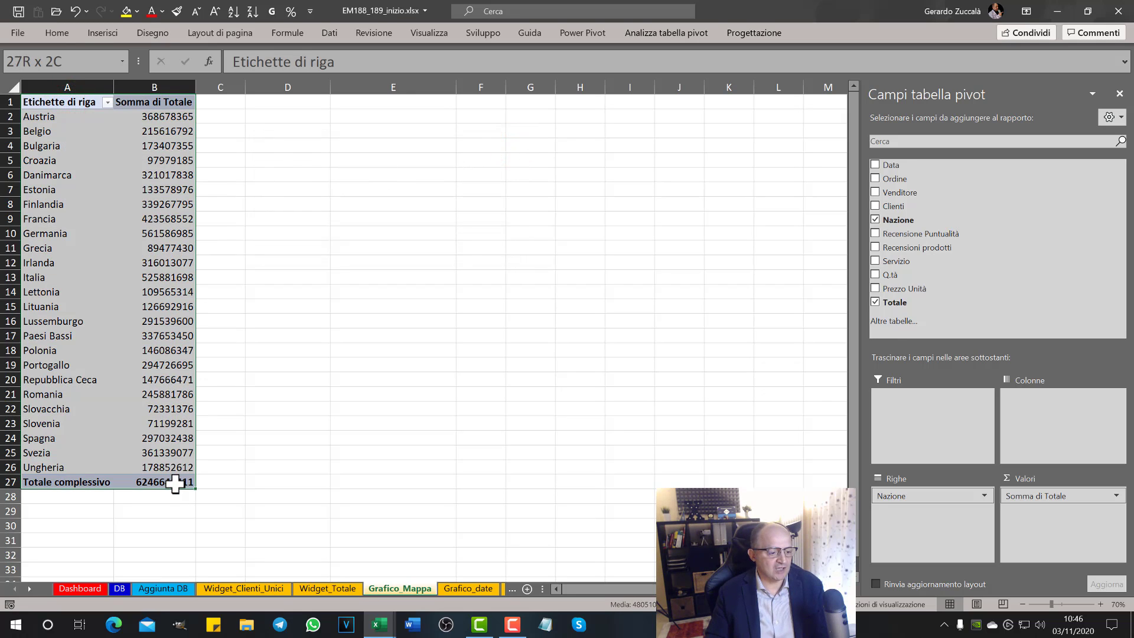
key("ctrl+c")
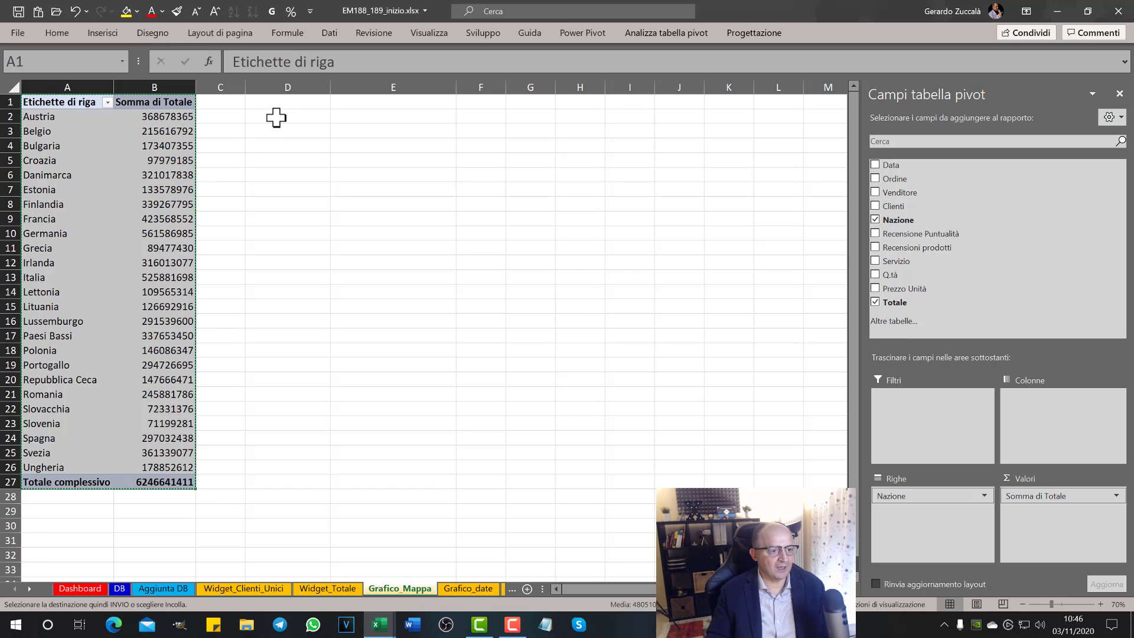
left_click(277, 102)
right_click(284, 105)
left_click(327, 197)
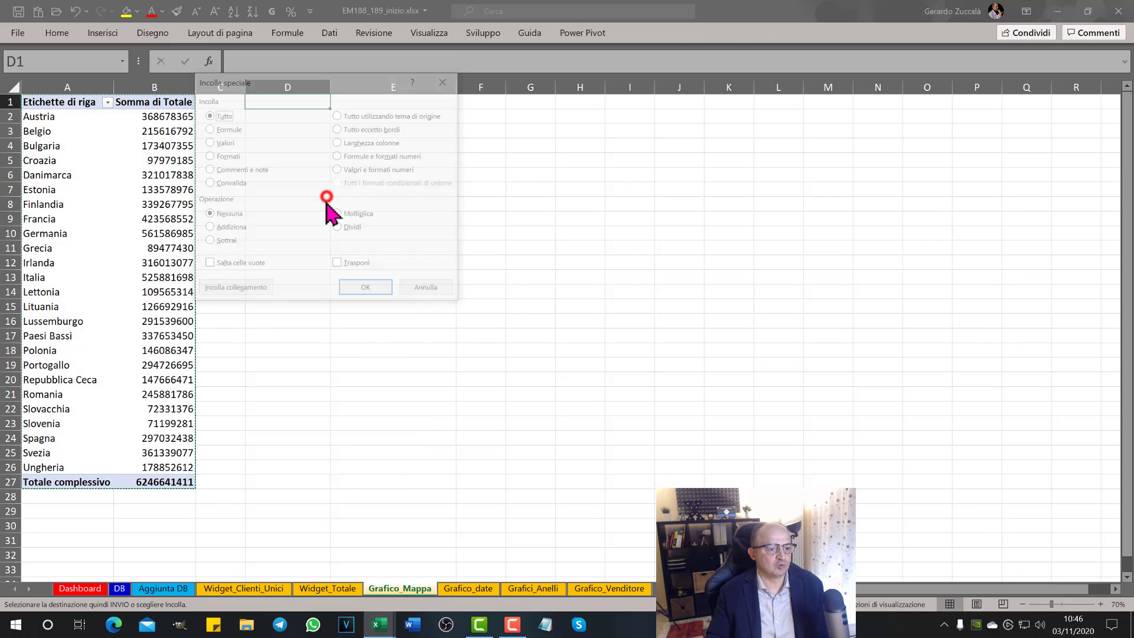
left_click(210, 142)
left_click_drag(294, 79, 393, 130)
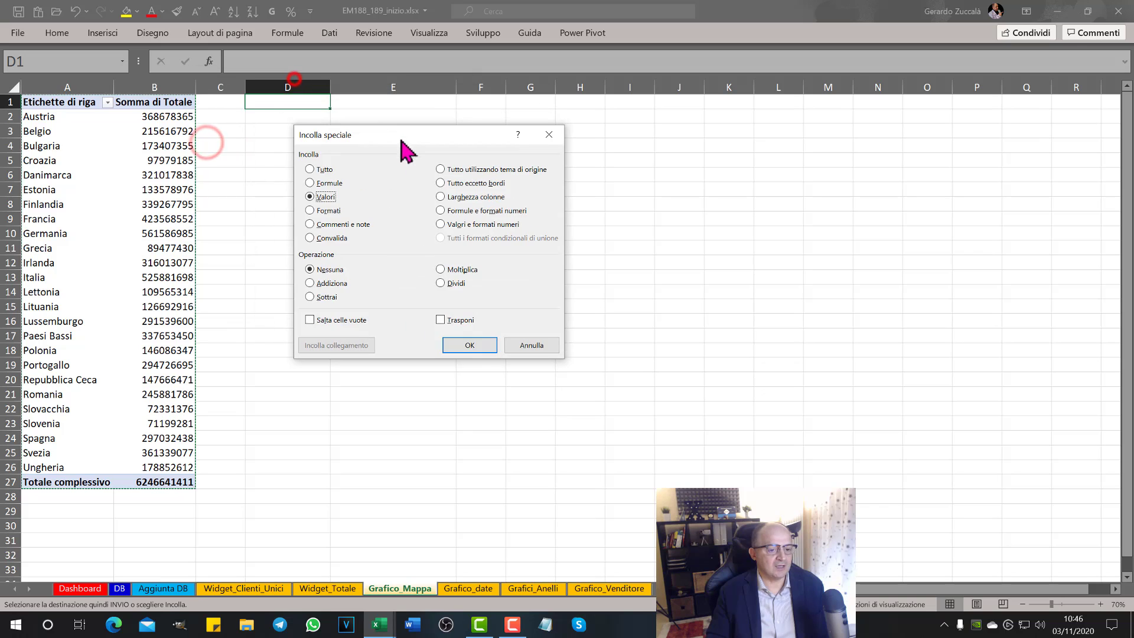
left_click(470, 345)
Check that the pasted D:E cells hold plain numbers and exit copy mode
mouse_move(303, 101)
left_mouse_down()
mouse_move(415, 154)
mouse_move(408, 262)
left_mouse_up()
left_click(334, 205)
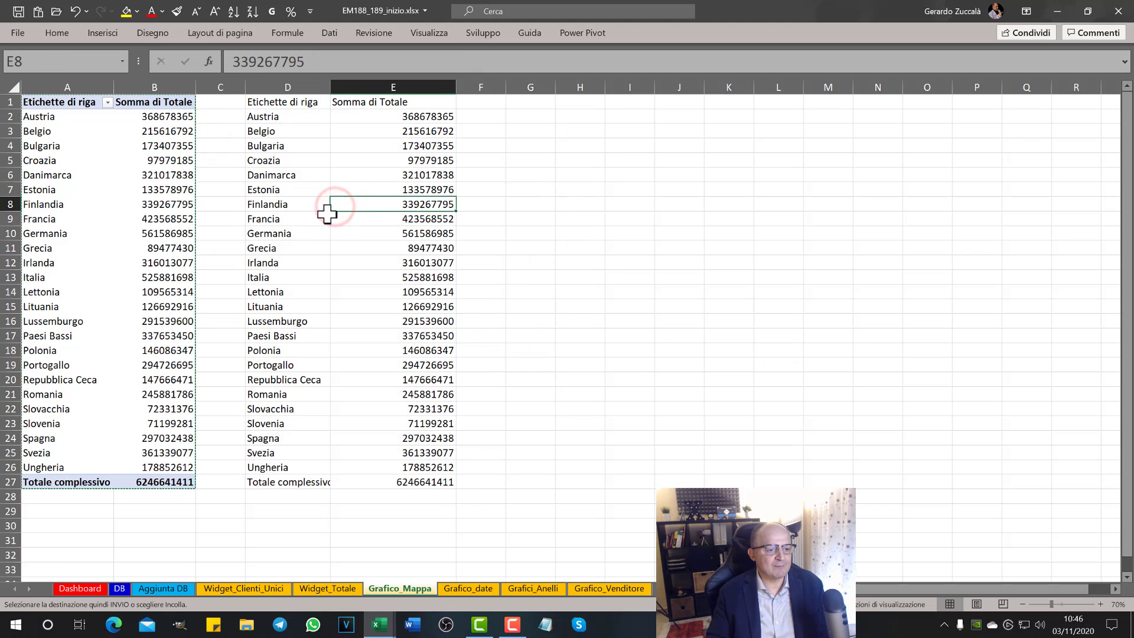
key("Escape")
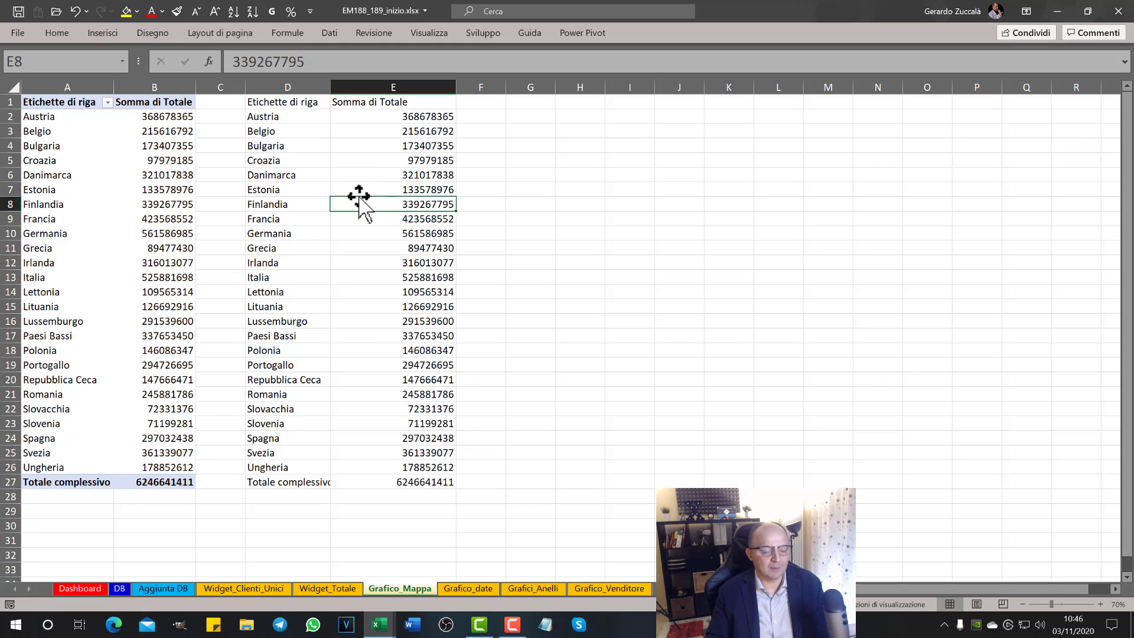
left_click(340, 176)
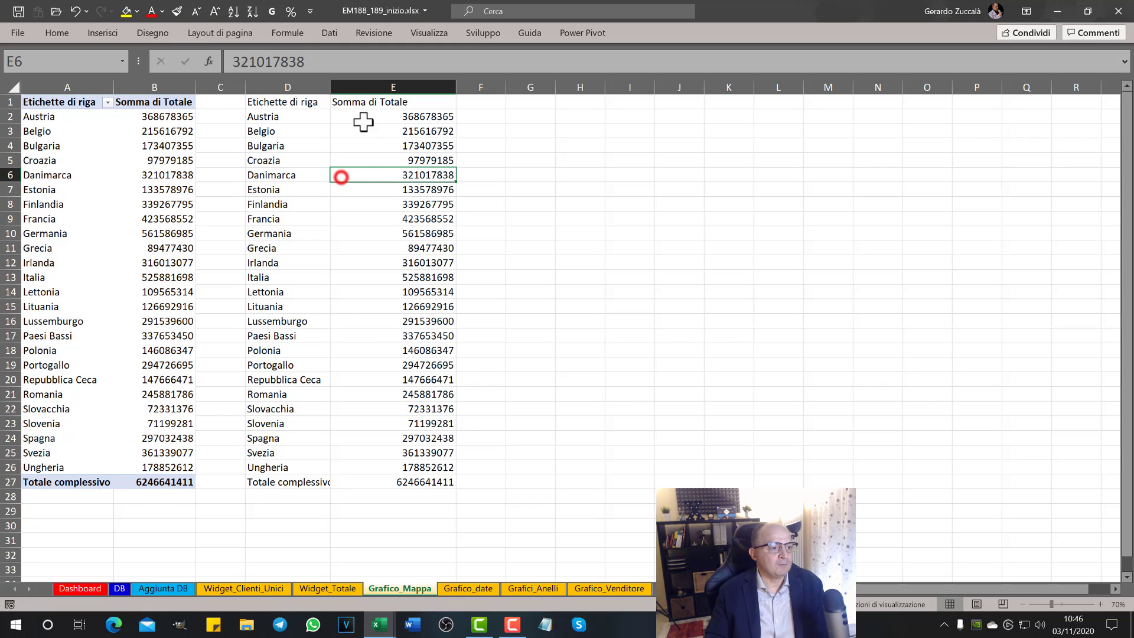
left_click(88, 34)
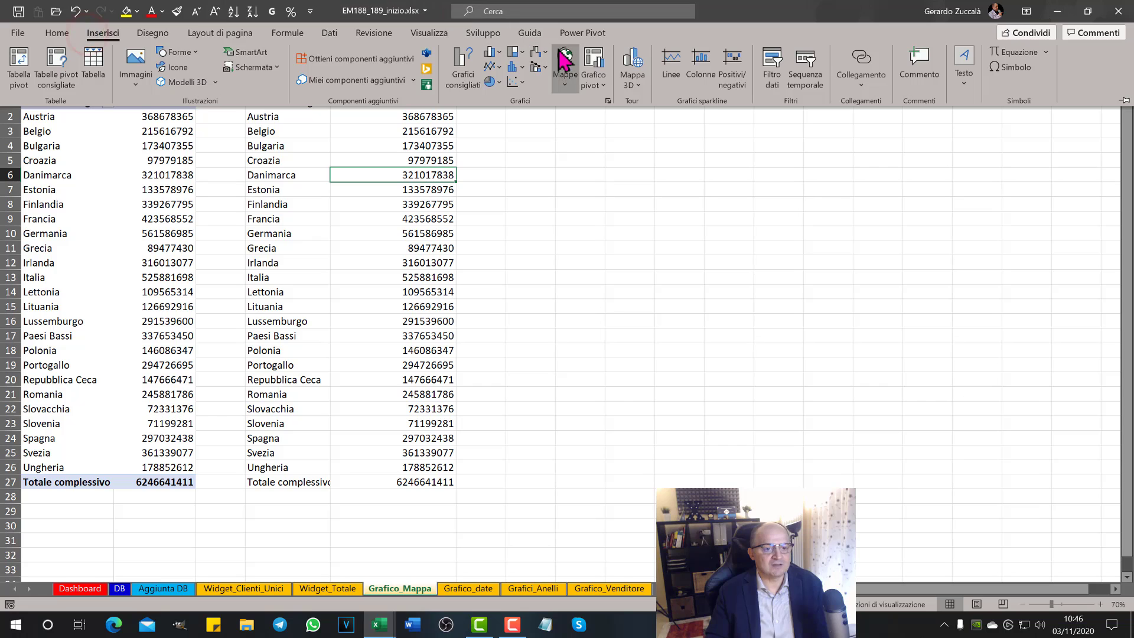
Insert a filled map chart of the copied country totals, enlarged and placed beside the data
left_click(565, 80)
left_click(575, 132)
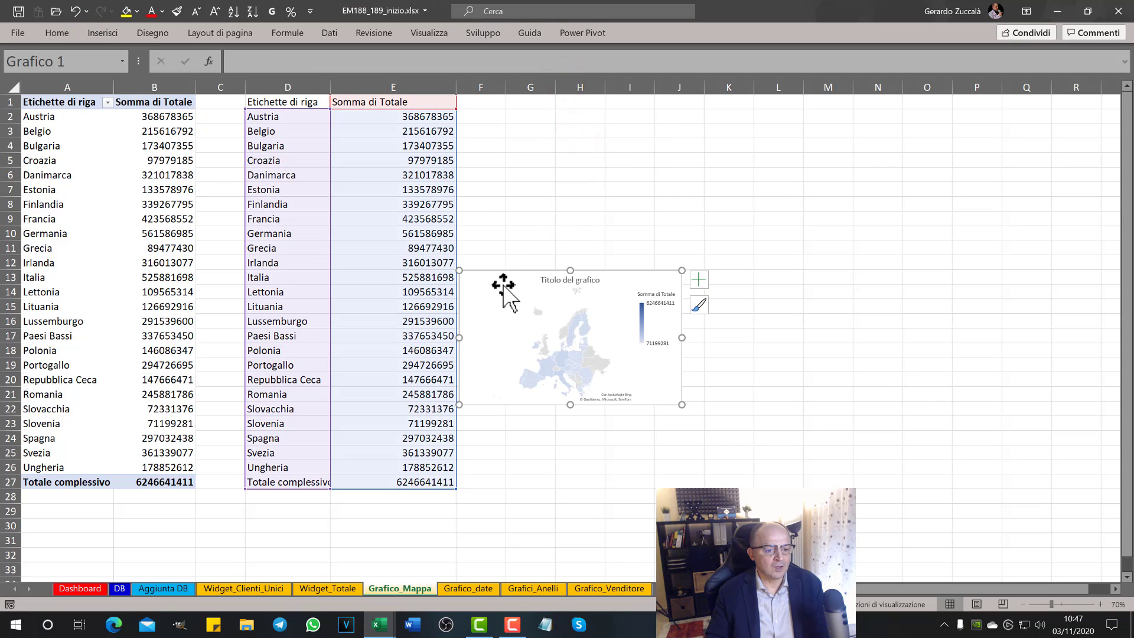
left_click_drag(678, 267, 717, 228)
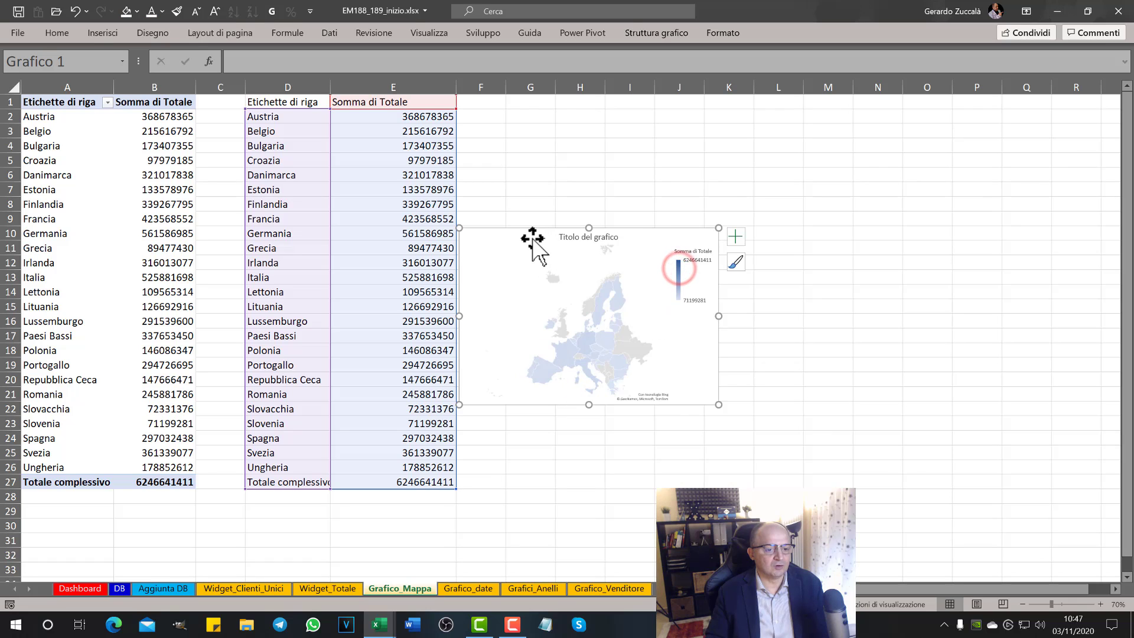
left_click_drag(530, 239, 399, 203)
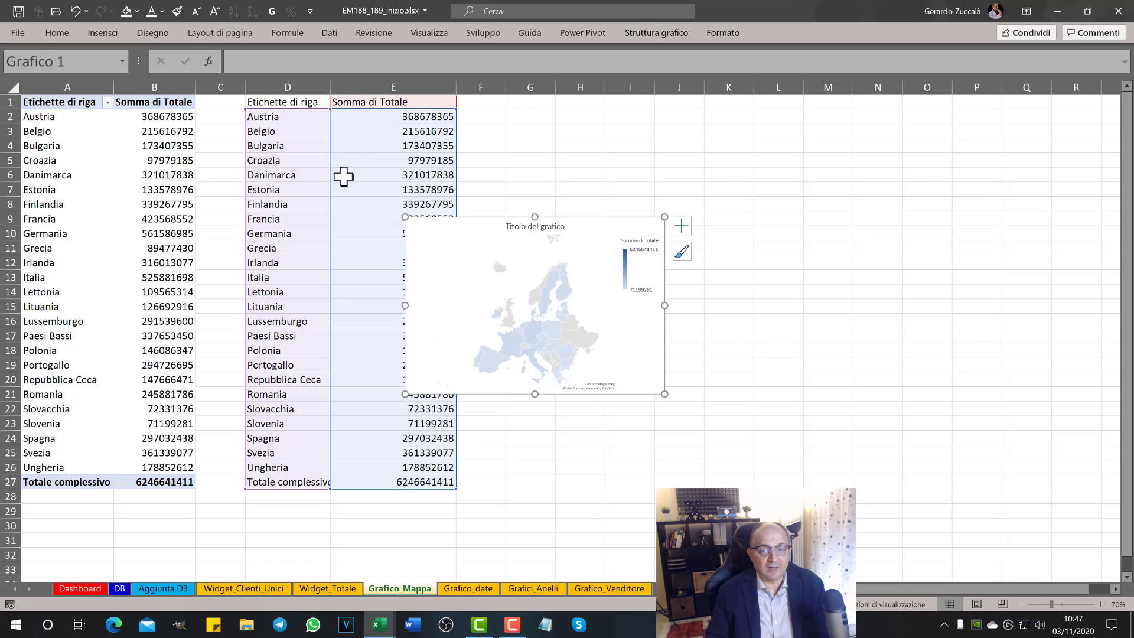
left_click(340, 176)
Test filtering the pivot to Croazia, Danimarca and Finlandia, then undo the filter
left_click(104, 130)
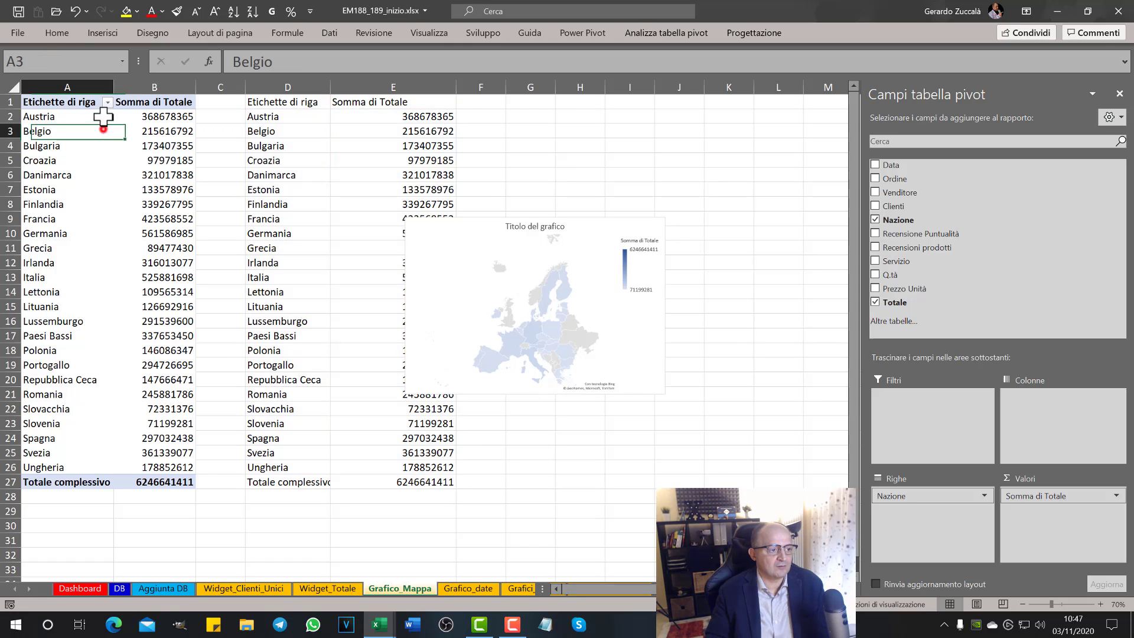
left_click(107, 103)
left_click(34, 247)
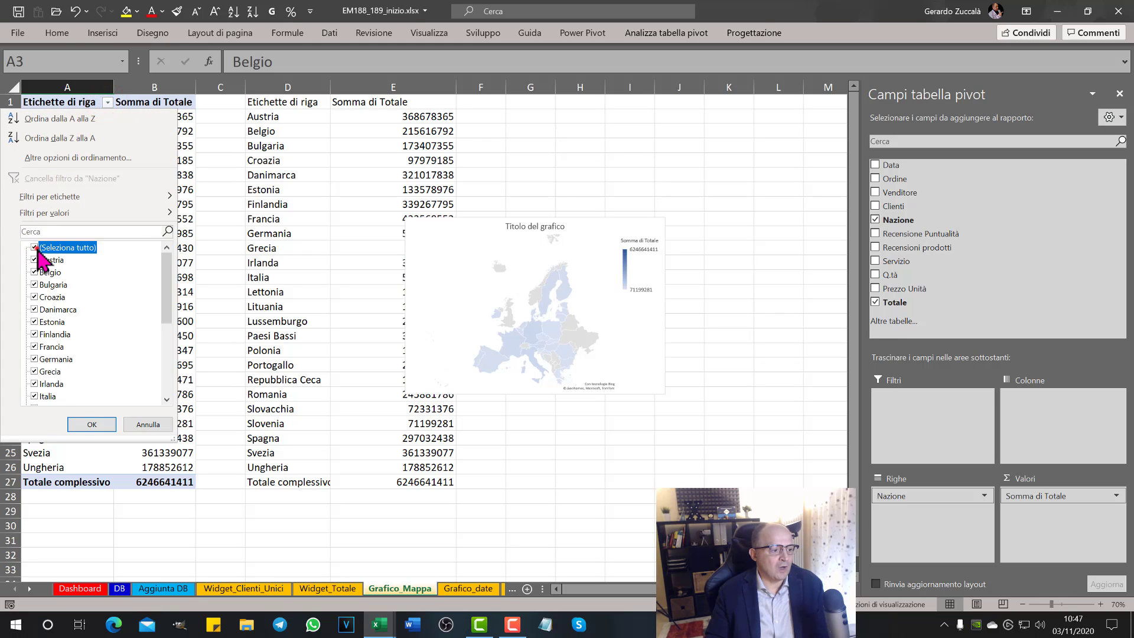
left_click(35, 297)
left_click(34, 309)
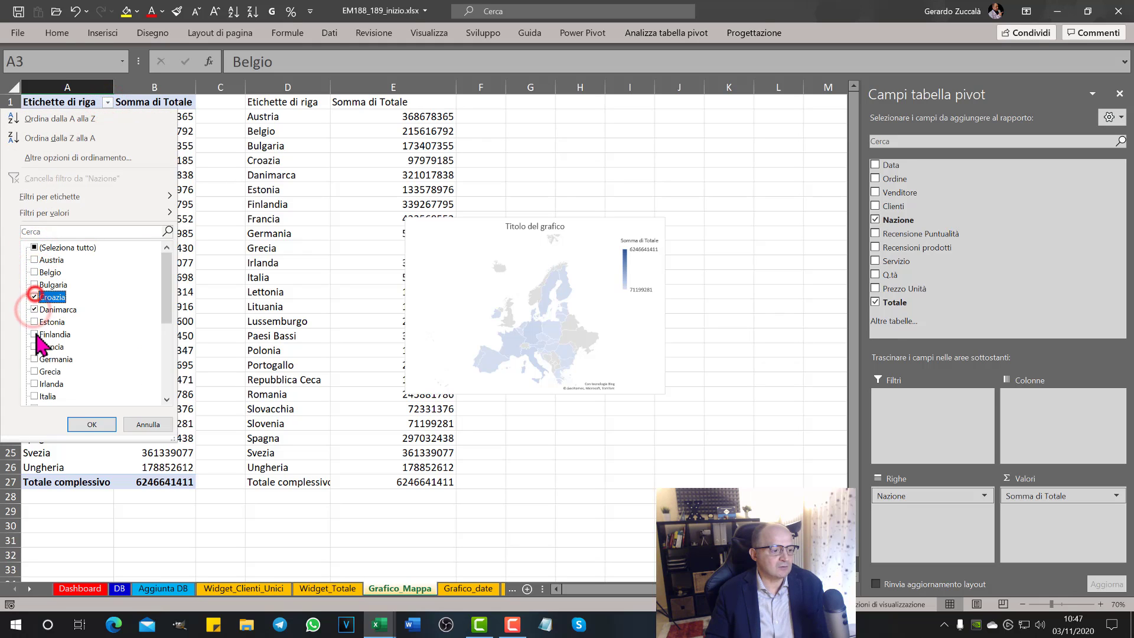
left_click(33, 334)
left_click(83, 424)
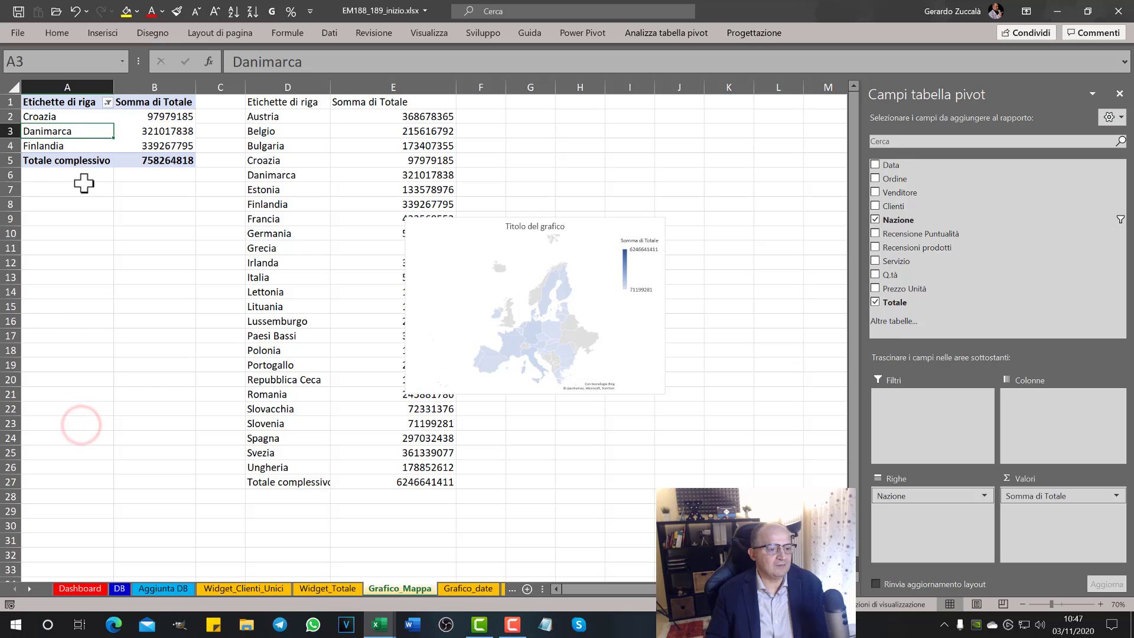
left_click_drag(274, 118, 398, 437)
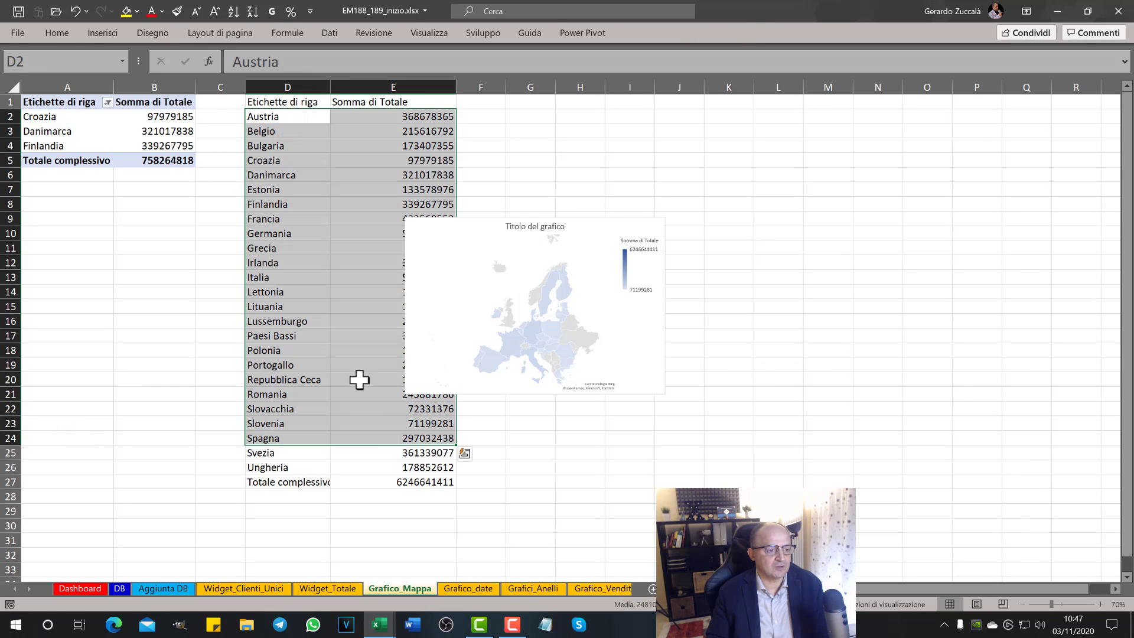
key("ctrl+z")
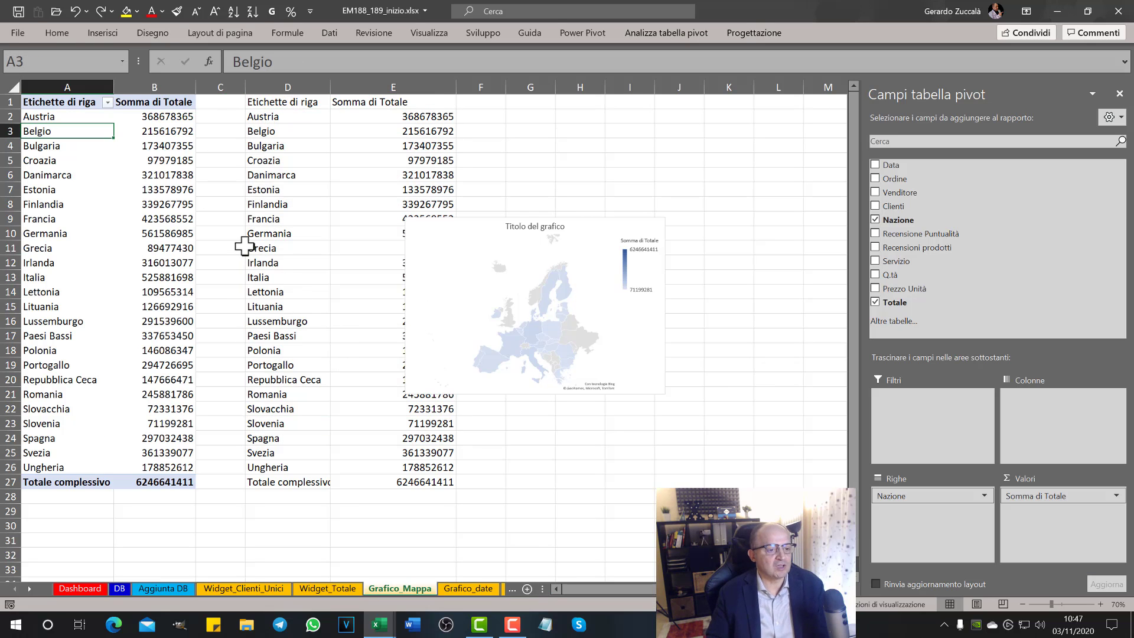
left_click(429, 232)
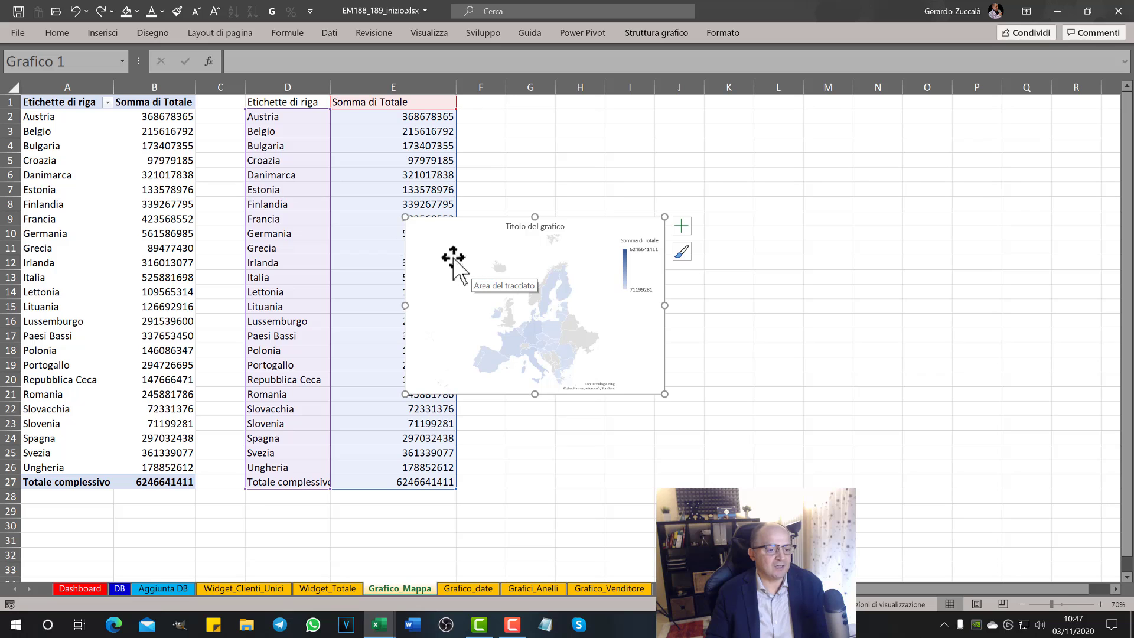
Change the map chart's data range from the D:E copy to =Grafico_Mappa!$A$1:$B$27
left_click(653, 35)
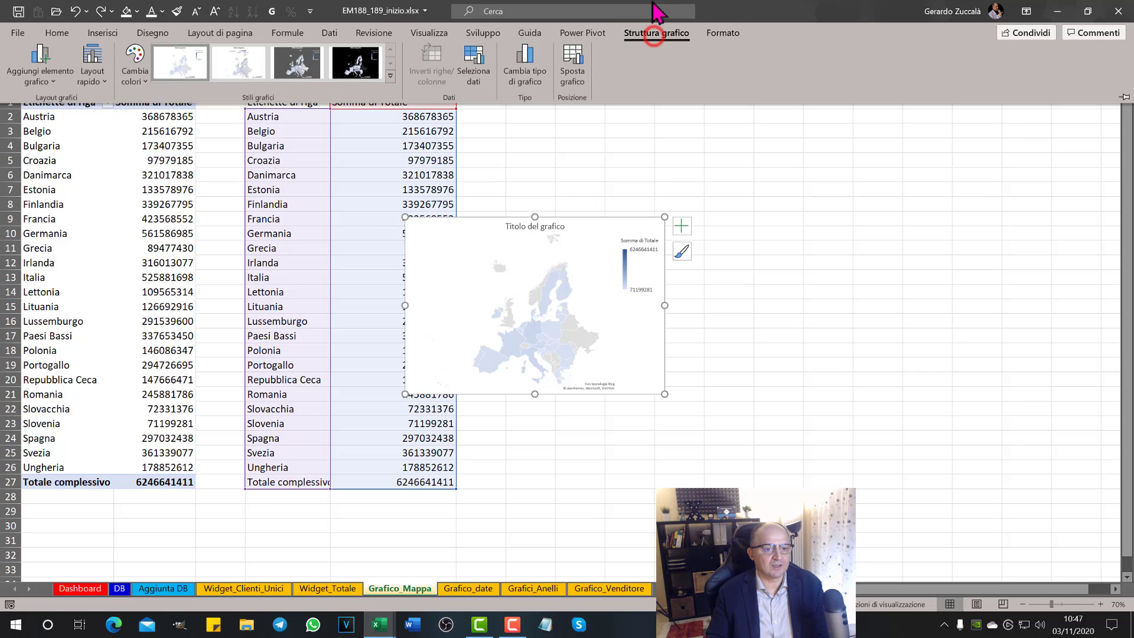
left_click(474, 59)
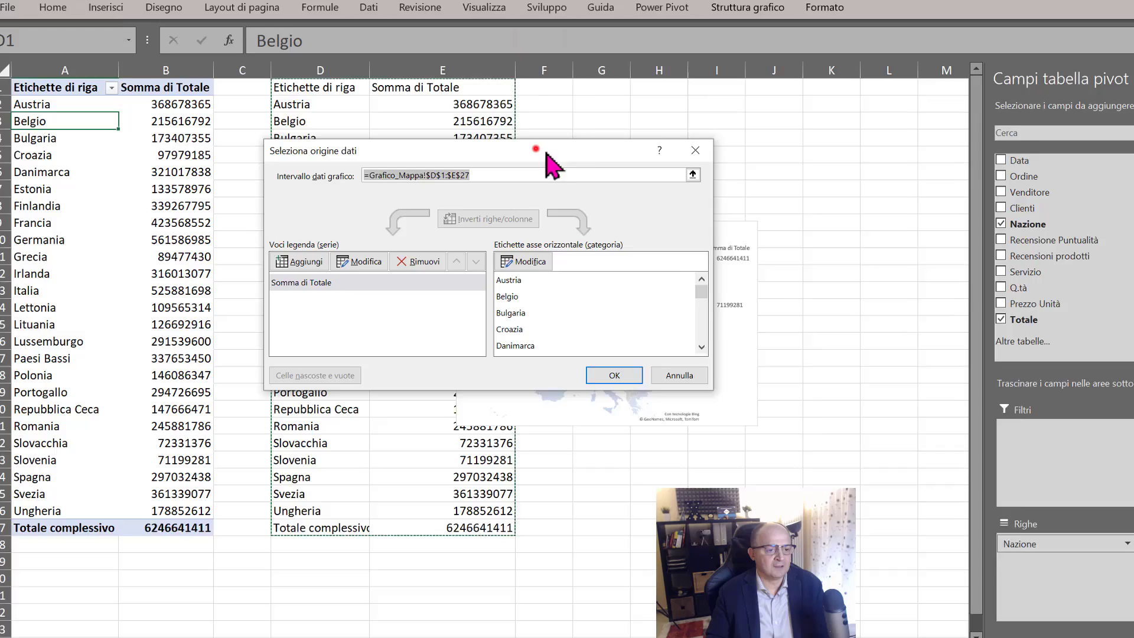
left_click_drag(479, 158, 587, 198)
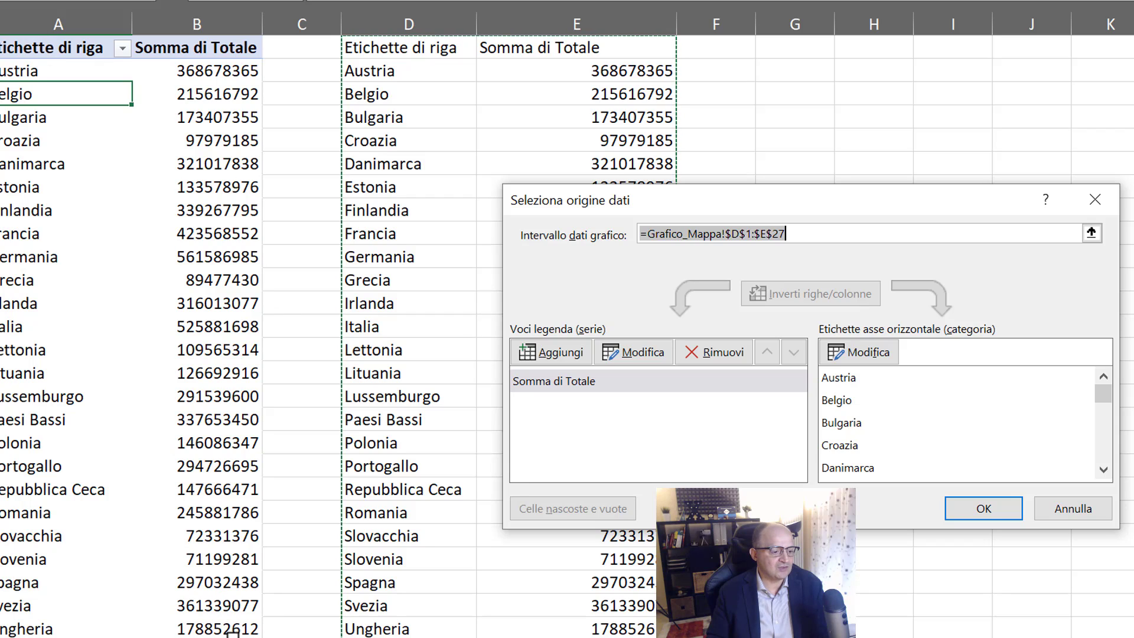
left_click(738, 233)
key("BackSpace")
type("A")
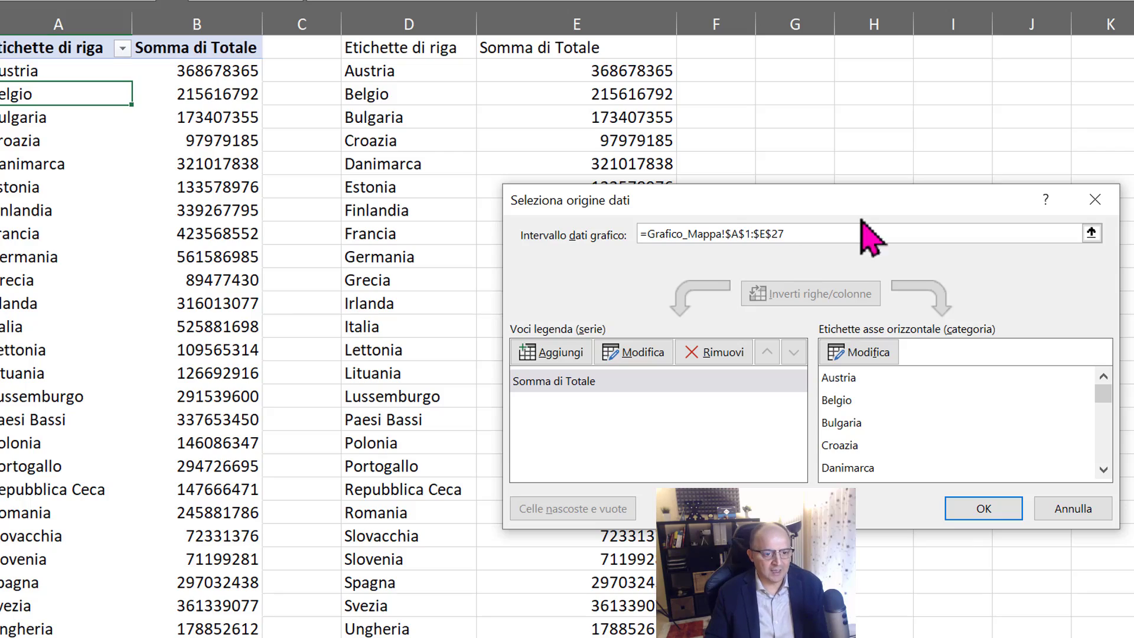
left_click(764, 233)
key("BackSpace")
type("b")
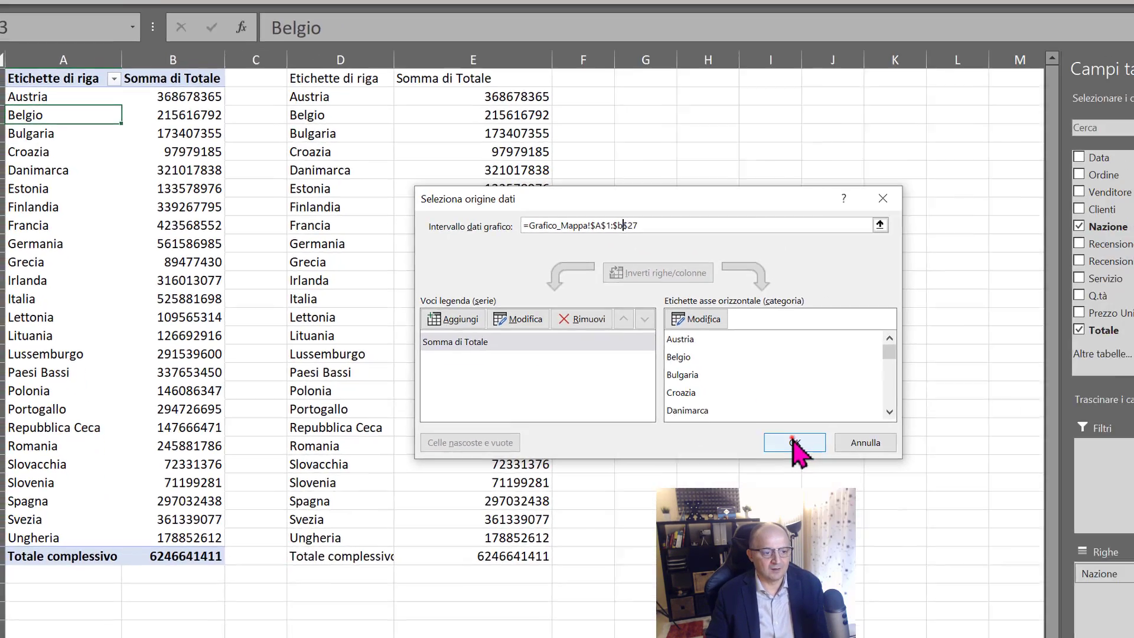
left_click(983, 508)
left_click(478, 239)
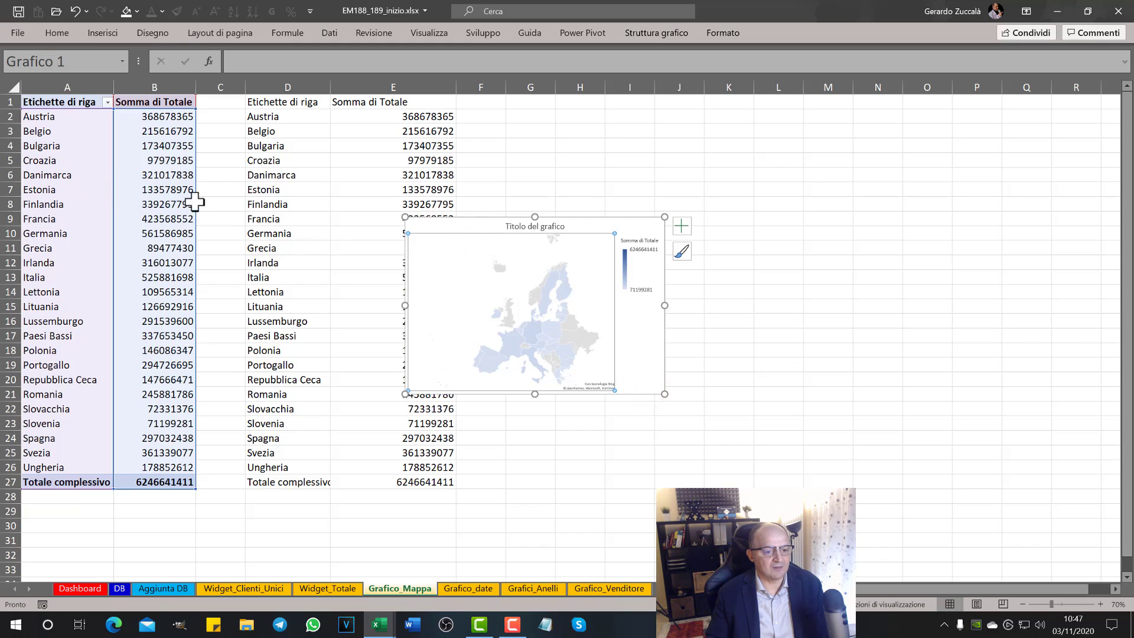
left_click(494, 188)
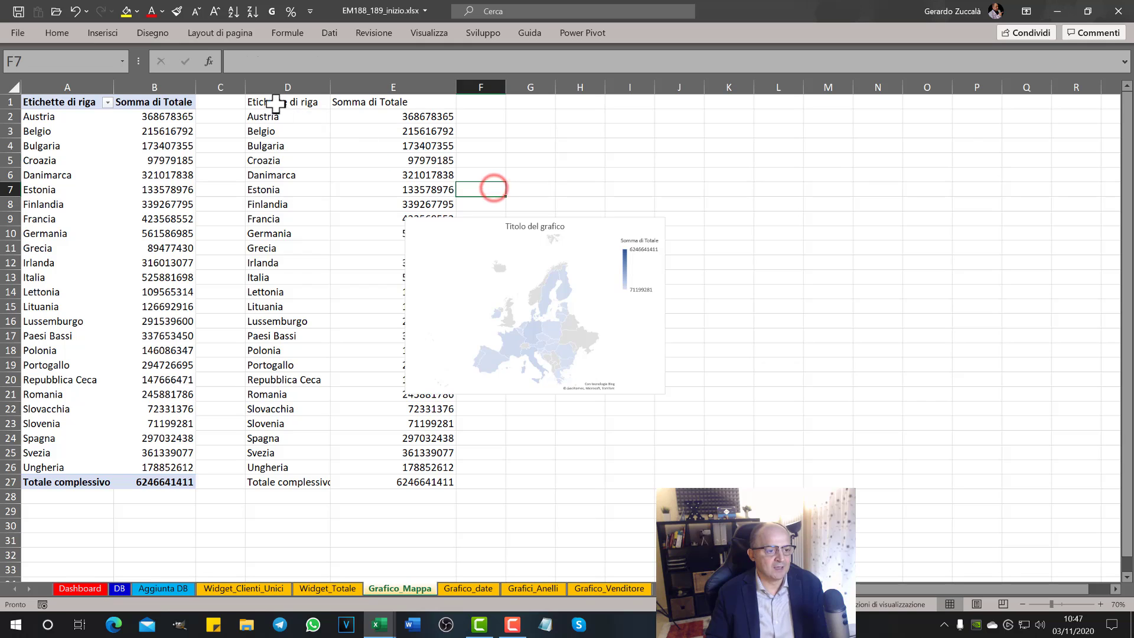
Delete the copied values in D1:E27 and shift the map chart up and left
left_click_drag(275, 104, 430, 485)
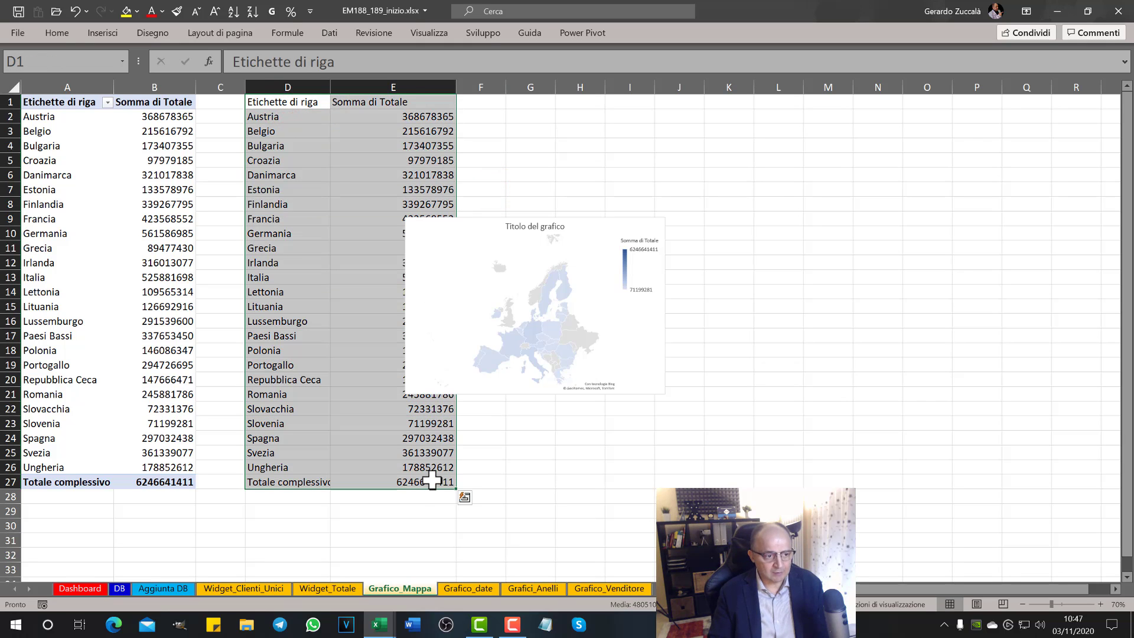
key("Delete")
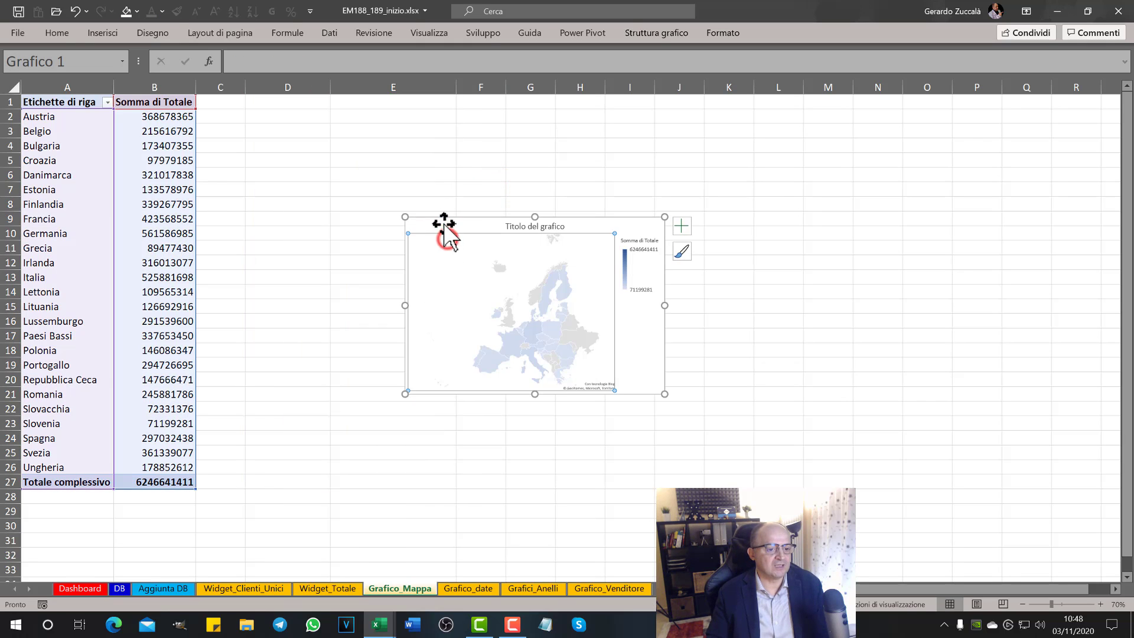
left_click_drag(448, 239, 418, 227)
Filter the pivot to Bulgaria, Finlandia and Grecia to check the map, then clear the filter
left_click(108, 102)
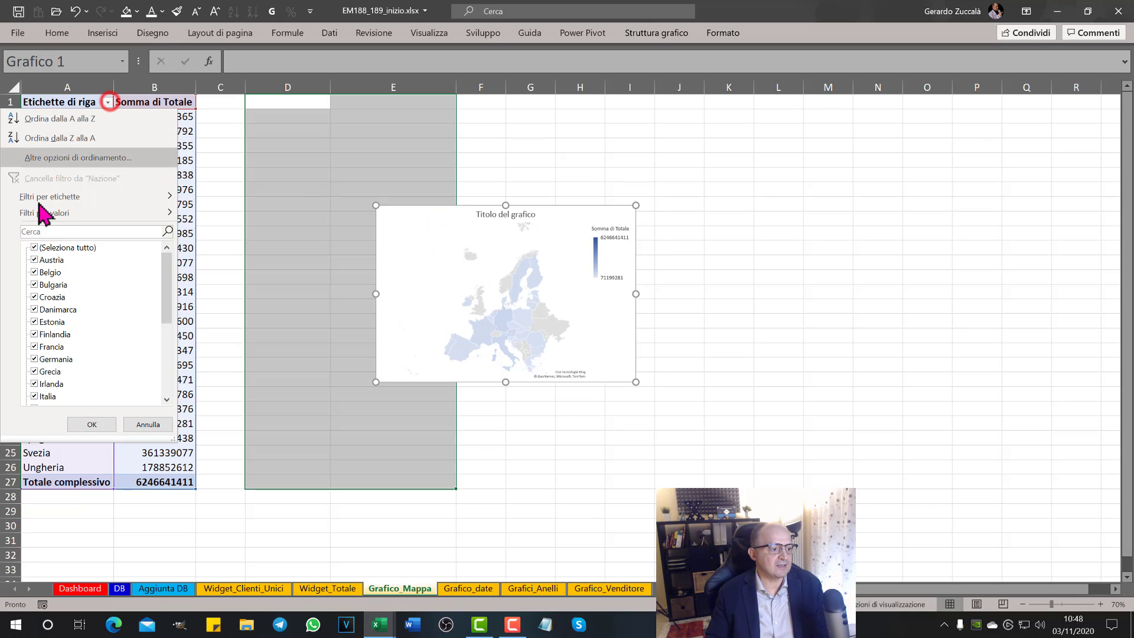
left_click(31, 247)
left_click(34, 282)
left_click(34, 334)
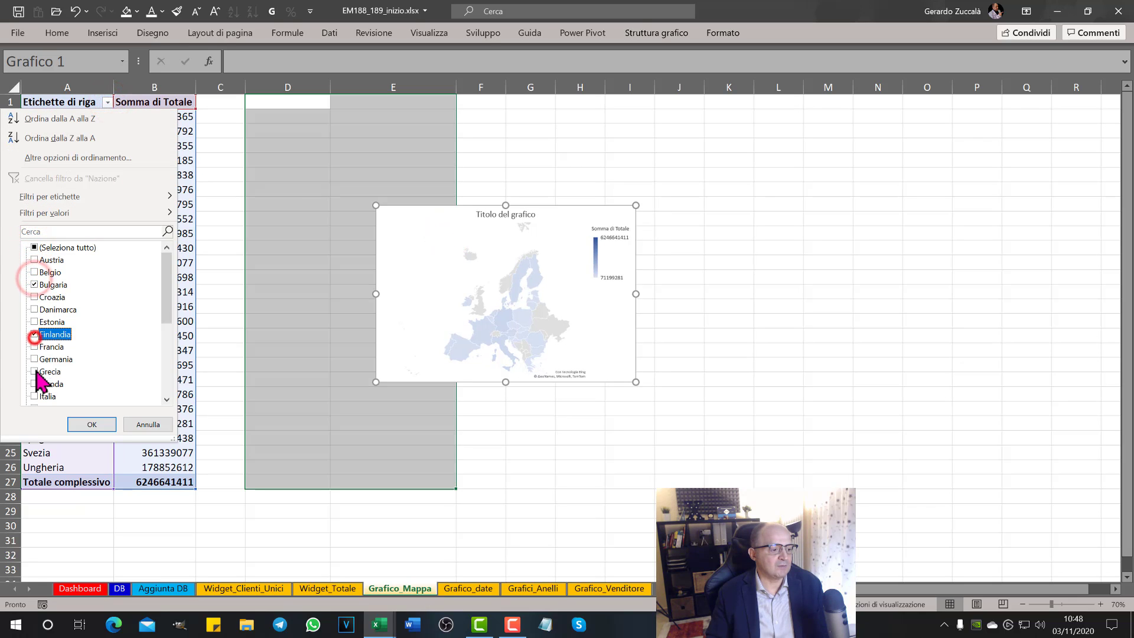
left_click(34, 371)
left_click(92, 424)
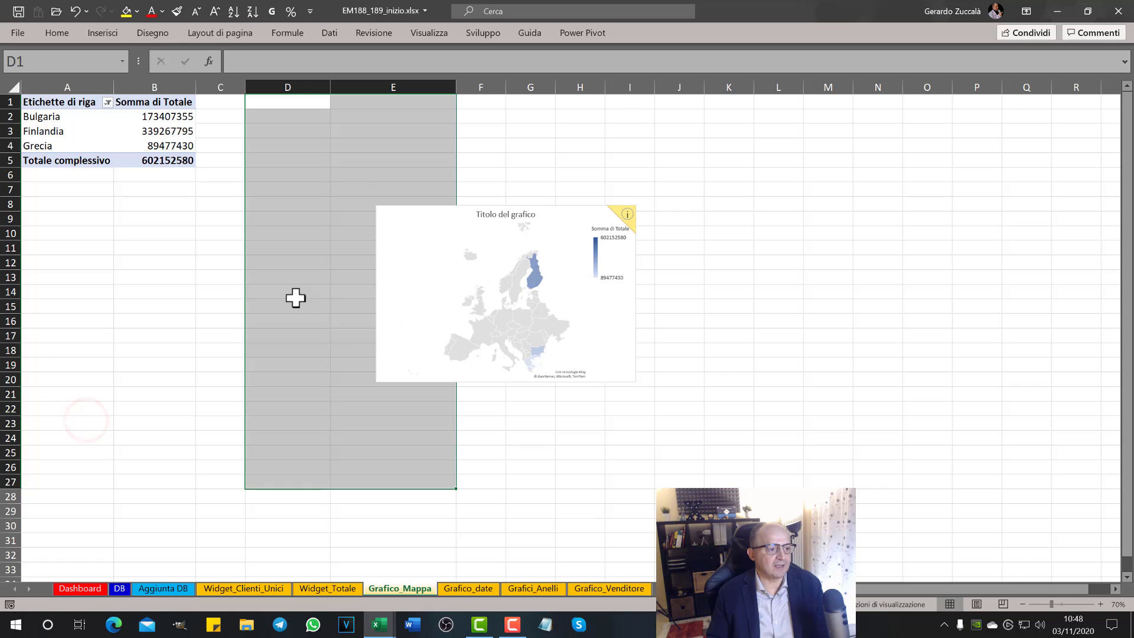
left_click(107, 103)
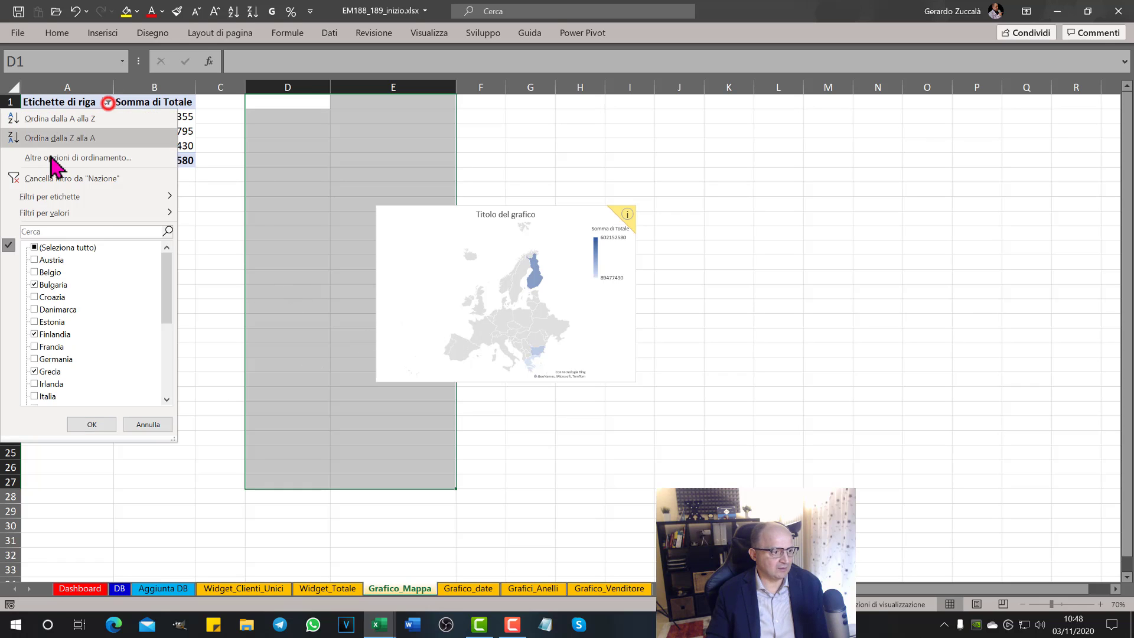
left_click(44, 172)
left_click(424, 217)
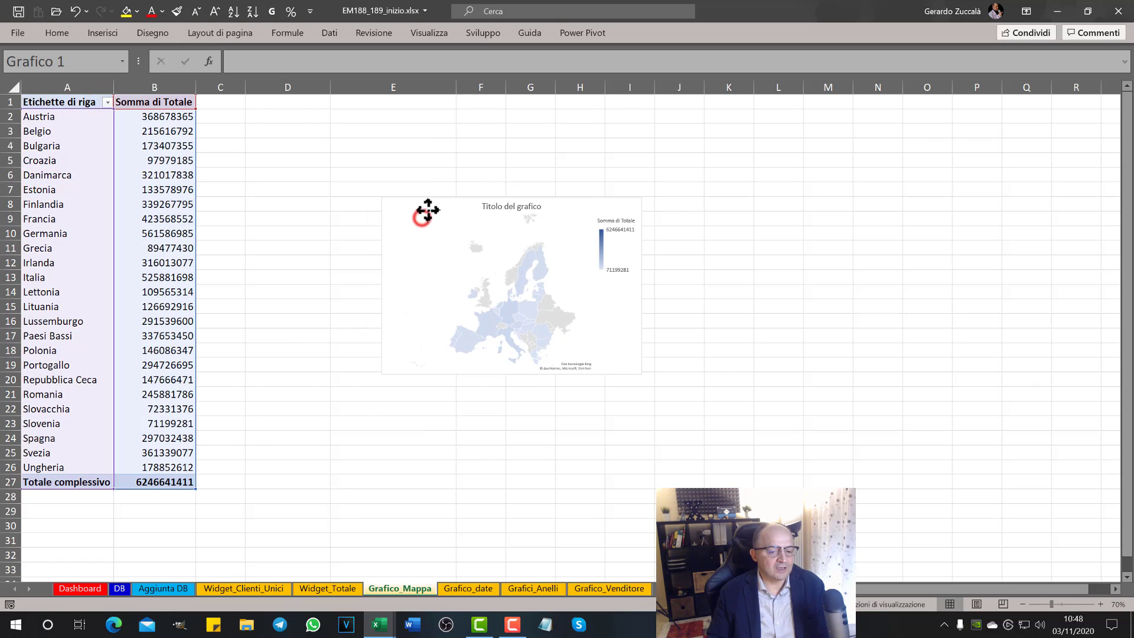
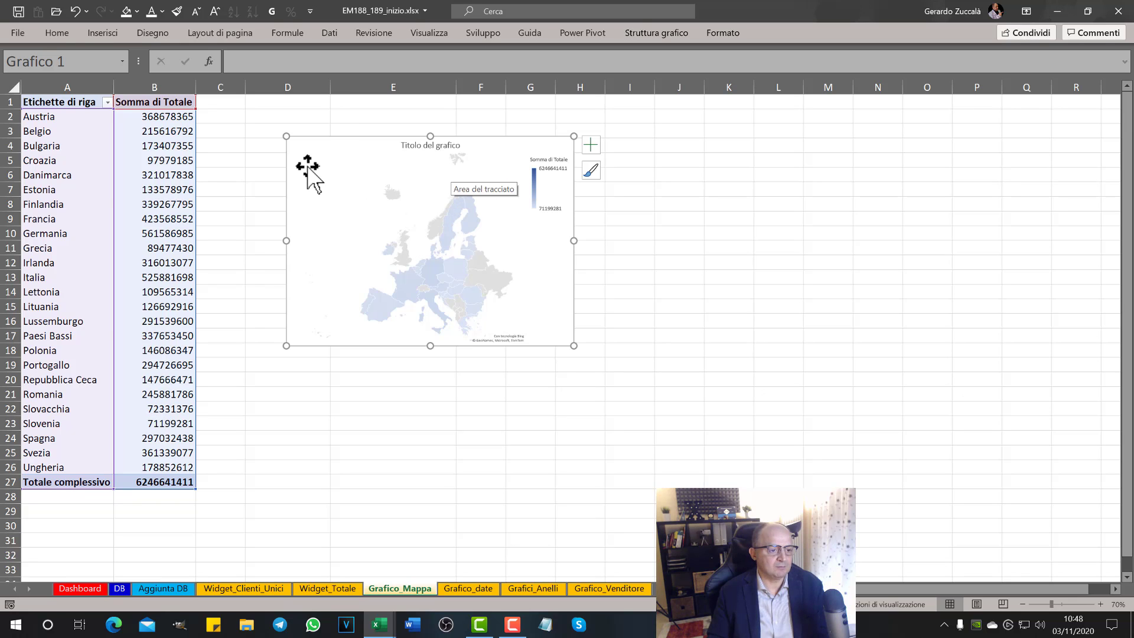
Turn off grand totals for rows and columns in the country pivot
left_click(161, 482)
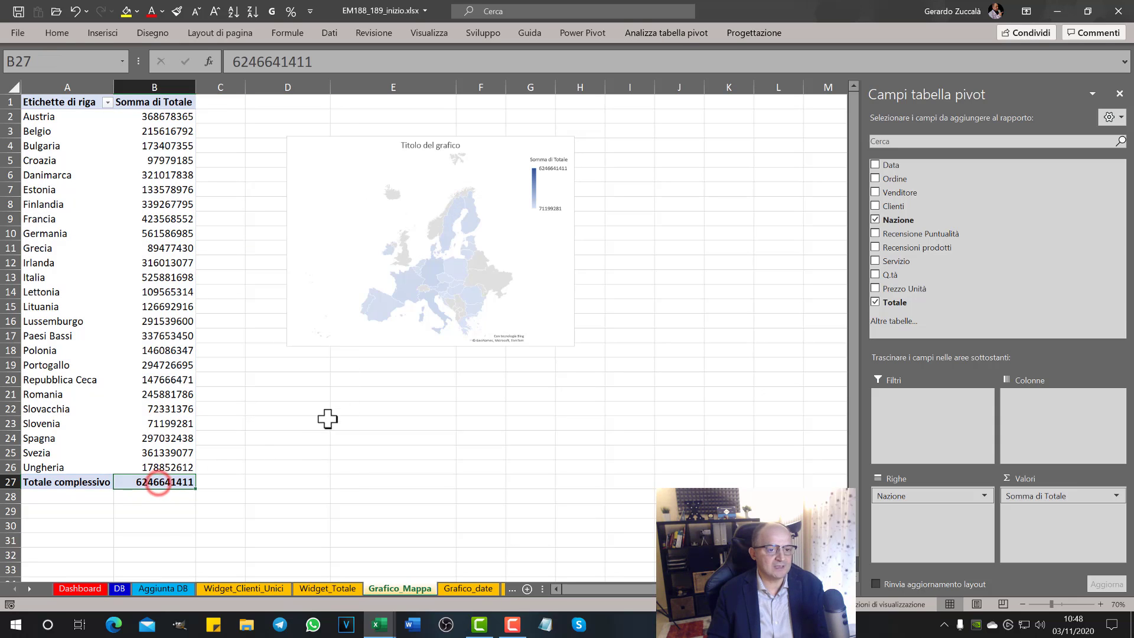
left_click(136, 173)
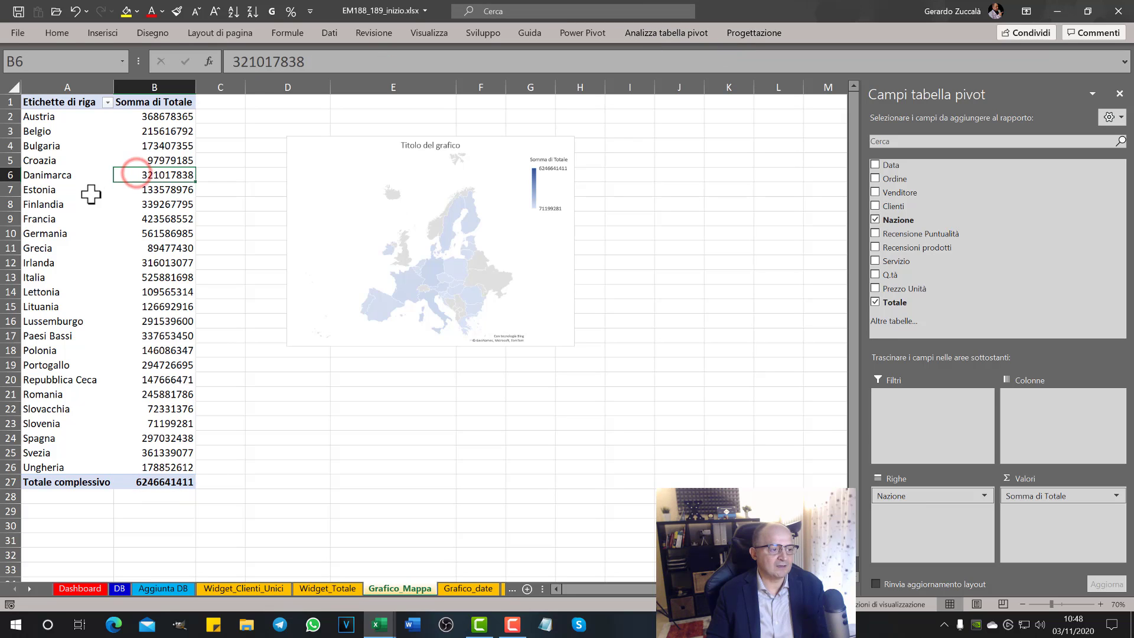
left_click(745, 33)
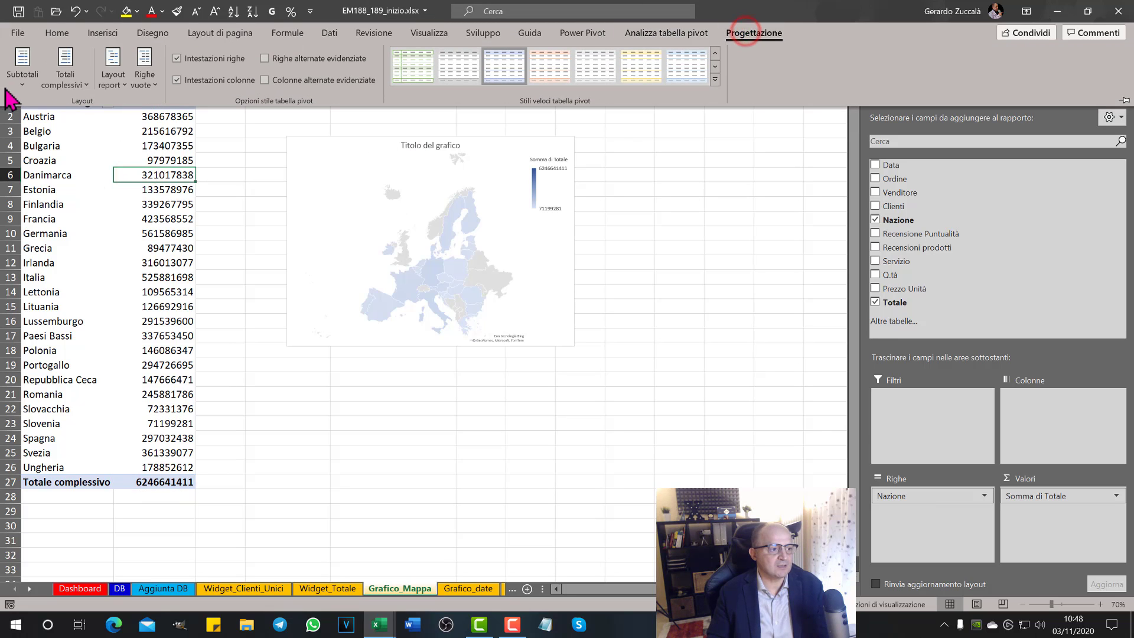
left_click(65, 77)
left_click(114, 111)
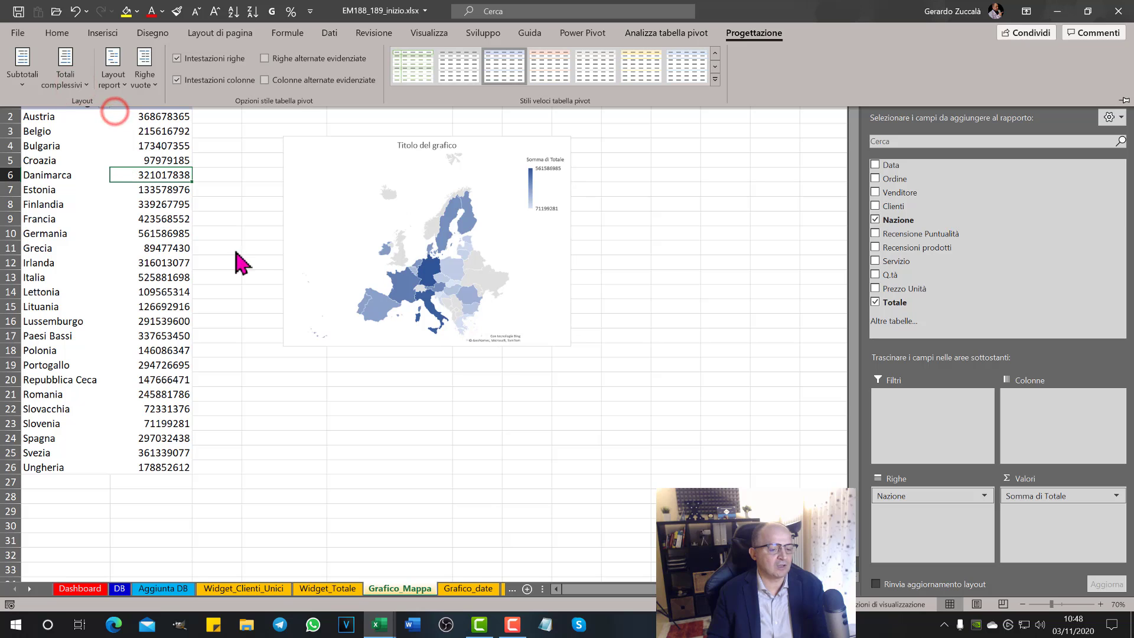
Shift and enlarge the Europe map, delete its legend and title, then go to Dashboard
left_click(301, 144)
left_click_drag(296, 148, 267, 150)
left_click_drag(540, 349, 571, 383)
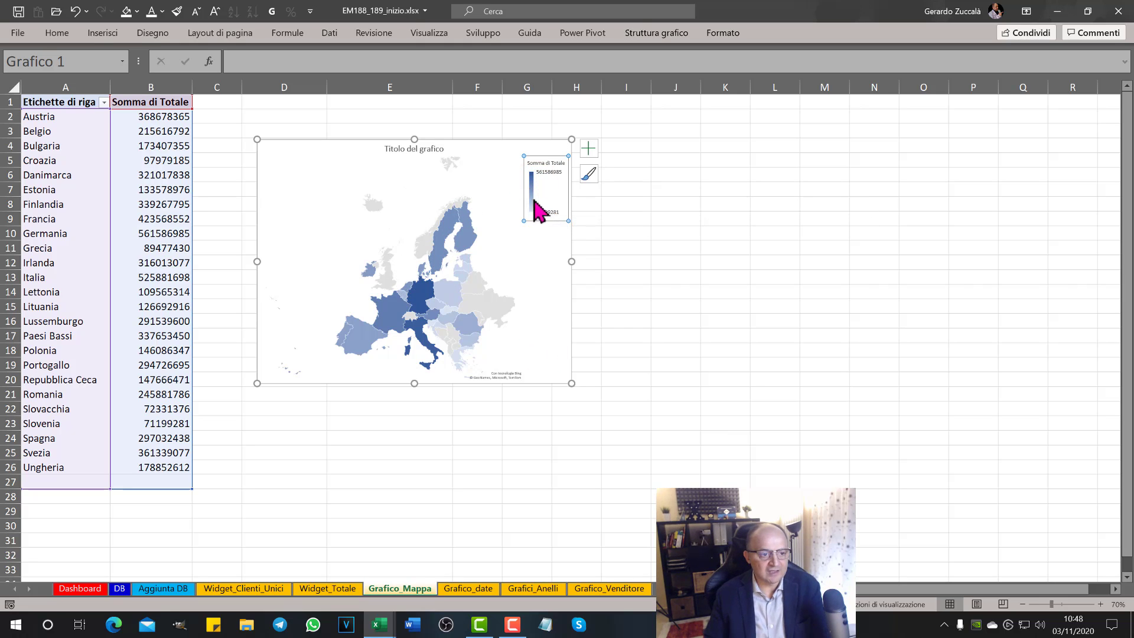
key("Delete")
left_click(424, 149)
key("Delete")
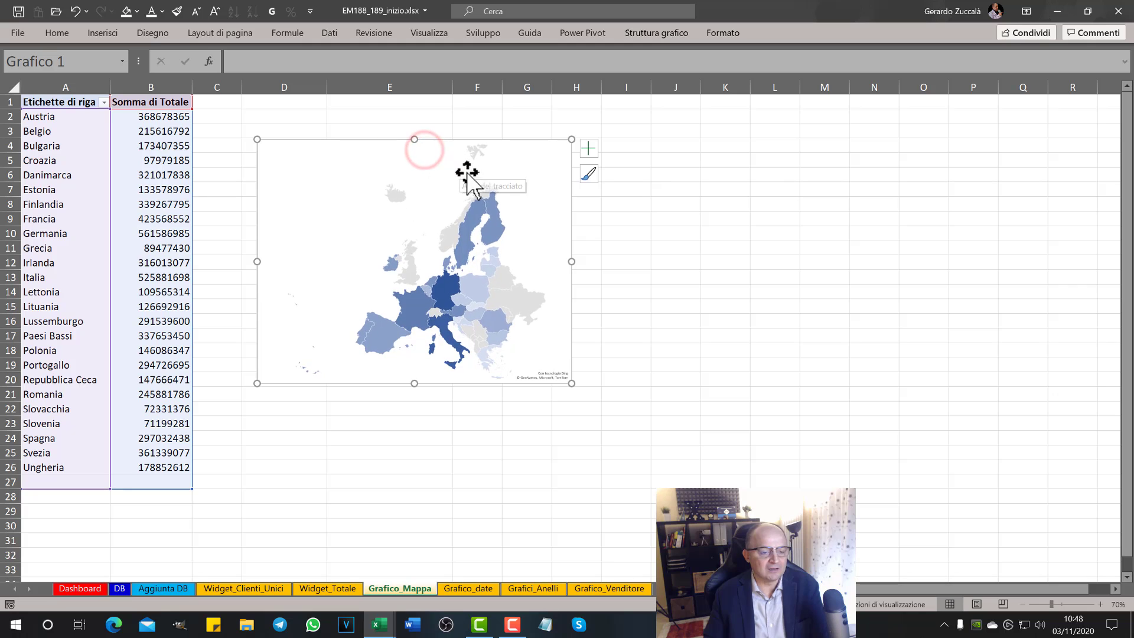
left_click(92, 591)
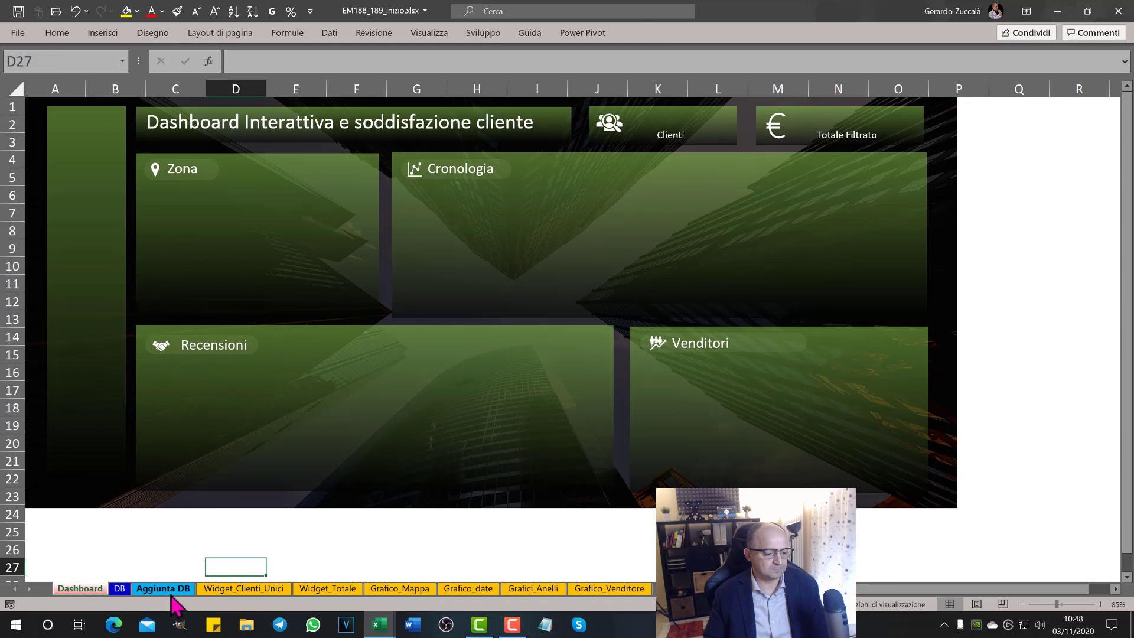
Preview the finished workbook's dashboard, then come back to the empty Grafico_date sheet
left_click(466, 589)
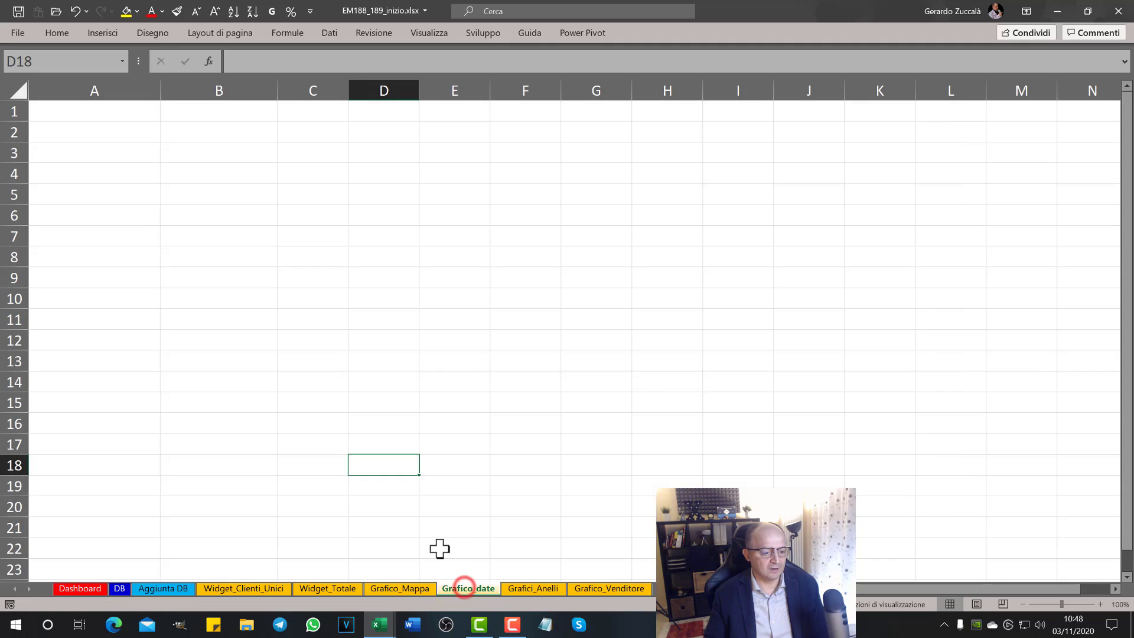
left_click(396, 589)
left_click(259, 479)
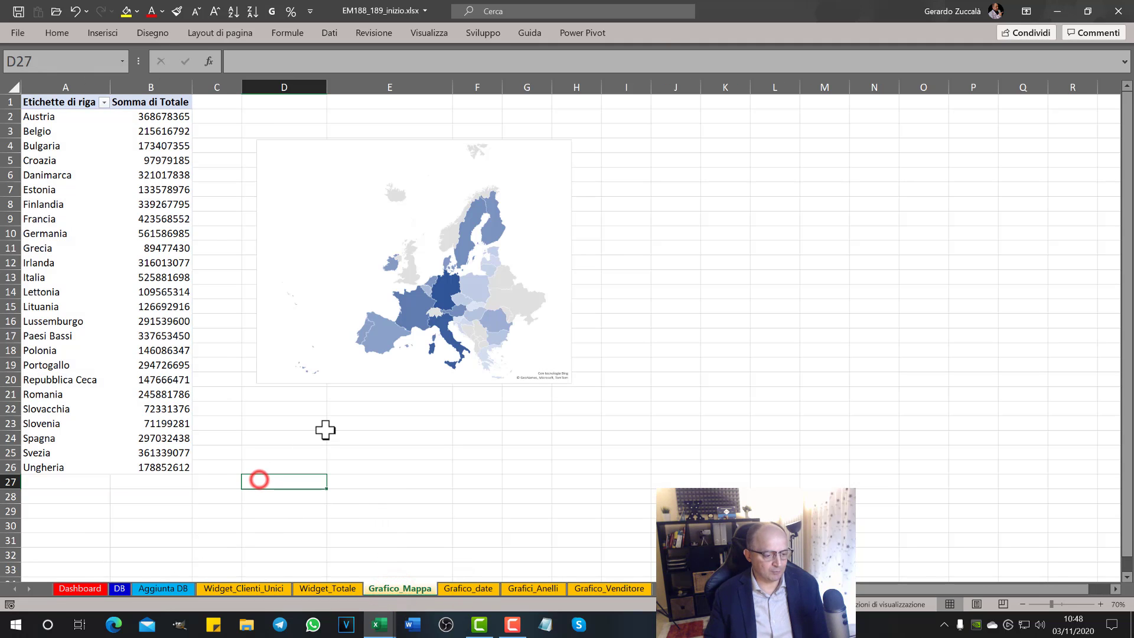
key("alt+Tab")
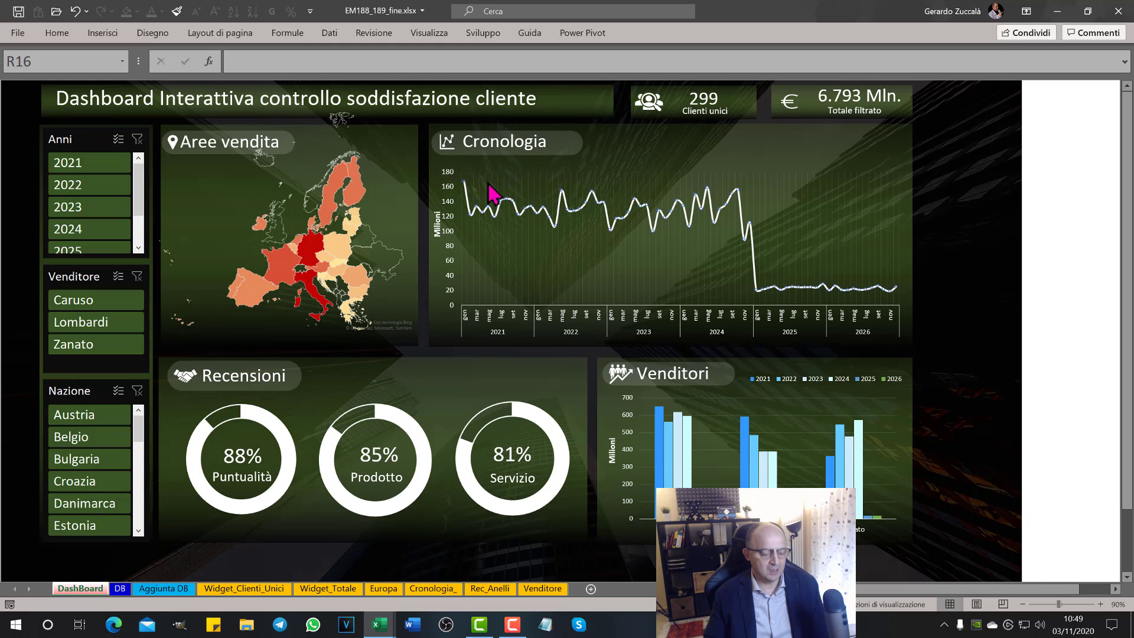
key("alt+Tab")
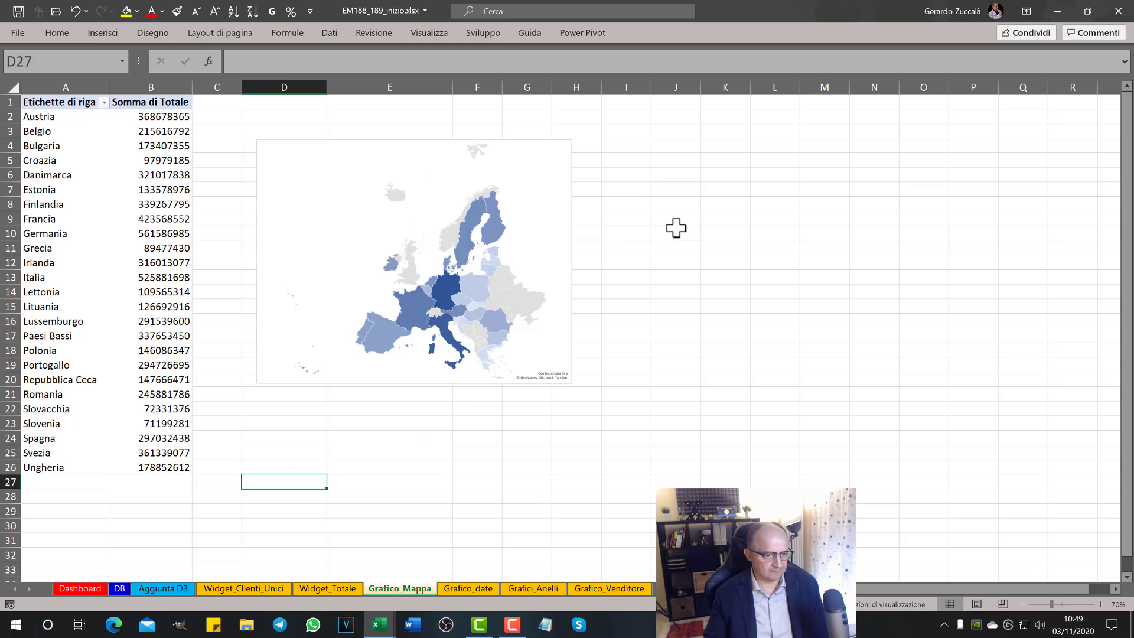
left_click(469, 589)
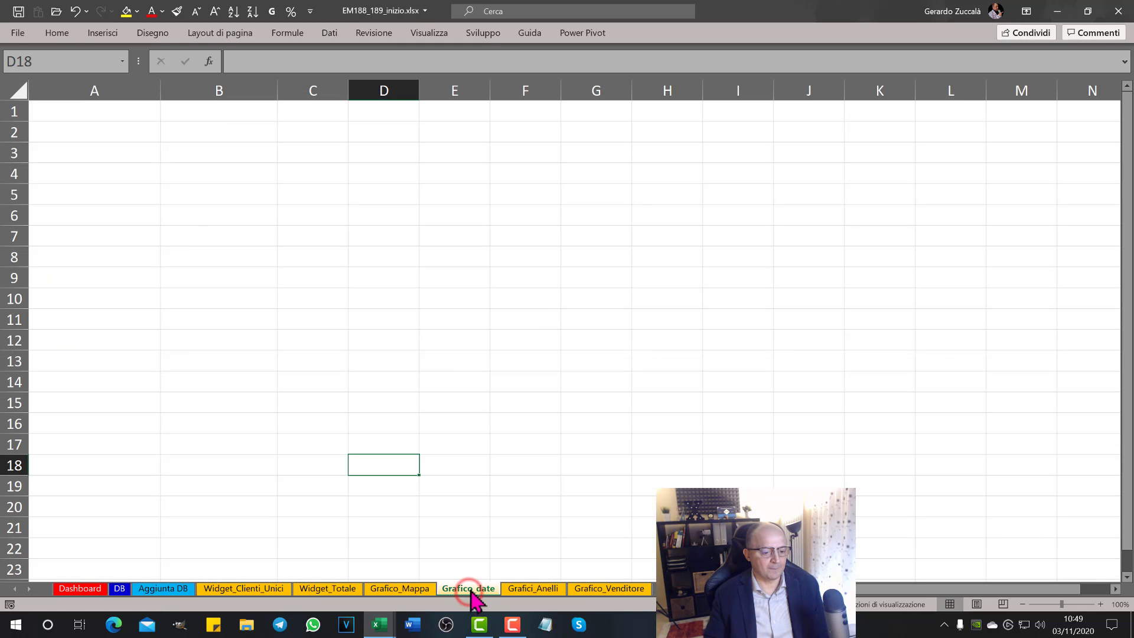
Insert a pivot table at A1 using the db range as its source
left_click(111, 111)
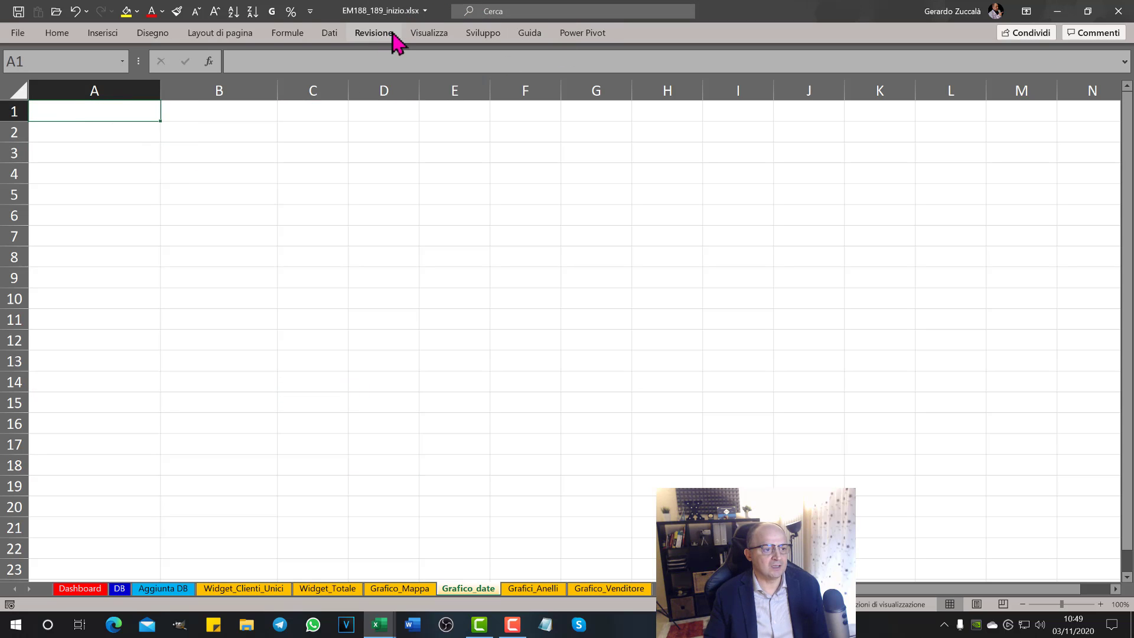
left_click(107, 35)
left_click(18, 65)
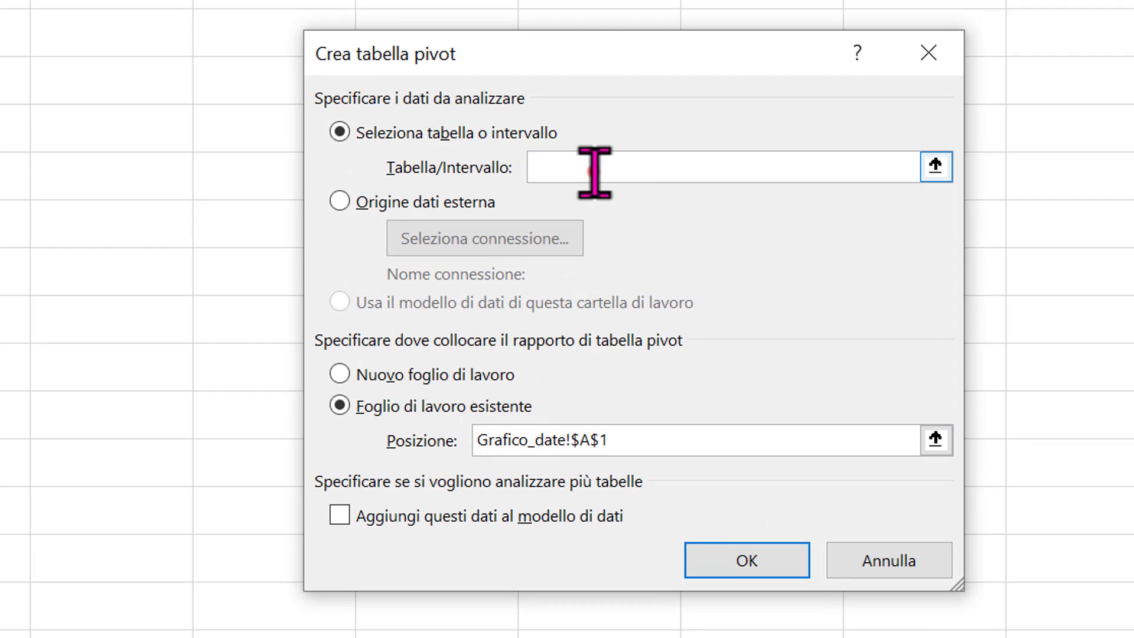
left_click(605, 169)
type("d")
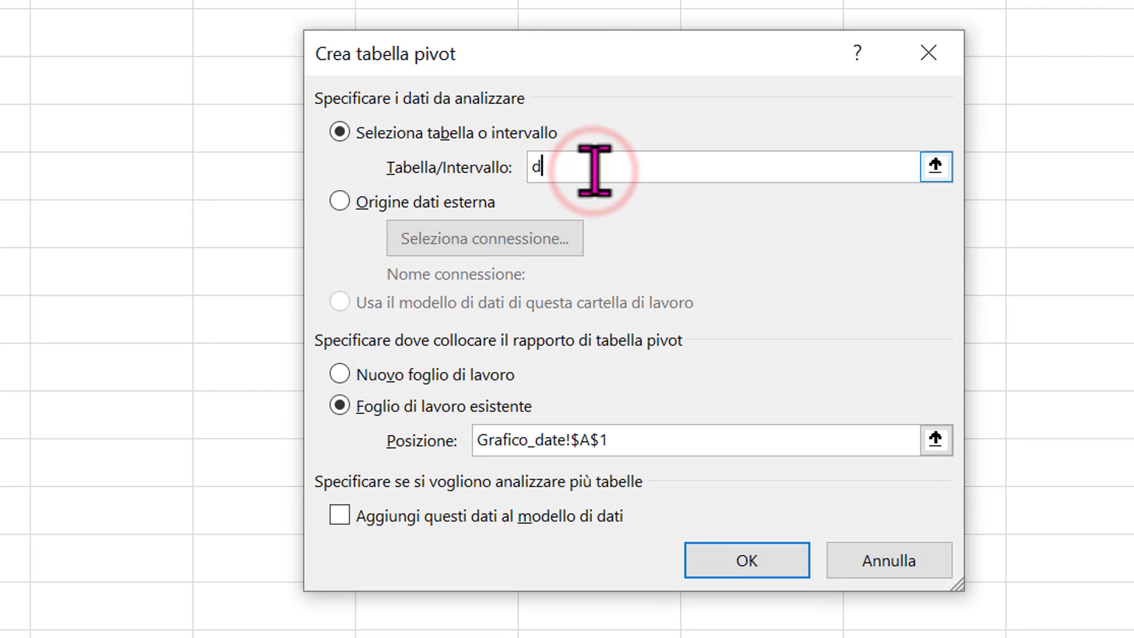
type("b")
left_click(746, 560)
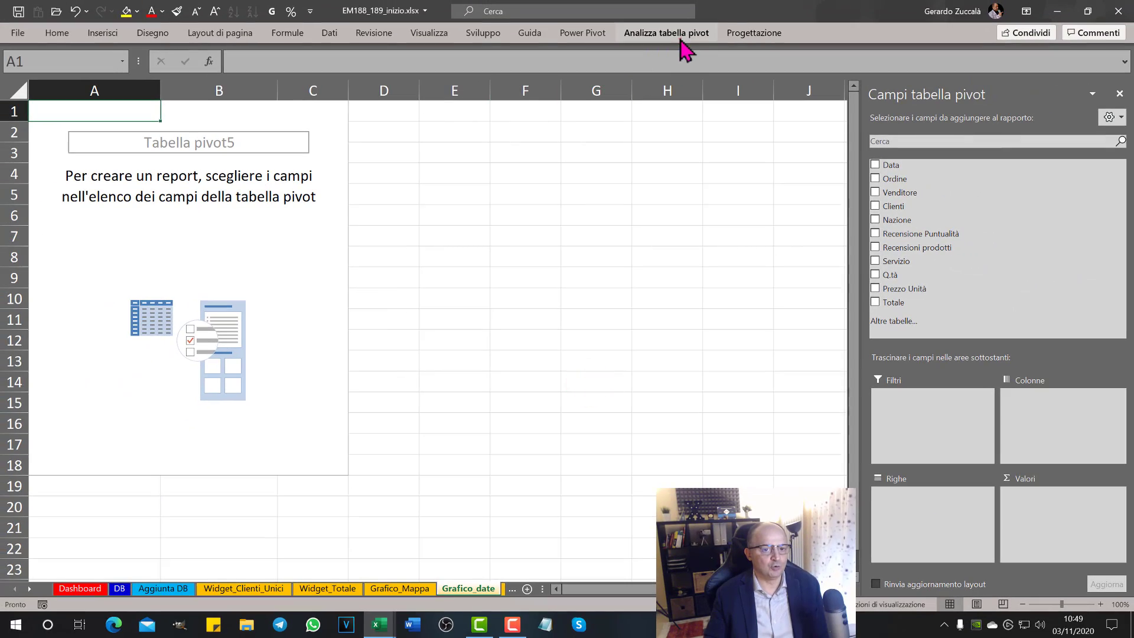
Rename the pivot table to Cronologia
left_click(682, 34)
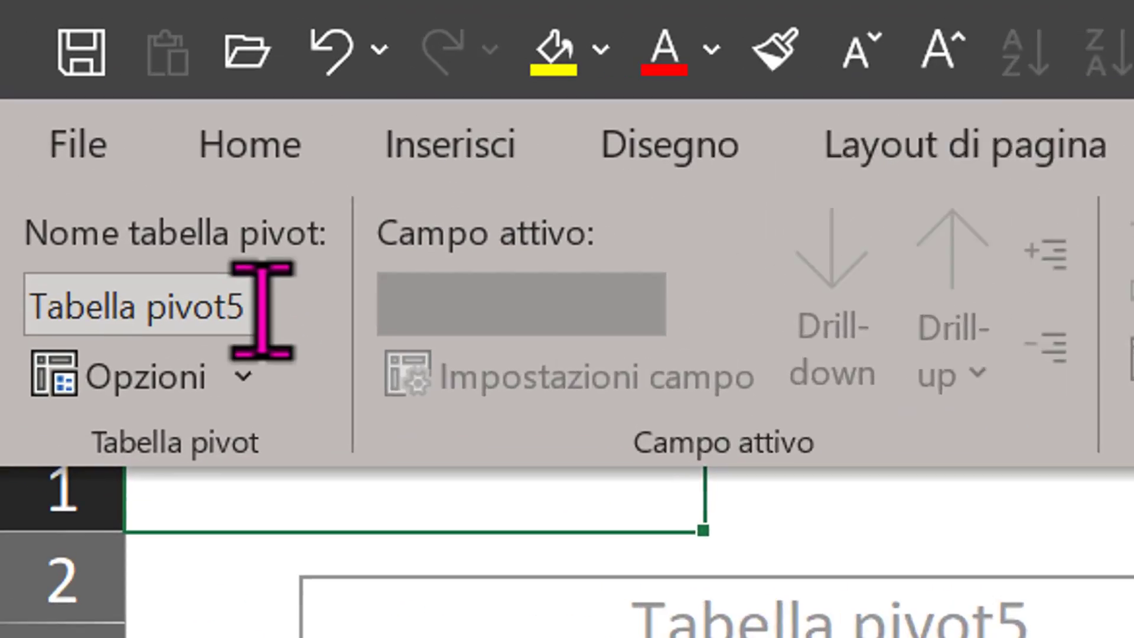
left_click(261, 310)
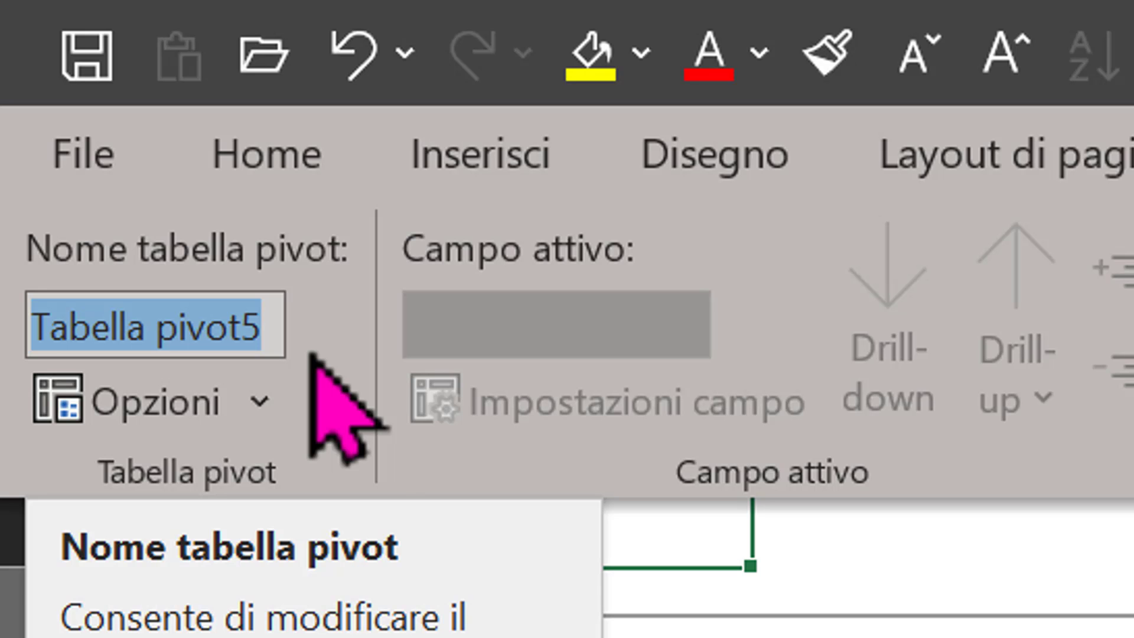
type("Cronologia")
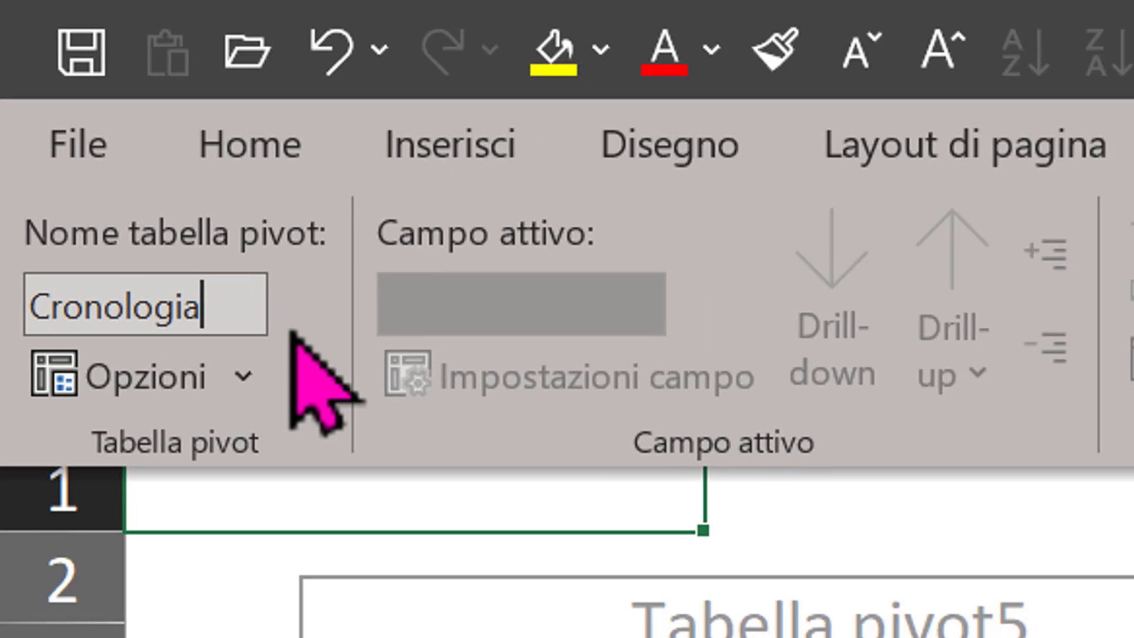
key("Return")
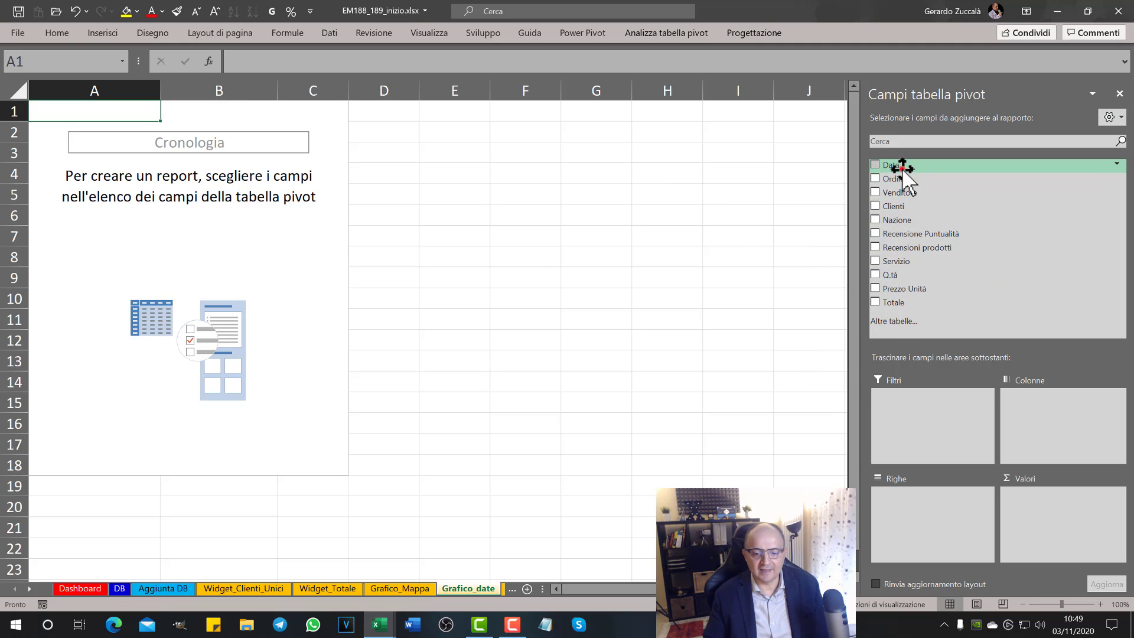
Put Data in the pivot rows and summed Totale in values, then remove Trimestri
left_click_drag(902, 168, 931, 531)
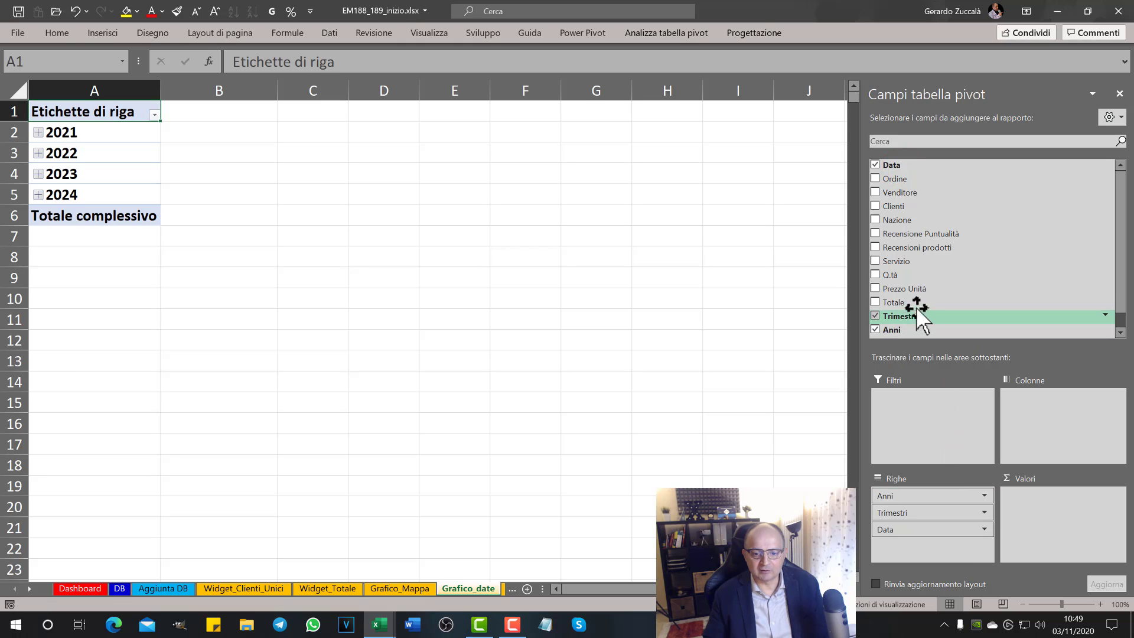
left_click_drag(904, 295, 1040, 499)
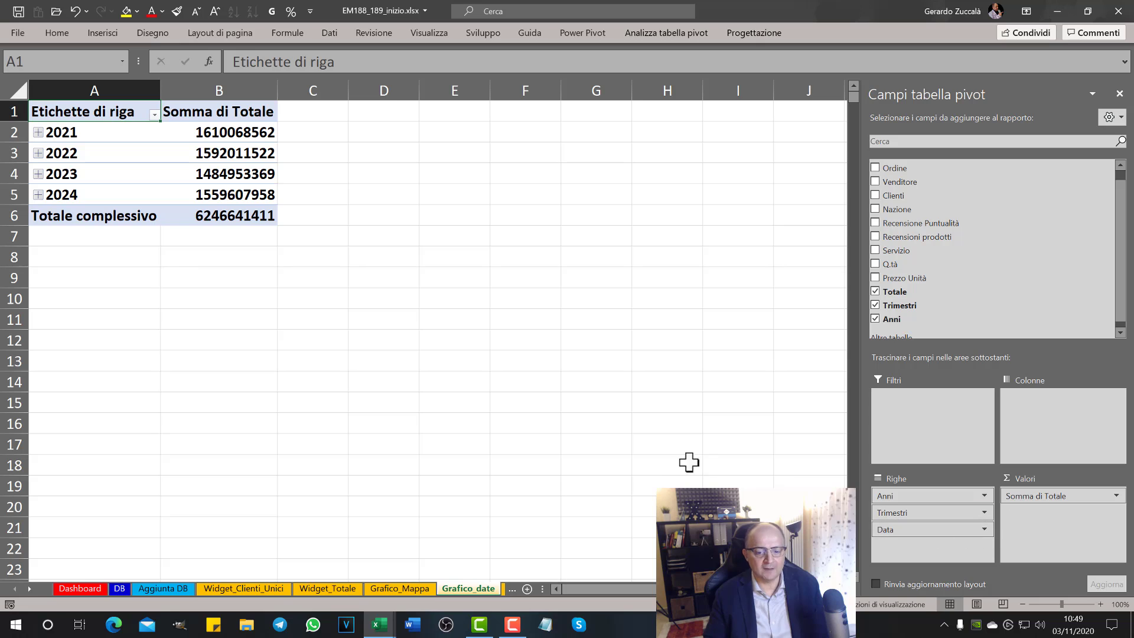
left_click(38, 132)
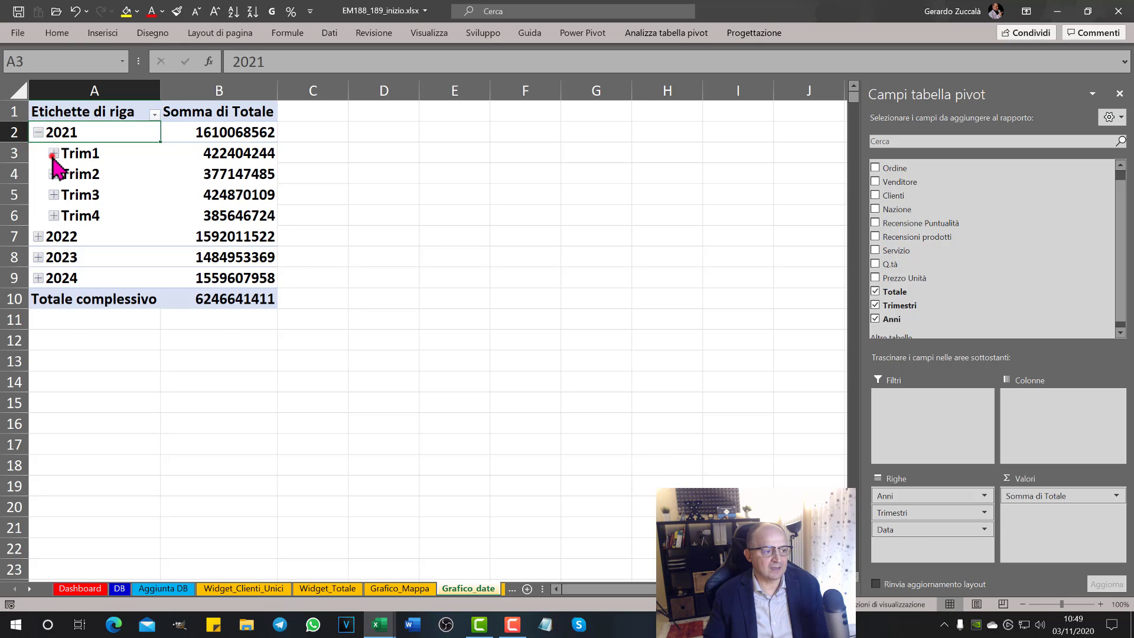
left_click(53, 154)
left_click(53, 153)
left_click(38, 132)
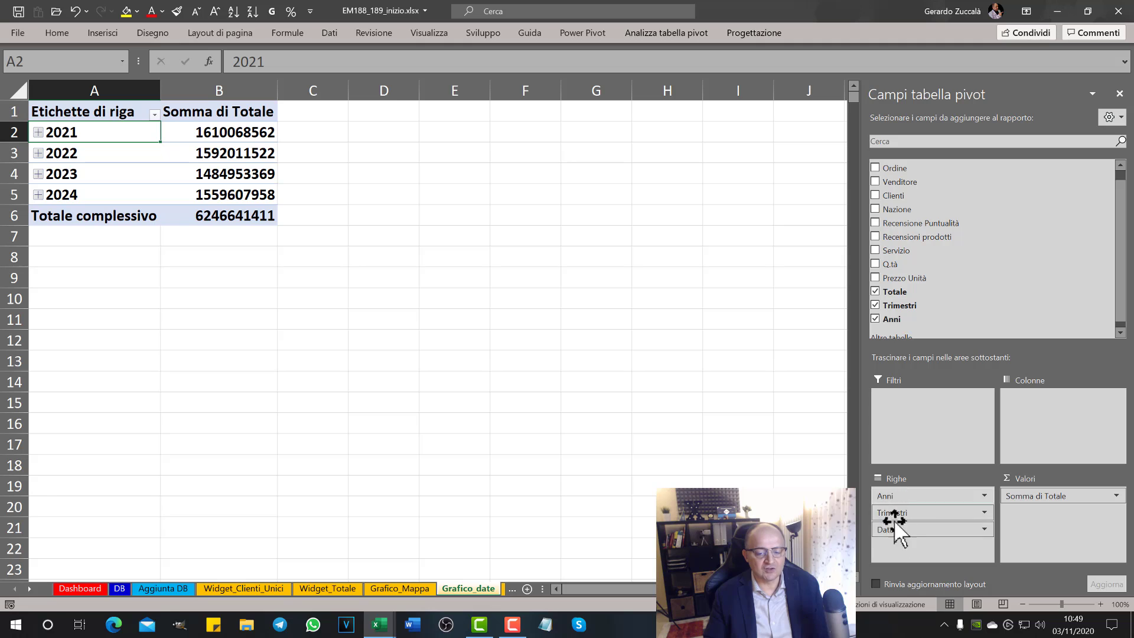
left_click_drag(909, 513, 931, 514)
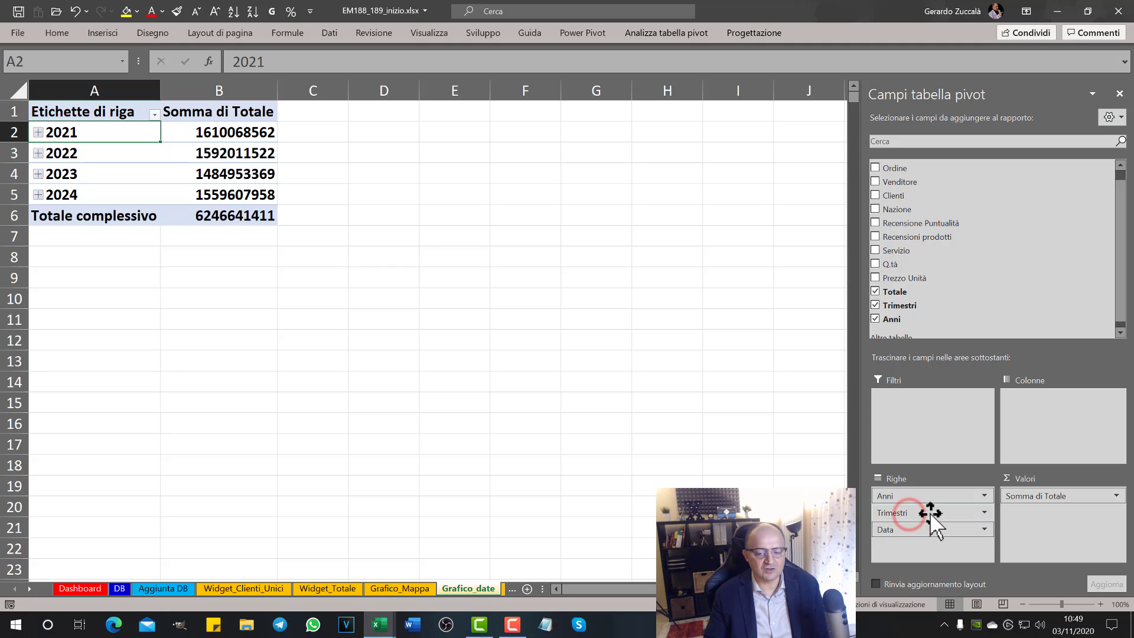
left_click(985, 514)
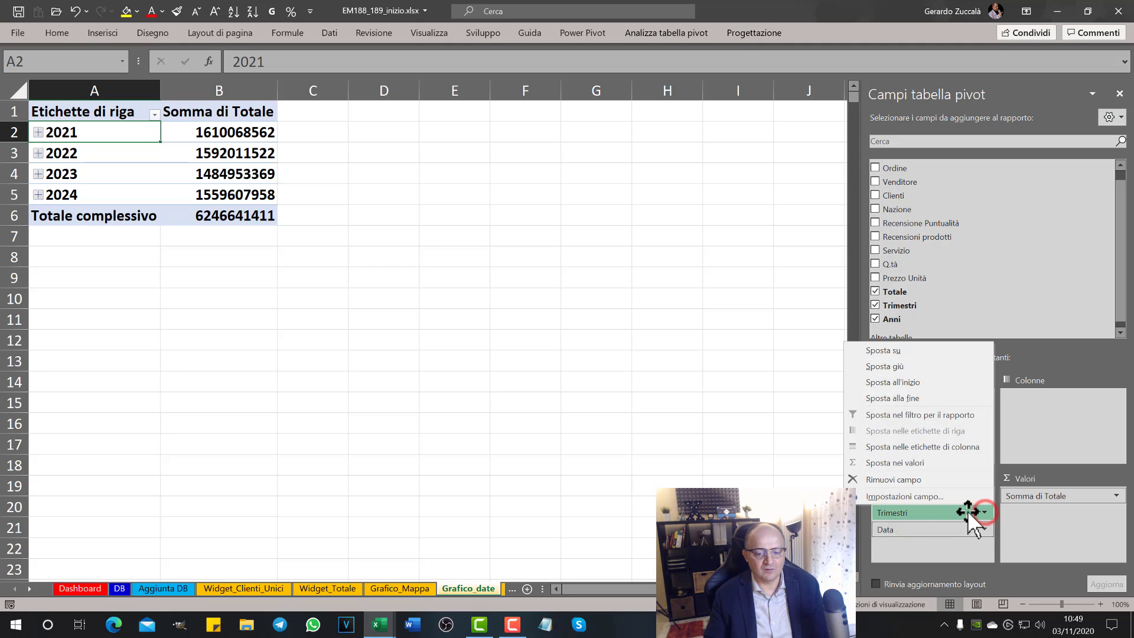
left_click_drag(918, 514, 522, 471)
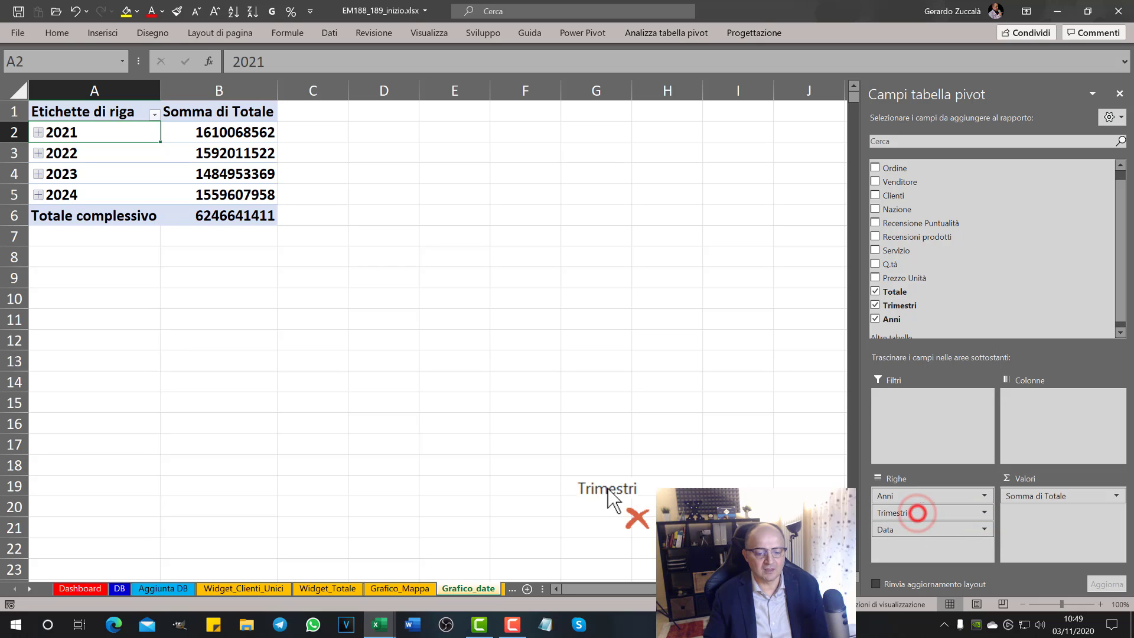
Expand all years 2021–2024 so each lists its months gen to dic
left_click(36, 132)
left_click(36, 133)
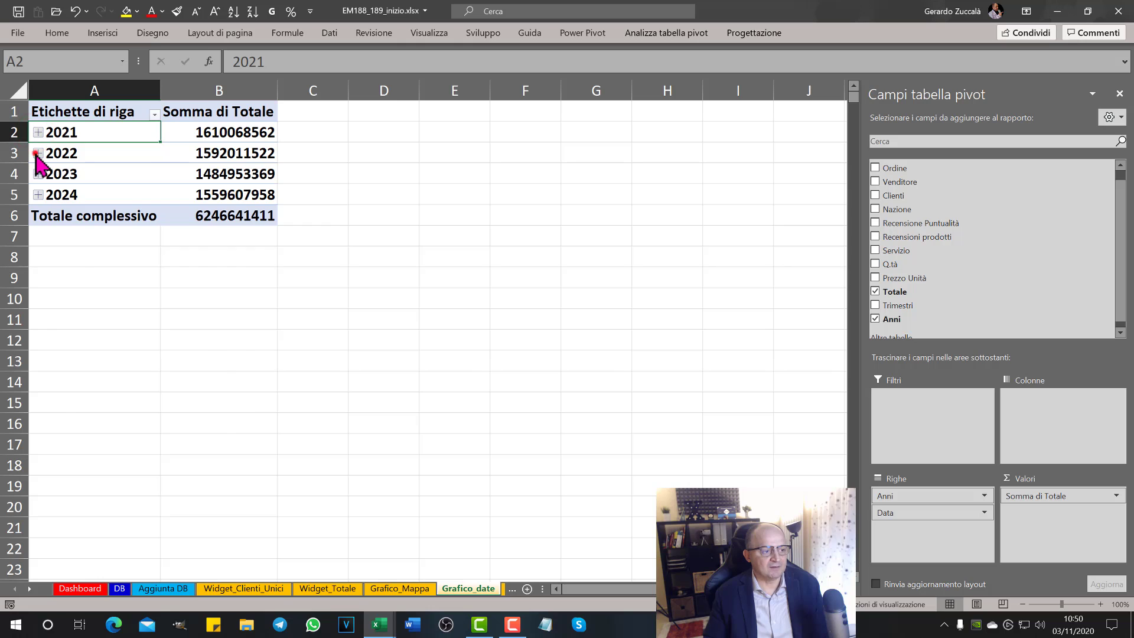
left_click(36, 154)
left_click(38, 153)
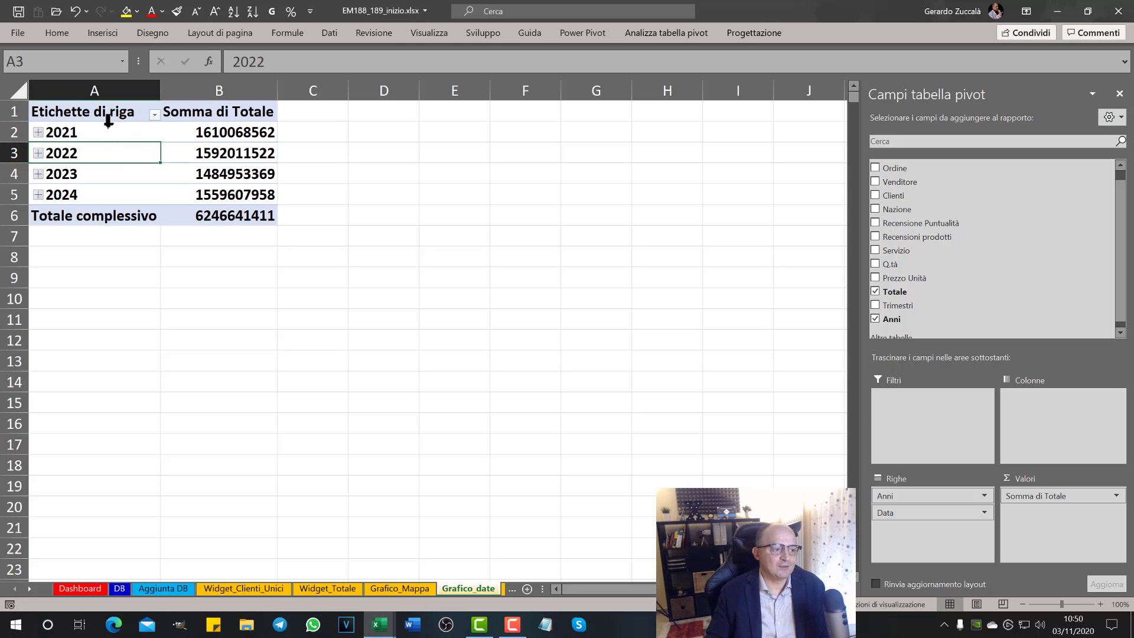
left_click_drag(54, 130, 65, 192)
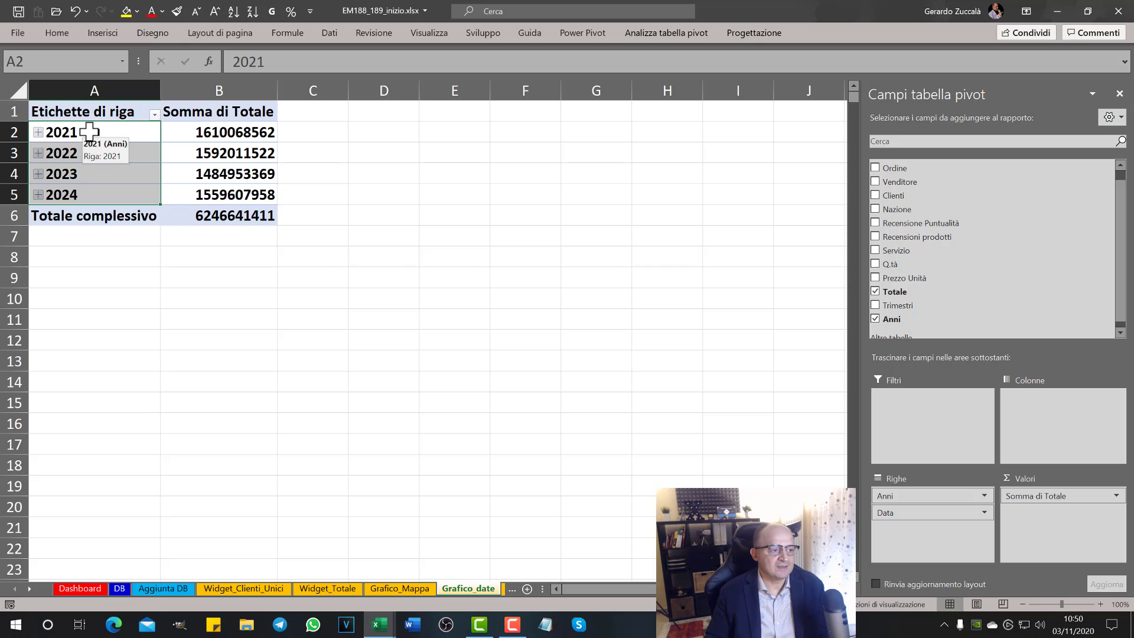
left_click_drag(89, 133, 86, 192)
right_click(99, 172)
mouse_move(157, 303)
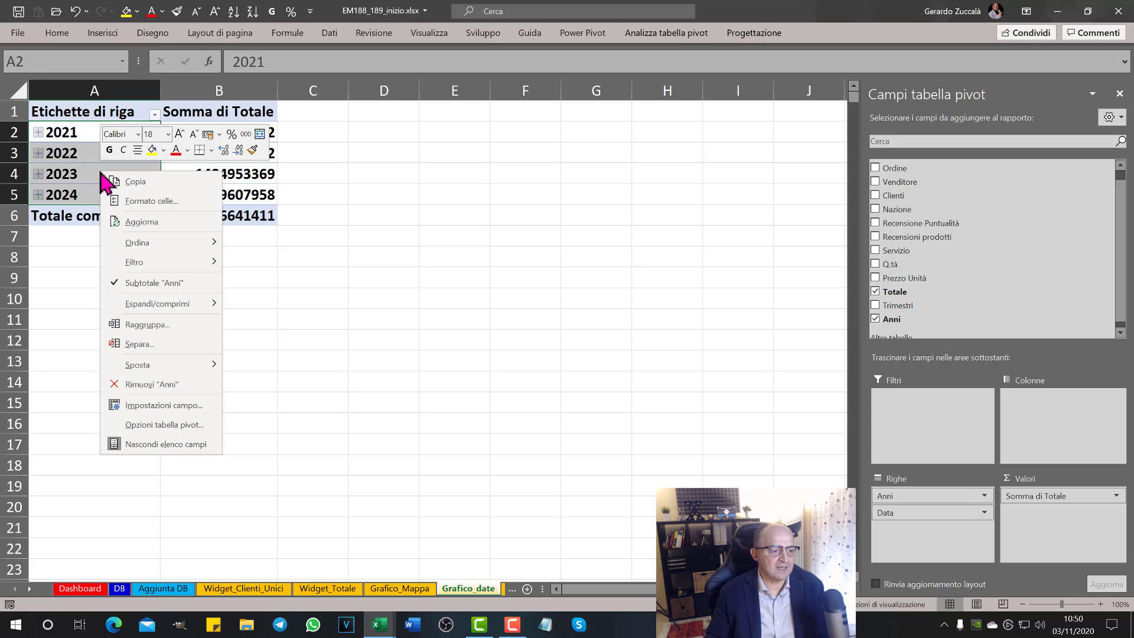
left_click(149, 305)
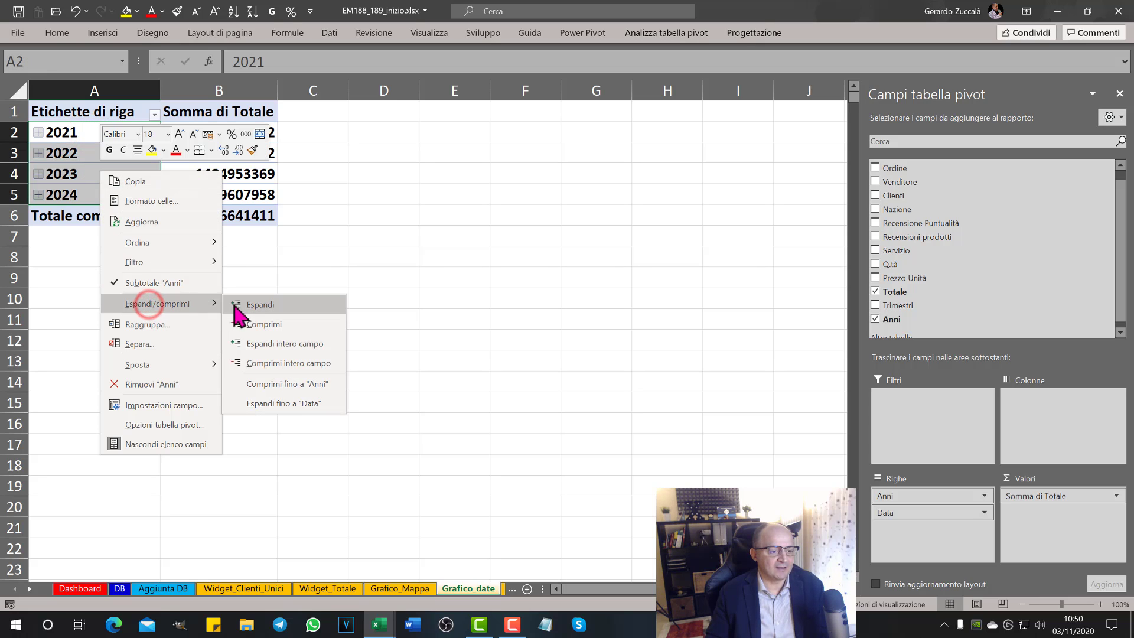
left_click(254, 305)
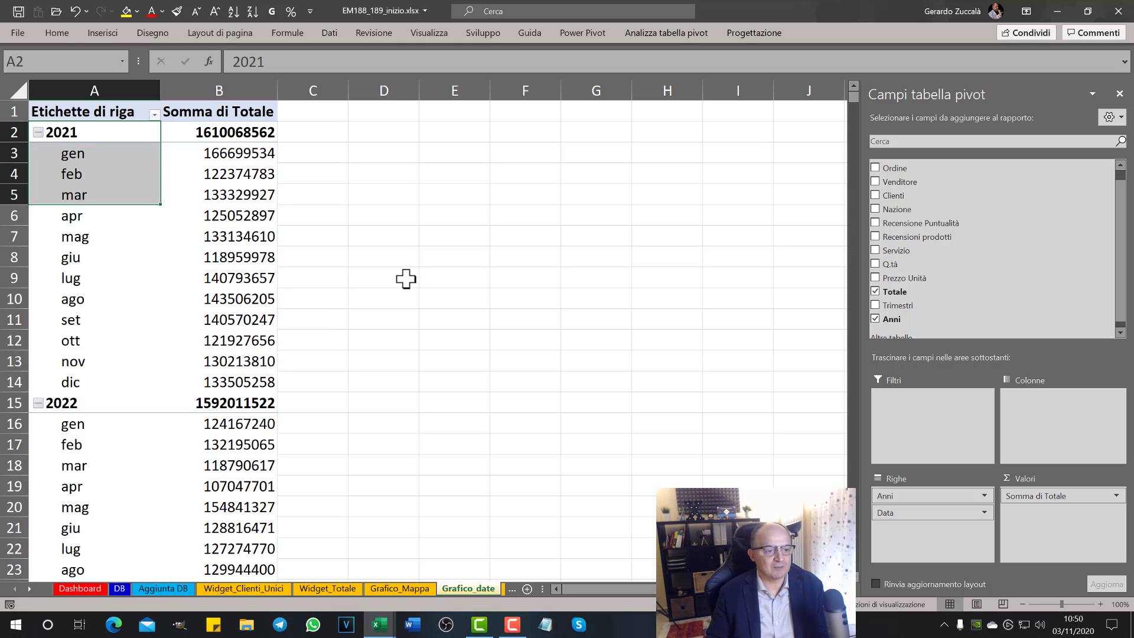
Select a cell inside the Cronologia pivot with the Insert ribbon showing
left_click(367, 272)
left_click(105, 203)
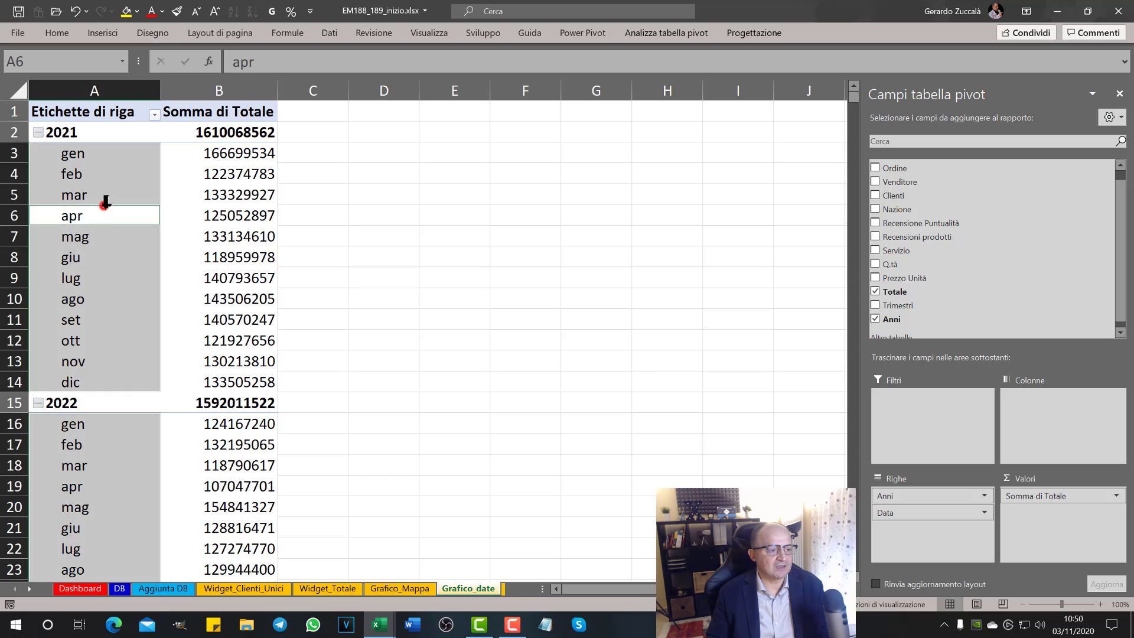
left_click(176, 253)
left_click(132, 197)
left_click(204, 195)
left_click(145, 265)
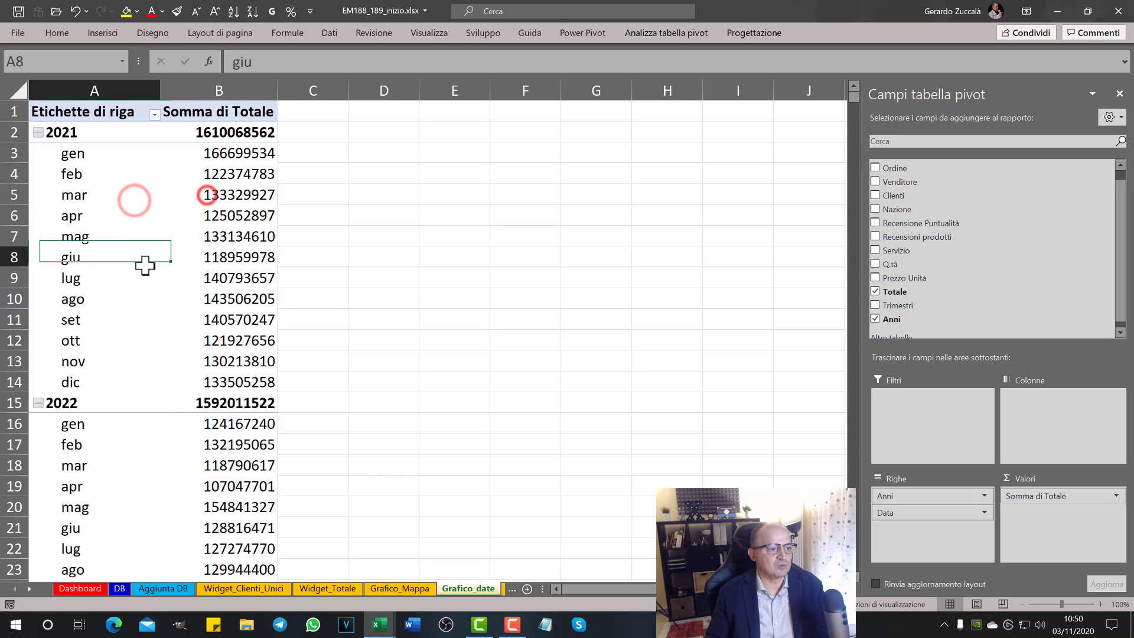
left_click(103, 33)
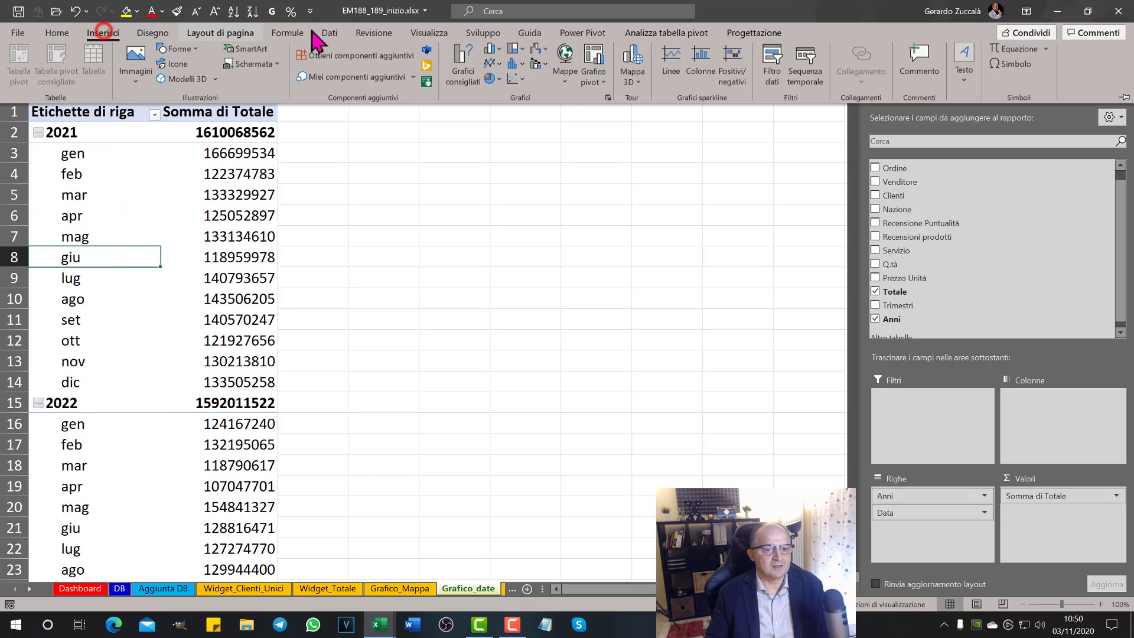
Insert a 'Linee con indicatori' pivot line chart of the monthly totals
left_click(587, 81)
left_click(622, 105)
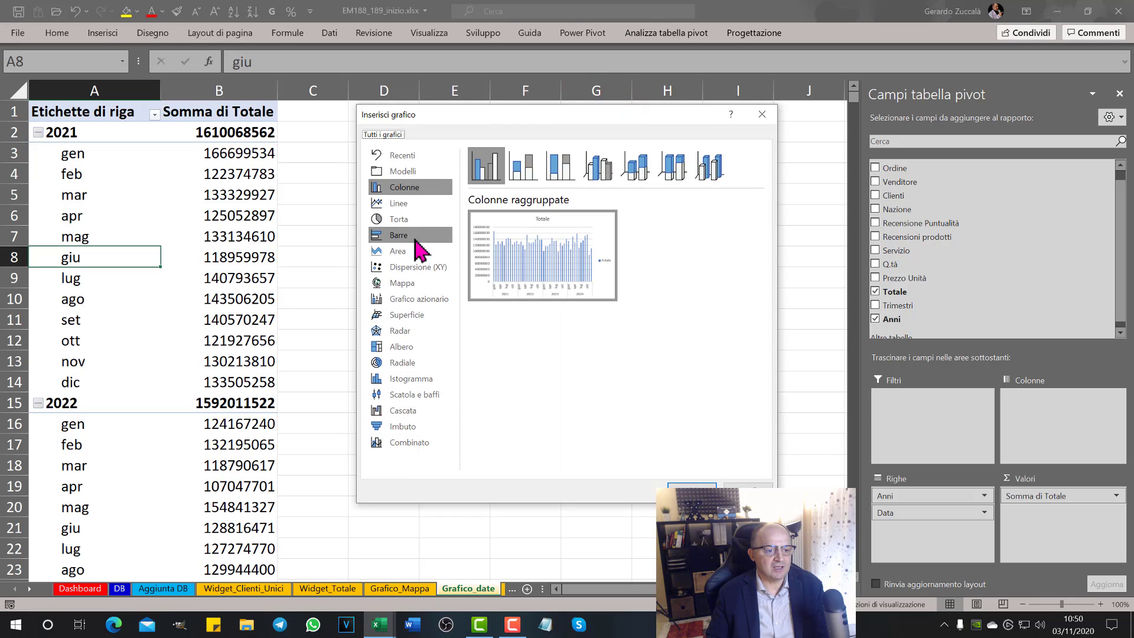
left_click(399, 203)
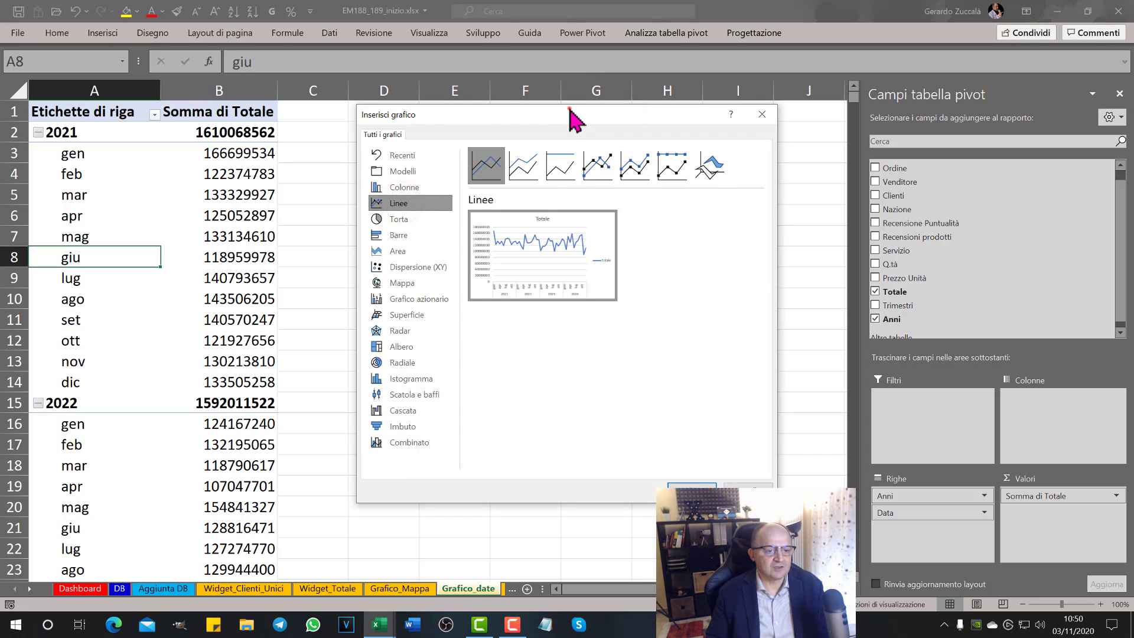
left_click_drag(577, 117, 568, 132)
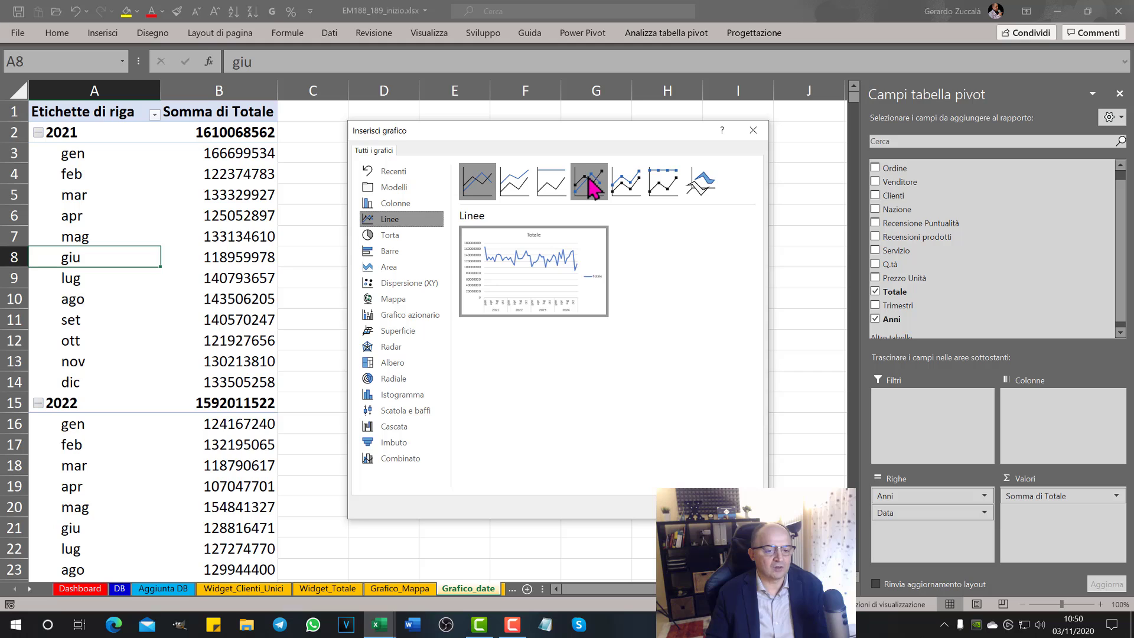
left_click(588, 180)
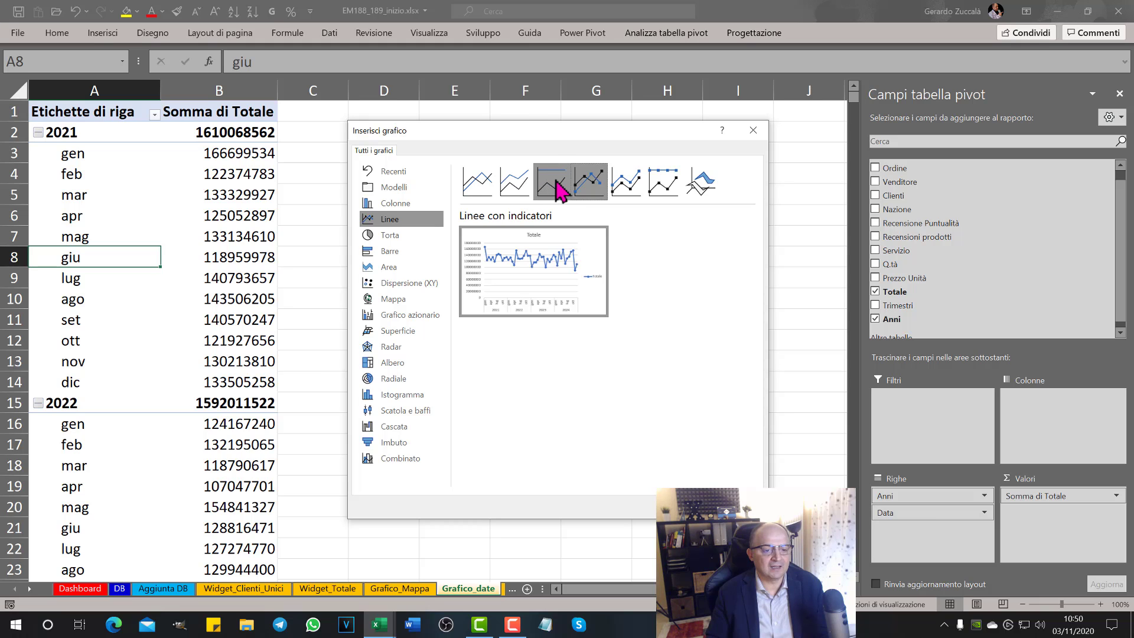
left_click(558, 190)
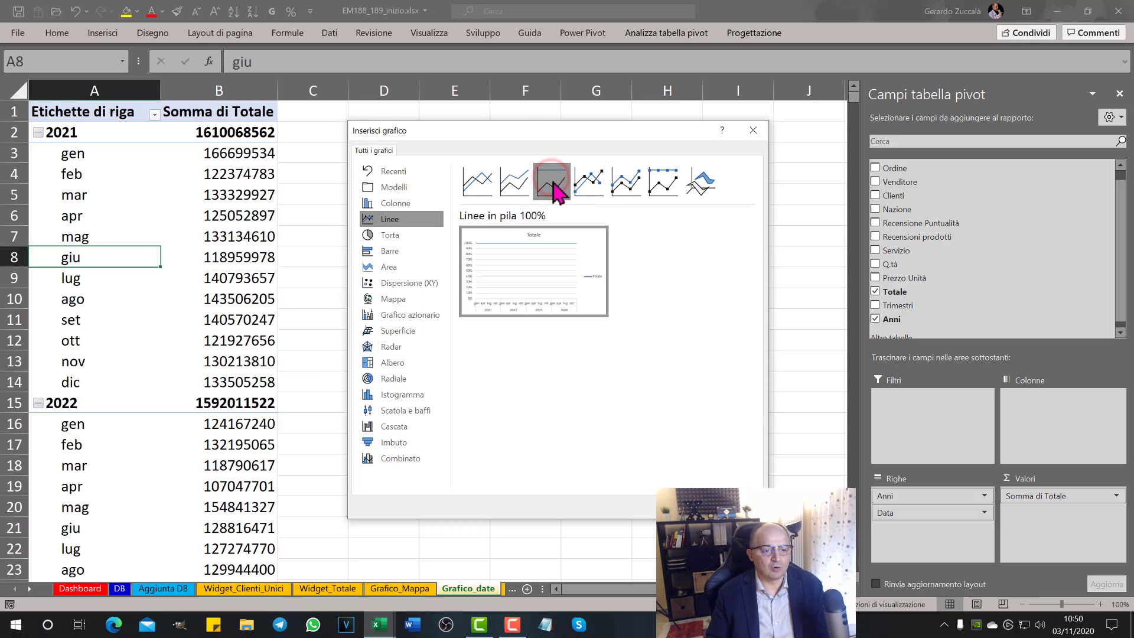
left_click(591, 190)
mouse_move(588, 182)
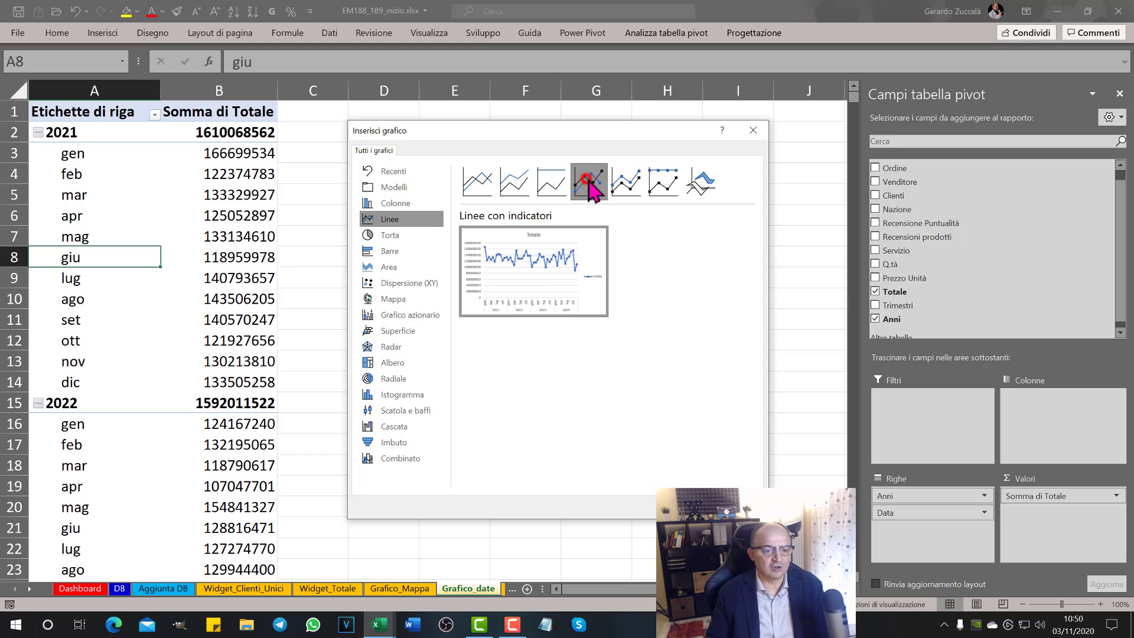
double_click(577, 242)
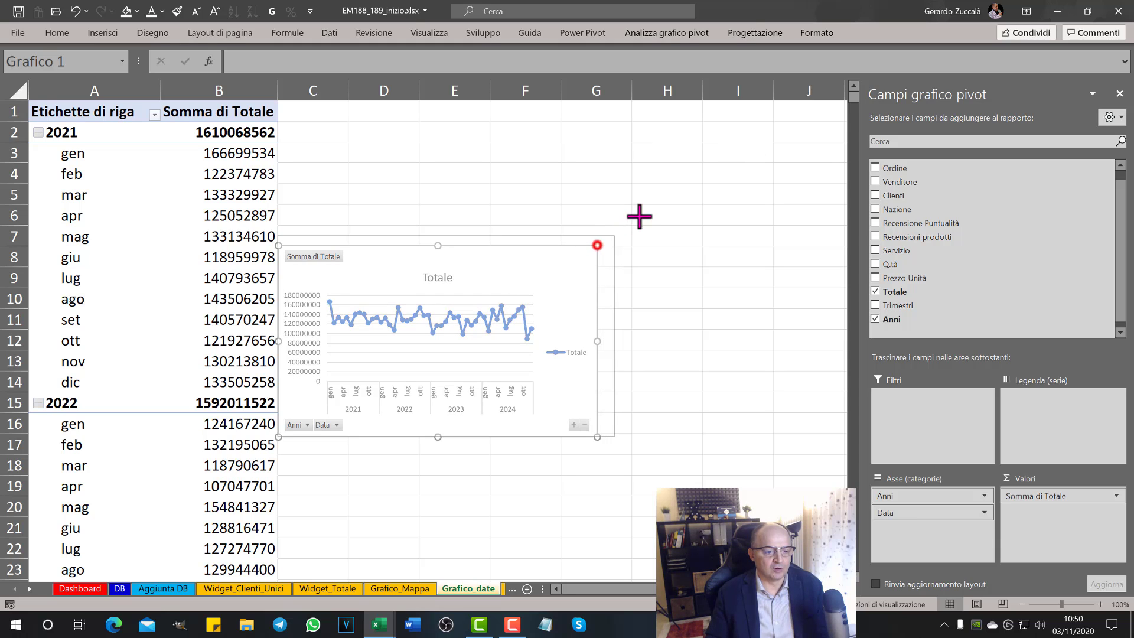
Enlarge the line chart, hide all field buttons, delete legend and title, and place it beside the pivot
left_click_drag(595, 248, 676, 175)
right_click(324, 189)
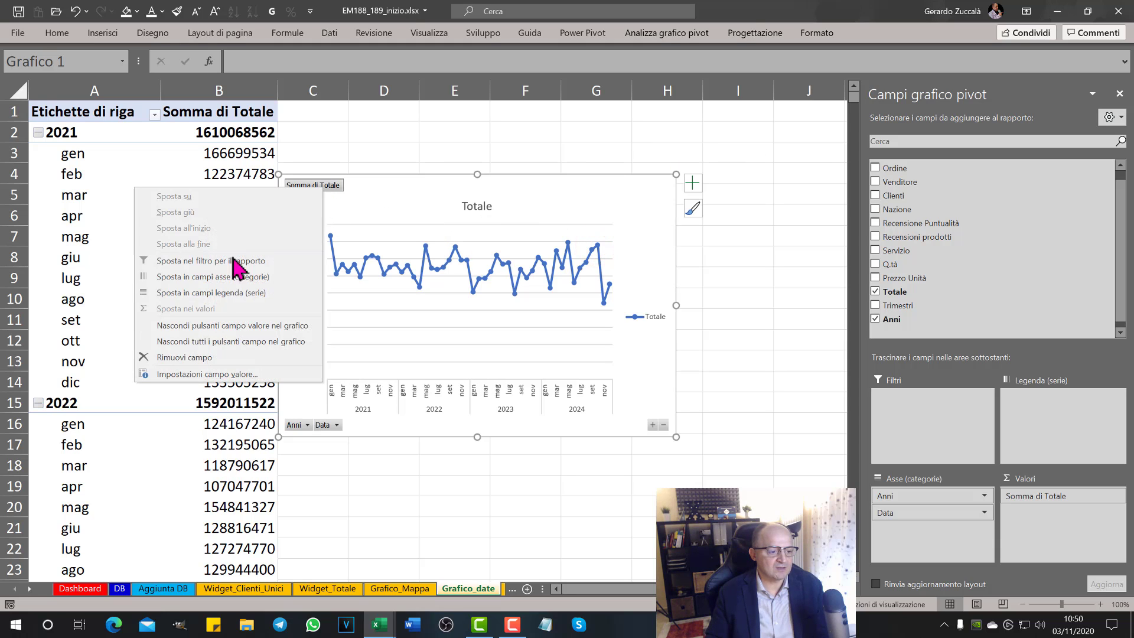
left_click(198, 342)
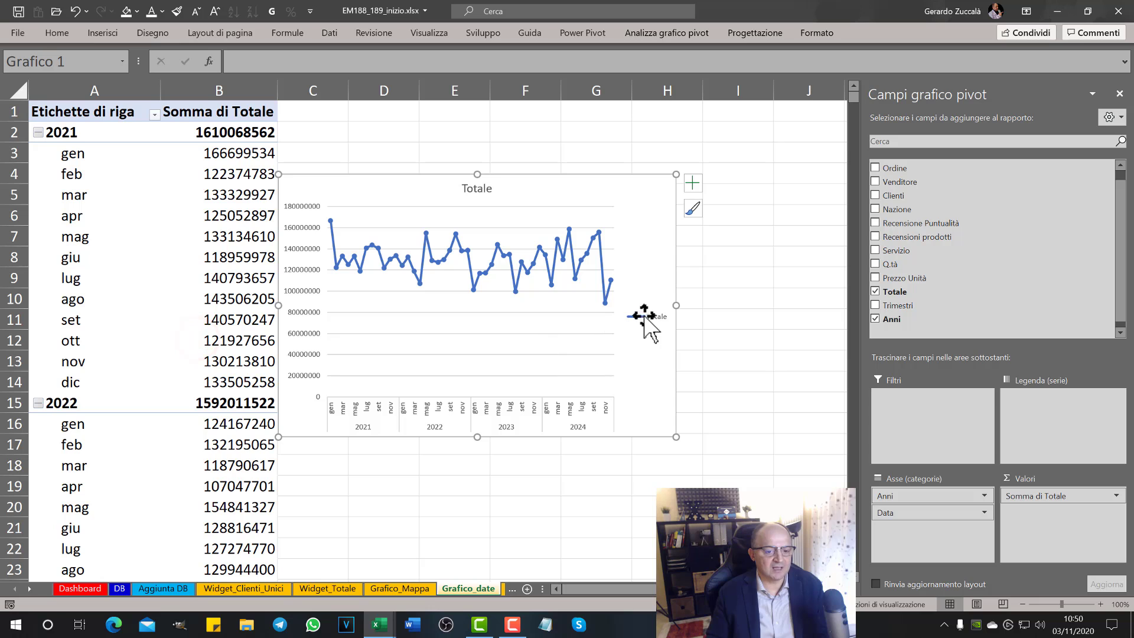
left_click(647, 315)
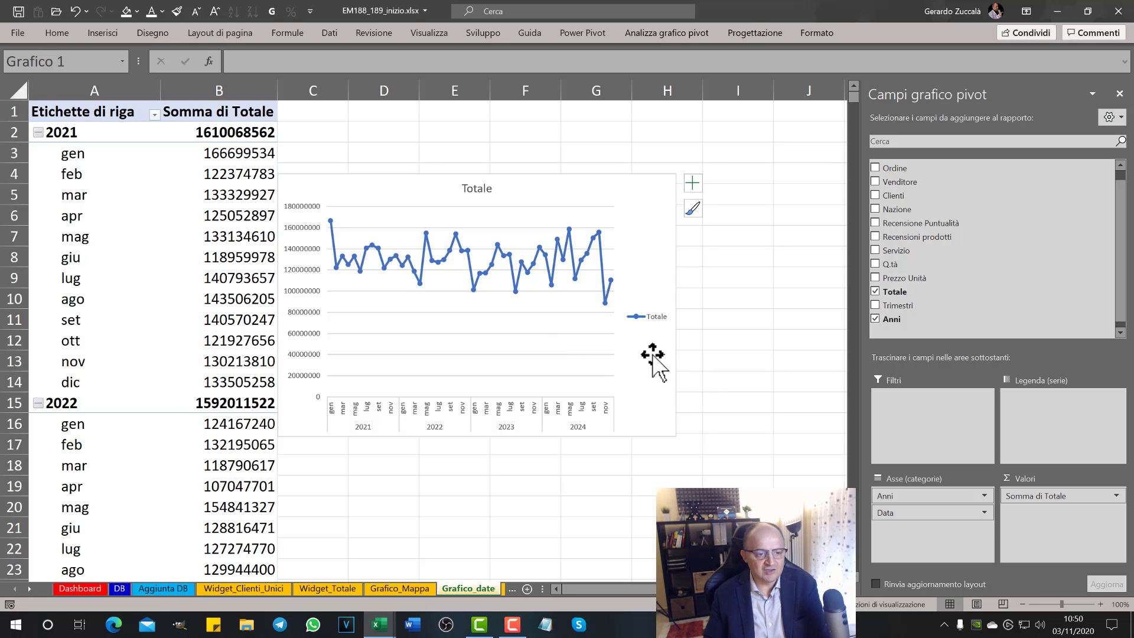
key("Delete")
left_click(481, 190)
key("Delete")
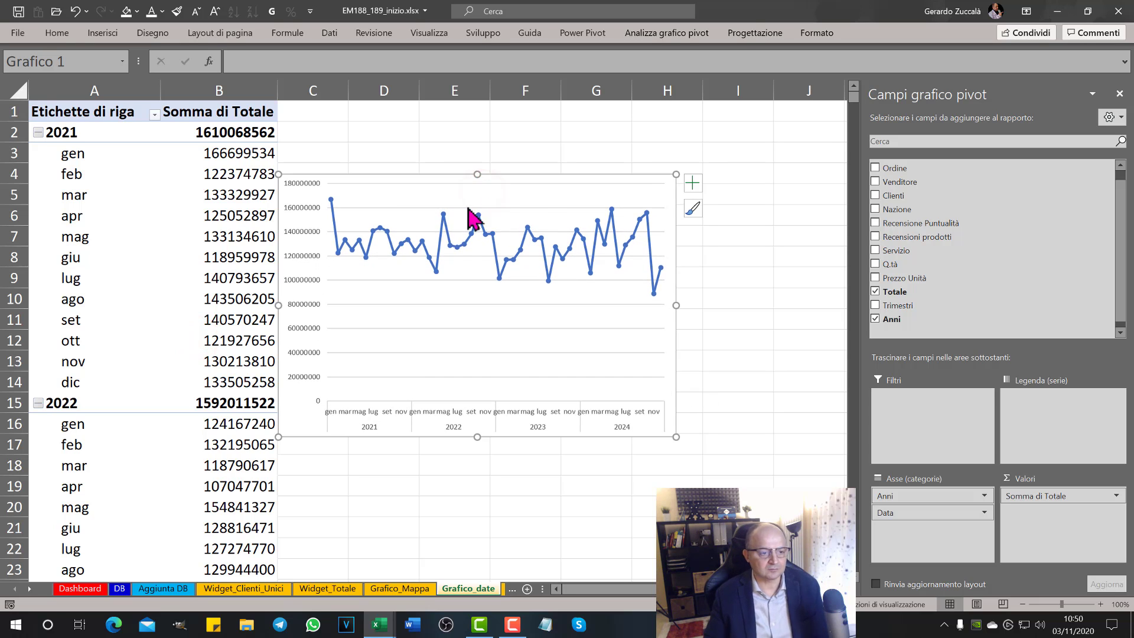
left_click_drag(469, 219, 499, 197)
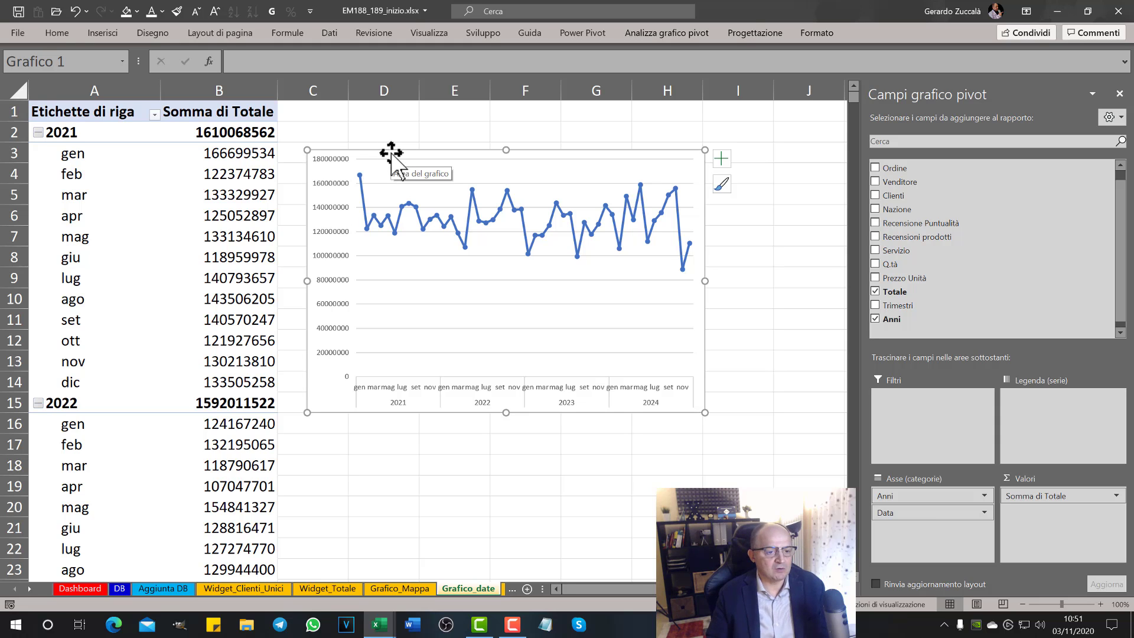
Filter the pivot's years to show only 2021, 2023 and 2024
left_click(38, 132)
left_click(38, 132)
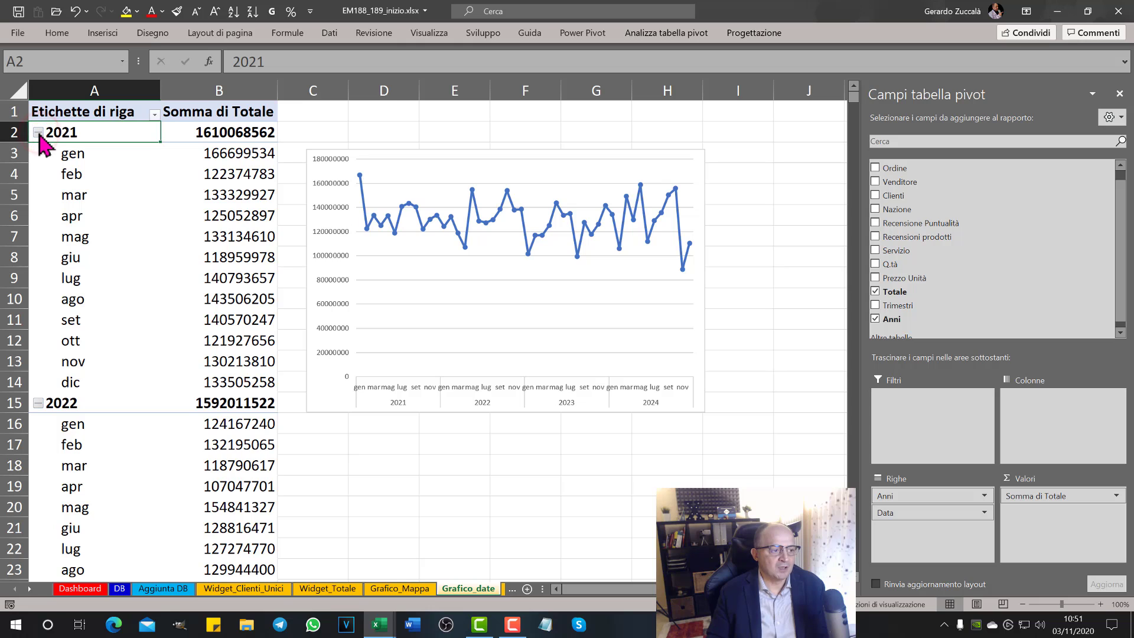
left_click(37, 133)
left_click(38, 132)
left_click(38, 132)
left_click(37, 132)
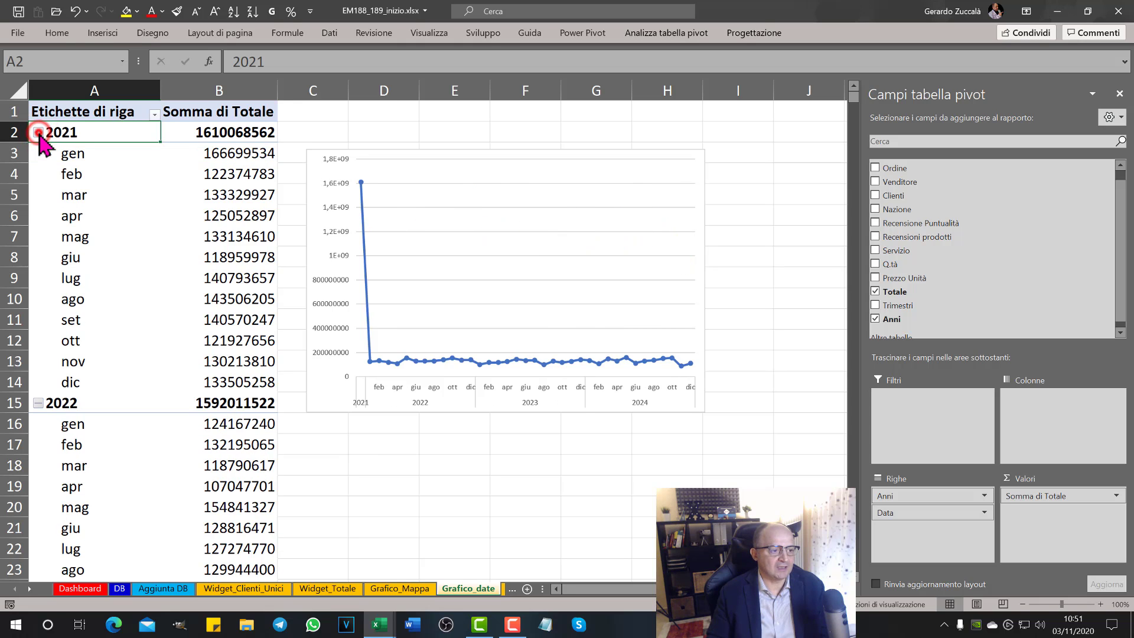
left_click(154, 114)
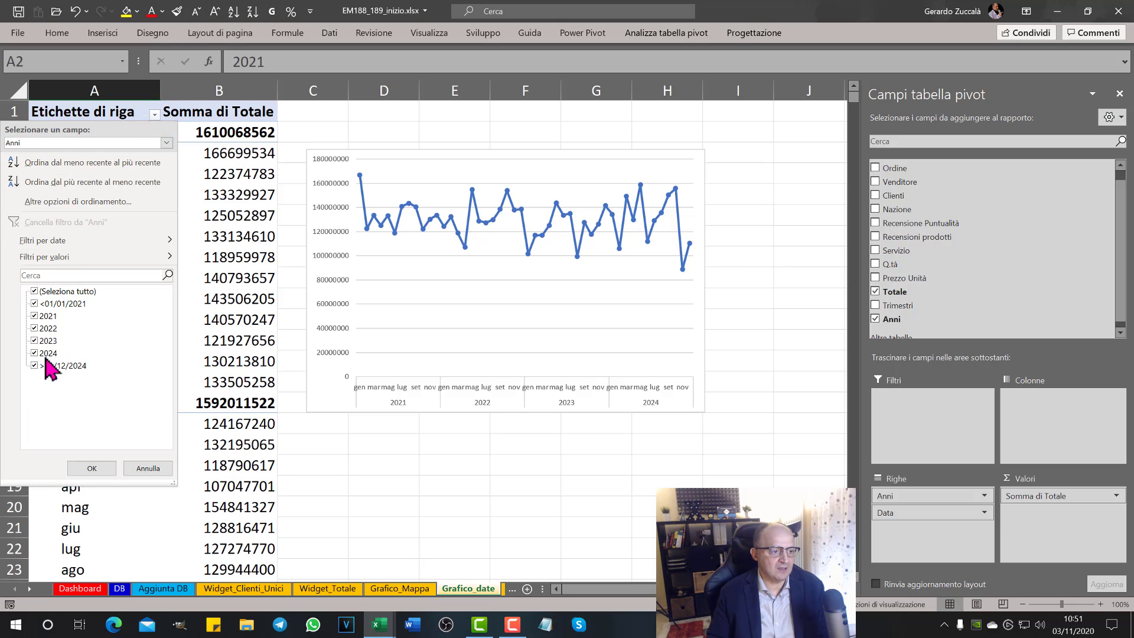
left_click(154, 114)
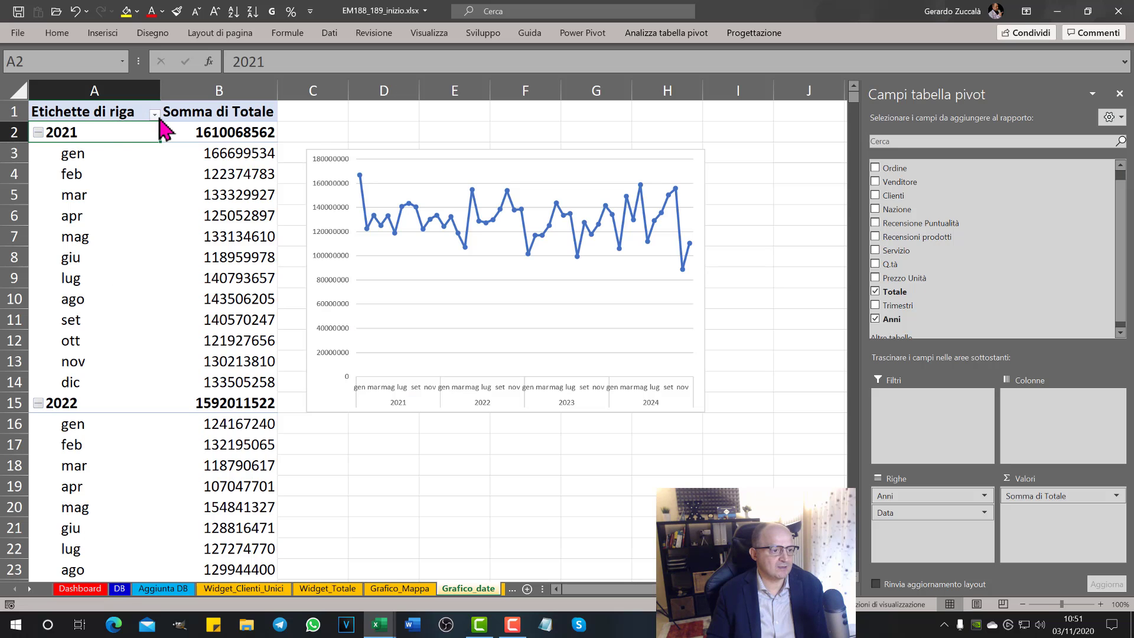
left_click(154, 115)
left_click(154, 115)
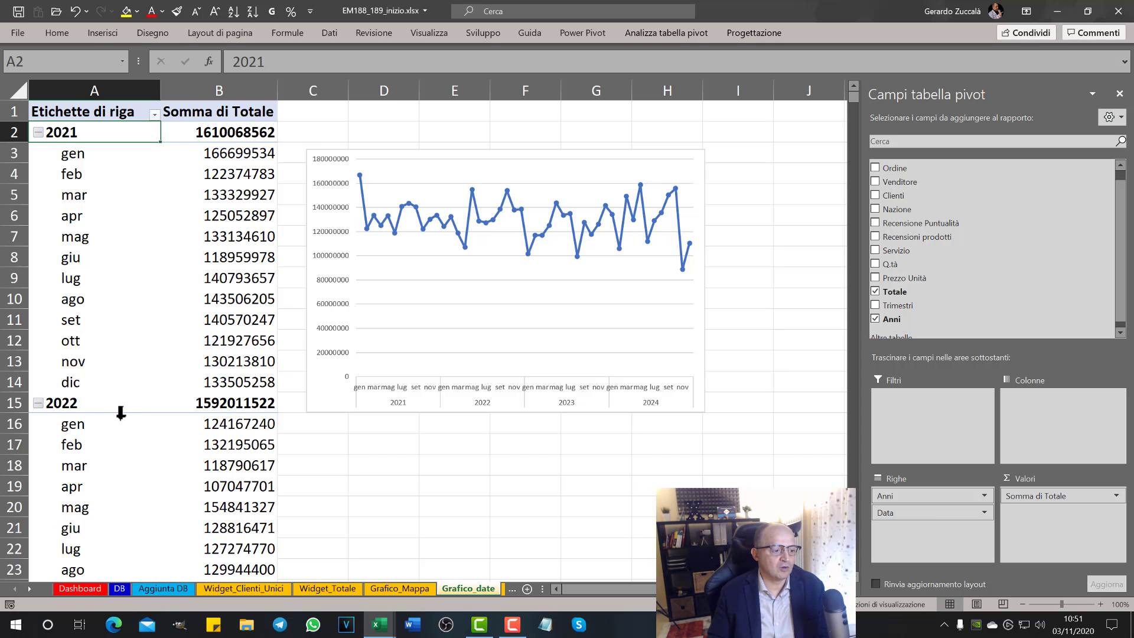
left_click(38, 404)
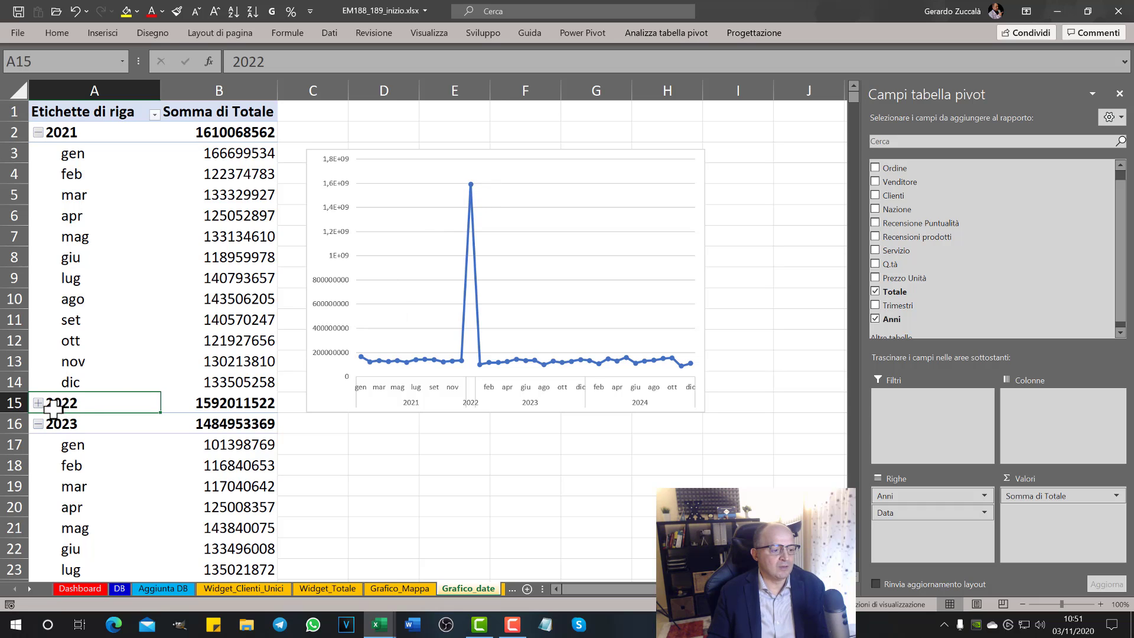
mouse_move(188, 402)
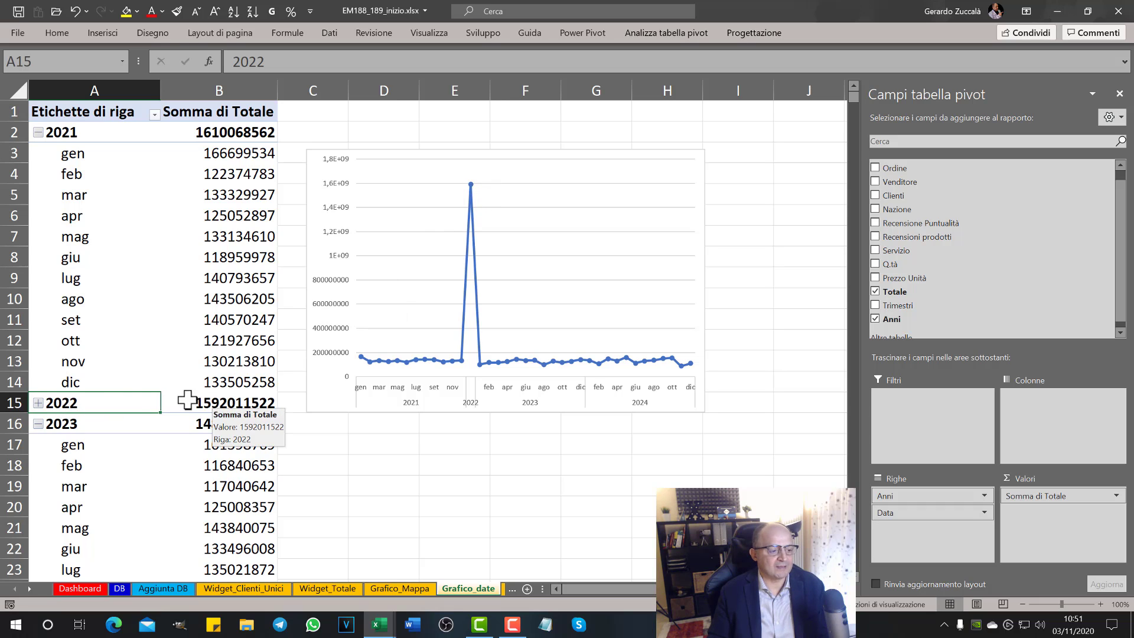
left_click(38, 402)
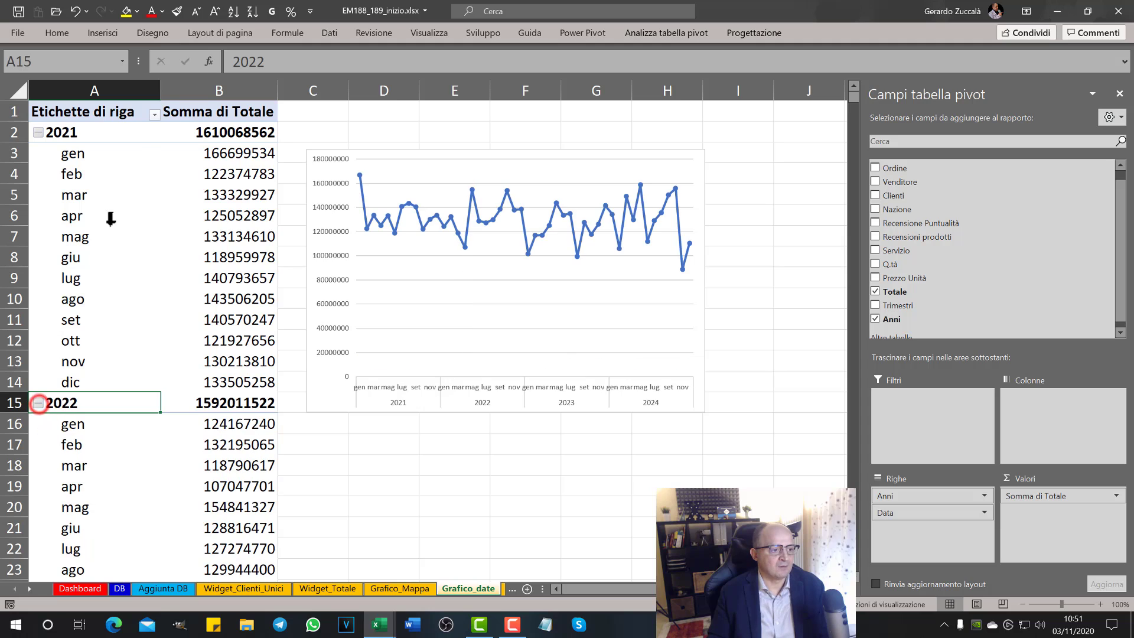
left_click(154, 114)
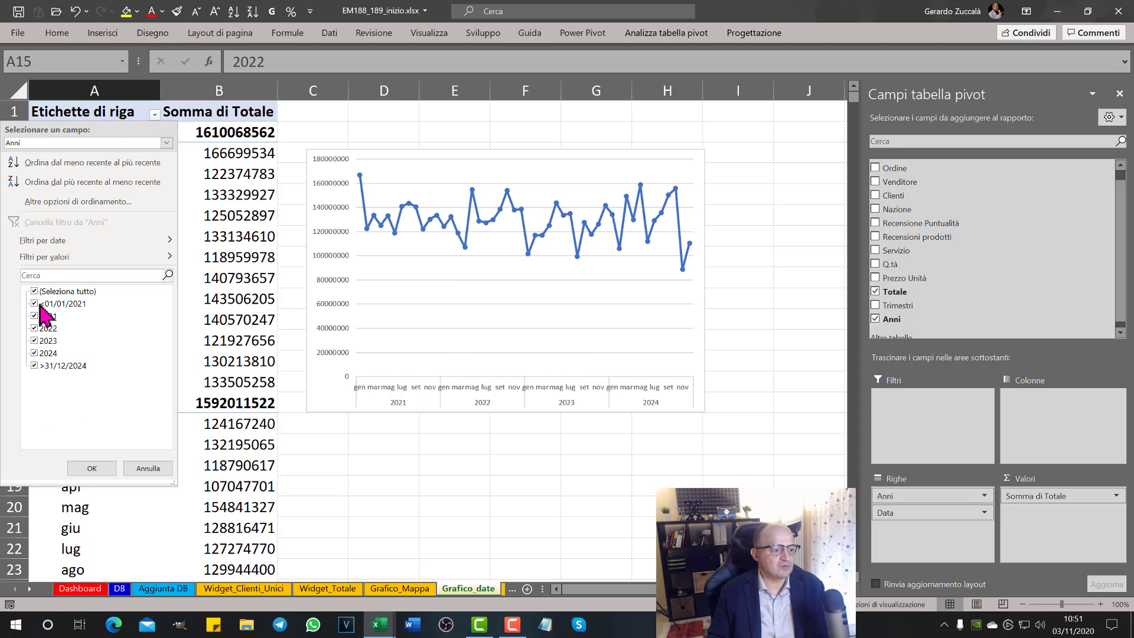
left_click(34, 329)
left_click(91, 468)
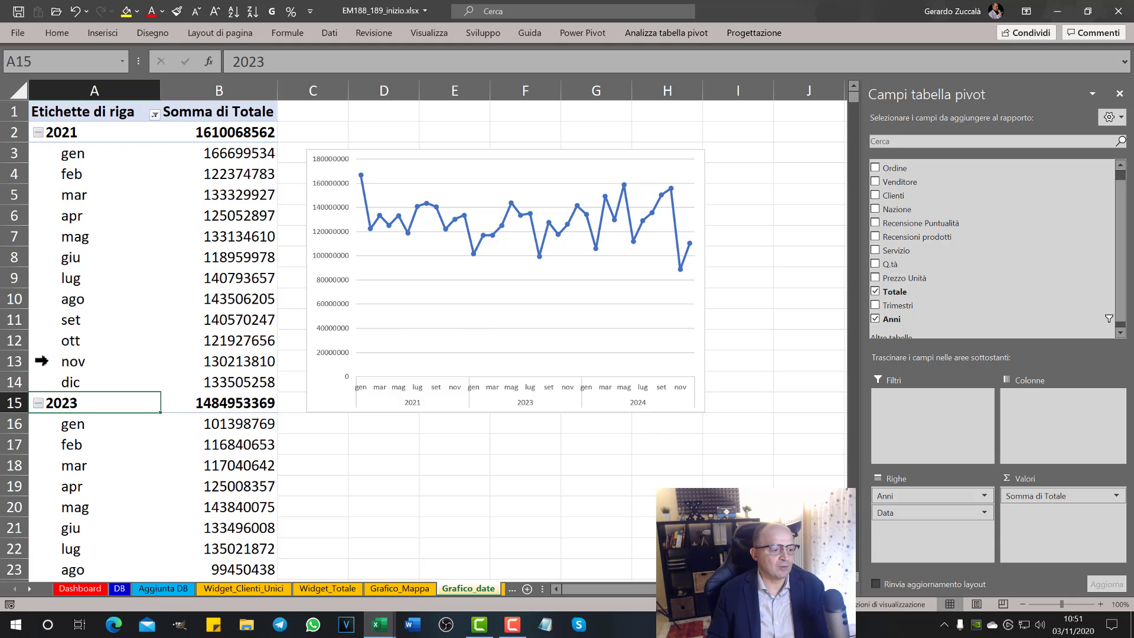
Check Seleziona tutto in the Row Labels filter so 2022 returns
left_click(38, 403)
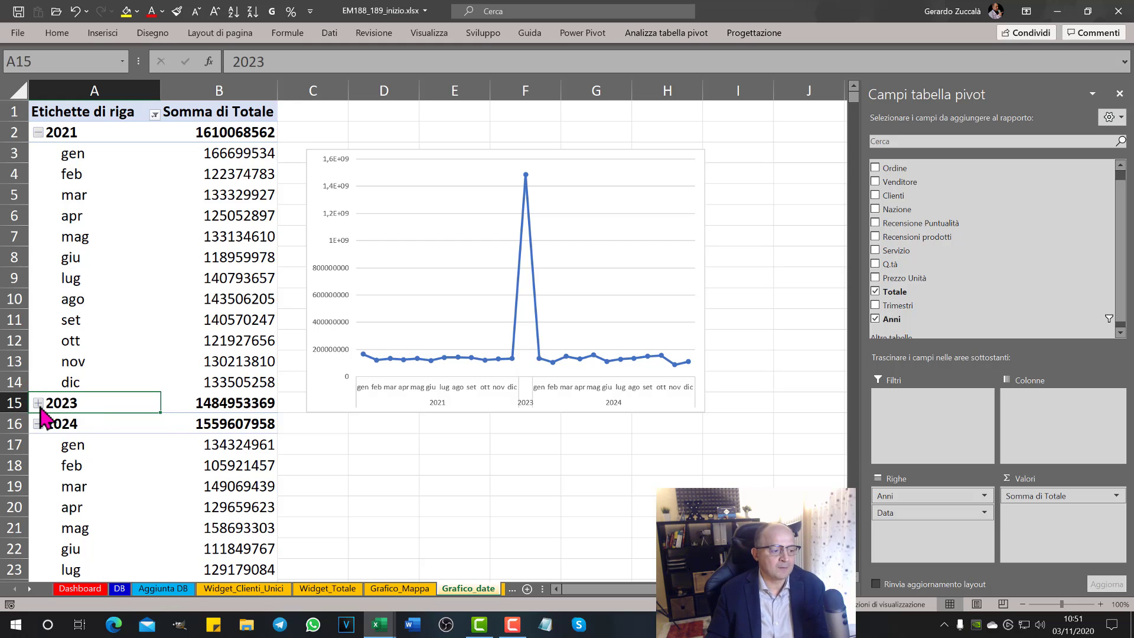
left_click(38, 402)
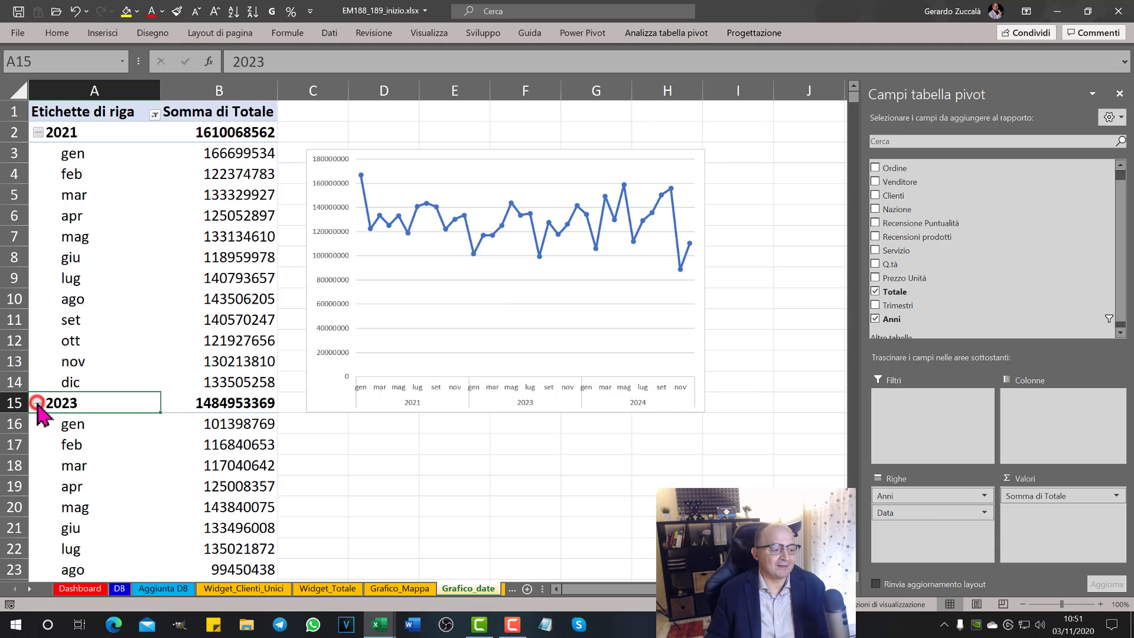
left_click(38, 403)
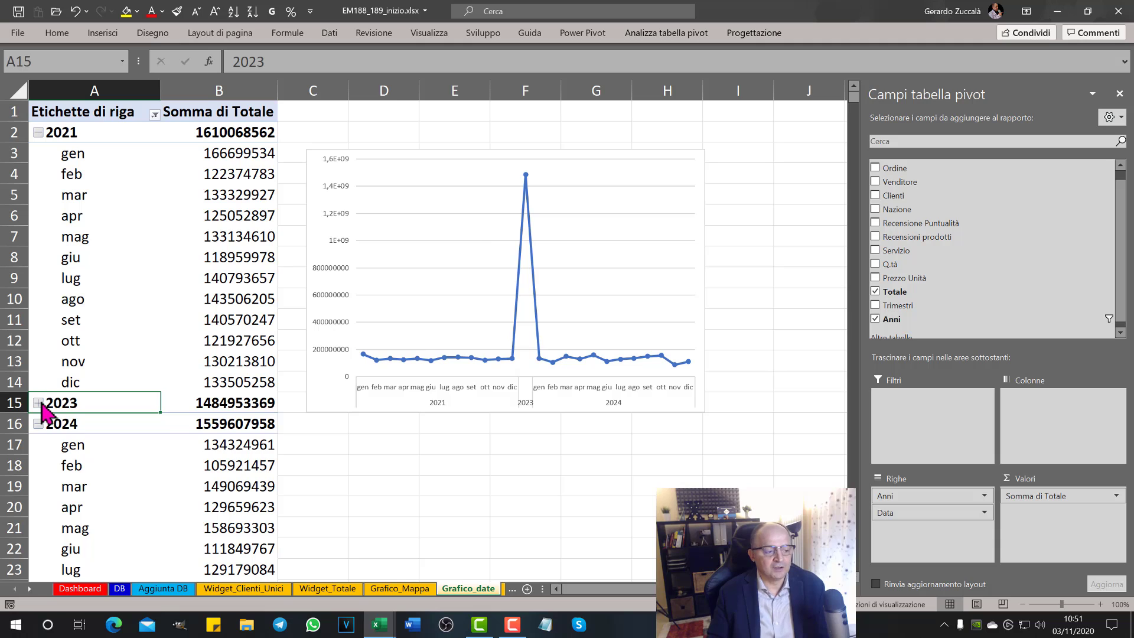
left_click(37, 403)
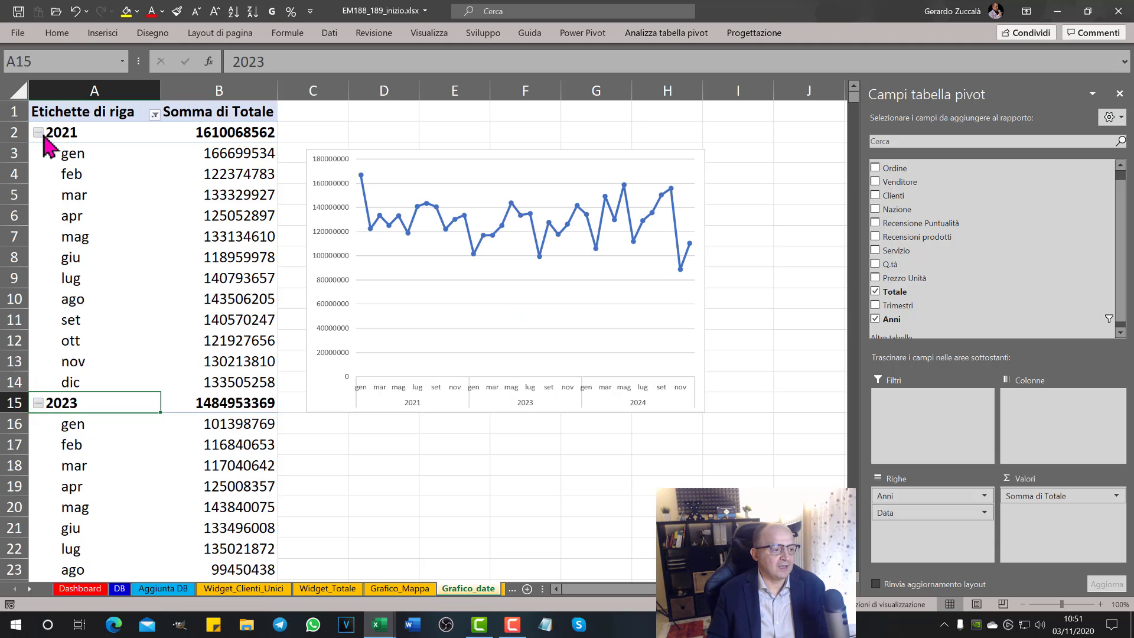
left_click_drag(71, 139, 81, 217)
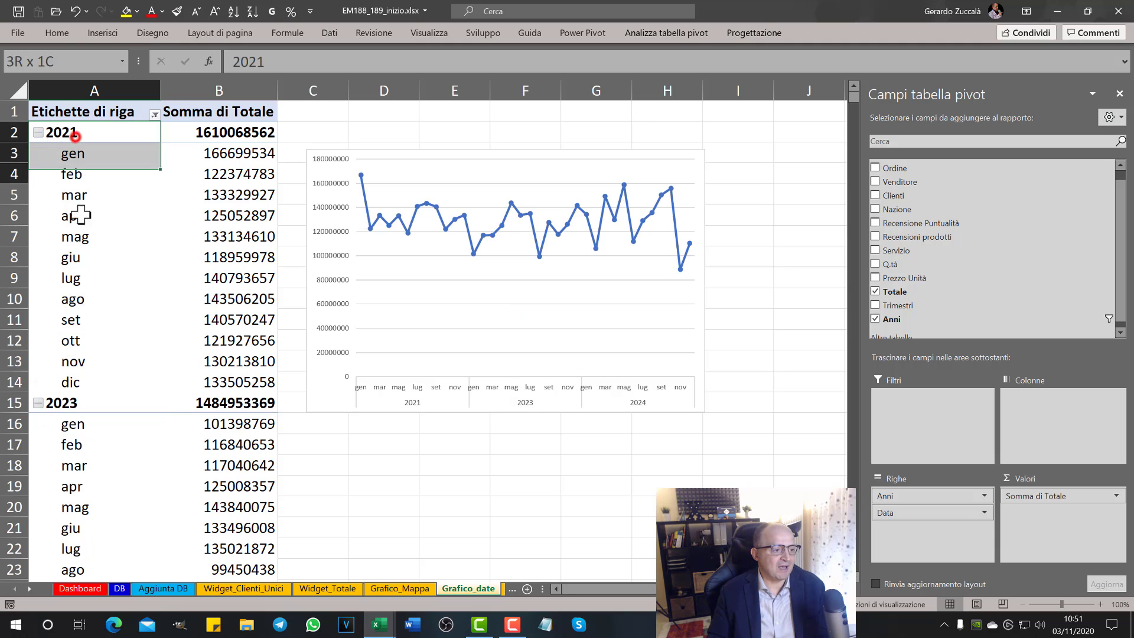
left_click(38, 133)
left_click(38, 134)
left_click(38, 133)
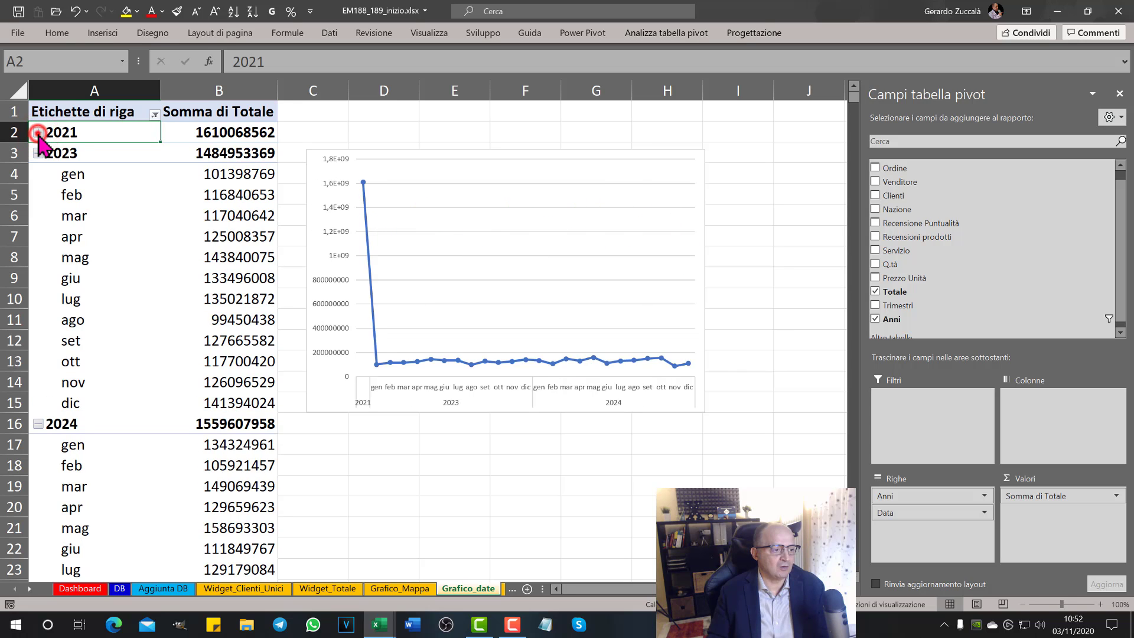
left_click(38, 133)
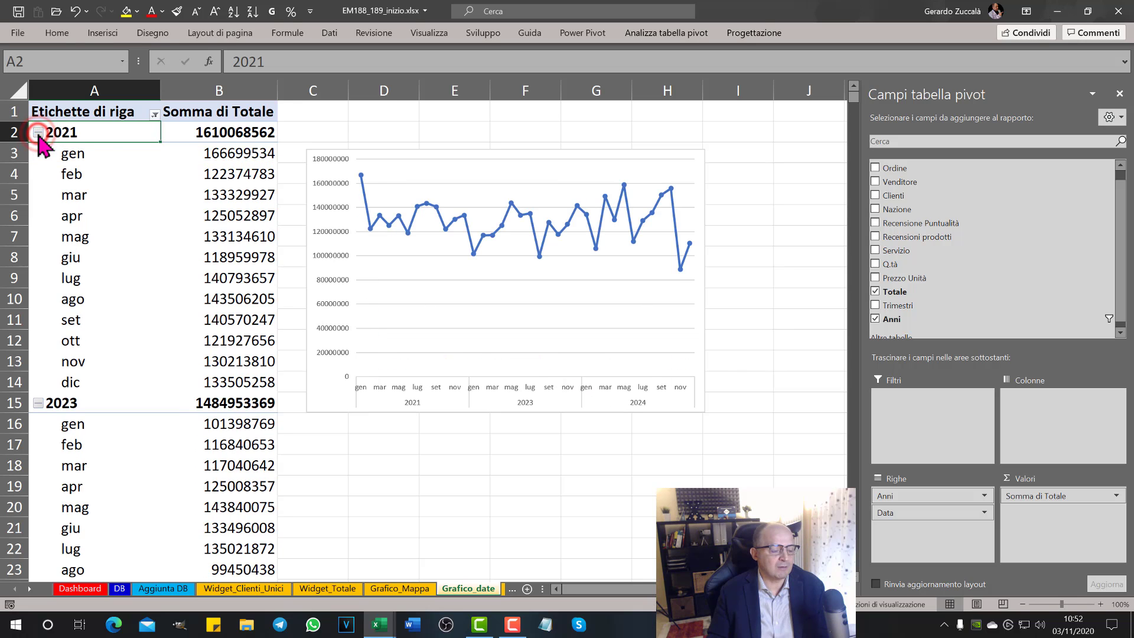
left_click(154, 114)
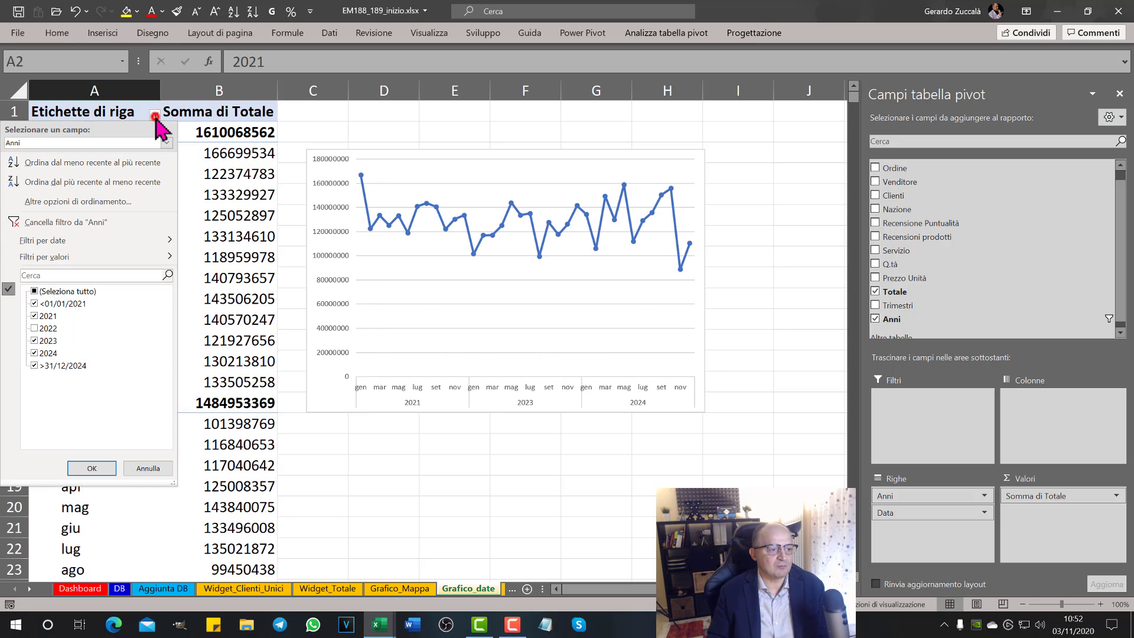
left_click(34, 291)
left_click(93, 468)
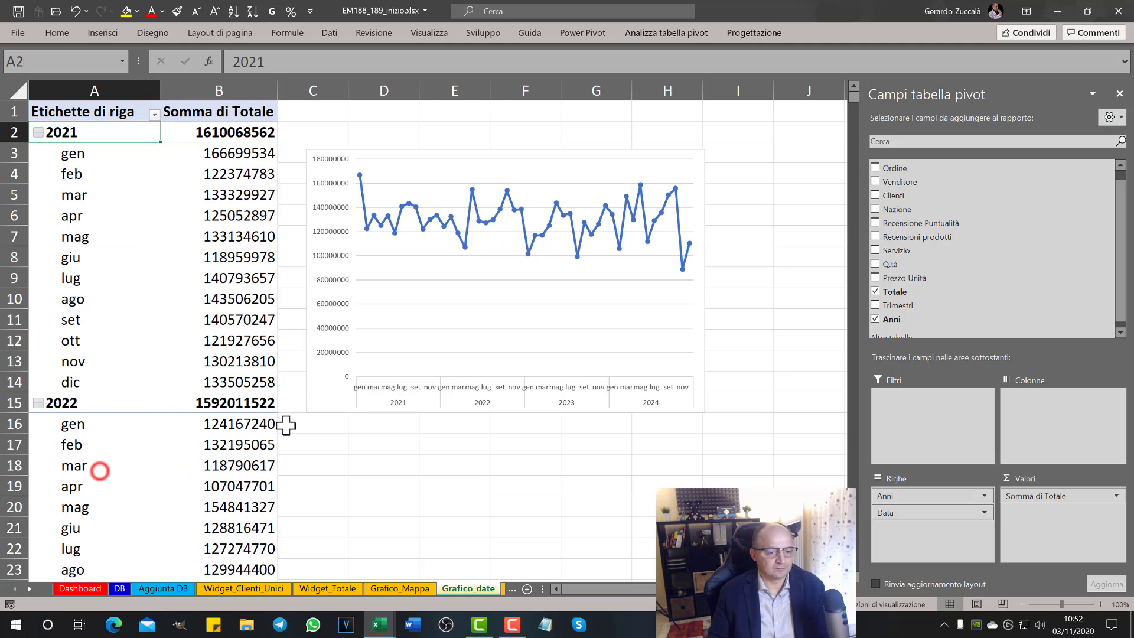
Leave the pivot and view the Grafici_Anelli sheet with its Puntualità, Prodotto, Servizio labels
left_click(448, 519)
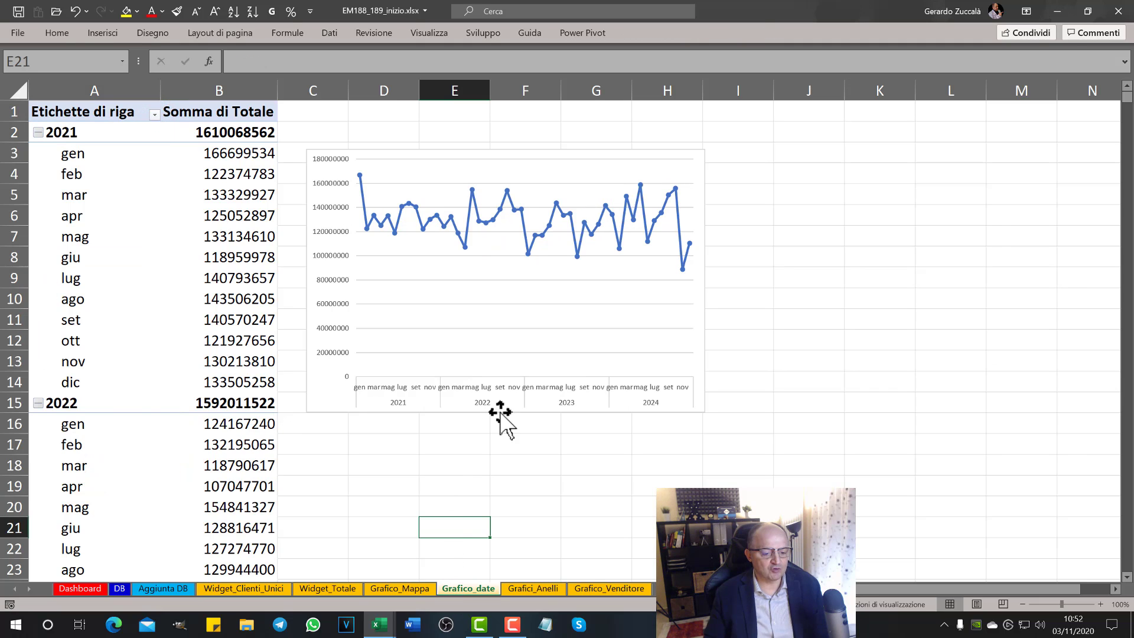
left_click(533, 588)
left_click(478, 449)
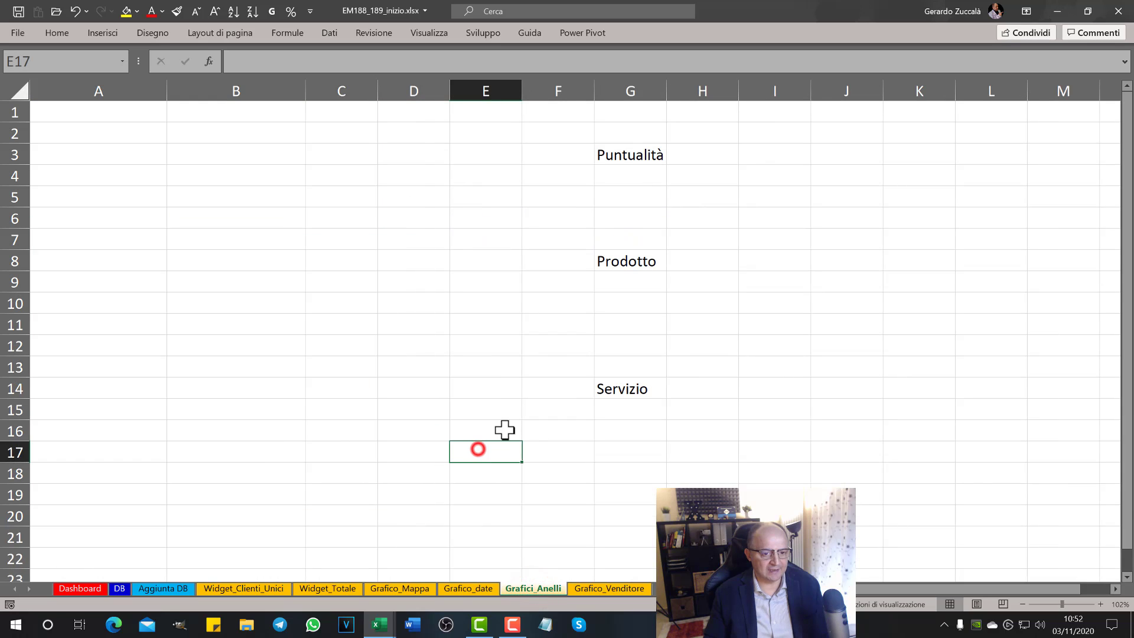
left_click(446, 520)
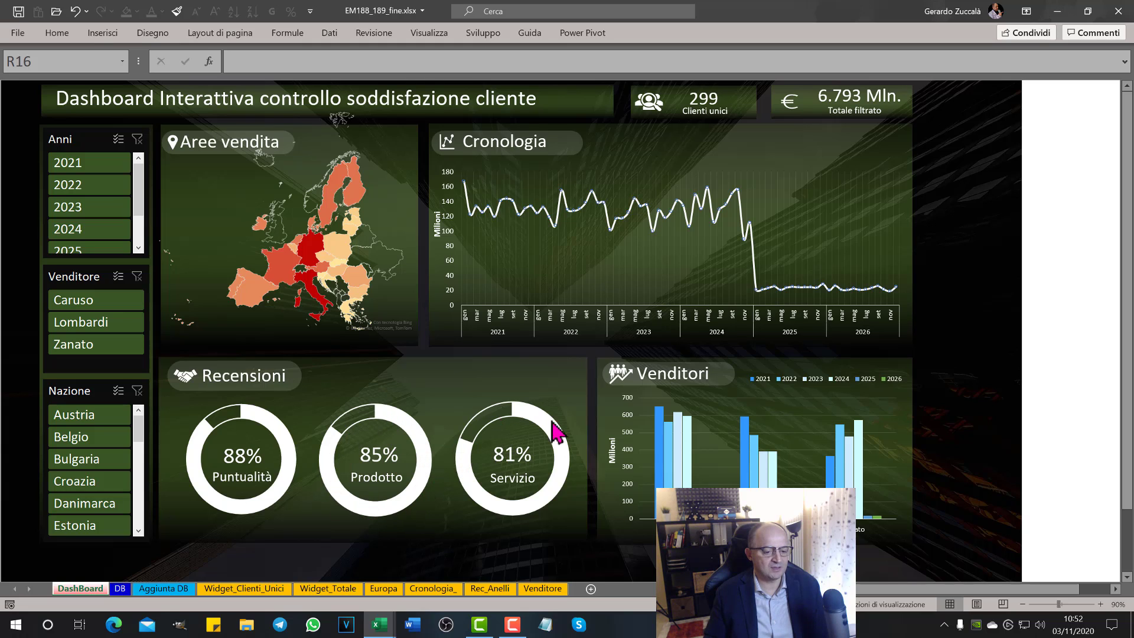
key("ctrl+Tab")
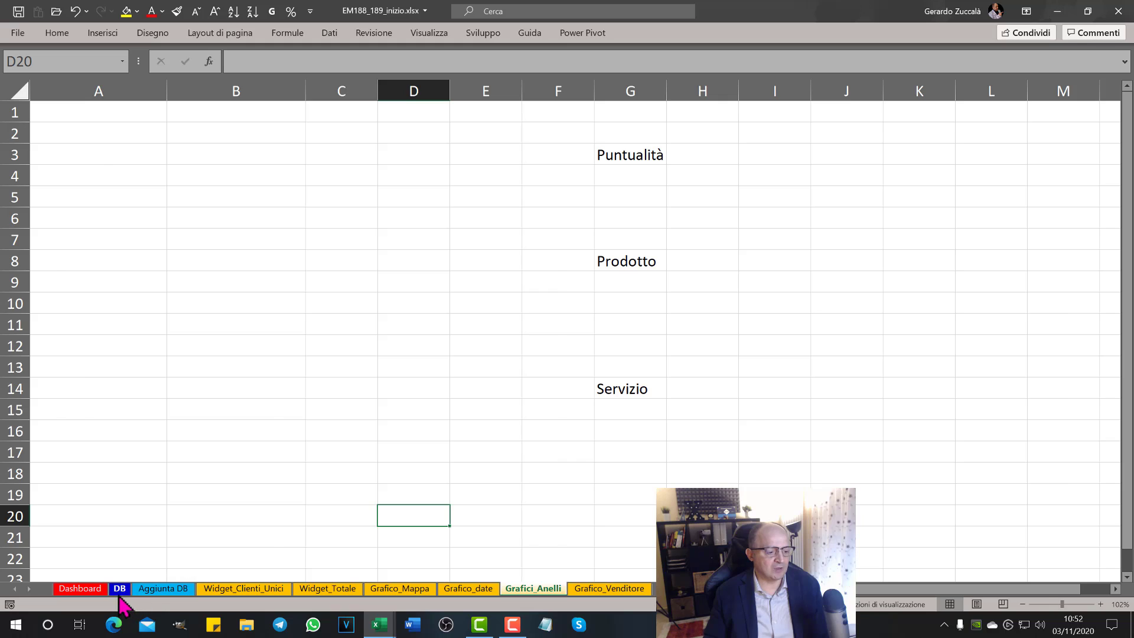
Inspect the Recensione Puntualità values, such as In tempo, on the DB sheet
left_click(120, 590)
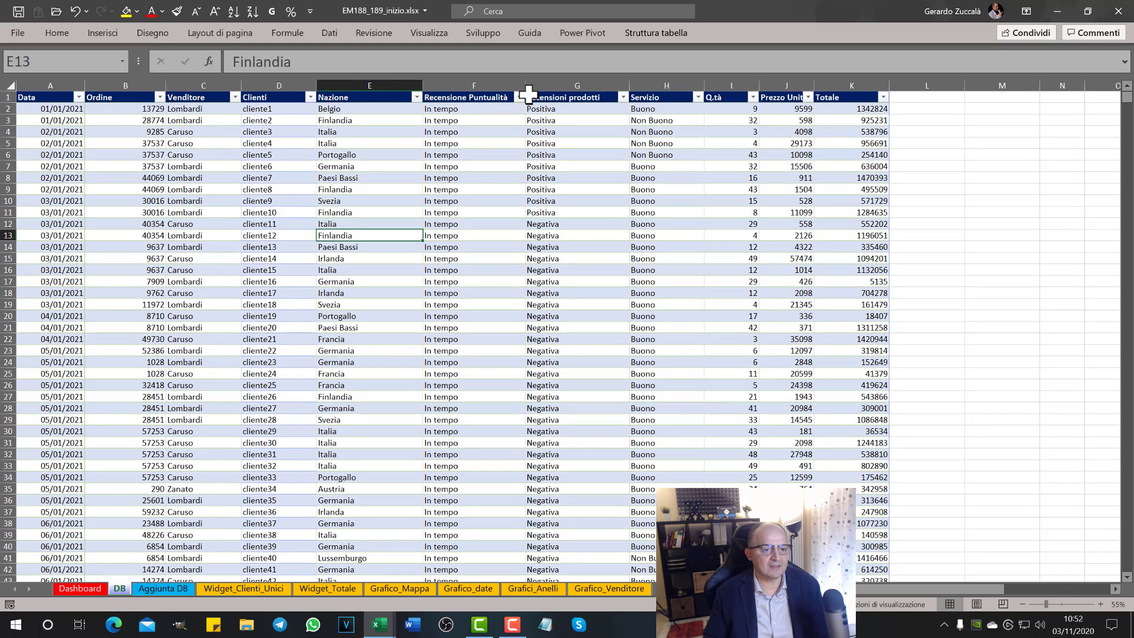
left_click(473, 86)
left_click_drag(460, 110, 460, 293)
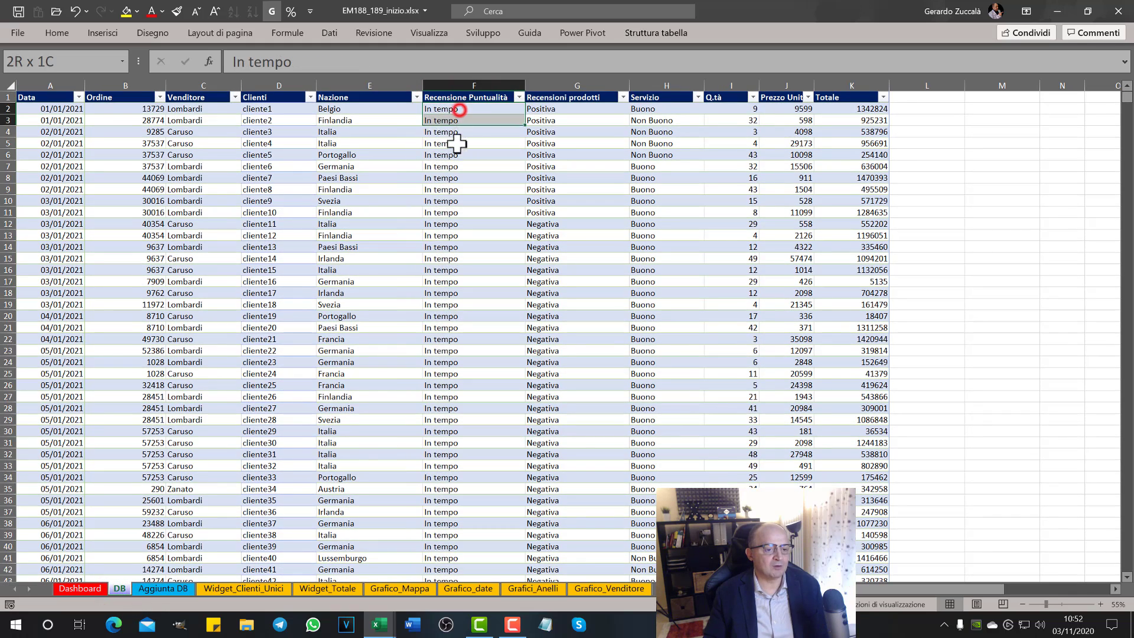
left_click_drag(459, 200, 443, 332)
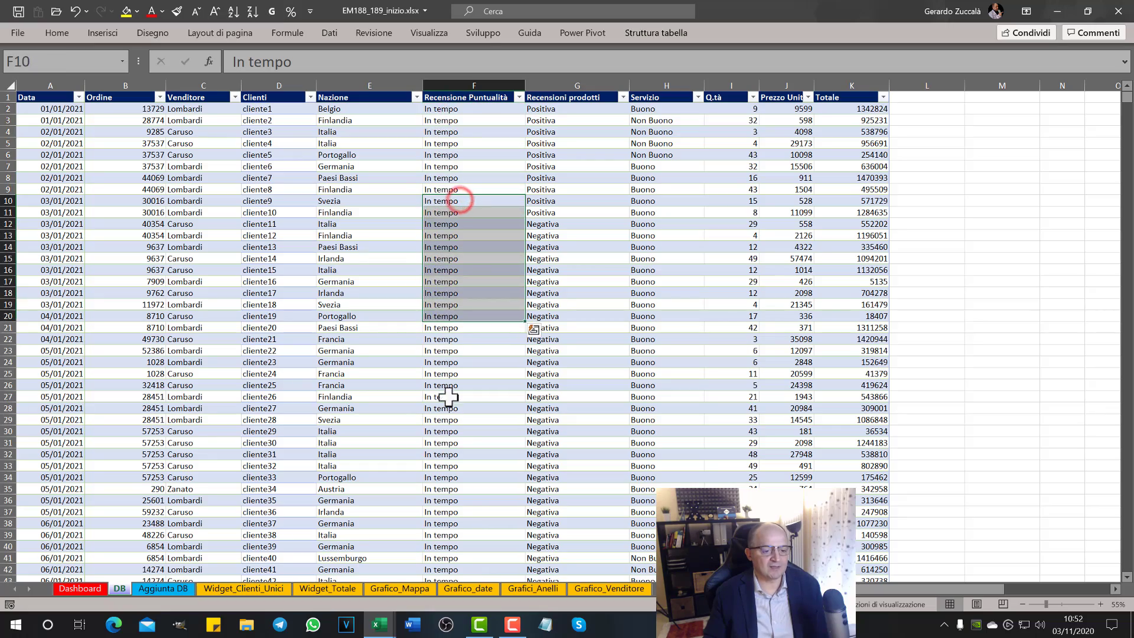
left_click(440, 419)
scroll(463, 355, "down", 8)
scroll(465, 362, "down", 5)
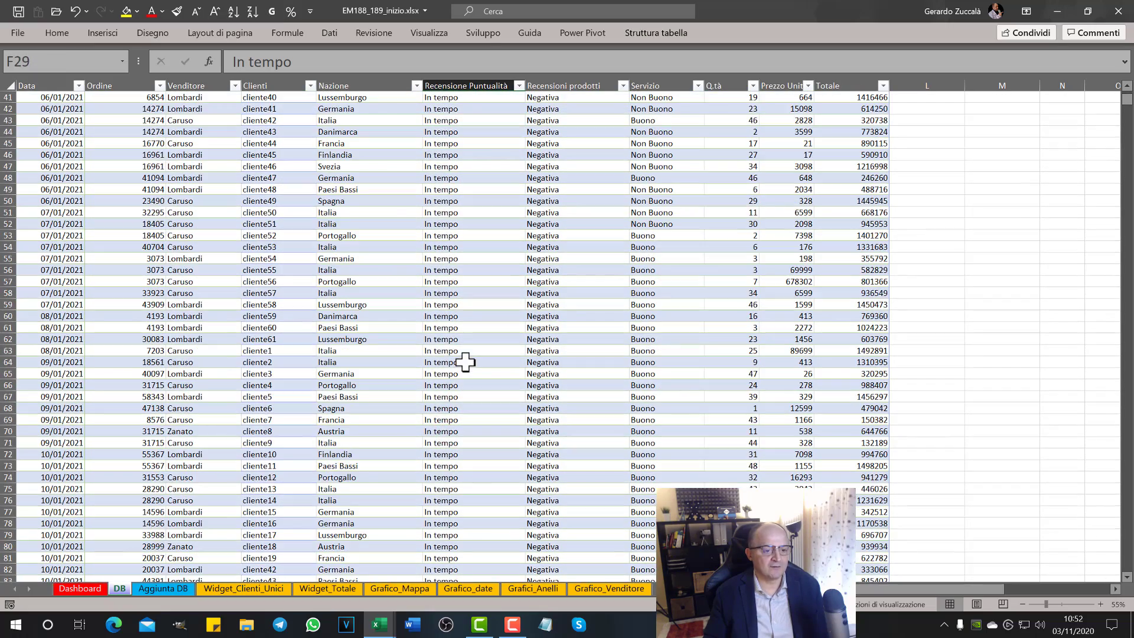
scroll(461, 331, "down", 5)
scroll(461, 332, "down", 4)
scroll(460, 331, "down", 4)
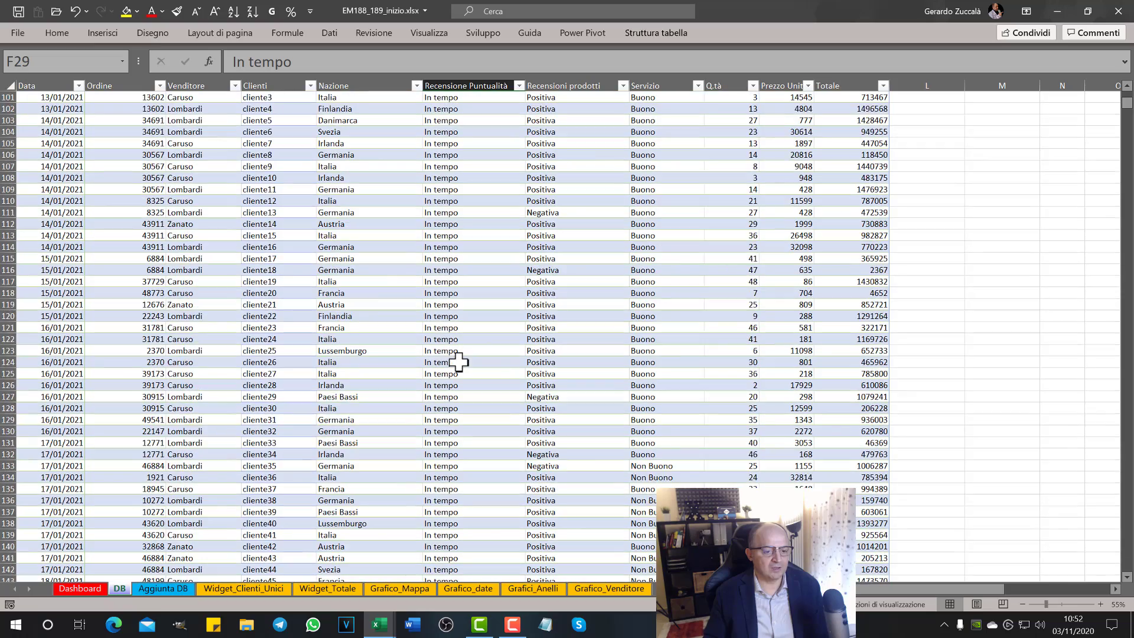
left_click(459, 362)
scroll(467, 266, "up", 20)
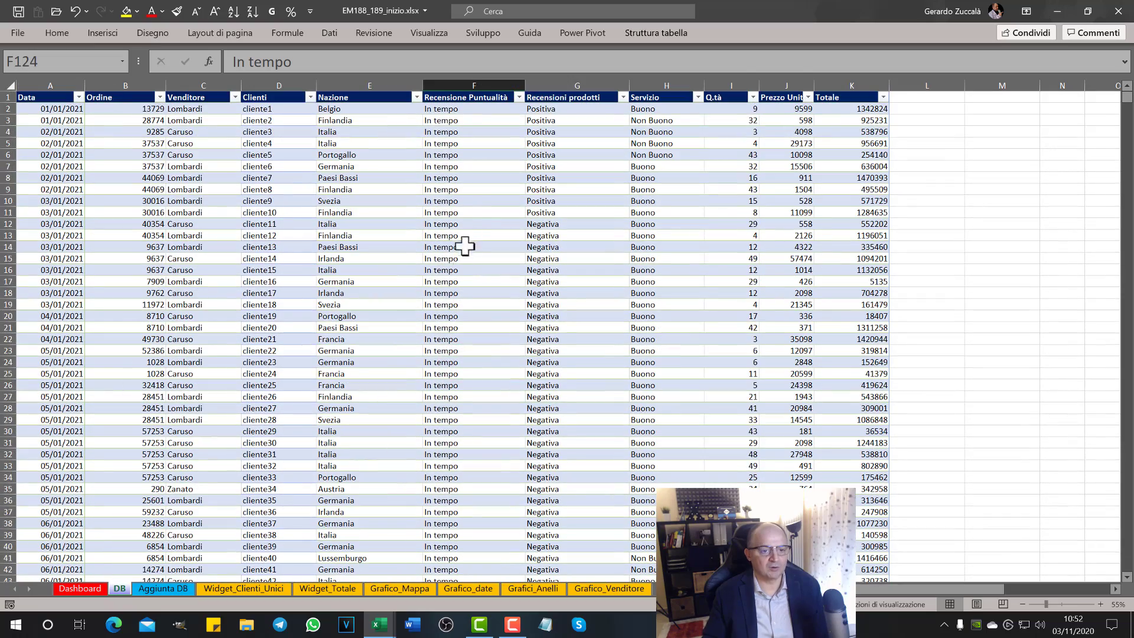
Check the Positiva/Negativa Recensioni prodotti values and the Servizio column, then return to Grafico_date
left_click(560, 96)
left_click_drag(551, 109, 554, 221)
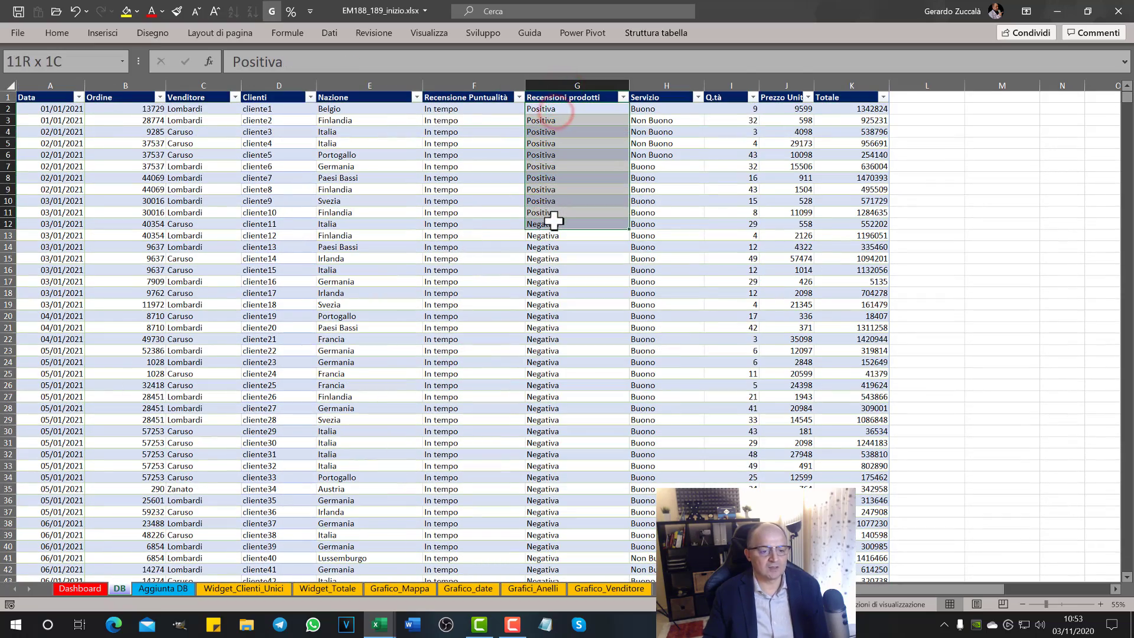
left_click_drag(546, 270, 558, 350)
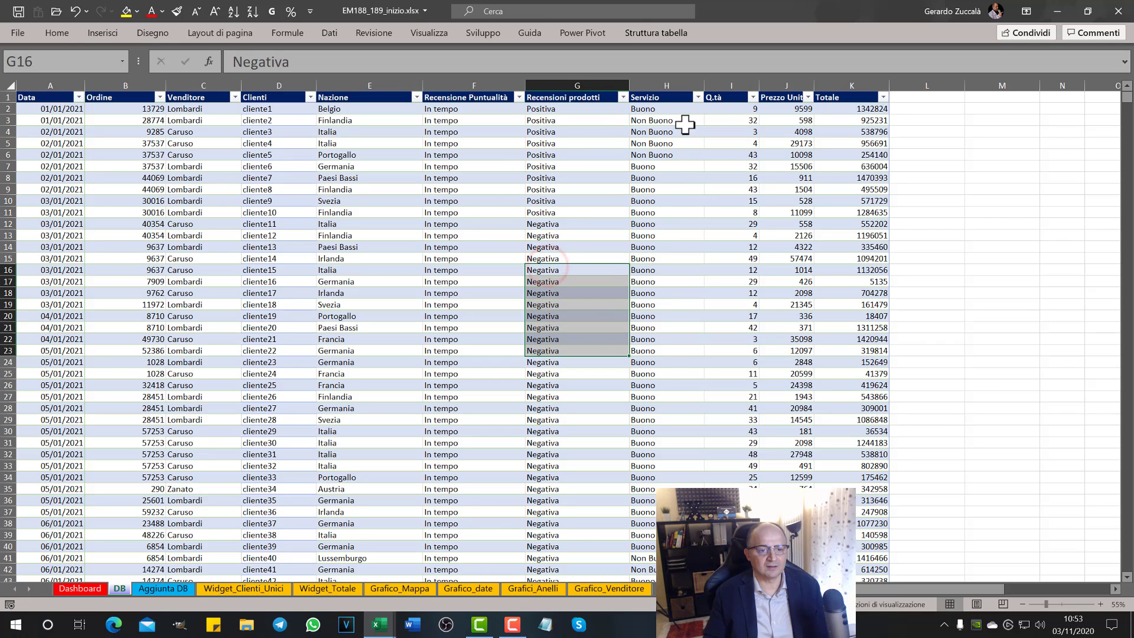
left_click(662, 97)
left_click(469, 589)
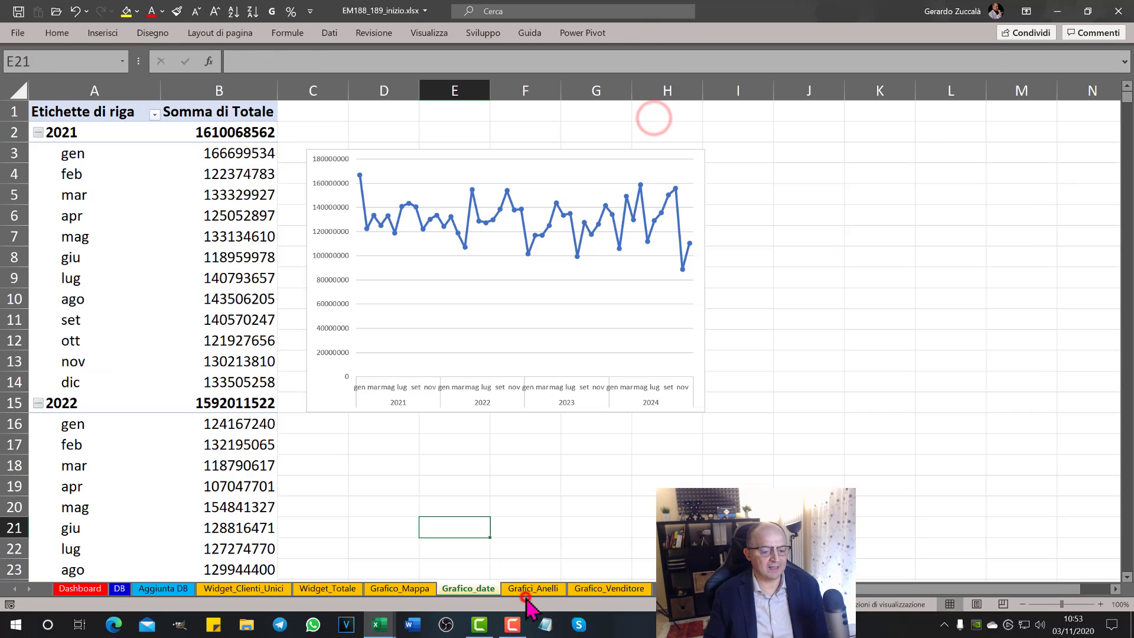
Select A1 on Grafici_Anelli, beside the Puntualità, Prodotto and Servizio labels, for a pivot
left_click(525, 593)
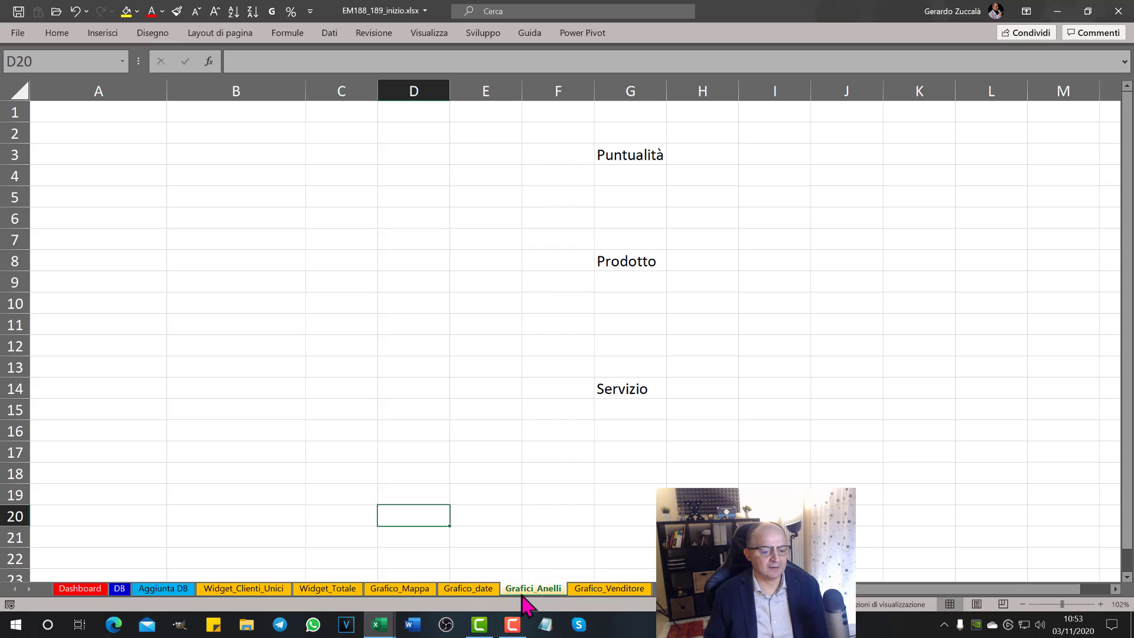
left_click_drag(116, 112, 125, 112)
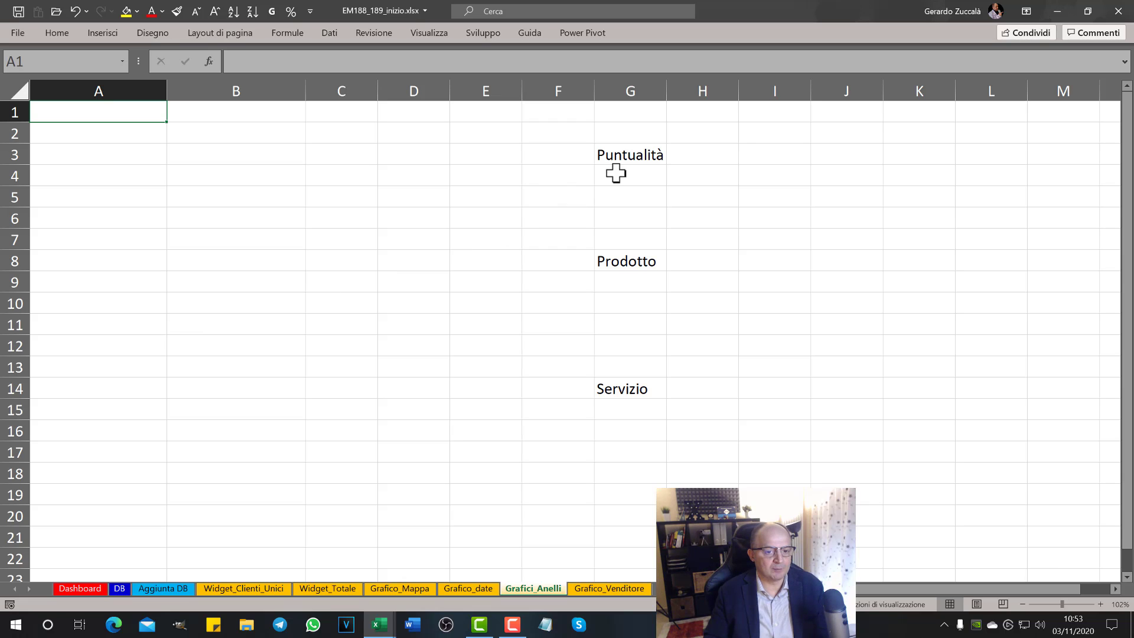
left_click(629, 154)
left_click(628, 262)
left_click(611, 390)
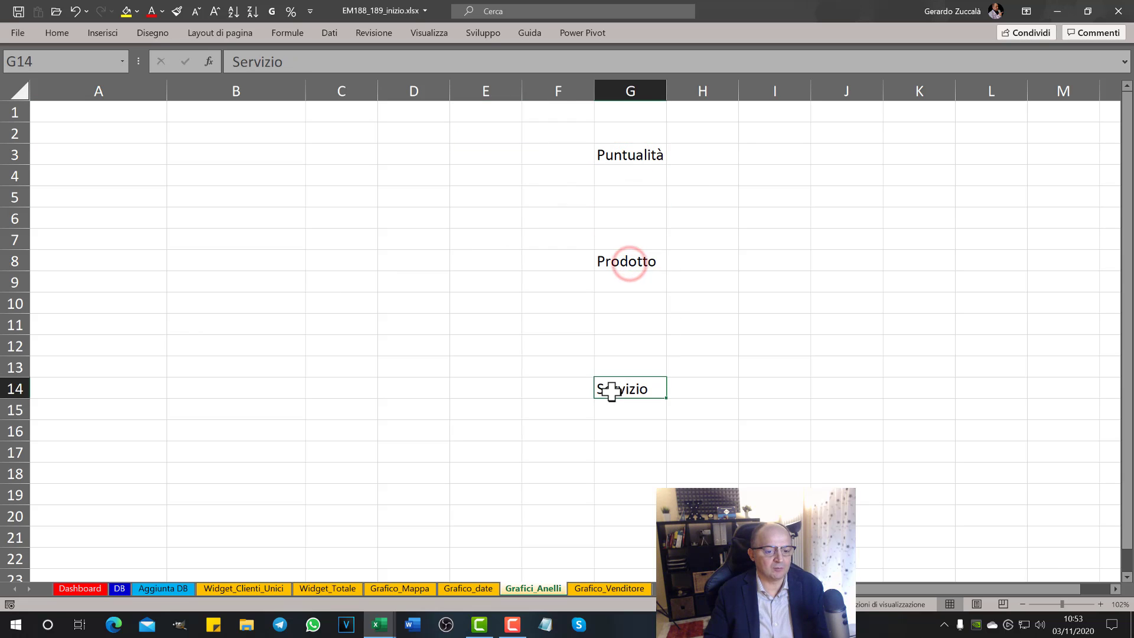
left_click(110, 113)
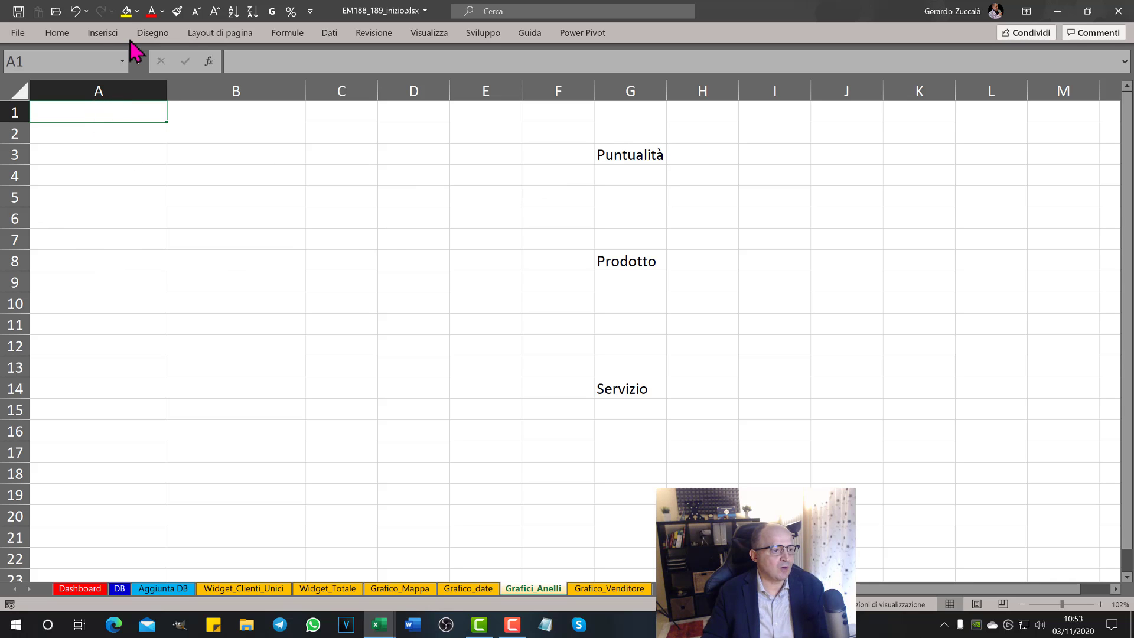
left_click(105, 33)
Create a new pivot table using the db table as its source range
left_click(15, 61)
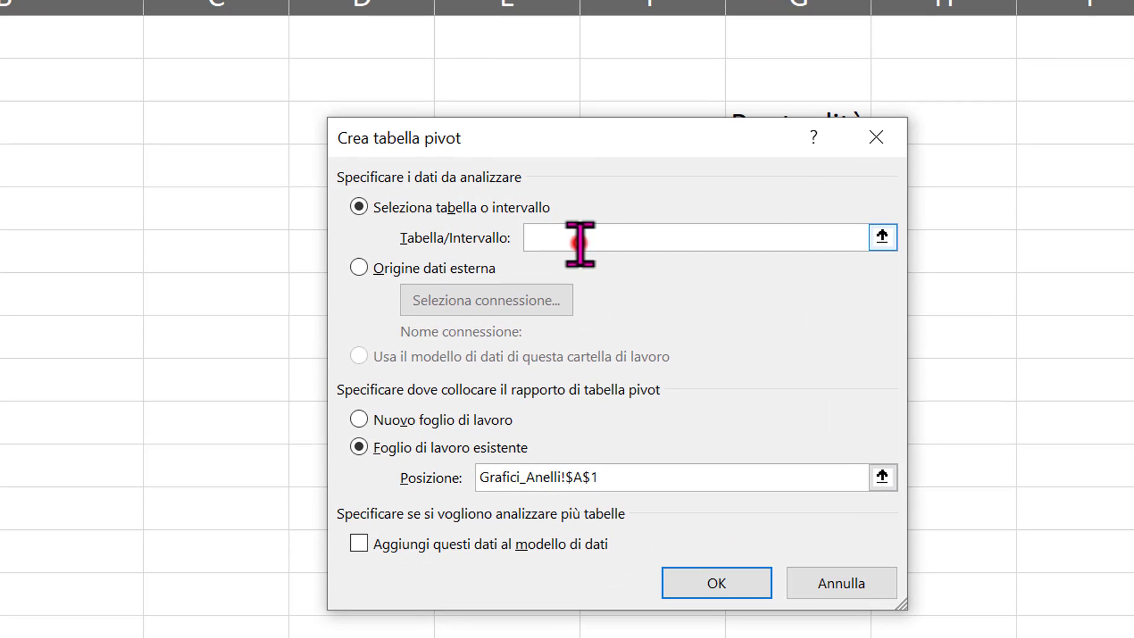
left_click(522, 211)
type("d")
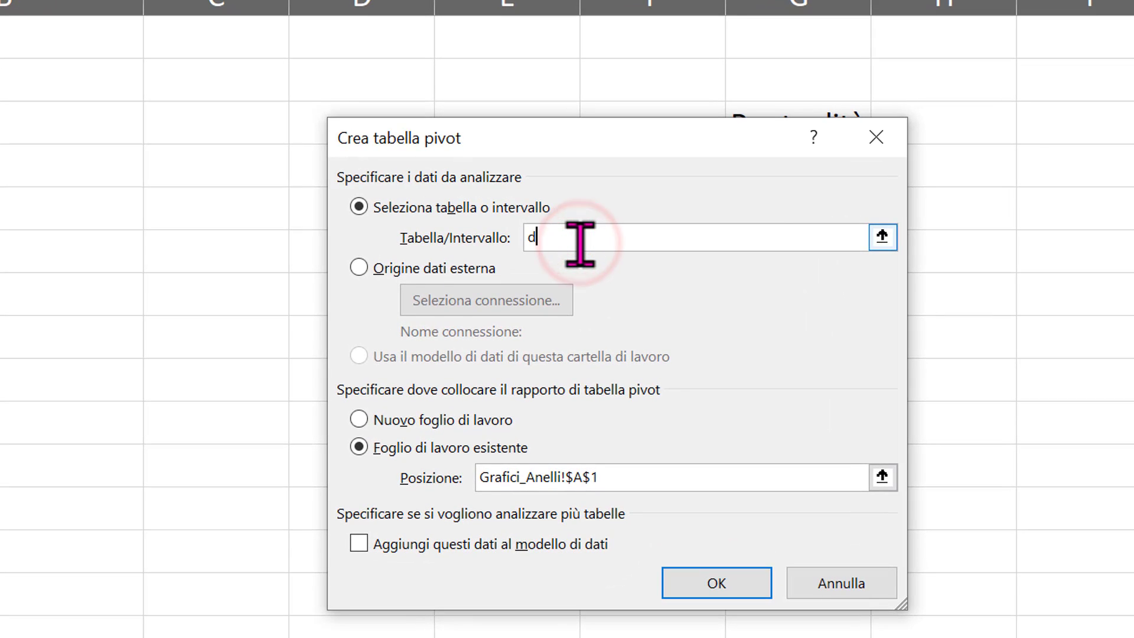
type("b")
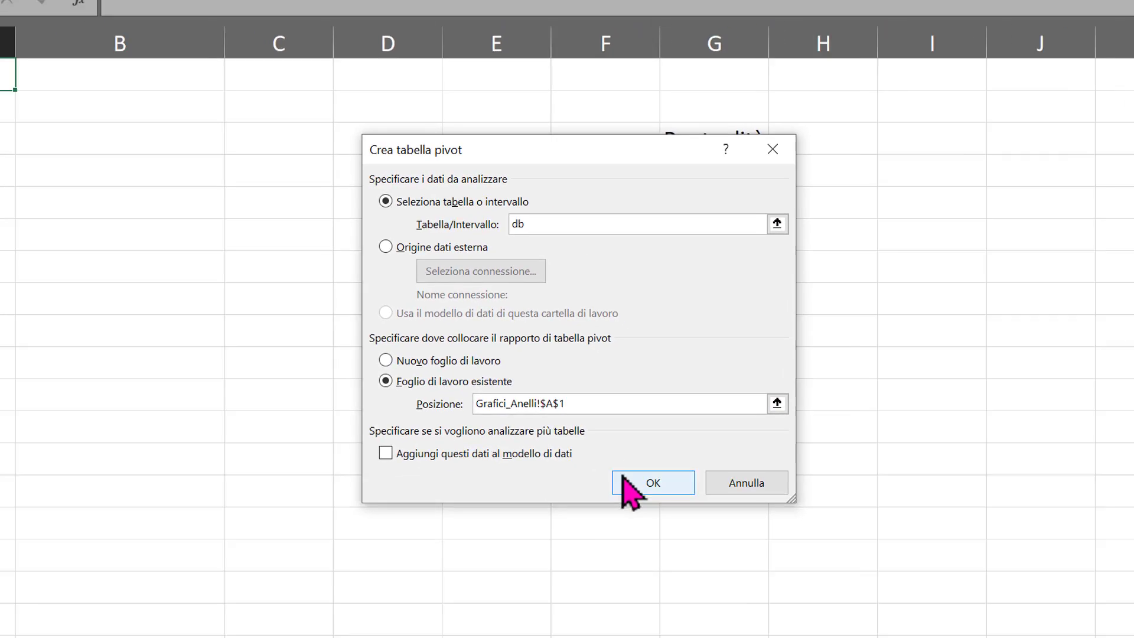
left_click(716, 583)
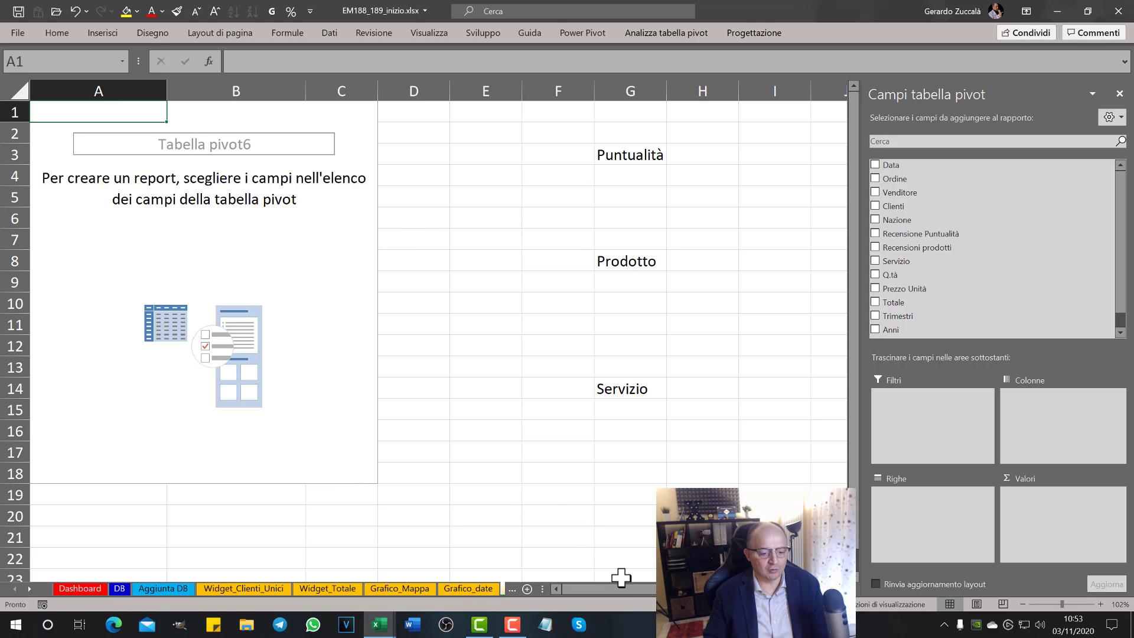
left_click_drag(621, 589, 639, 603)
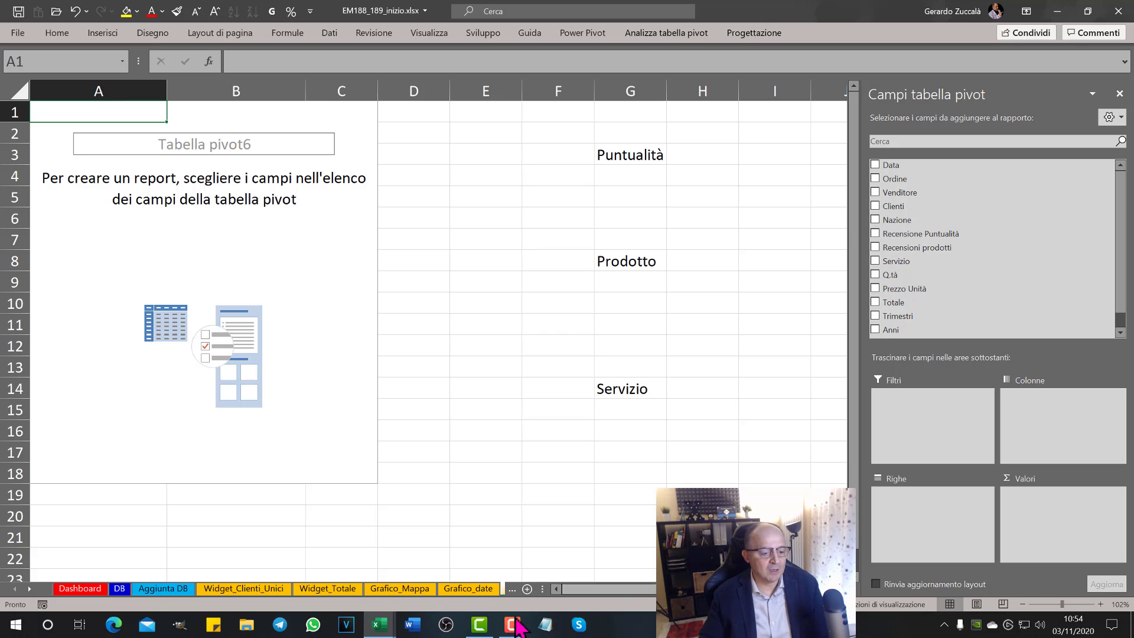
Browse the other worksheets, then return to the empty pivot and select a cell in it
left_click(399, 589)
left_click(332, 589)
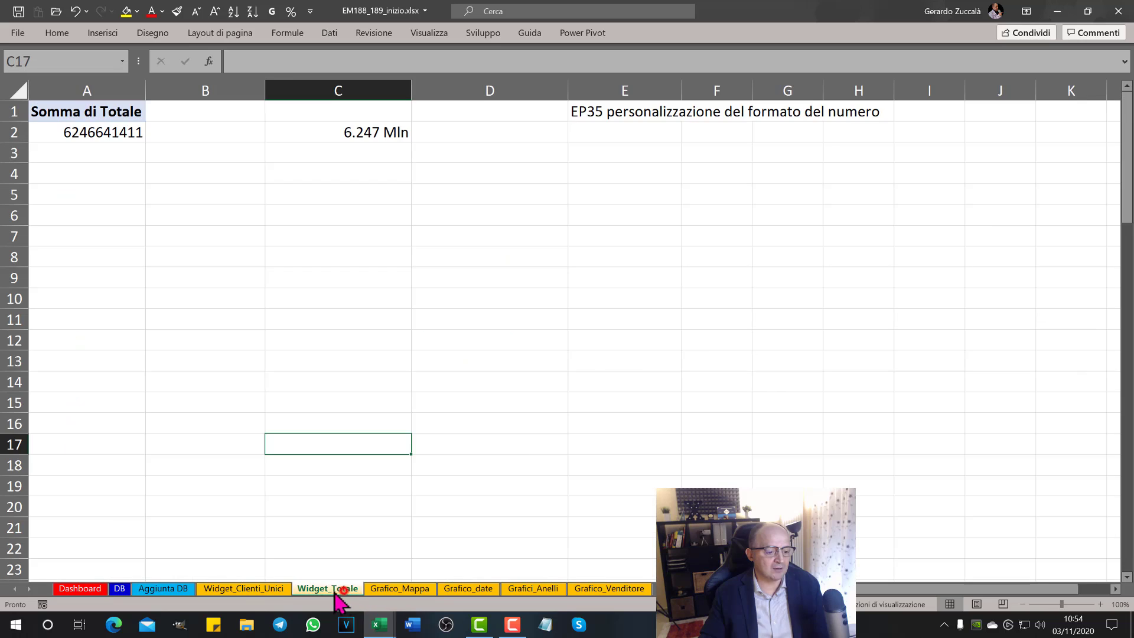
left_click(244, 588)
left_click(328, 589)
left_click(406, 589)
left_click(476, 588)
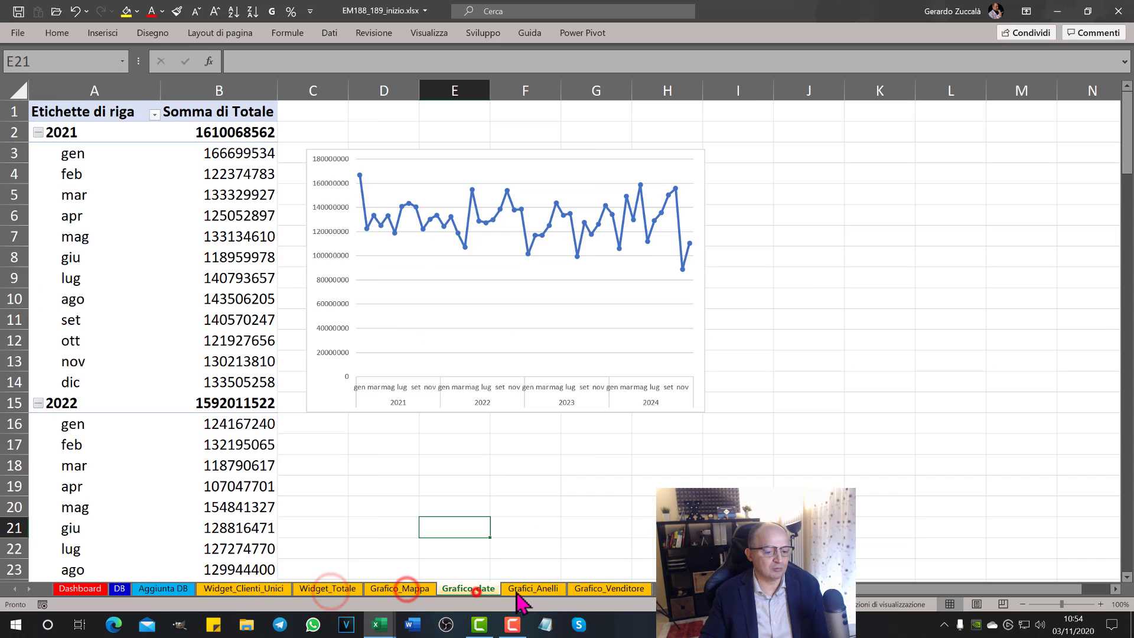
left_click(519, 589)
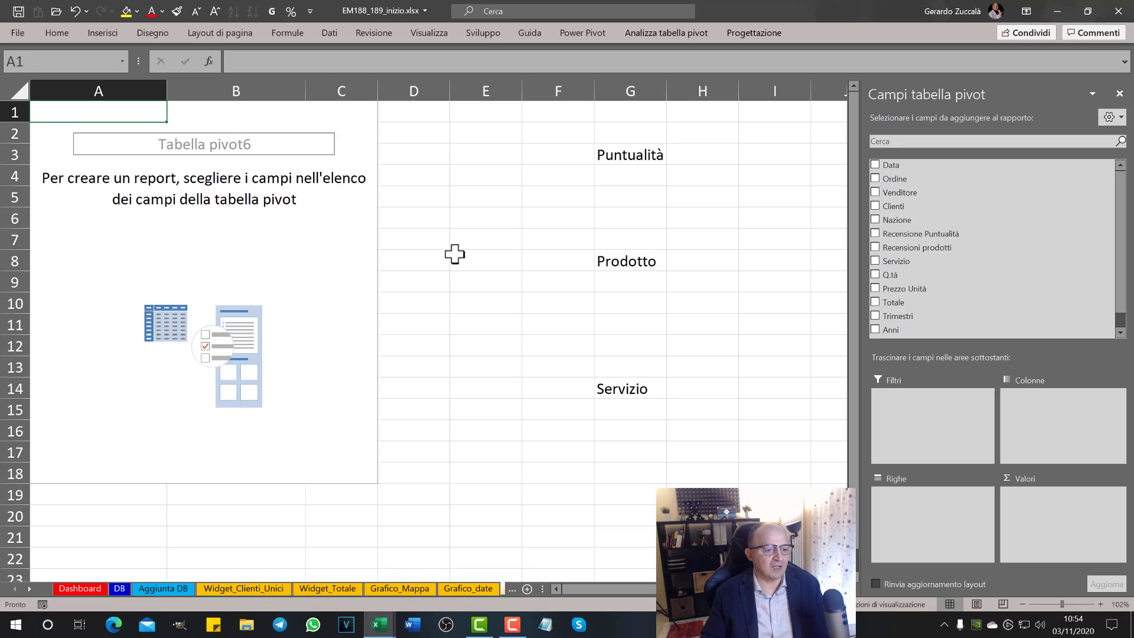
left_click(307, 220)
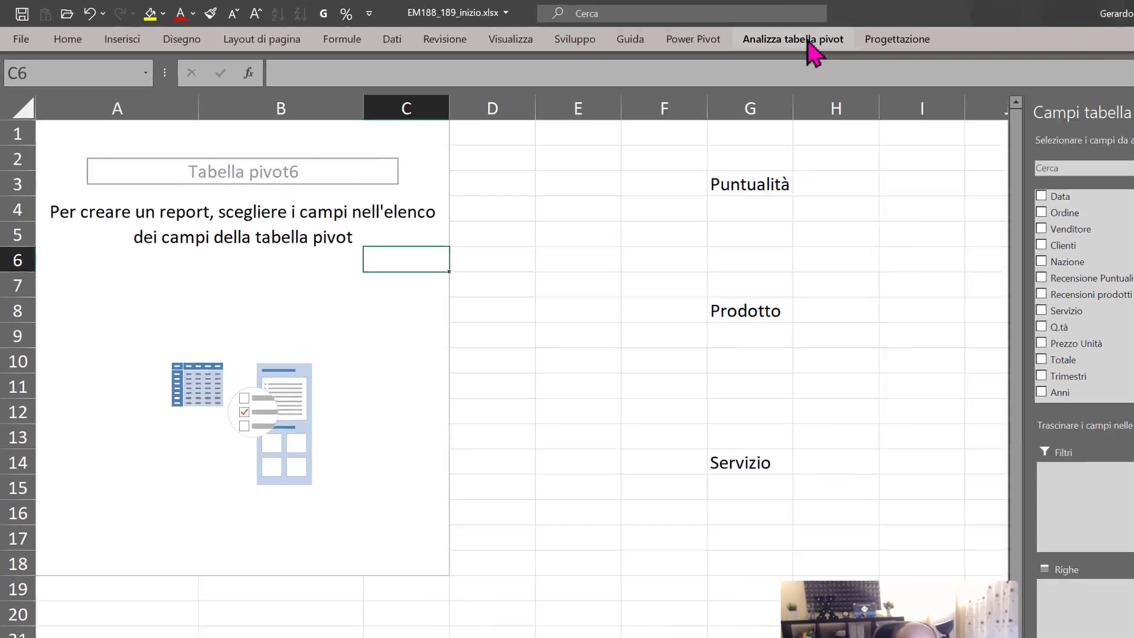
Name the pivot Puntualità, with Recensione Puntualità as rows and Somma di Totale as values
left_click(666, 34)
left_click(157, 190)
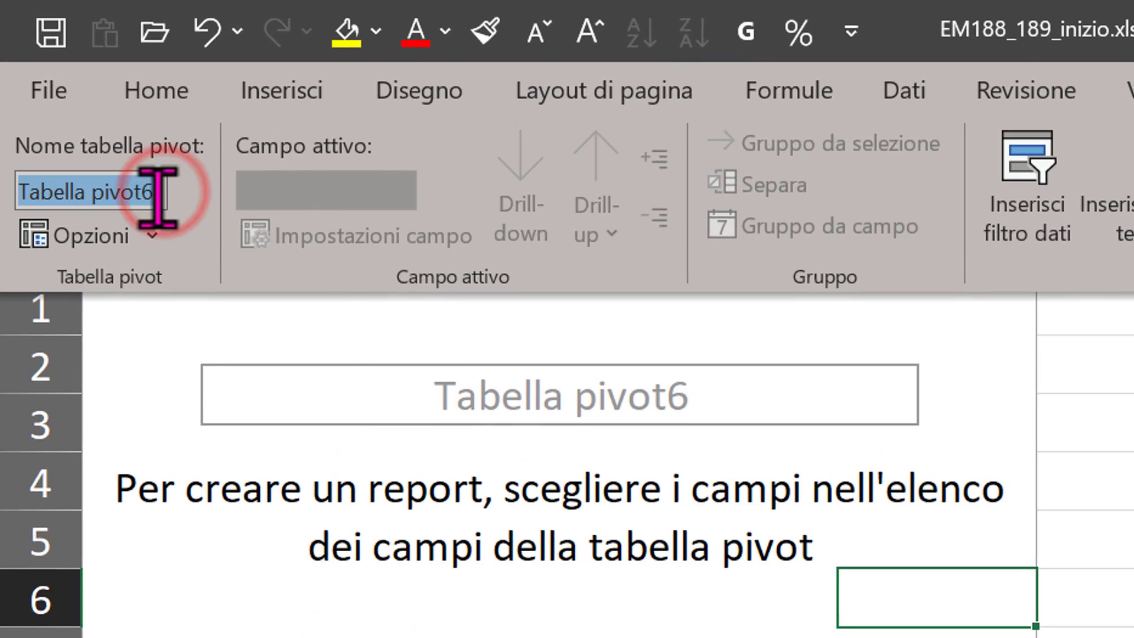
type("Puntualità")
key("Return")
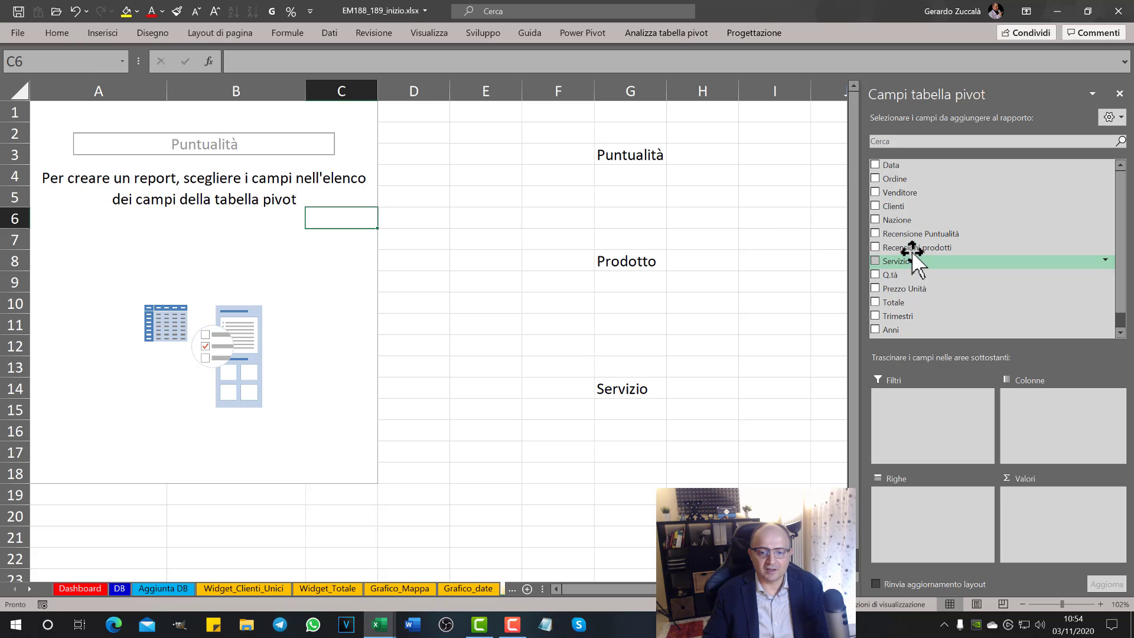
left_click_drag(917, 233, 930, 490)
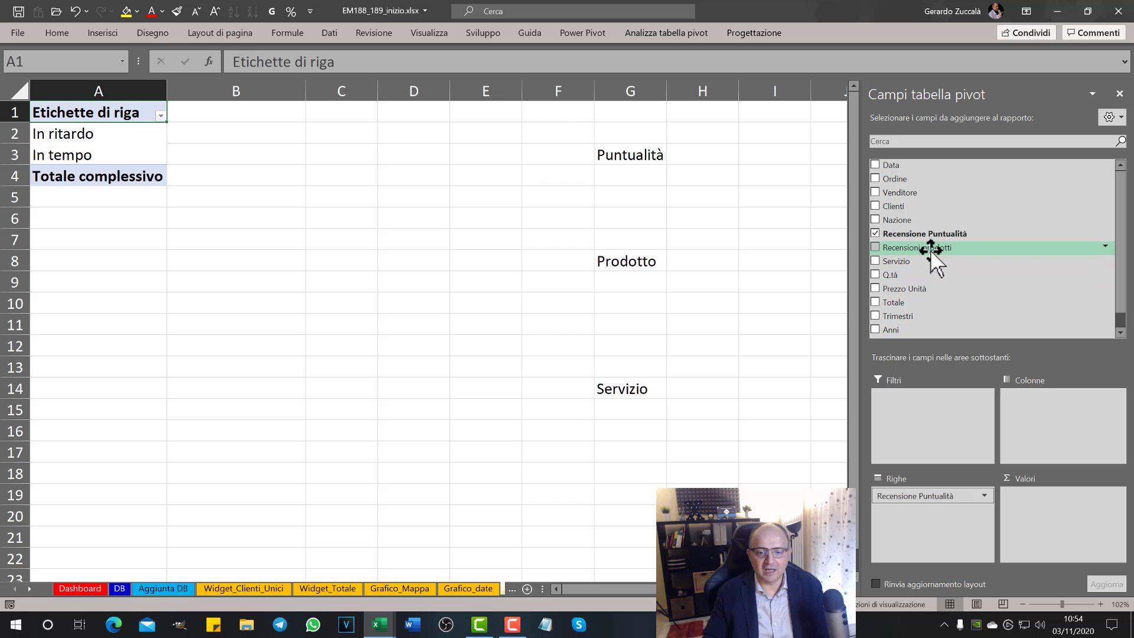
left_click_drag(913, 302, 1060, 520)
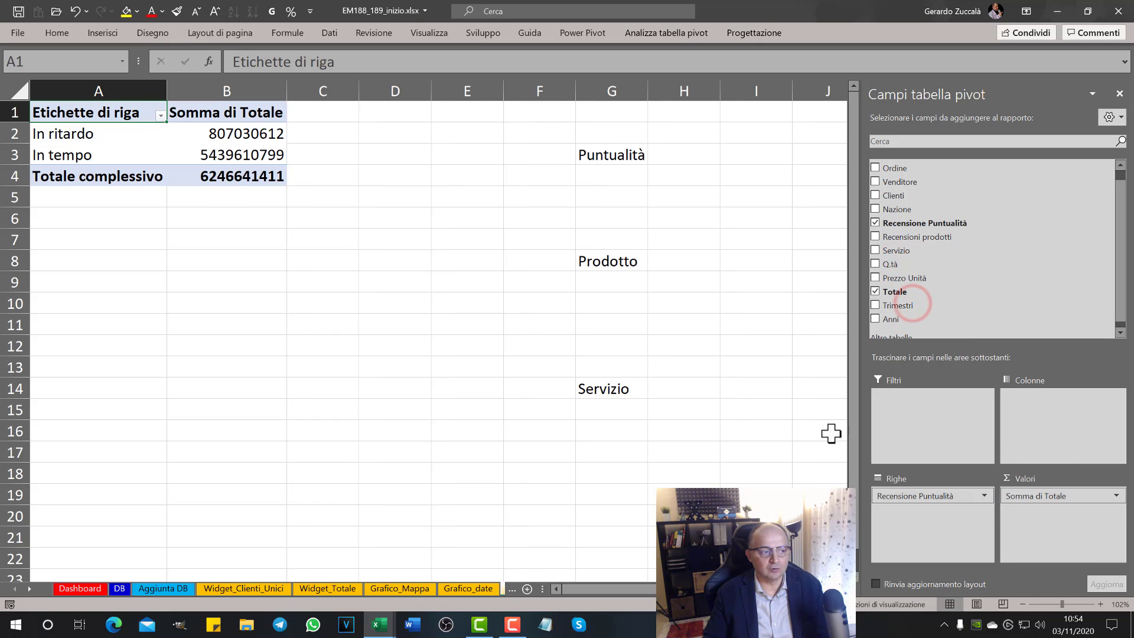
Check the Somma di Totale values against the Totale column on the DB sheet
left_click(236, 134)
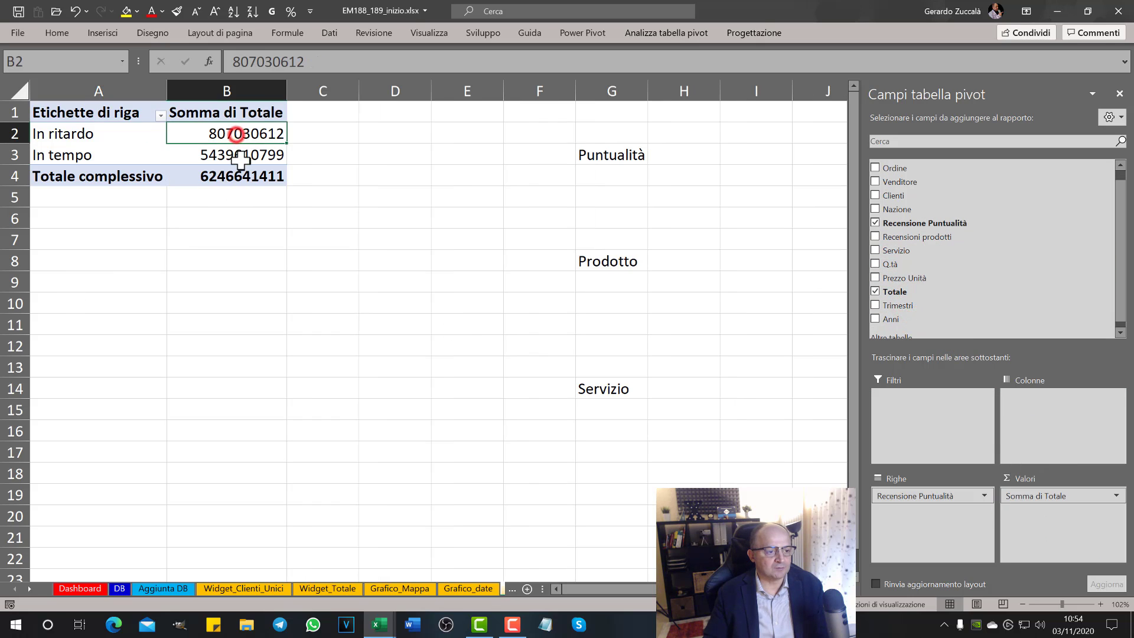
left_click(235, 157)
left_click_drag(243, 132, 248, 149)
left_click(248, 133)
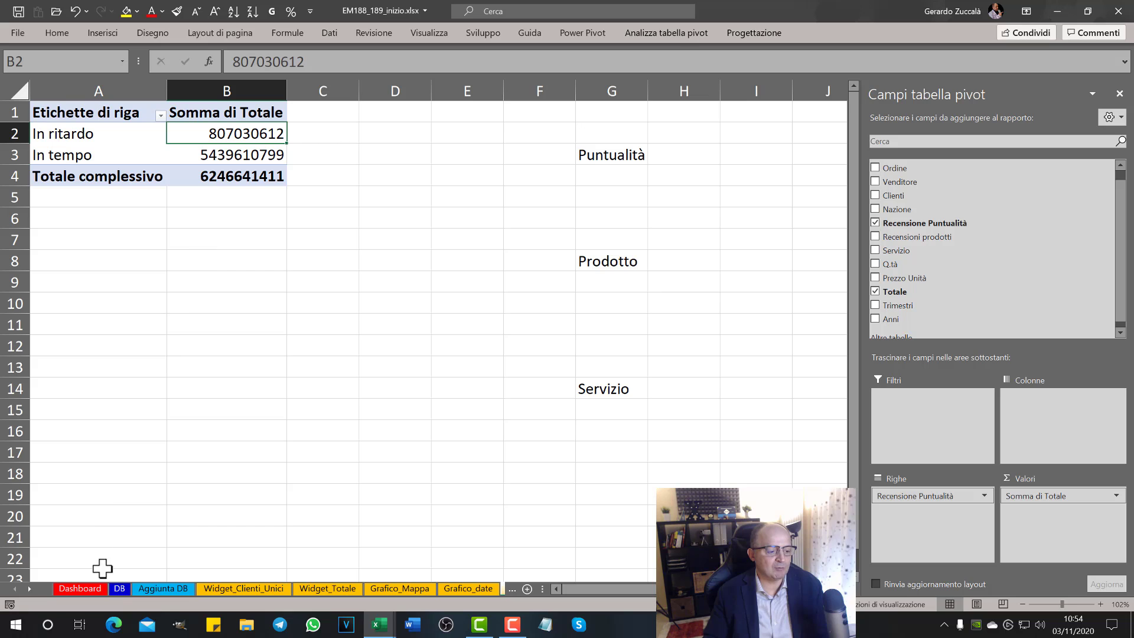
left_click(119, 589)
left_click_drag(851, 189, 851, 339)
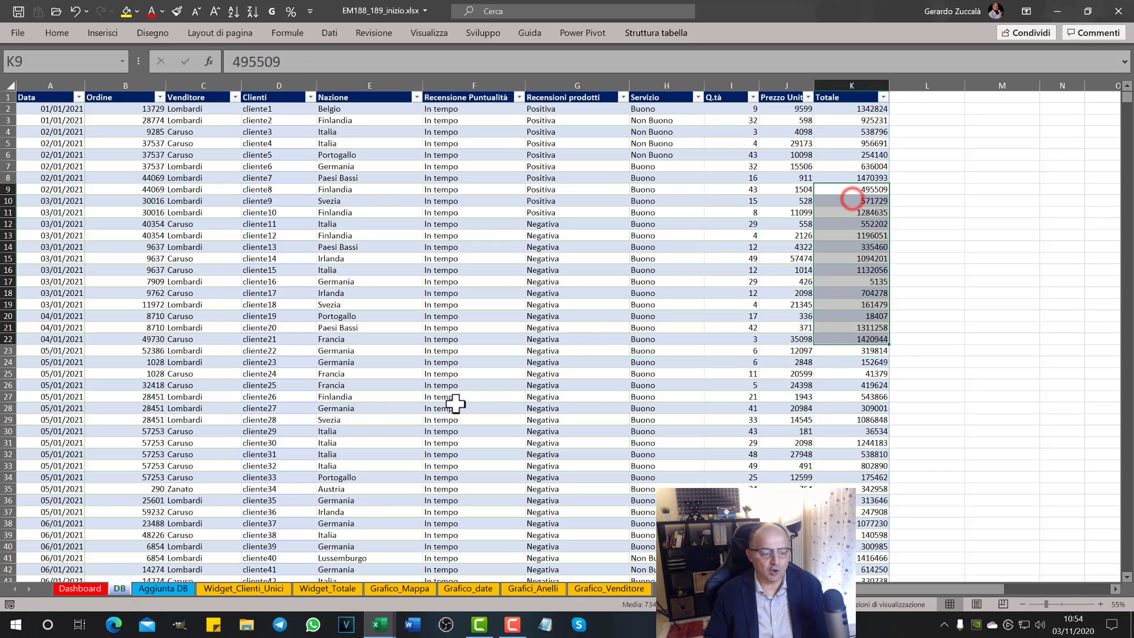
left_click(225, 443)
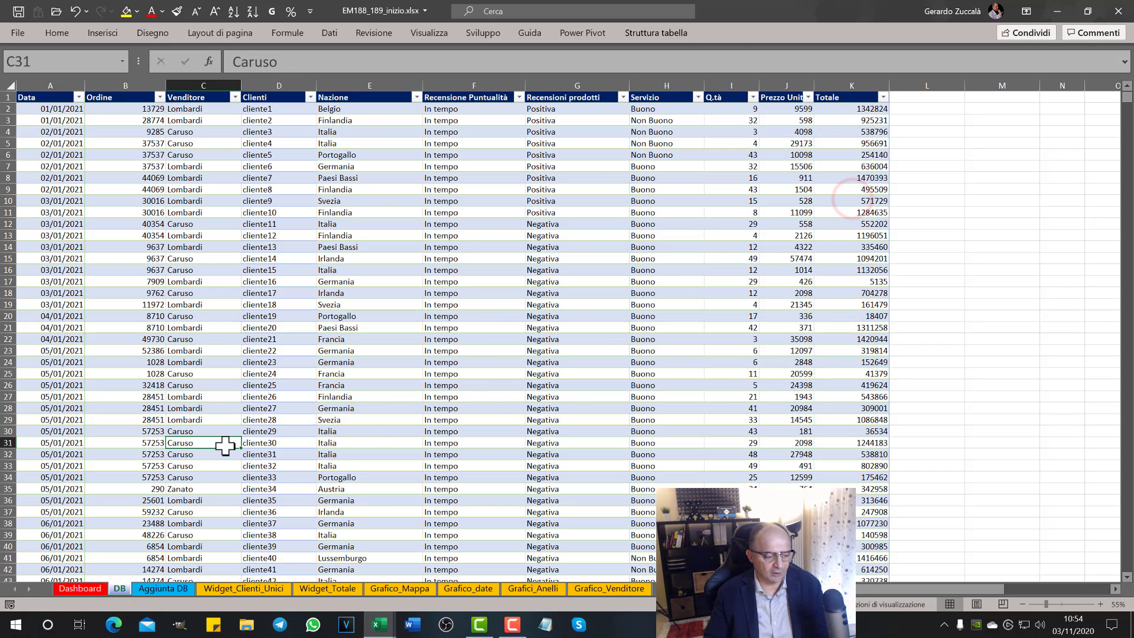
left_click(479, 591)
left_click(520, 589)
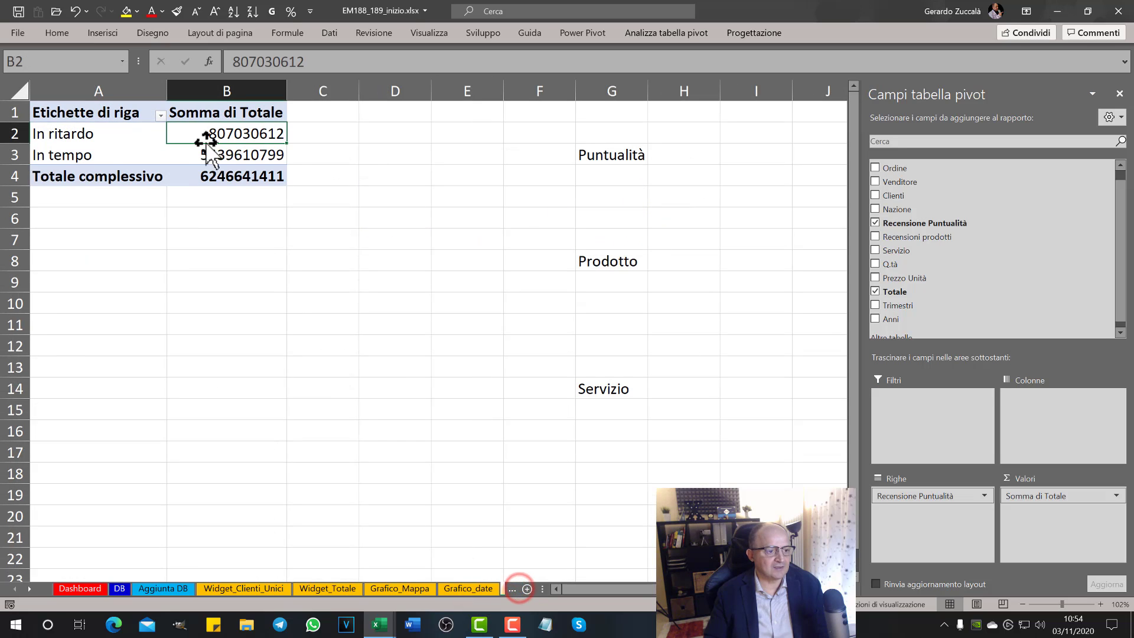
left_click_drag(225, 135, 224, 155)
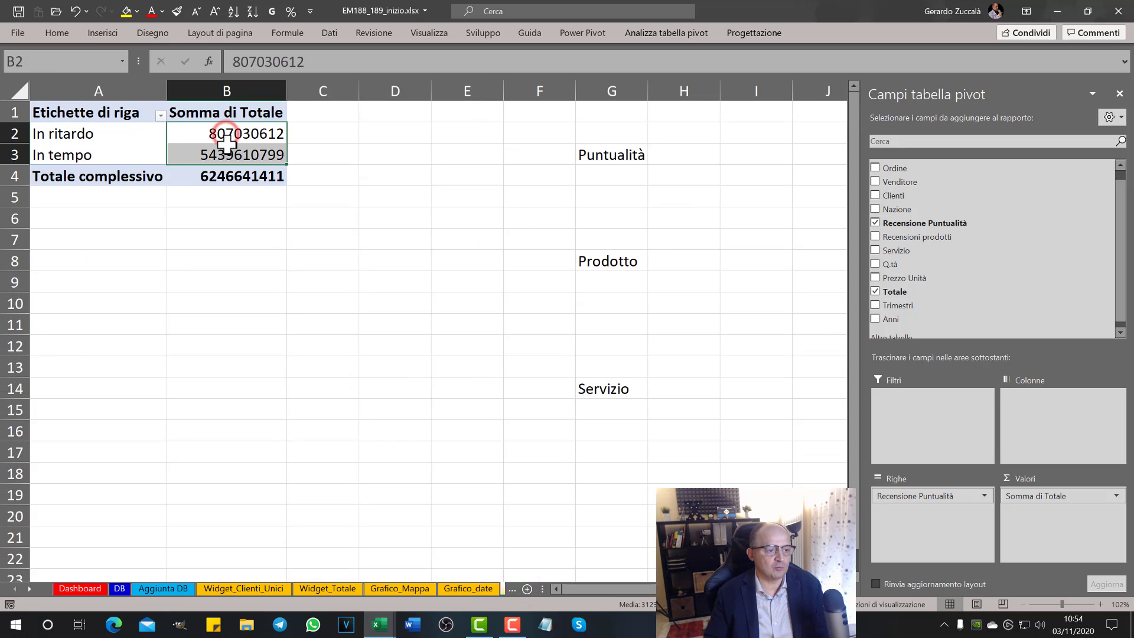
left_click(232, 134)
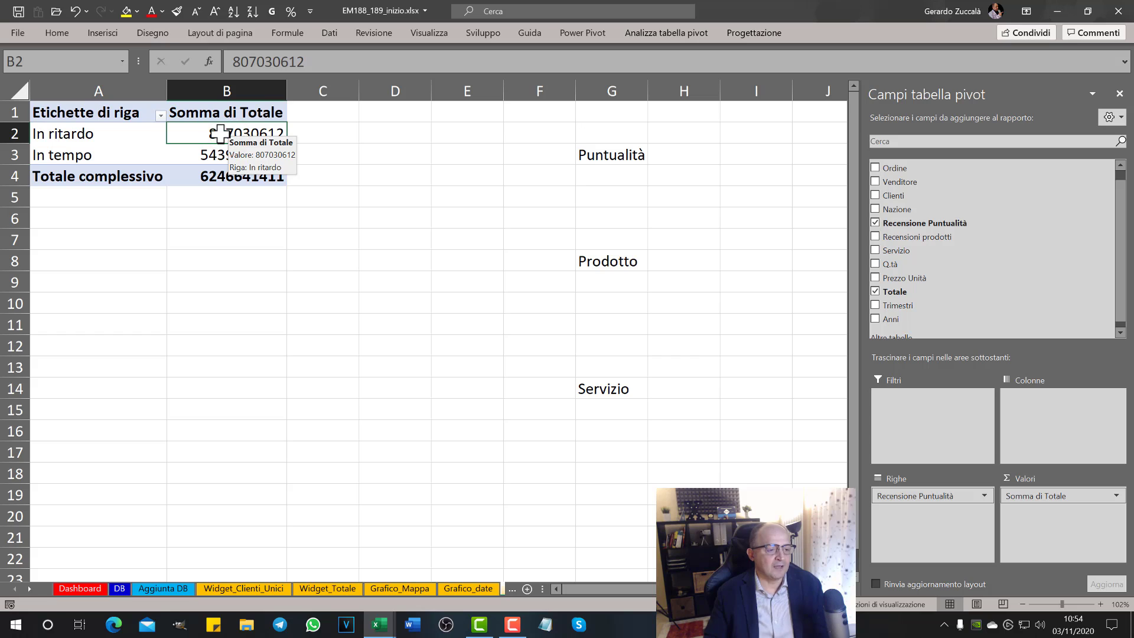
Summarise the Totale value field by Conteggio, giving 1047 late and 7352 on time
right_click(220, 134)
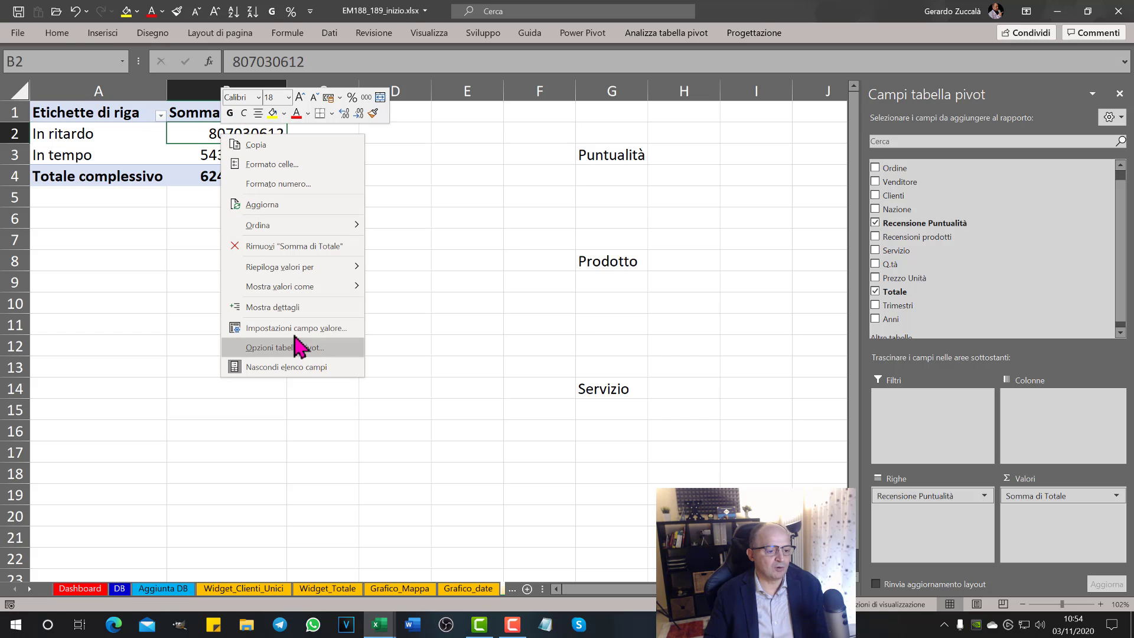
left_click(1031, 497)
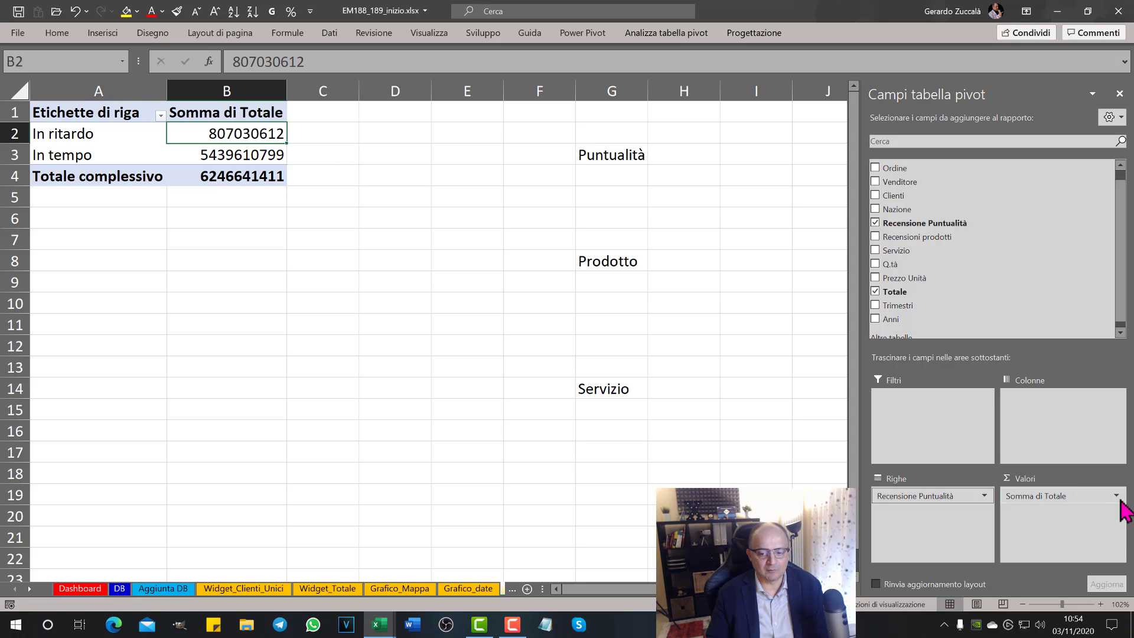
left_click(1117, 495)
left_click(1049, 479)
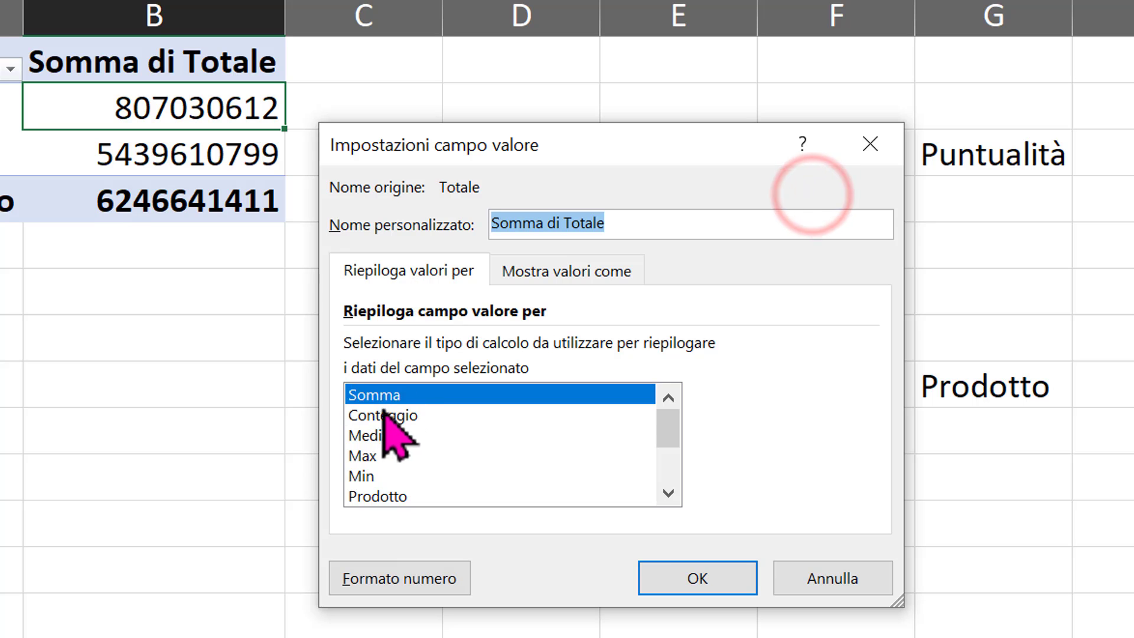
left_click(384, 415)
left_click(720, 576)
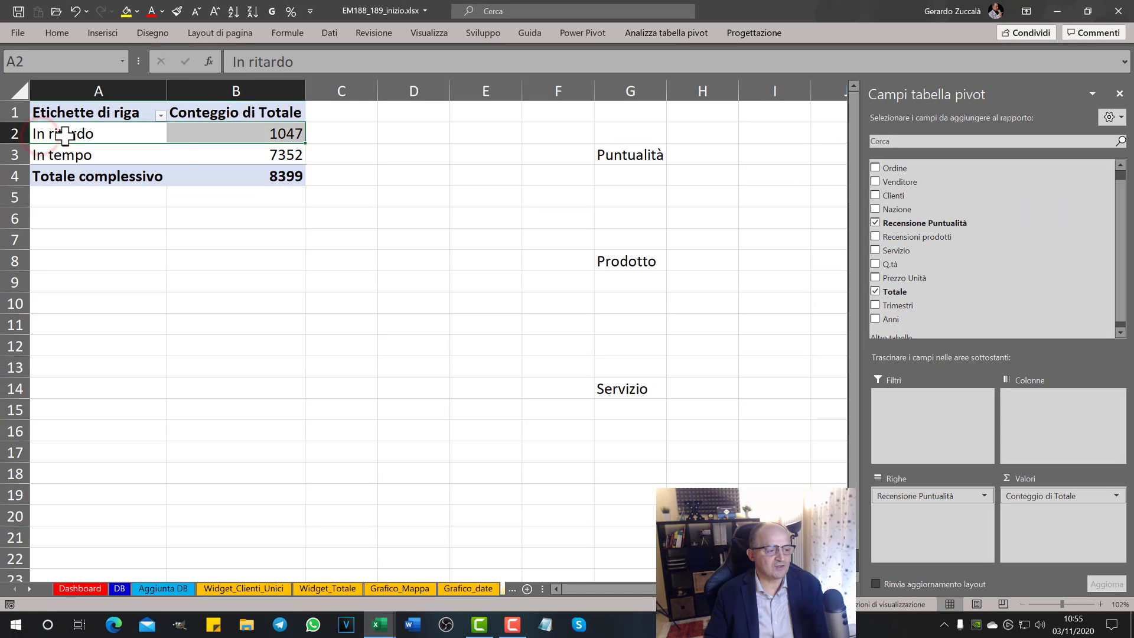
left_click(257, 135)
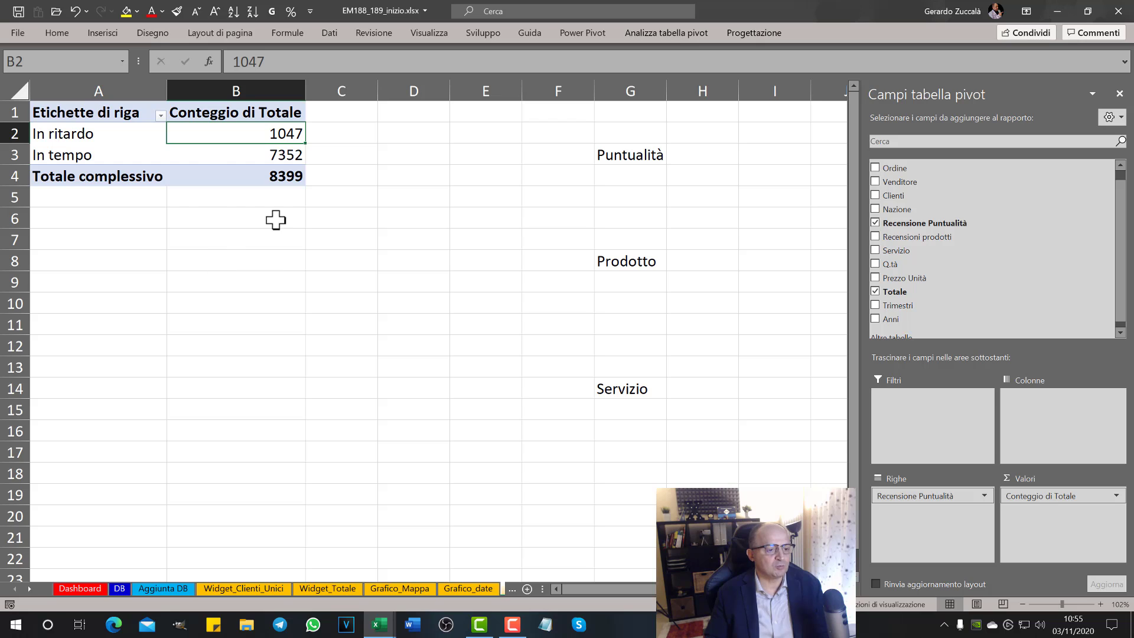
left_click(251, 151)
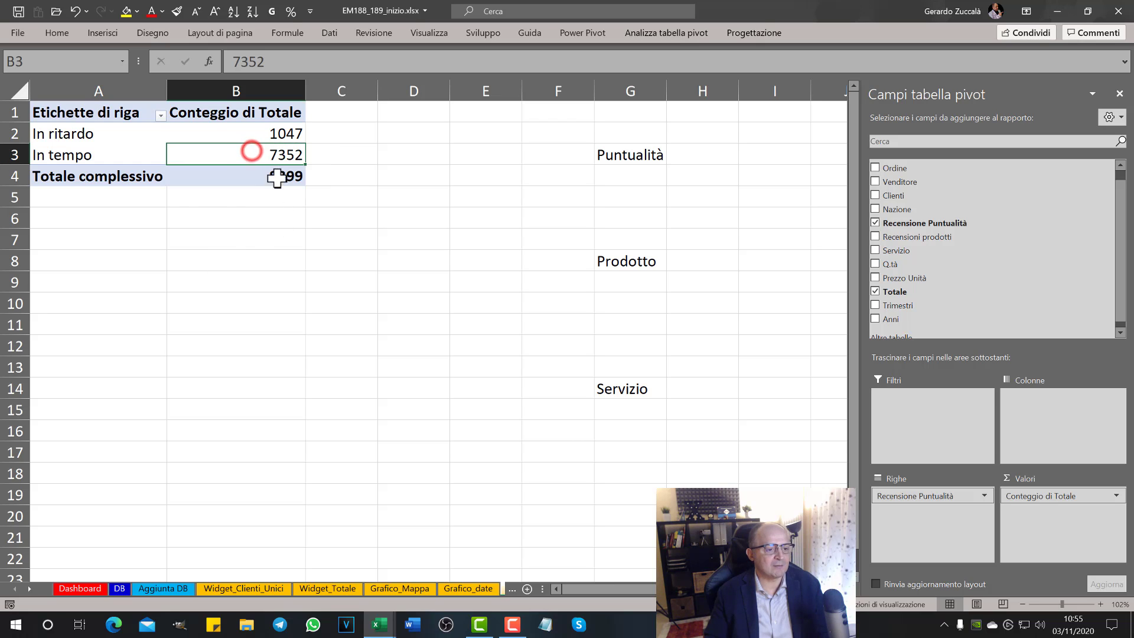
Insert a doughnut (Anello) pivot chart from the Puntualità pivot
left_click(103, 33)
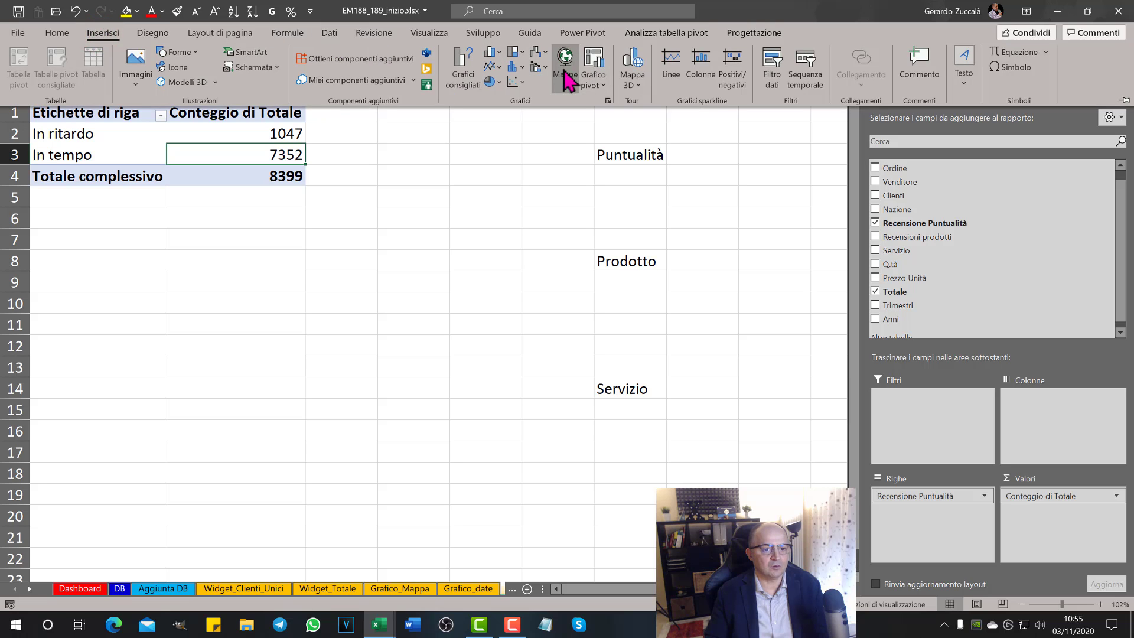
left_click(592, 71)
left_click(610, 107)
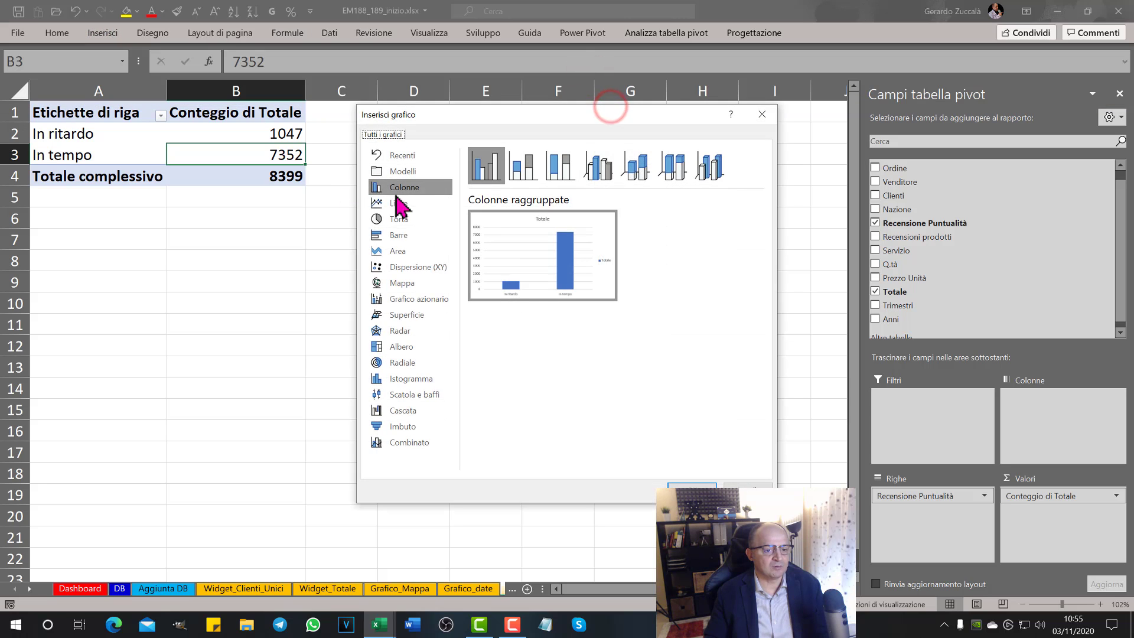
left_click(399, 219)
left_click(642, 168)
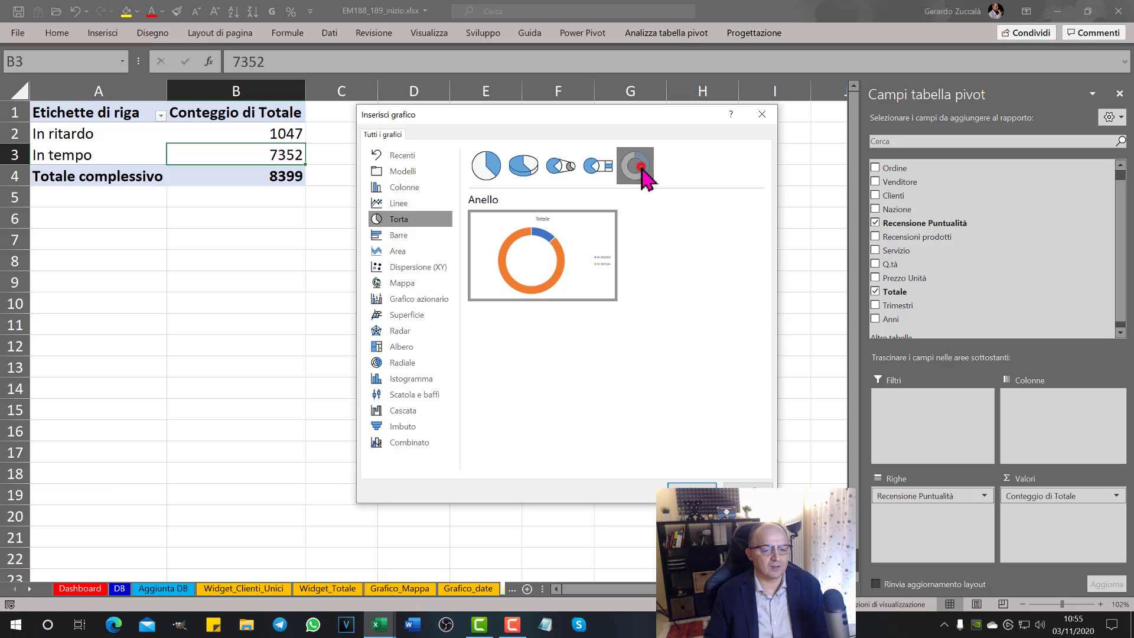
left_click(692, 488)
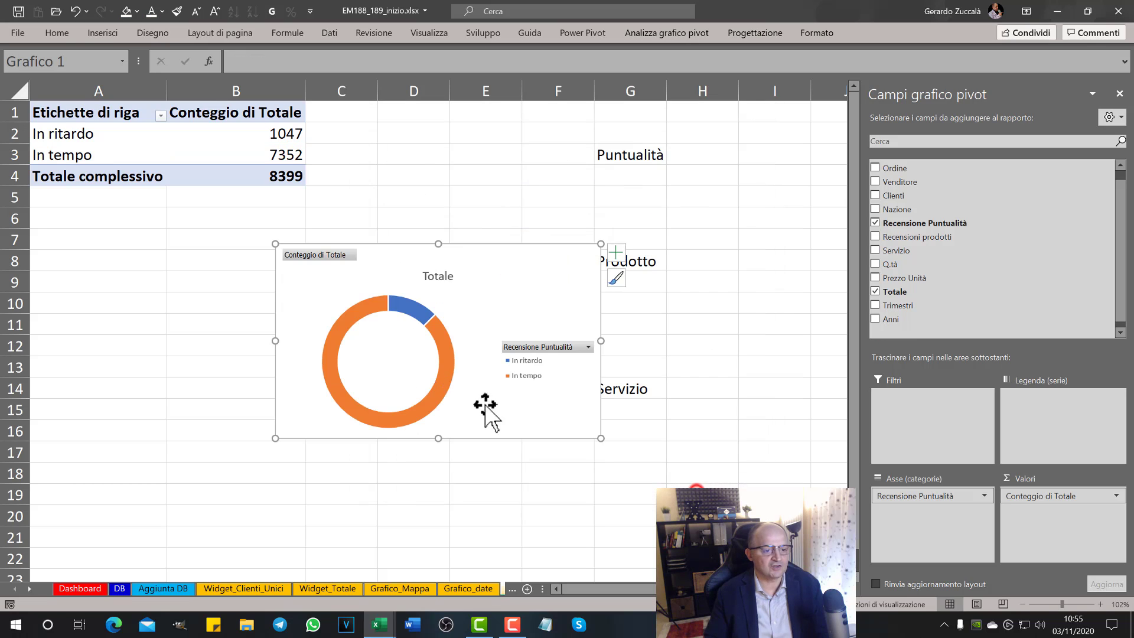
left_click(524, 254)
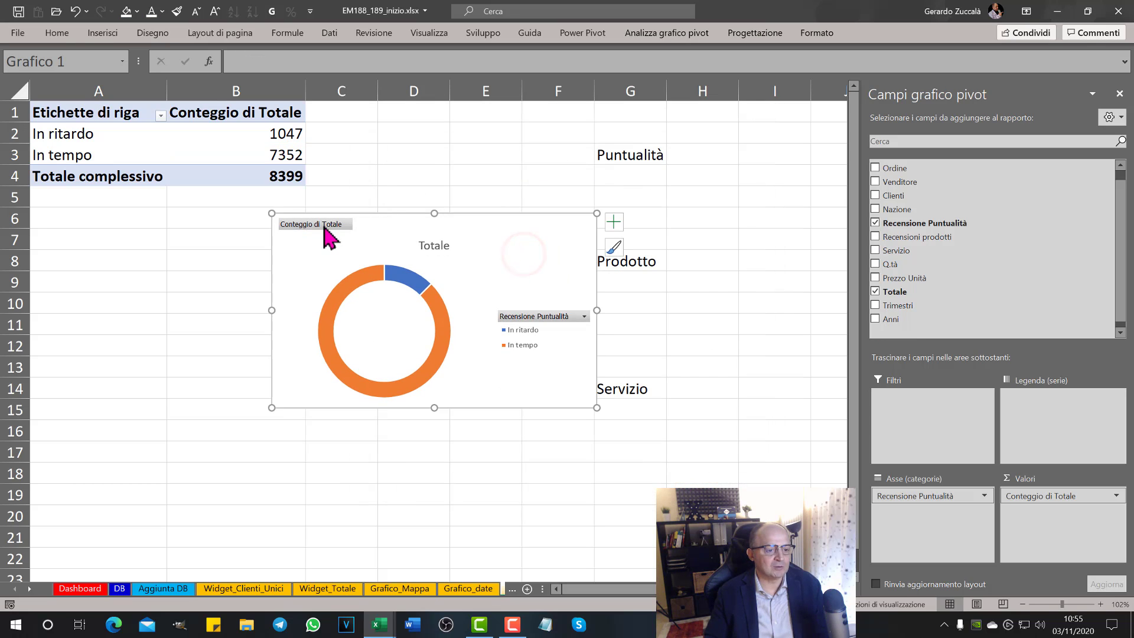
Hide all field buttons and delete the chart's legend and Totale title
right_click(328, 227)
left_click(326, 223)
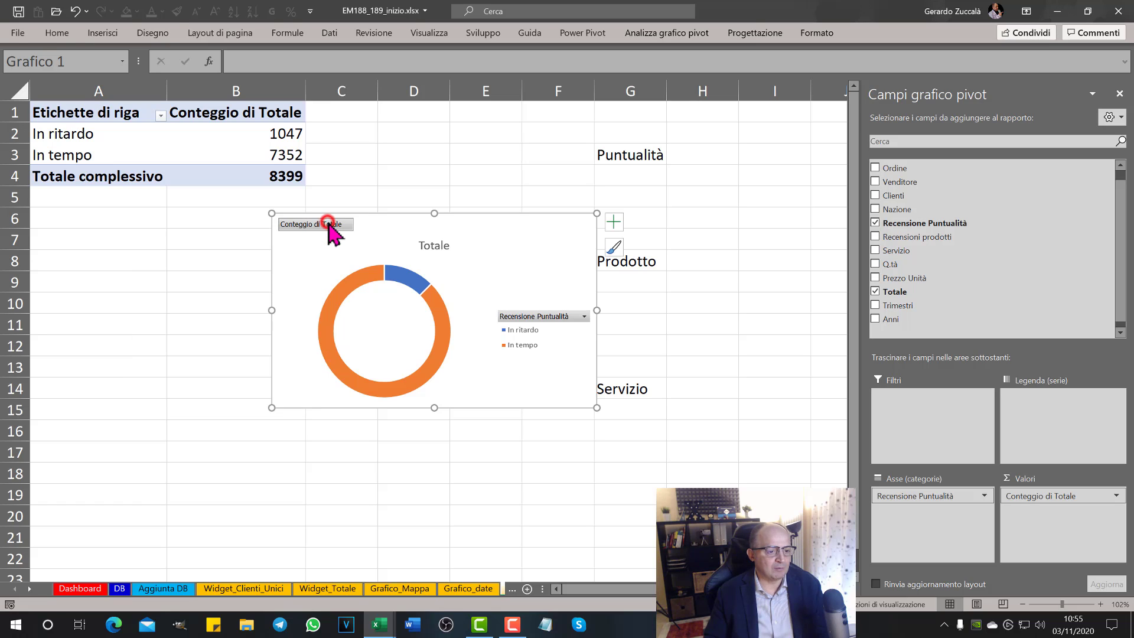
right_click(330, 222)
left_click(205, 378)
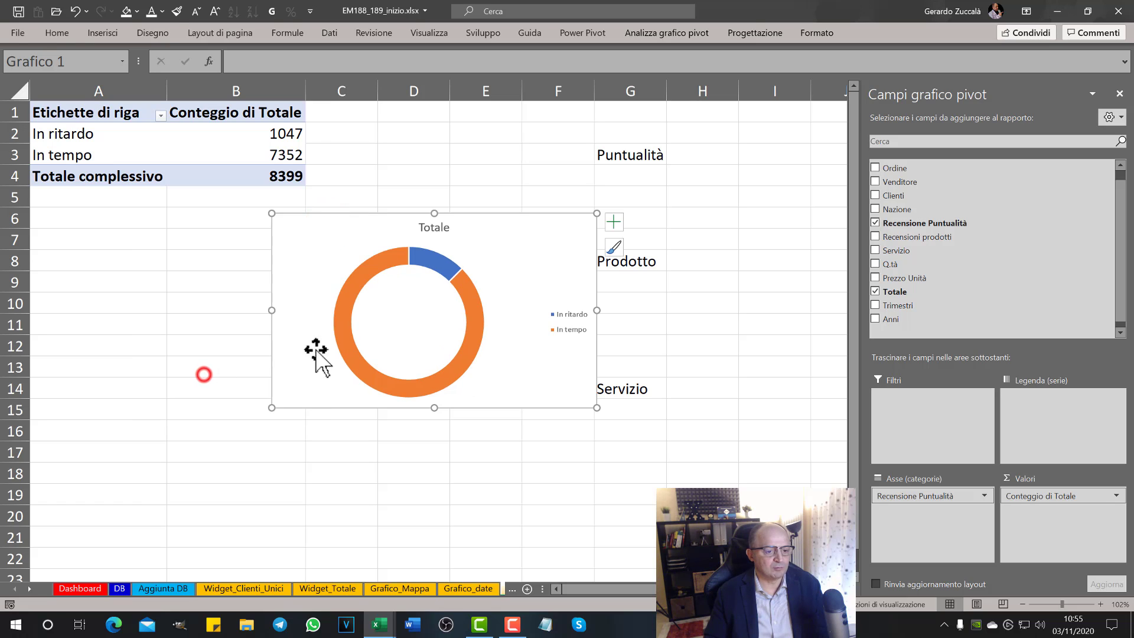
left_click(570, 330)
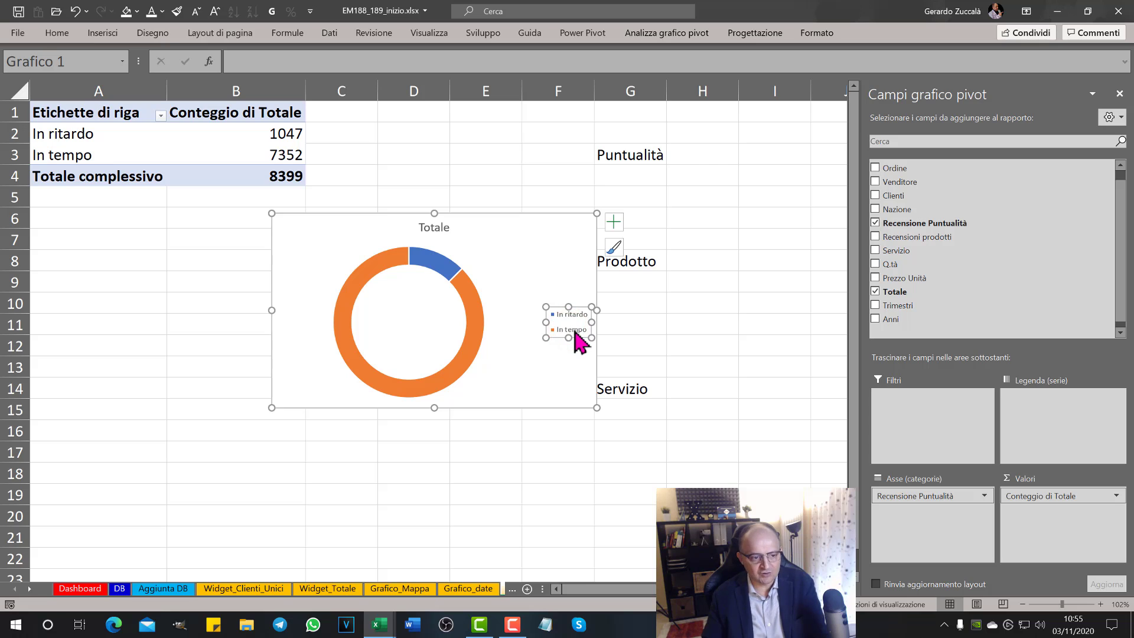
key("Delete")
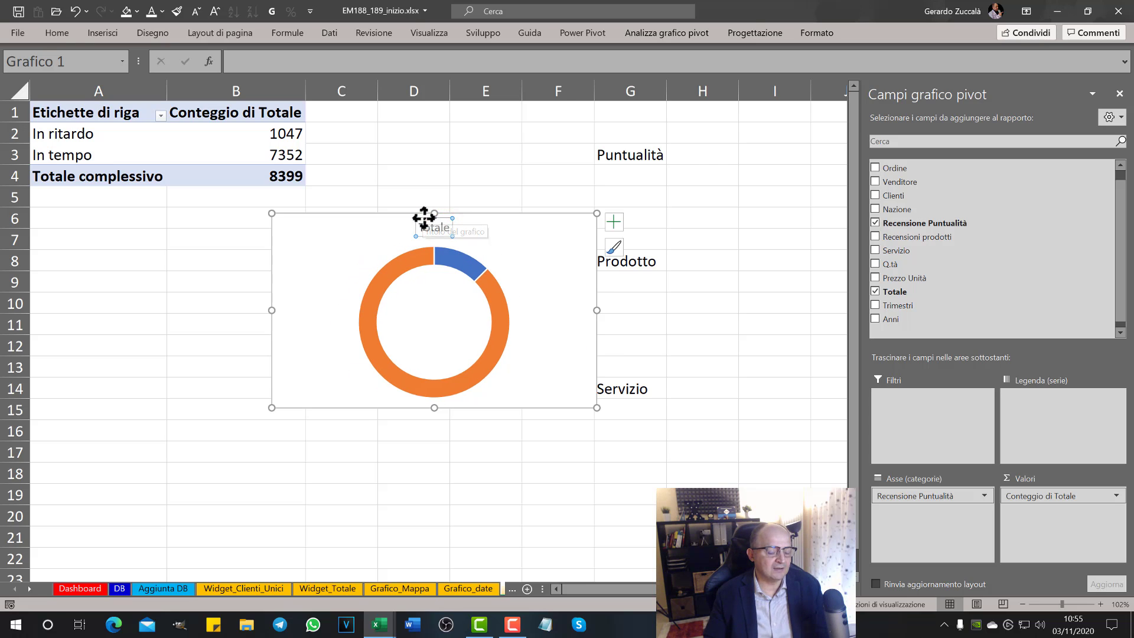
left_click_drag(426, 219, 425, 347)
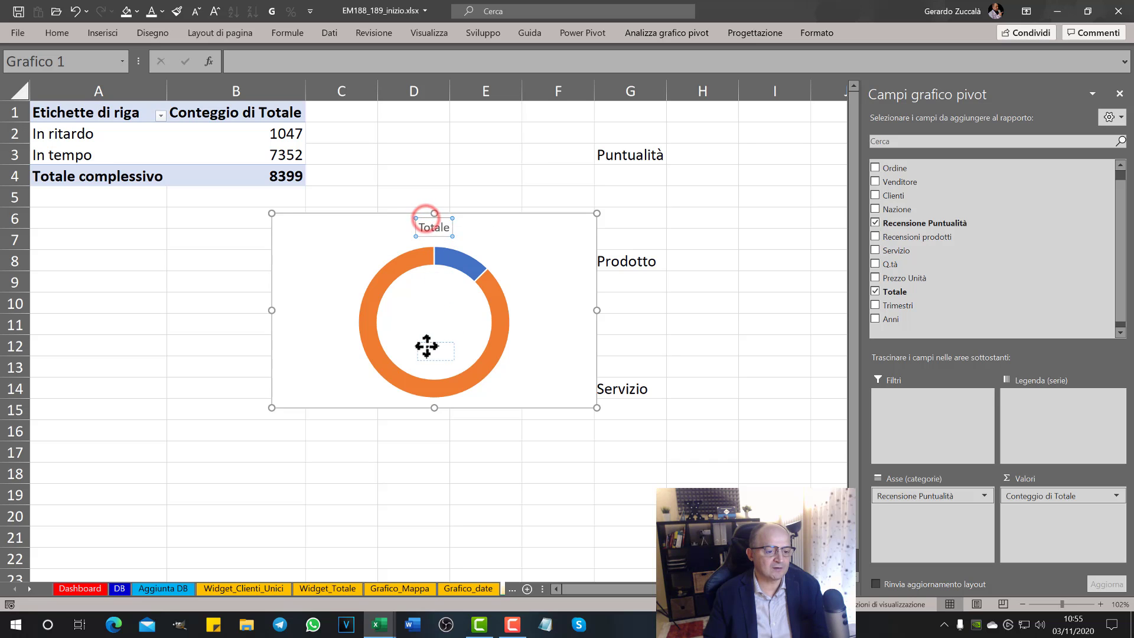
left_click(173, 414)
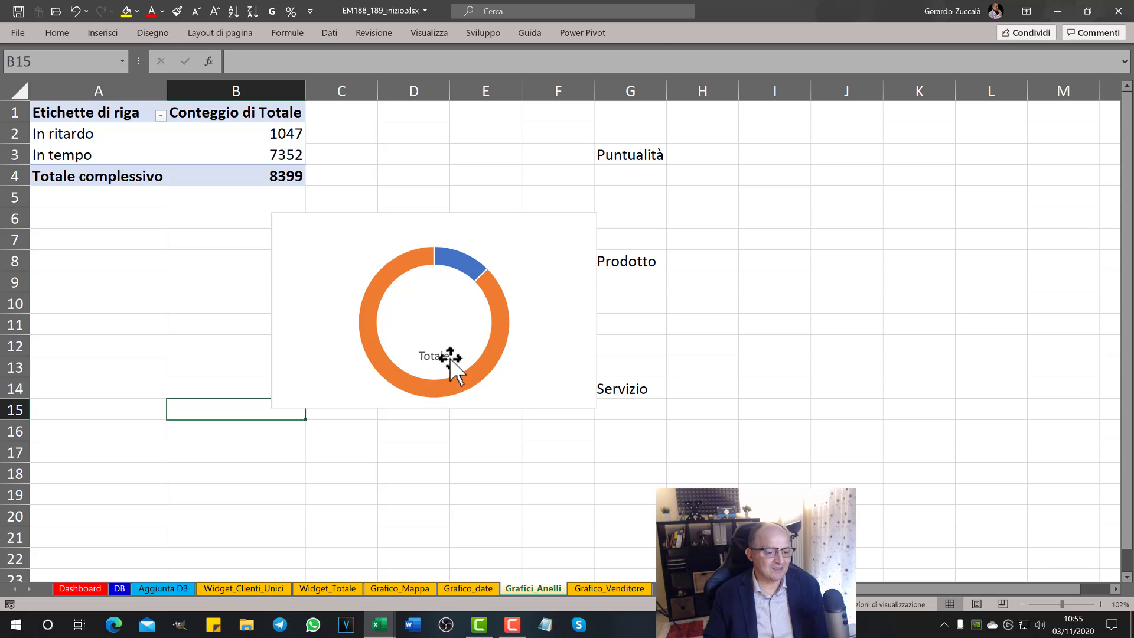
left_click(450, 357)
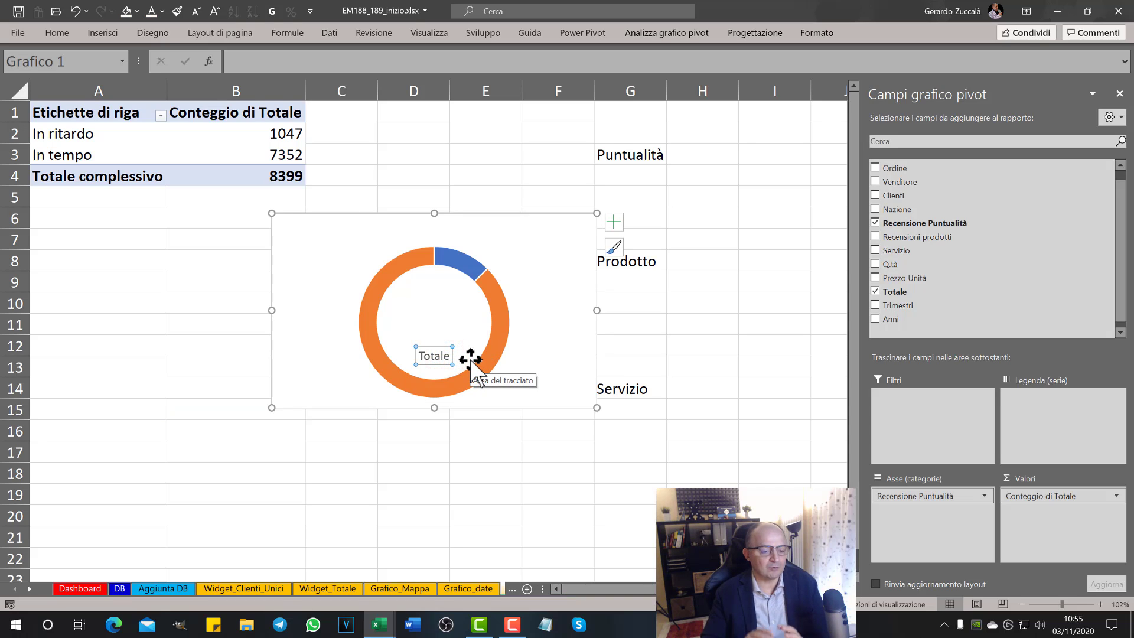
key("Delete")
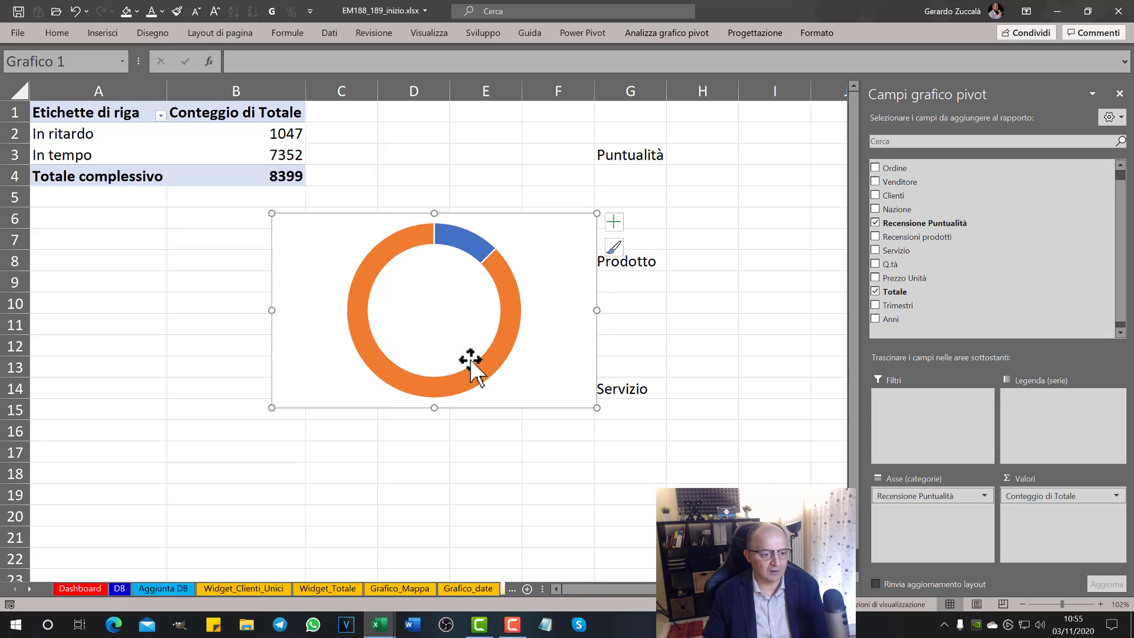
Resize the doughnut's plot area and move the compact chart up beside the pivot
left_click_drag(271, 406, 351, 383)
left_click_drag(413, 223, 392, 125)
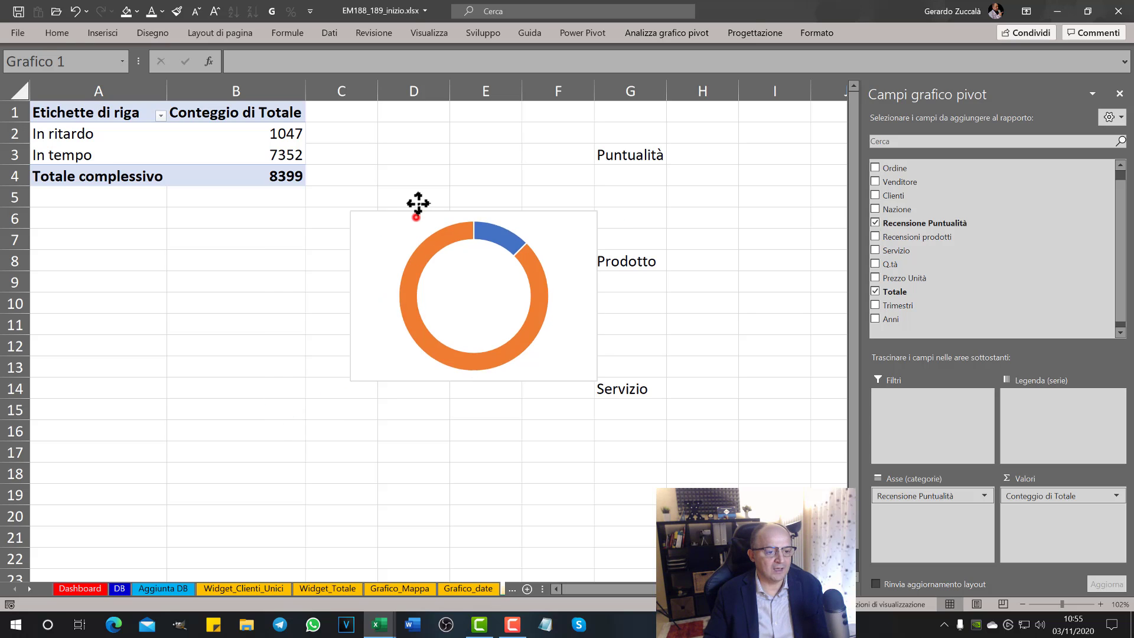
left_click_drag(343, 251, 372, 237)
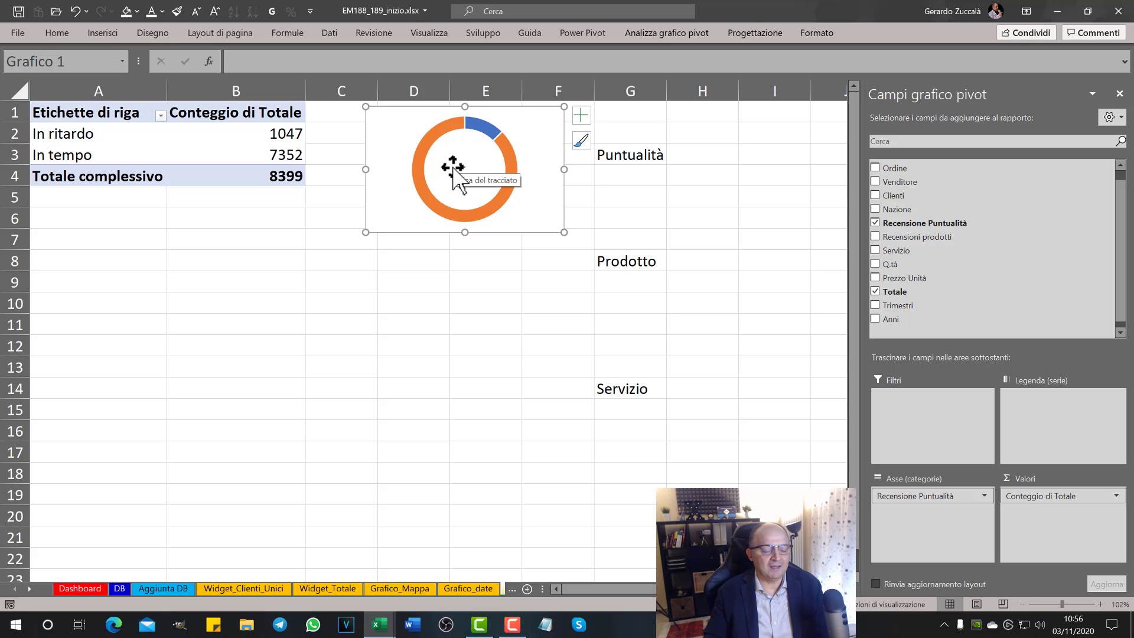
left_click(260, 152)
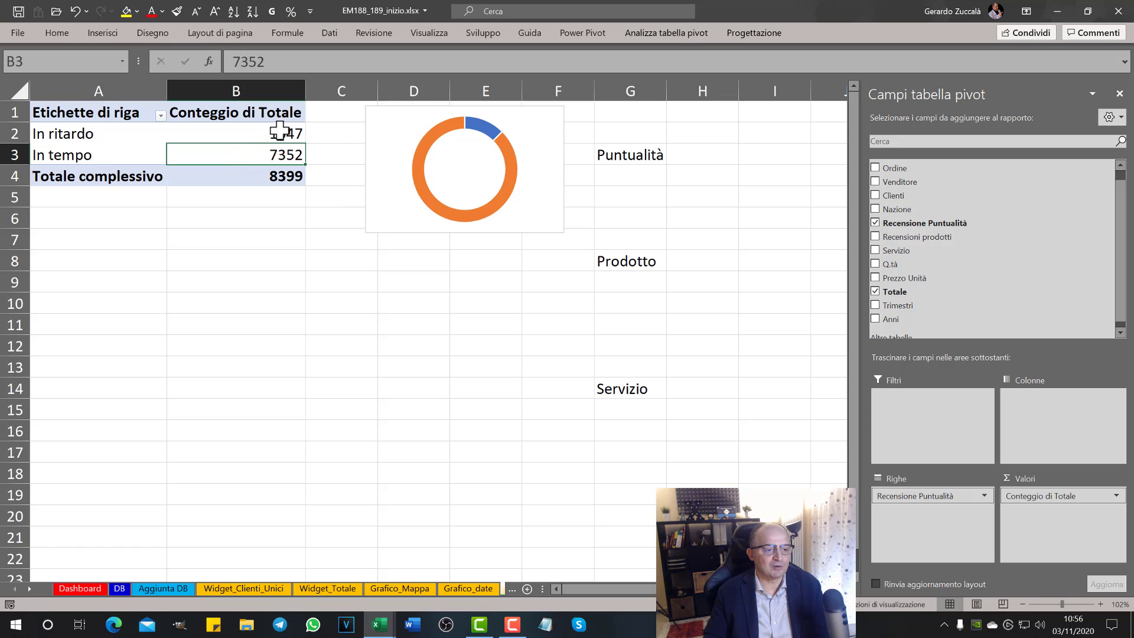
Sort the Puntualità counts from largest to smallest
left_click(260, 133)
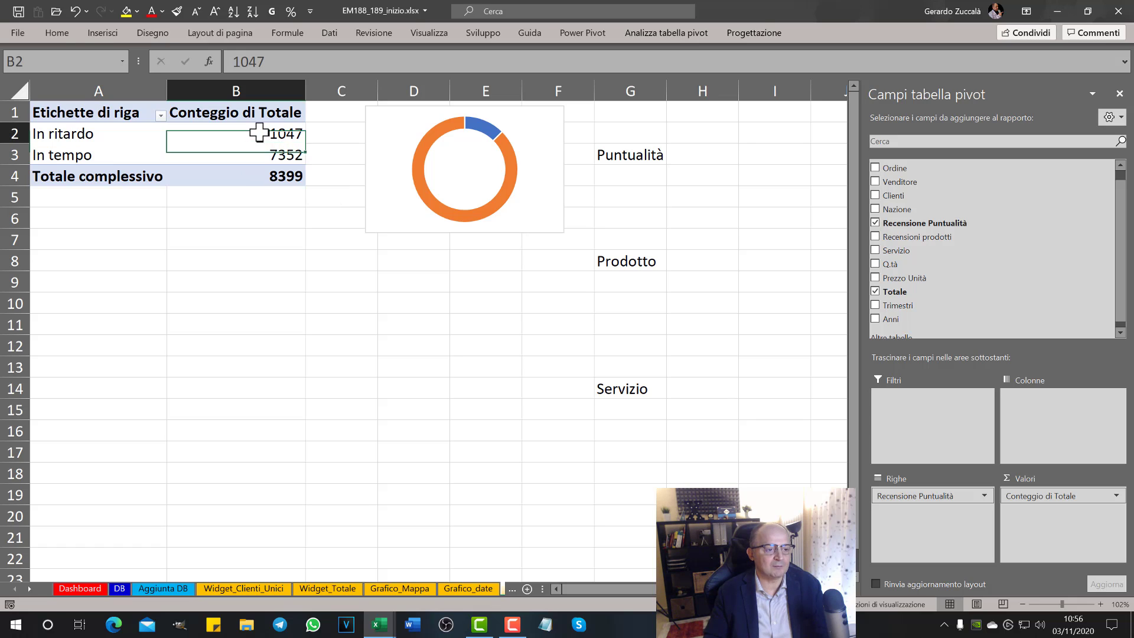
right_click(260, 132)
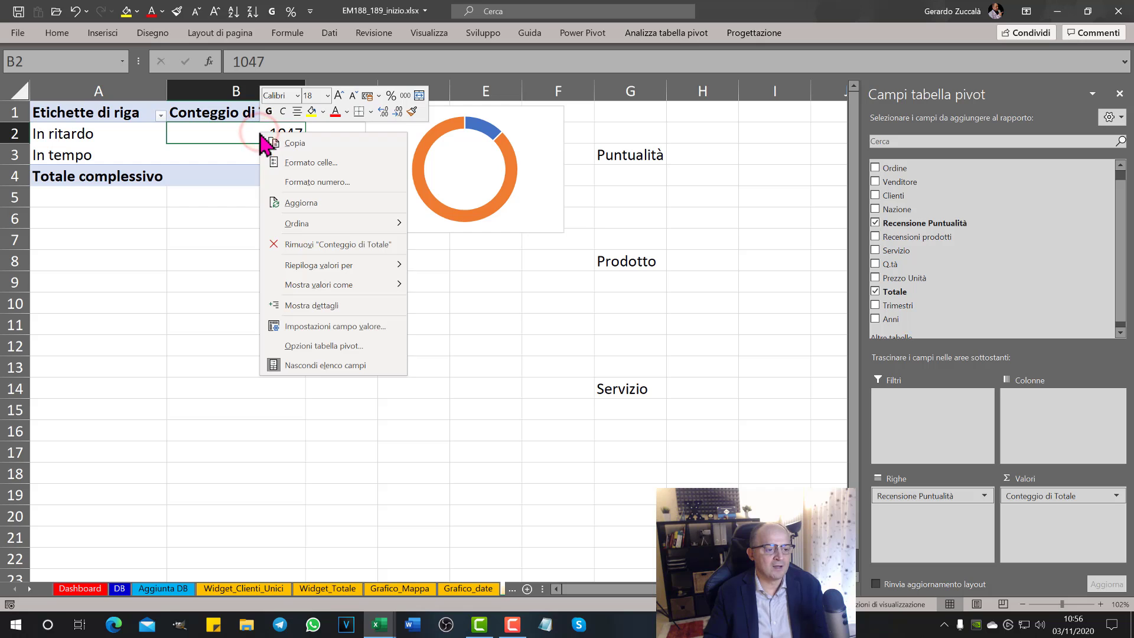
left_click(297, 222)
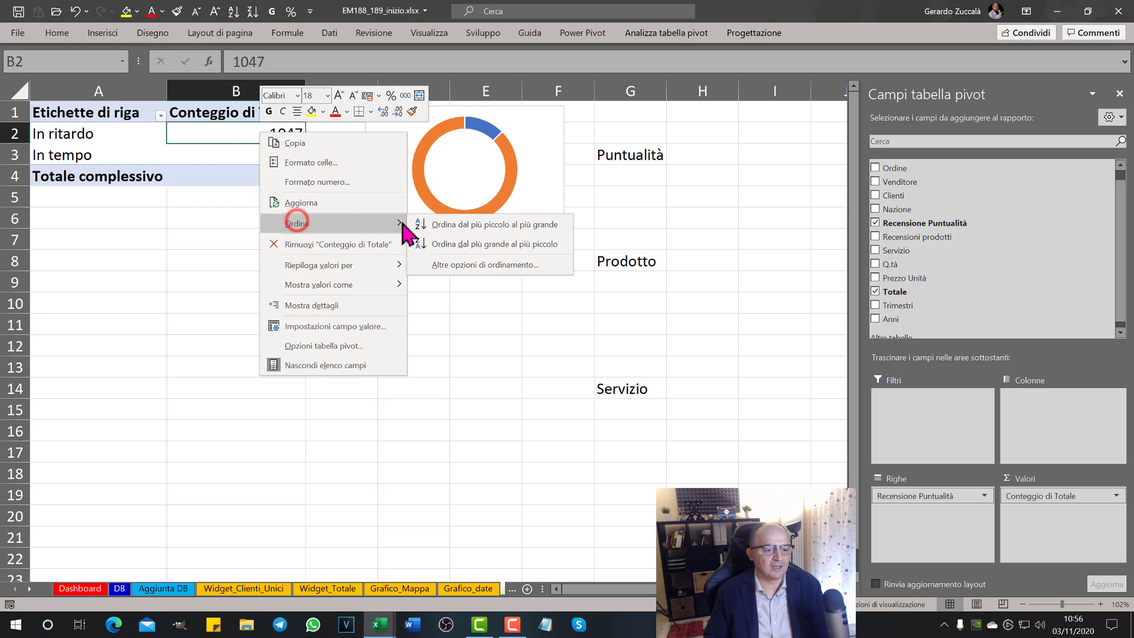
left_click(447, 244)
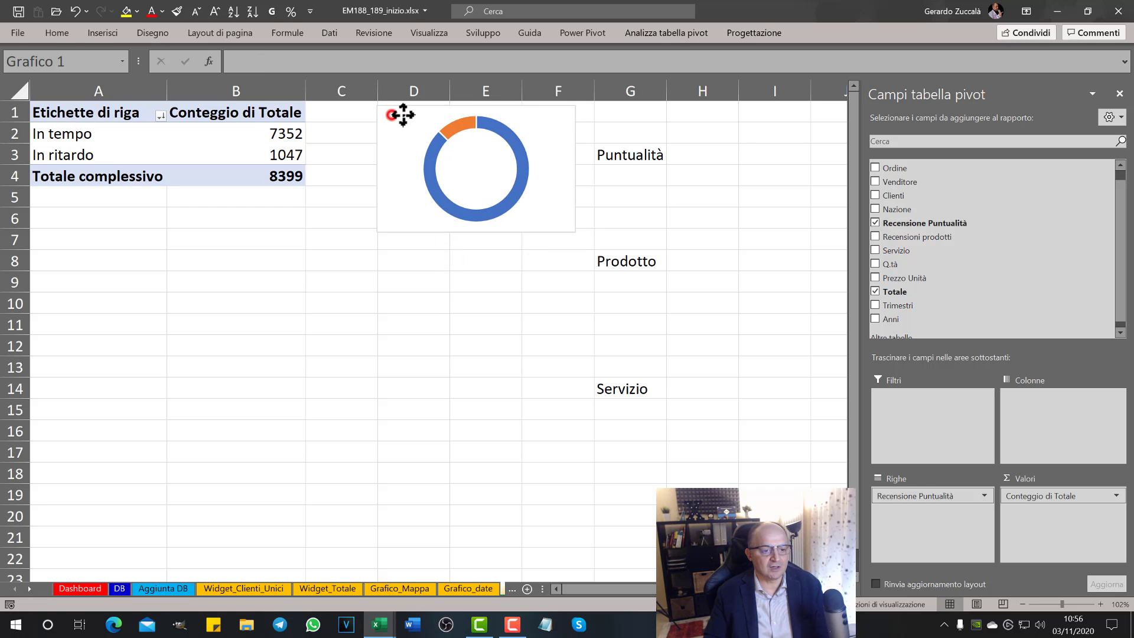
Nudge the punctuality doughnut slightly right and select cell C2
left_click_drag(393, 116, 411, 115)
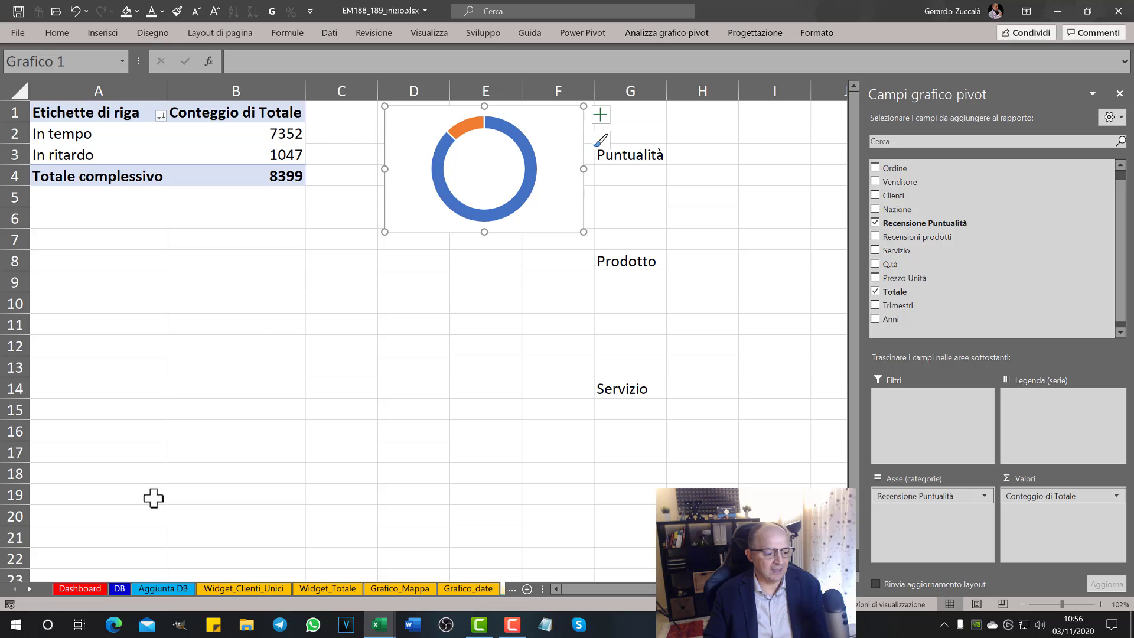
left_click(234, 447)
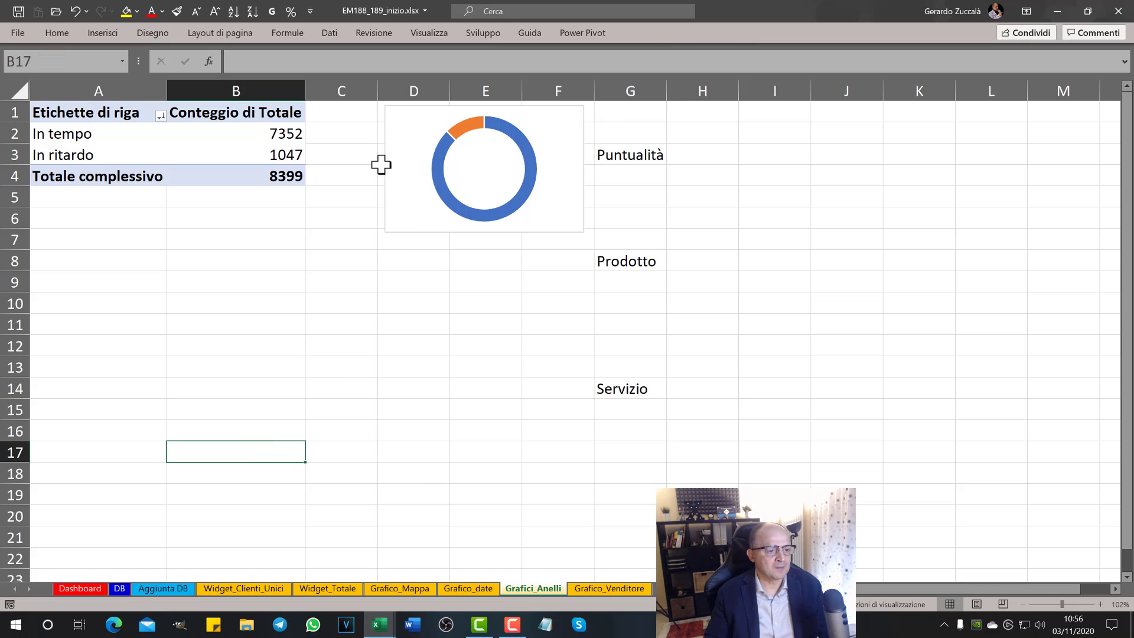
left_click(340, 134)
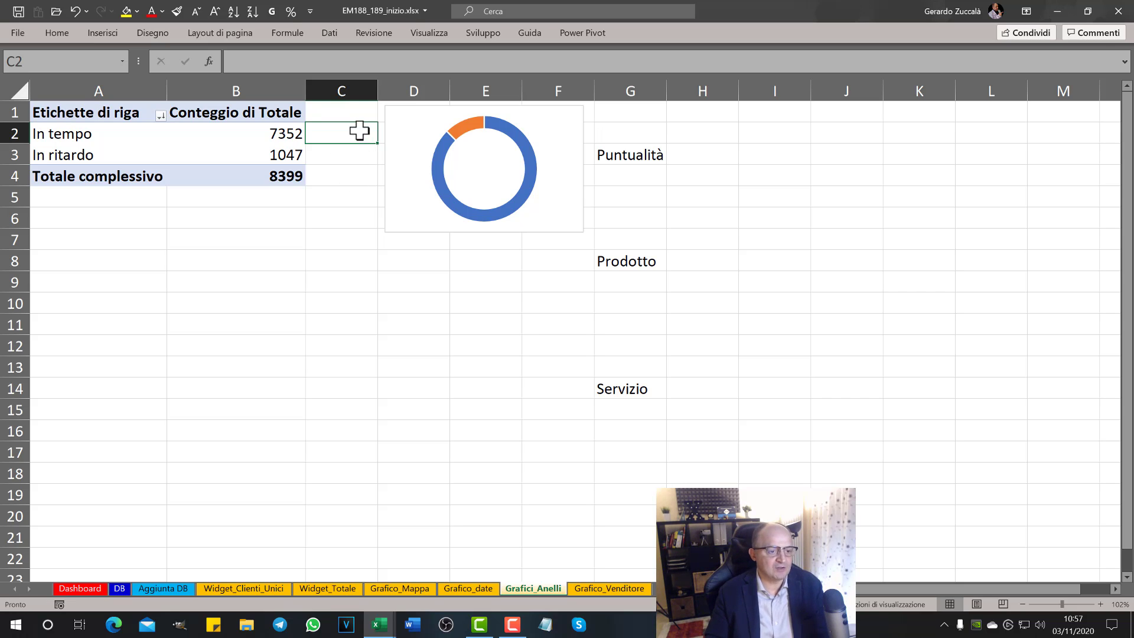
Enter a GETPIVOTDATA ratio of In tempo over grand total in C2, formatted as 88%
type("=")
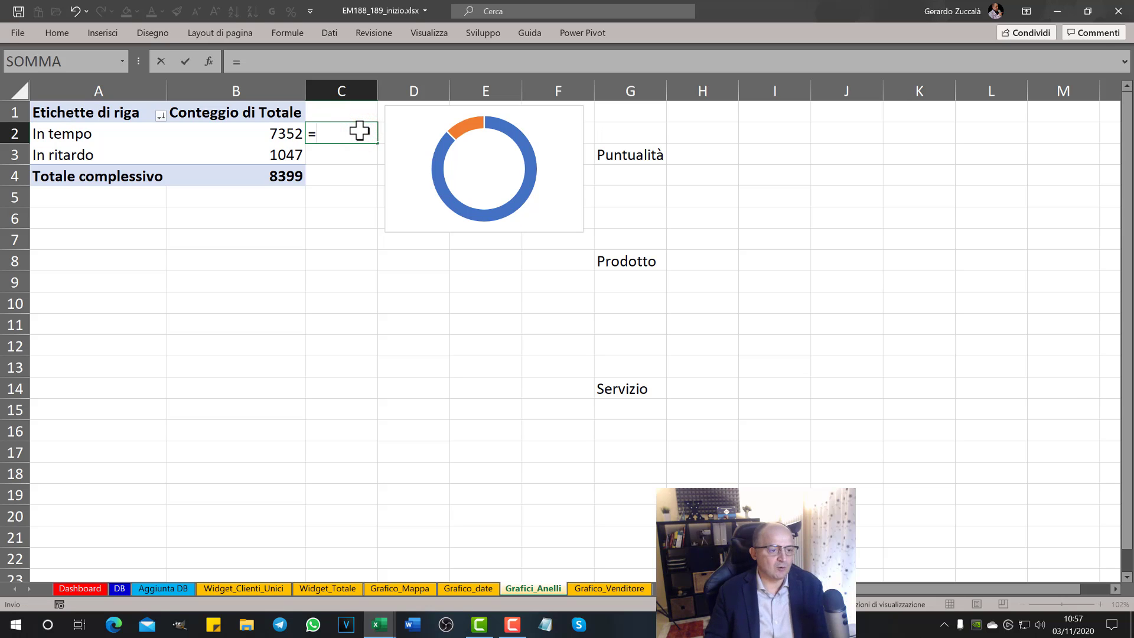
left_click(260, 131)
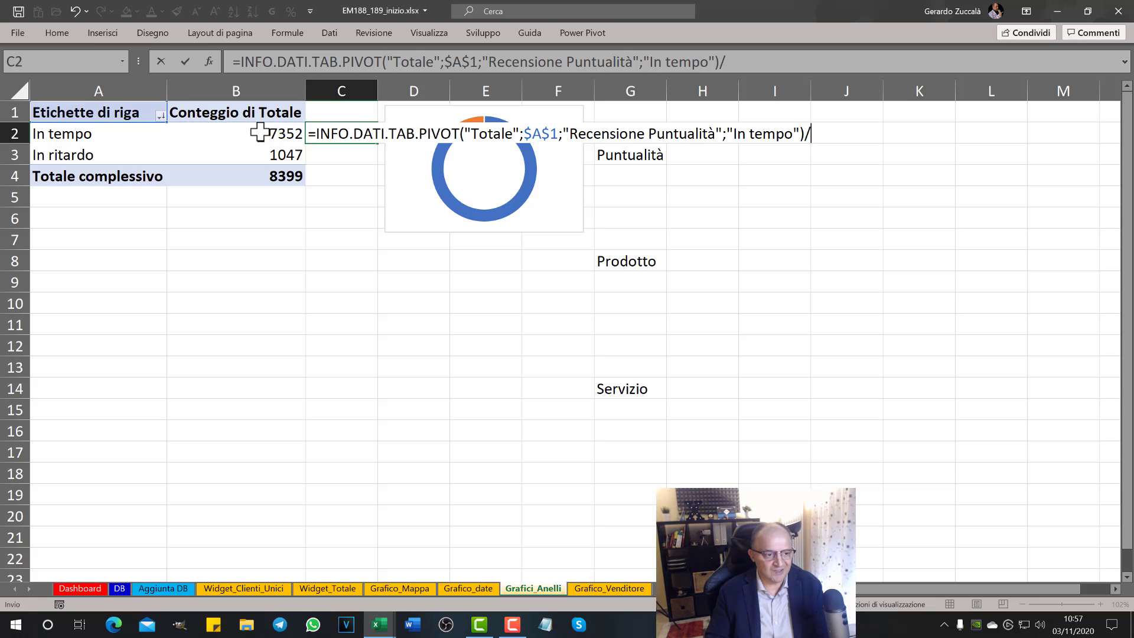
left_click(254, 174)
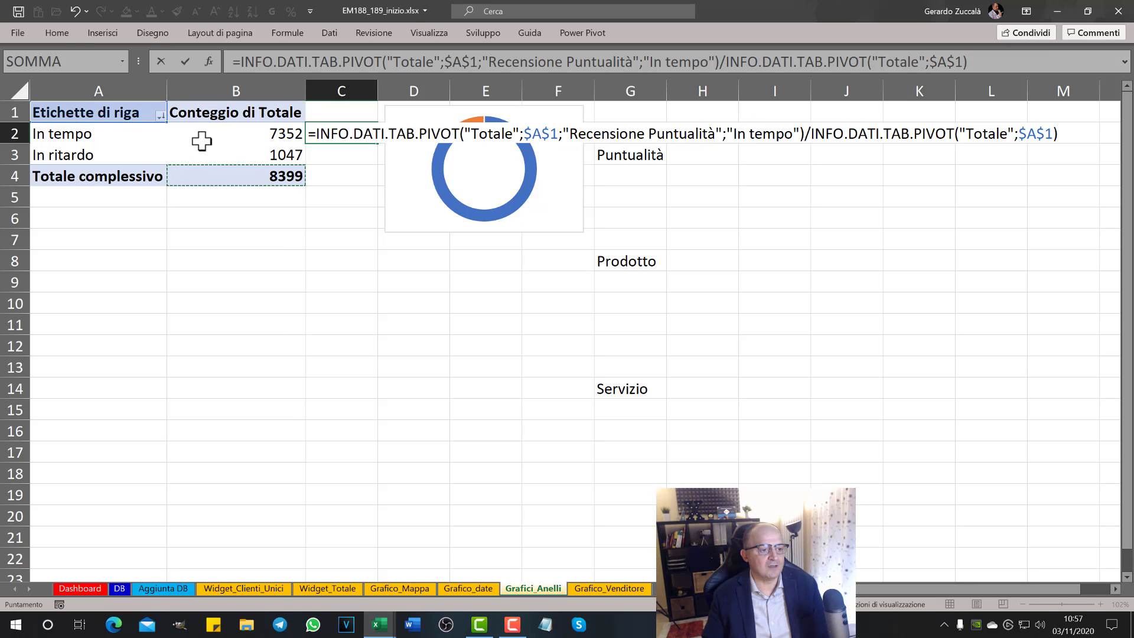
key("ctrl+Return")
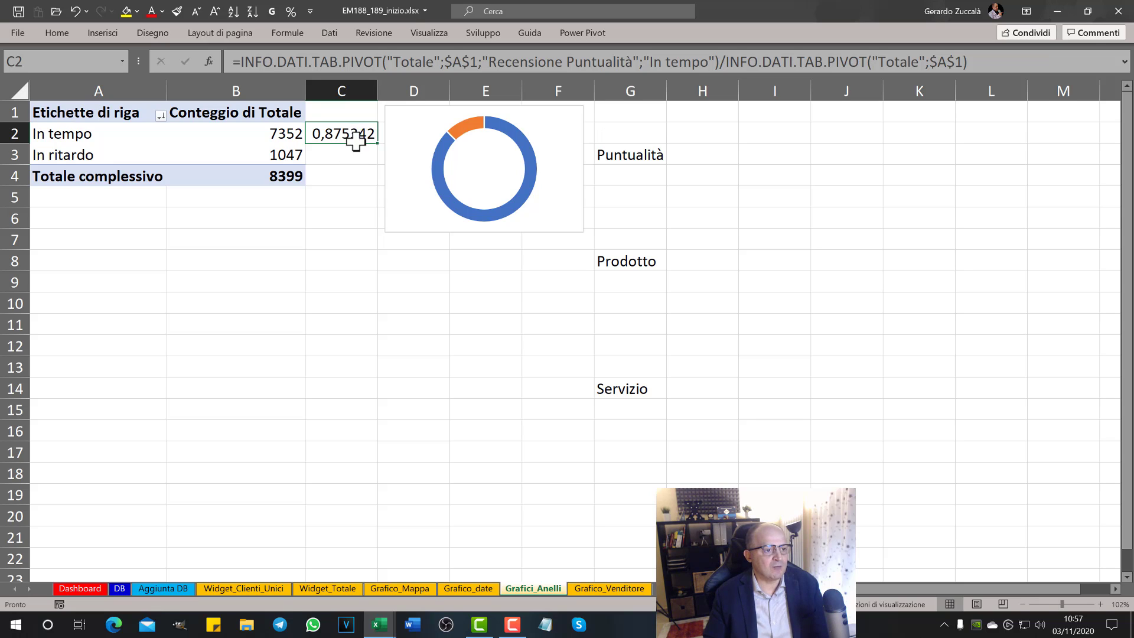
left_click(290, 11)
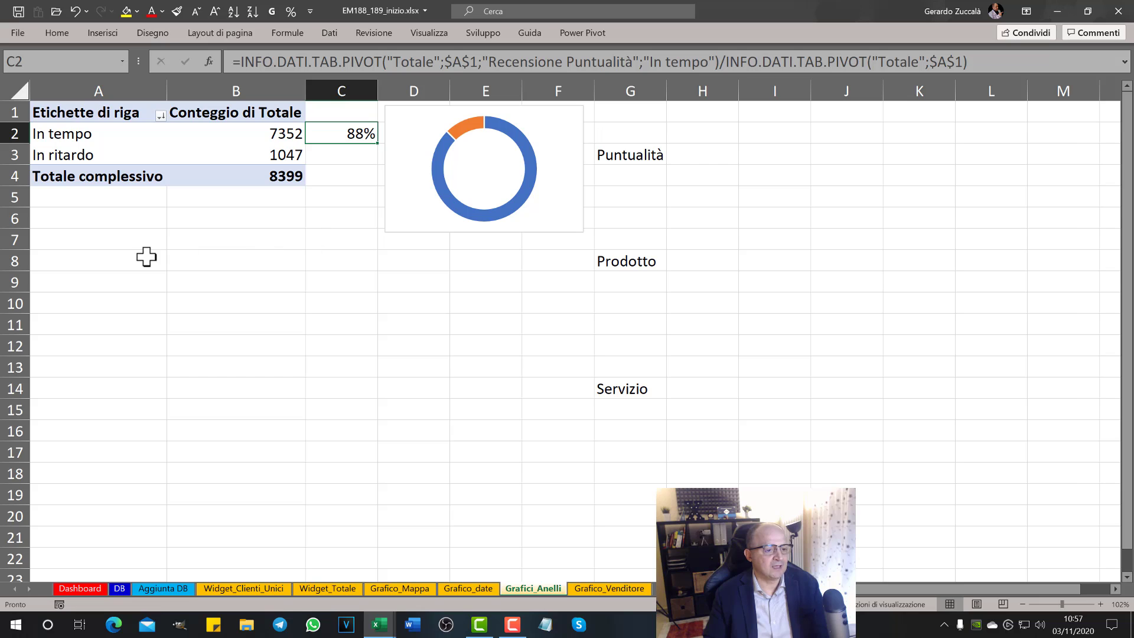
left_click(86, 247)
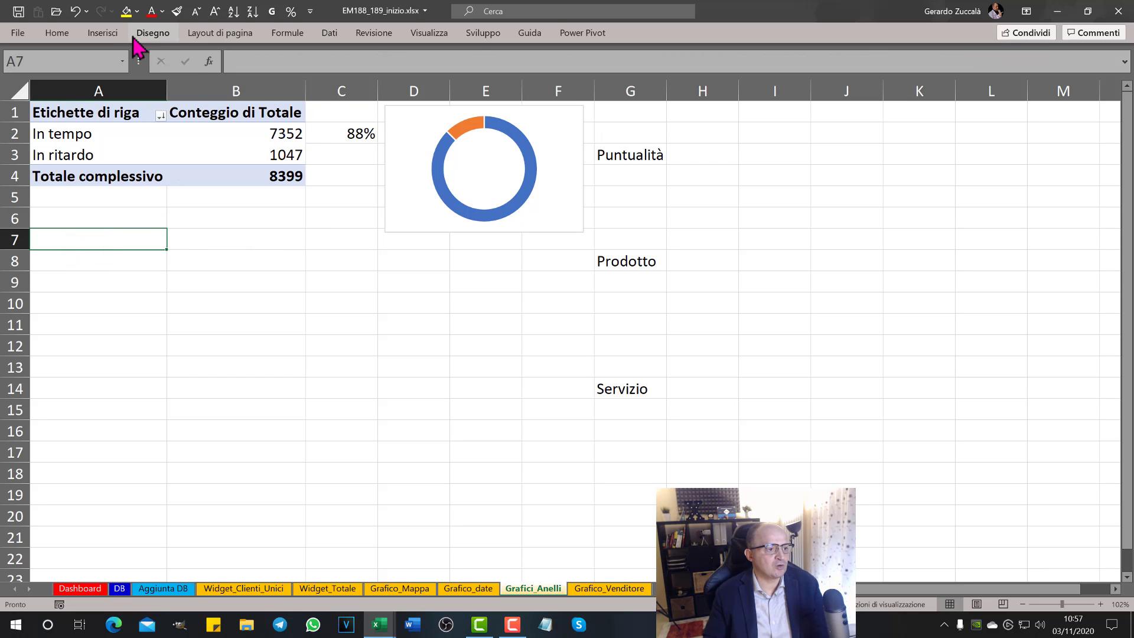
Build a db pivot at A7 counting Totale by Recensioni prodotti, sorted with Positiva first
left_click(103, 33)
left_click(20, 68)
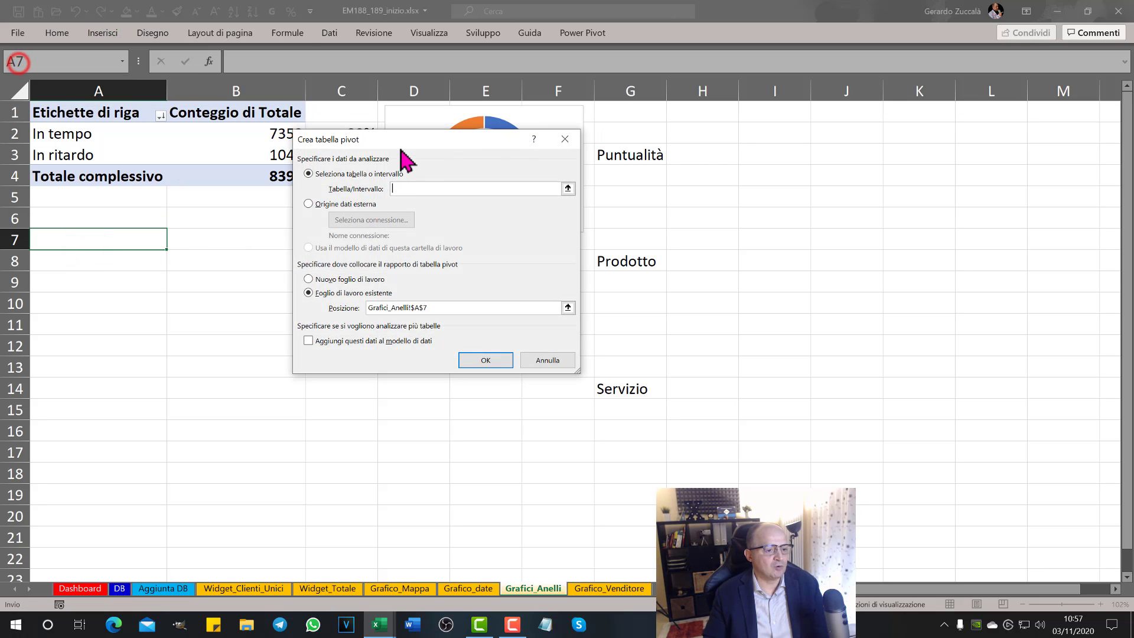
type("db")
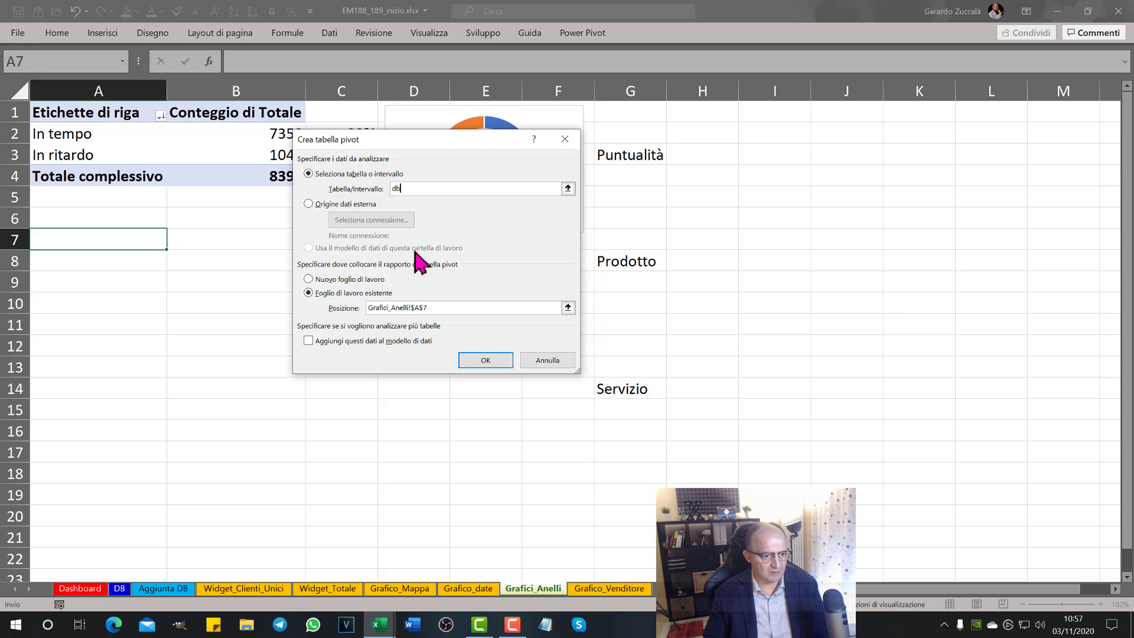
left_click(483, 361)
left_click(875, 247)
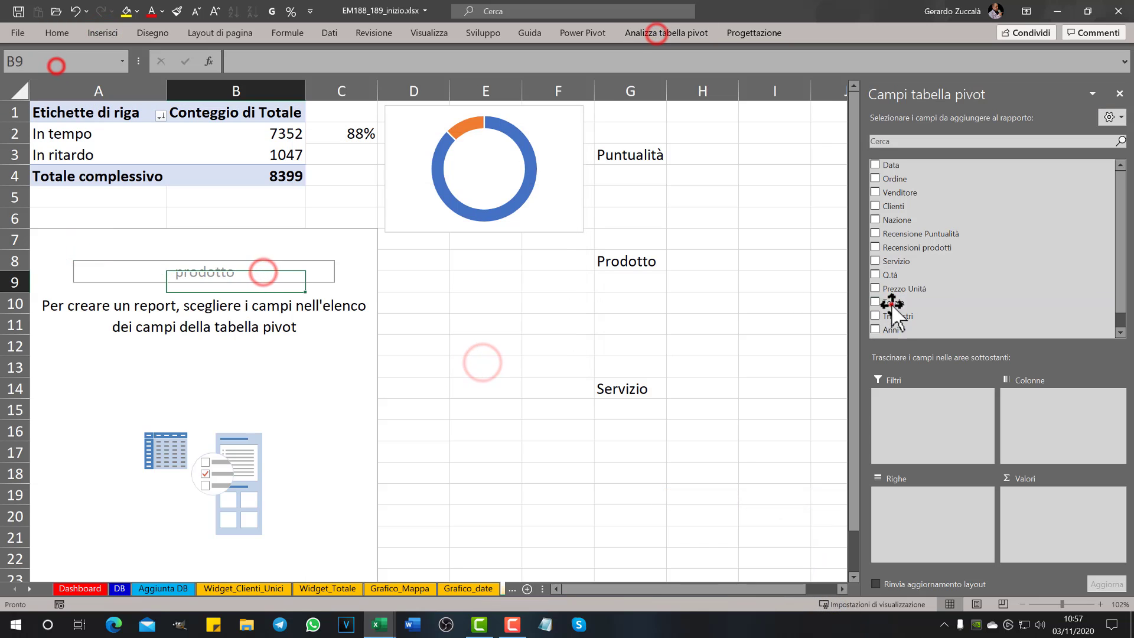
left_click(875, 301)
left_click(325, 476)
left_click(315, 338)
left_click(453, 409)
right_click(254, 283)
left_click(449, 393)
Add a compact doughnut pivot chart without field buttons, legend or title beside the pivot
left_click(102, 33)
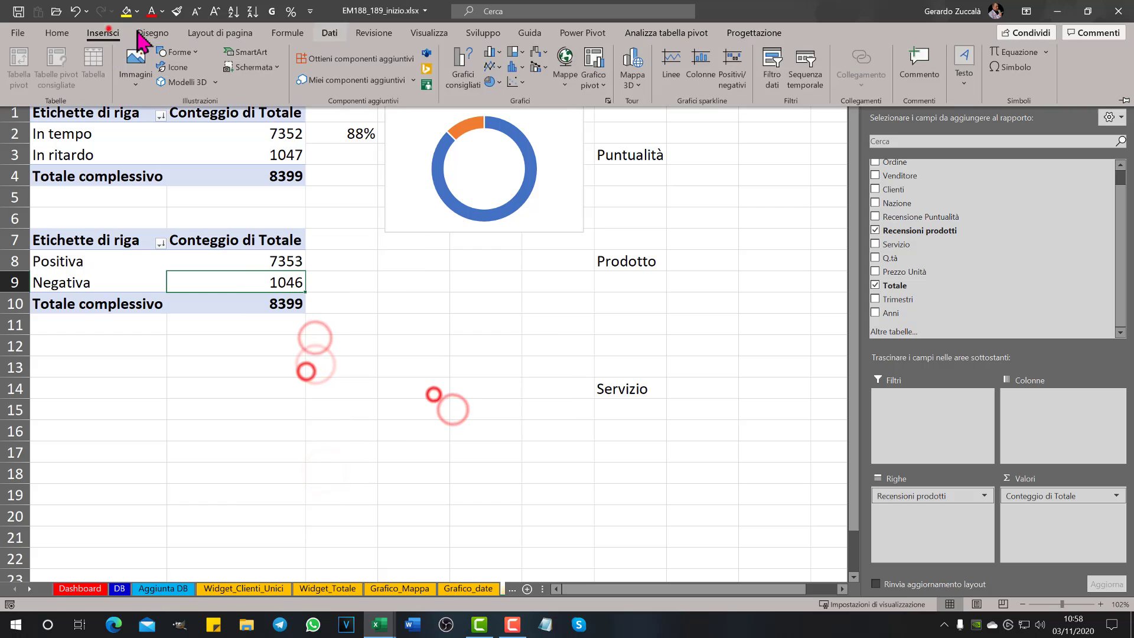
left_click(591, 53)
left_click(405, 220)
left_click(639, 157)
left_click(717, 487)
left_click(438, 258)
key("Delete")
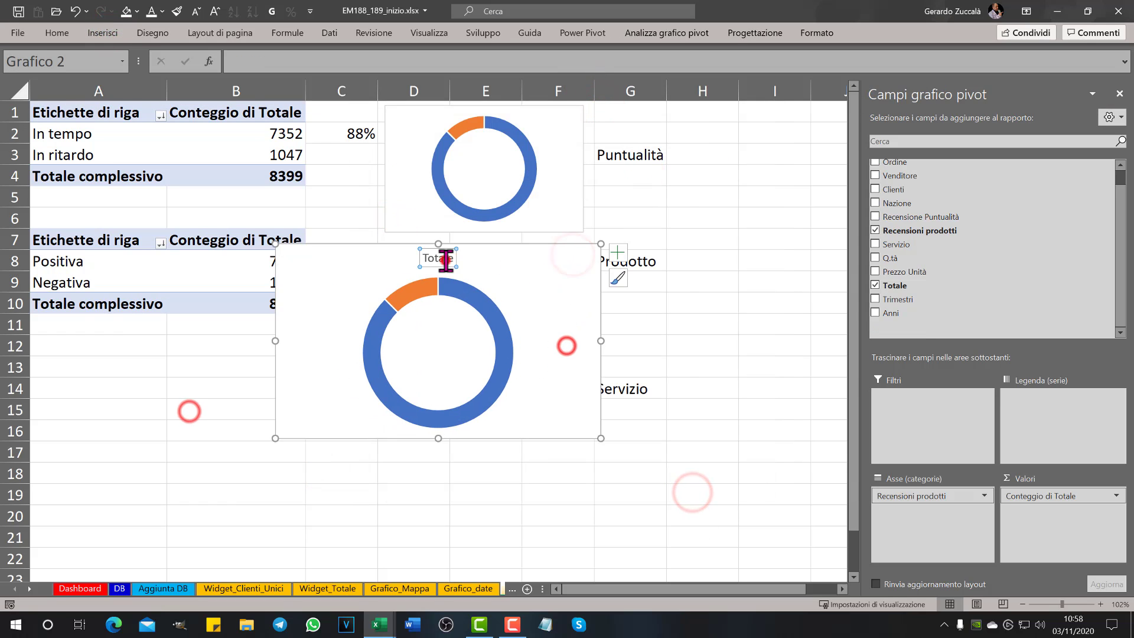
left_click_drag(275, 438, 387, 375)
left_click_drag(381, 242, 445, 247)
Put the Positiva share of the grand total in C8, percentage-formatted like C2 (88%)
left_click(342, 260)
type("=")
left_click(286, 261)
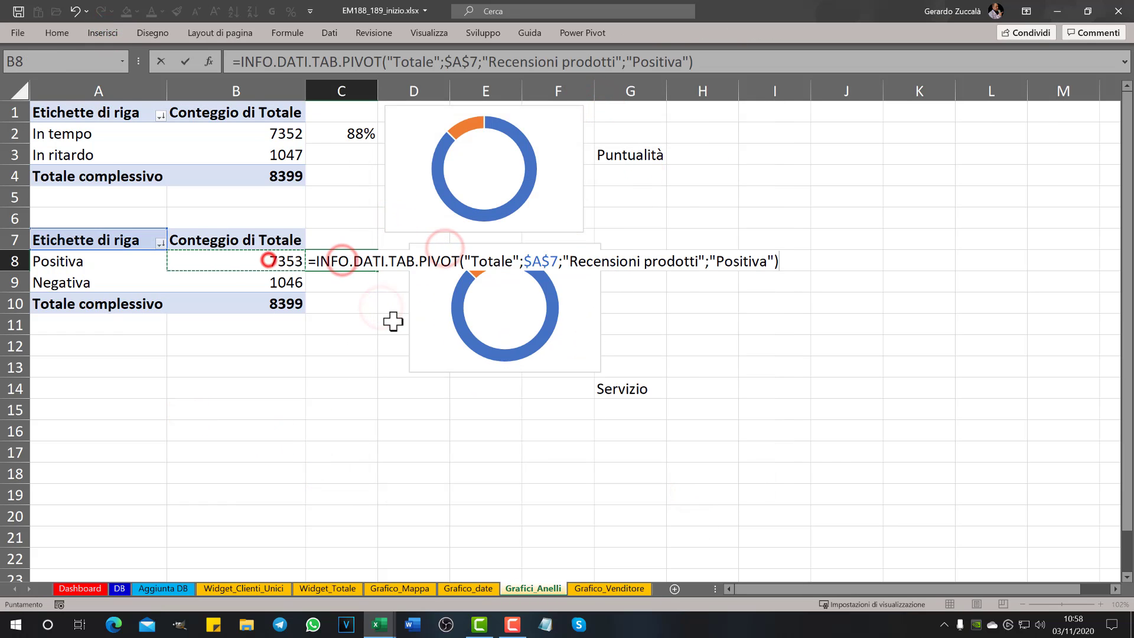
left_click(278, 304)
key("Return")
left_click(358, 133)
left_click(175, 11)
left_click(346, 265)
Create a pivot at A13 counting Totale by Servizio, sorted with Buono first
left_click(626, 389)
left_click(103, 32)
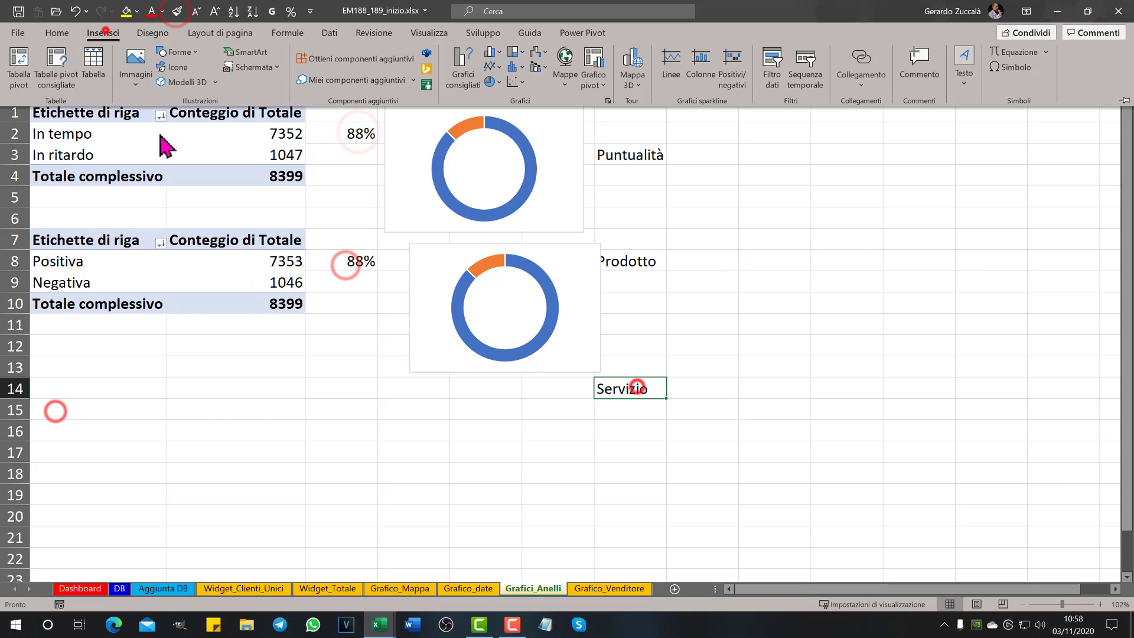
left_click(20, 75)
left_click(105, 372)
left_click(493, 366)
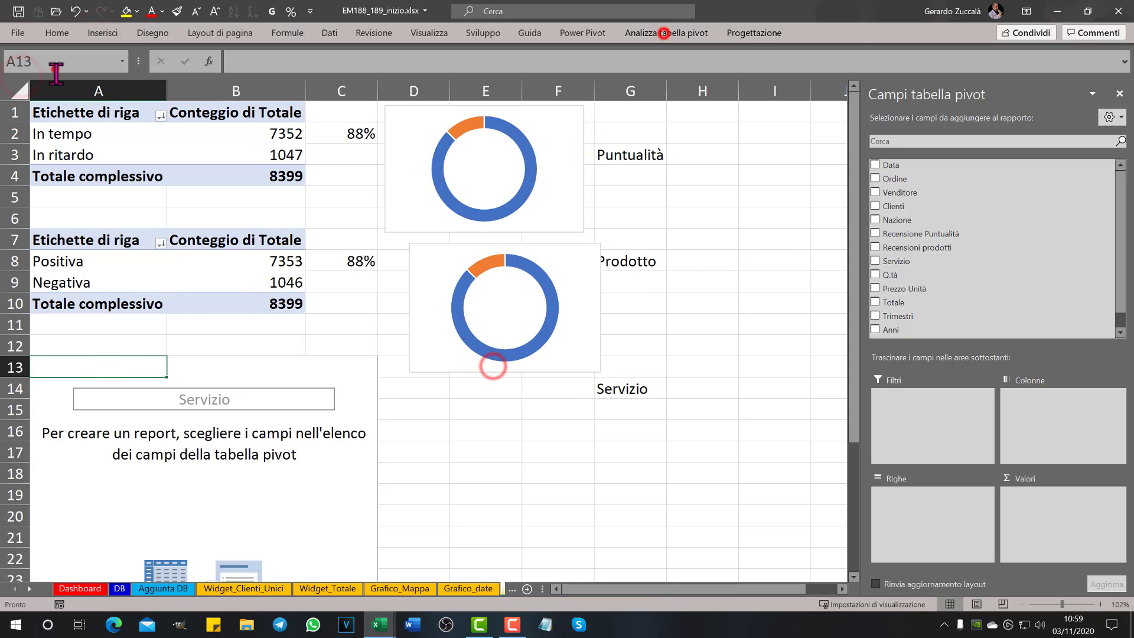
left_click_drag(896, 260, 921, 520)
left_click_drag(894, 302, 1057, 519)
double_click(226, 388)
left_click(196, 362)
left_click(319, 435)
right_click(236, 389)
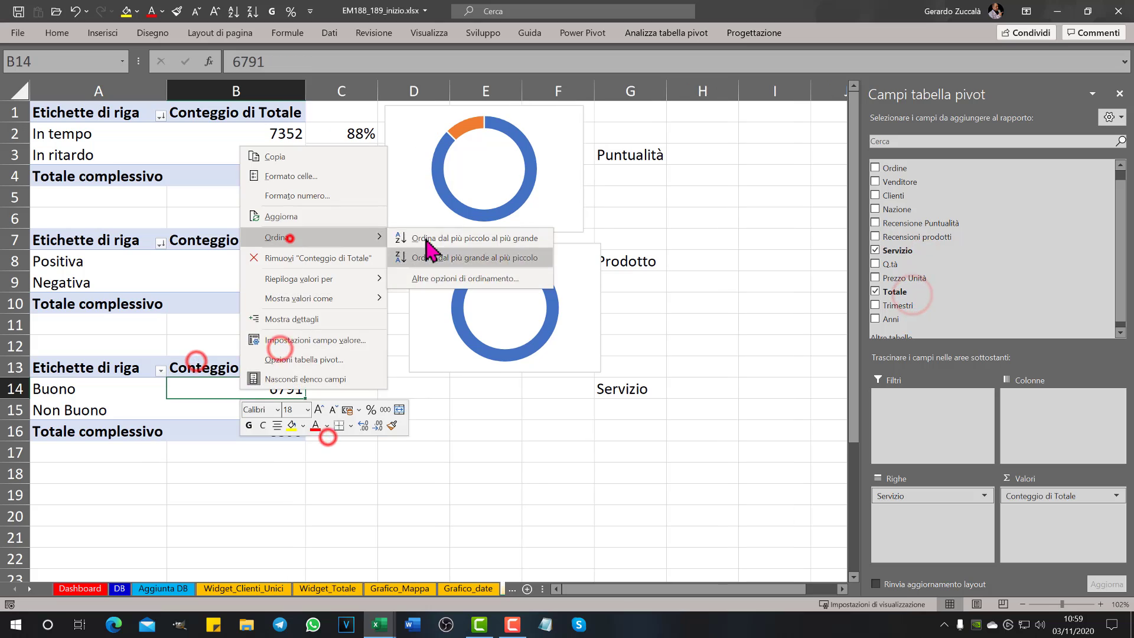
left_click(103, 33)
Insert a Servizio doughnut pivot chart without field buttons or legend, placed beside the pivot
left_click(588, 84)
left_click(678, 489)
right_click(567, 346)
left_click(478, 501)
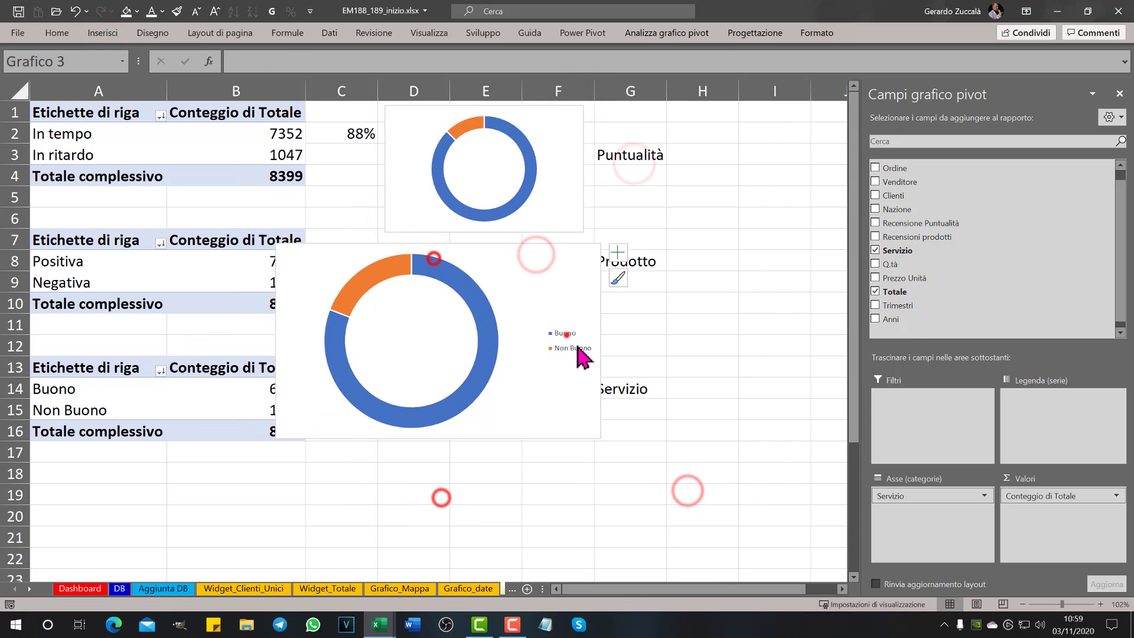
left_click(567, 342)
key("Delete")
left_click_drag(421, 261, 398, 532)
Select all three doughnut charts and set their common height to 4,4 cm
left_click(582, 111)
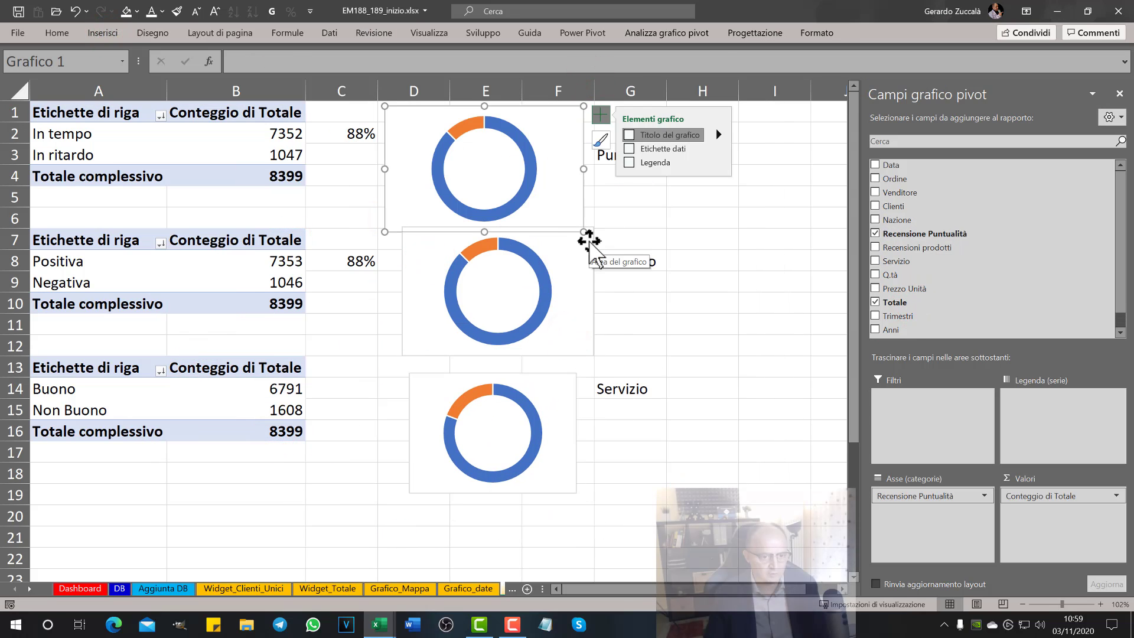
left_click(586, 242, "ctrl")
left_click(570, 384, "ctrl")
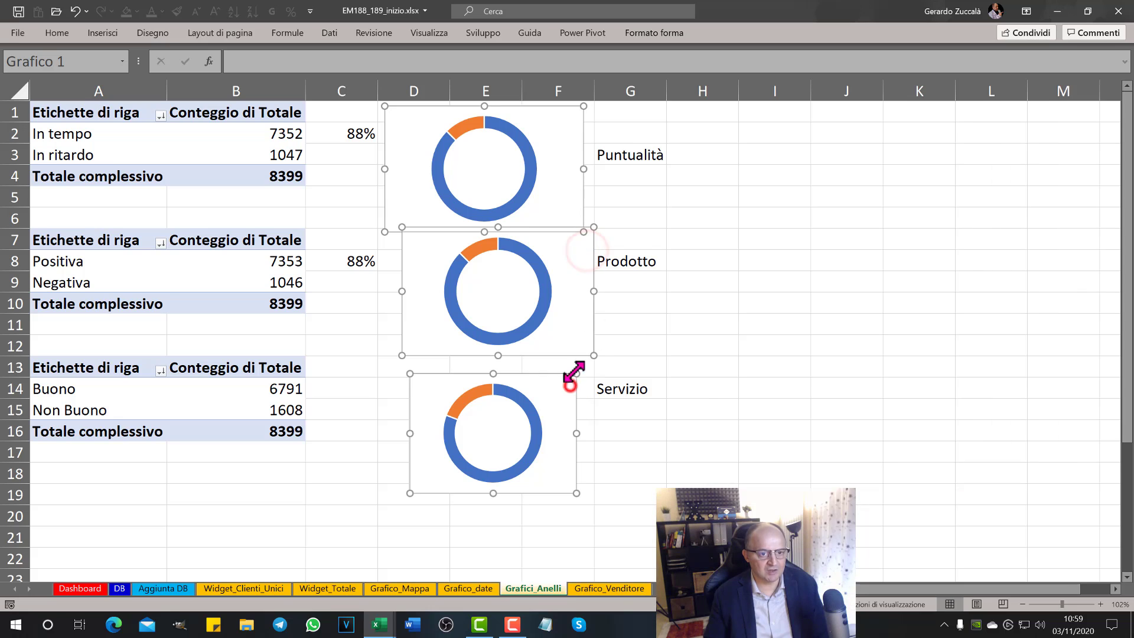
left_click(673, 32)
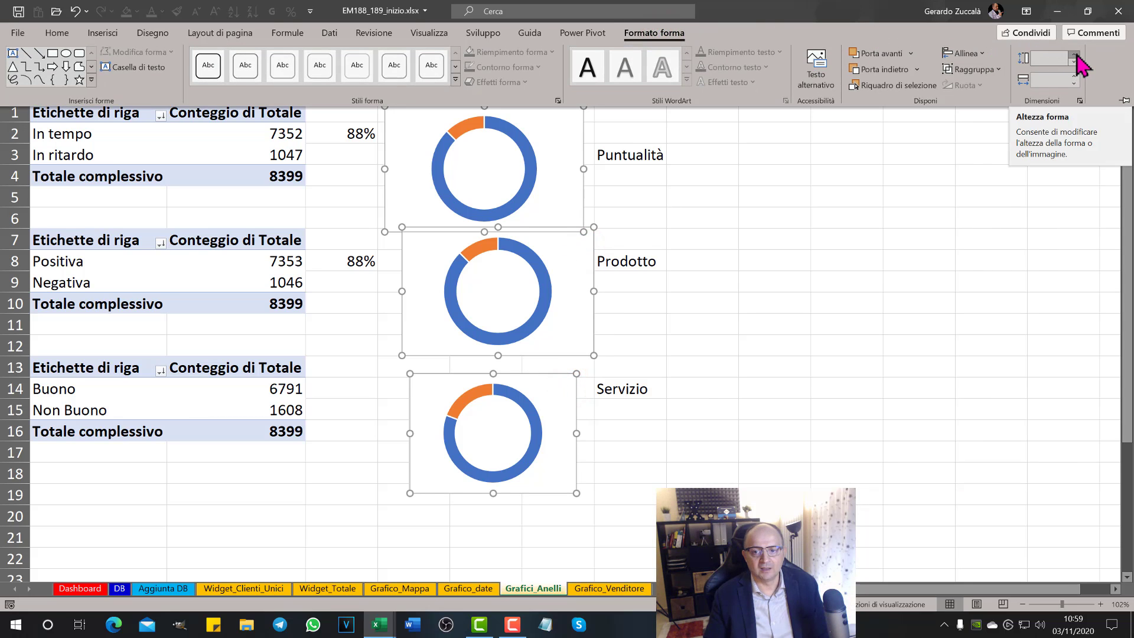
left_click(1075, 56)
left_click(1075, 56)
left_click(1075, 56)
left_click(1075, 54)
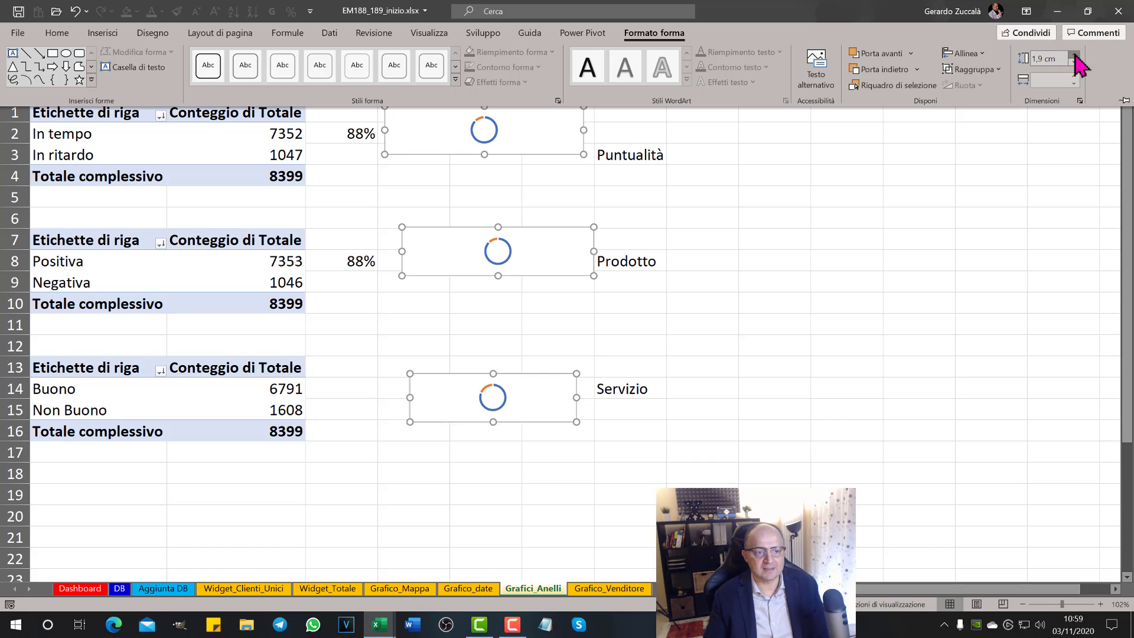
left_click(1075, 55)
left_click(1075, 54)
left_click(1075, 55)
left_click(1075, 54)
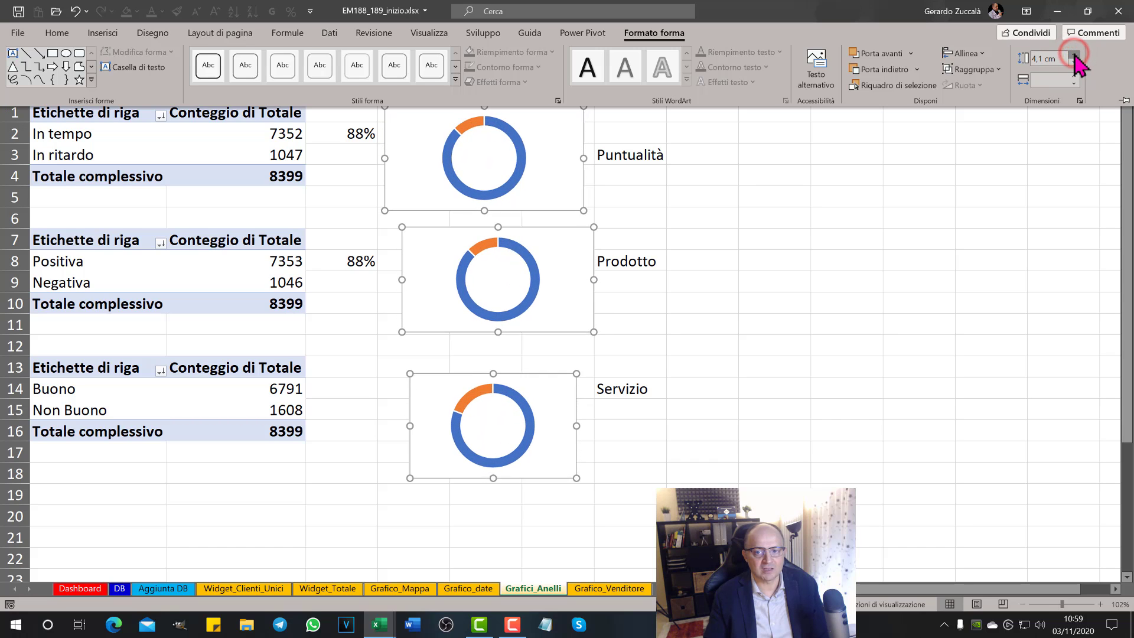
left_click(1075, 54)
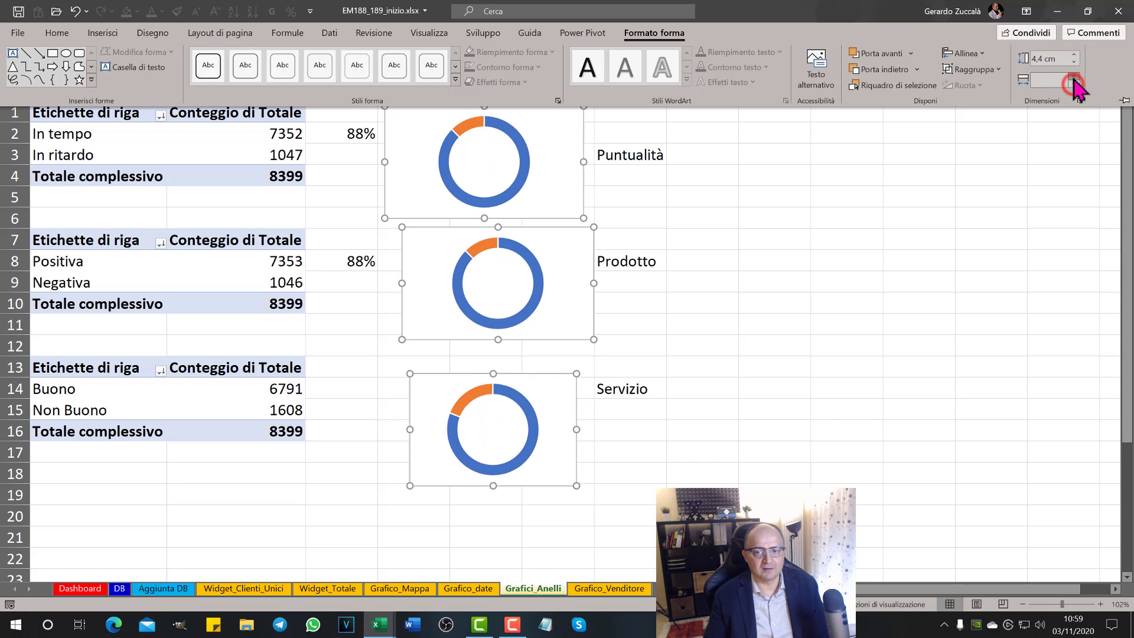
Widen the three doughnut charts to 3,9 cm so they show full rings
left_click(1075, 78)
left_click(1075, 78)
left_click(1075, 78)
left_click(1075, 78)
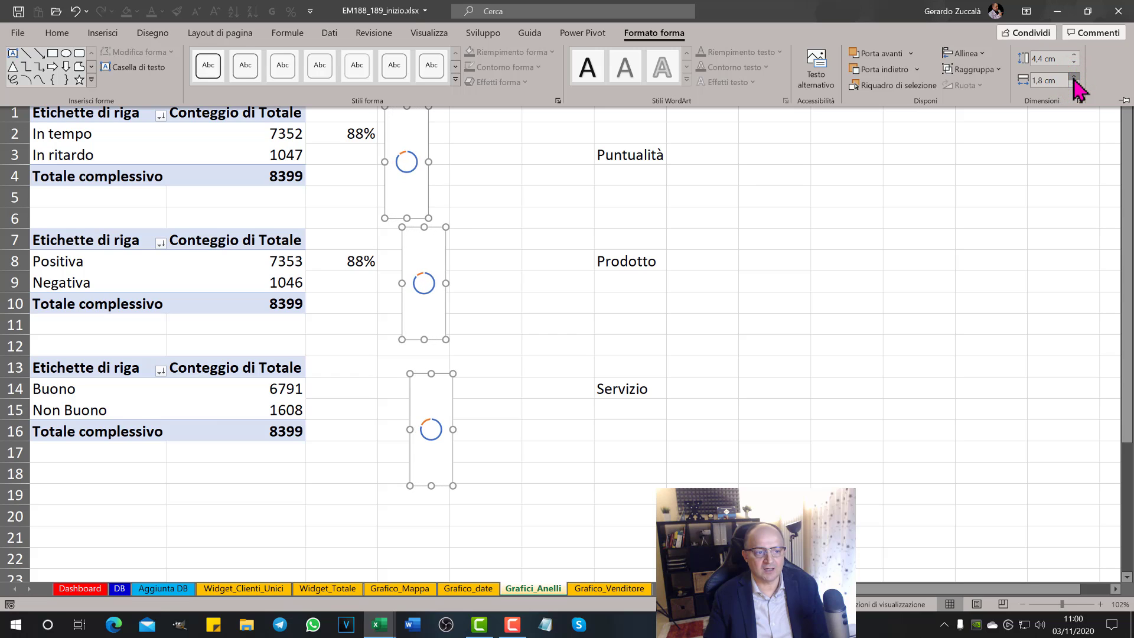
left_click(1075, 78)
left_click(1074, 78)
left_click(1074, 78)
left_click(1075, 78)
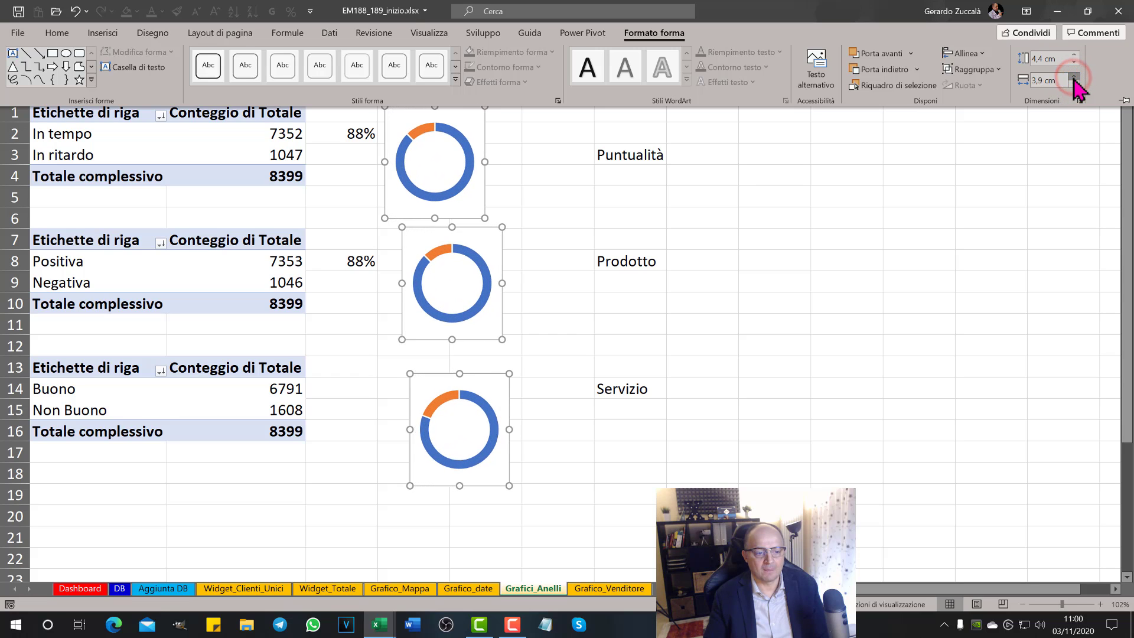
left_click(1075, 78)
left_click(1075, 78)
left_click(1075, 78)
left_click(1075, 78)
left_click(880, 216)
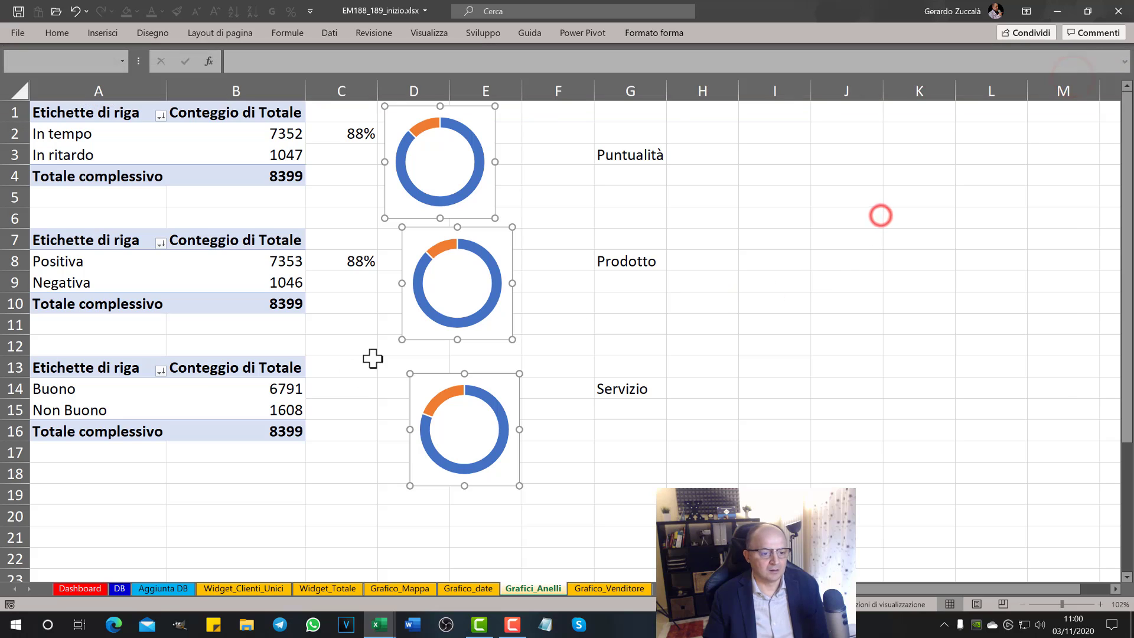
left_click(331, 397)
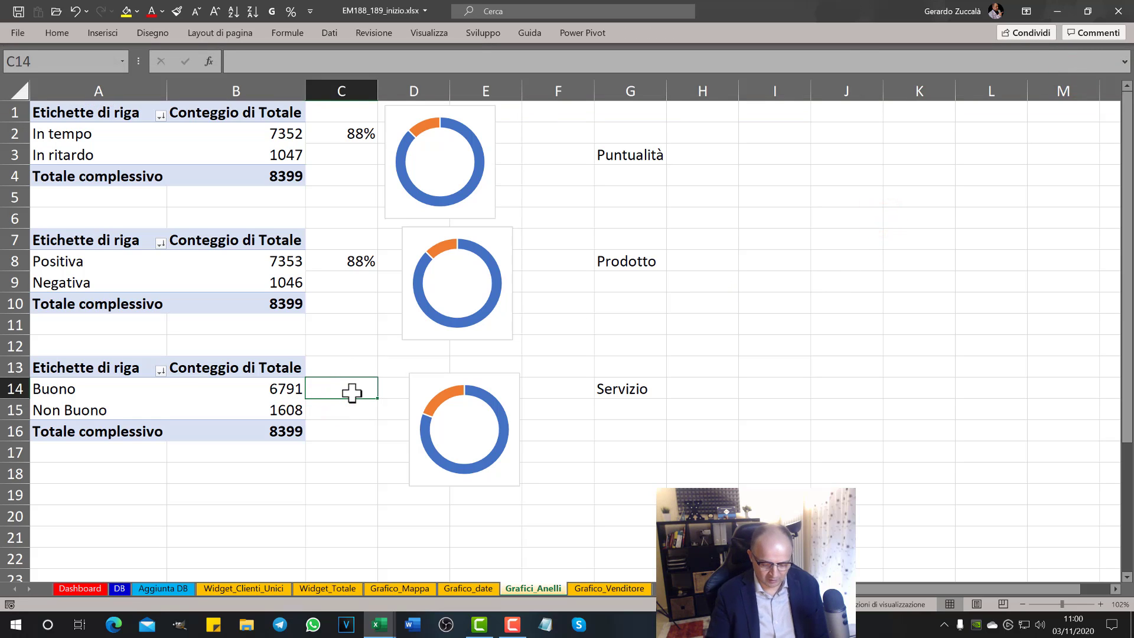
Enter a formula in C14 dividing the Buono service count by the grand total
type("=")
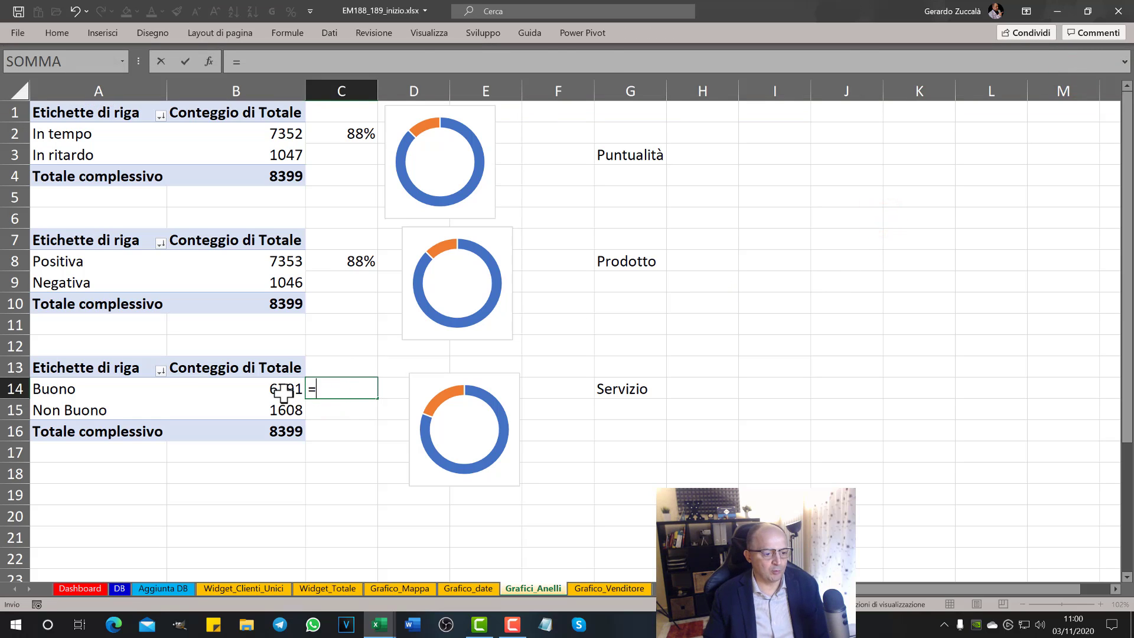
left_click(284, 391)
type("/")
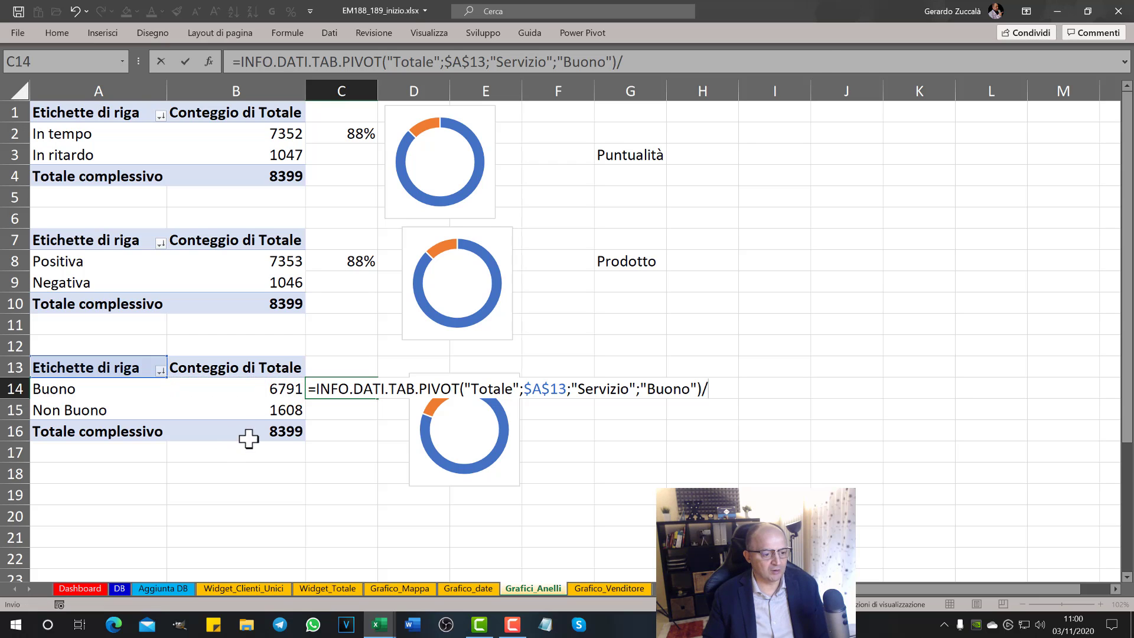
left_click(248, 438)
key("Return")
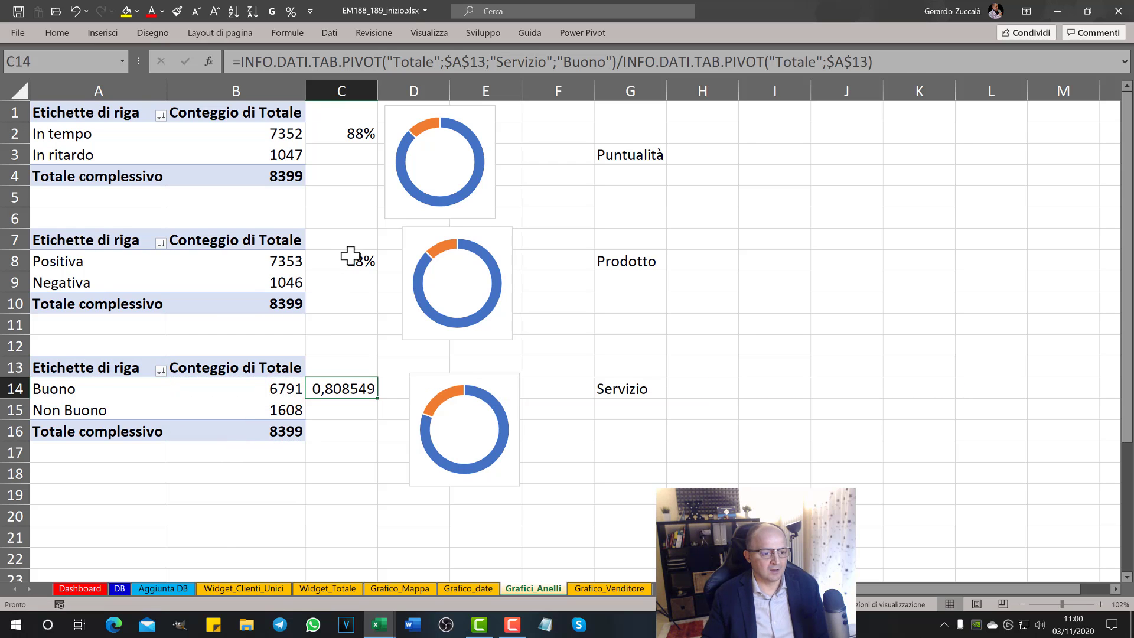
Copy C8's percentage format onto C14 so it shows 81%, then go to Grafico_Venditore
left_click(351, 255)
left_click(177, 24)
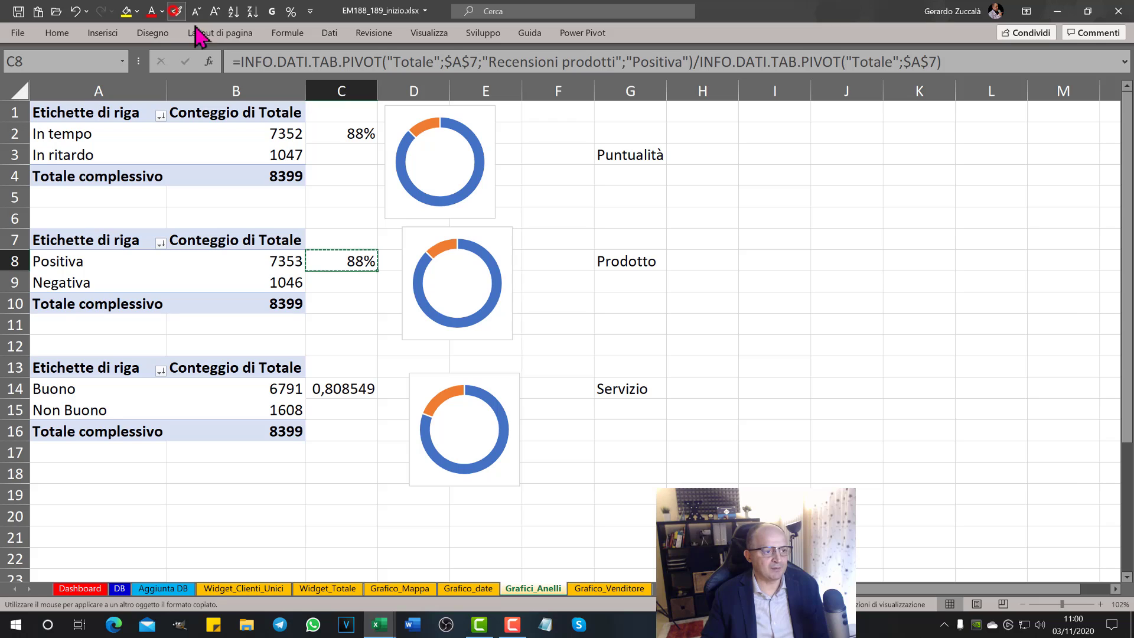
left_click(342, 390)
left_click(349, 476)
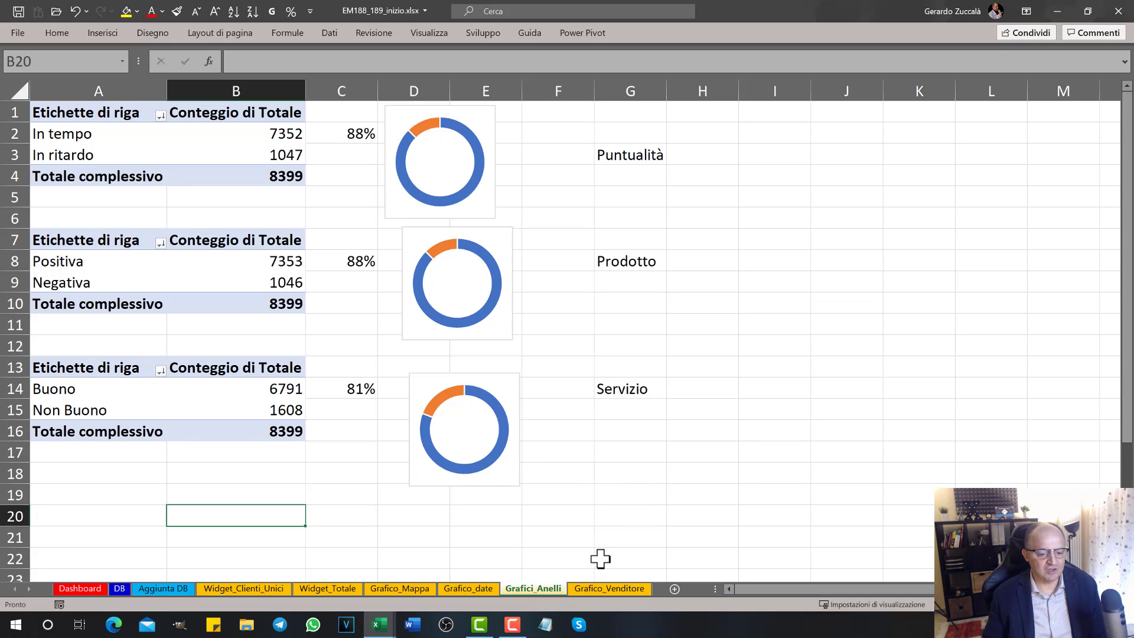
left_click(604, 589)
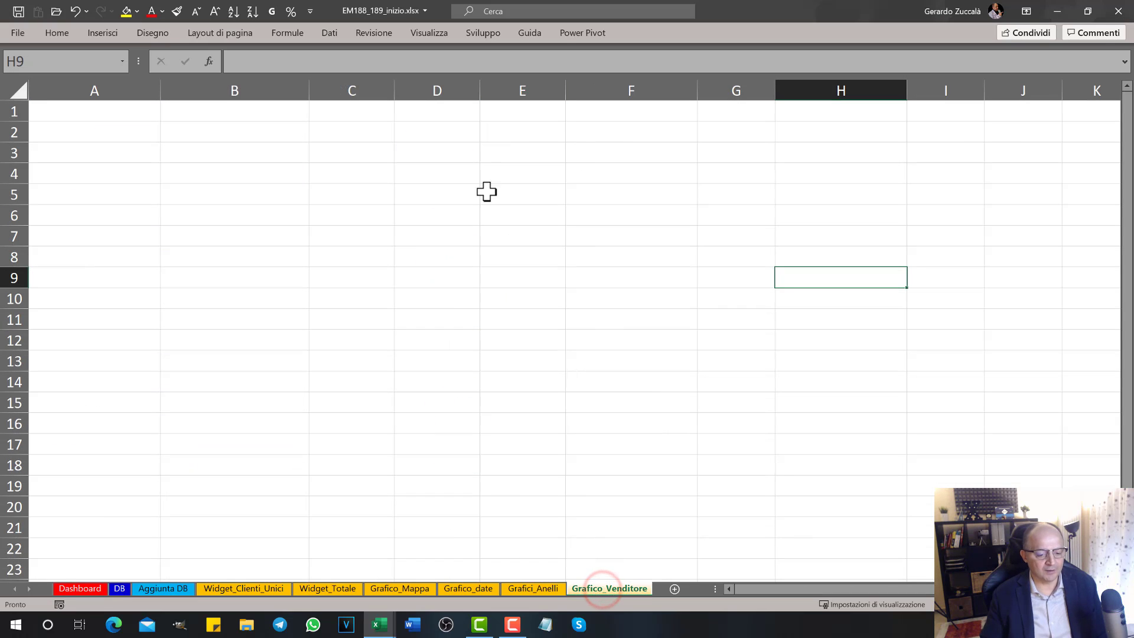
Insert a pivot table at A1 on Grafico_Venditore and name it Venditore
left_click(110, 110)
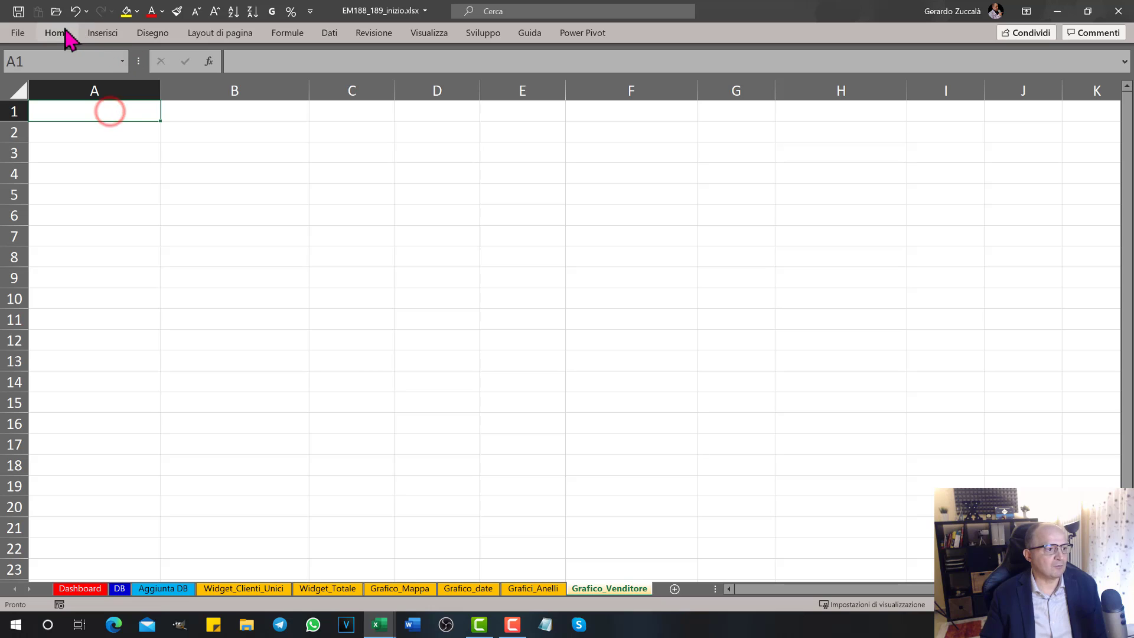
left_click(100, 33)
left_click(17, 74)
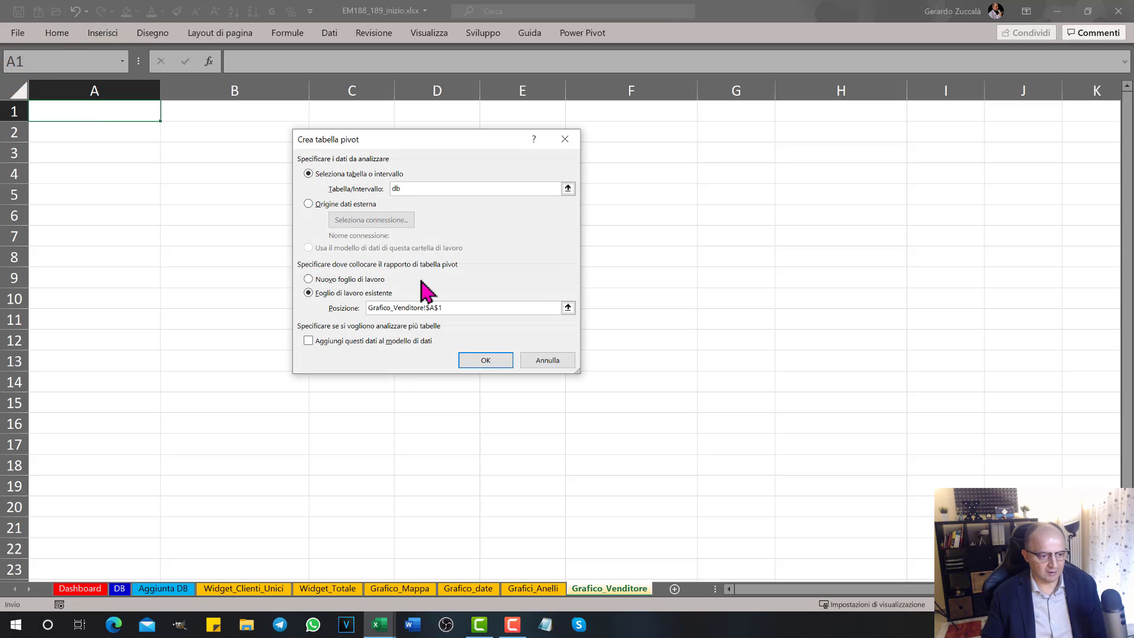
left_click(484, 360)
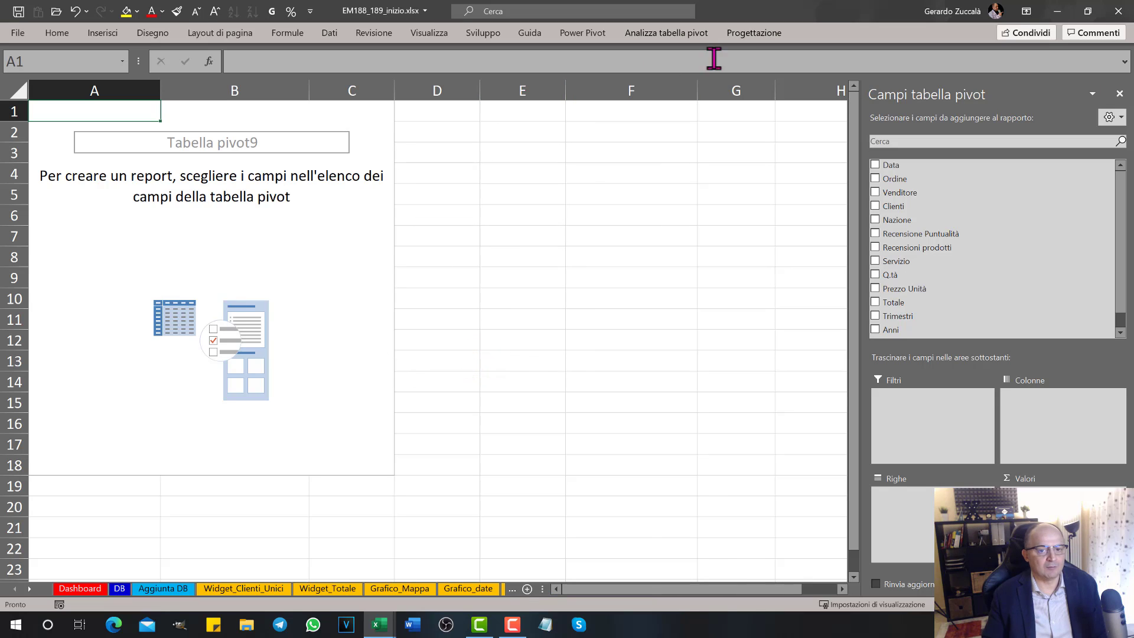
left_click(686, 33)
left_click(36, 70)
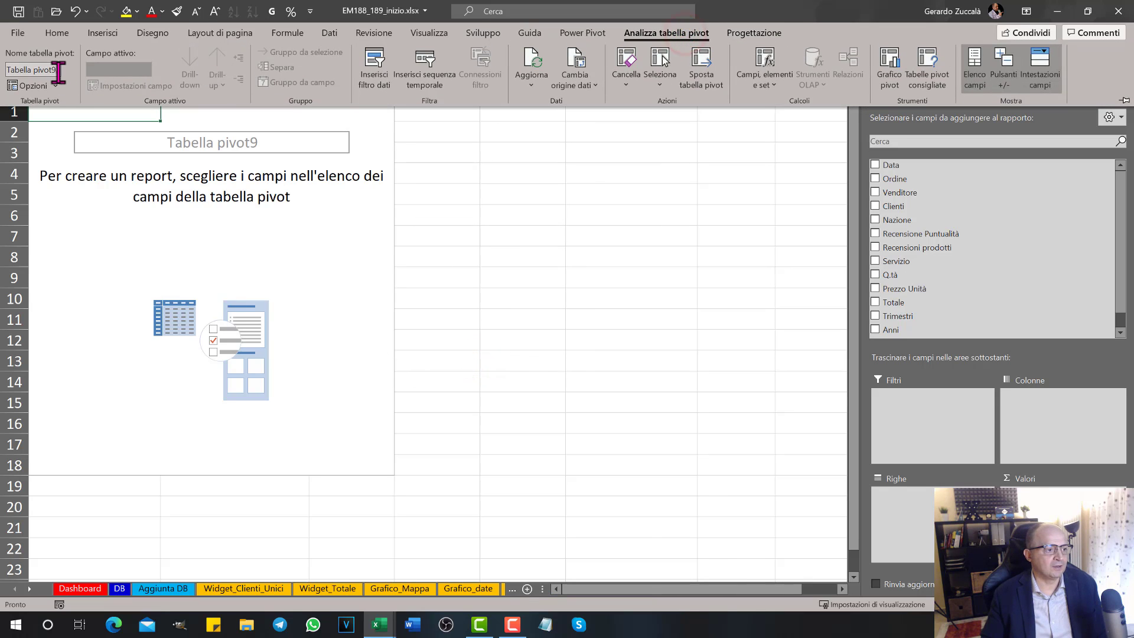
type("Venditore")
key("Return")
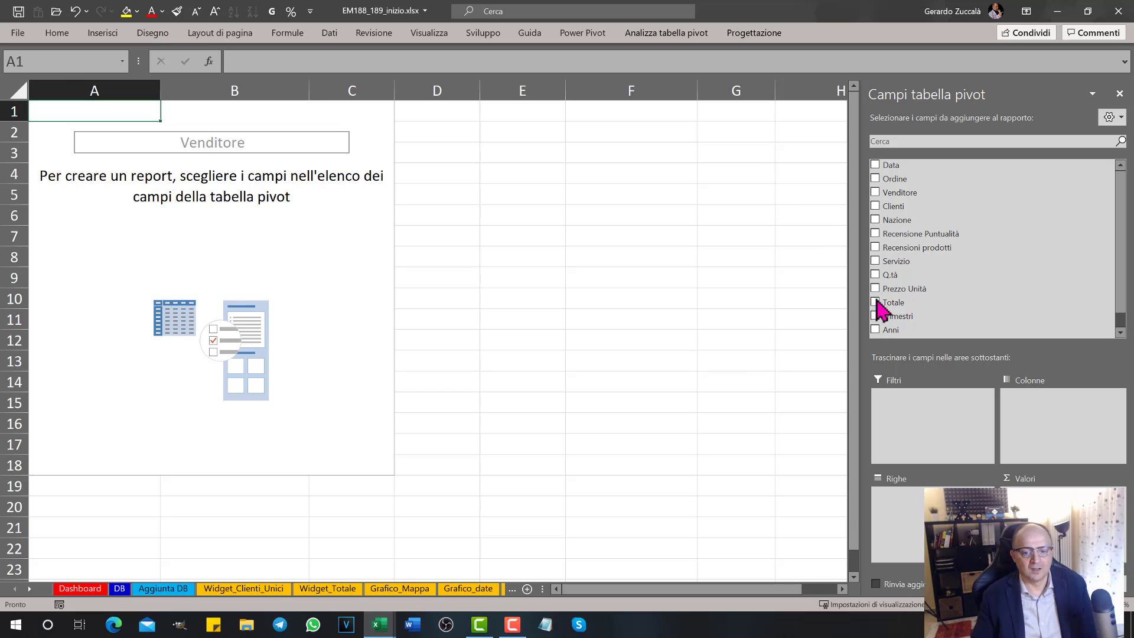
Sum Totale in the pivot with Venditore as rows and Anni as columns
mouse_move(910, 302)
left_mouse_down()
mouse_move(992, 409)
mouse_move(1050, 518)
left_mouse_up()
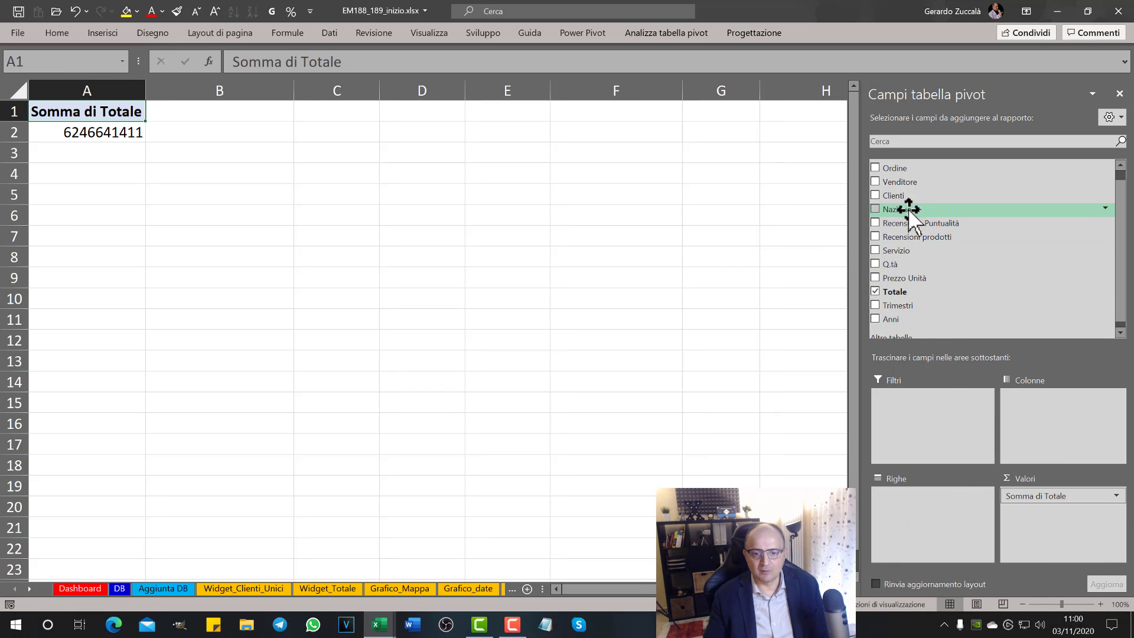
left_click_drag(904, 195, 945, 520)
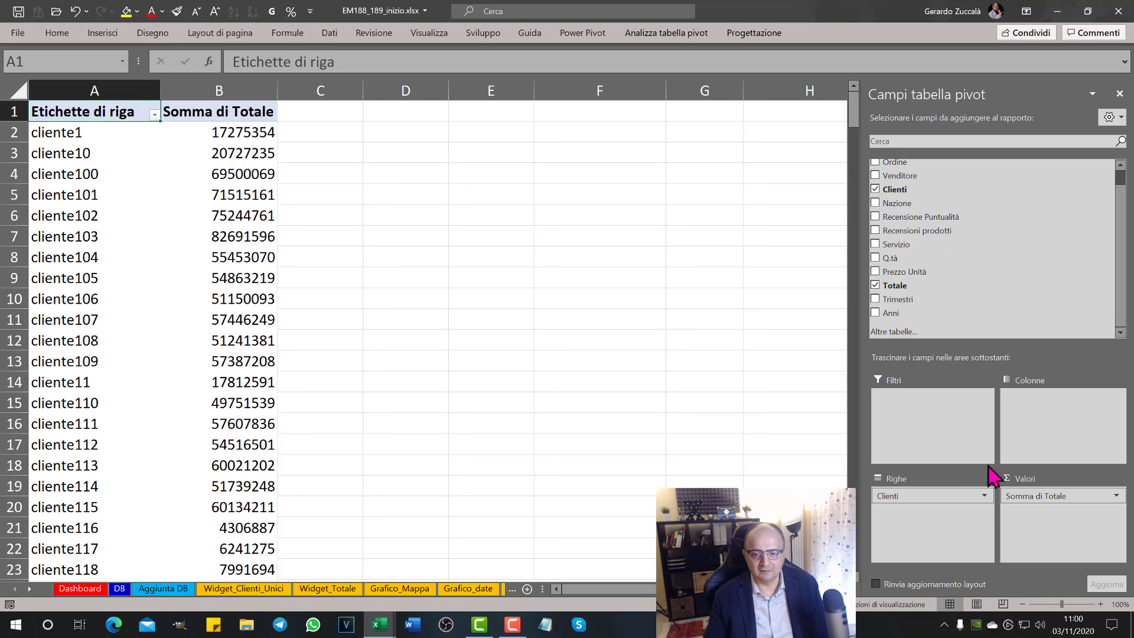
left_click(880, 191)
left_click_drag(901, 176, 936, 520)
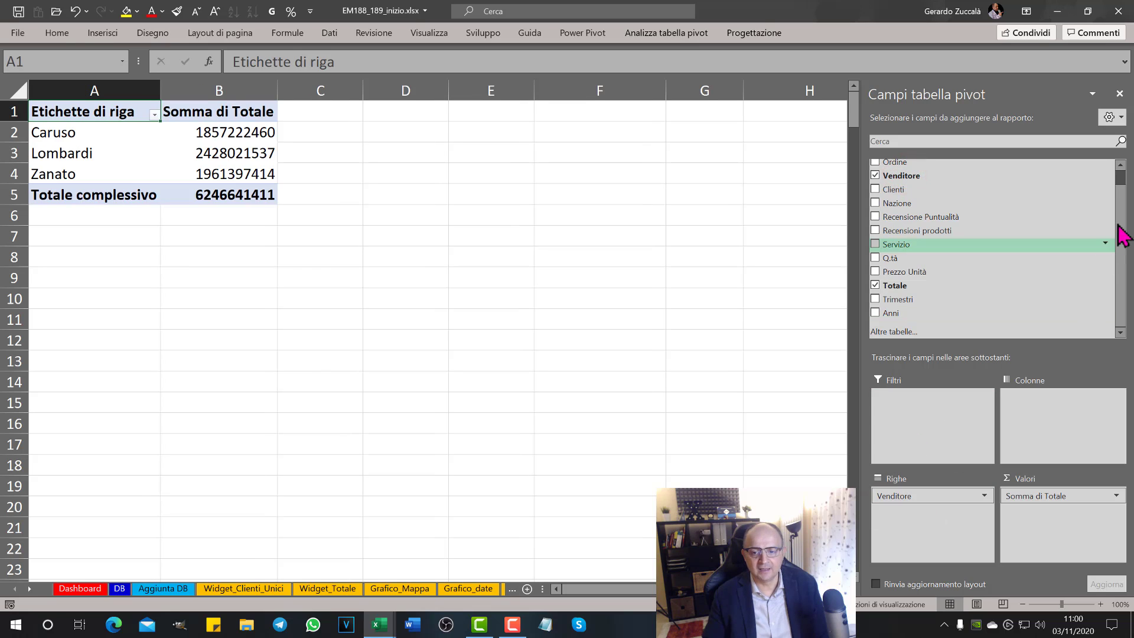
left_click(1120, 167)
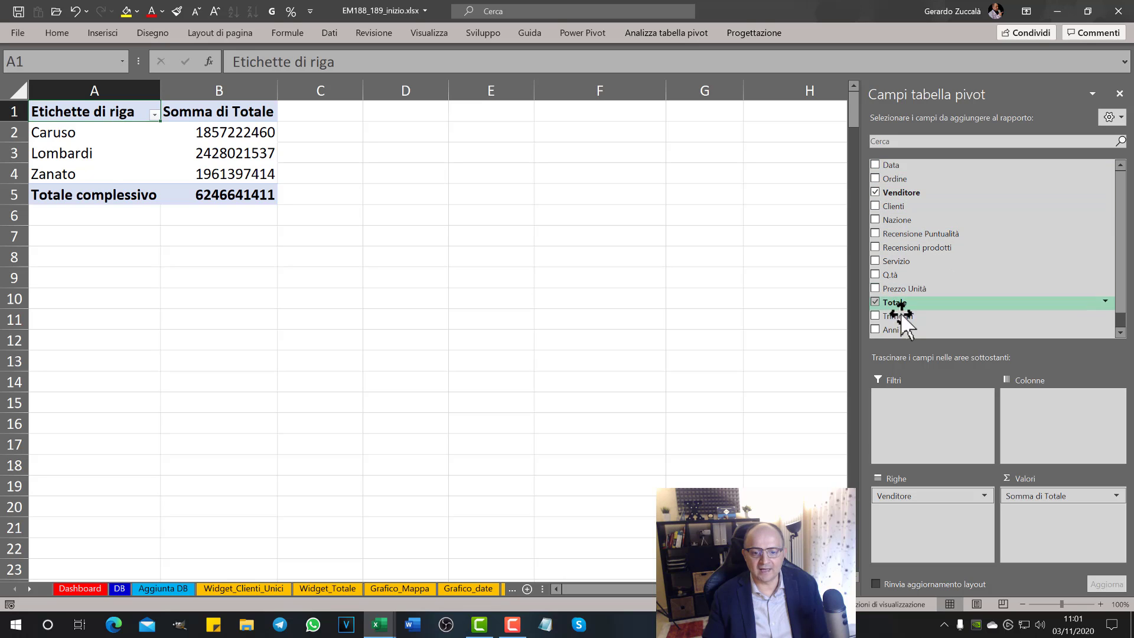
left_click_drag(895, 330, 1025, 417)
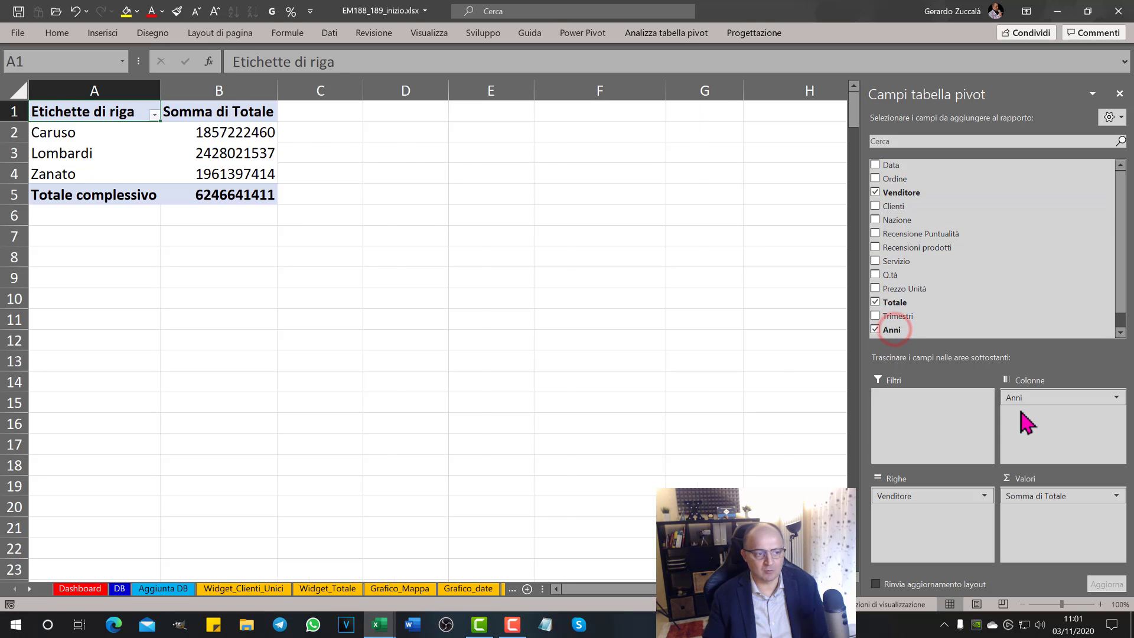
left_click(359, 174)
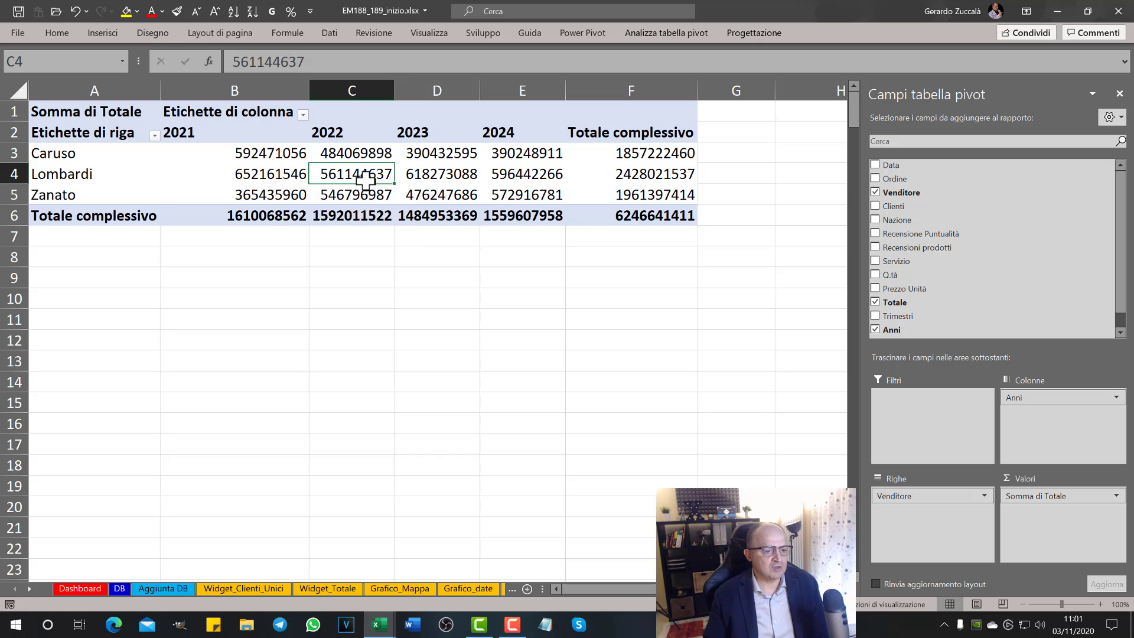
left_click(103, 33)
Insert a clustered column pivot chart and enlarge it below the pivot table
left_click(593, 83)
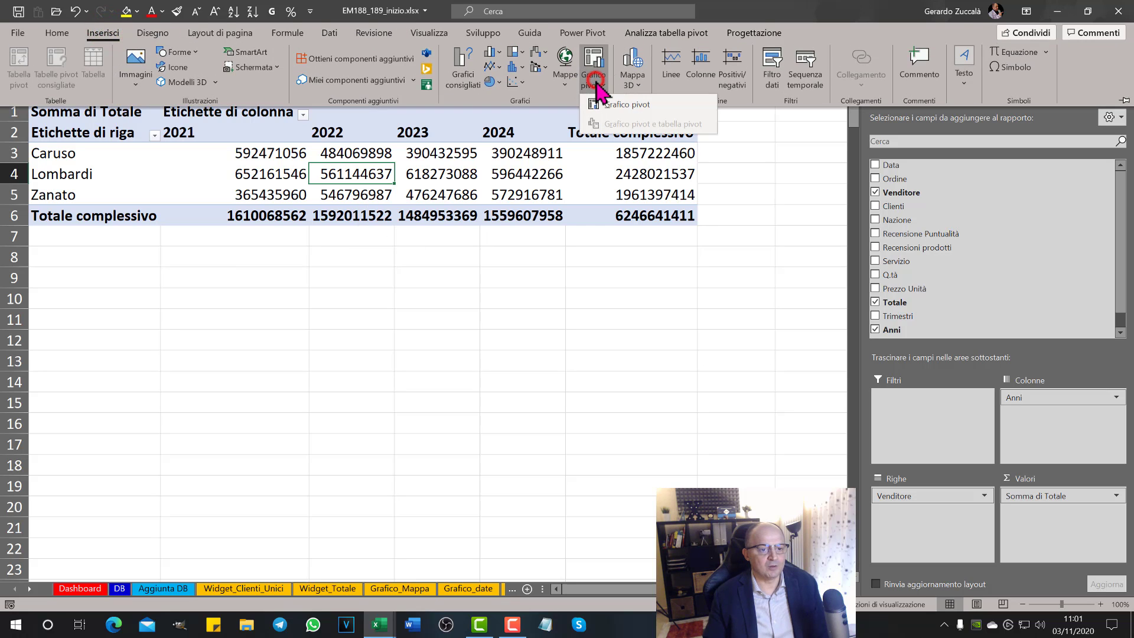
left_click(622, 106)
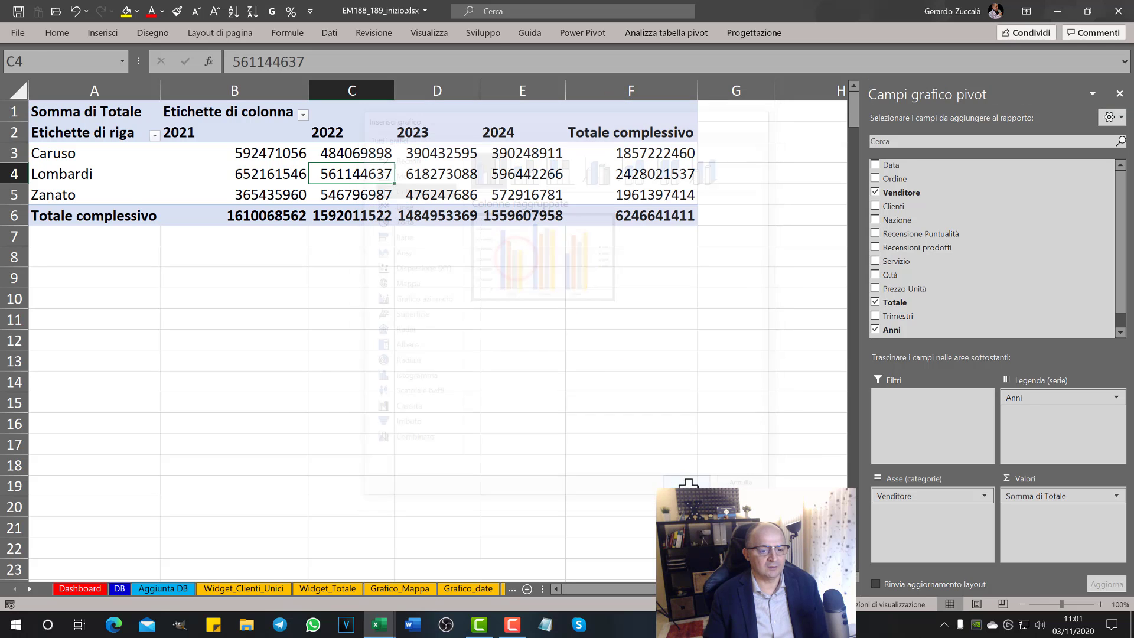
double_click(517, 260)
left_click_drag(596, 247, 650, 226)
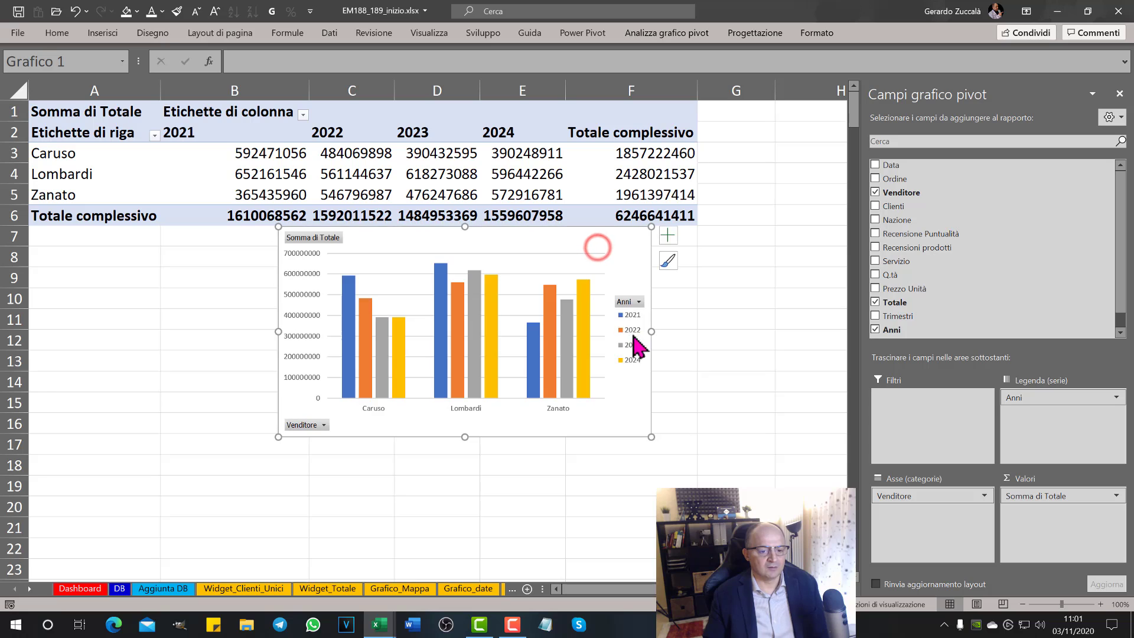
Hide all field buttons on the chart and place the legend at the top right
left_click(633, 327)
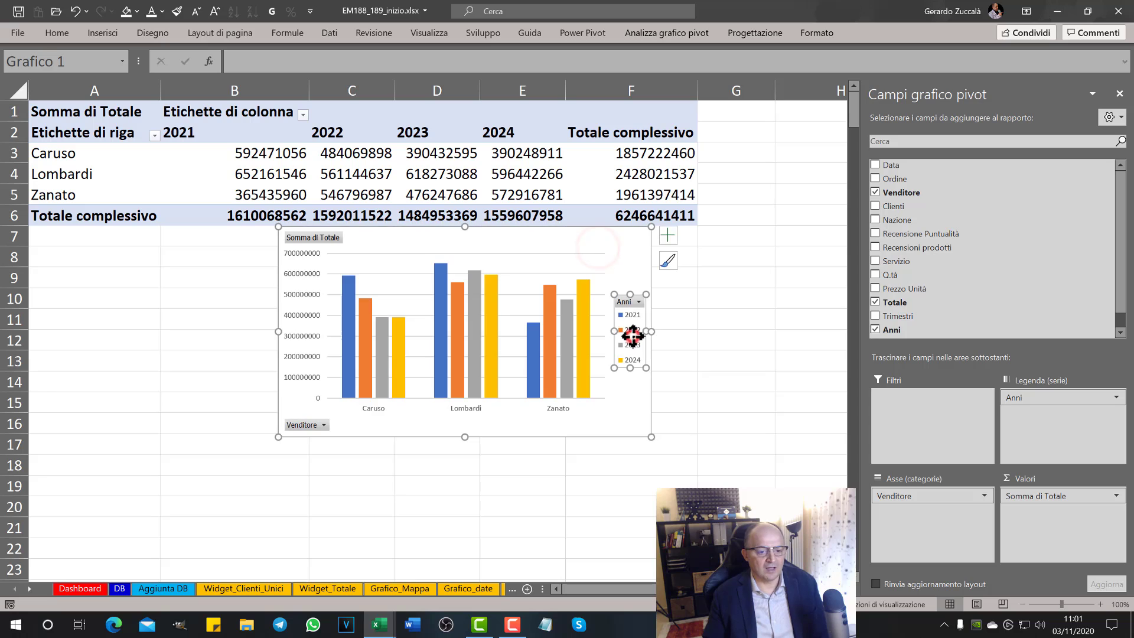
left_click(323, 425)
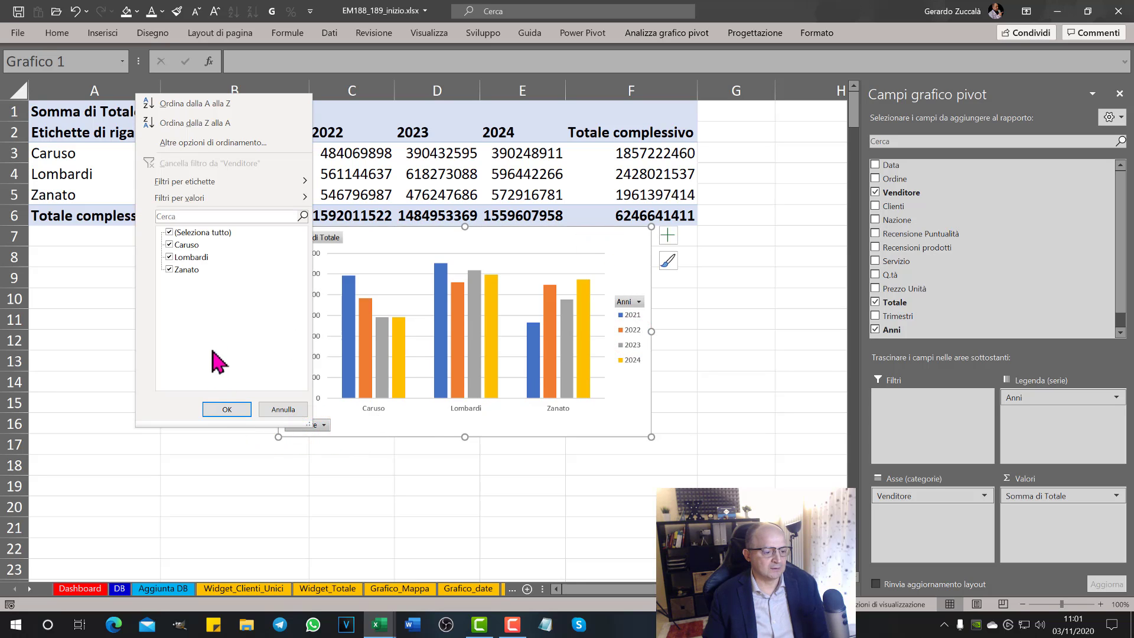
left_click(636, 321)
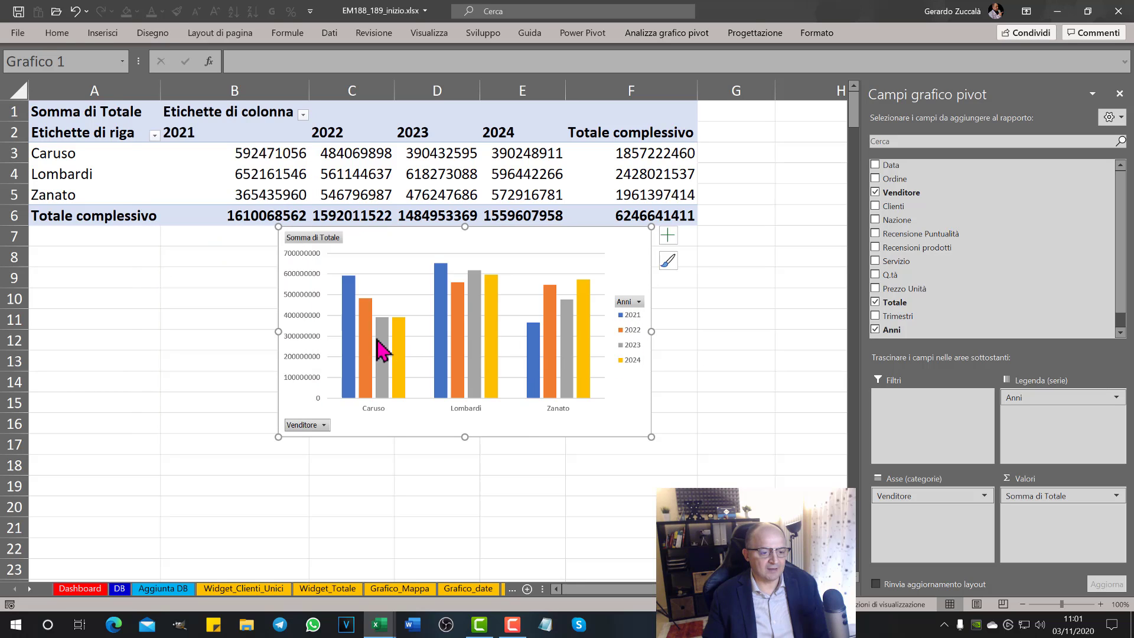
right_click(309, 435)
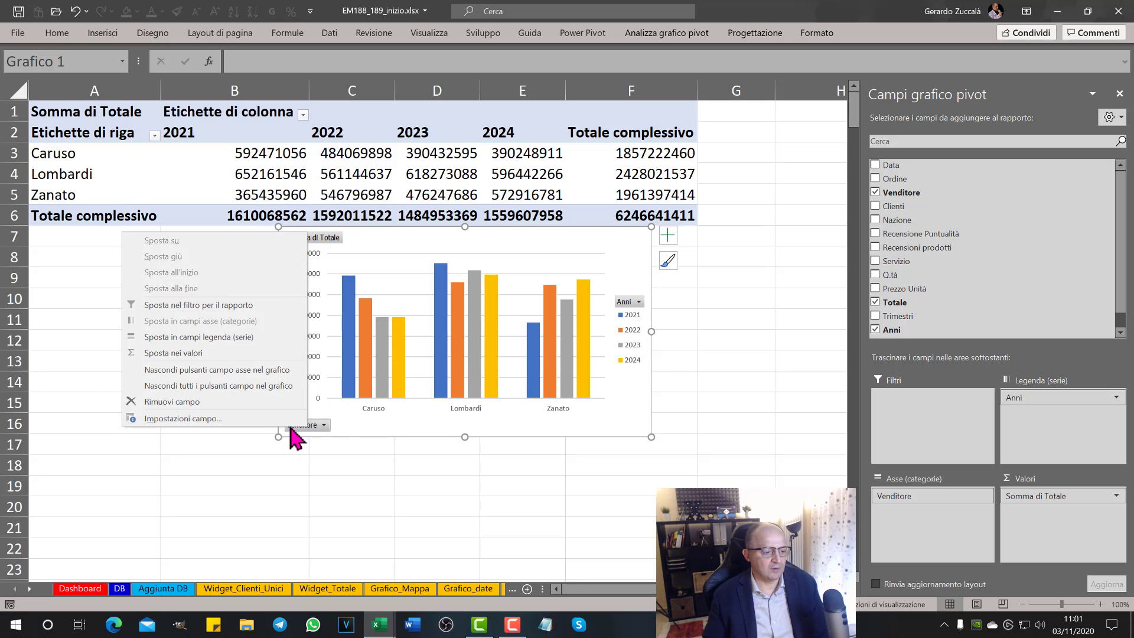
left_click(198, 383)
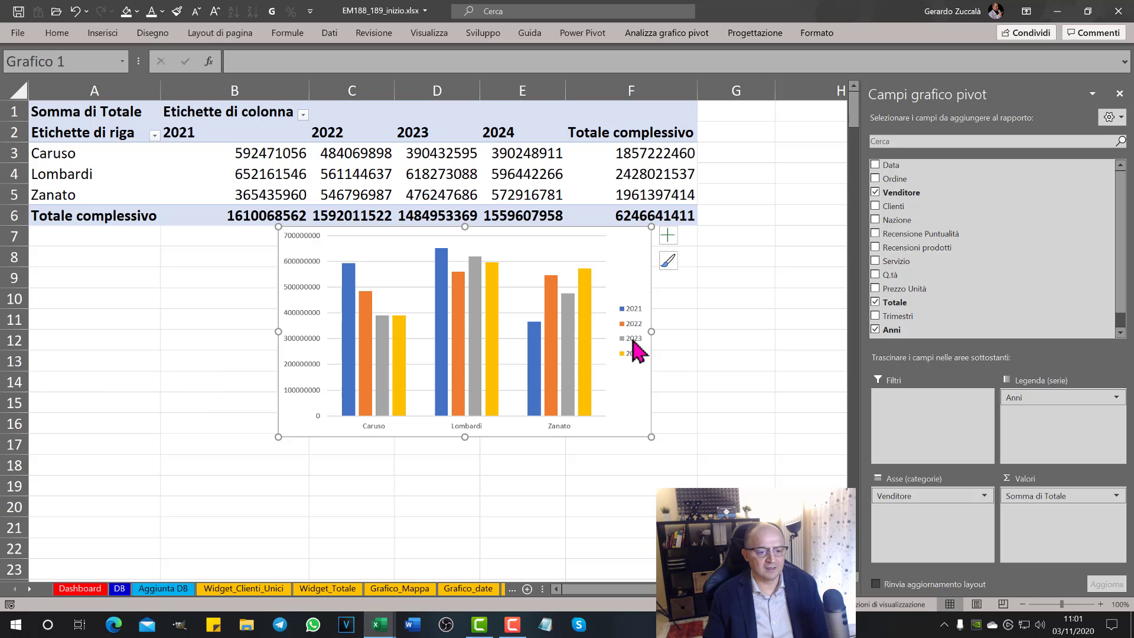
left_click(668, 235)
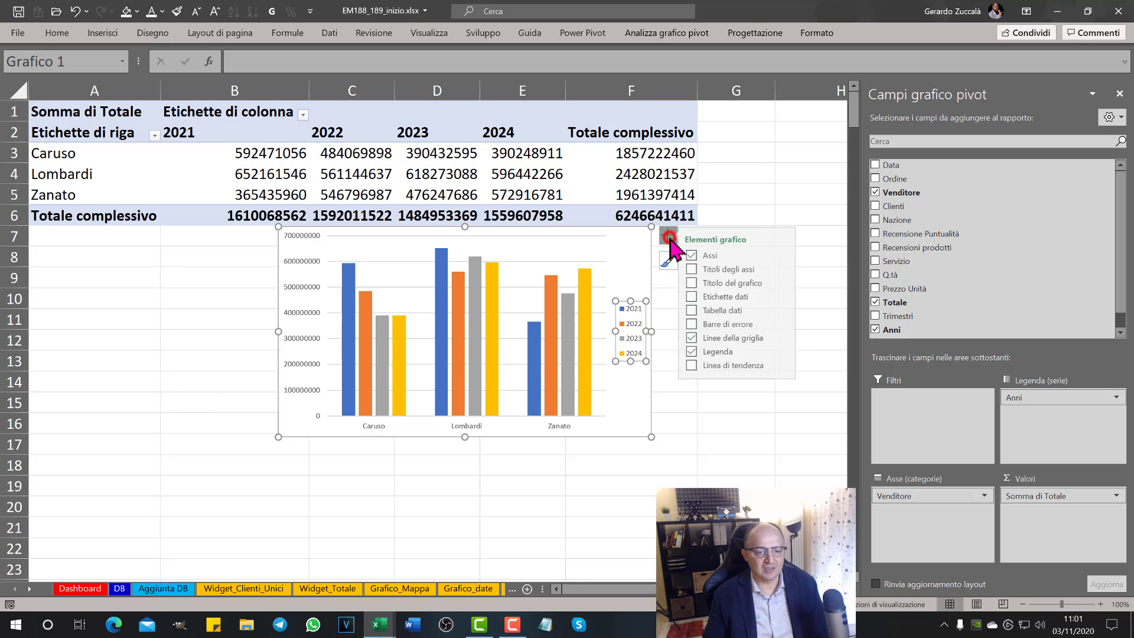
left_click(787, 351)
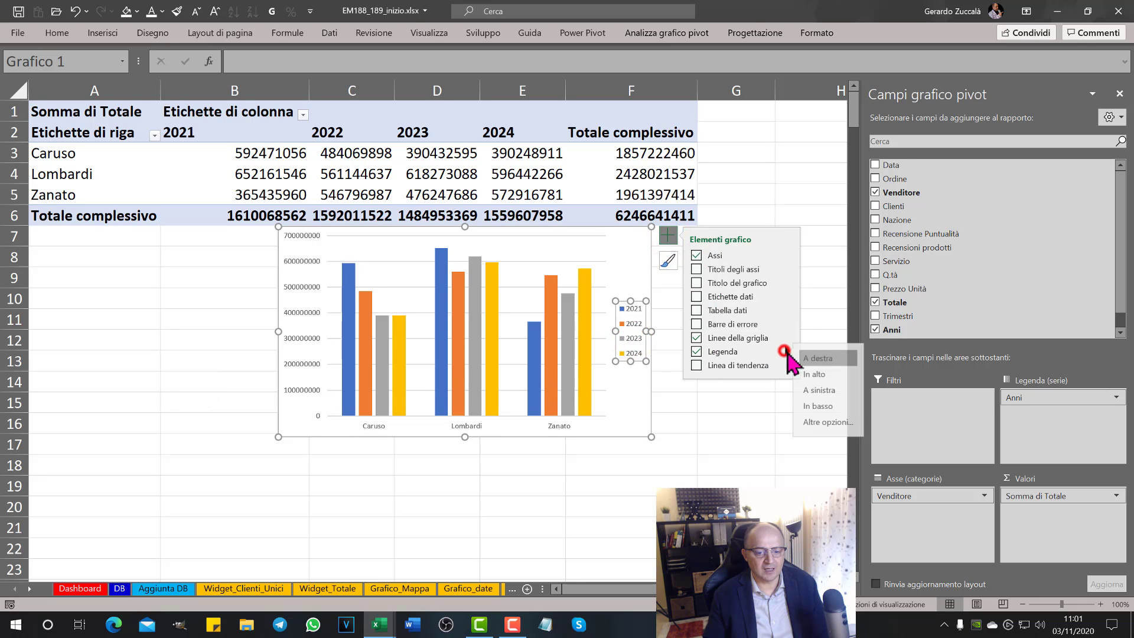
left_click(821, 374)
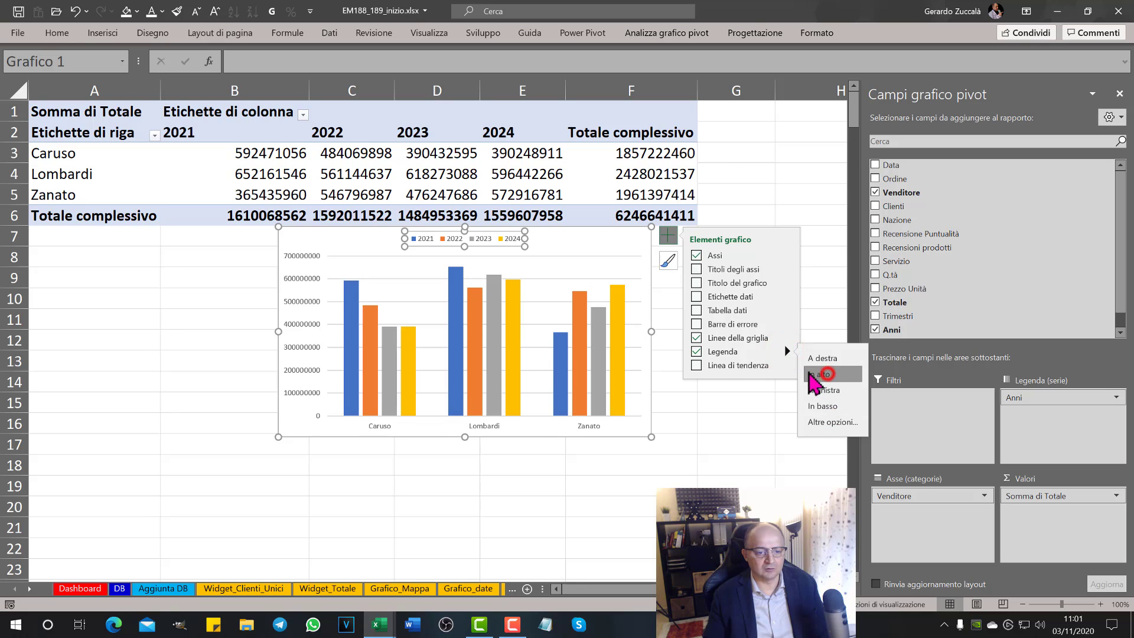
left_click_drag(499, 231, 621, 236)
left_click(724, 278)
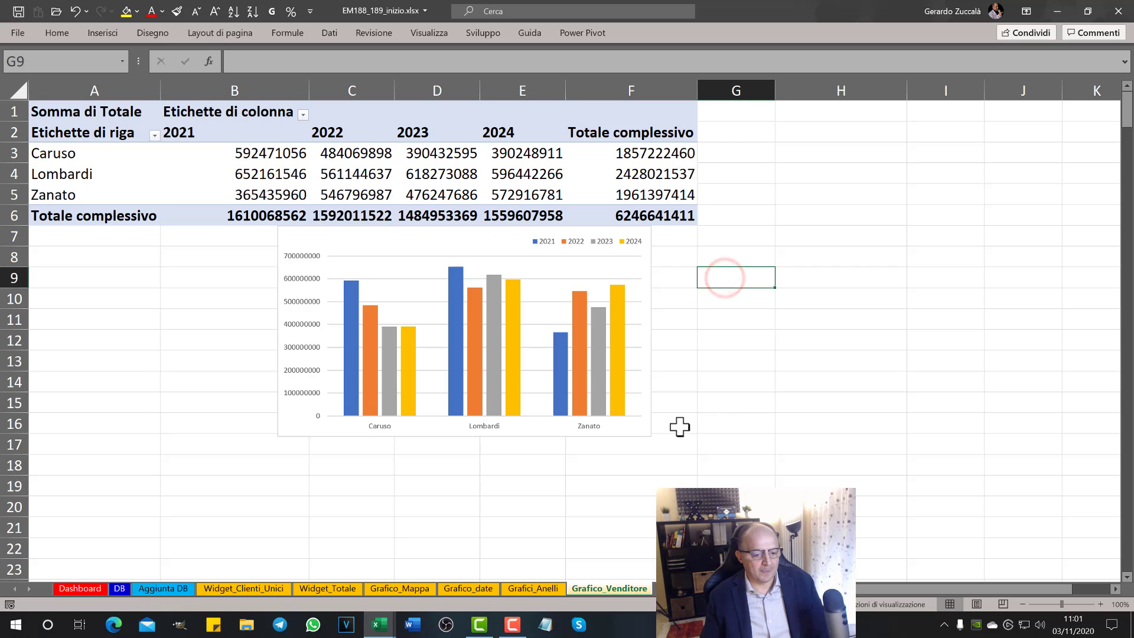
Review each sheet from Dashboard to Grafico_Venditore, then switch to EM188_189_fine.xlsx
left_click(86, 589)
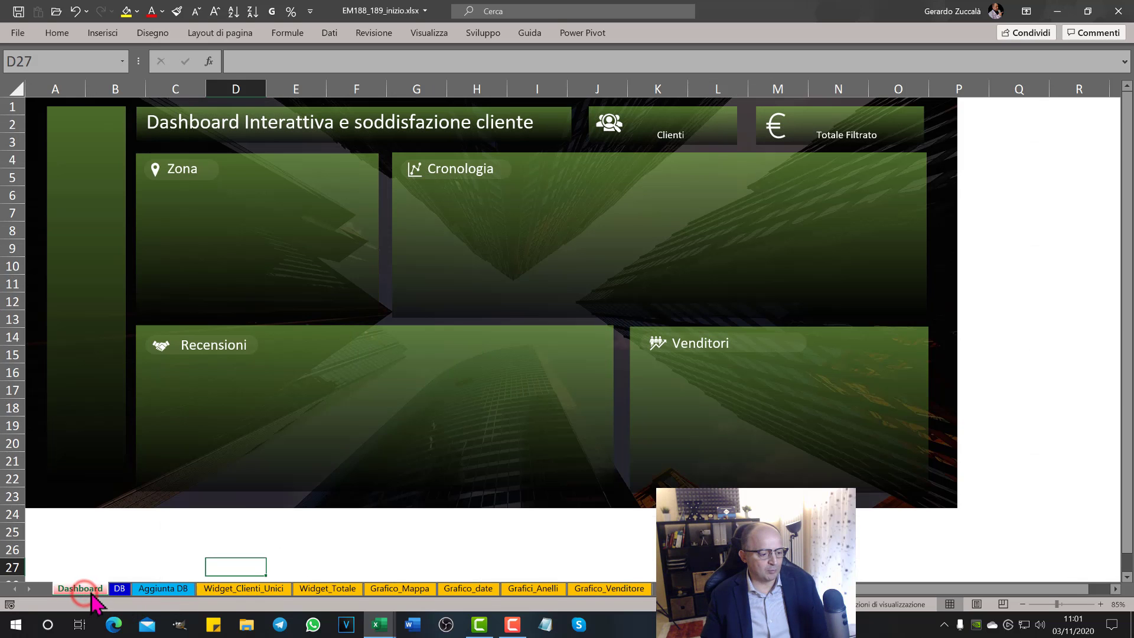
left_click(242, 590)
left_click(324, 590)
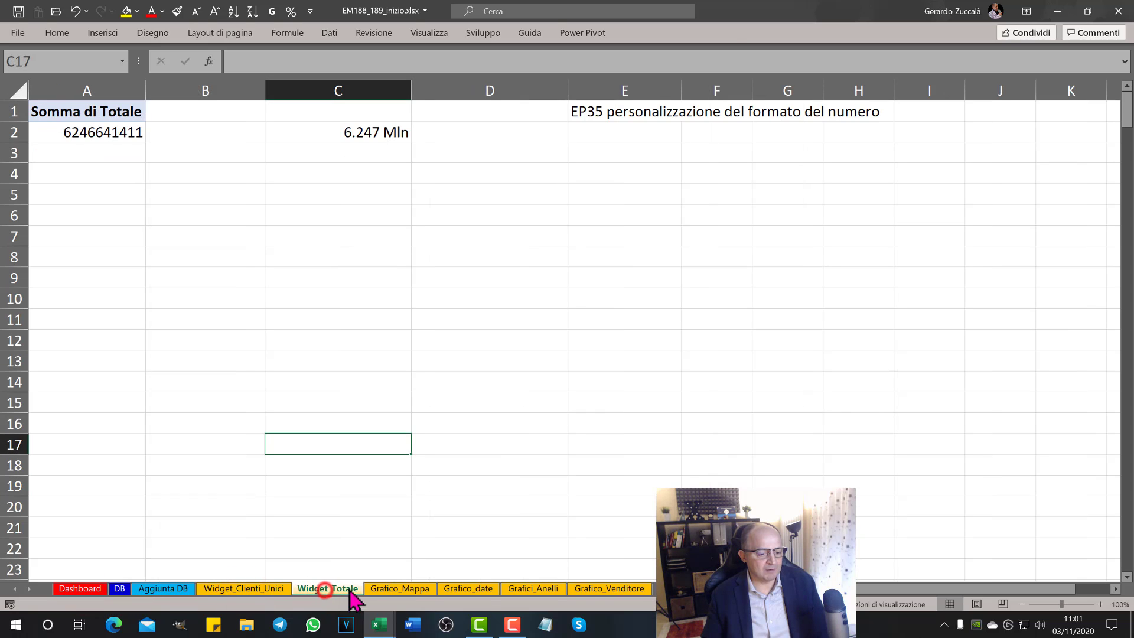
left_click(391, 589)
left_click(470, 590)
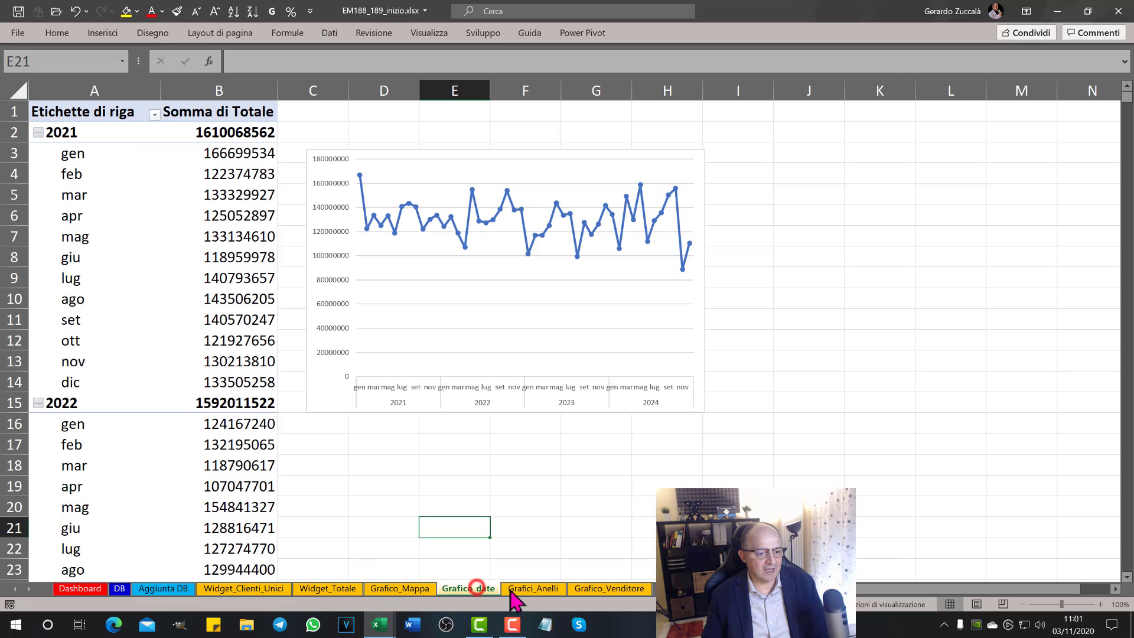
left_click(533, 588)
left_click(608, 589)
left_click(682, 480)
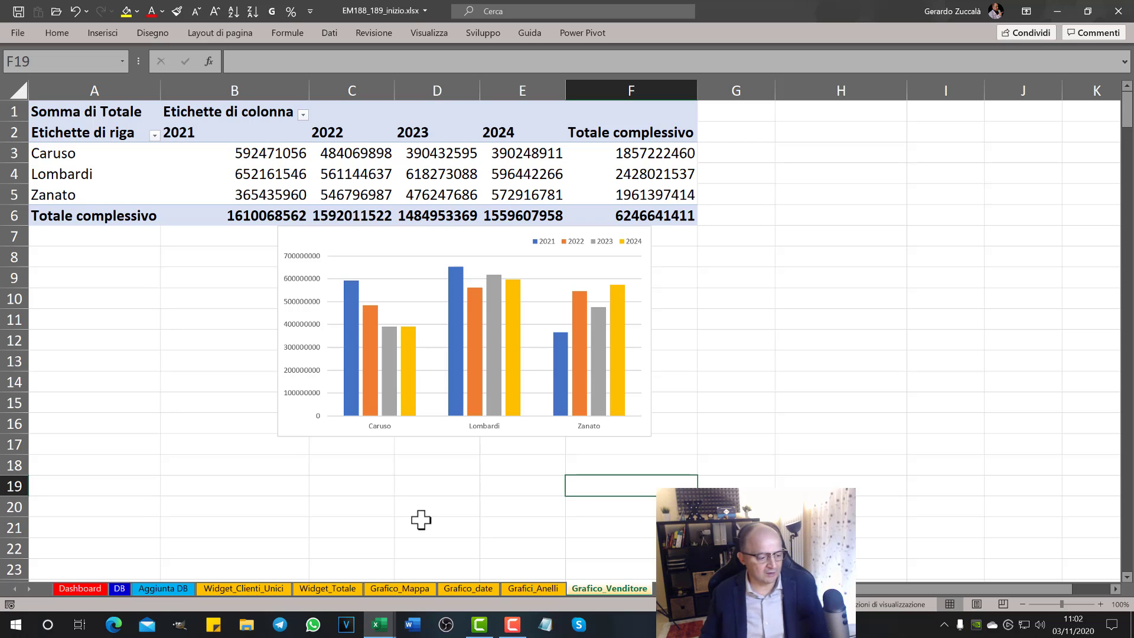
left_click(255, 511)
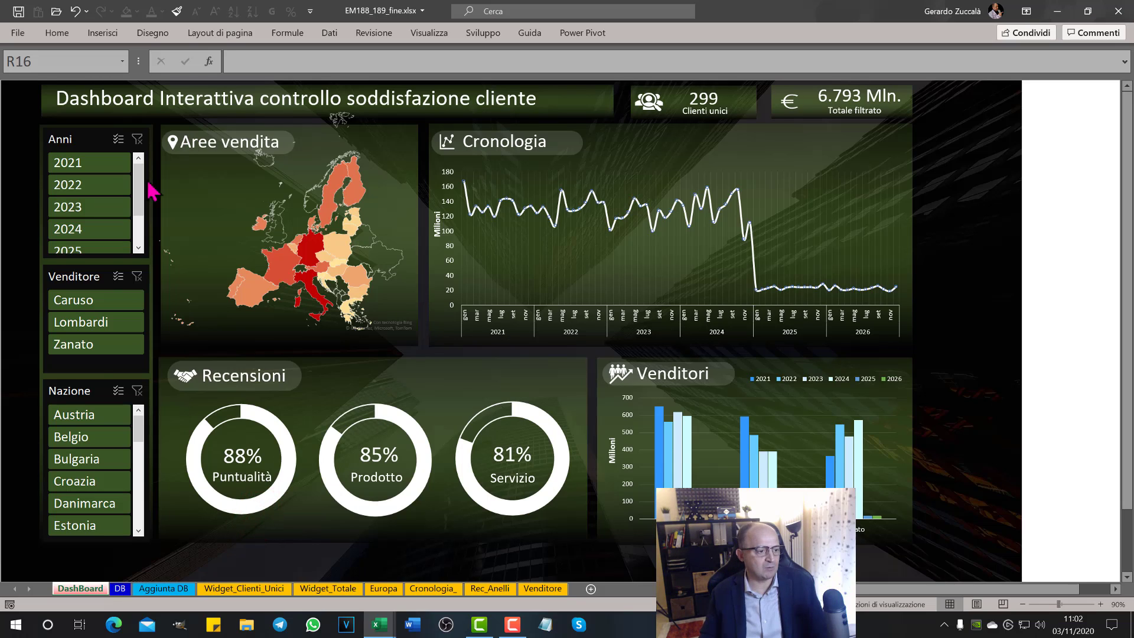